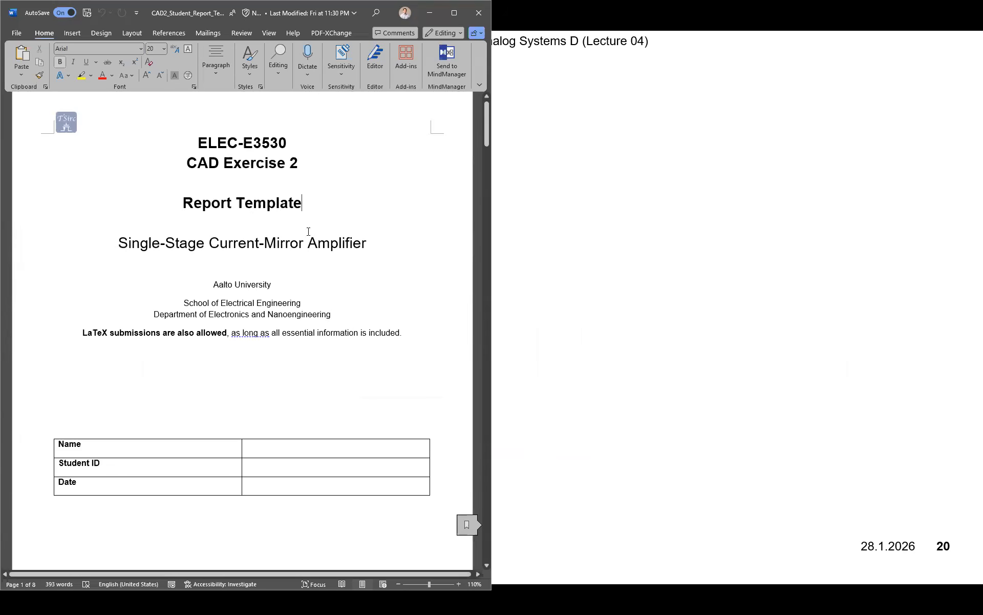
Examine the target values in the report template's Final Specification Summary table
{"action": "left_click_drag", "start_coordinate": [487, 130], "coordinate": [436, 542]}
{"action": "scroll", "coordinate": [342, 228], "scroll_direction": "up", "scroll_amount": 3}
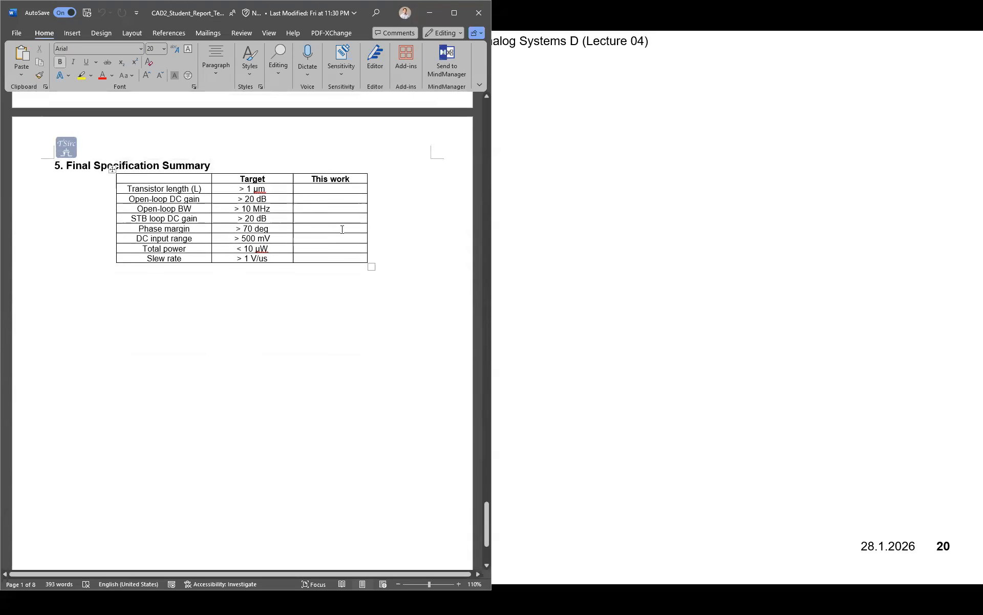
Switch to the Ubuntu 22.04 remote desktop and unlock it with the account password
{"action": "key", "text": "super+Tab"}
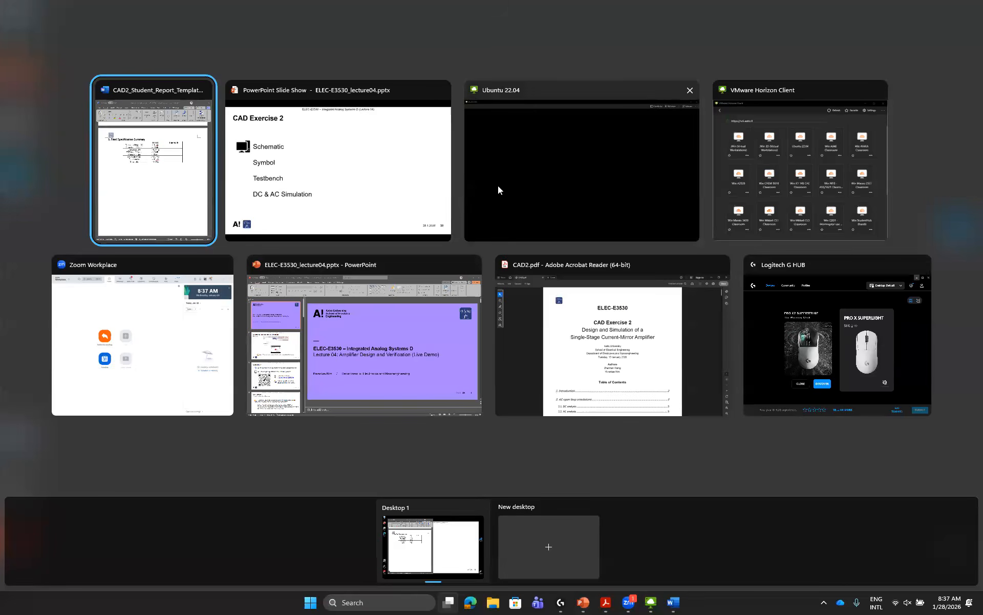
{"action": "left_click", "coordinate": [498, 185]}
{"action": "left_click", "coordinate": [497, 199]}
{"action": "type", "text": "•••••••••••••••"}
{"action": "key", "text": "Return"}
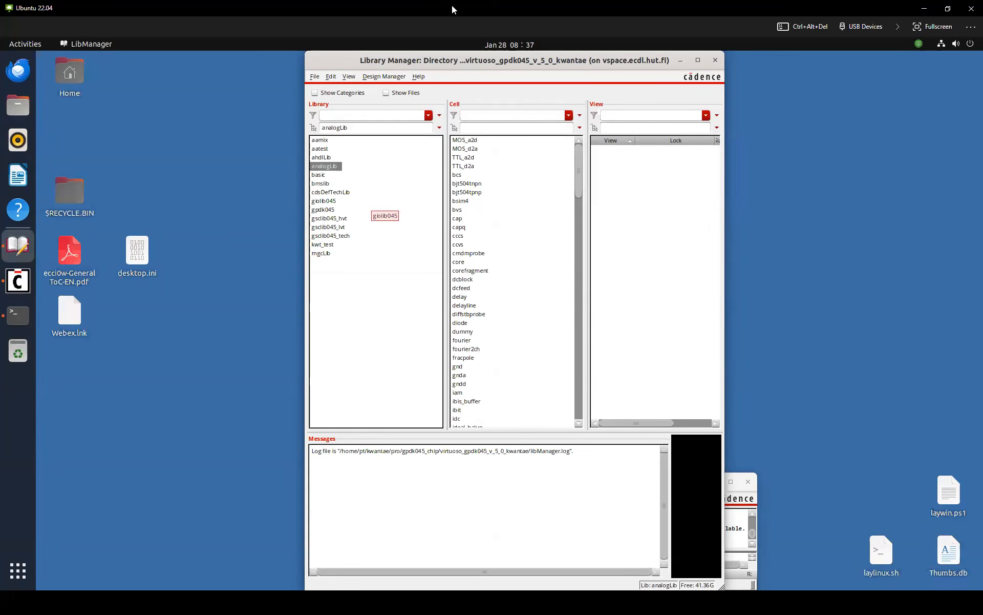
Switch to the Word report to review the specification table, and return to the Ubuntu 22.04 desktop
{"action": "key", "text": "super+Tab"}
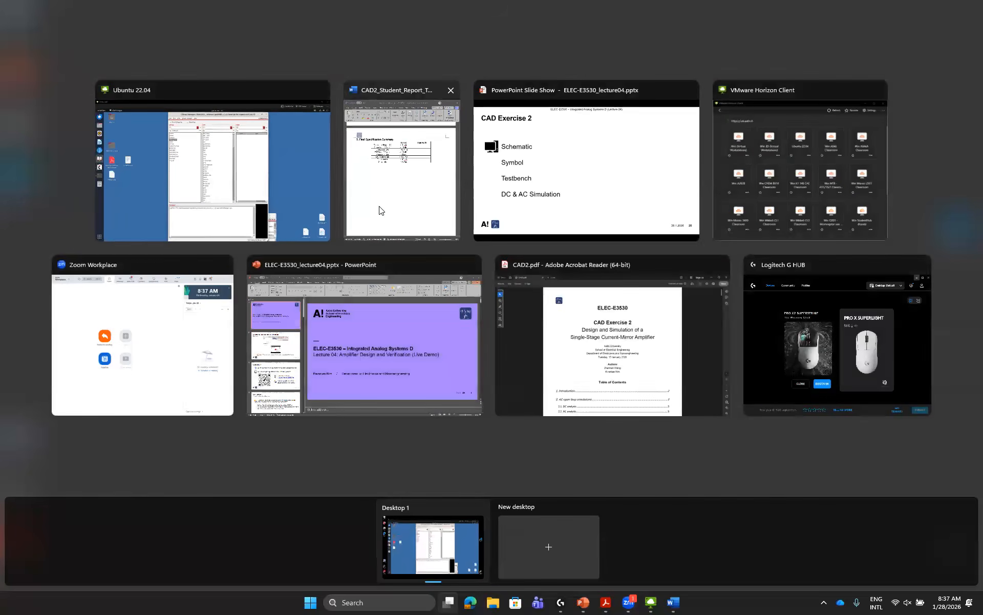
{"action": "key", "text": "Return"}
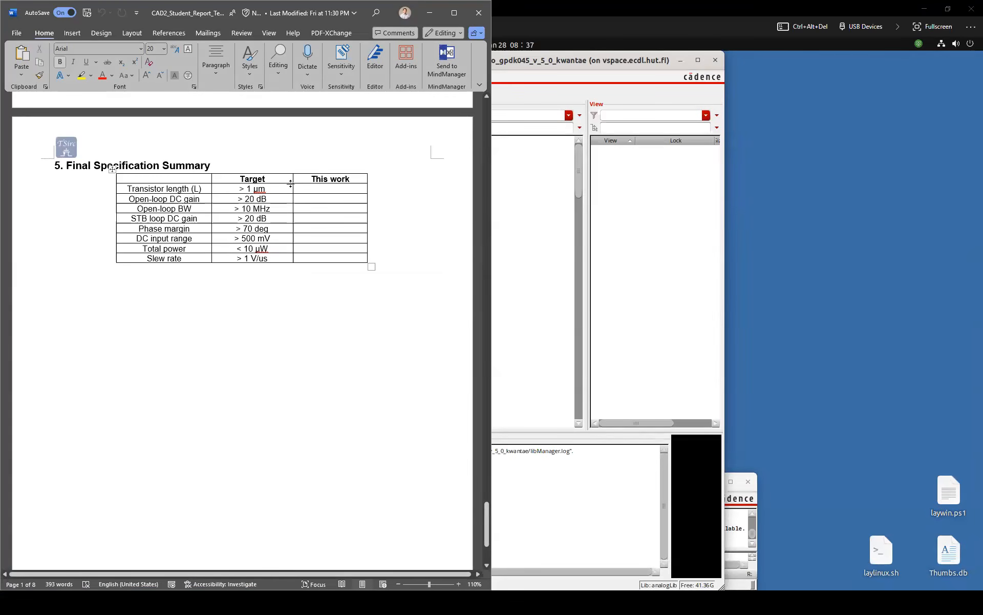
{"action": "left_click", "coordinate": [557, 8]}
Create a new library named ELEC-E3530 in the Library Manager
{"action": "double_click", "coordinate": [354, 128]}
{"action": "type", "text": "EL"}
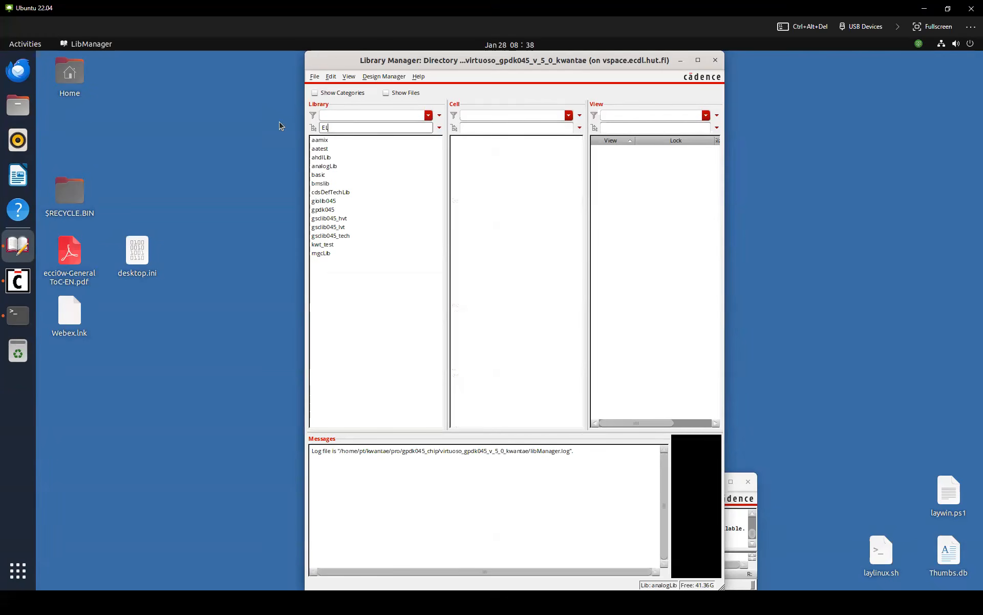
{"action": "type", "text": "EC-E3530"}
{"action": "key", "text": "Return"}
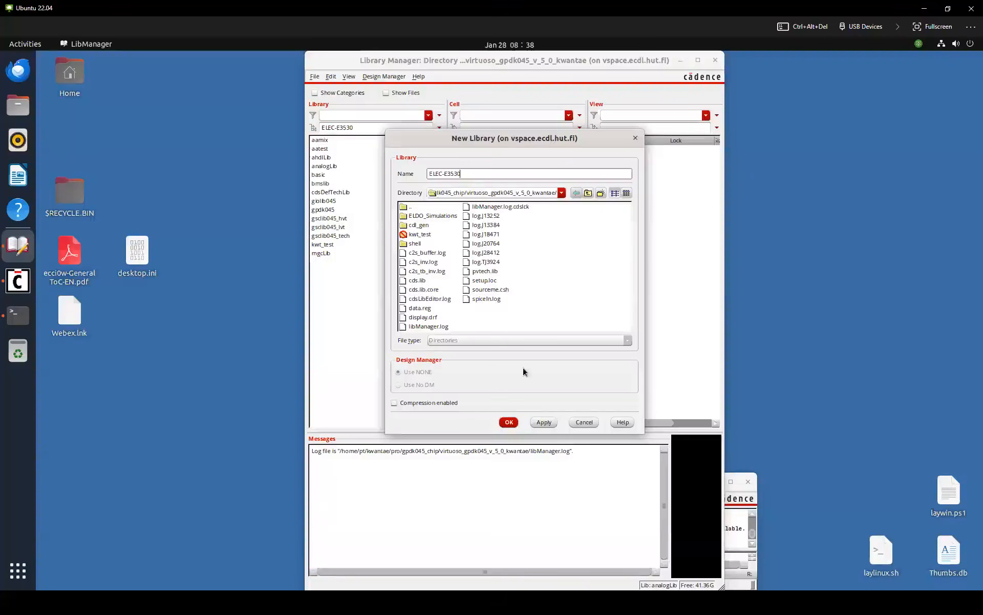
{"action": "left_click", "coordinate": [509, 421]}
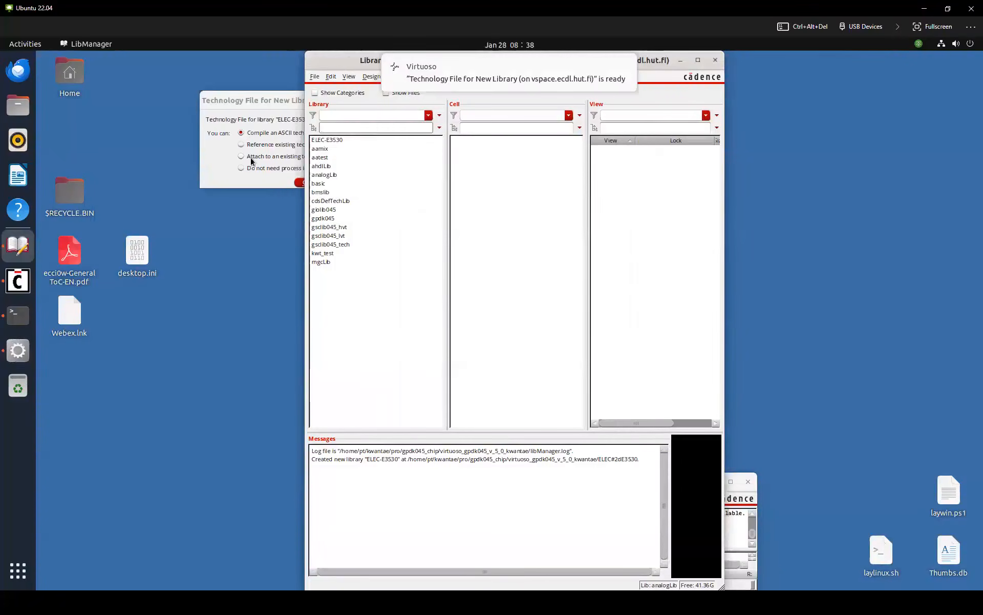
Attach the new ELEC-E3530 library to an existing technology library
{"action": "left_click", "coordinate": [250, 156]}
{"action": "left_click", "coordinate": [306, 182]}
{"action": "left_click", "coordinate": [295, 163]}
{"action": "left_click", "coordinate": [289, 196]}
Create a schematic view for a new cell named amp in the ELEC-E3530 library
{"action": "left_click", "coordinate": [354, 140]}
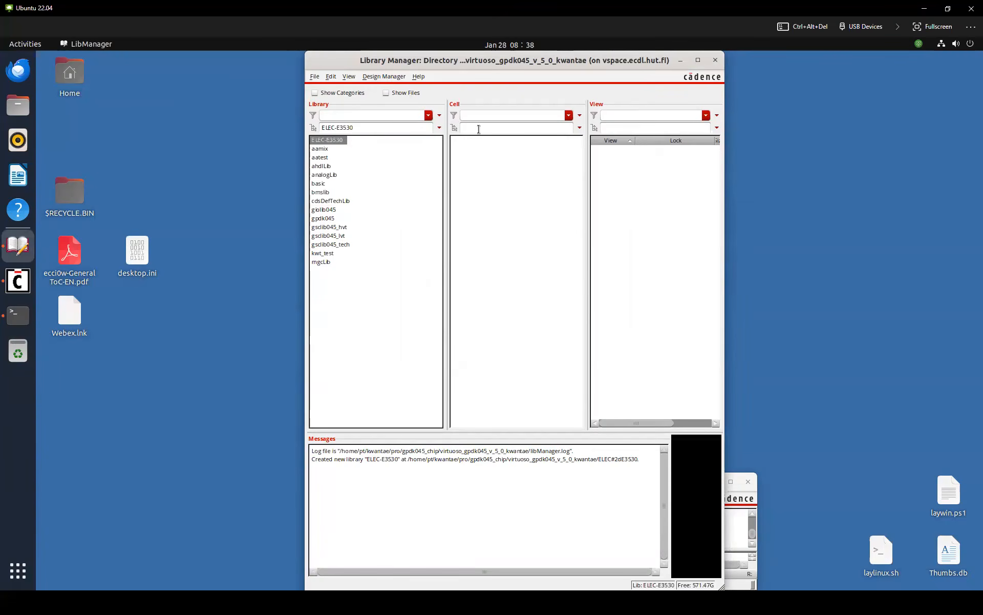
{"action": "type", "text": "amp"}
{"action": "key", "text": "Return"}
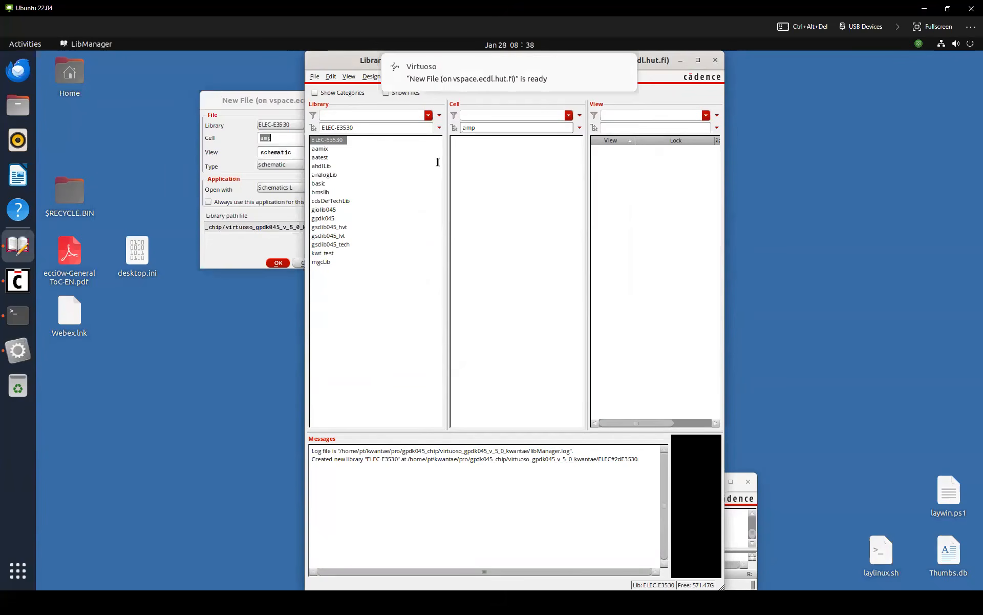
{"action": "left_click", "coordinate": [228, 154]}
{"action": "left_click", "coordinate": [277, 263]}
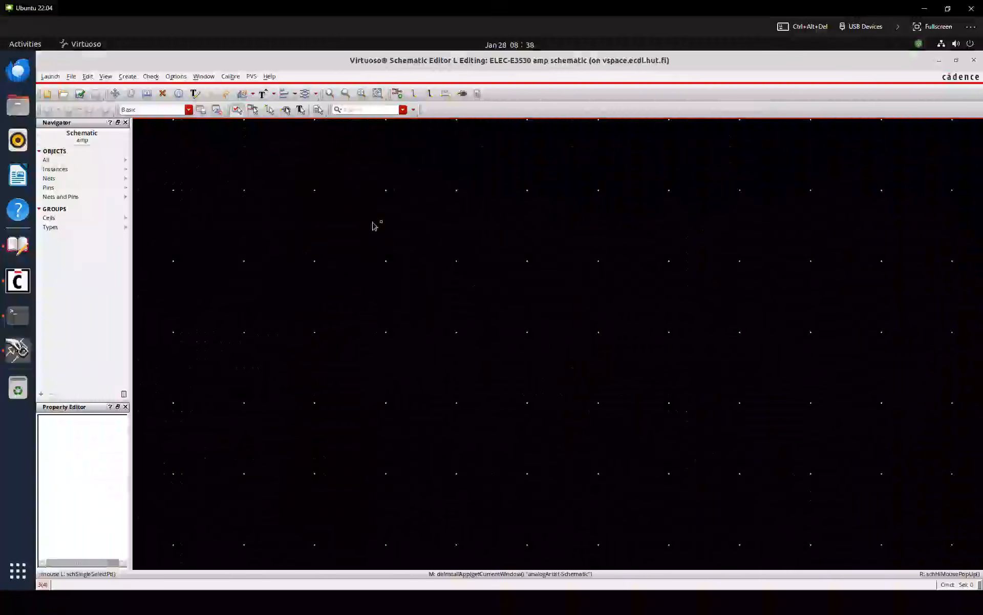
Choose the symbol view of the nmos1v cell from the gpdk045 library as the instance to add
{"action": "type", "text": "i"}
{"action": "type", "text": "gpd"}
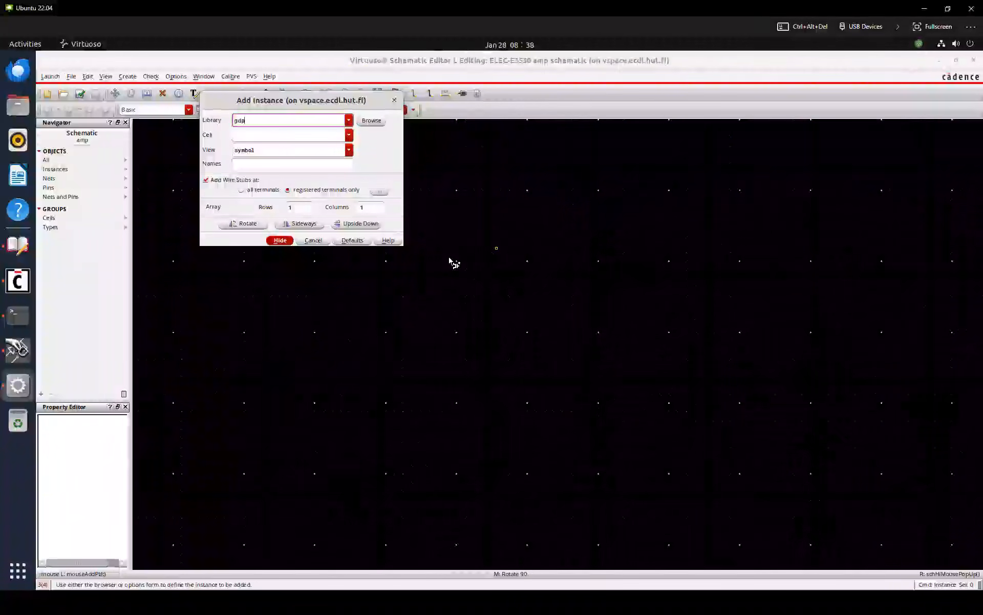
{"action": "key", "text": "Tab"}
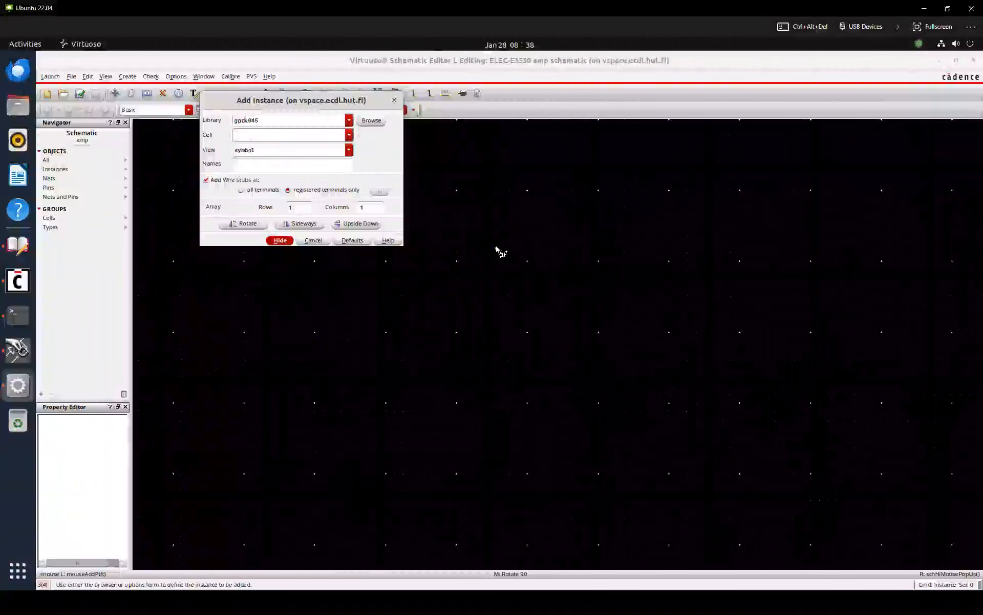
{"action": "type", "text": "nmos1v"}
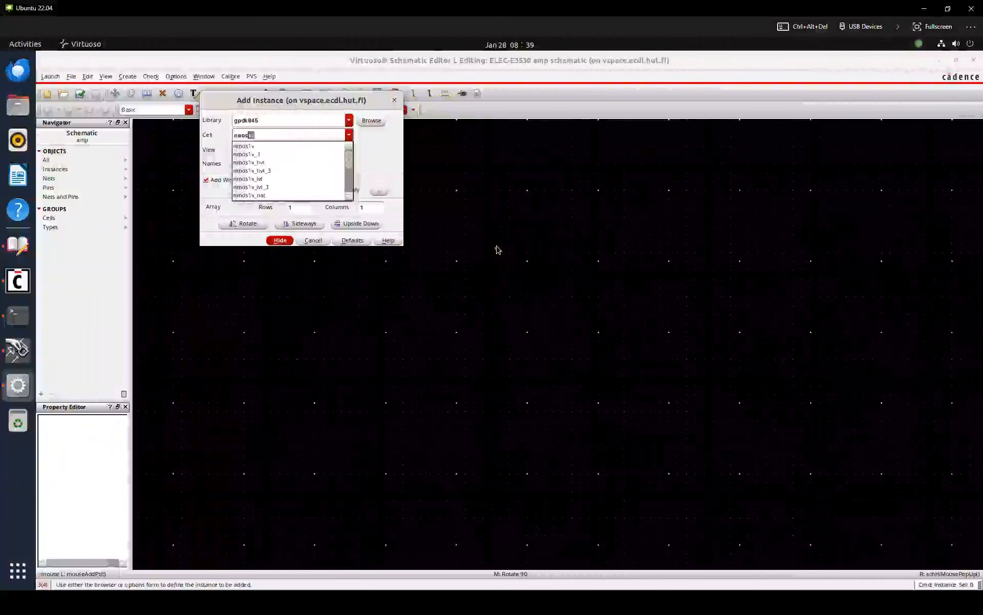
{"action": "key", "text": "Tab"}
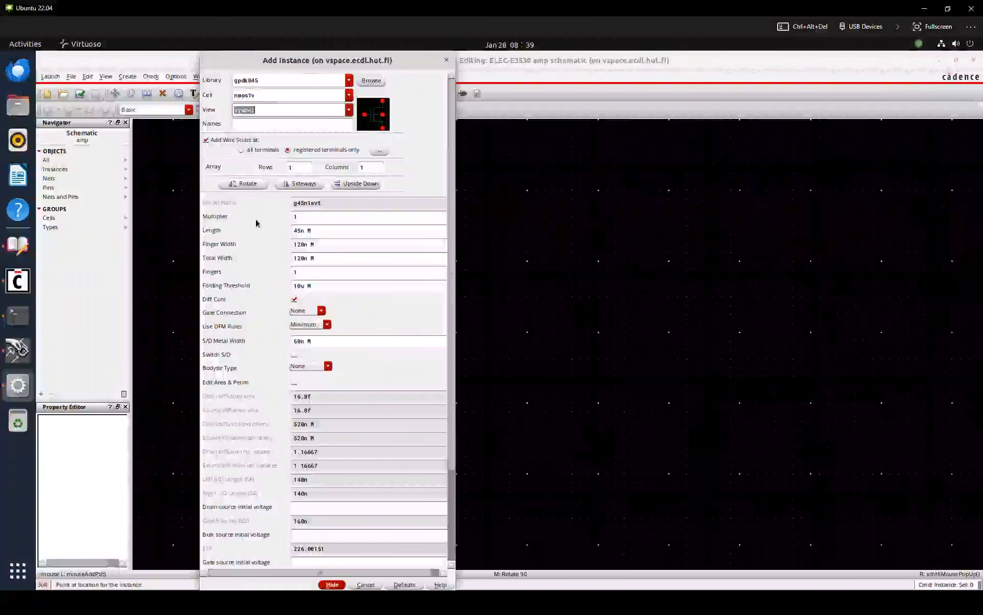
Record the shortcut "I" with the description "Add instance" in the Shortcuts.txt note in Notepad, and return to Virtuoso
{"action": "key", "text": "super"}
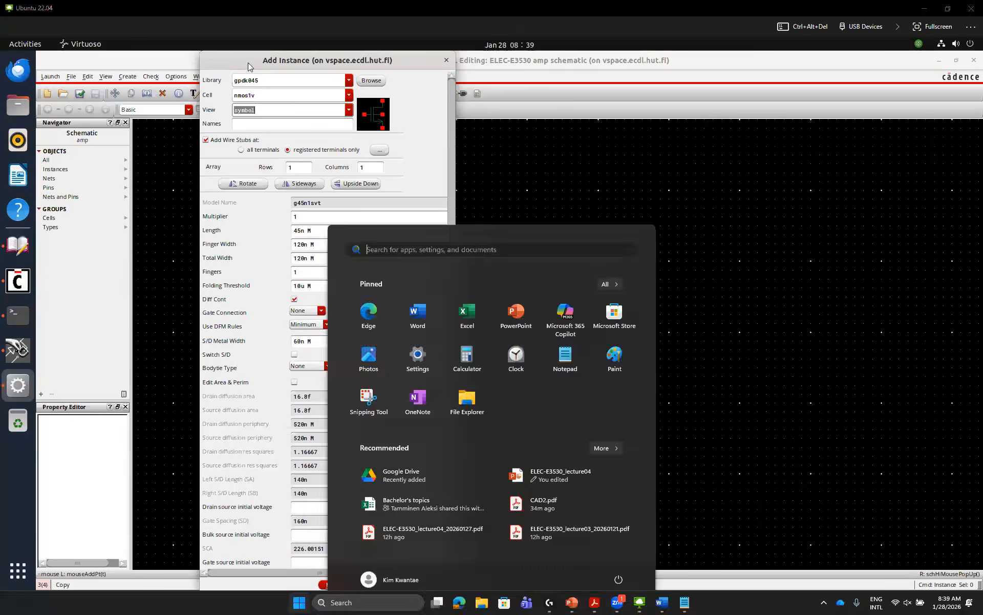
{"action": "left_click", "coordinate": [686, 602]}
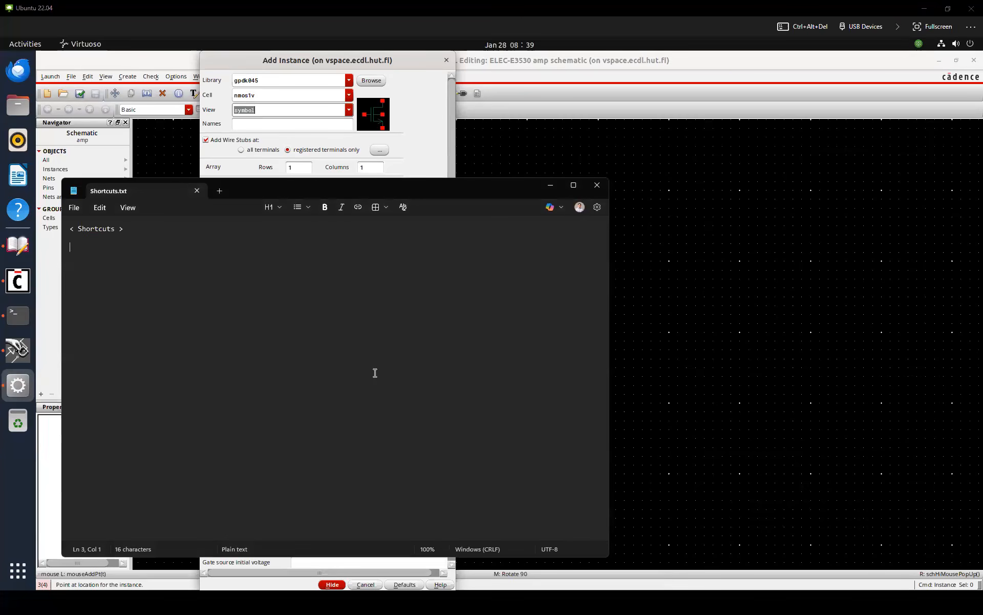
{"action": "key", "text": "Tab"}
{"action": "key", "text": "Tab"}
{"action": "type", "text": "Add instance"}
{"action": "left_click", "coordinate": [273, 71]}
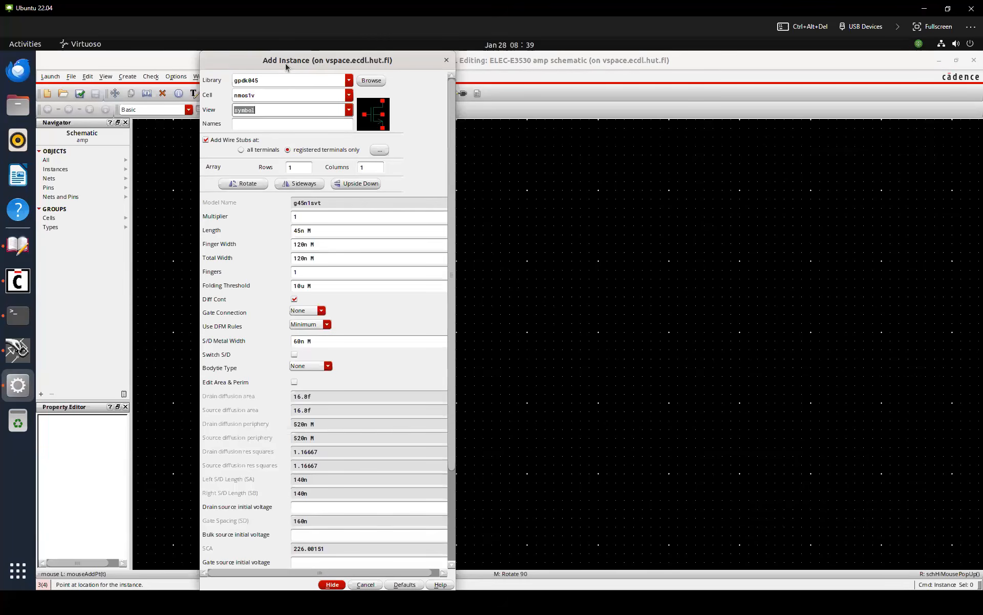
Set the nmos1v instance's length and finger width to 1u
{"action": "left_click_drag", "start_coordinate": [307, 230], "coordinate": [278, 233]}
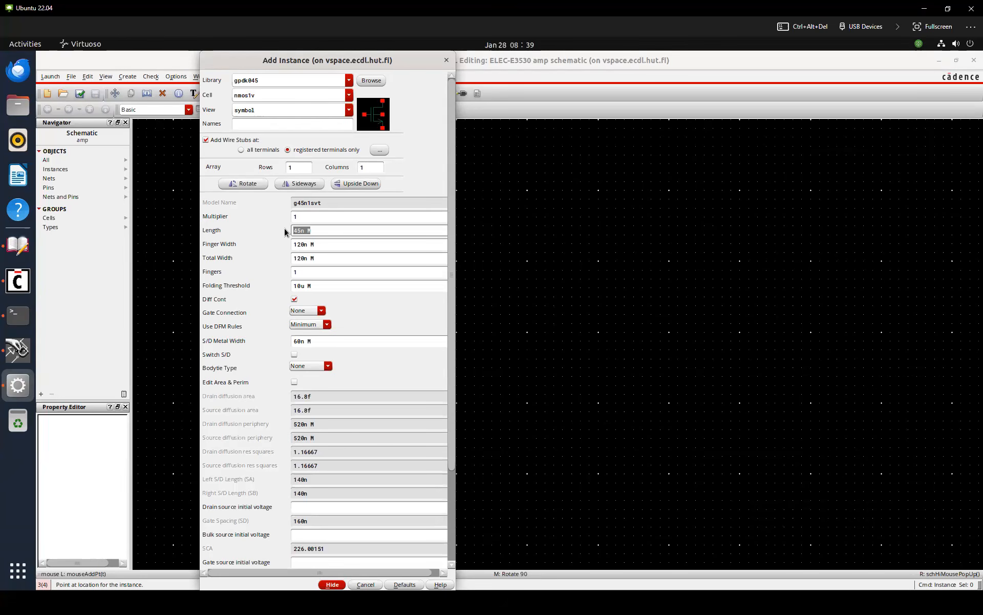
{"action": "type", "text": "1u"}
{"action": "key", "text": "Tab"}
{"action": "type", "text": "1u"}
{"action": "key", "text": "Tab"}
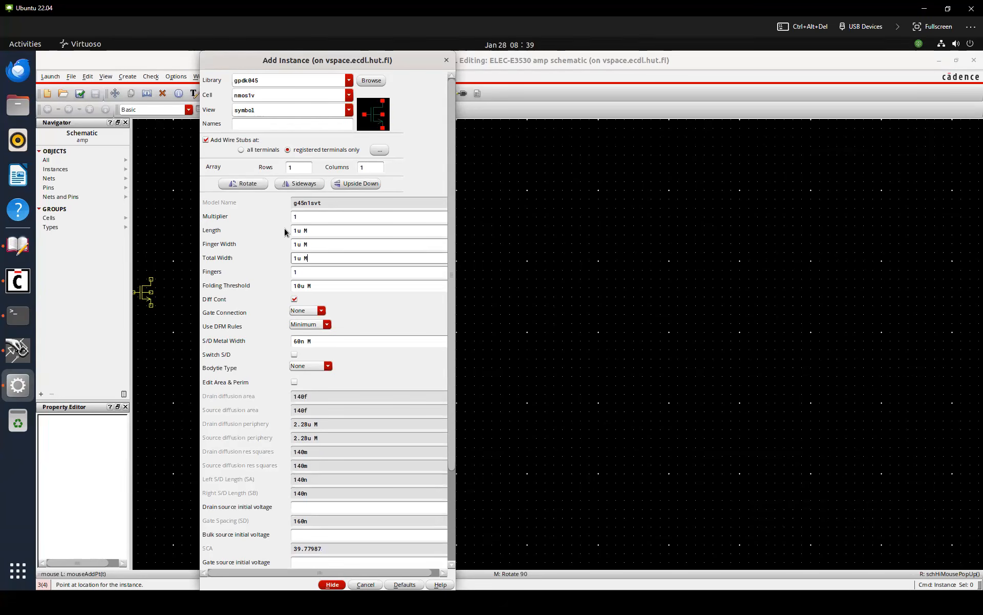
{"action": "double_click", "coordinate": [315, 231]}
{"action": "left_click", "coordinate": [326, 240]}
{"action": "left_click", "coordinate": [331, 232]}
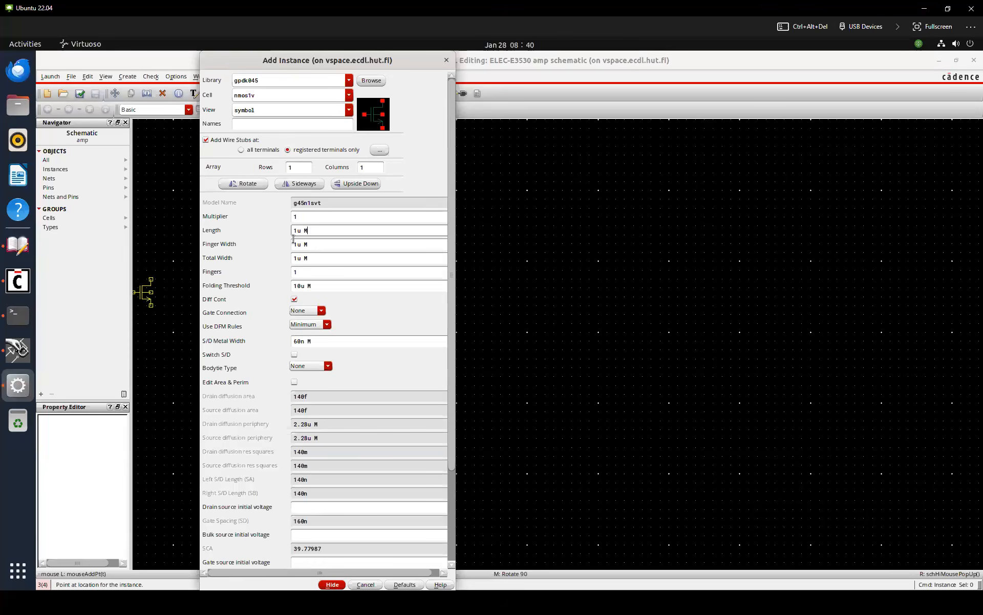
{"action": "key", "text": "Tab"}
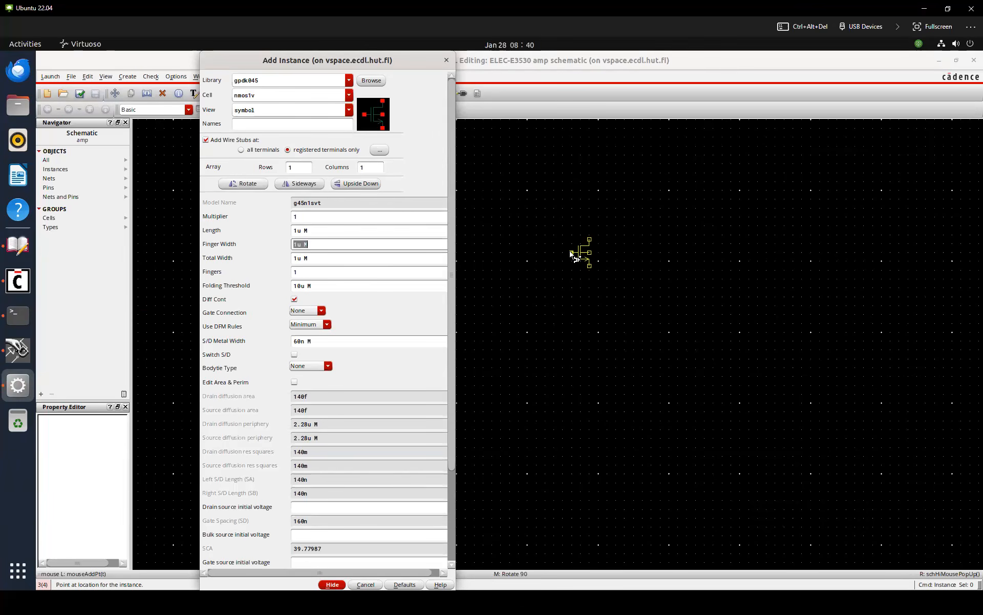
Place the nmos1v transistor in the amp schematic and attach labelled wire stubs to its terminals
{"action": "left_click", "coordinate": [569, 237]}
{"action": "key", "text": "Escape"}
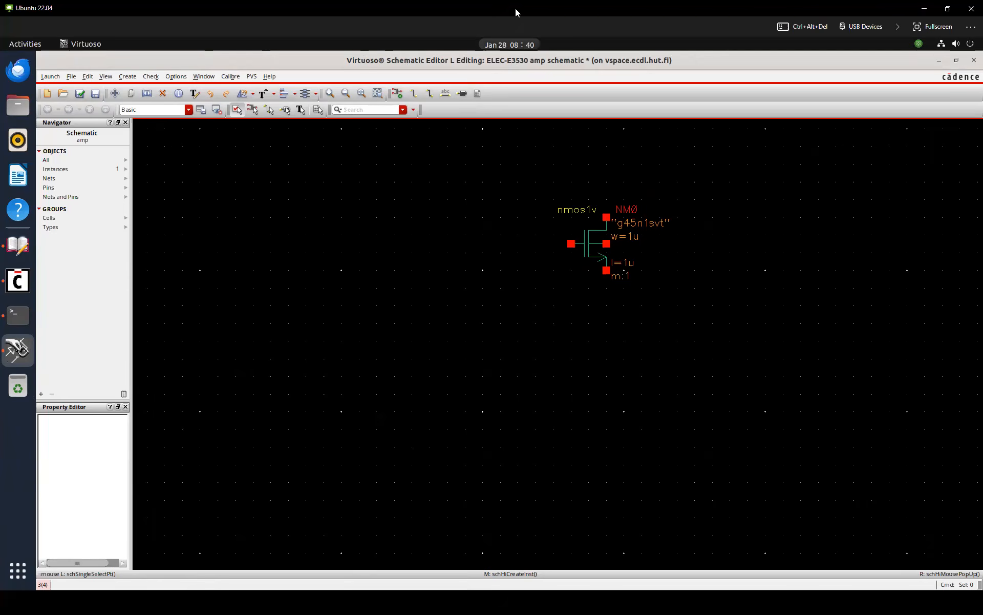
{"action": "left_click", "coordinate": [594, 256]}
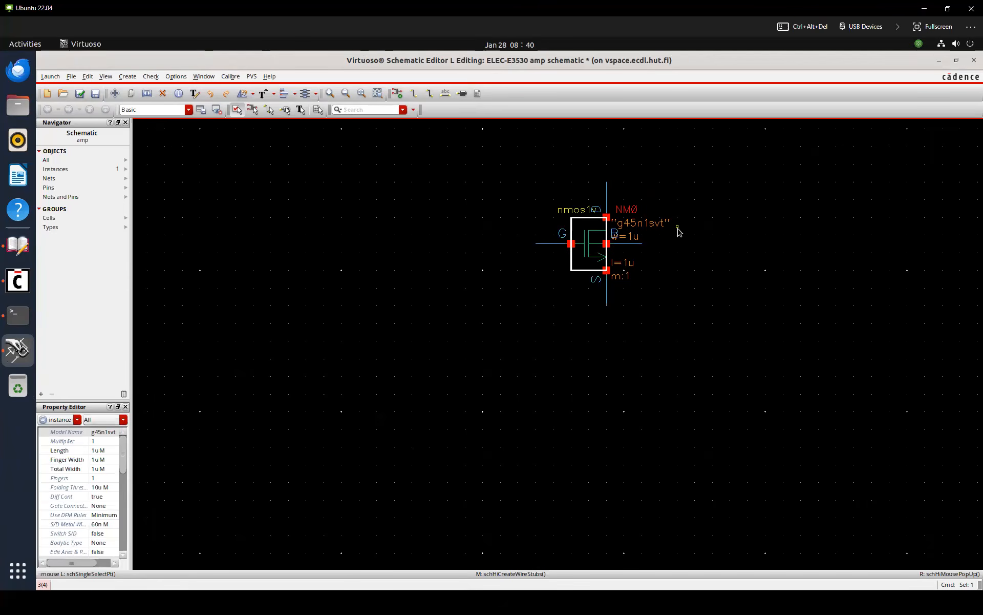
{"action": "left_click", "coordinate": [678, 229]}
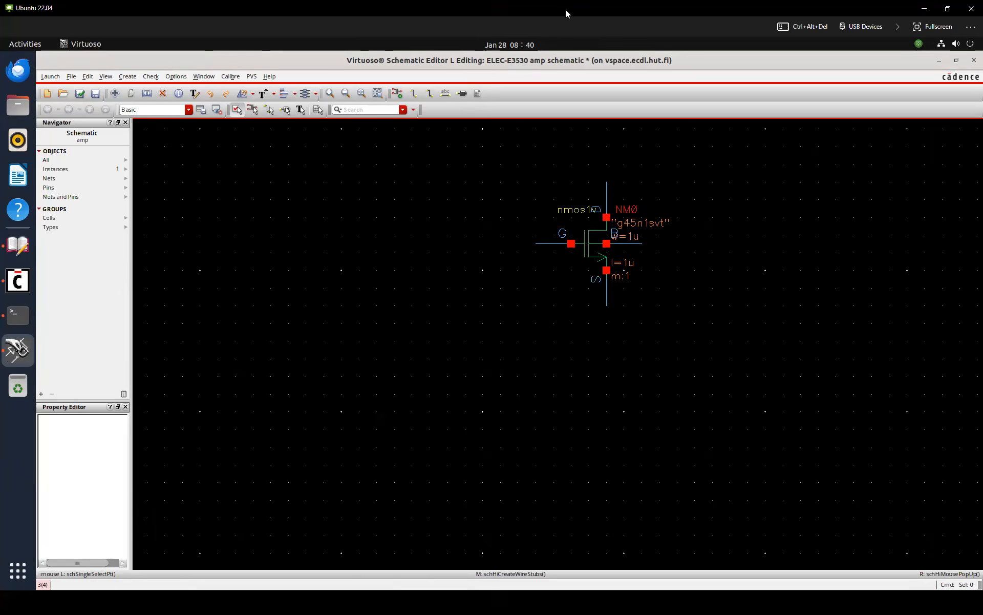
Add a line "(Instance selected) Space" to Shortcuts.txt in Notepad and realign the line above it
{"action": "key", "text": "super"}
{"action": "left_click", "coordinate": [683, 600]}
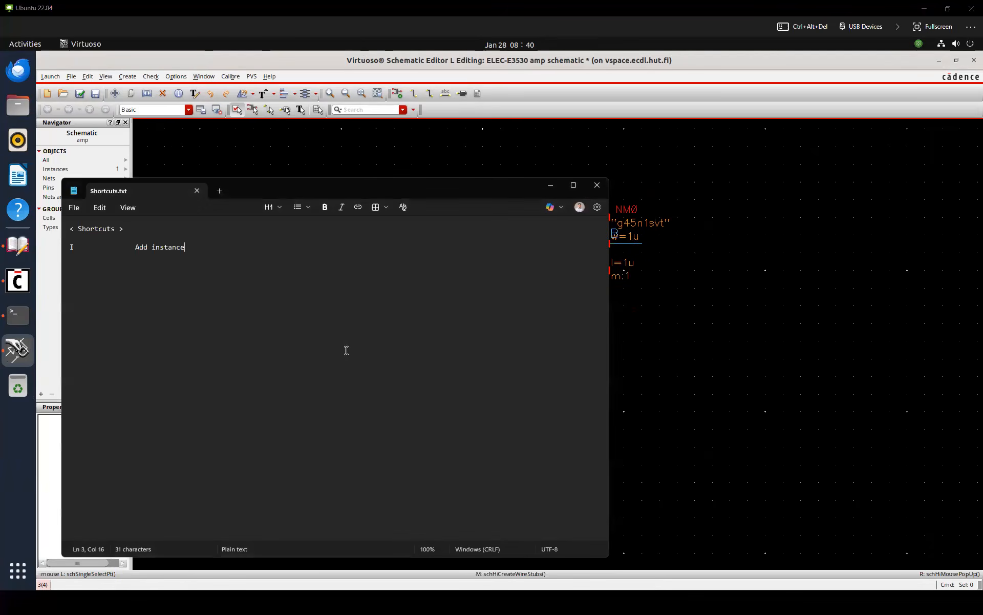
{"action": "key", "text": "Return"}
{"action": "type", "text": "Spa"}
{"action": "type", "text": "()"}
{"action": "key", "text": "Left"}
{"action": "key", "text": "Left"}
{"action": "type", "text": "Instance selected"}
{"action": "key", "text": "Up"}
{"action": "key", "text": "Tab"}
{"action": "key", "text": "Left"}
{"action": "key", "text": "Left"}
{"action": "key", "text": "Tab"}
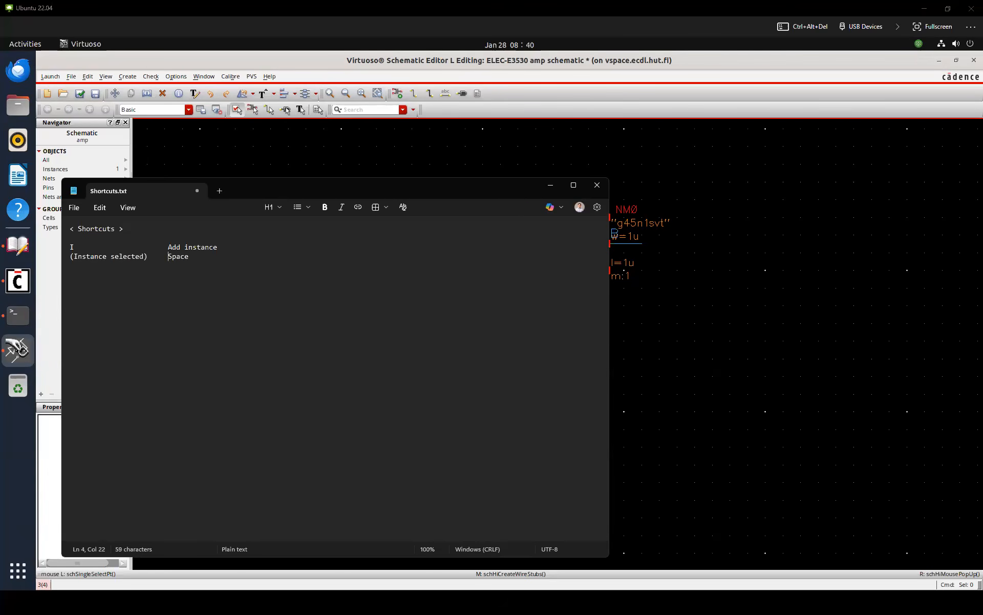
Describe the Space shortcut as "Attach labels" and add an "Edit label" entry, saving the note
{"action": "key", "text": "Down"}
{"action": "key", "text": "BackSpace"}
{"action": "key", "text": "Tab"}
{"action": "key", "text": "Down"}
{"action": "type", "text": "Attach labels"}
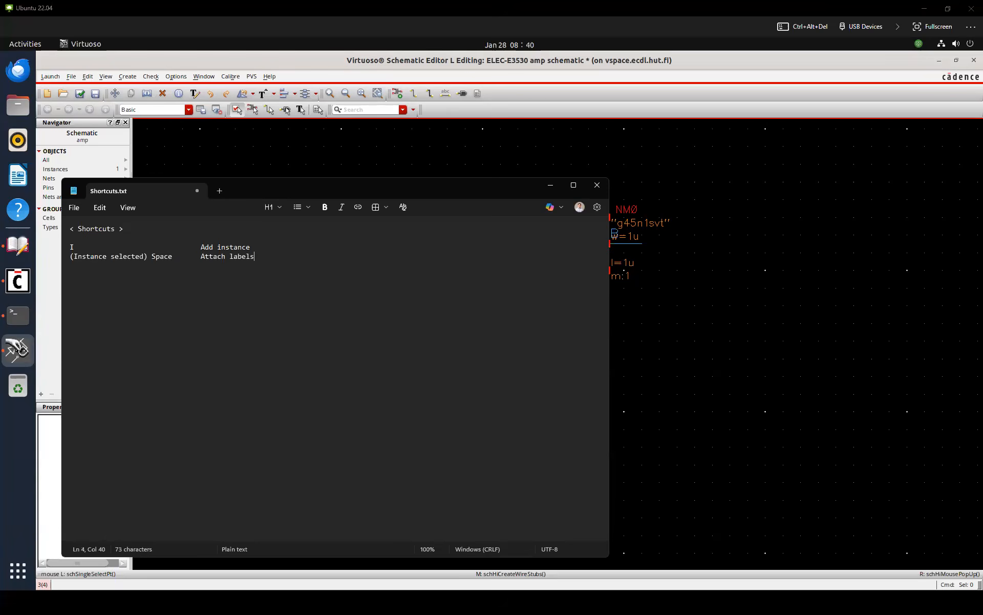
{"action": "key", "text": "ctrl+s"}
{"action": "type", "text": "Edit label"}
{"action": "left_click", "coordinate": [642, 300]}
Rename the wire label on the transistor's gate to IN
{"action": "left_click", "coordinate": [563, 235]}
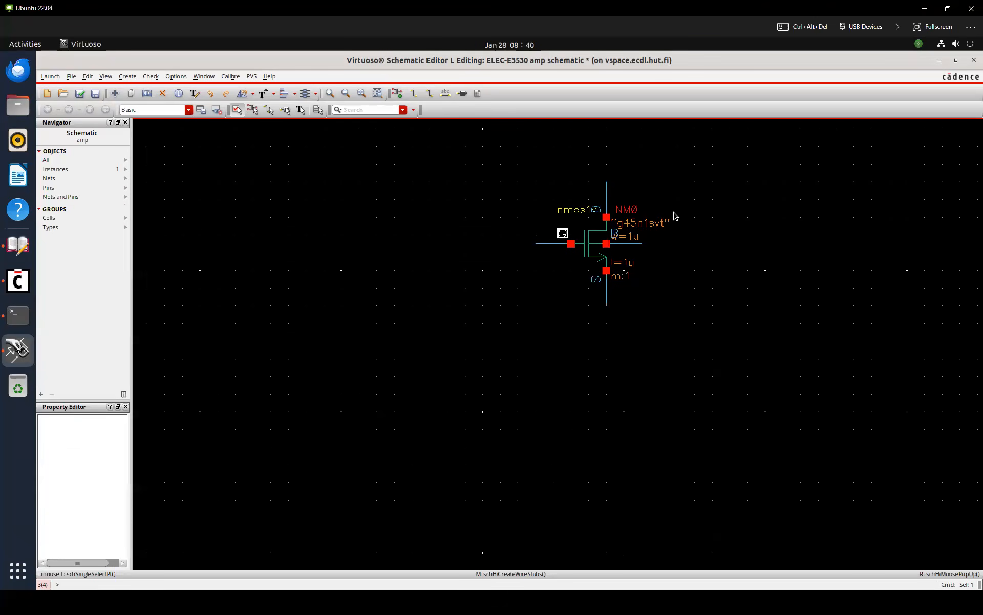
{"action": "key", "text": "F2"}
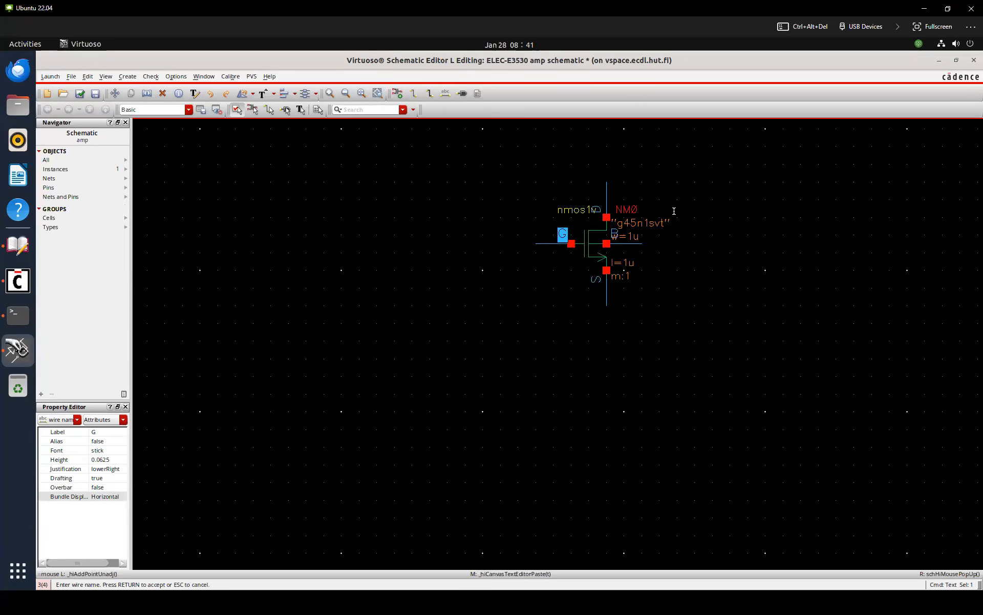
{"action": "type", "text": "IN"}
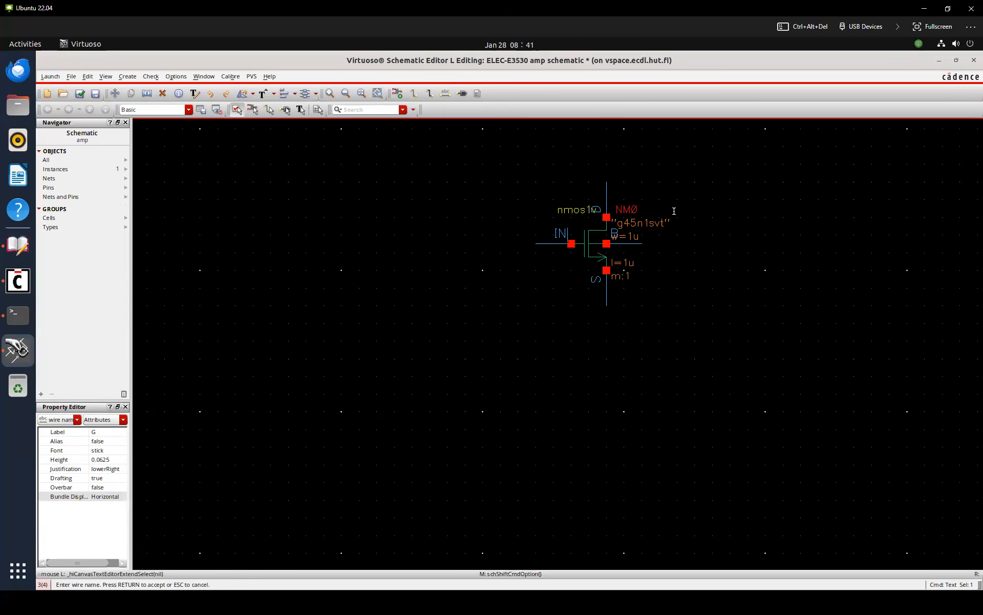
{"action": "key", "text": "Return"}
Rename the wire label on the transistor's bulk terminal to VDD
{"action": "left_click", "coordinate": [614, 235]}
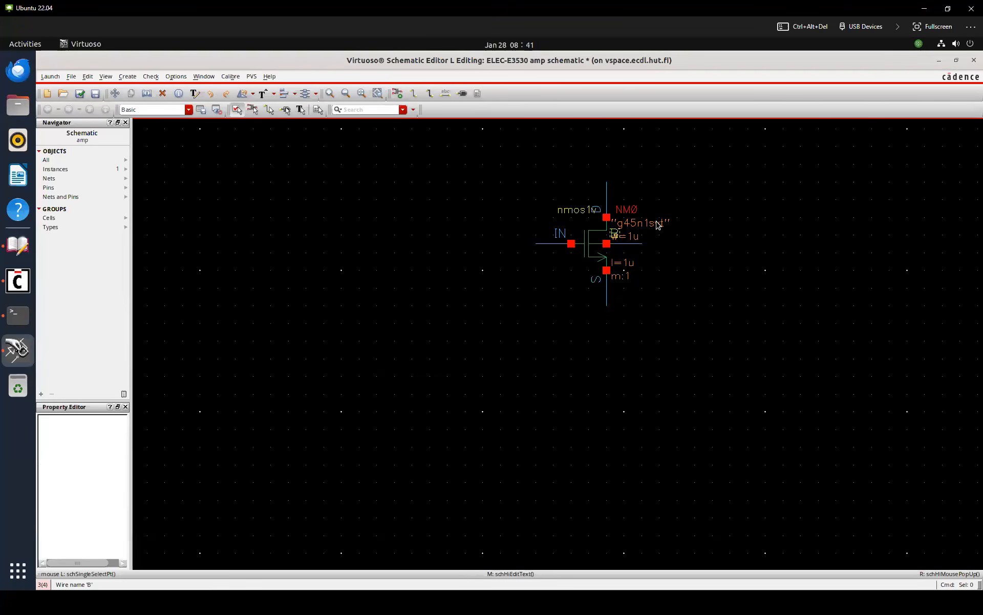
{"action": "key", "text": "F2"}
{"action": "type", "text": "VDD"}
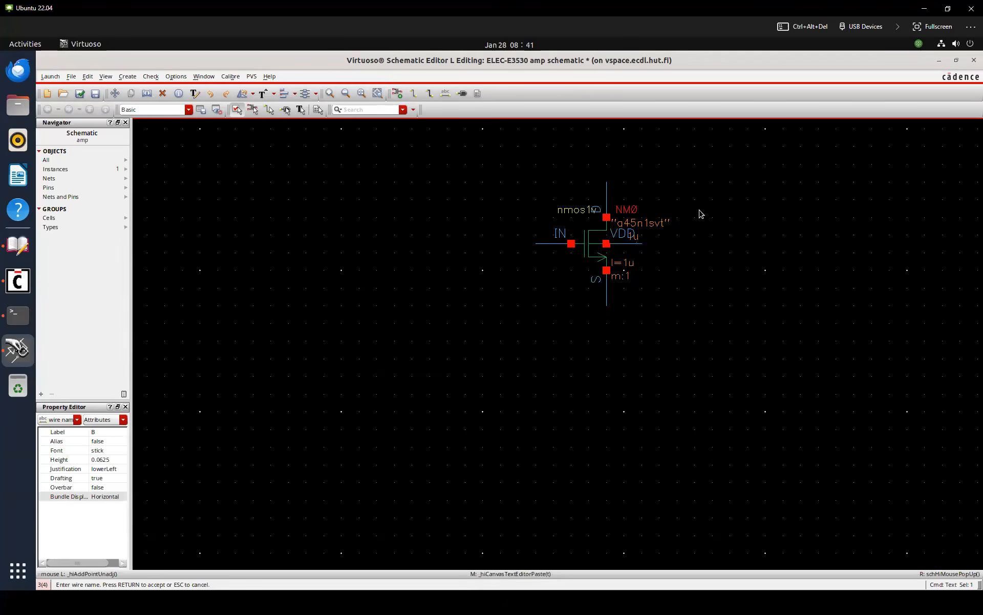
{"action": "key", "text": "Return"}
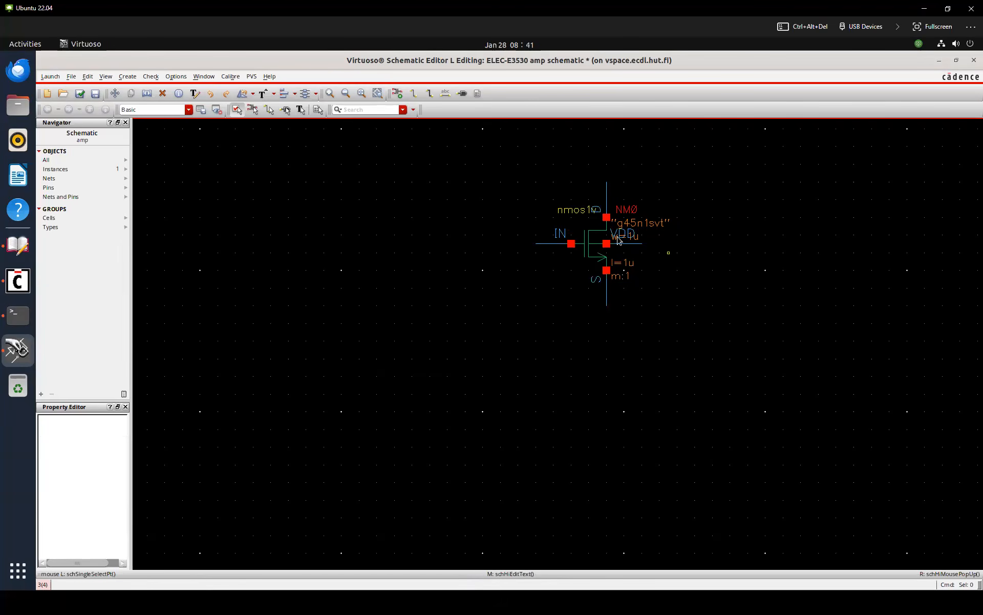
Delete the D and S wire labels from the transistor's drain and source stubs, then check and save the schematic
{"action": "left_click", "coordinate": [594, 282]}
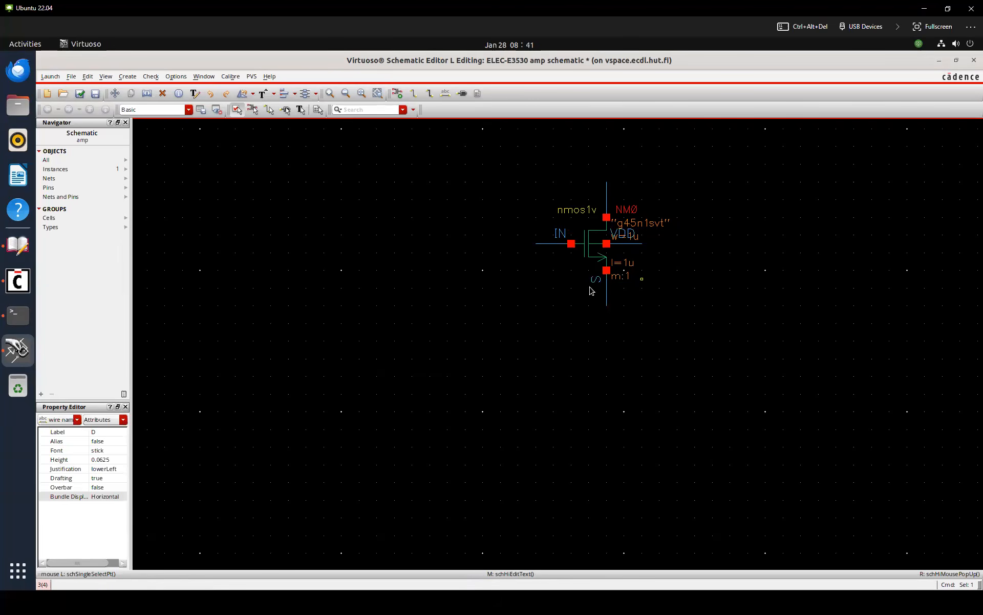
{"action": "key", "text": "Delete"}
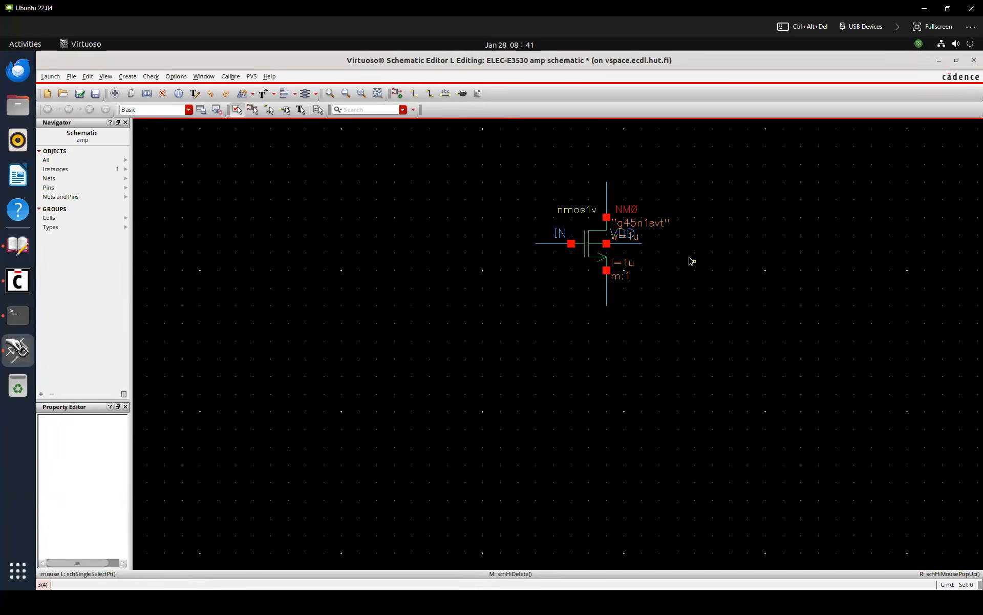
{"action": "key", "text": "shift+x"}
{"action": "key", "text": "Escape"}
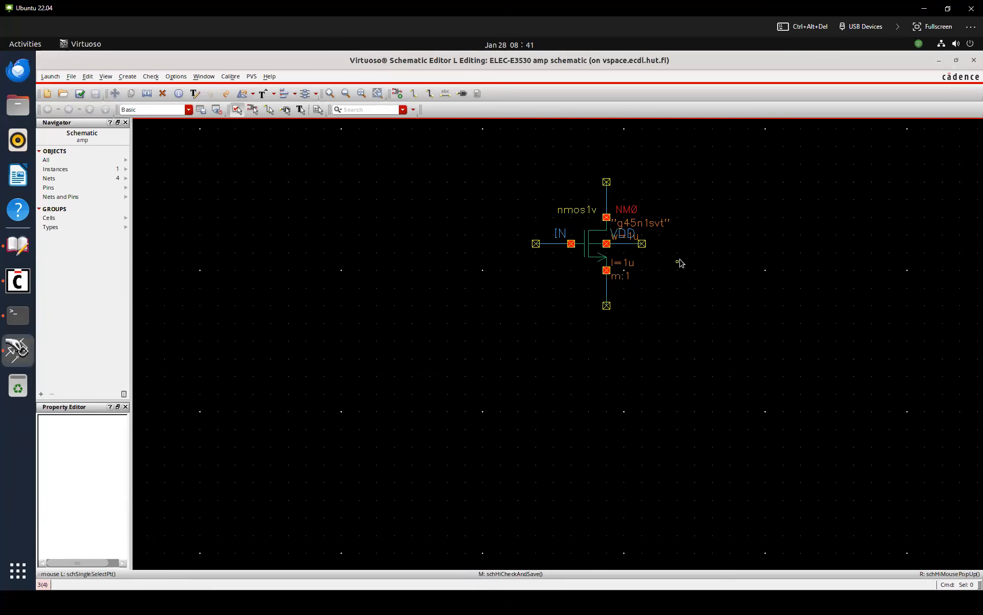
Place a pmos1v instance with 1u length and 1u finger width above the NMOS transistor
{"action": "scroll", "coordinate": [695, 255], "scroll_direction": "up", "scroll_amount": 1}
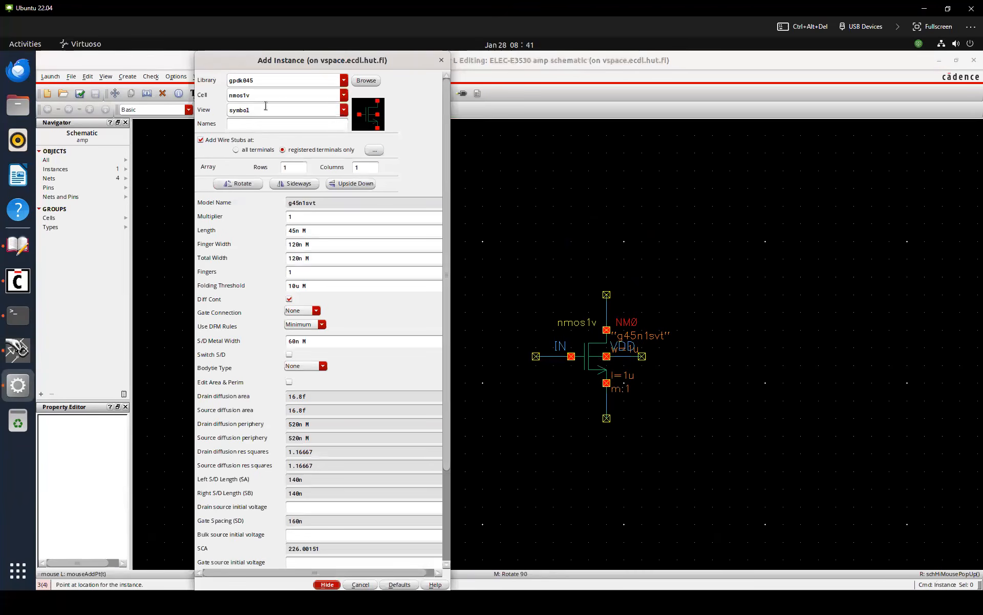
{"action": "left_click_drag", "start_coordinate": [234, 96], "coordinate": [224, 99]}
{"action": "type", "text": "p"}
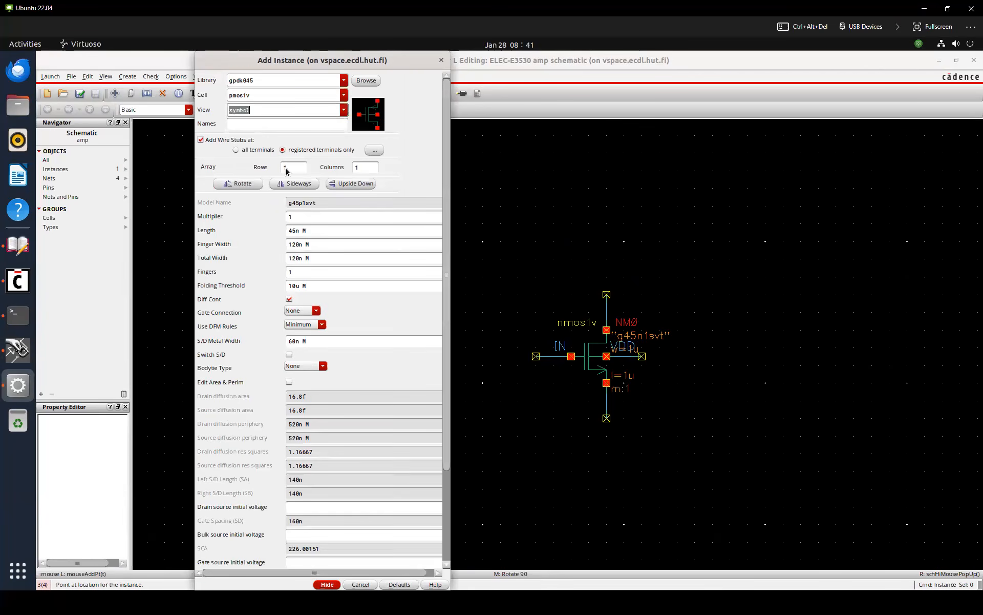
{"action": "left_click_drag", "start_coordinate": [320, 230], "coordinate": [250, 232]}
{"action": "type", "text": "1u"}
{"action": "key", "text": "Tab"}
{"action": "type", "text": "1u"}
{"action": "key", "text": "Tab"}
{"action": "left_click", "coordinate": [316, 231]}
{"action": "left_click", "coordinate": [316, 243]}
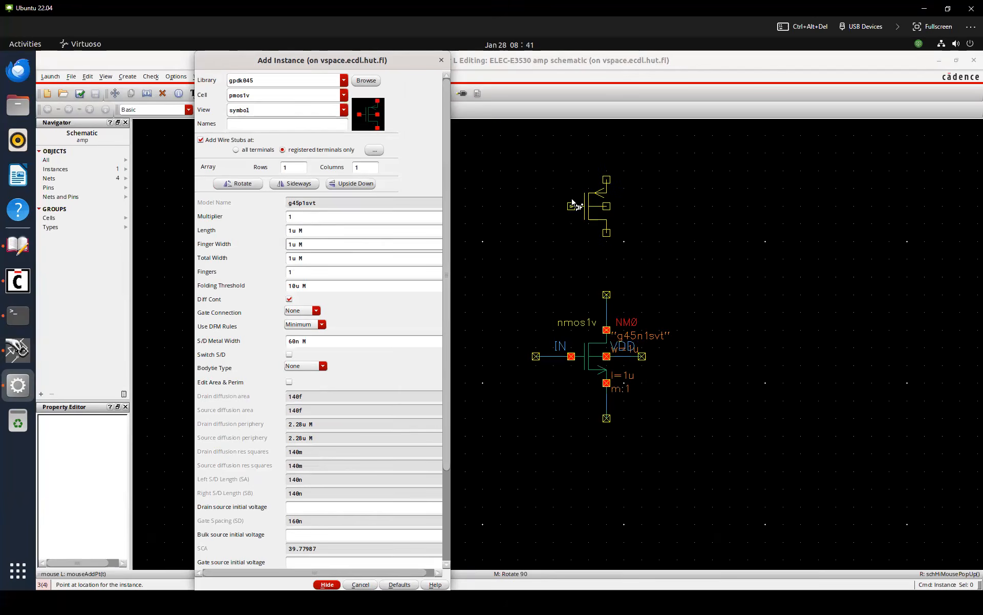
{"action": "left_click", "coordinate": [572, 202]}
{"action": "key", "text": "Escape"}
Move the IN wire stub and its label from the NMOS gate to the PMOS gate
{"action": "left_click", "coordinate": [575, 360]}
{"action": "key", "text": "m"}
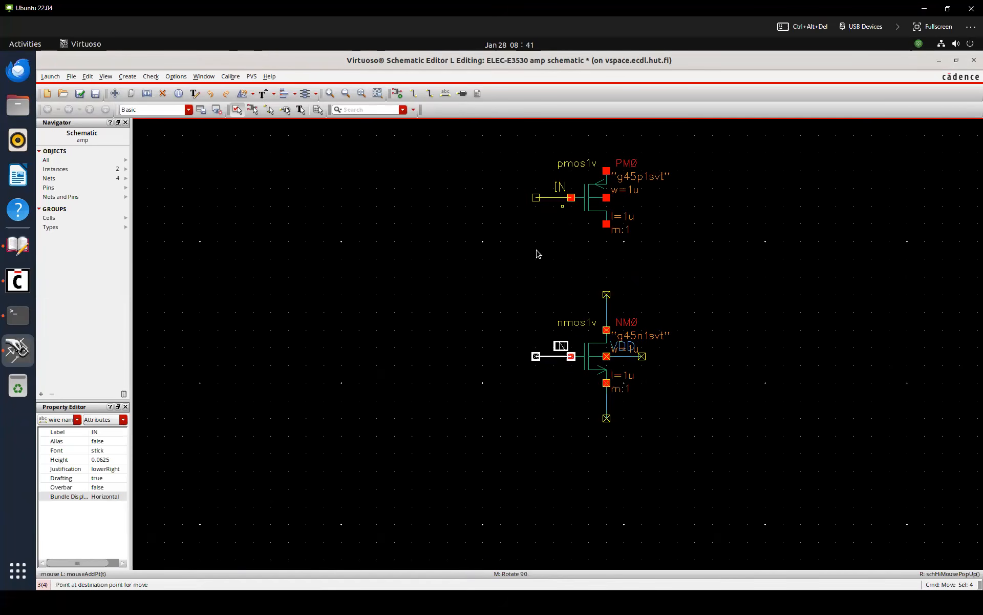
{"action": "left_click", "coordinate": [537, 253]}
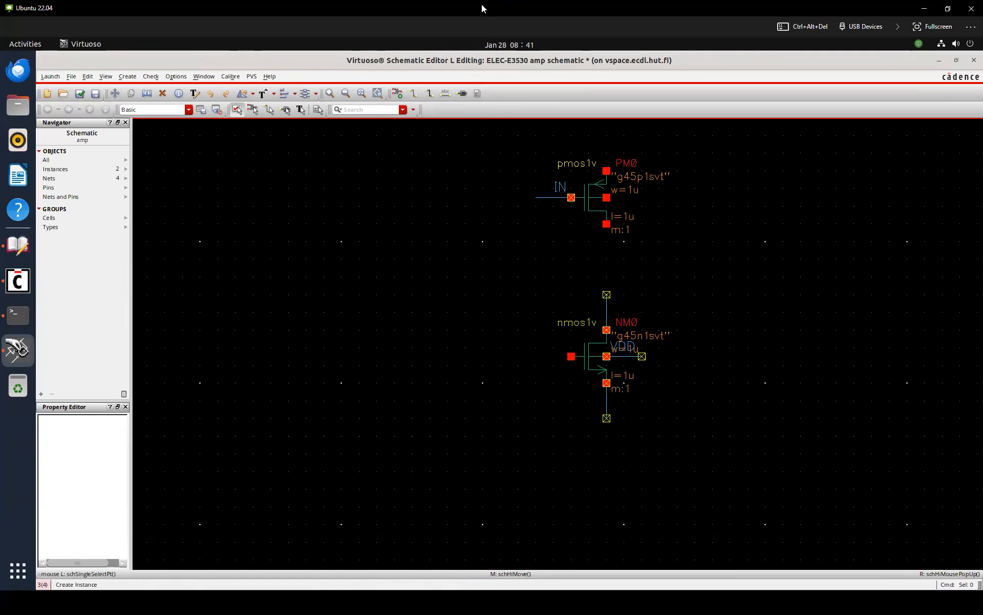
Switch to Shortcuts.txt in Notepad and add the entry "Shift + M" described as "Move instance (ignoring connection)"
{"action": "key", "text": "super"}
{"action": "left_click", "coordinate": [683, 601]}
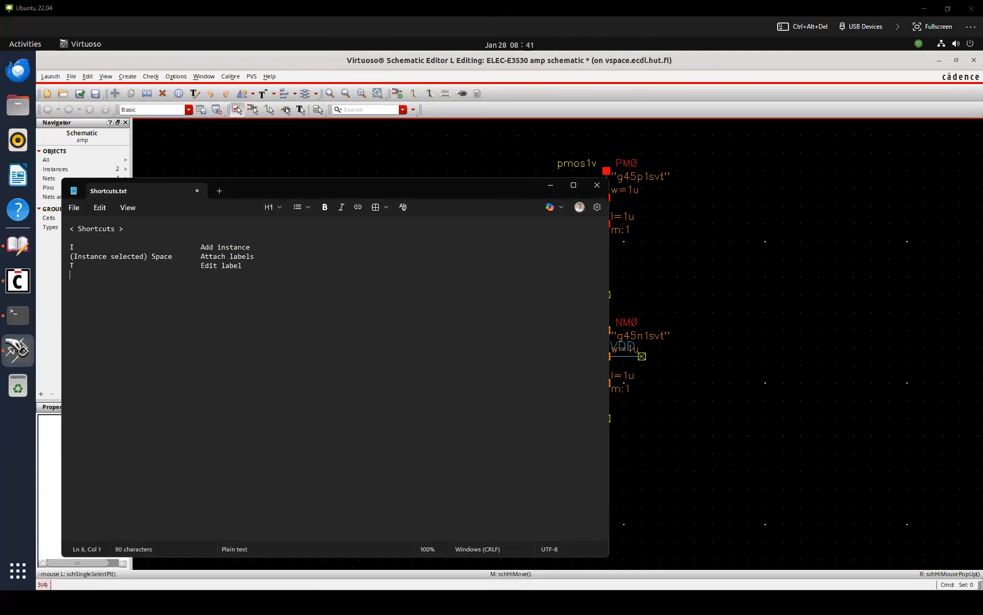
{"action": "type", "text": "Shift + M"}
{"action": "key", "text": "Tab"}
{"action": "key", "text": "Tab"}
{"action": "key", "text": "Tab"}
{"action": "type", "text": "Move instanc"}
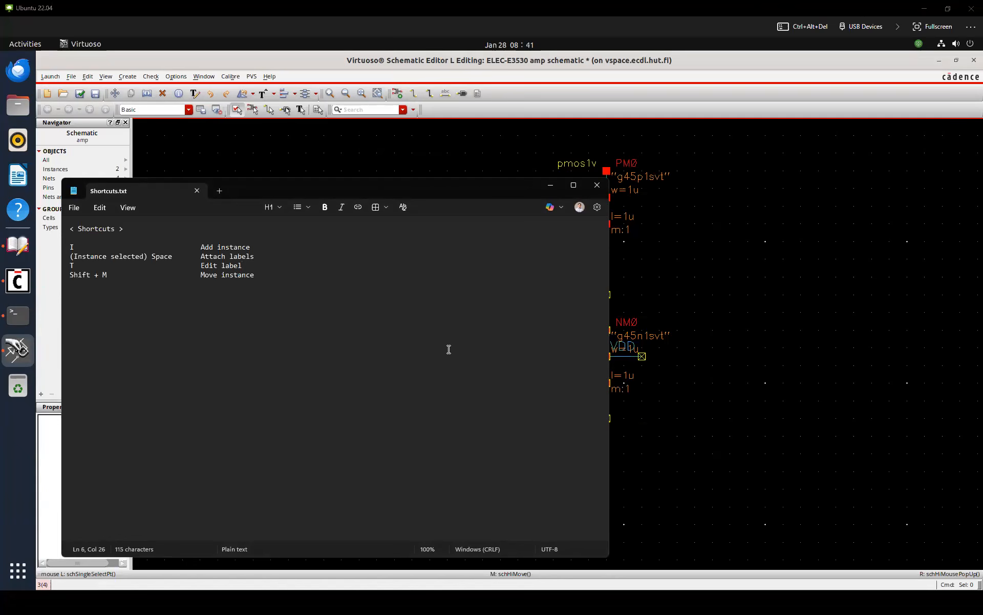
{"action": "type", "text": "e (ignoring connecti"}
Add the entry "M" described as "Move instance" above the Shift + M line and return to the Virtuoso schematic
{"action": "key", "text": "Tab"}
{"action": "key", "text": "Tab"}
{"action": "key", "text": "Tab"}
{"action": "key", "text": "Tab"}
{"action": "type", "text": "Move inst"}
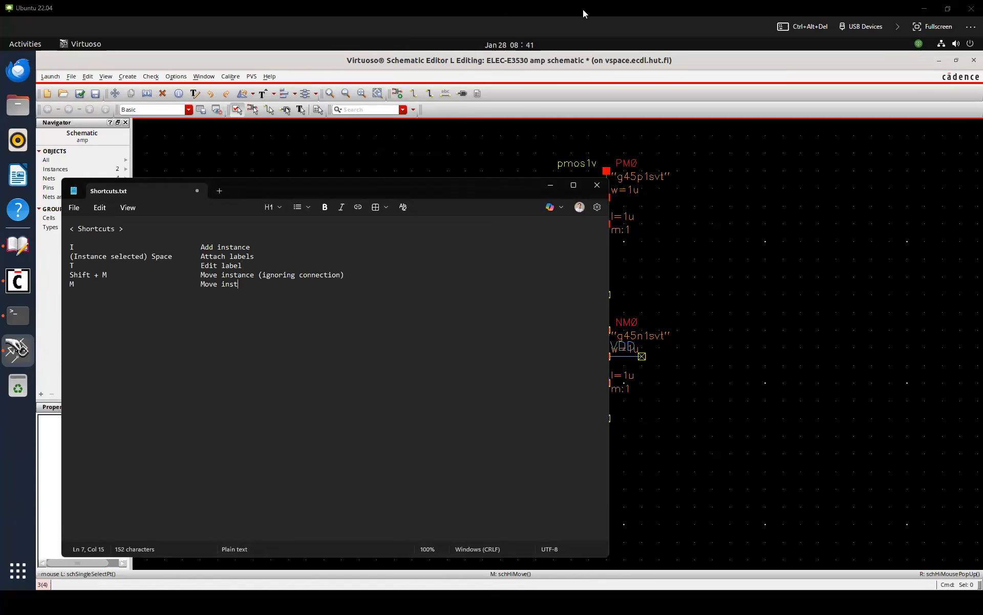
{"action": "key", "text": "shift+Down"}
{"action": "key", "text": "Delete"}
{"action": "key", "text": "ctrl+z"}
{"action": "left_click", "coordinate": [593, 22]}
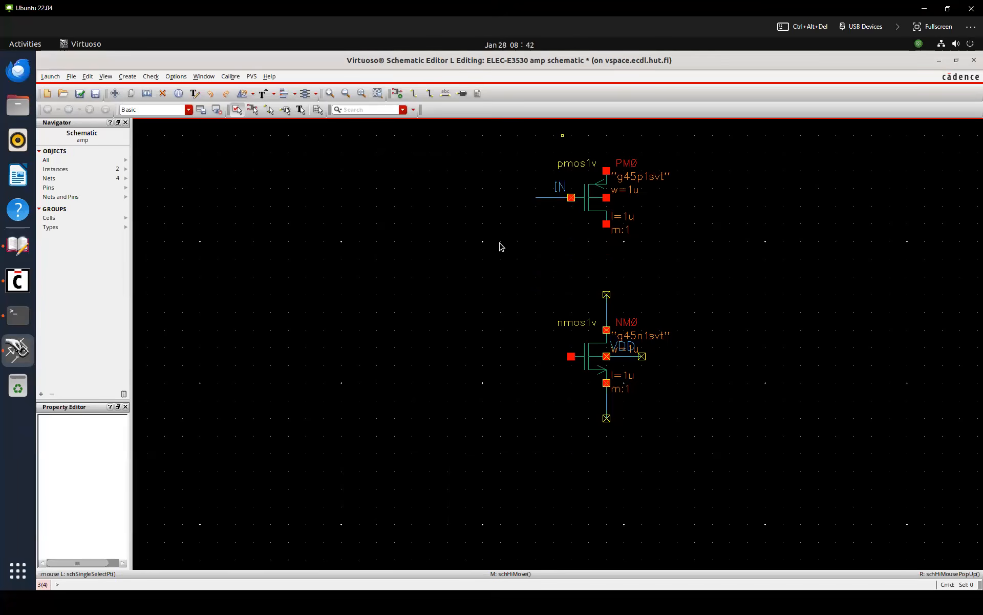
Try stretching the IN stub away from the PMOS gate with its connection kept, and undo the stretch
{"action": "left_click_drag", "start_coordinate": [589, 179], "coordinate": [556, 196]}
{"action": "key", "text": "s"}
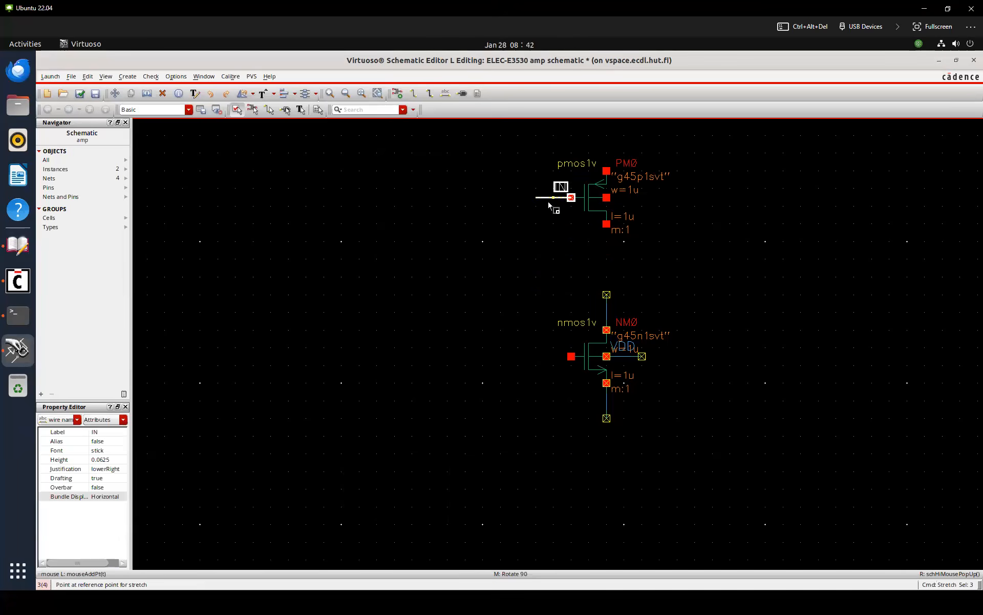
{"action": "left_click", "coordinate": [556, 205]}
{"action": "left_click", "coordinate": [336, 343]}
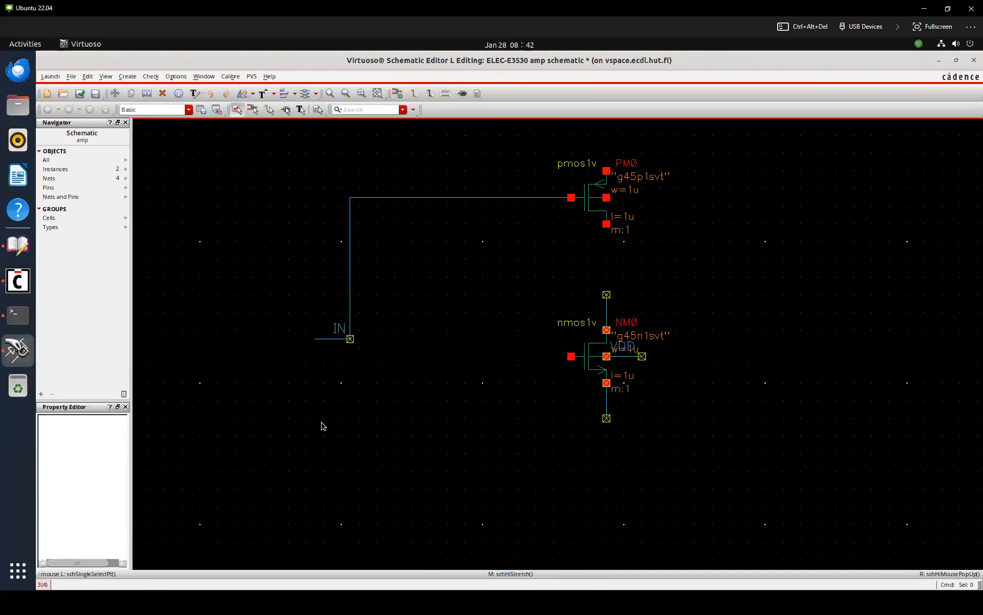
{"action": "key", "text": "u"}
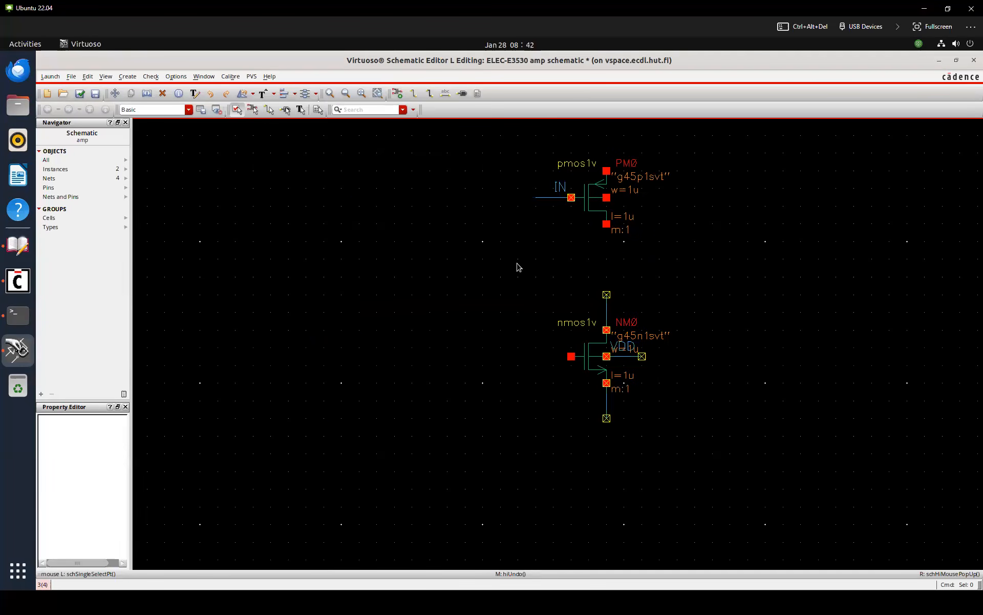
Move the IN stub away from the PMOS gate ignoring its connection, and put it back on the gate
{"action": "left_click_drag", "start_coordinate": [585, 180], "coordinate": [532, 211]}
{"action": "key", "text": "shift+m"}
{"action": "left_click", "coordinate": [552, 202]}
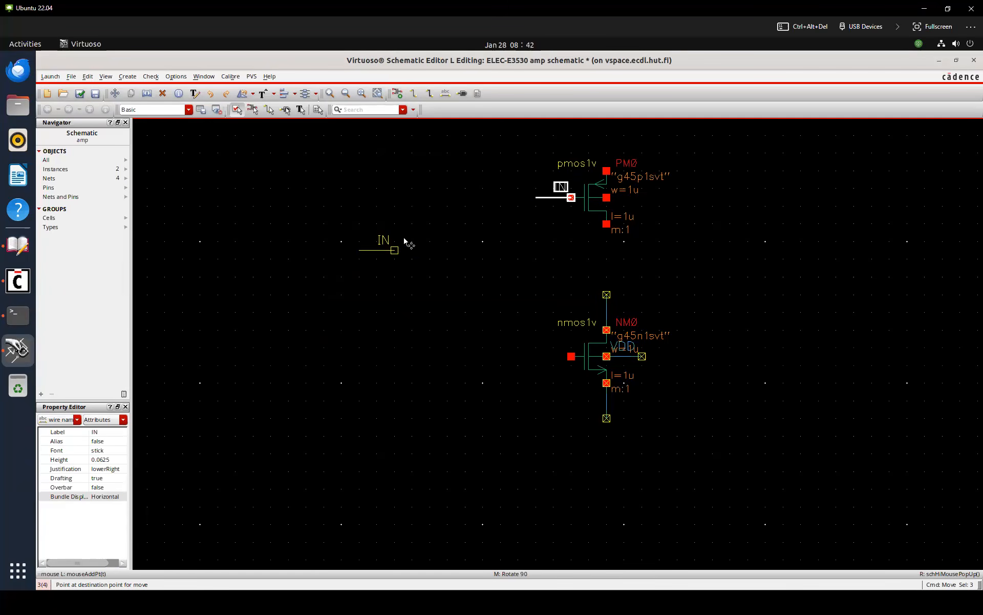
{"action": "left_click", "coordinate": [399, 223]}
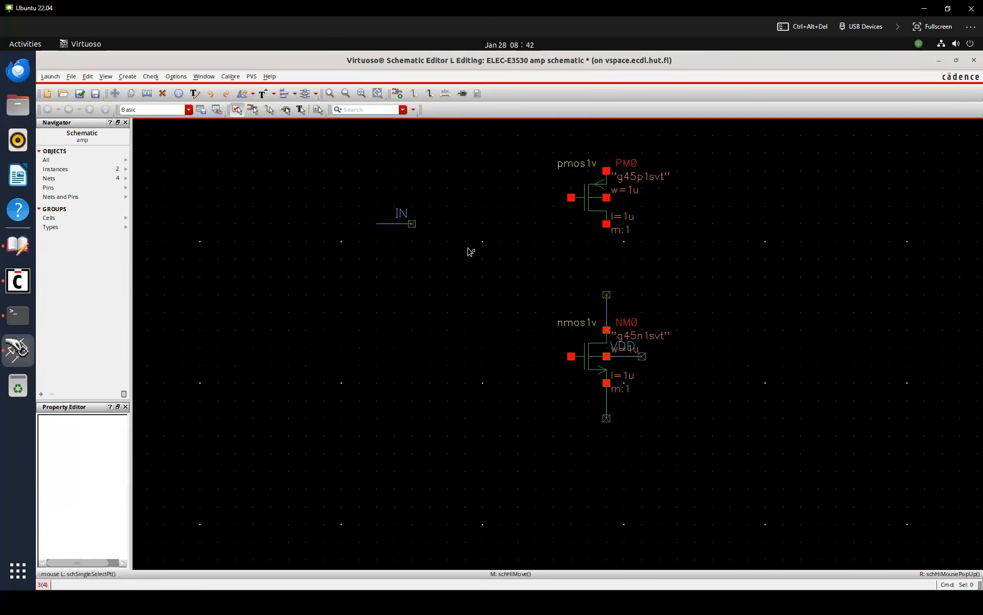
{"action": "left_click_drag", "start_coordinate": [456, 264], "coordinate": [339, 206]}
{"action": "key", "text": "s"}
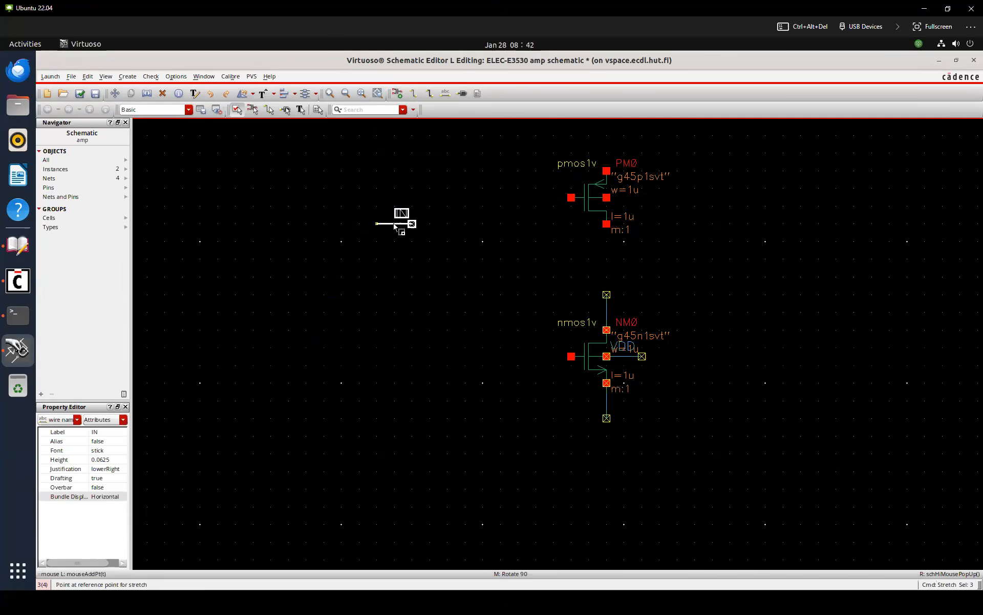
{"action": "left_click", "coordinate": [395, 226]}
{"action": "left_click", "coordinate": [554, 199]}
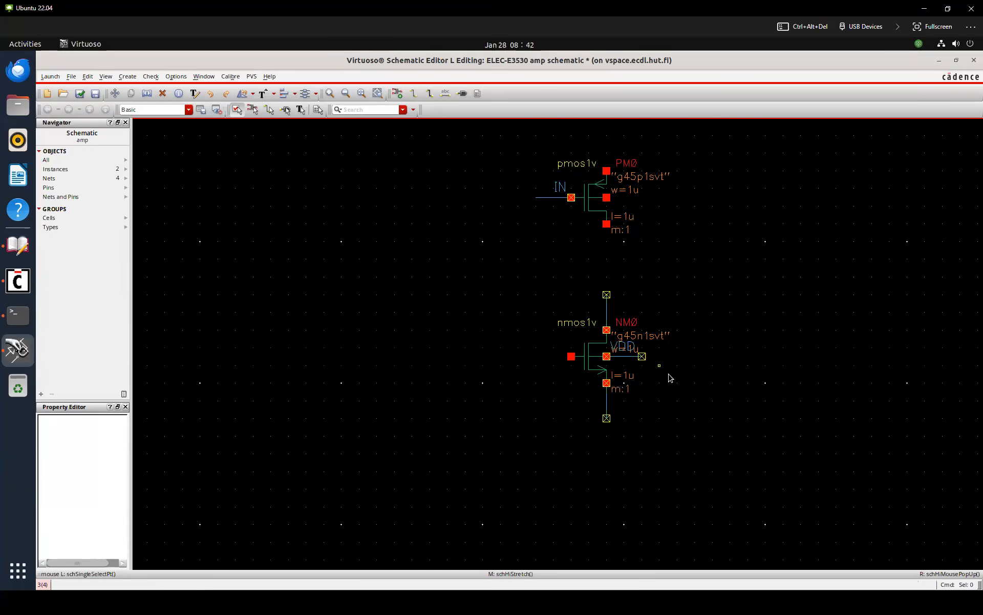
Move the VDD stub from the NMOS bulk to the PMOS bulk, flipped vertically, and check and save the schematic
{"action": "left_click_drag", "start_coordinate": [670, 378], "coordinate": [599, 339]}
{"action": "key", "text": "m"}
{"action": "left_click", "coordinate": [624, 357]}
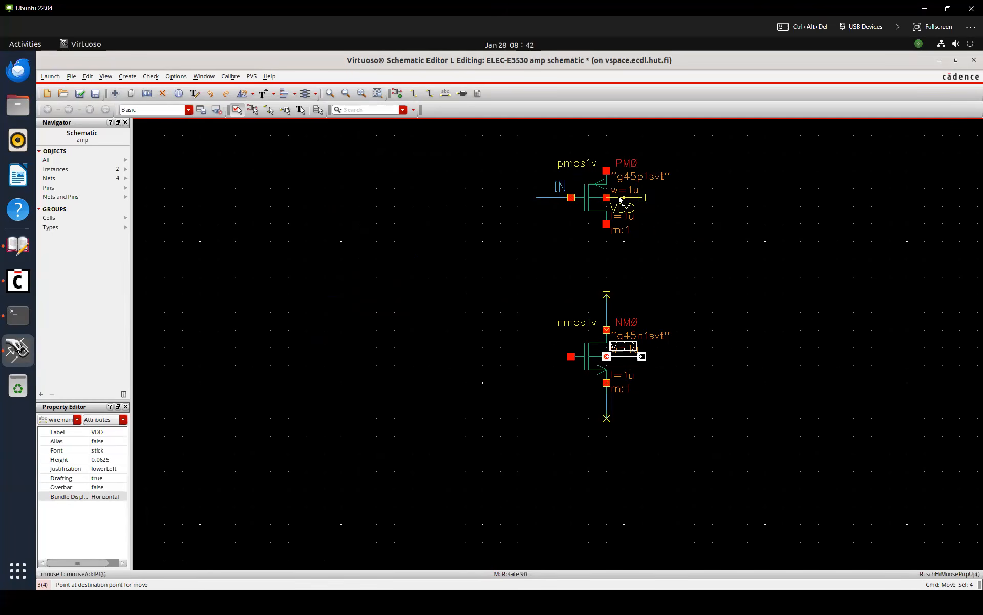
{"action": "left_click", "coordinate": [621, 200]}
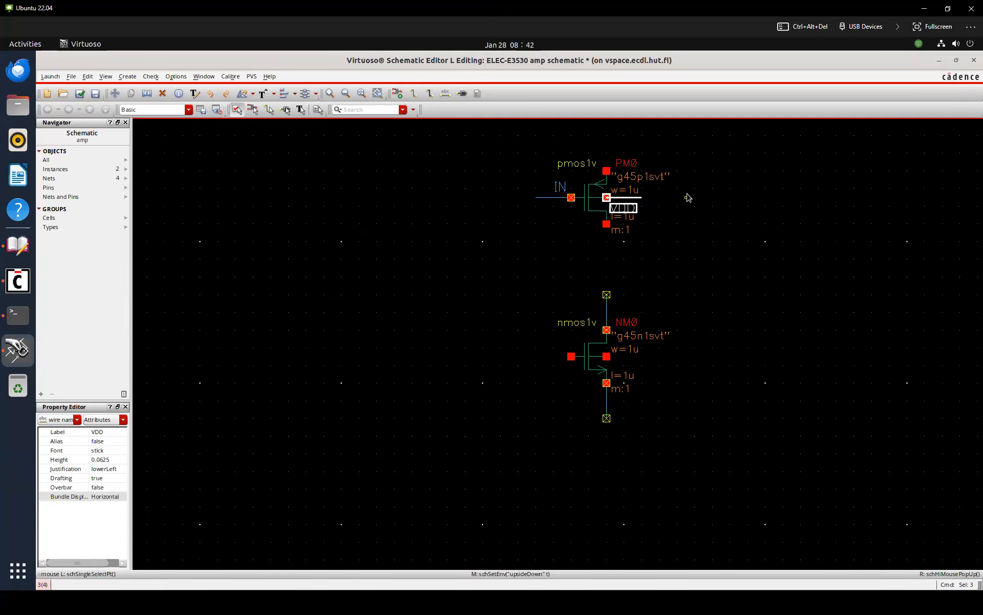
{"action": "key", "text": "shift+x"}
{"action": "key", "text": "Return"}
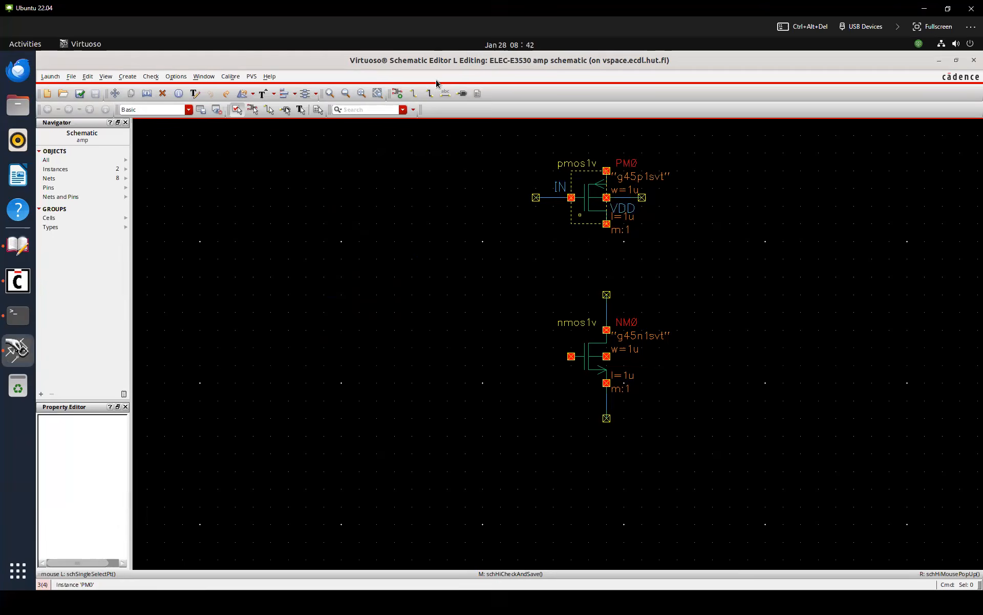
Switch to Shortcuts.txt in Notepad and start a new line at the end of the list
{"action": "key", "text": "super"}
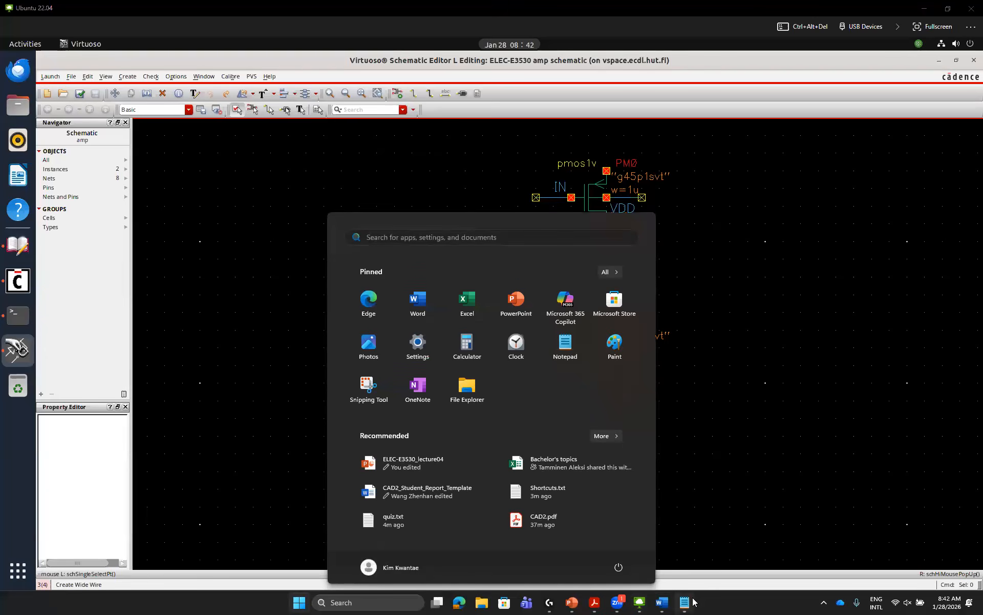
{"action": "left_click", "coordinate": [687, 603]}
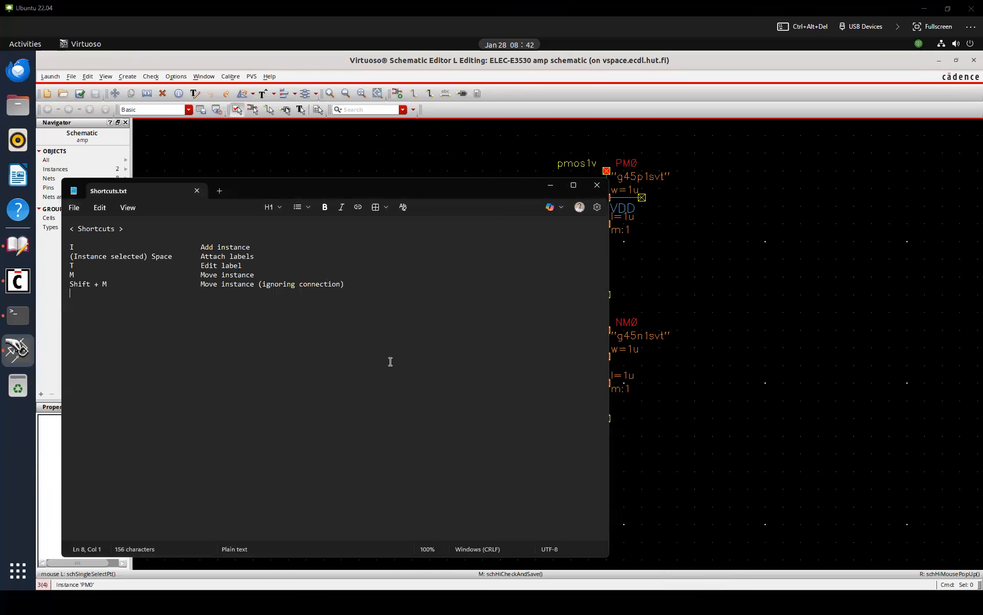
{"action": "key", "text": "Return"}
{"action": "left_click", "coordinate": [565, 151]}
{"action": "left_click", "coordinate": [622, 203]}
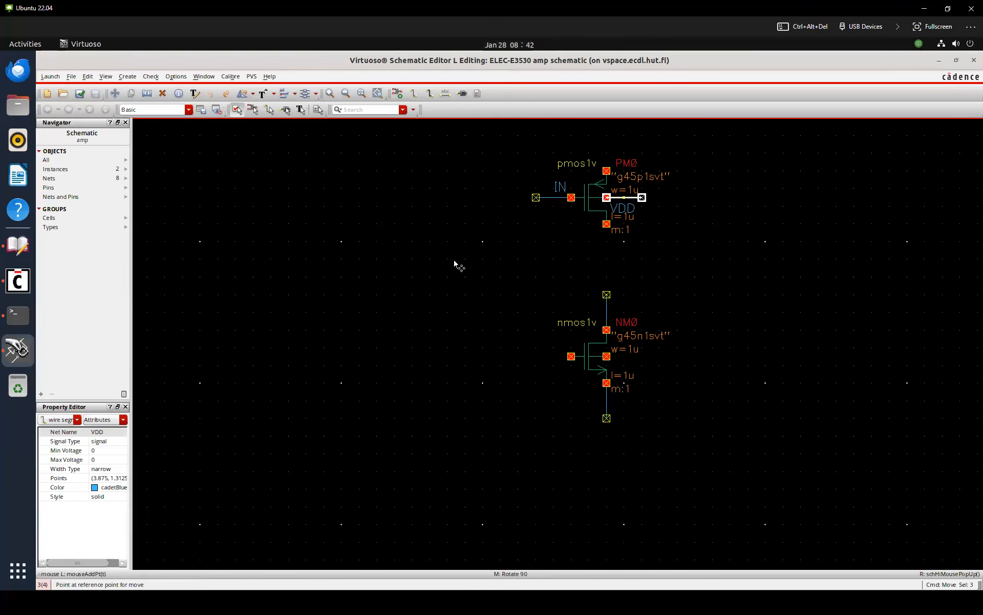
{"action": "key", "text": "m"}
{"action": "key", "text": "Escape"}
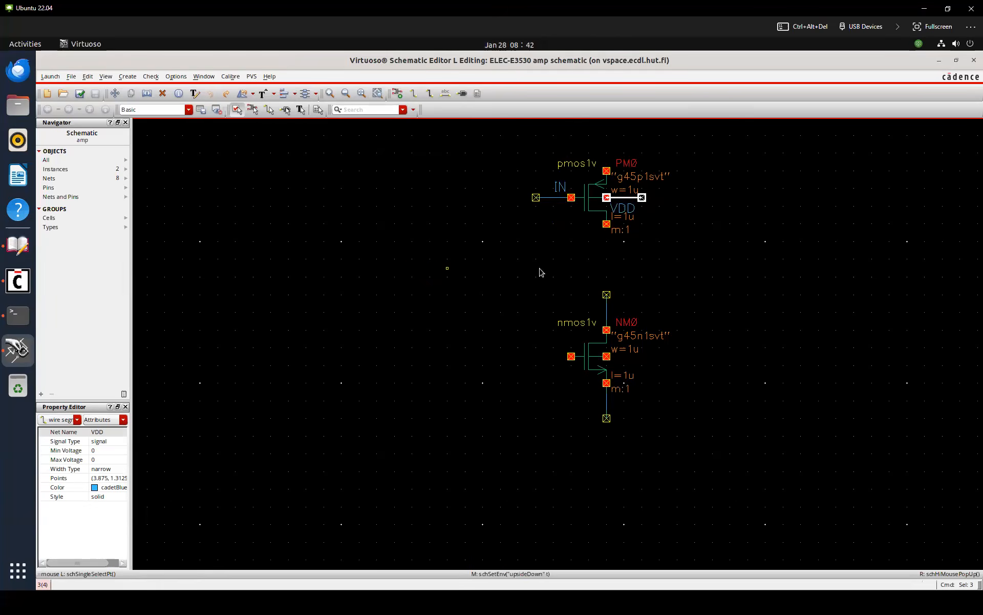
Switch to Notepad, add the entry "Ctrl + R" described as "Vertical flip" to Shortcuts.txt, and save the note
{"action": "key", "text": "super"}
{"action": "left_click", "coordinate": [684, 602]}
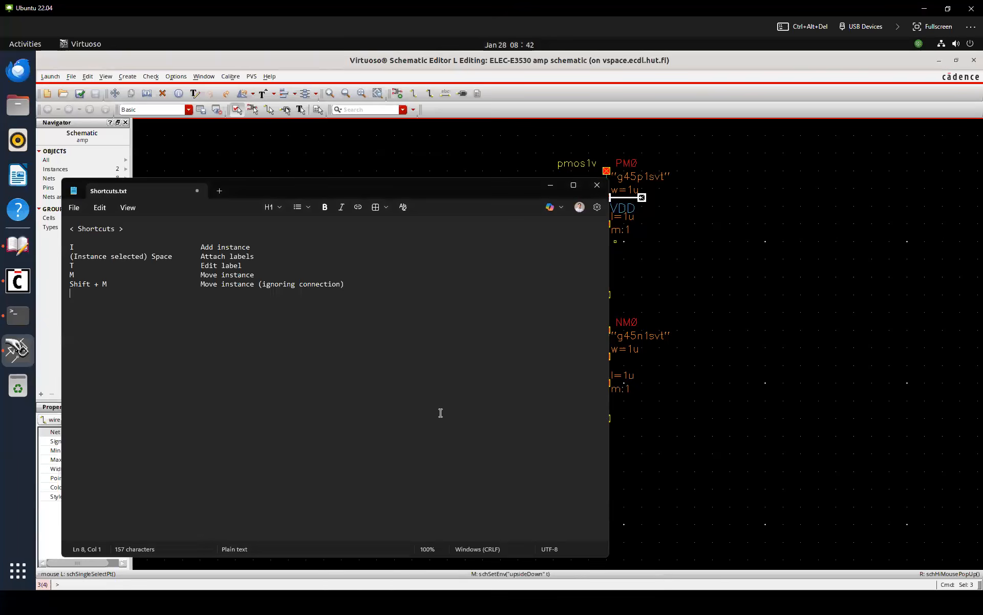
{"action": "type", "text": "Ctrl + R\t\t\tVertical flip"}
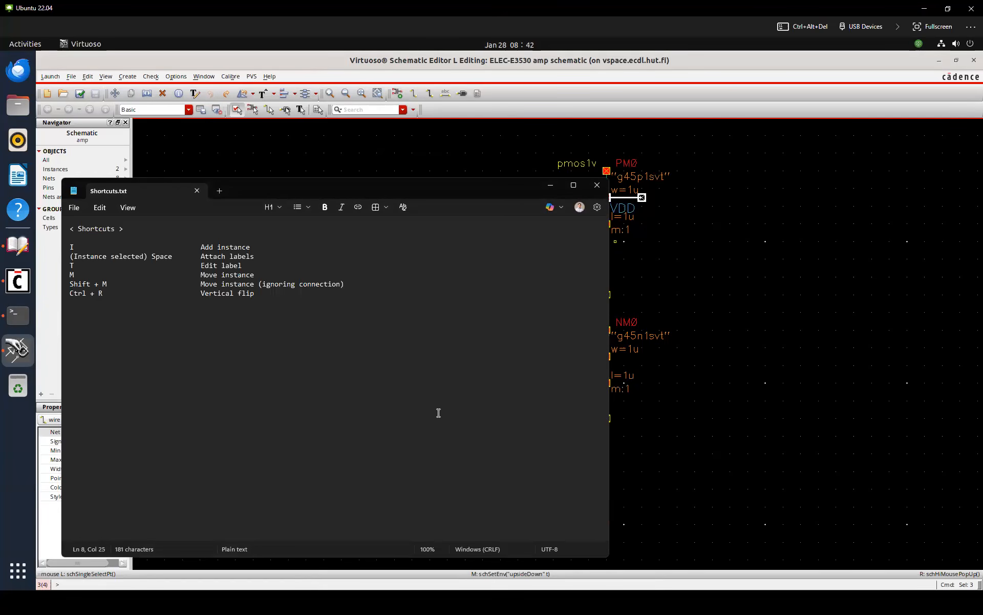
Return to Virtuoso, move the NMOS up so its drain stub meets the PMOS drain, and check and save
{"action": "left_click", "coordinate": [685, 263]}
{"action": "left_click_drag", "start_coordinate": [519, 444], "coordinate": [560, 401]}
{"action": "left_click_drag", "start_coordinate": [589, 361], "coordinate": [589, 291]}
{"action": "left_click", "coordinate": [661, 297]}
{"action": "key", "text": "shift+x"}
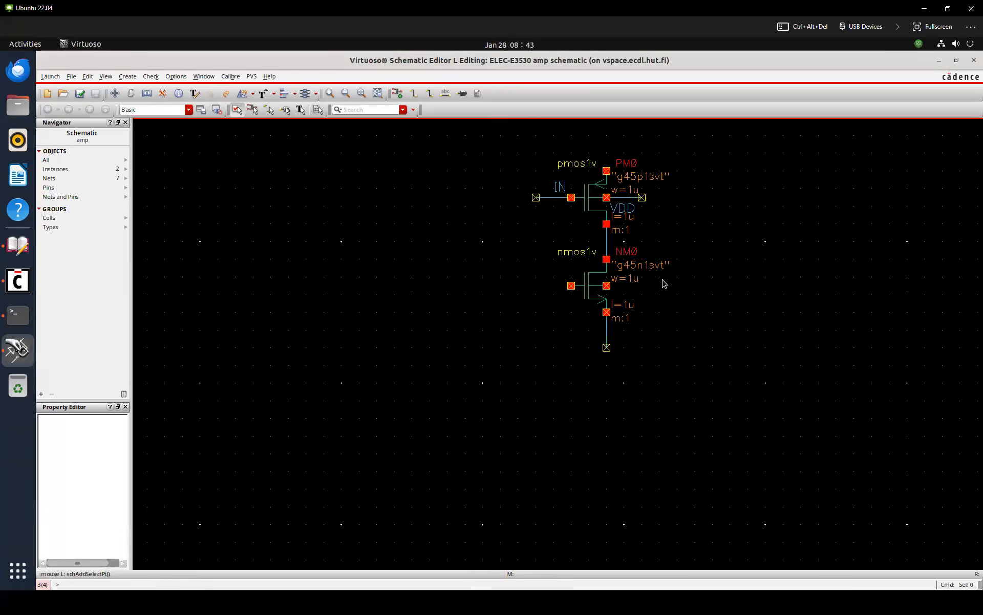
Copy the VDD label from the PMOS bulk wire, rotated 90 degrees, onto the NMOS source wire
{"action": "left_click_drag", "start_coordinate": [653, 251], "coordinate": [552, 330]}
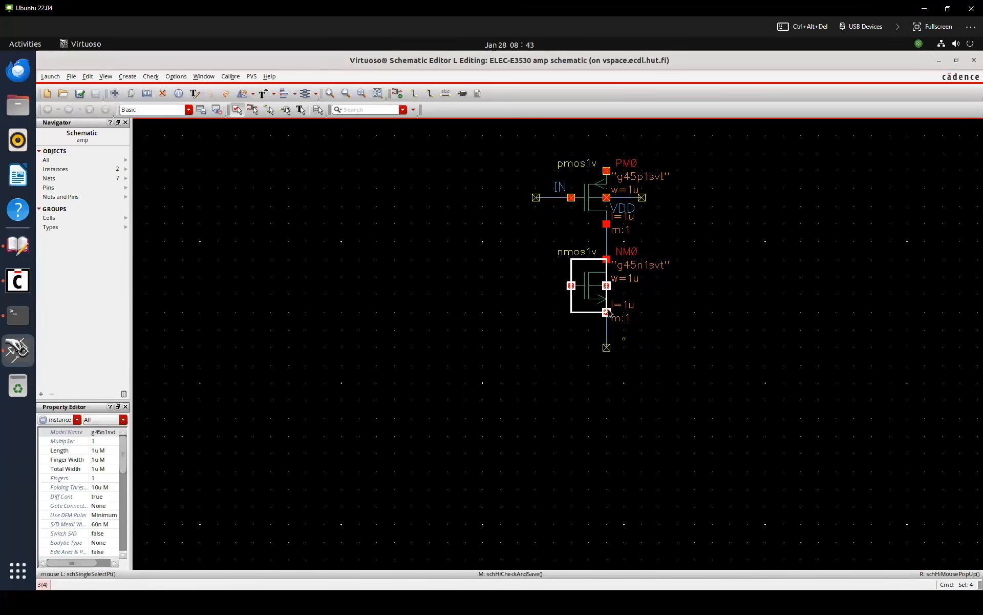
{"action": "left_click", "coordinate": [675, 318]}
{"action": "key", "text": "c"}
{"action": "left_click", "coordinate": [630, 200]}
{"action": "key", "text": "r"}
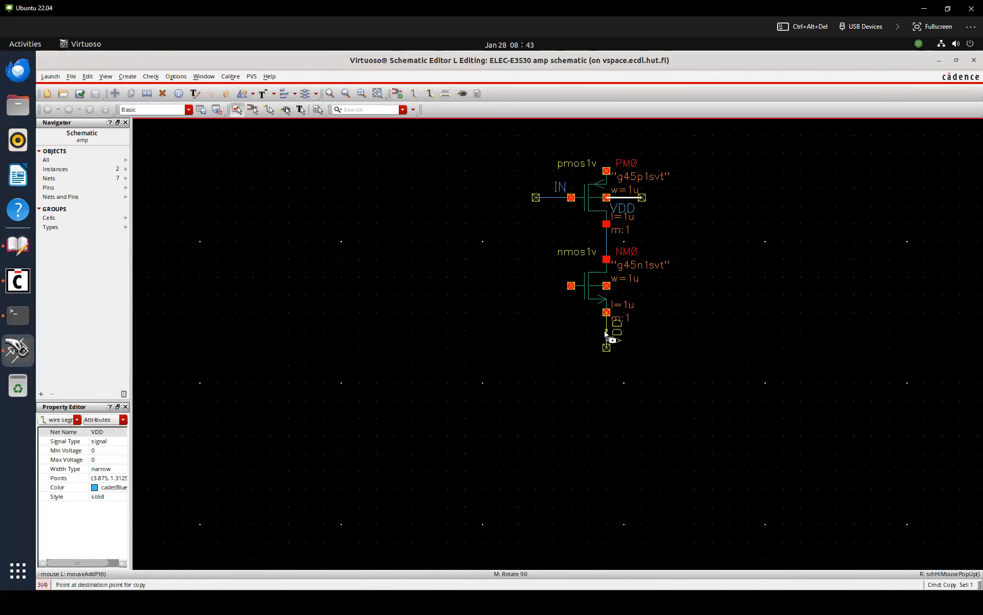
{"action": "left_click", "coordinate": [634, 330]}
{"action": "key", "text": "Escape"}
Rename the copied label on the NMOS source wire to VSS
{"action": "double_click", "coordinate": [620, 328]}
{"action": "key", "text": "BackSpace"}
{"action": "key", "text": "BackSpace"}
{"action": "type", "text": "SS"}
{"action": "key", "text": "Return"}
Flip the NMOS source stub horizontally so its VSS label sits on the wire's gate side
{"action": "left_click_drag", "start_coordinate": [626, 358], "coordinate": [587, 312]}
{"action": "key", "text": "m"}
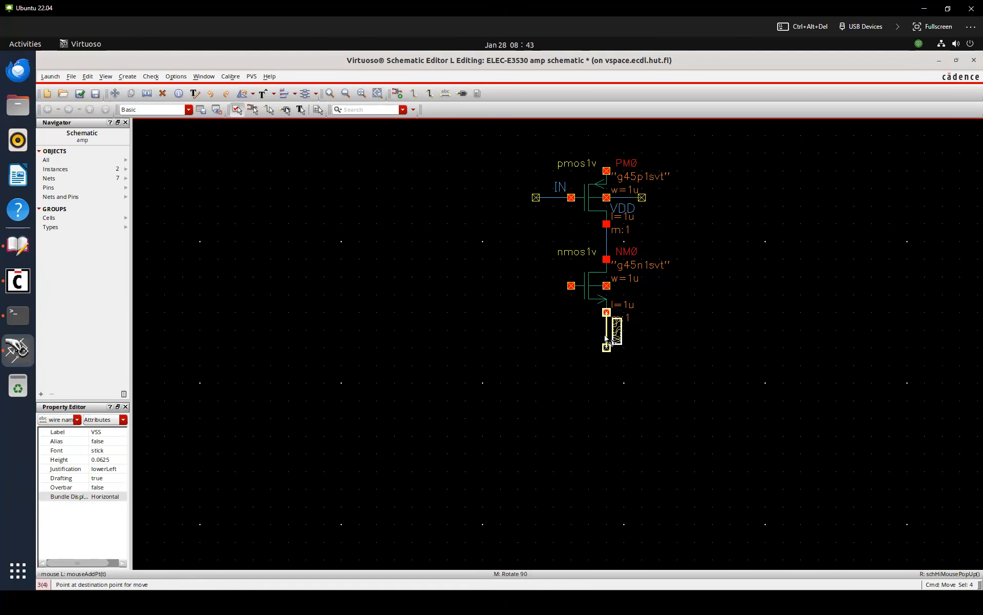
{"action": "key", "text": "Escape"}
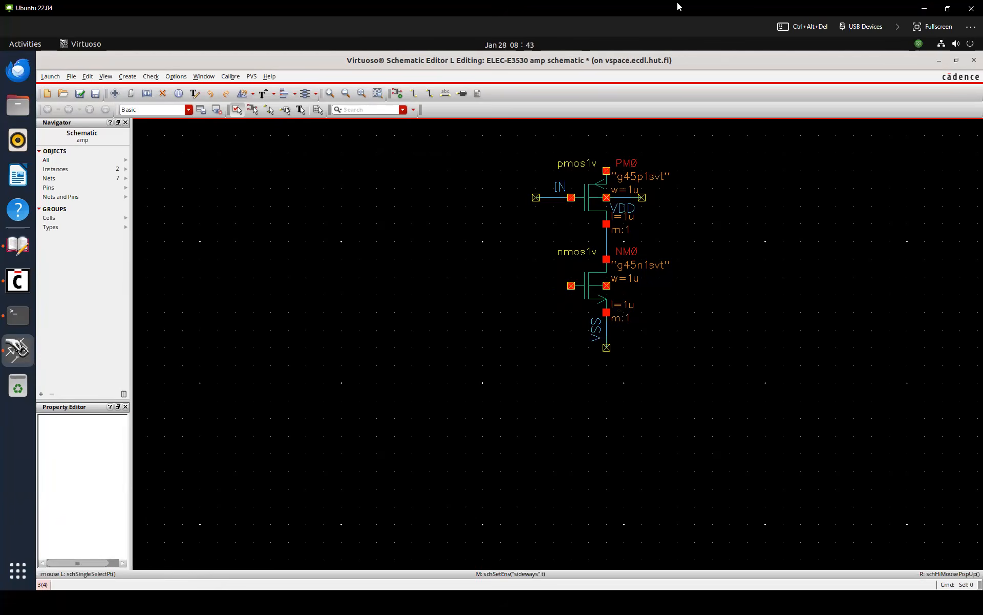
Switch to Notepad and add the entry "Shift + R" described as "Horizontal flip" to Shortcuts.txt, then return to Virtuoso
{"action": "key", "text": "super"}
{"action": "left_click", "coordinate": [684, 602]}
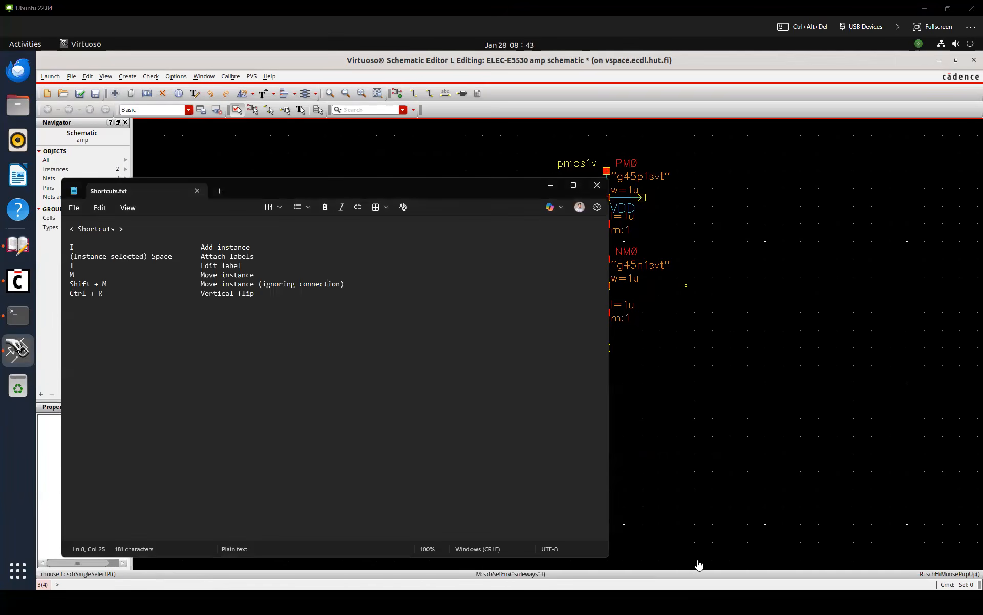
{"action": "key", "text": "Return"}
{"action": "type", "text": "Shift + R"}
{"action": "key", "text": "Tab"}
{"action": "key", "text": "Tab"}
{"action": "key", "text": "Tab"}
{"action": "key", "text": "Tab"}
{"action": "type", "text": "Horizontal flip"}
{"action": "left_click", "coordinate": [672, 363]}
Move the NMOS with its VSS source stub further below the PMOS, keeping the drains connected
{"action": "left_click_drag", "start_coordinate": [650, 373], "coordinate": [541, 258]}
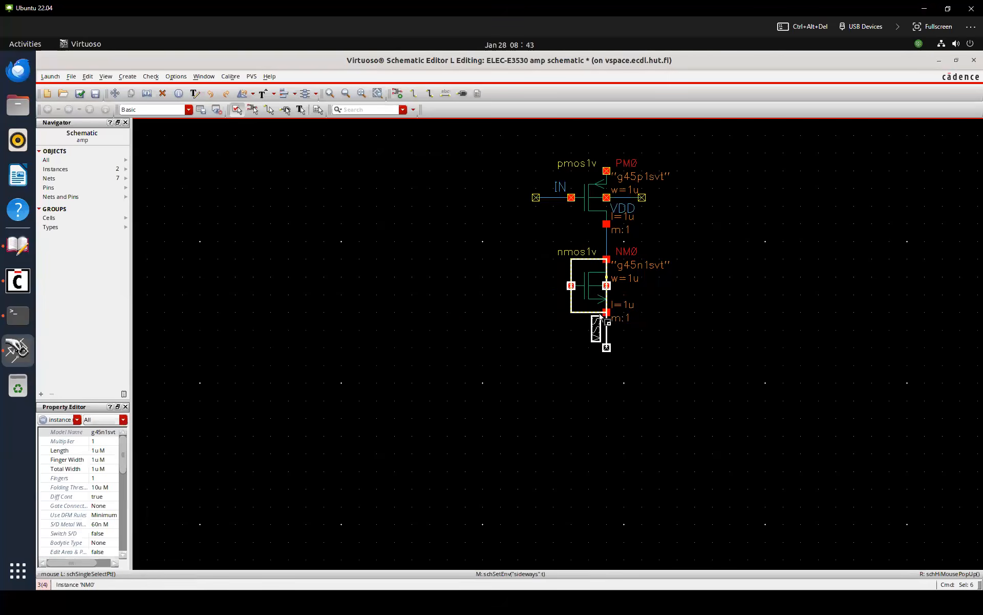
{"action": "key", "text": "m"}
{"action": "left_click", "coordinate": [598, 342]}
Wire the gate of NM0 to its drain wire as a diode connection, and check and save the schematic
{"action": "key", "text": "w"}
{"action": "left_click", "coordinate": [571, 339]}
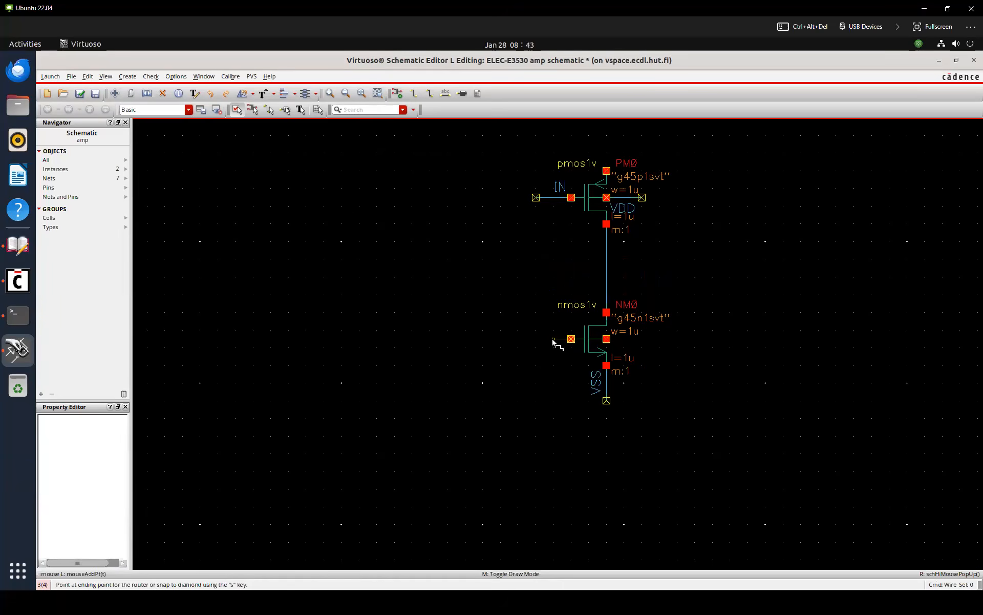
{"action": "left_click", "coordinate": [606, 279]}
{"action": "key", "text": "Escape"}
{"action": "key", "text": "shift+x"}
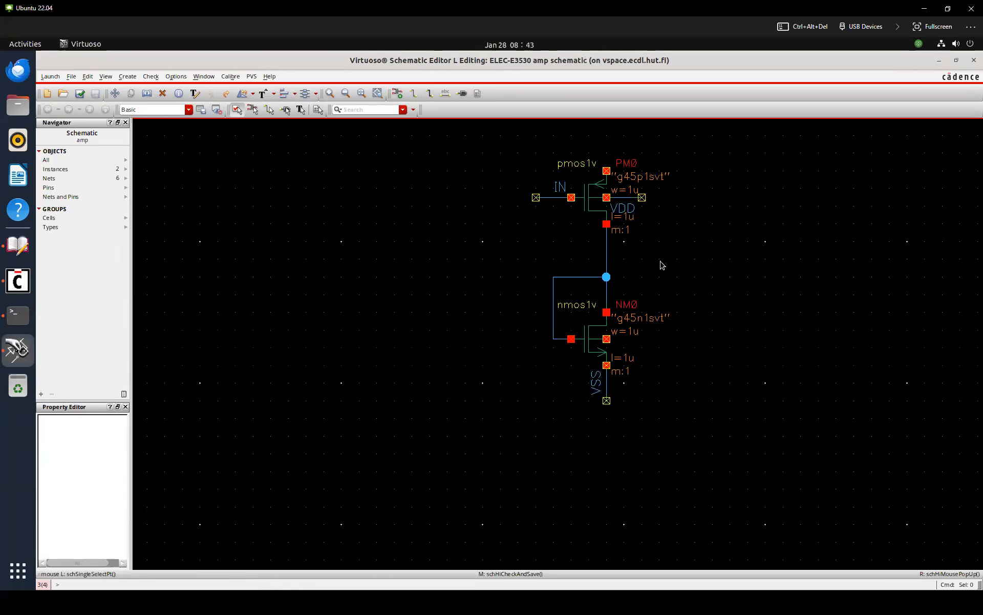
Copy the NMOS with its drain wire and VSS stub, flipped horizontally, to the gate side of the original
{"action": "left_click_drag", "start_coordinate": [518, 410], "coordinate": [587, 344]}
{"action": "key", "text": "c"}
{"action": "left_click", "coordinate": [586, 343]}
{"action": "key", "text": "shift+r"}
{"action": "left_click", "coordinate": [466, 340]}
Wire the gate of the mirrored NMOS to the gate node of NM0, and check and save the schematic
{"action": "key", "text": "w"}
{"action": "left_click", "coordinate": [494, 339]}
{"action": "left_click", "coordinate": [554, 338]}
{"action": "key", "text": "Escape"}
{"action": "key", "text": "shift+x"}
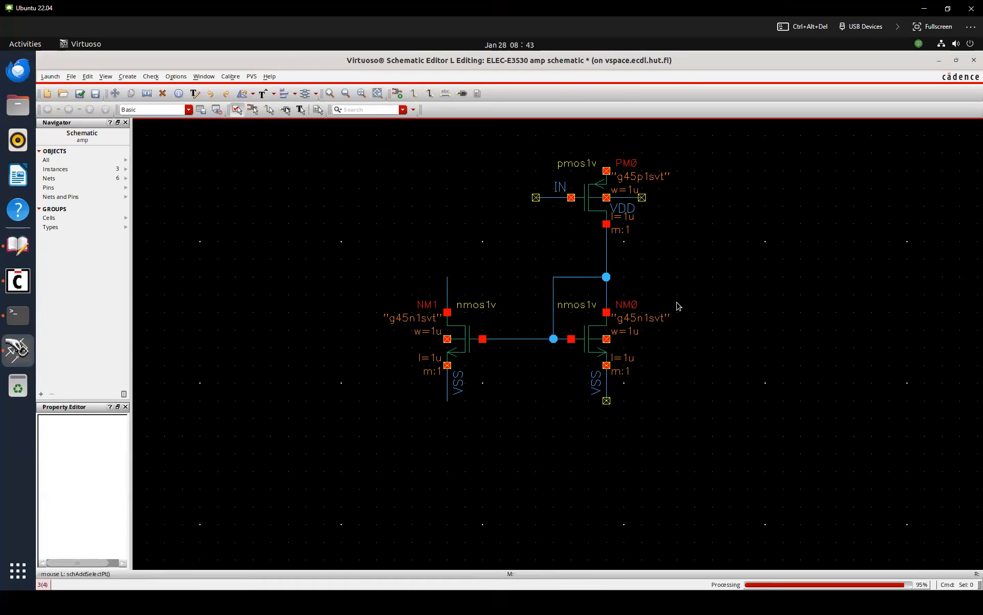
Switch to Notepad and add the entry "[ ]" described as "Zoom in/out" to Shortcuts.txt, and return to Virtuoso
{"action": "scroll", "coordinate": [677, 305], "scroll_direction": "down", "scroll_amount": 1, "text": "ctrl"}
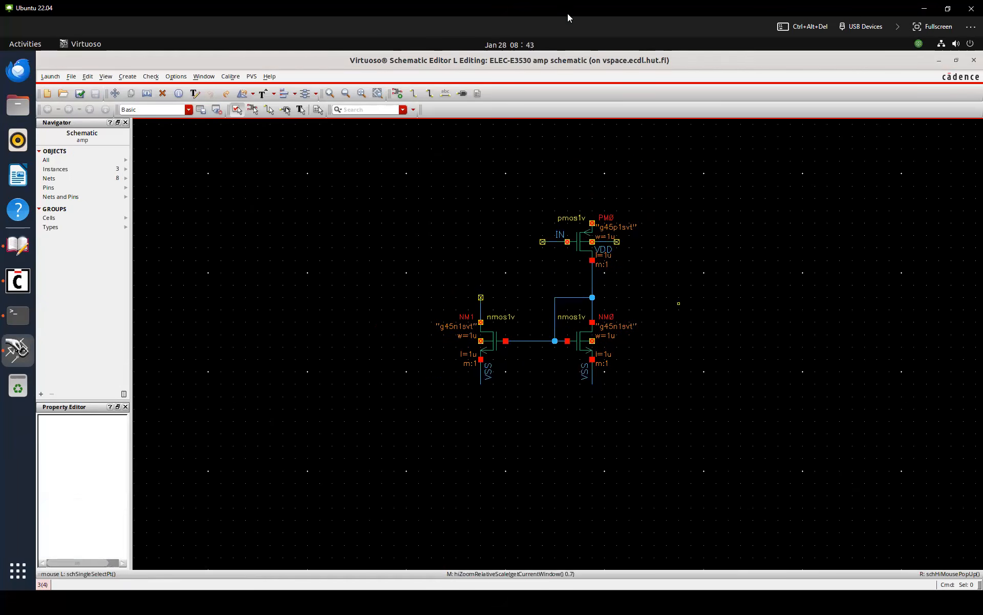
{"action": "key", "text": "super"}
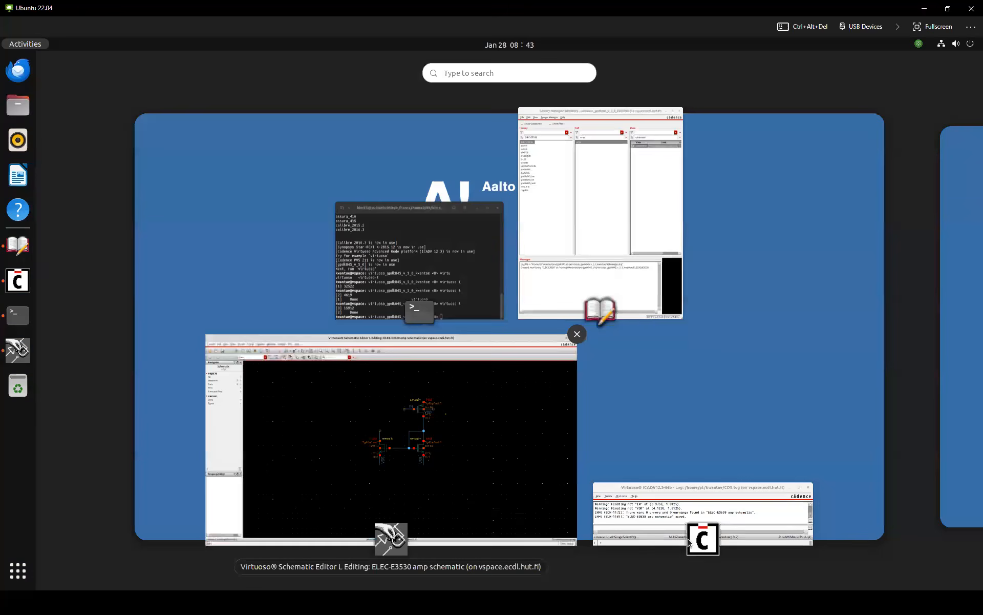
{"action": "left_click", "coordinate": [379, 516]}
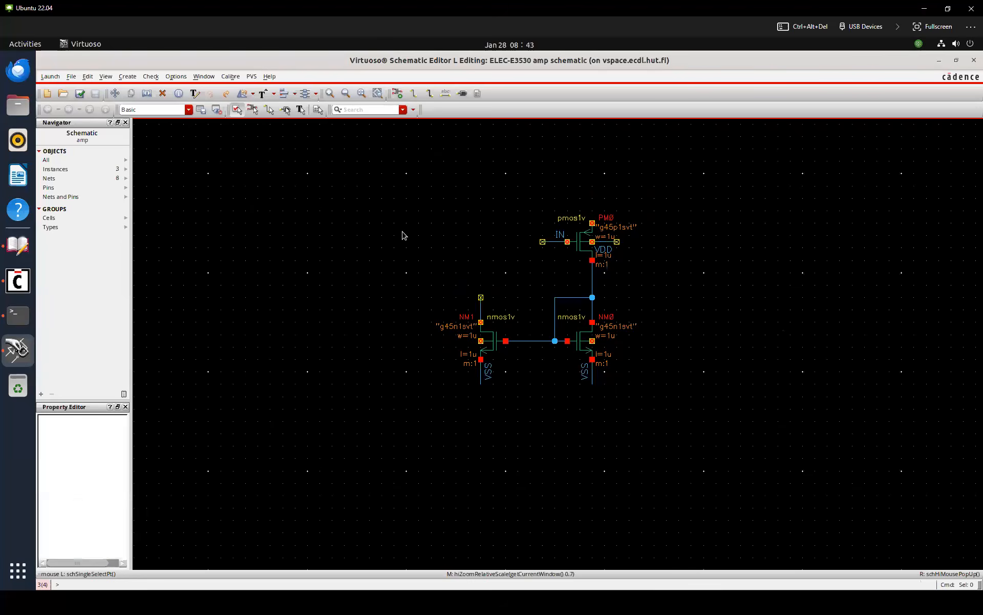
{"action": "key", "text": "super"}
{"action": "left_click", "coordinate": [667, 602]}
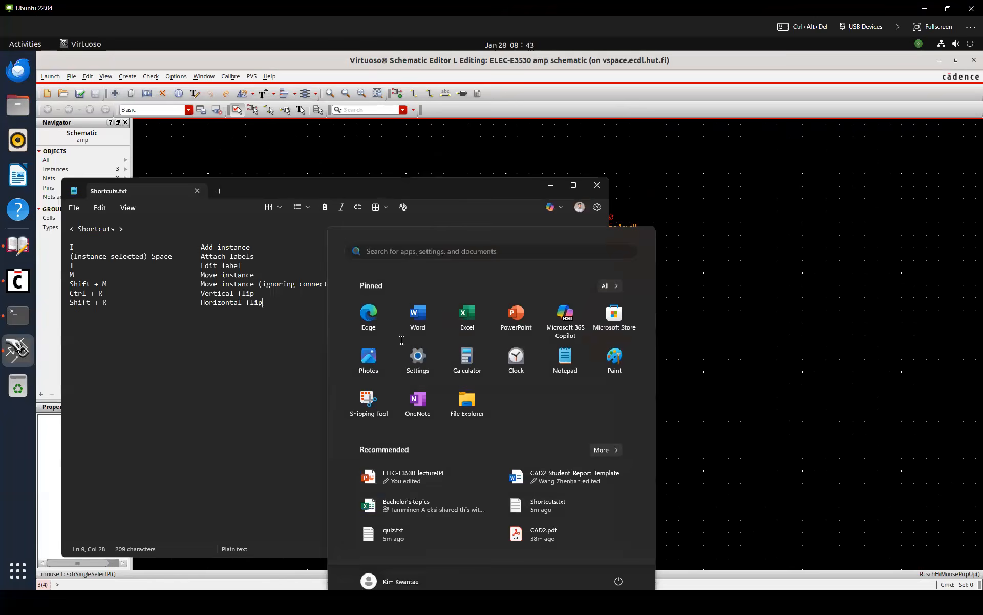
{"action": "type", "text": "[ "}
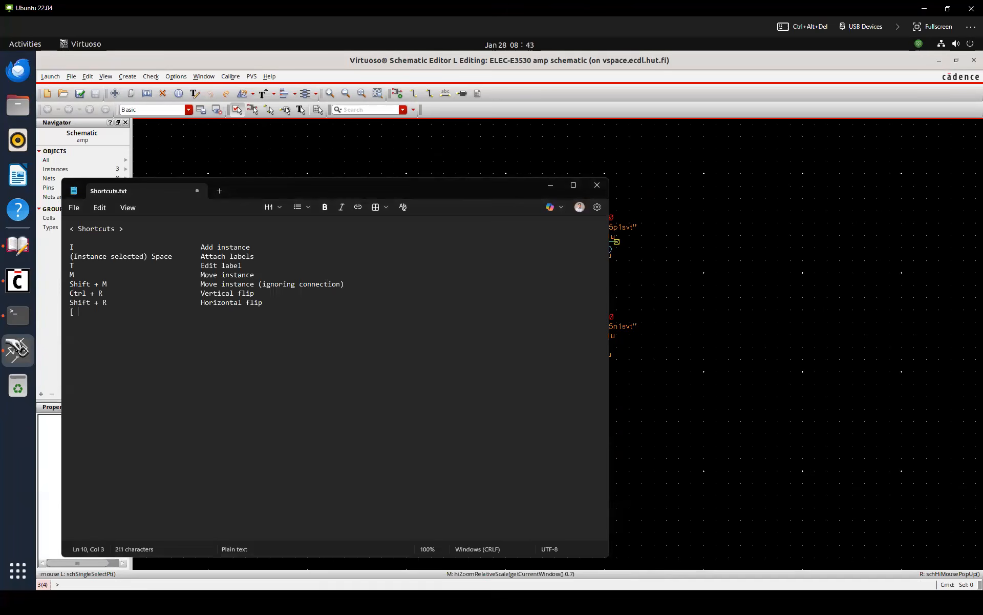
{"action": "type", "text": "]\t\t\t\tZoom in/out"}
{"action": "left_click_drag", "start_coordinate": [83, 315], "coordinate": [70, 315]}
{"action": "left_click", "coordinate": [93, 321]}
{"action": "left_click", "coordinate": [604, 28]}
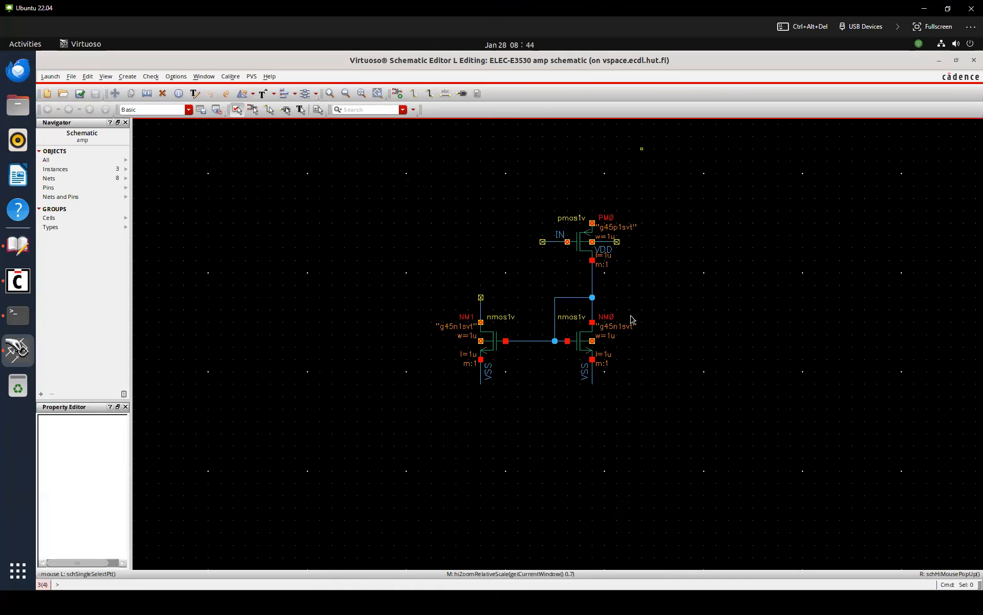
Copy PMOS PM0, flipped horizontally, to a spot well above NM1 with their drains aligned
{"action": "key", "text": "Up"}
{"action": "key", "text": "c"}
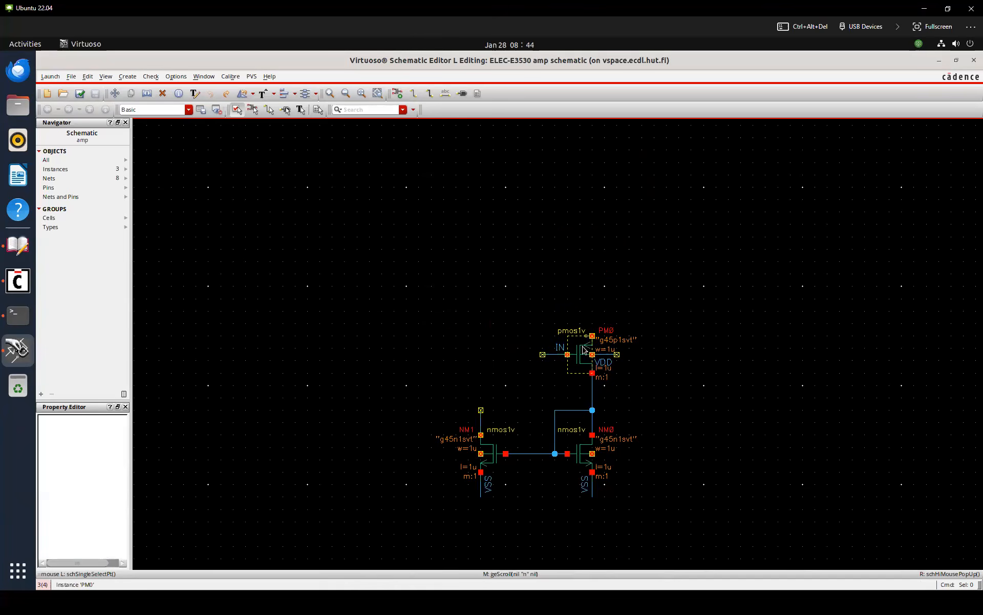
{"action": "left_click", "coordinate": [582, 349]}
{"action": "key", "text": "shift+r"}
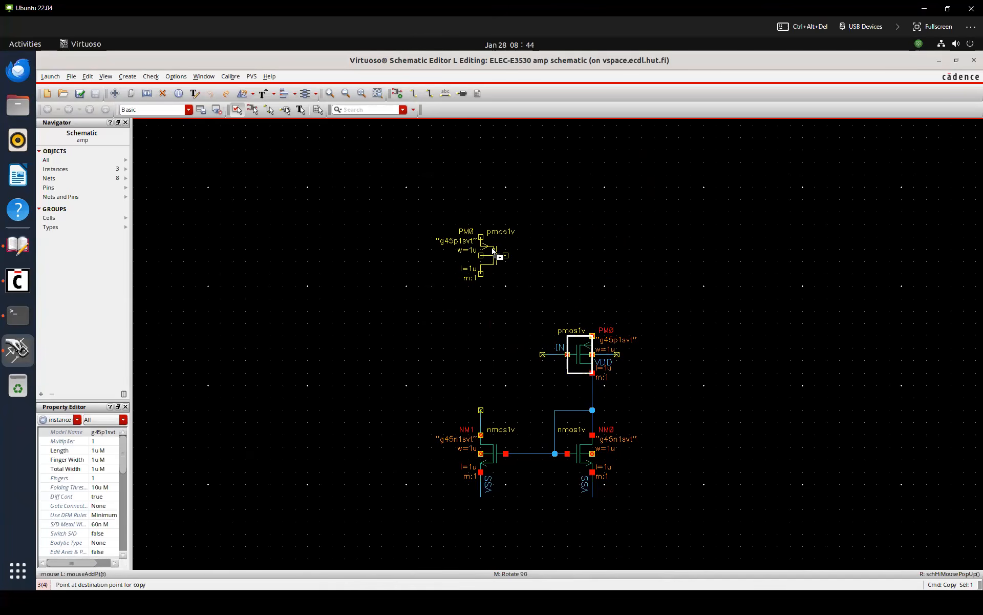
{"action": "left_click", "coordinate": [493, 249]}
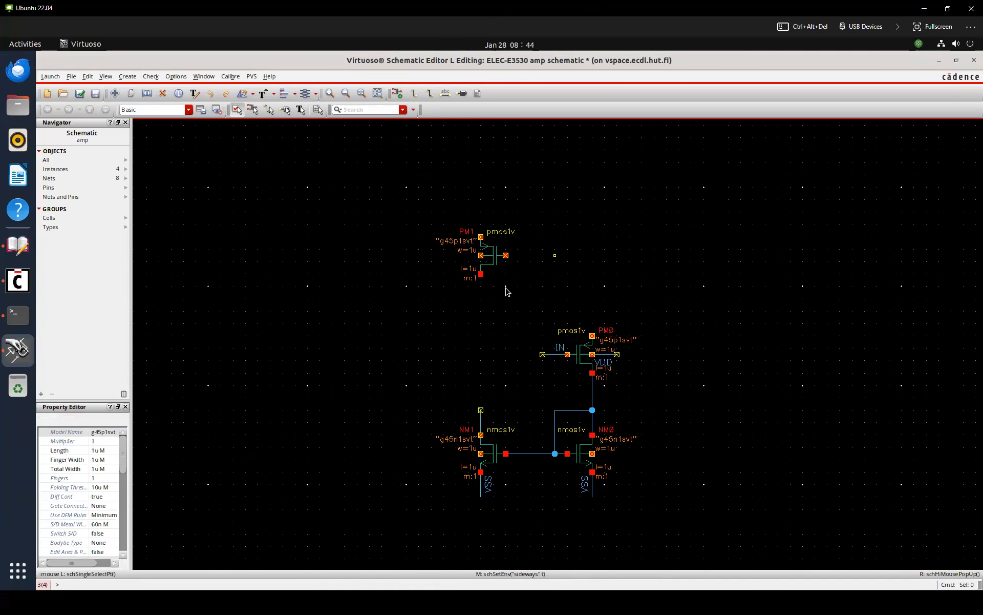
Wire the drain of PM1 down to the drain stub of NM1
{"action": "key", "text": "w"}
{"action": "left_click", "coordinate": [480, 279]}
{"action": "left_click", "coordinate": [480, 411]}
{"action": "key", "text": "Escape"}
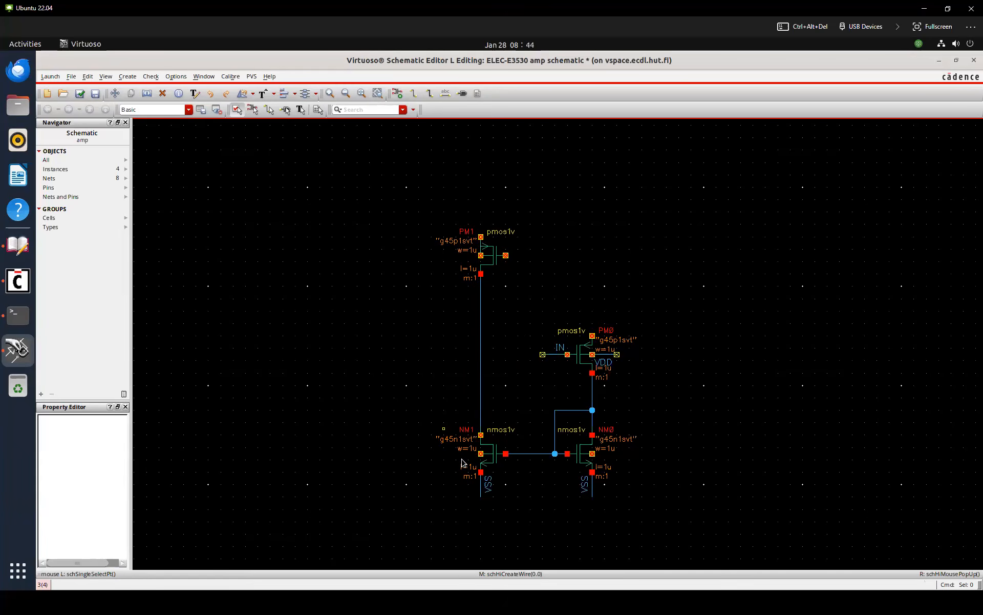
Wire the bulk terminal of NM1 directly to its source
{"action": "key", "text": "w"}
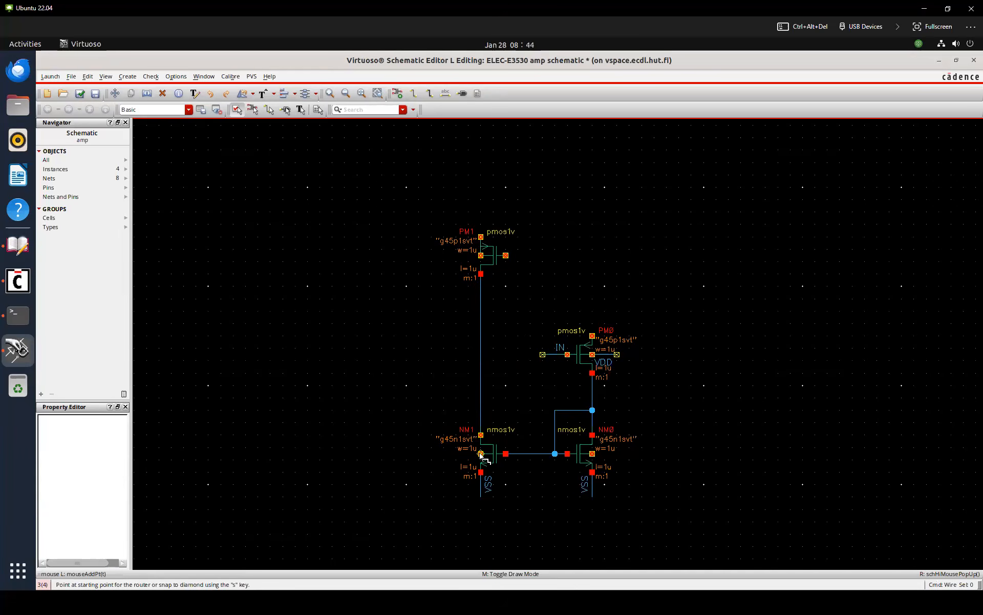
{"action": "left_click", "coordinate": [480, 453]}
{"action": "left_click", "coordinate": [481, 472]}
{"action": "key", "text": "Escape"}
Try to route a wire loop from the bulk of NM0 around to its VSS source wire, and undo it
{"action": "scroll", "coordinate": [500, 505], "scroll_direction": "up", "scroll_amount": 2, "text": "ctrl"}
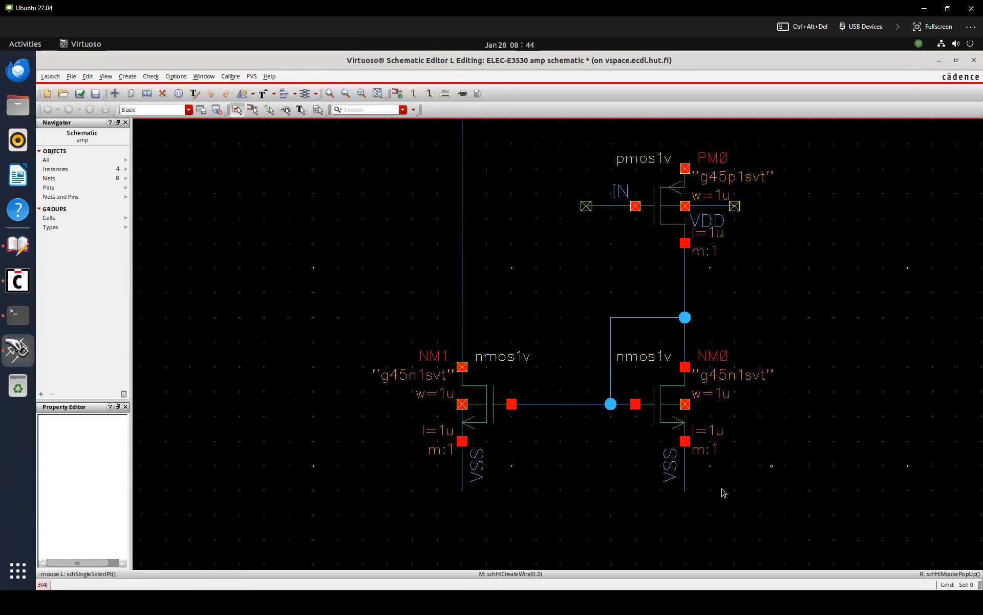
{"action": "scroll", "coordinate": [722, 492], "scroll_direction": "up", "scroll_amount": 3, "text": "ctrl"}
{"action": "key", "text": "w"}
{"action": "left_click", "coordinate": [671, 305]}
{"action": "left_click", "coordinate": [771, 305]}
{"action": "left_click", "coordinate": [672, 429]}
{"action": "key", "text": "Escape"}
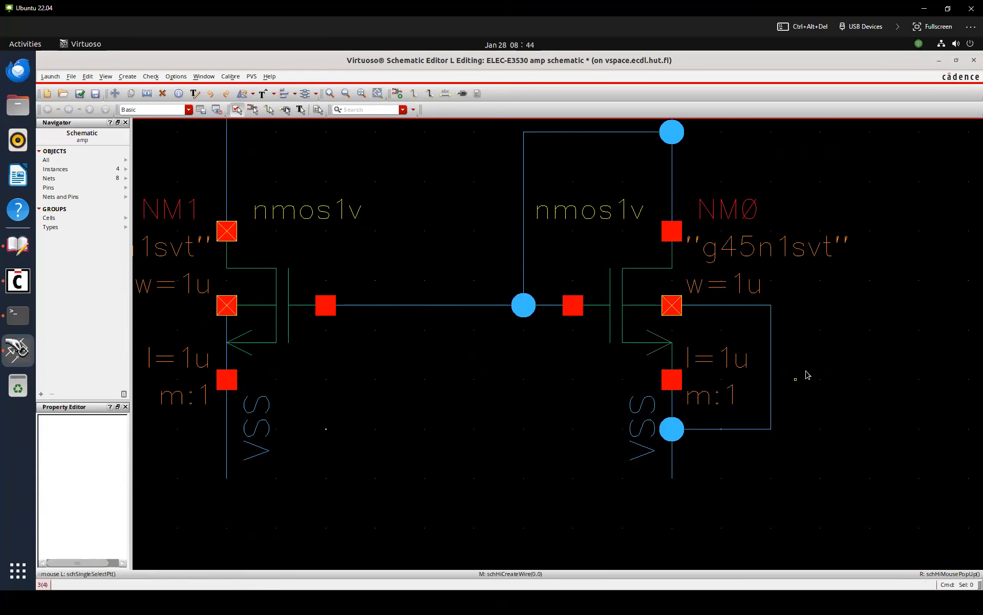
{"action": "key", "text": "u"}
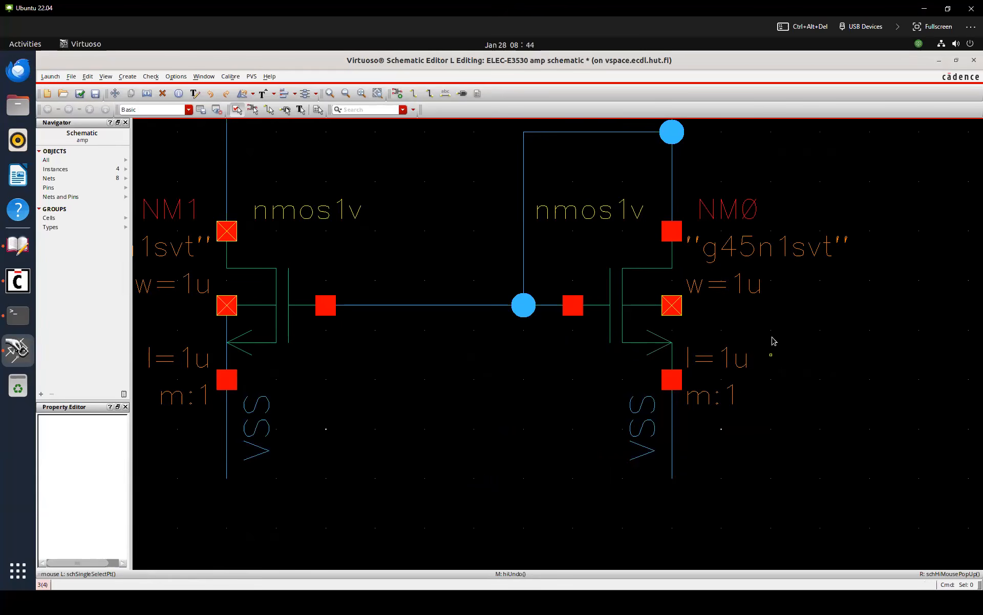
Wire the bulk terminal of NM0 straight to its source, and check and save the schematic
{"action": "key", "text": "w"}
{"action": "left_click", "coordinate": [672, 305]}
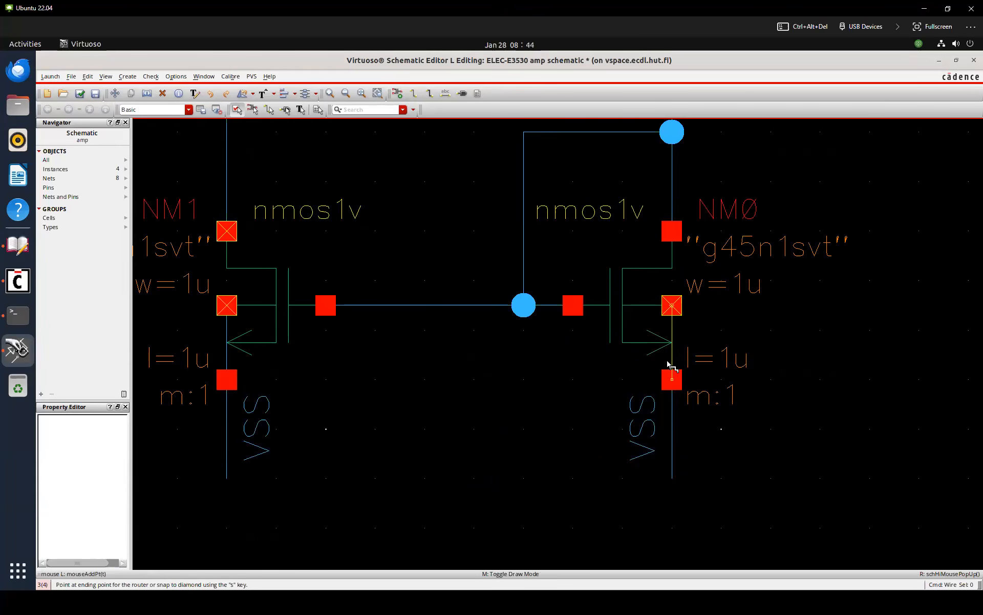
{"action": "key", "text": "Escape"}
{"action": "scroll", "coordinate": [844, 297], "scroll_direction": "down", "scroll_amount": 3}
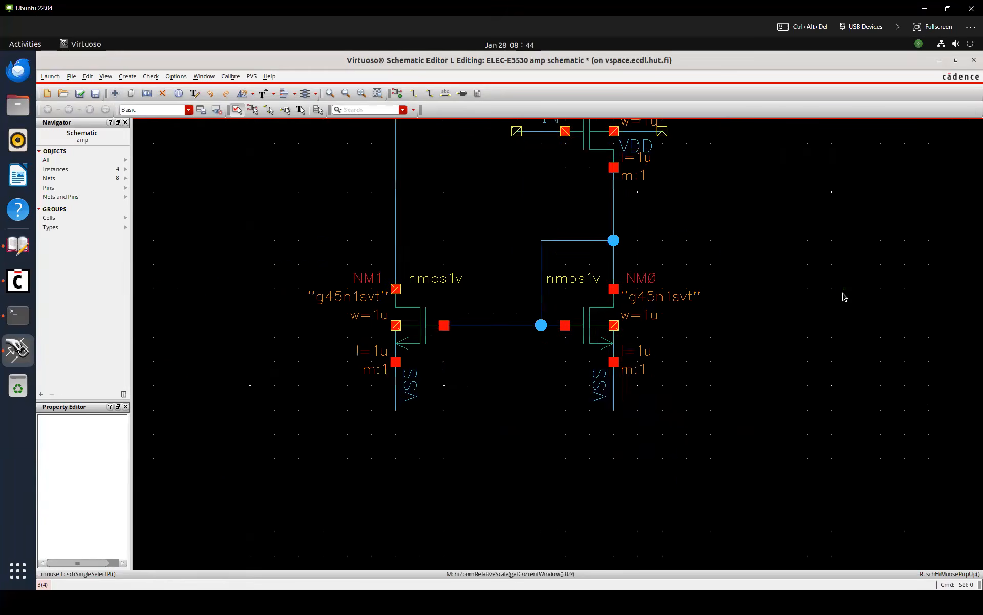
{"action": "key", "text": "shift+x"}
{"action": "key", "text": "Up"}
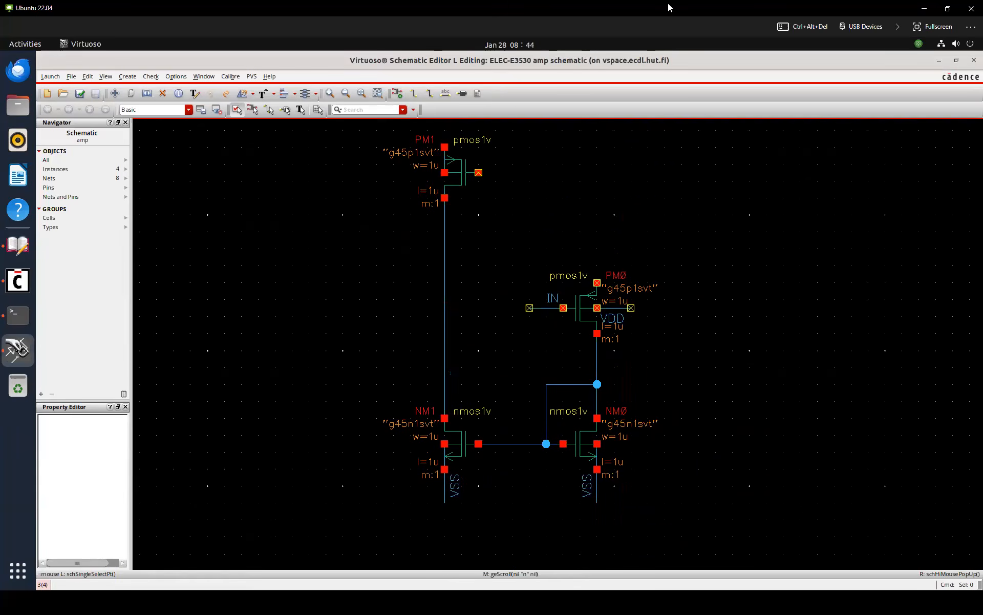
Switch to Notepad and add the entries "W" as "Wire" and "U" as "Undo" to Shortcuts.txt, and return to Virtuoso
{"action": "key", "text": "super"}
{"action": "left_click", "coordinate": [686, 603]}
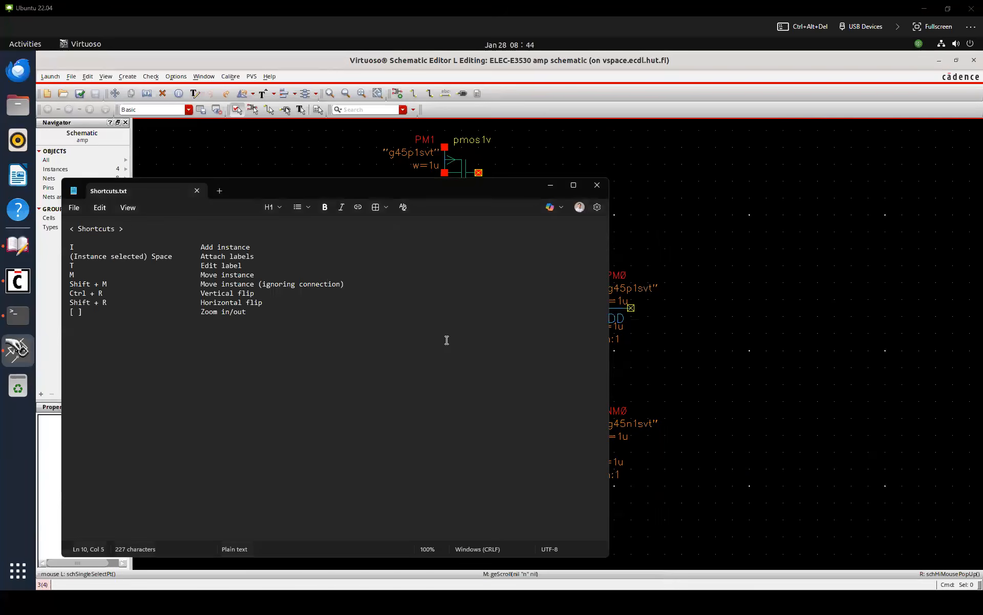
{"action": "left_click", "coordinate": [447, 340]}
{"action": "type", "text": "W"}
{"action": "key", "text": "Tab"}
{"action": "type", "text": "Wire"}
{"action": "key", "text": "Return"}
{"action": "type", "text": "U"}
{"action": "key", "text": "Tab"}
{"action": "key", "text": "Tab"}
{"action": "key", "text": "Tab"}
{"action": "key", "text": "Tab"}
{"action": "type", "text": "Undo"}
{"action": "key", "text": "Return"}
{"action": "left_click", "coordinate": [683, 323]}
Place a trial copy of the VDD wire and label of PM0 in empty space, and undo and redo it
{"action": "key", "text": "c"}
{"action": "left_click", "coordinate": [616, 311]}
{"action": "left_click", "coordinate": [735, 294]}
{"action": "key", "text": "Escape"}
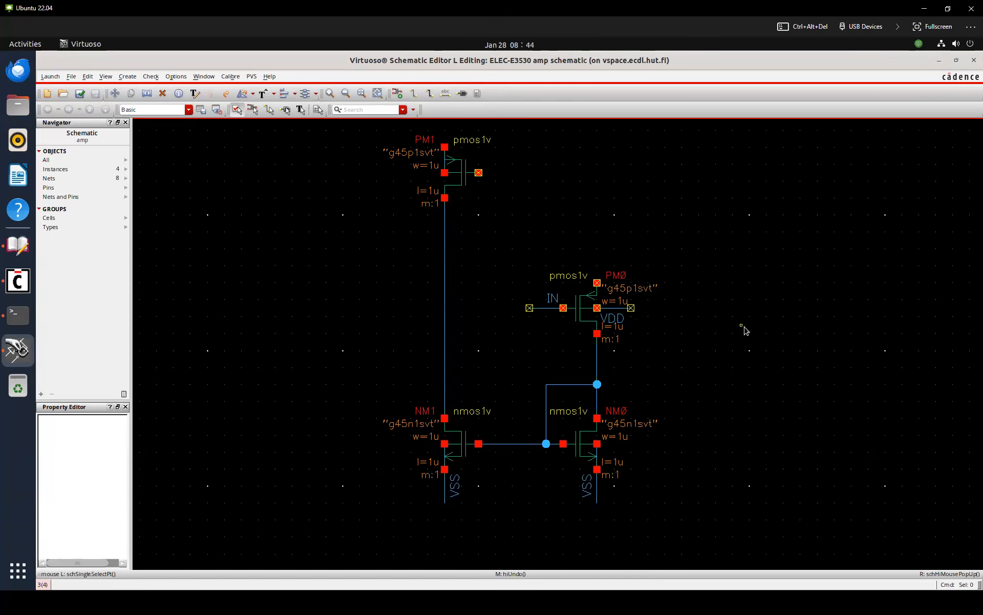
{"action": "key", "text": "z"}
Switch to Notepad and add the entry "Shift + U" described as "Redo" to Shortcuts.txt, and return to Virtuoso
{"action": "key", "text": "super"}
{"action": "left_click", "coordinate": [685, 602]}
{"action": "type", "text": "Shift + U\t\t\t"}
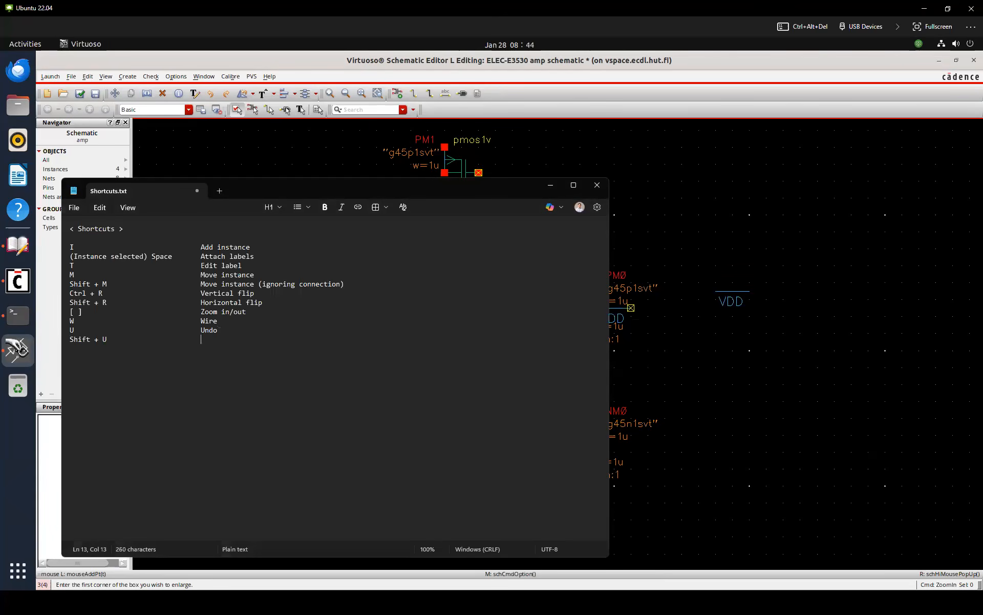
{"action": "type", "text": "Redo"}
{"action": "left_click", "coordinate": [692, 325]}
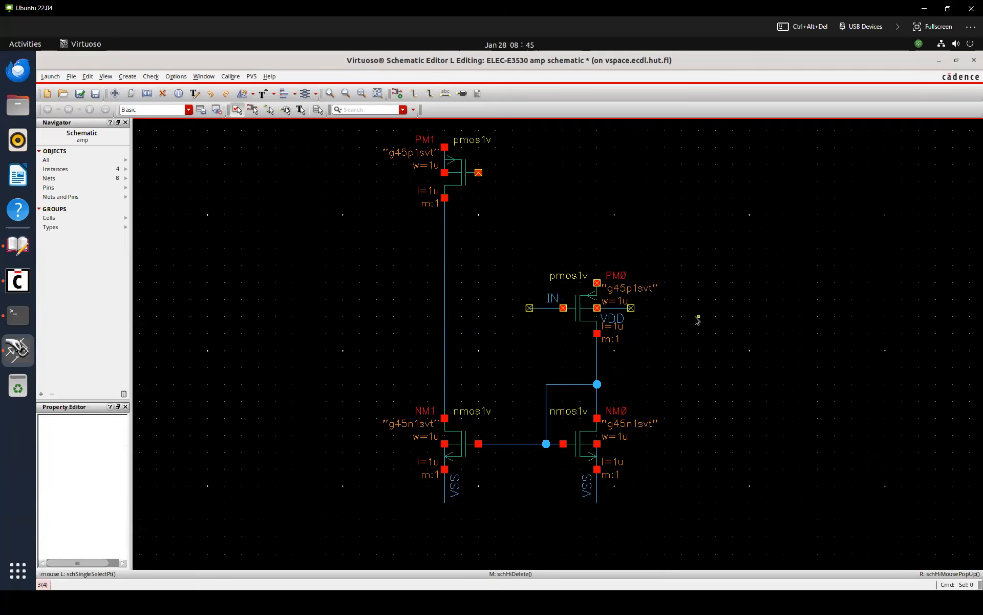
Copy the VDD wire and label of PM0, rotated 90 degrees, onto the source of PM1, and check the schematic
{"action": "scroll", "coordinate": [695, 323], "scroll_direction": "up", "scroll_amount": 2}
{"action": "scroll", "coordinate": [694, 316], "scroll_direction": "down", "scroll_amount": 1, "text": "ctrl"}
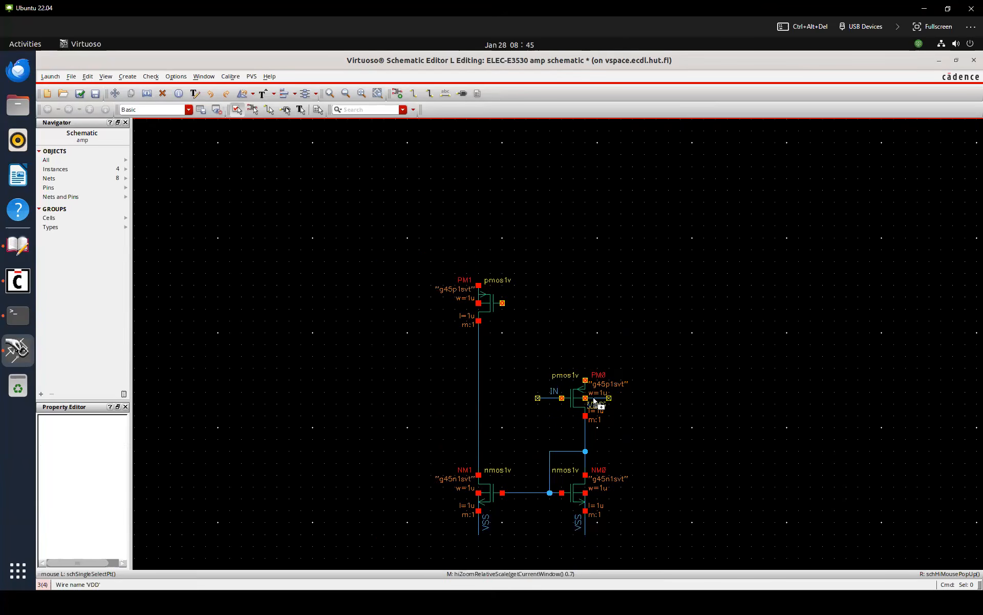
{"action": "key", "text": "c"}
{"action": "left_click", "coordinate": [597, 398]}
{"action": "key", "text": "r"}
{"action": "left_click", "coordinate": [482, 281]}
{"action": "key", "text": "x"}
{"action": "key", "text": "w"}
{"action": "key", "text": "Escape"}
Copy the whole four-transistor half circuit, flipped horizontally, to the far side of PM0 and NM0
{"action": "left_click_drag", "start_coordinate": [431, 243], "coordinate": [684, 590]}
{"action": "key", "text": "c"}
{"action": "left_click", "coordinate": [598, 445]}
{"action": "key", "text": "Right"}
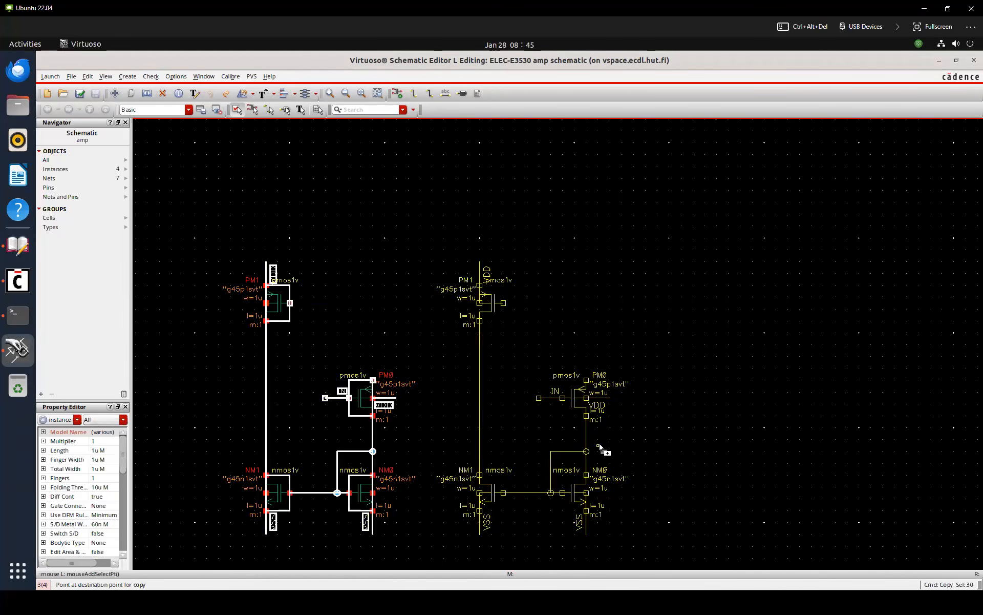
{"action": "key", "text": "shift+r"}
{"action": "left_click", "coordinate": [556, 444]}
Move the mirrored half circuit closer to the original so PM2 sits beside PM0
{"action": "left_click_drag", "start_coordinate": [474, 255], "coordinate": [727, 556]}
{"action": "key", "text": "m"}
{"action": "left_click", "coordinate": [575, 435]}
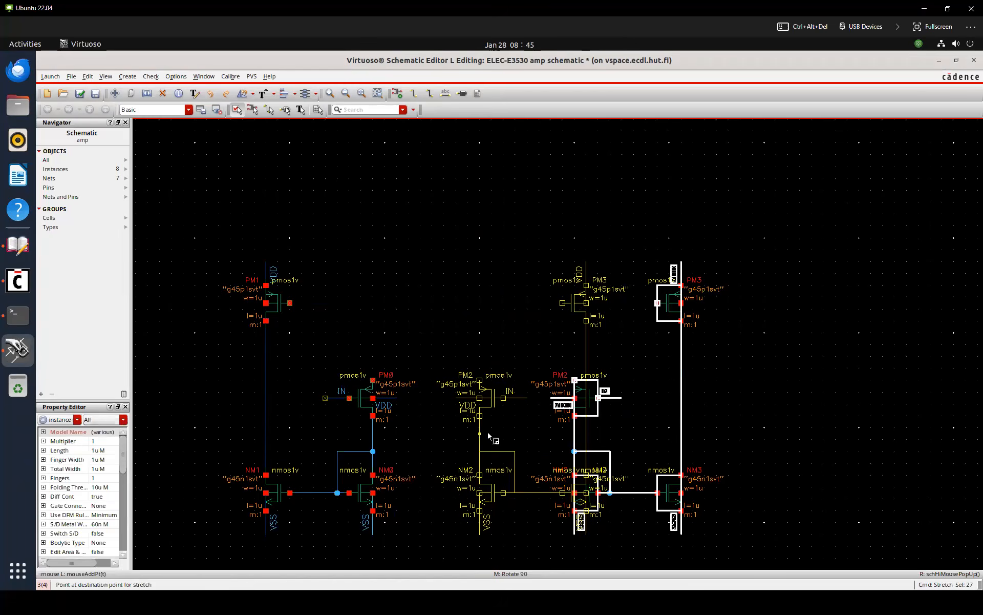
{"action": "left_click", "coordinate": [434, 431]}
{"action": "key", "text": "ctrl+z"}
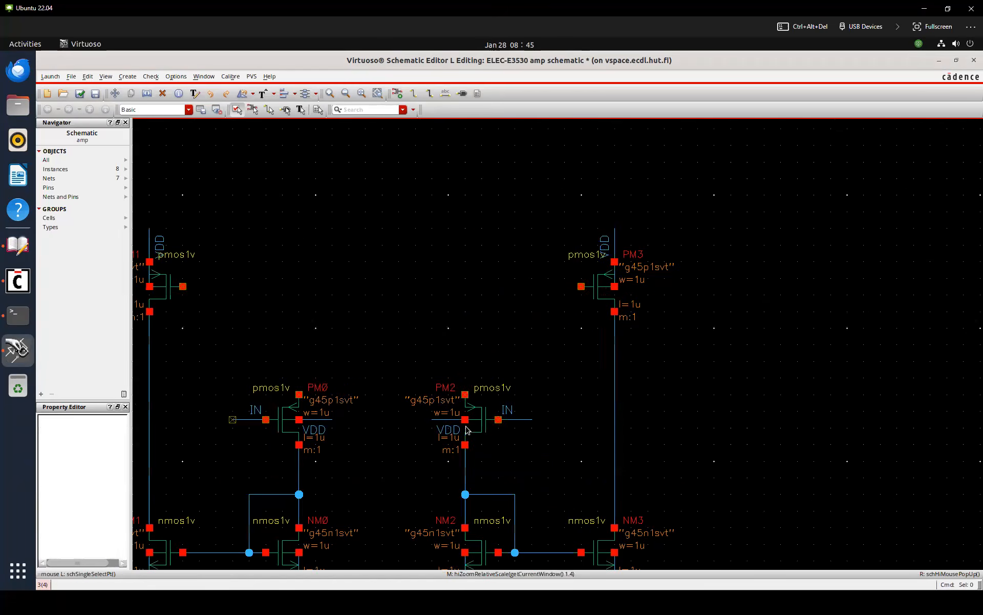
{"action": "key", "text": "Left"}
{"action": "key", "text": "Down"}
{"action": "right_click", "coordinate": [471, 248]}
{"action": "key", "text": "Escape"}
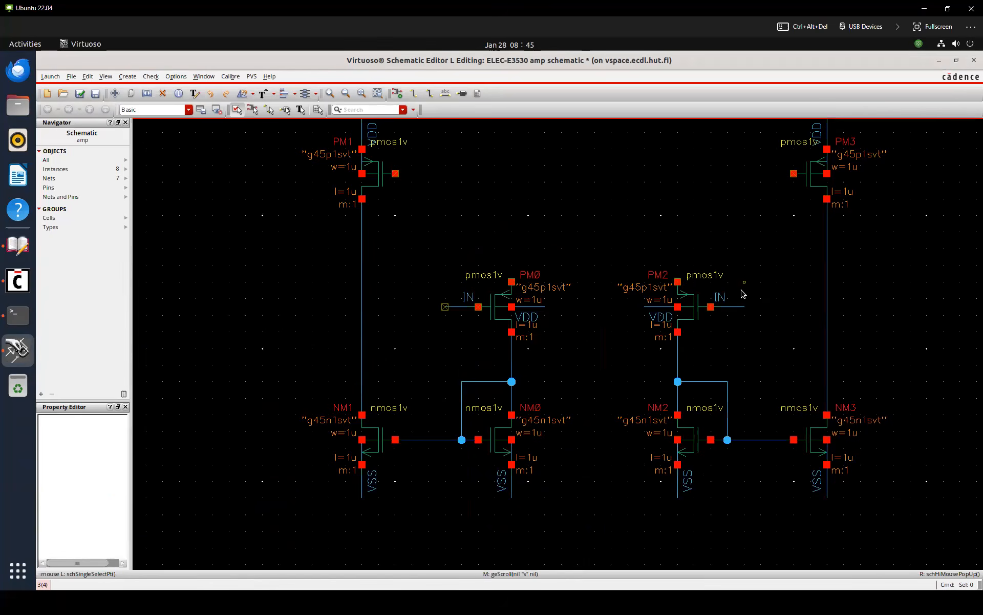
Rename the gate label of PM2 to INP and the gate label of PM0 to INN
{"action": "double_click", "coordinate": [721, 295]}
{"action": "key", "text": "Right"}
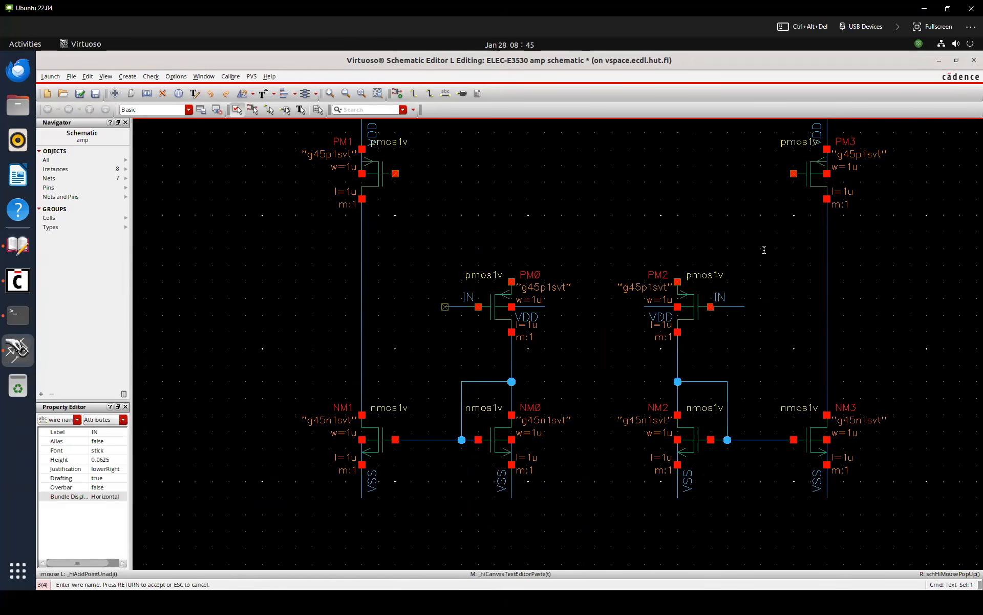
{"action": "type", "text": "P"}
{"action": "double_click", "coordinate": [469, 296]}
{"action": "key", "text": "Right"}
{"action": "type", "text": "N"}
{"action": "key", "text": "Return"}
Wire the sources of PM0 and PM2 together, and check and save the schematic
{"action": "key", "text": "w"}
{"action": "left_click", "coordinate": [512, 281]}
{"action": "left_click", "coordinate": [678, 281]}
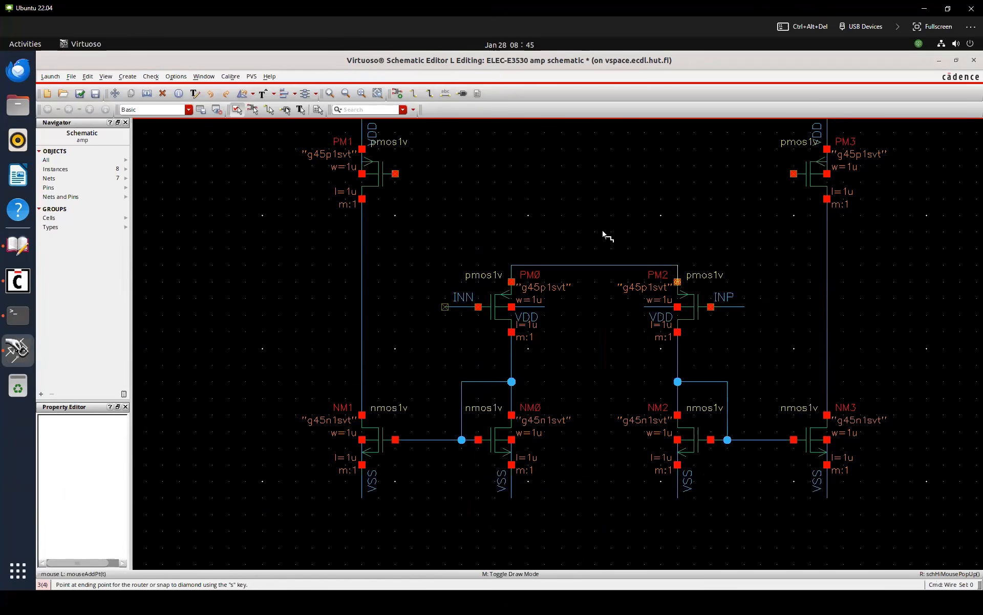
{"action": "key", "text": "Escape"}
{"action": "key", "text": "shift+x"}
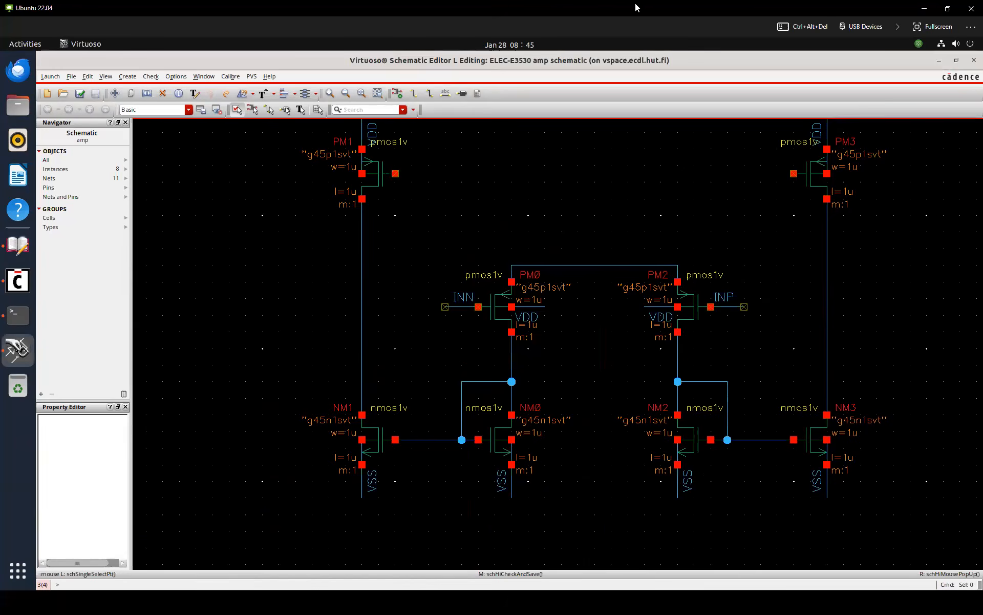
Add the shortcut note "Shift + X" for "Save Schematic" at the end of the list in Shortcuts.txt in Notepad
{"action": "key", "text": "super"}
{"action": "left_click", "coordinate": [676, 601]}
{"action": "key", "text": "Return"}
{"action": "type", "text": "Shift + X"}
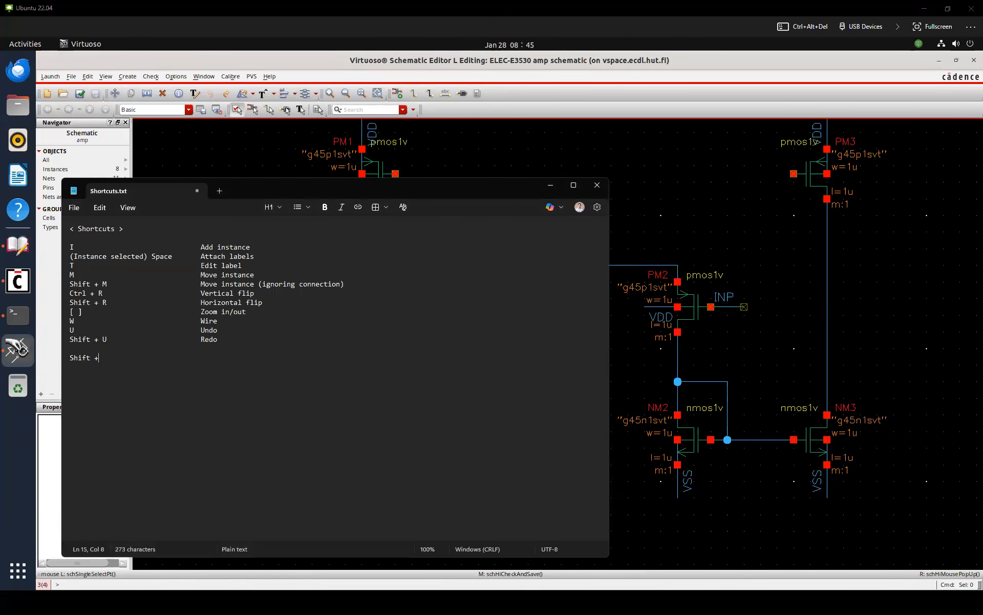
{"action": "key", "text": "Tab"}
{"action": "key", "text": "Tab"}
{"action": "type", "text": "Shave"}
{"action": "key", "text": "BackSpace"}
{"action": "key", "text": "BackSpace"}
{"action": "key", "text": "BackSpace"}
{"action": "type", "text": "ave Schematic"}
{"action": "key", "text": "Up"}
{"action": "key", "text": "BackSpace"}
Change the heading of the notes to "< Schematic Shortcuts >" and save the file
{"action": "key", "text": "Up"}
{"action": "key", "text": "Up"}
{"action": "key", "text": "Up"}
{"action": "key", "text": "Up"}
{"action": "key", "text": "Up"}
{"action": "key", "text": "Up"}
{"action": "key", "text": "Up"}
{"action": "key", "text": "Up"}
{"action": "key", "text": "Up"}
{"action": "key", "text": "Up"}
{"action": "key", "text": "Up"}
{"action": "key", "text": "Up"}
{"action": "key", "text": "Left"}
{"action": "key", "text": "Left"}
{"action": "key", "text": "Left"}
{"action": "type", "text": "Sh"}
{"action": "key", "text": "BackSpace"}
{"action": "type", "text": "sch"}
{"action": "key", "text": "BackSpace"}
{"action": "key", "text": "BackSpace"}
{"action": "key", "text": "BackSpace"}
{"action": "type", "text": "chemac"}
{"action": "key", "text": "BackSpace"}
{"action": "type", "text": "tic"}
{"action": "key", "text": "ctrl+s"}
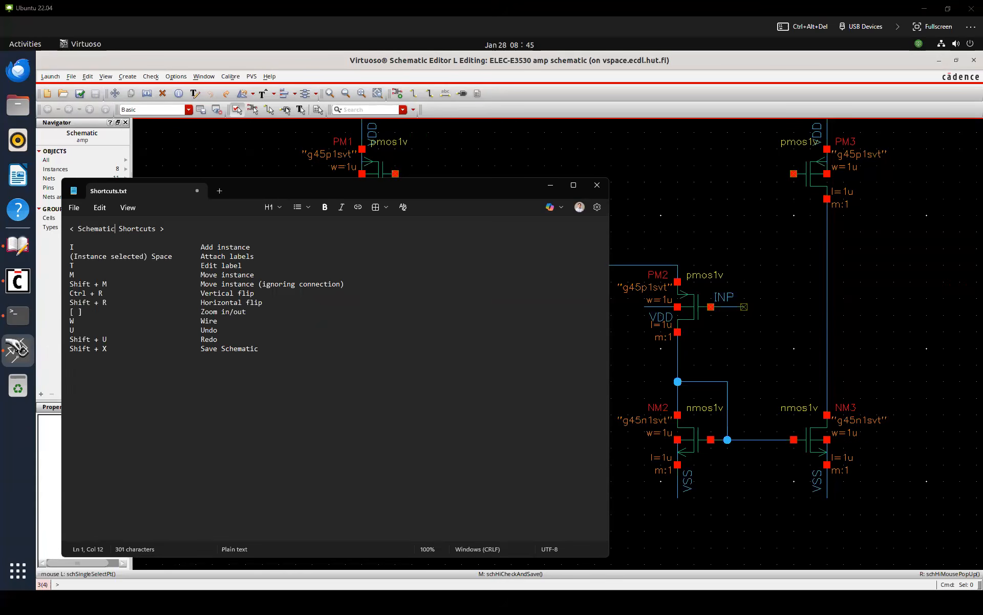
Back in Virtuoso, wire PM1's gate to its own drain and extend the gate wire across to PM3's gate
{"action": "left_click", "coordinate": [576, 174]}
{"action": "key", "text": "w"}
{"action": "left_click", "coordinate": [395, 174]}
{"action": "left_click", "coordinate": [362, 232]}
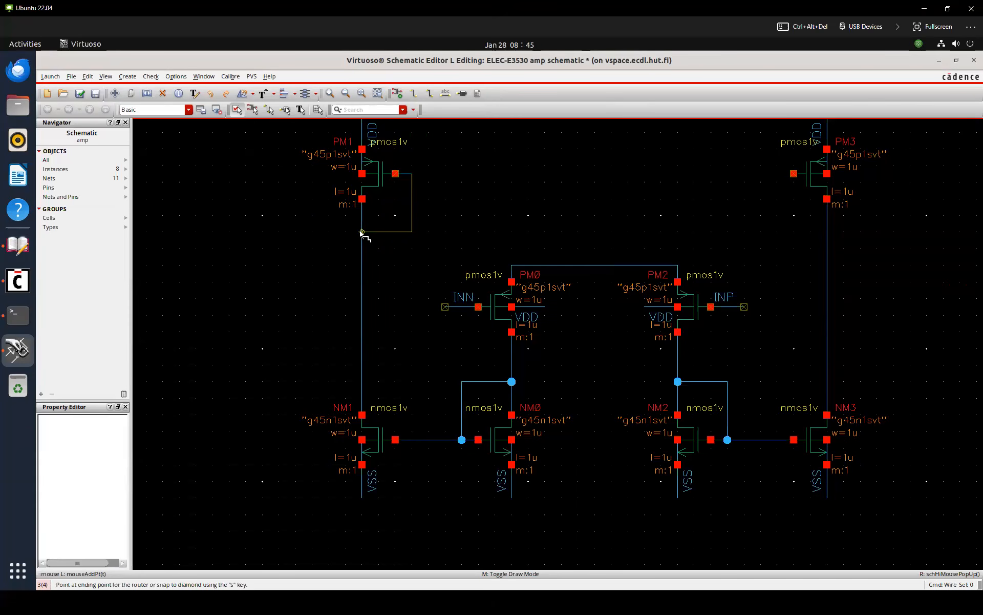
{"action": "left_click", "coordinate": [412, 174]}
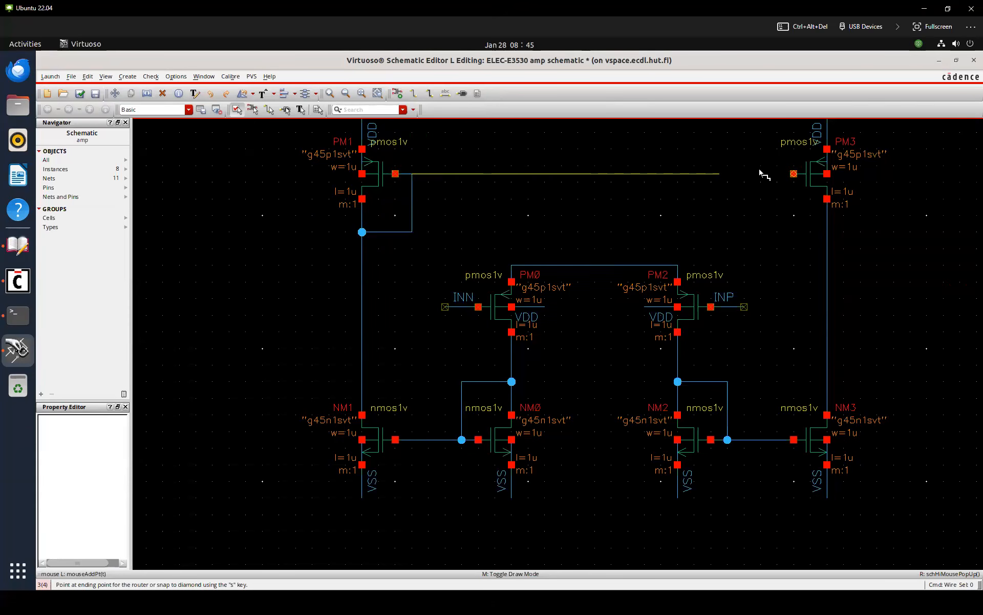
{"action": "left_click", "coordinate": [794, 173]}
{"action": "key", "text": "Escape"}
Copy the INP label, rotated, onto the wire between PM3 and NM3, rename it OUT, and check and save the schematic
{"action": "key", "text": "c"}
{"action": "left_click", "coordinate": [731, 306]}
{"action": "key", "text": "r"}
{"action": "left_click", "coordinate": [826, 303]}
{"action": "key", "text": "Escape"}
{"action": "double_click", "coordinate": [817, 301]}
{"action": "type", "text": "OUT"}
{"action": "key", "text": "Return"}
{"action": "key", "text": "shift+x"}
Copy PM3 with its VDD stub to a spot centred above PM0 and PM2
{"action": "key", "text": "Up"}
{"action": "left_click", "coordinate": [653, 209]}
{"action": "key", "text": "c"}
{"action": "left_click_drag", "start_coordinate": [740, 200], "coordinate": [841, 323]}
{"action": "left_click", "coordinate": [819, 270]}
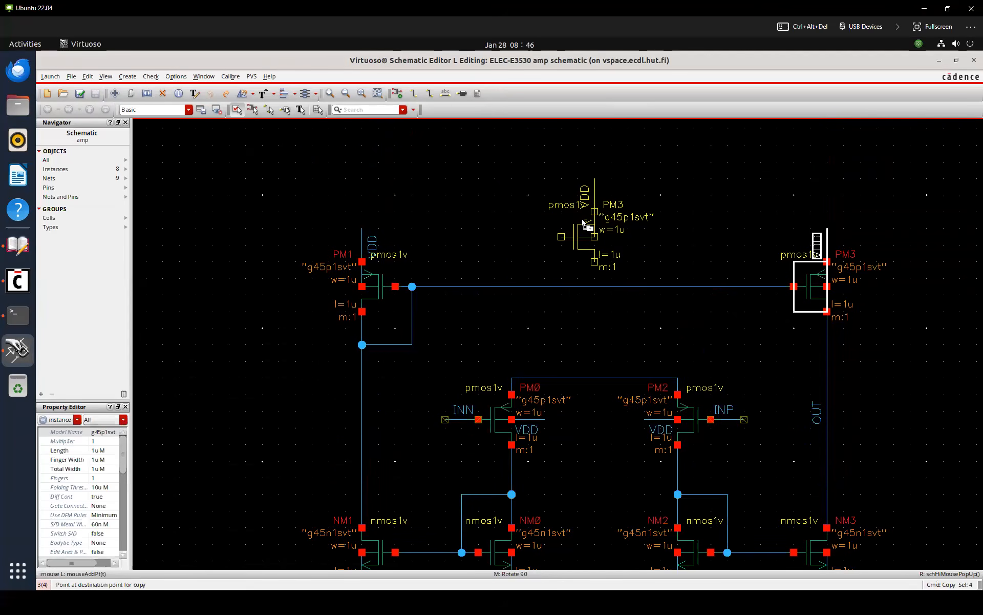
{"action": "left_click", "coordinate": [584, 219]}
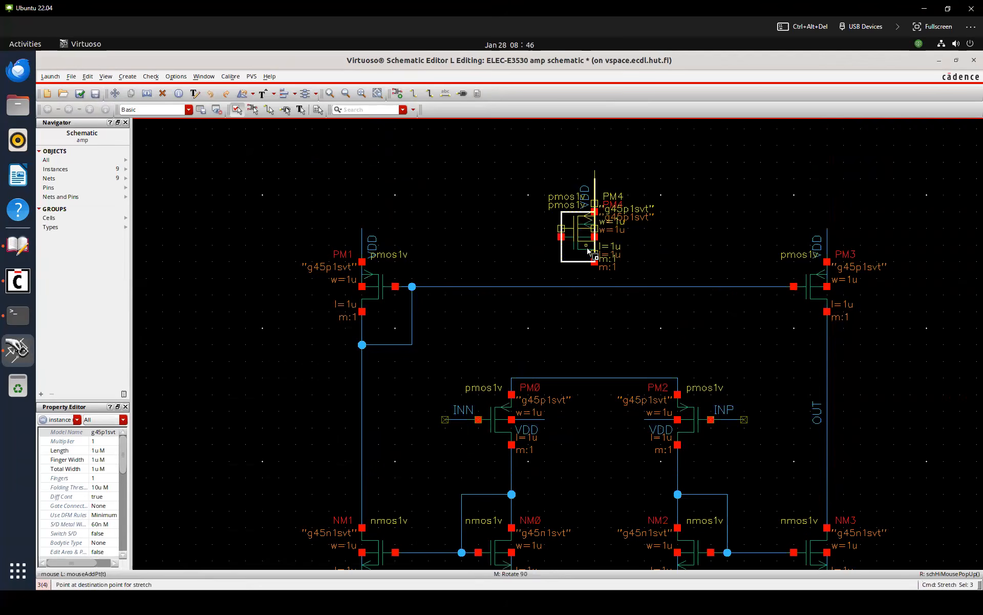
{"action": "left_click", "coordinate": [595, 254]}
Wire the drain of the new top PMOS down to the common source line of PM0 and PM2
{"action": "key", "text": "w"}
{"action": "left_click", "coordinate": [594, 254]}
{"action": "left_click", "coordinate": [595, 378]}
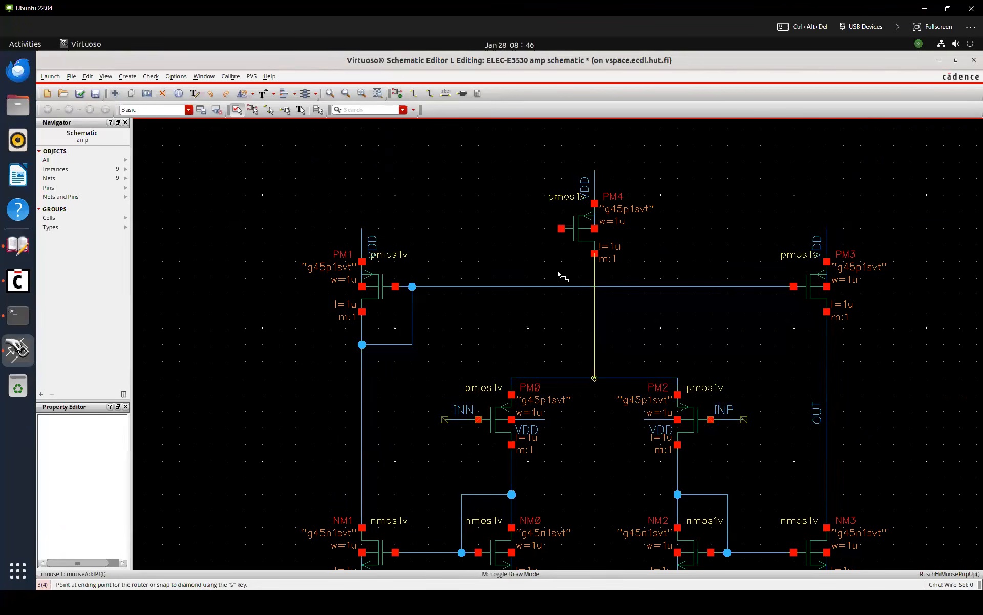
Copy the VDD stub, rotated, onto PM4's gate, rename its label VB, and check and save the schematic
{"action": "key", "text": "c"}
{"action": "left_click", "coordinate": [593, 186]}
{"action": "key", "text": "r"}
{"action": "left_click", "coordinate": [545, 230]}
{"action": "key", "text": "Escape"}
{"action": "double_click", "coordinate": [546, 238]}
{"action": "key", "text": "BackSpace"}
{"action": "key", "text": "BackSpace"}
{"action": "key", "text": "BackSpace"}
{"action": "type", "text": "VB"}
{"action": "key", "text": "Return"}
{"action": "key", "text": "shift+x"}
{"action": "key", "text": "Return"}
{"action": "key", "text": "f"}
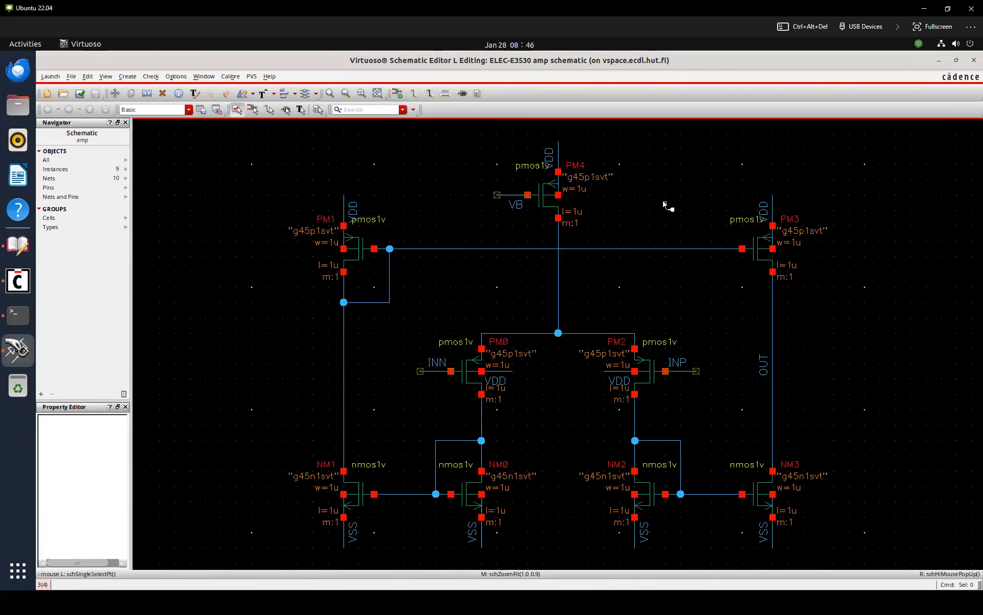
Start pin creation, and note the shortcut "P" for "Add pins" in Shortcuts.txt
{"action": "key", "text": "p"}
{"action": "key", "text": "super"}
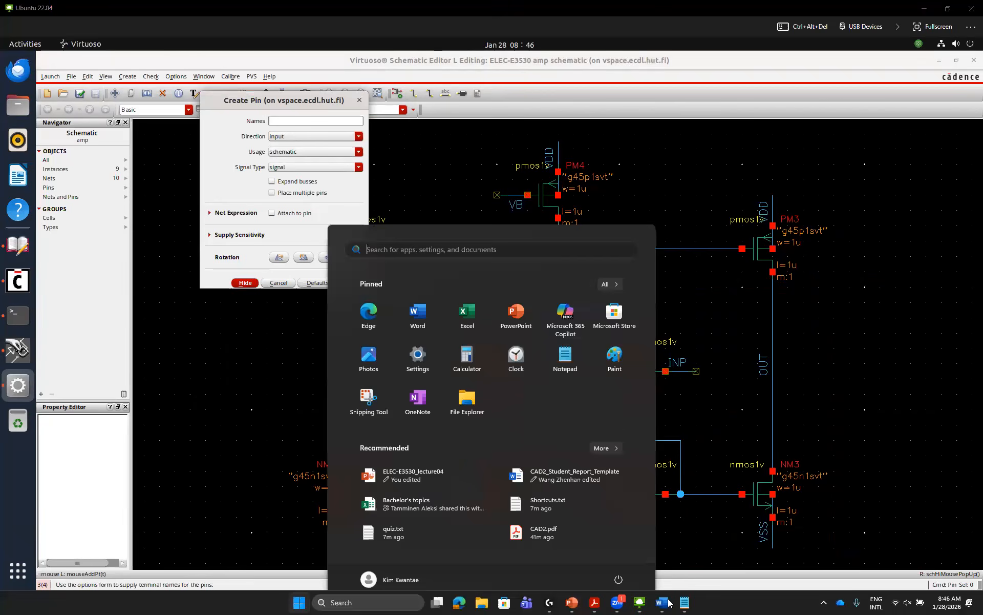
{"action": "left_click", "coordinate": [685, 604]}
{"action": "key", "text": "Return"}
{"action": "type", "text": "P"}
{"action": "key", "text": "Tab"}
{"action": "type", "text": "Add pins"}
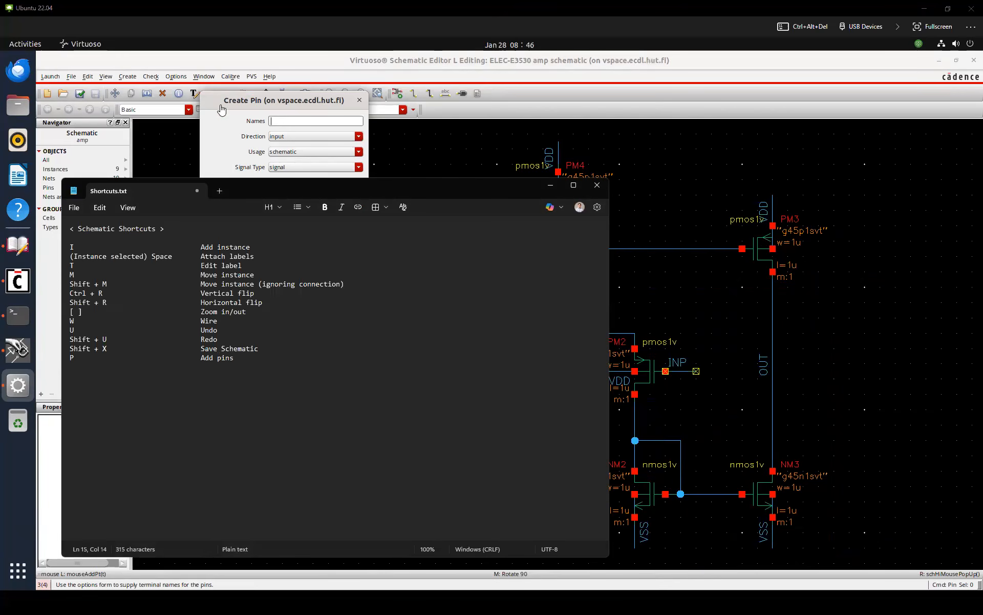
Define the pins VDD, VSS, INP, INN, VB and OUT with direction inputOutput
{"action": "left_click", "coordinate": [270, 98]}
{"action": "left_click", "coordinate": [292, 136]}
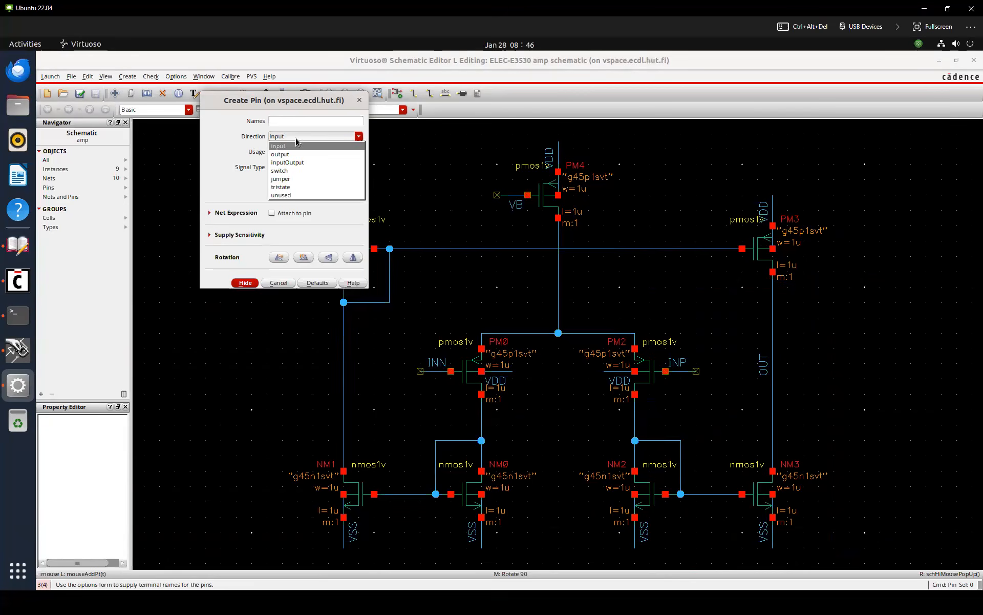
{"action": "left_click", "coordinate": [292, 154]}
{"action": "left_click", "coordinate": [310, 120]}
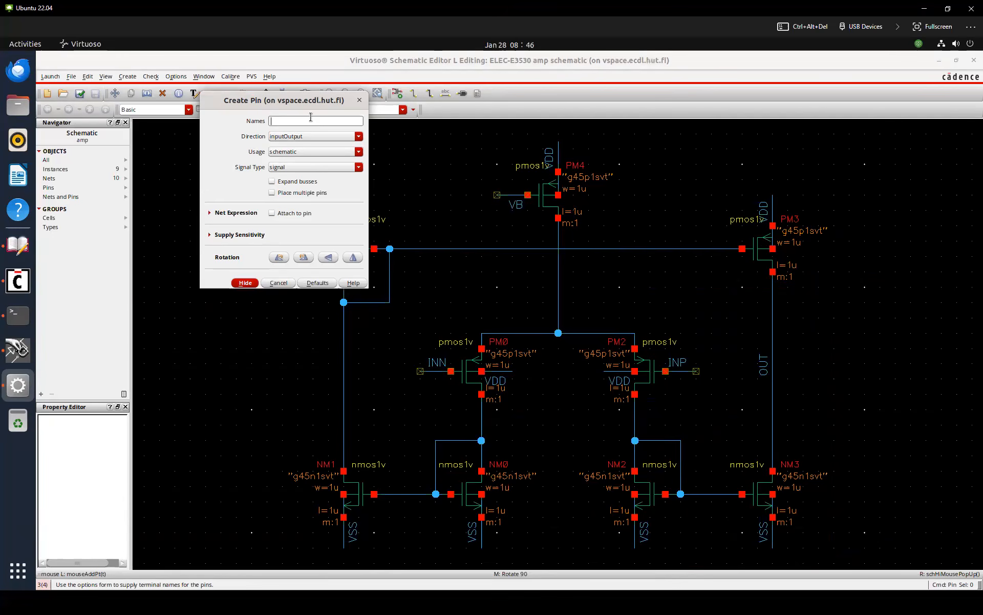
{"action": "type", "text": "VSS INP INN"}
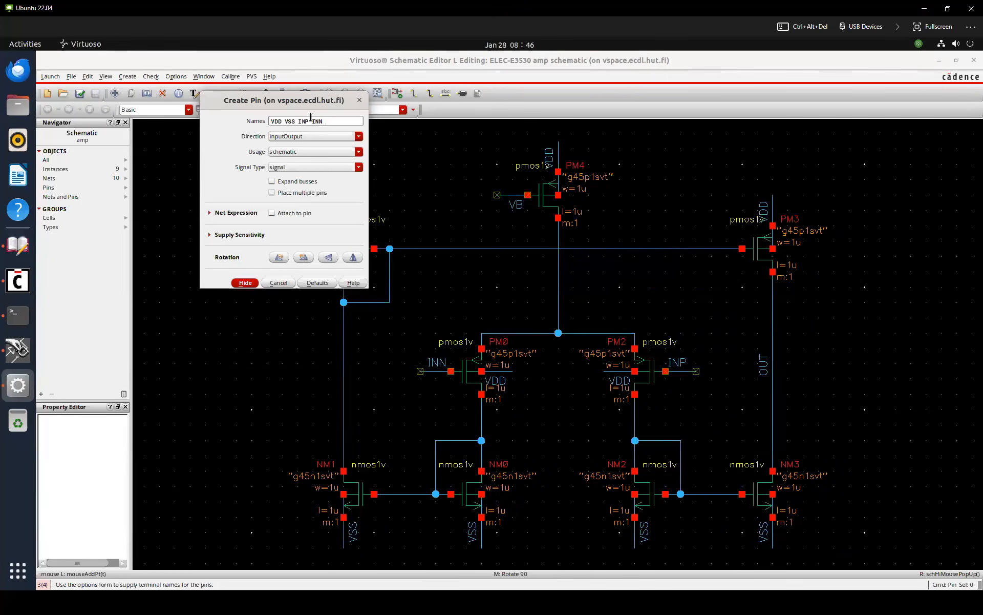
{"action": "type", "text": " VB OUT"}
{"action": "key", "text": "Return"}
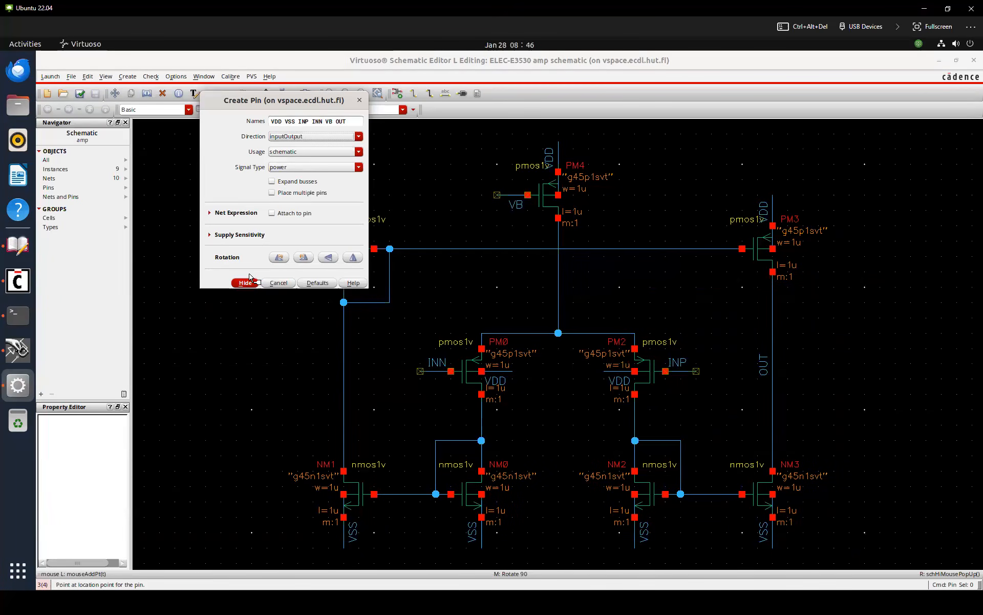
Place the six pins one below another in the empty area beside PM1 and NM1
{"action": "left_click", "coordinate": [221, 317]}
{"action": "left_click", "coordinate": [220, 333]}
{"action": "left_click", "coordinate": [228, 363]}
{"action": "left_click", "coordinate": [229, 394]}
{"action": "left_click", "coordinate": [236, 433]}
{"action": "left_click", "coordinate": [229, 456]}
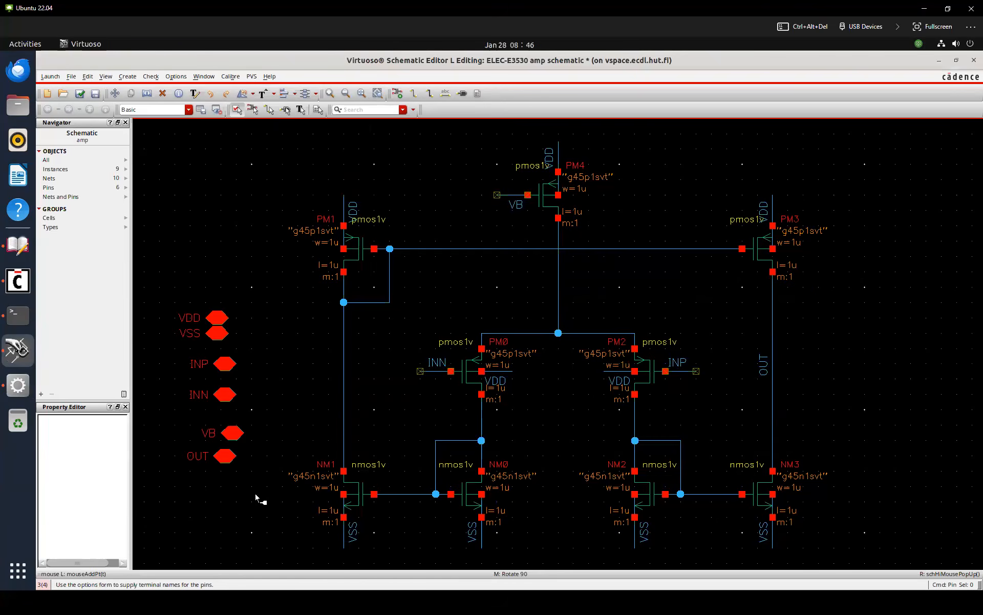
Align the six pins in a neat grouped column, move them closer to the circuit, and check and save the schematic
{"action": "key", "text": "Escape"}
{"action": "key", "text": "m"}
{"action": "left_click", "coordinate": [225, 365]}
{"action": "left_click", "coordinate": [216, 365]}
{"action": "left_click_drag", "start_coordinate": [220, 365], "coordinate": [218, 379]}
{"action": "left_click_drag", "start_coordinate": [235, 431], "coordinate": [218, 402]}
{"action": "left_click_drag", "start_coordinate": [223, 454], "coordinate": [198, 302]}
{"action": "left_click_drag", "start_coordinate": [201, 339], "coordinate": [271, 331]}
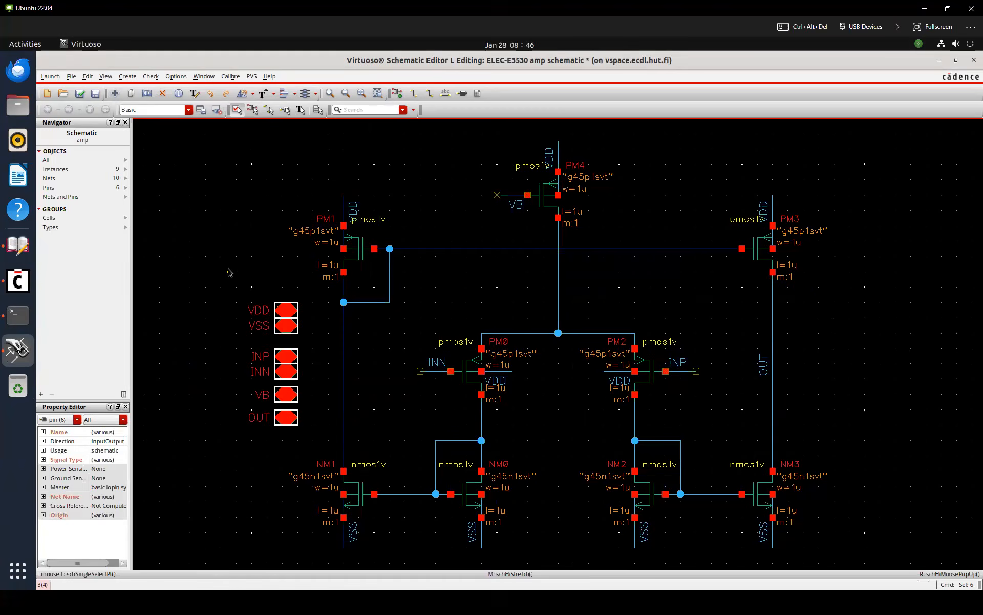
{"action": "left_click", "coordinate": [228, 273]}
{"action": "key", "text": "f"}
{"action": "key", "text": "x"}
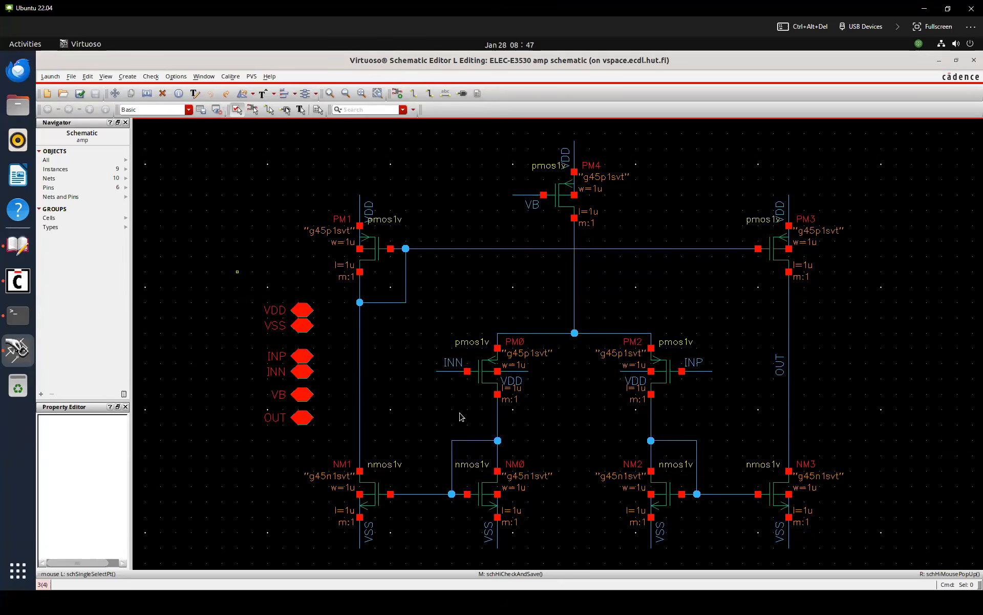
{"action": "left_click", "coordinate": [448, 371]}
{"action": "left_click", "coordinate": [452, 391]}
{"action": "left_click", "coordinate": [451, 370]}
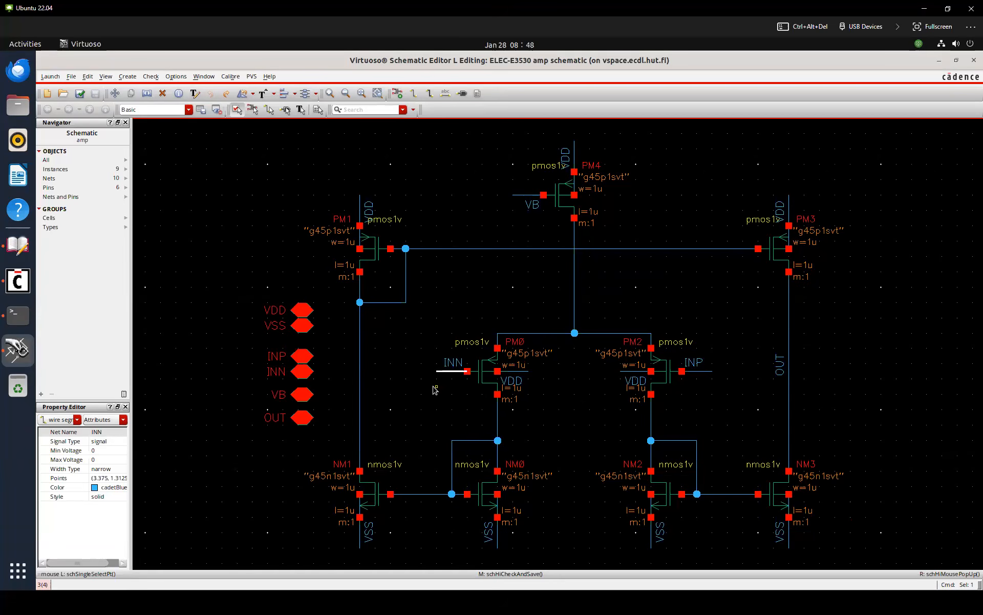
{"action": "left_click", "coordinate": [392, 381]}
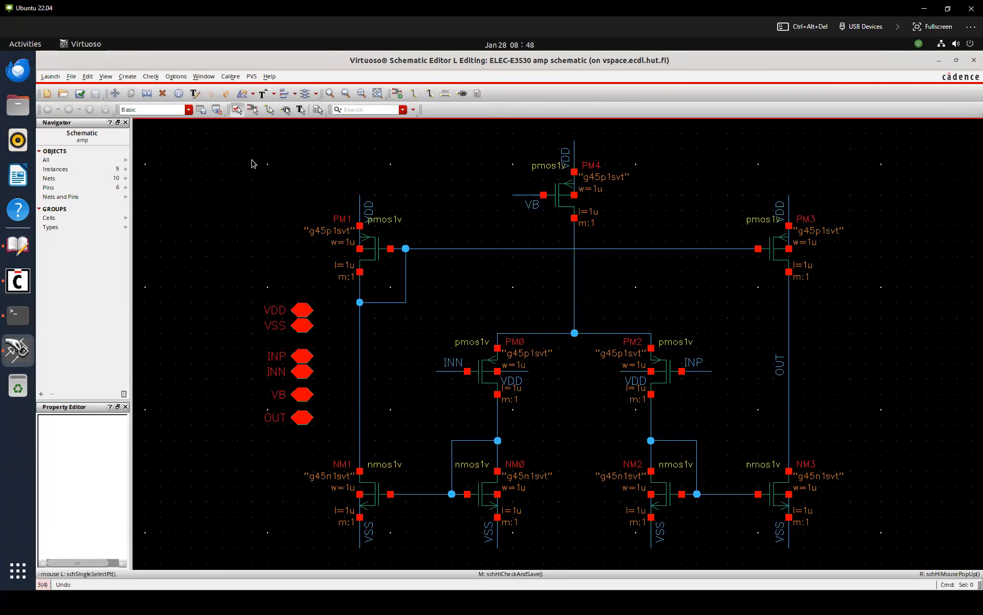
{"action": "key", "text": "alt+c"}
{"action": "key", "text": "Escape"}
{"action": "left_click", "coordinate": [128, 77]}
{"action": "mouse_move", "coordinate": [170, 213]}
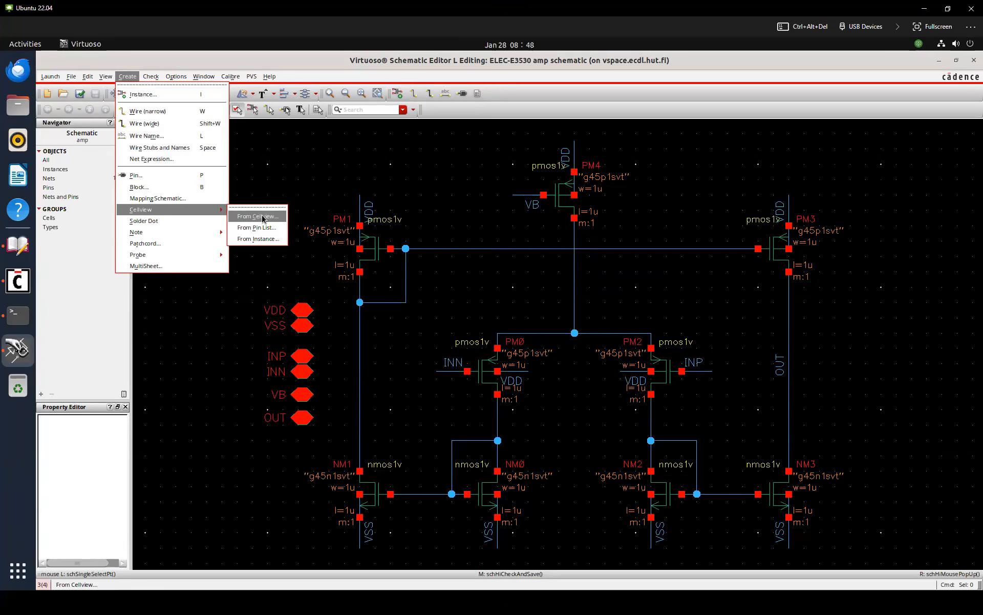
{"action": "left_click", "coordinate": [300, 167]}
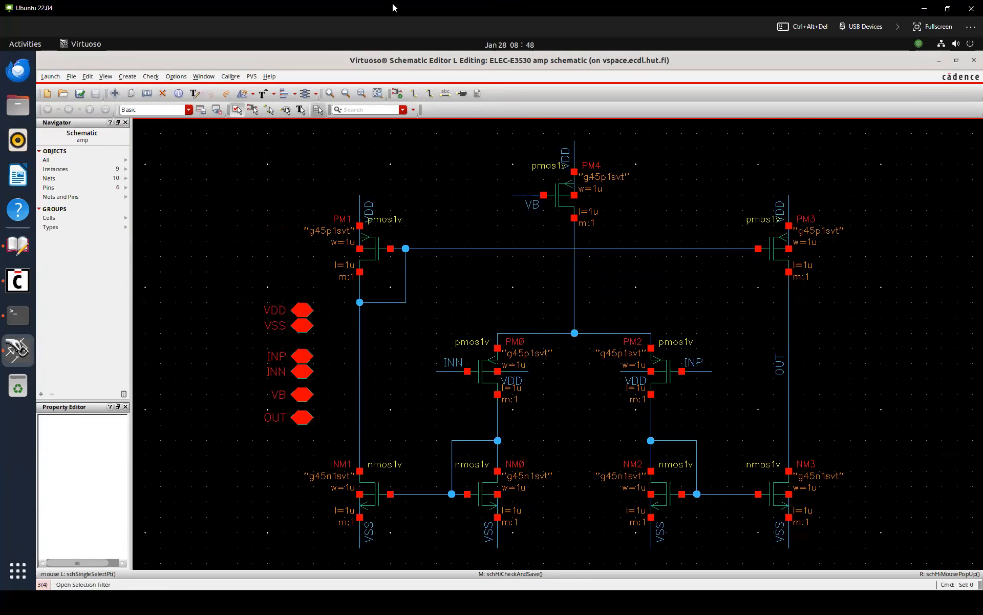
Add the shortcut note "Alt + C + C + C" for "Create symbol" to Shortcuts.txt
{"action": "key", "text": "super"}
{"action": "left_click", "coordinate": [685, 603]}
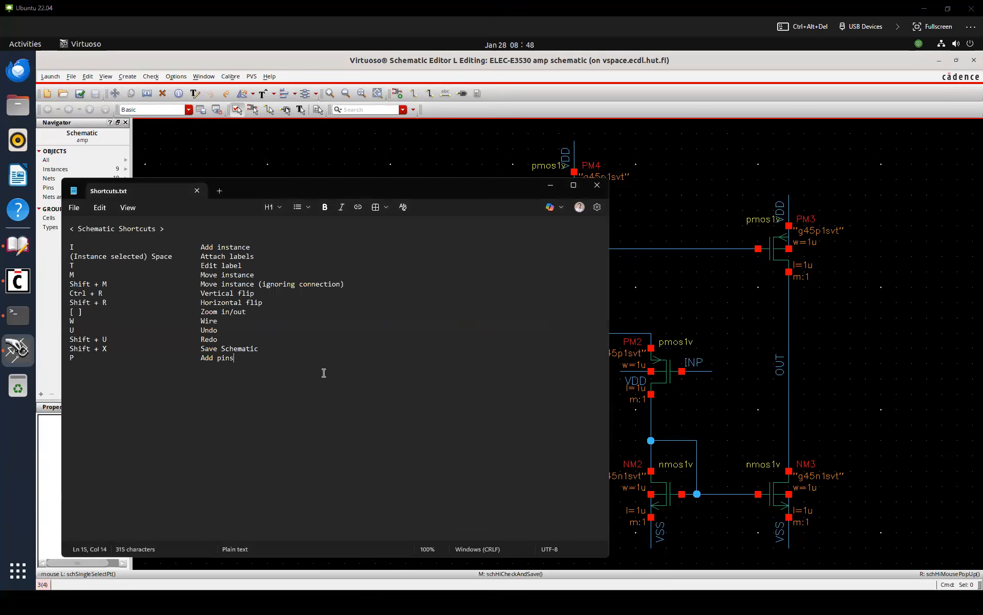
{"action": "key", "text": "Return"}
{"action": "type", "text": "Alt + C + C + C Create symbol"}
{"action": "left_click", "coordinate": [606, 179]}
Open the Cellview From Cellview form for the amp schematic in Virtuoso, keeping ELEC-E3530 as the library name
{"action": "key", "text": "c"}
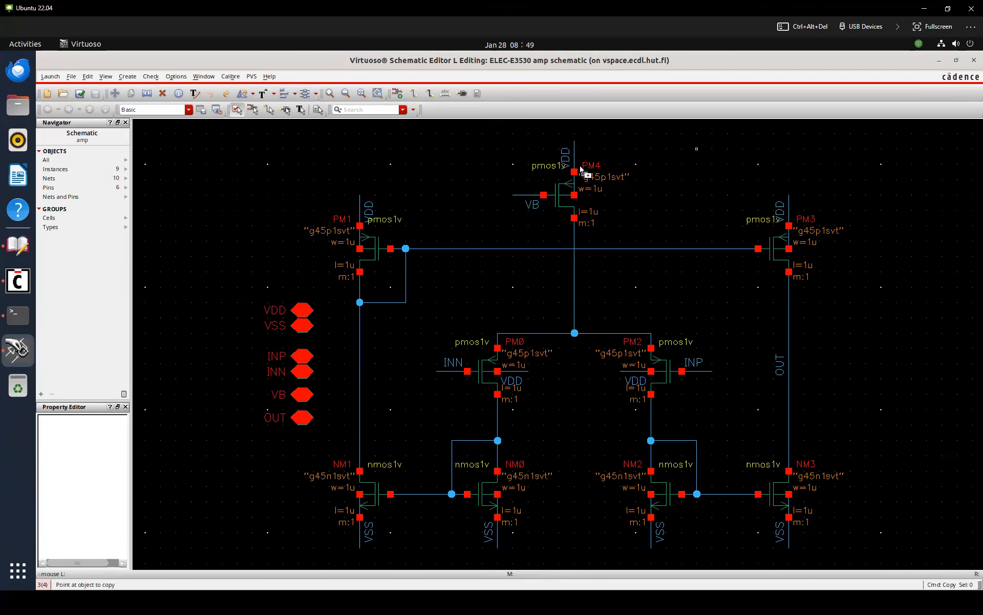
{"action": "key", "text": "Escape"}
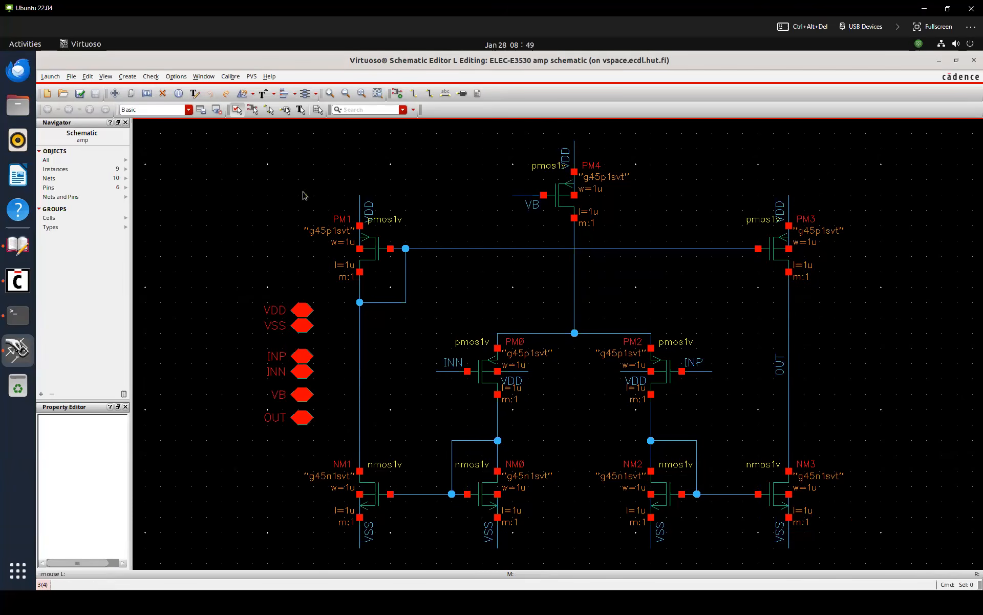
{"action": "key", "text": "alt+c"}
{"action": "key", "text": "c"}
{"action": "key", "text": "c"}
{"action": "type", "text": "c"}
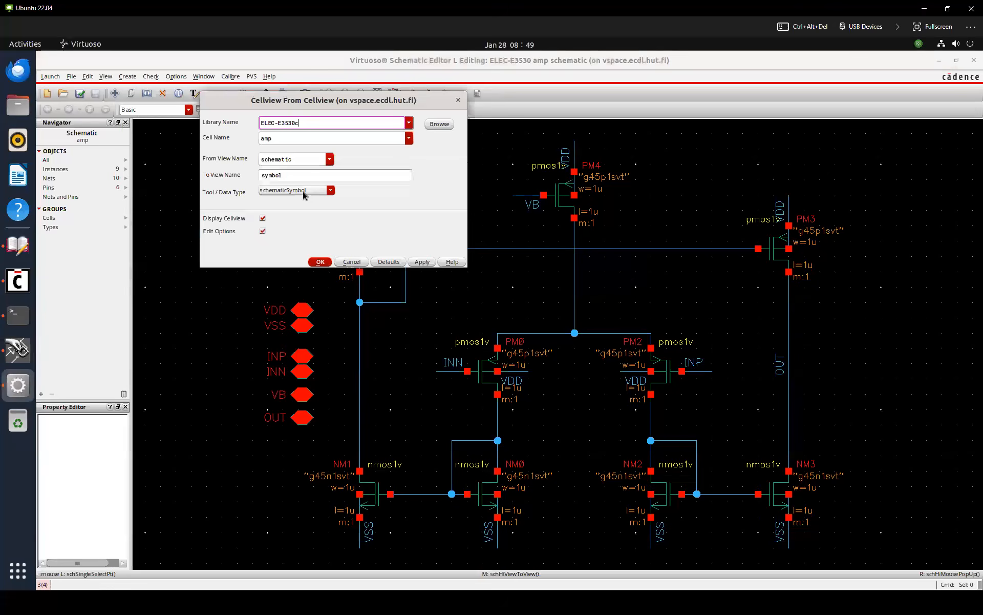
{"action": "key", "text": "BackSpace"}
{"action": "key", "text": "Return"}
{"action": "key", "text": "Return"}
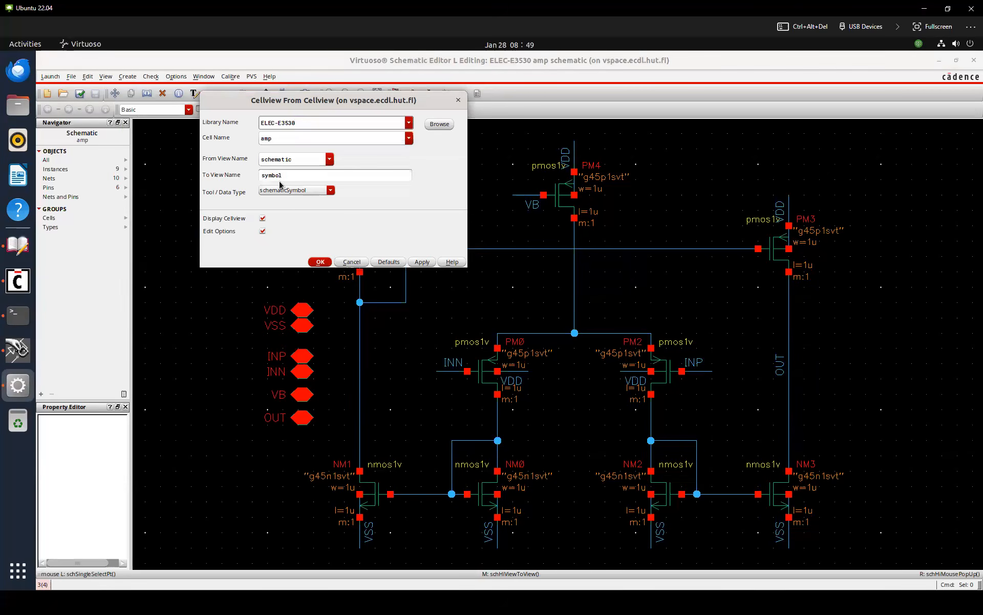
{"action": "key", "text": "alt+c"}
{"action": "key", "text": "c"}
{"action": "key", "text": "c"}
Correct the "Create symbol" shortcut in the Notepad notes by removing one of the repeated C keys
{"action": "key", "text": "super"}
{"action": "left_click", "coordinate": [687, 602]}
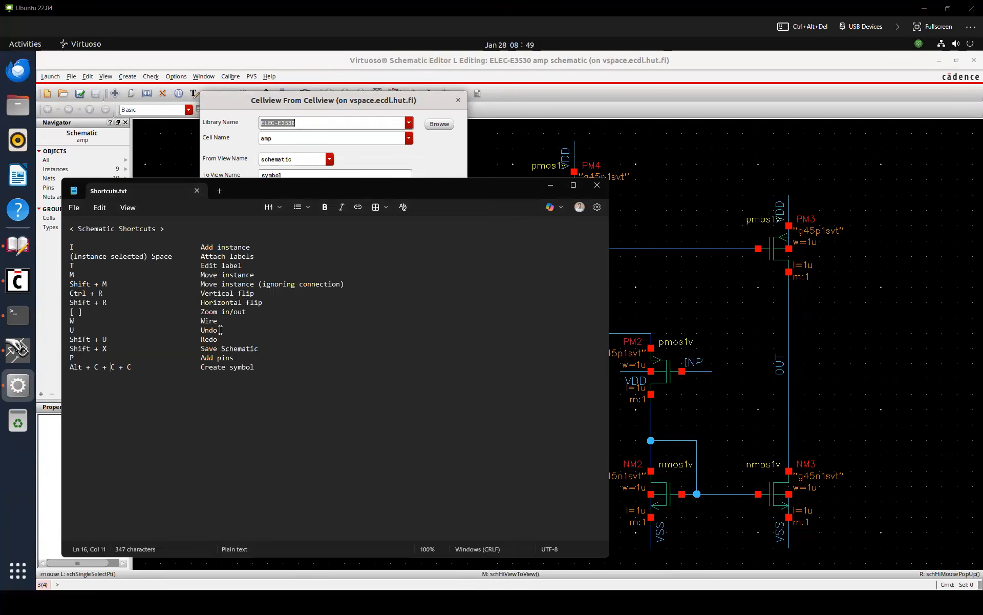
{"action": "key", "text": "Delete"}
{"action": "key", "text": "Delete"}
Generate the amp symbol view from the schematic with the default pin specifications, and maximize its editor window
{"action": "left_click", "coordinate": [325, 105]}
{"action": "left_click", "coordinate": [310, 120]}
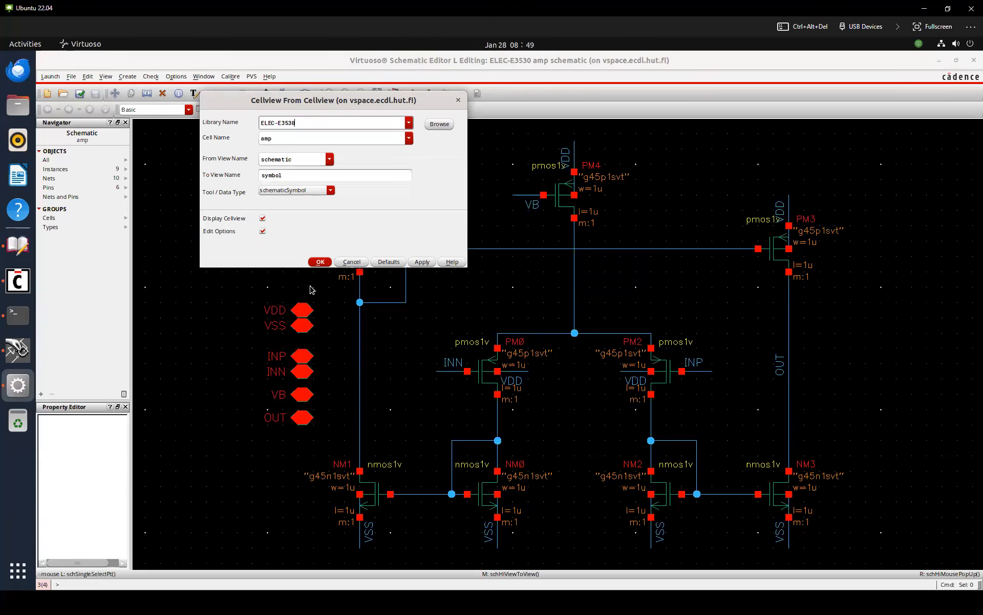
{"action": "left_click", "coordinate": [319, 262]}
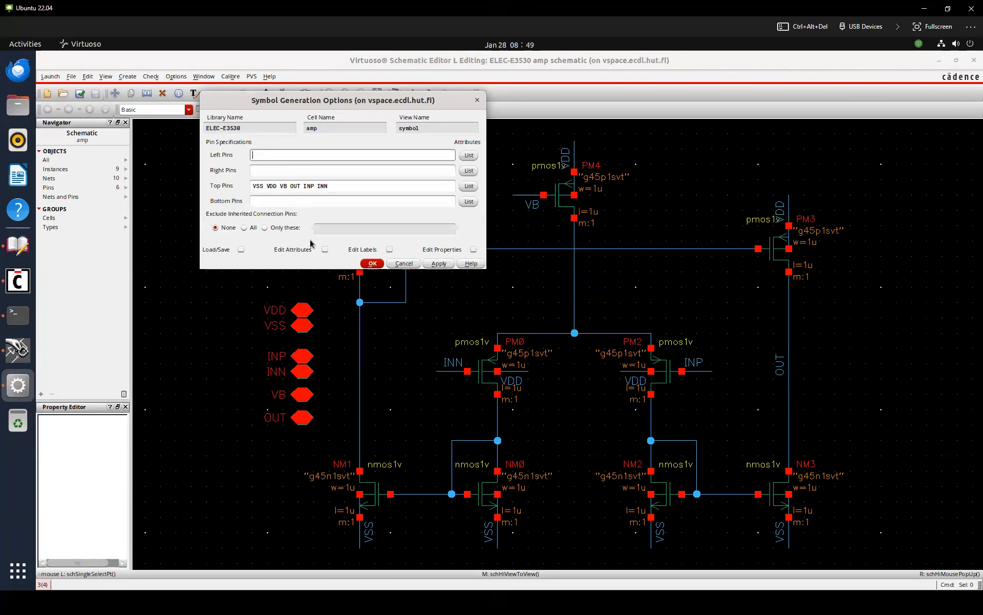
{"action": "left_click", "coordinate": [374, 263]}
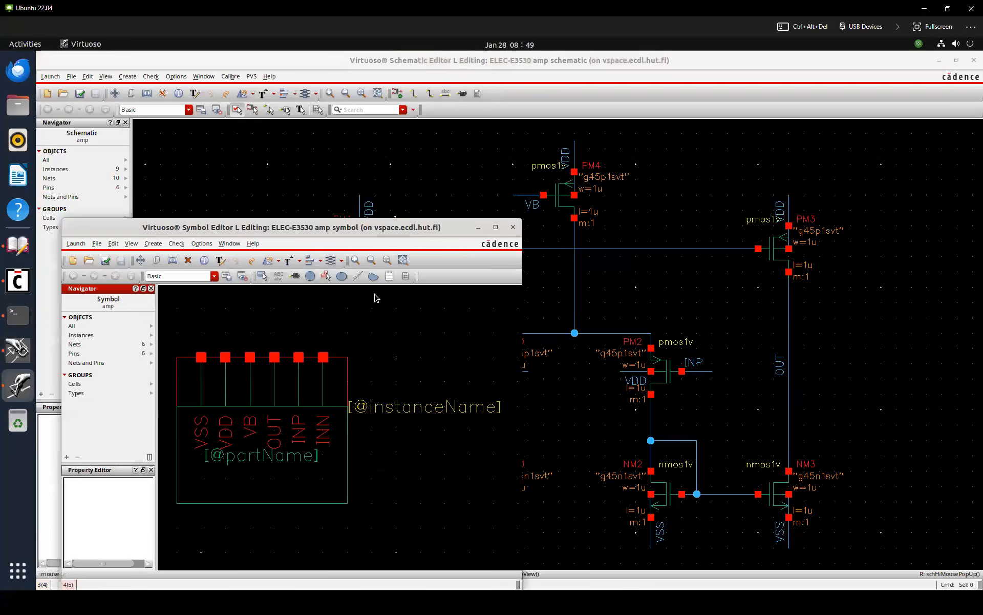
{"action": "left_click_drag", "start_coordinate": [557, 91], "coordinate": [555, 87]}
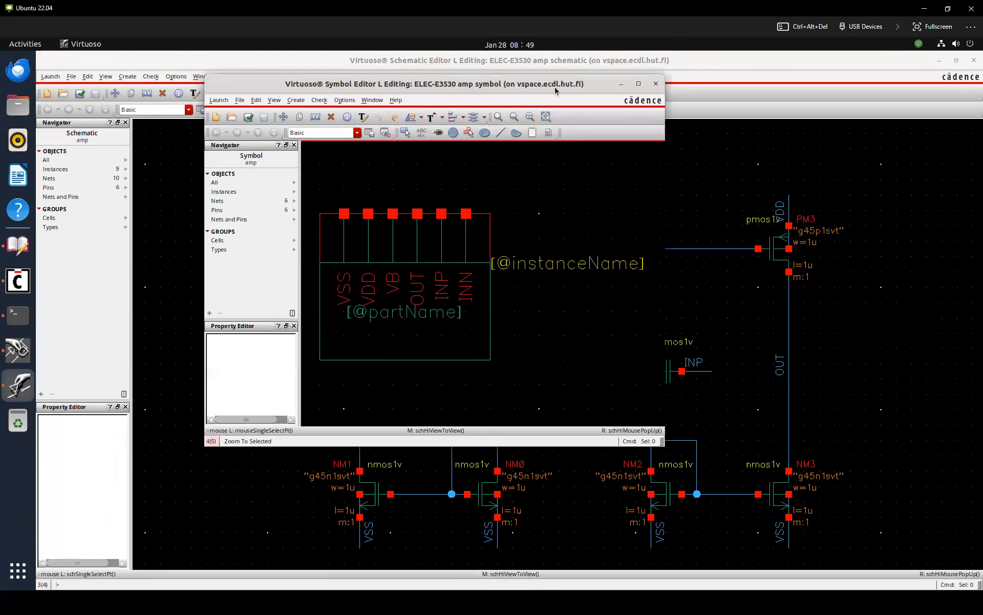
{"action": "double_click", "coordinate": [557, 87]}
Draw a closed triangular amplifier outline with lines in the empty area above the generated symbol, with its tip facing right
{"action": "key", "text": "f"}
{"action": "key", "text": "bracketleft"}
{"action": "key", "text": "bracketleft"}
{"action": "key", "text": "bracketleft"}
{"action": "key", "text": "Down"}
{"action": "key", "text": "Left"}
{"action": "key", "text": "Left"}
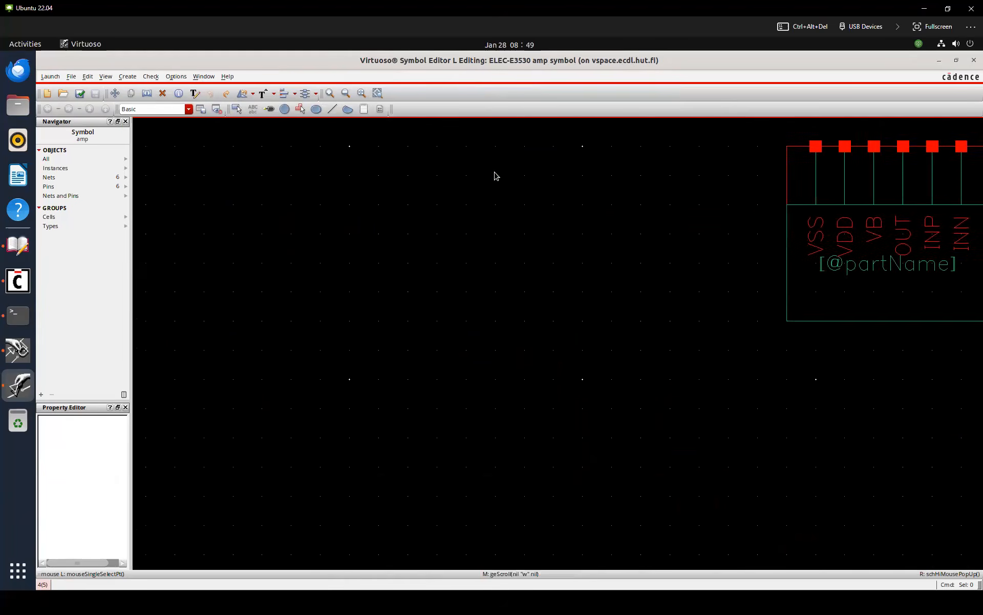
{"action": "key", "text": "Up"}
{"action": "key", "text": "Right"}
{"action": "key", "text": "Up"}
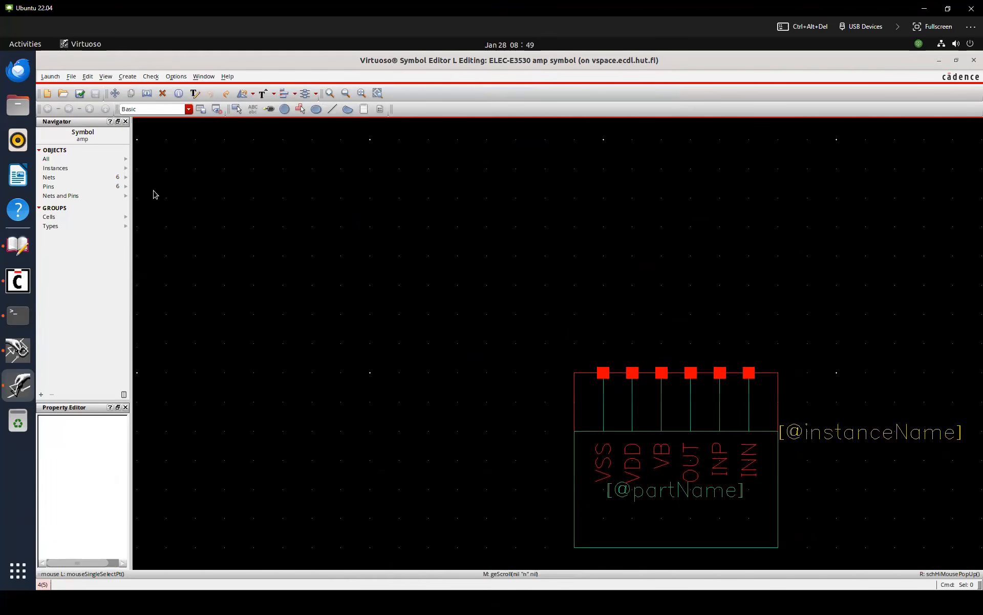
{"action": "left_click", "coordinate": [332, 110]}
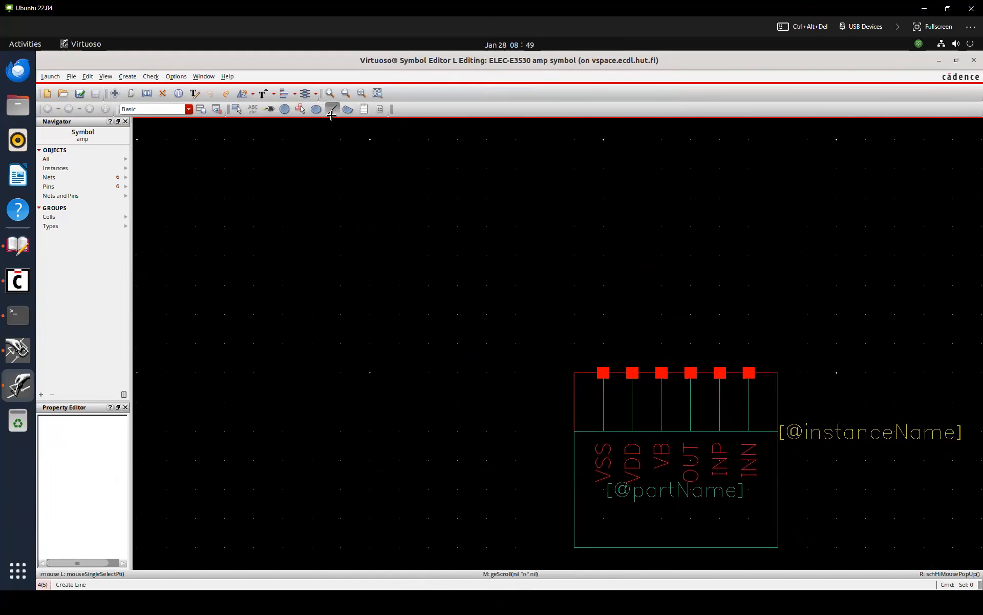
{"action": "left_click", "coordinate": [340, 169]}
{"action": "left_click", "coordinate": [341, 313]}
{"action": "left_click", "coordinate": [486, 241]}
{"action": "left_click", "coordinate": [340, 169]}
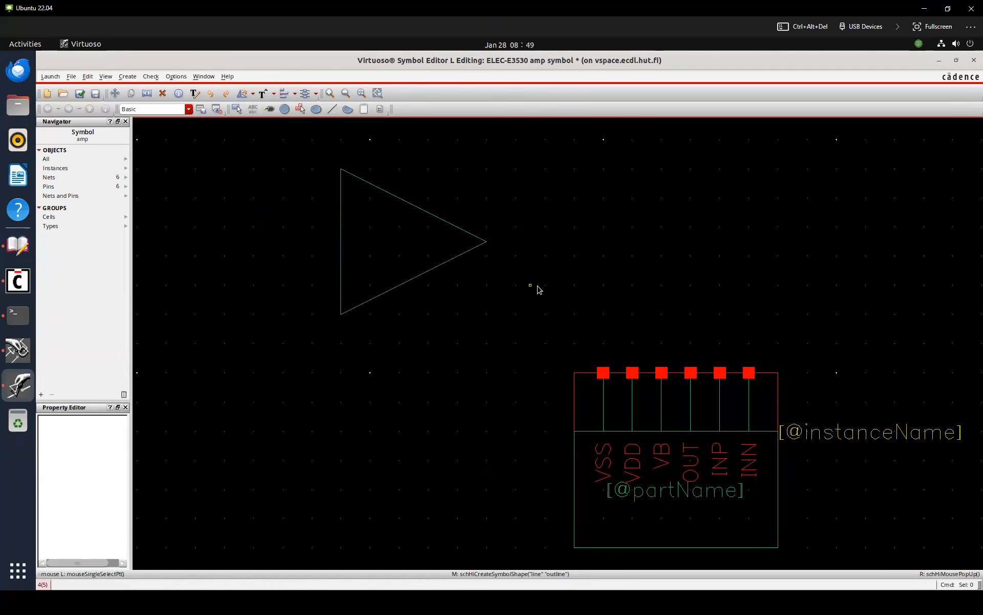
Set up new symbol pins named VDD VSS INP INN VB OUT with inputOutput direction, round type and labels located left
{"action": "key", "text": "p"}
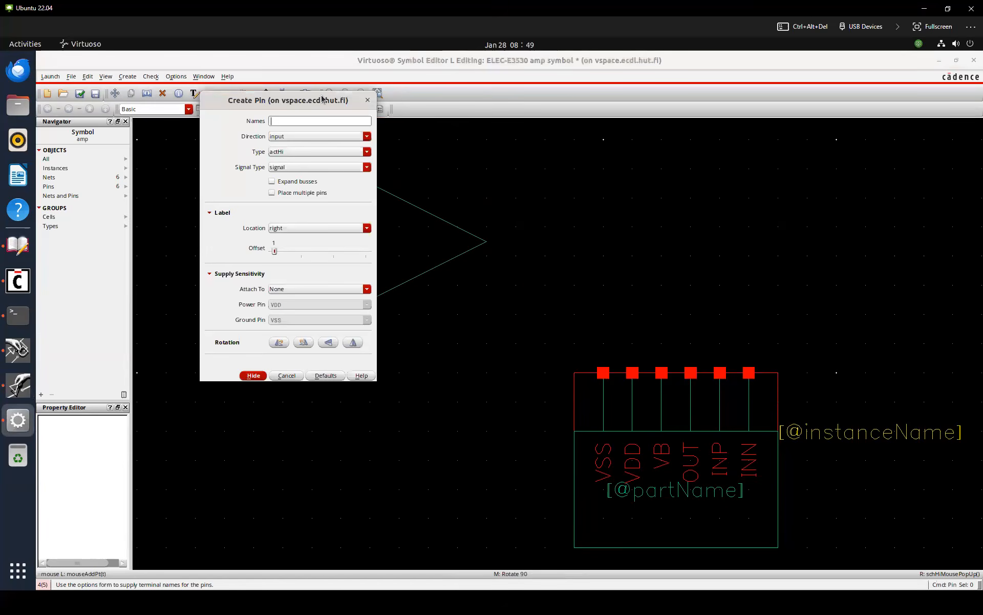
{"action": "left_click_drag", "start_coordinate": [200, 101], "coordinate": [69, 96]}
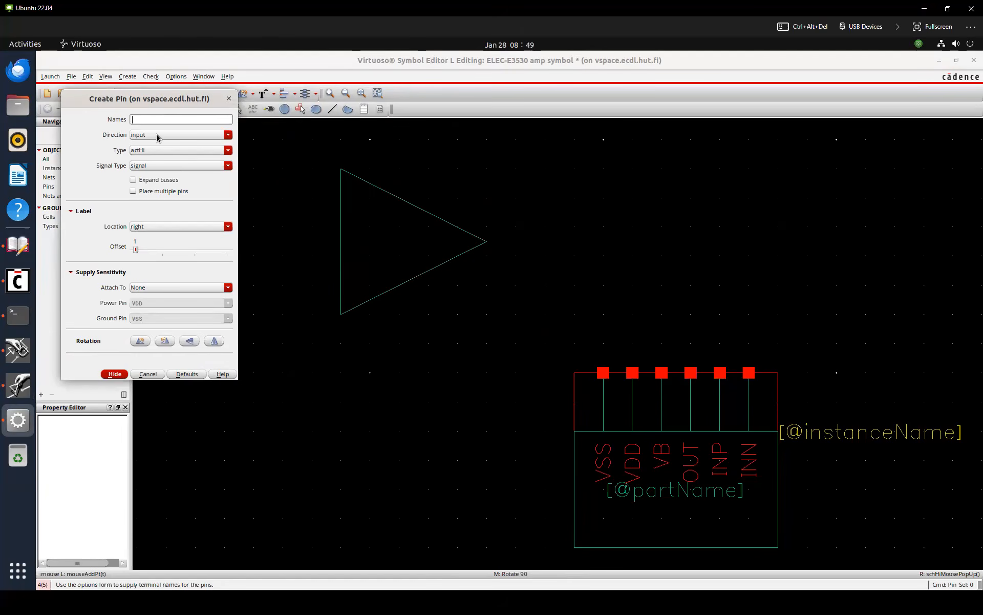
{"action": "left_click", "coordinate": [160, 150]}
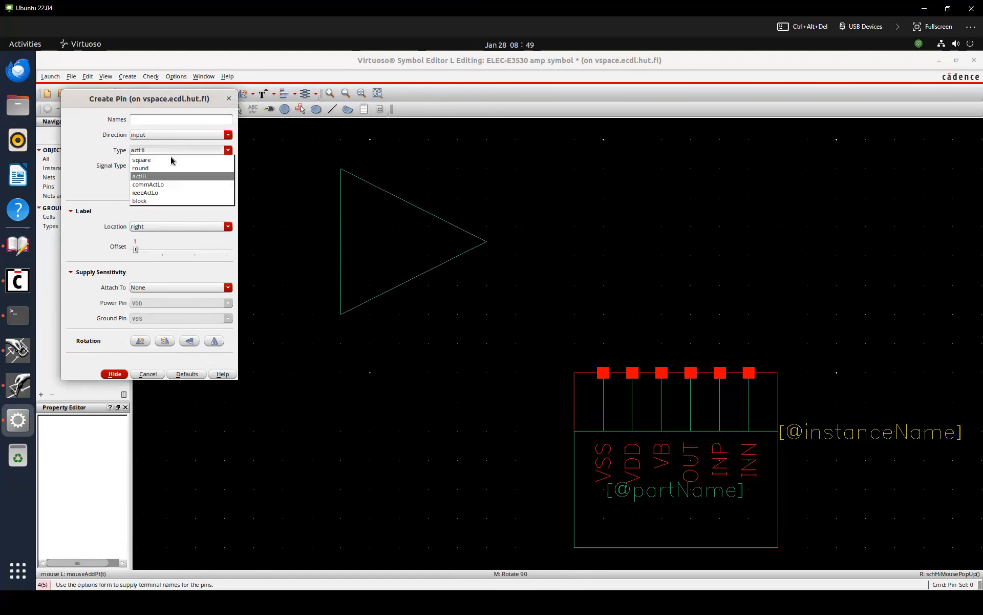
{"action": "left_click", "coordinate": [171, 167]}
{"action": "left_click", "coordinate": [170, 138]}
{"action": "left_click", "coordinate": [172, 162]}
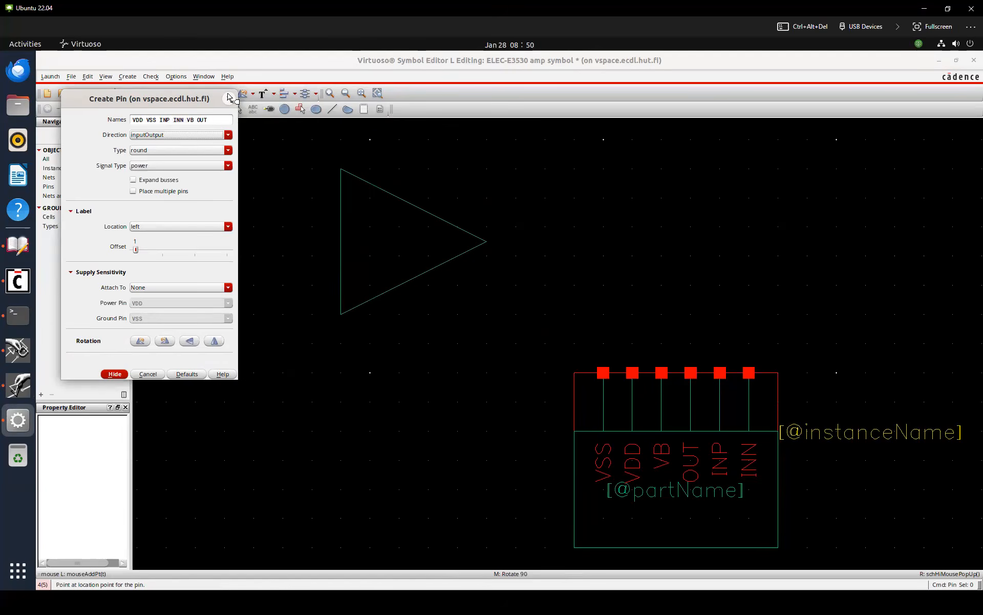
Place the VDD, VSS, INP, INN, VB and OUT pins in the empty area below the triangle
{"action": "left_click", "coordinate": [327, 358]}
{"action": "left_click", "coordinate": [355, 401]}
{"action": "left_click", "coordinate": [385, 431]}
{"action": "left_click", "coordinate": [370, 460]}
{"action": "left_click", "coordinate": [326, 503]}
{"action": "left_click", "coordinate": [268, 504]}
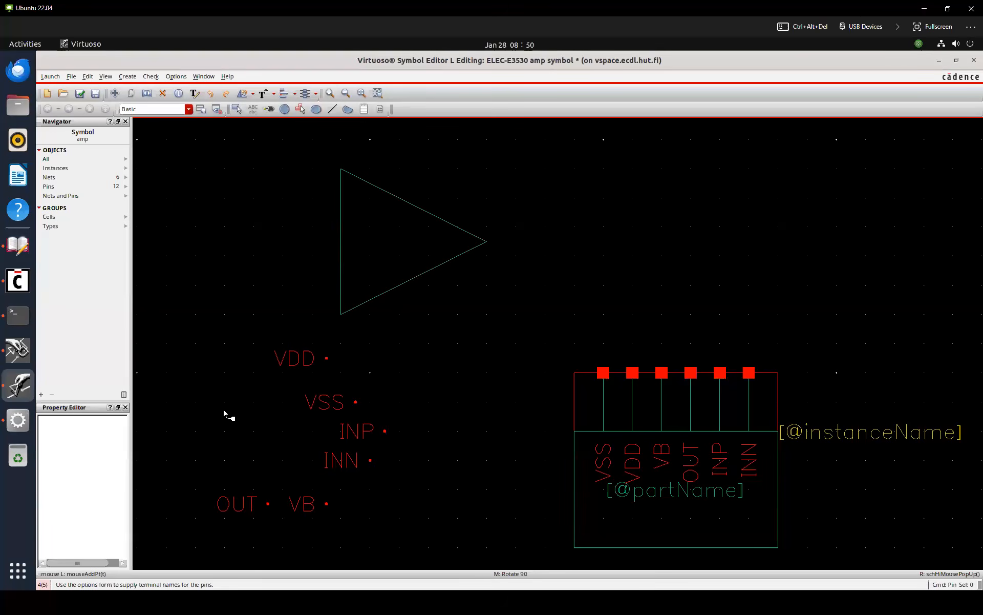
Move the VDD and VSS pins to the triangle's upper and lower left corners, and INP and INN onto its left edge
{"action": "left_click", "coordinate": [341, 168]}
{"action": "left_click_drag", "start_coordinate": [356, 403], "coordinate": [341, 313]}
{"action": "left_click", "coordinate": [385, 430]}
{"action": "key", "text": "m"}
{"action": "left_click", "coordinate": [386, 429]}
{"action": "left_click", "coordinate": [341, 212]}
{"action": "middle_click_drag", "start_coordinate": [371, 460], "coordinate": [341, 257]}
{"action": "left_click", "coordinate": [256, 301]}
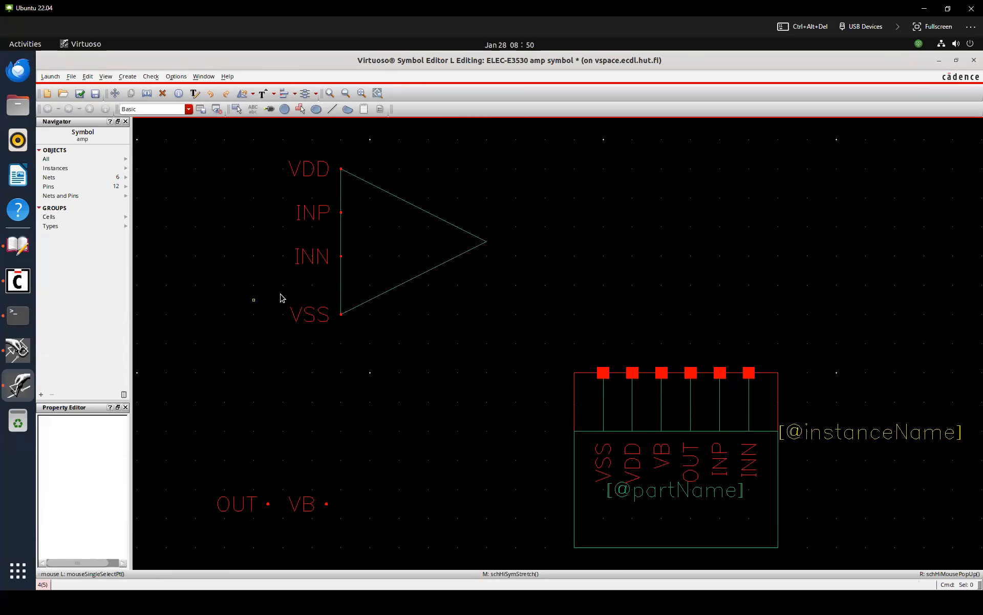
Shift the INP pin down along the triangle's left edge, closer to the INN pin
{"action": "left_click", "coordinate": [341, 214]}
{"action": "left_click", "coordinate": [343, 255], "text": "shift"}
{"action": "key", "text": "s"}
{"action": "left_click", "coordinate": [342, 214]}
{"action": "left_click", "coordinate": [342, 227]}
Move the horizontally flipped OUT pin to the triangle's tip, and the VB pin, rotated 90 degrees, above the sloping upper edge
{"action": "left_click", "coordinate": [271, 503]}
{"action": "key", "text": "s"}
{"action": "left_click", "coordinate": [269, 504]}
{"action": "key", "text": "shift+r"}
{"action": "left_click", "coordinate": [491, 238]}
{"action": "left_click", "coordinate": [327, 503]}
{"action": "key", "text": "s"}
{"action": "left_click", "coordinate": [327, 503]}
{"action": "middle_click", "coordinate": [420, 167]}
{"action": "left_click", "coordinate": [420, 167]}
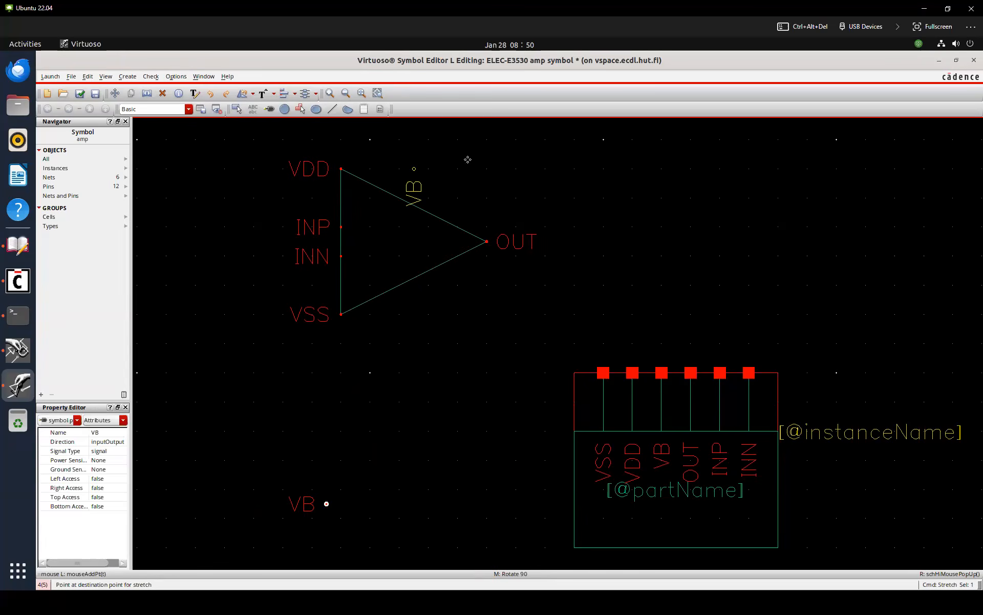
{"action": "left_click_drag", "start_coordinate": [588, 358], "coordinate": [766, 432]}
{"action": "key", "text": "Delete"}
{"action": "left_click", "coordinate": [687, 490]}
{"action": "left_click_drag", "start_coordinate": [686, 490], "coordinate": [436, 251]}
{"action": "left_click", "coordinate": [812, 408]}
{"action": "left_click_drag", "start_coordinate": [831, 435], "coordinate": [538, 172]}
Delete the rest of the generated rectangular symbol, then check and save the amp symbol
{"action": "left_click", "coordinate": [644, 250]}
{"action": "left_click_drag", "start_coordinate": [921, 305], "coordinate": [502, 589]}
{"action": "key", "text": "Delete"}
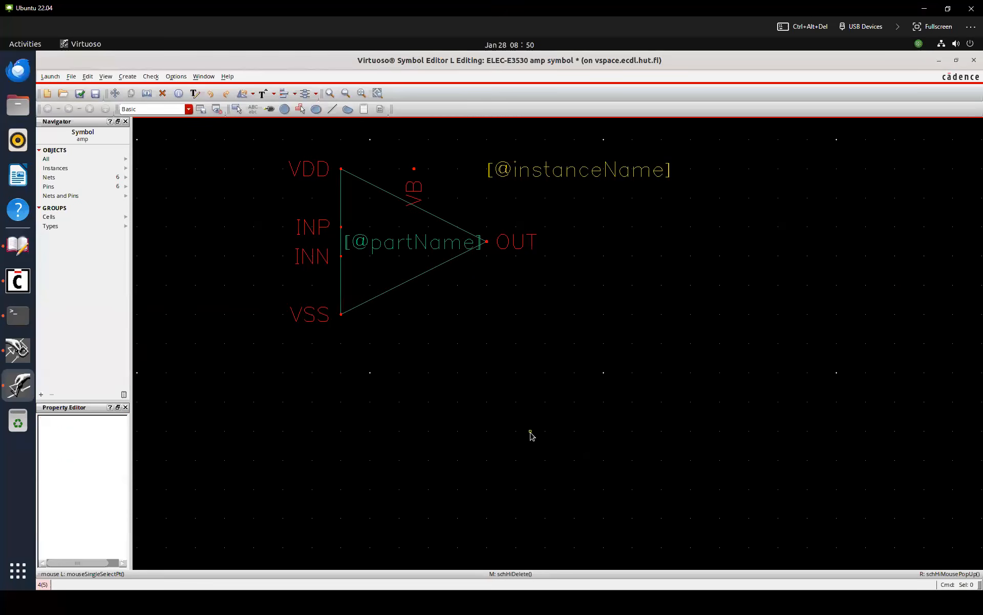
{"action": "key", "text": "f"}
{"action": "key", "text": "shift+x"}
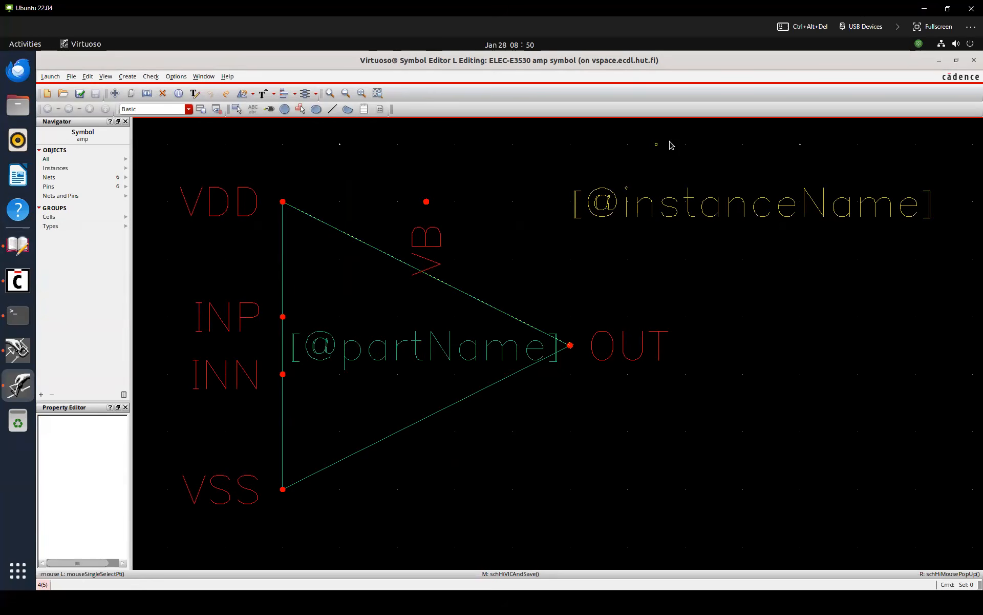
Switch to Notepad and add the shortcut = described as "Switch to symbol (or back to schematic)" to the schematic shortcuts
{"action": "key", "text": "alt+Tab"}
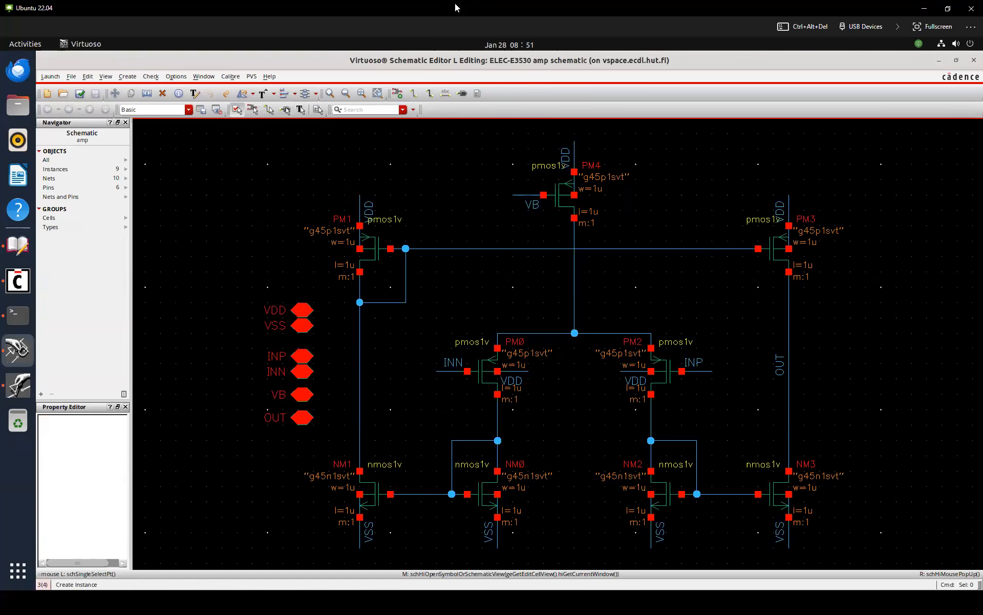
{"action": "key", "text": "super"}
{"action": "left_click", "coordinate": [558, 491]}
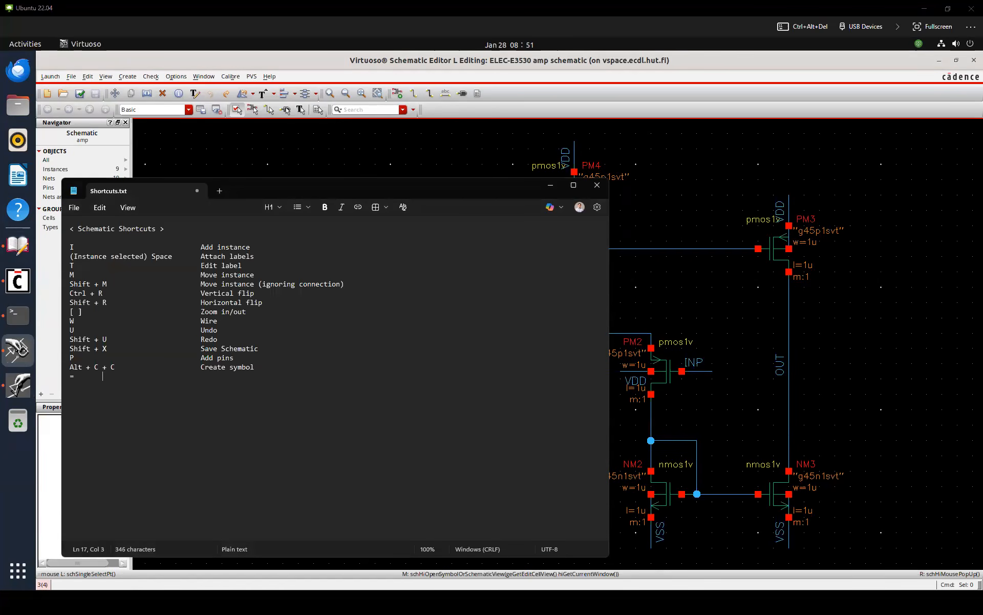
{"action": "type", "text": "witch to symbol (or back to s"}
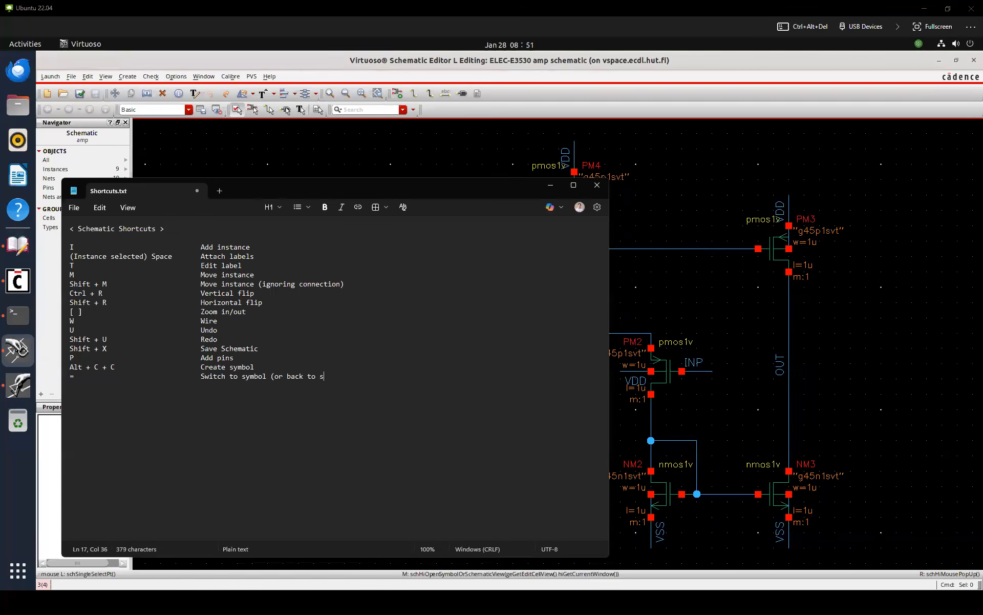
{"action": "type", "text": "chematic)"}
Return to Virtuoso, switch back and forth between the amp schematic and its symbol, and close the schematic window
{"action": "left_click", "coordinate": [691, 172]}
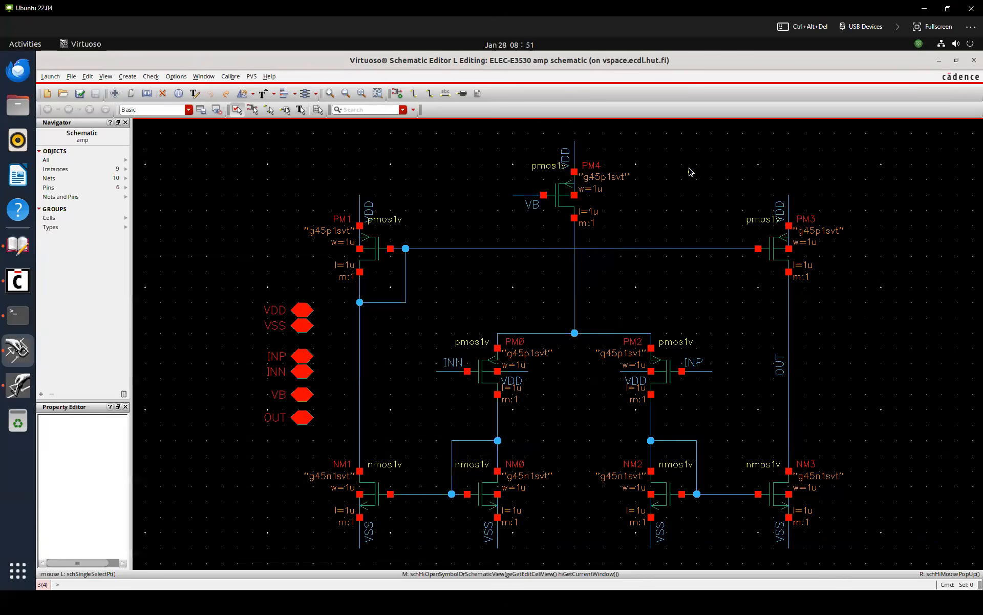
{"action": "middle_click", "coordinate": [690, 172]}
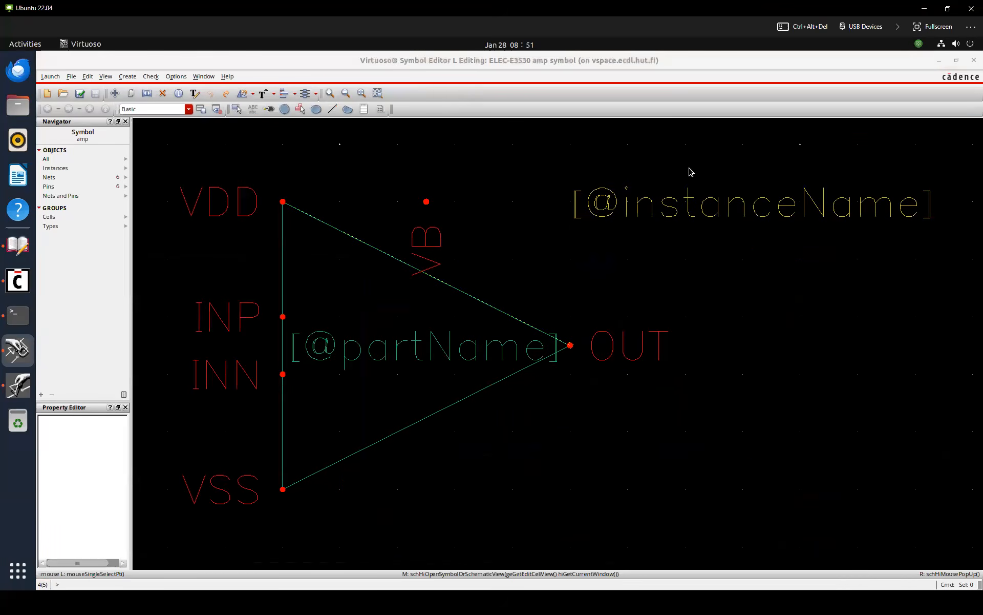
{"action": "middle_click", "coordinate": [744, 148]}
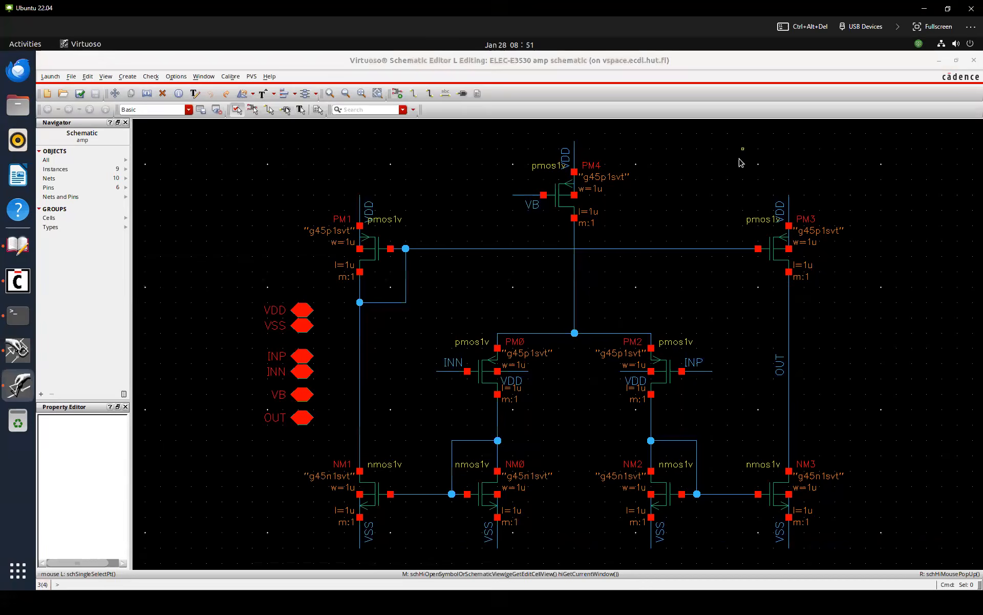
{"action": "middle_click", "coordinate": [738, 160]}
{"action": "middle_click", "coordinate": [737, 160]}
{"action": "middle_click", "coordinate": [737, 161]}
{"action": "middle_click", "coordinate": [752, 154]}
{"action": "left_click", "coordinate": [973, 61]}
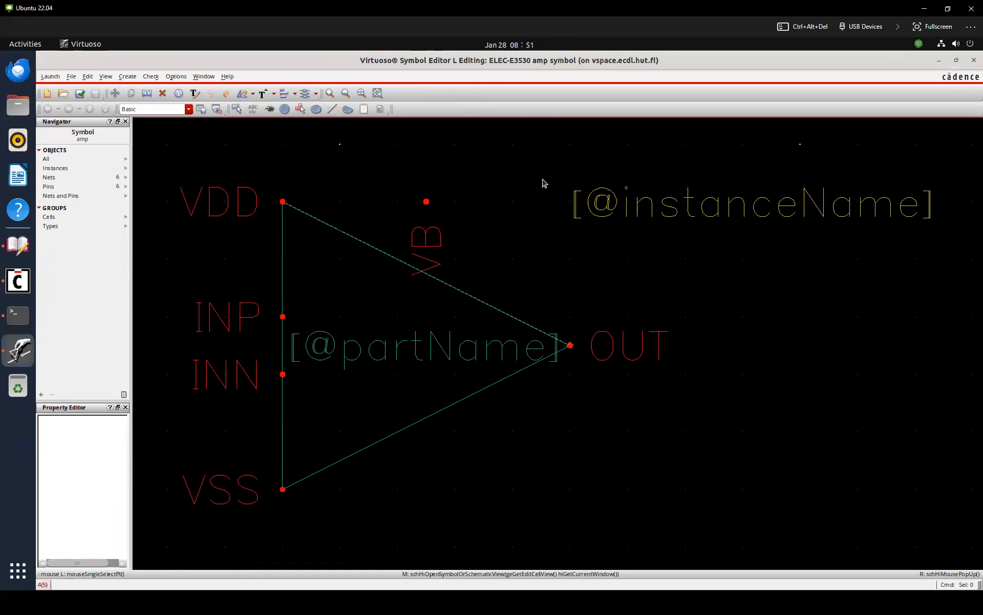
Create a schematic view for a new cell tb_amp in the ELEC-E3530 library from the Library Manager
{"action": "left_click", "coordinate": [17, 246]}
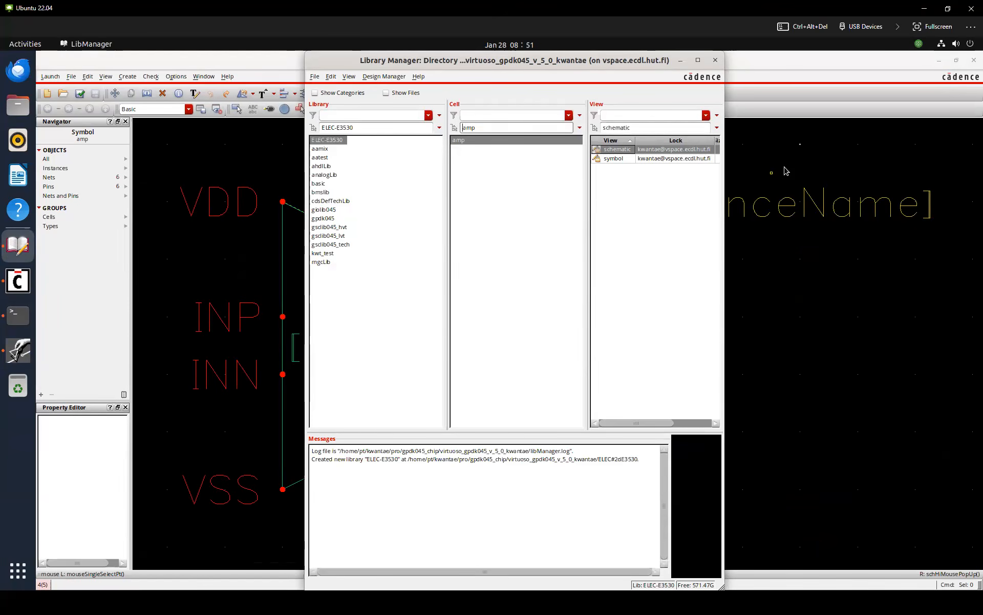
{"action": "type", "text": "tb_"}
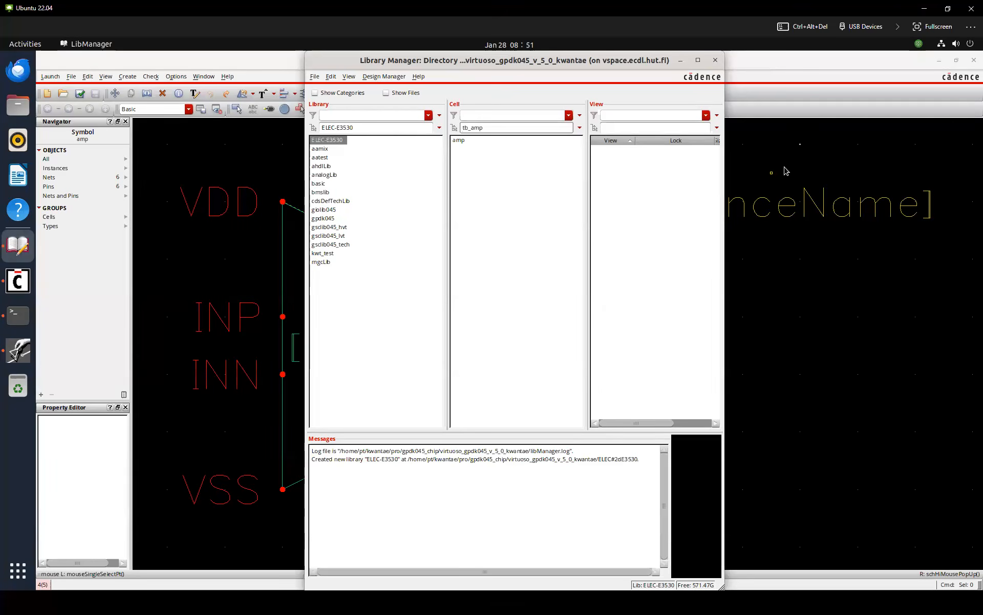
{"action": "key", "text": "Return"}
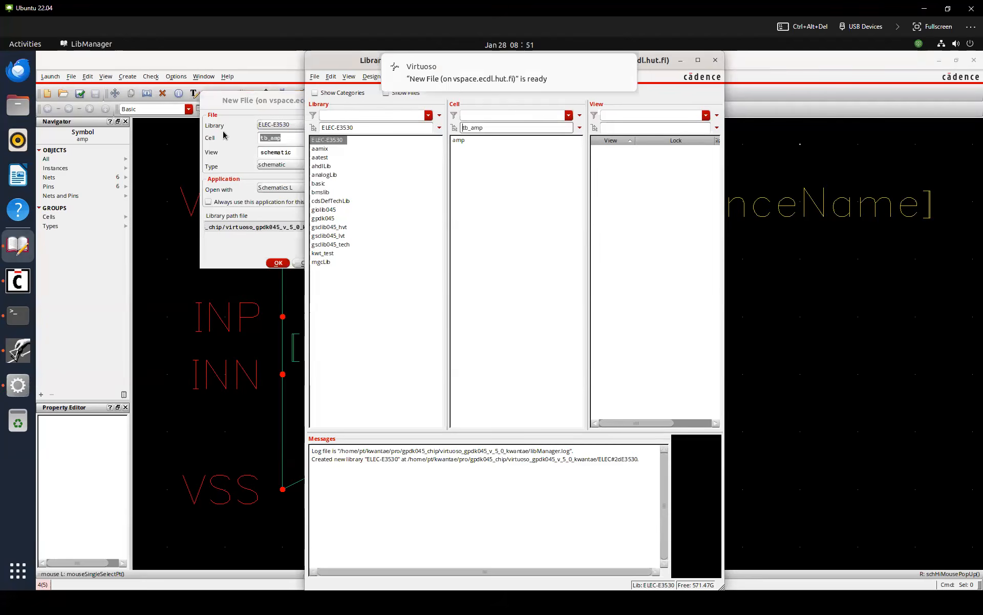
{"action": "left_click", "coordinate": [281, 264]}
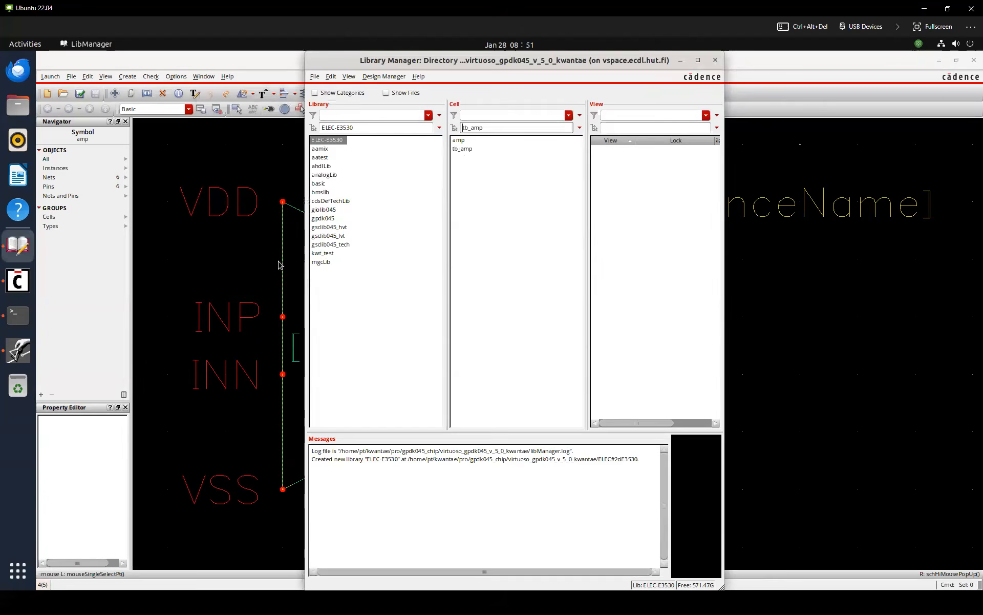
{"action": "double_click", "coordinate": [450, 230]}
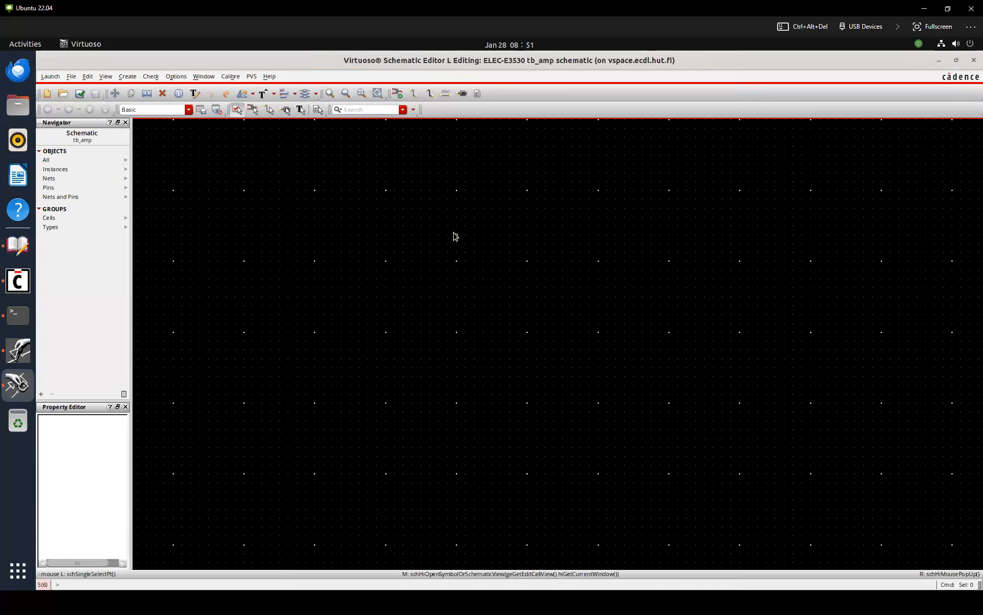
Place one instance of the amp symbol from the ELEC-E3530 library in the tb_amp schematic
{"action": "key", "text": "i"}
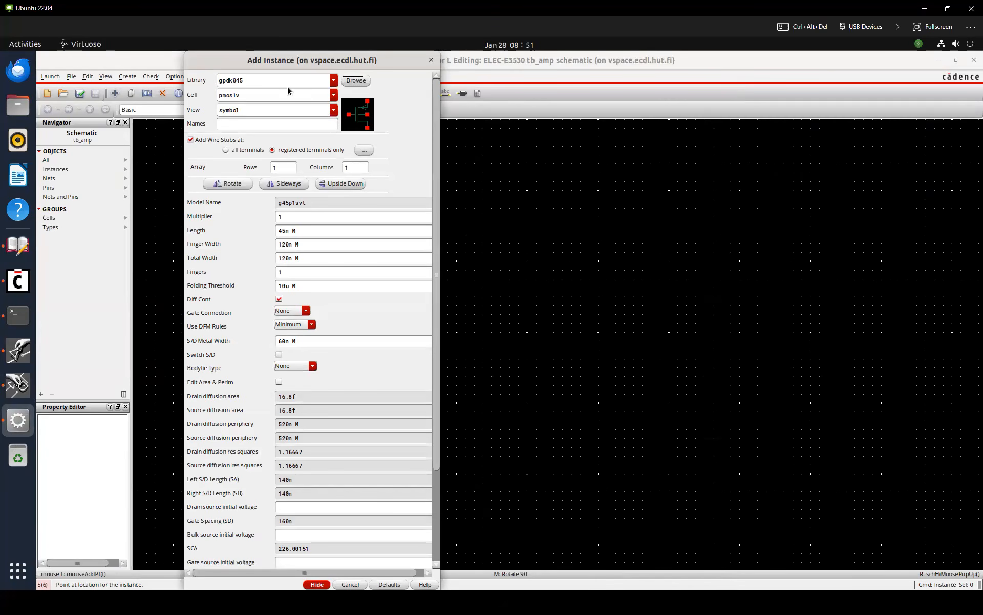
{"action": "left_click", "coordinate": [764, 178]}
{"action": "double_click", "coordinate": [307, 76]}
{"action": "type", "text": "ELEC-E3530"}
{"action": "key", "text": "Tab"}
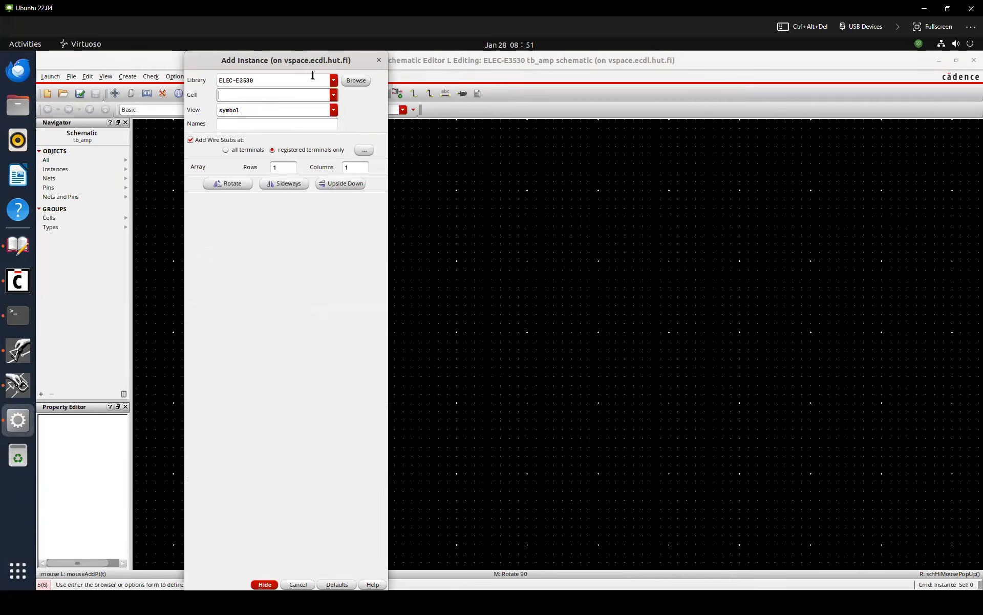
{"action": "type", "text": "amp"}
{"action": "key", "text": "Tab"}
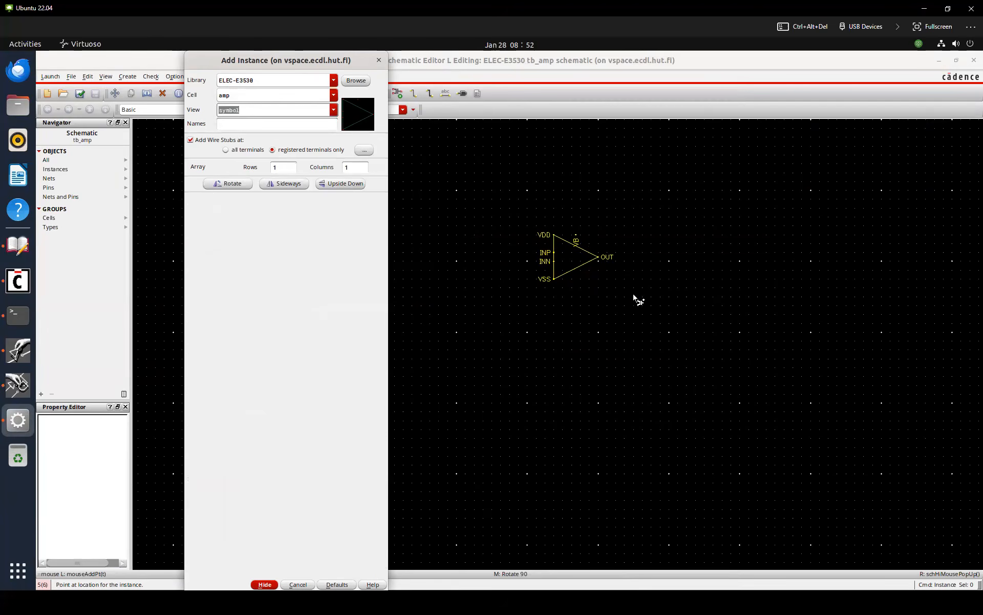
{"action": "scroll", "coordinate": [634, 297], "scroll_direction": "up", "scroll_amount": 2}
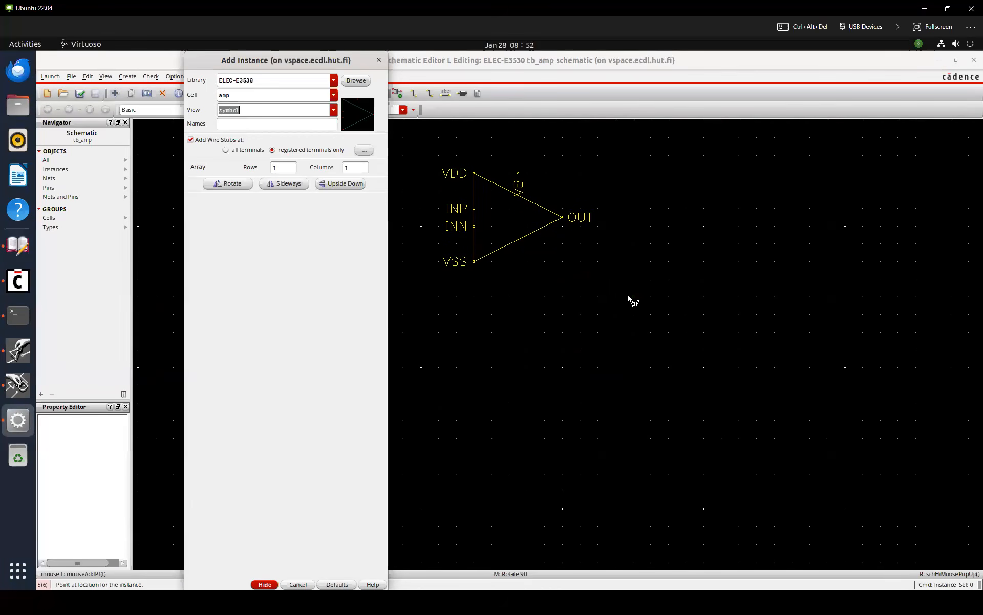
{"action": "left_click", "coordinate": [634, 300]}
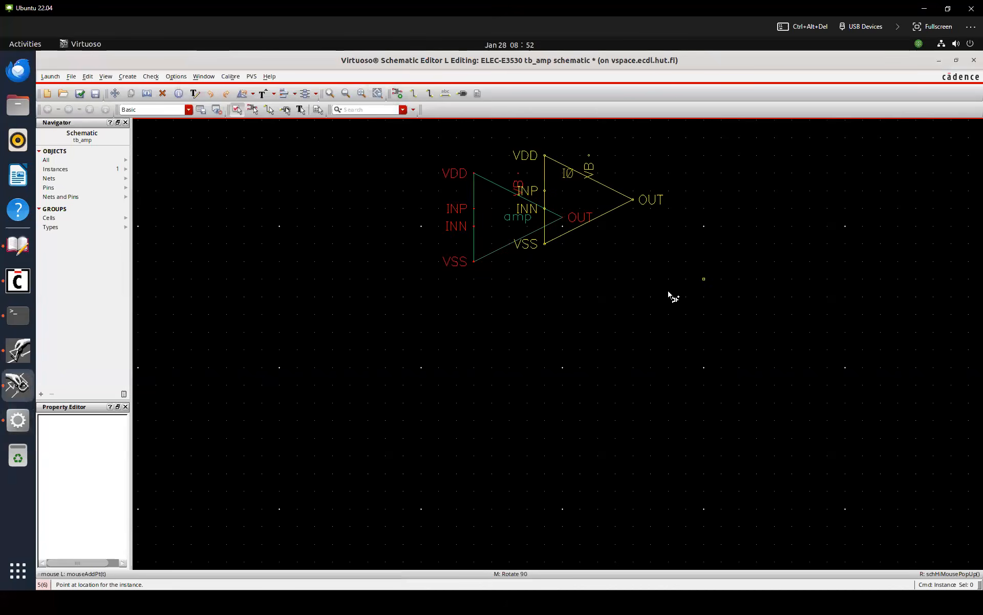
{"action": "key", "text": "Escape"}
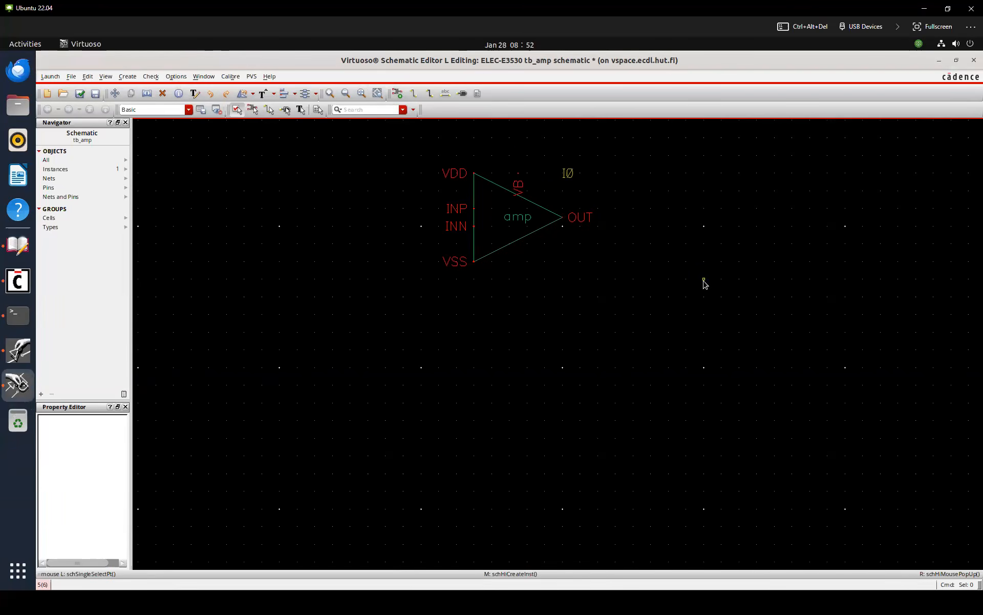
Check and save the tb_amp schematic
{"action": "key", "text": "Up"}
{"action": "key", "text": "shift+x"}
{"action": "key", "text": "Return"}
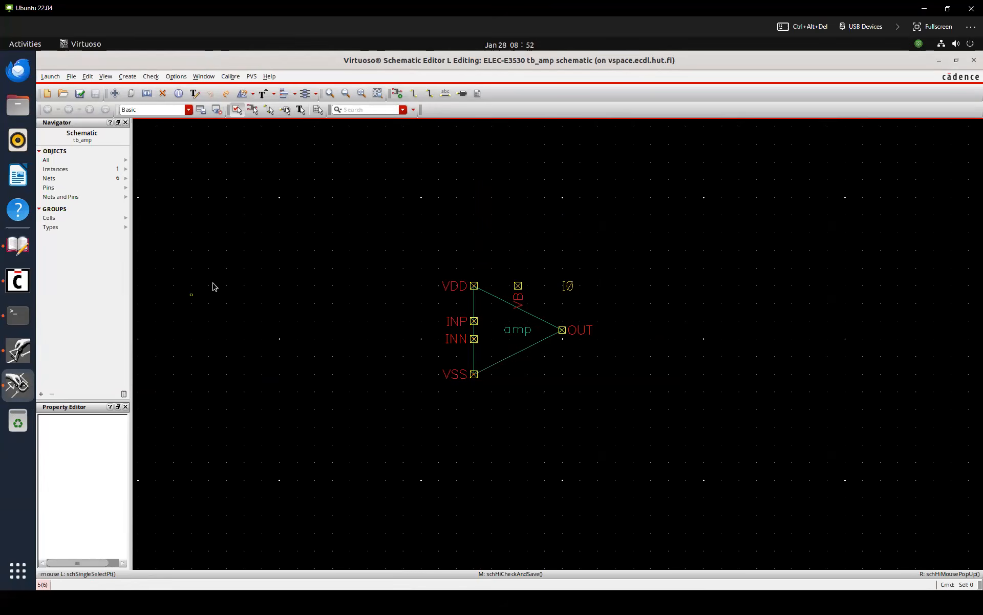
Arrange the amp symbol editor and the tb_amp schematic window side by side
{"action": "left_click", "coordinate": [29, 354]}
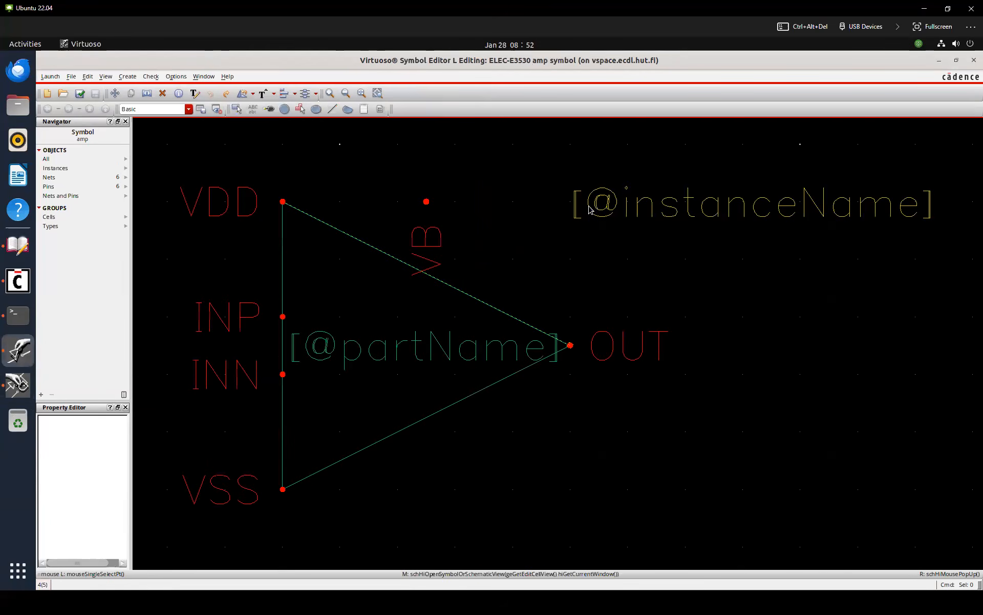
{"action": "left_click", "coordinate": [751, 252]}
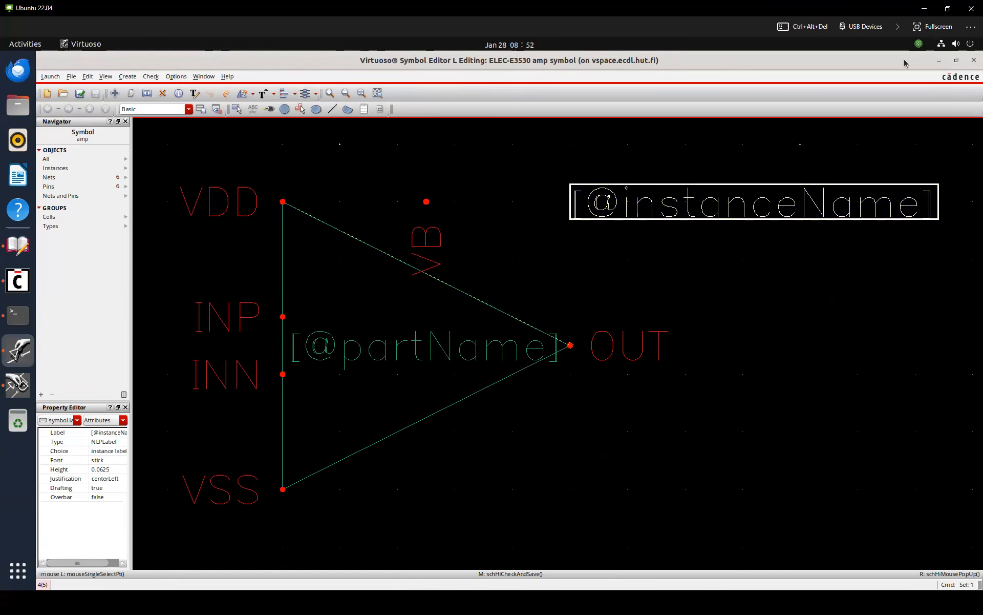
{"action": "key", "text": "super+Left"}
{"action": "left_click", "coordinate": [719, 242]}
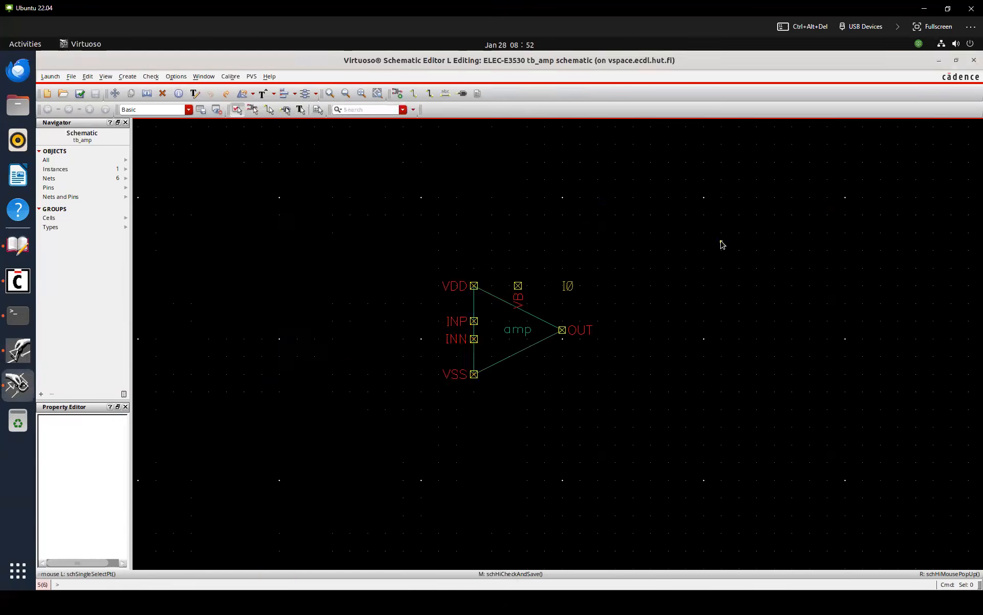
{"action": "key", "text": "super+Right"}
{"action": "key", "text": "f"}
{"action": "left_click", "coordinate": [456, 173]}
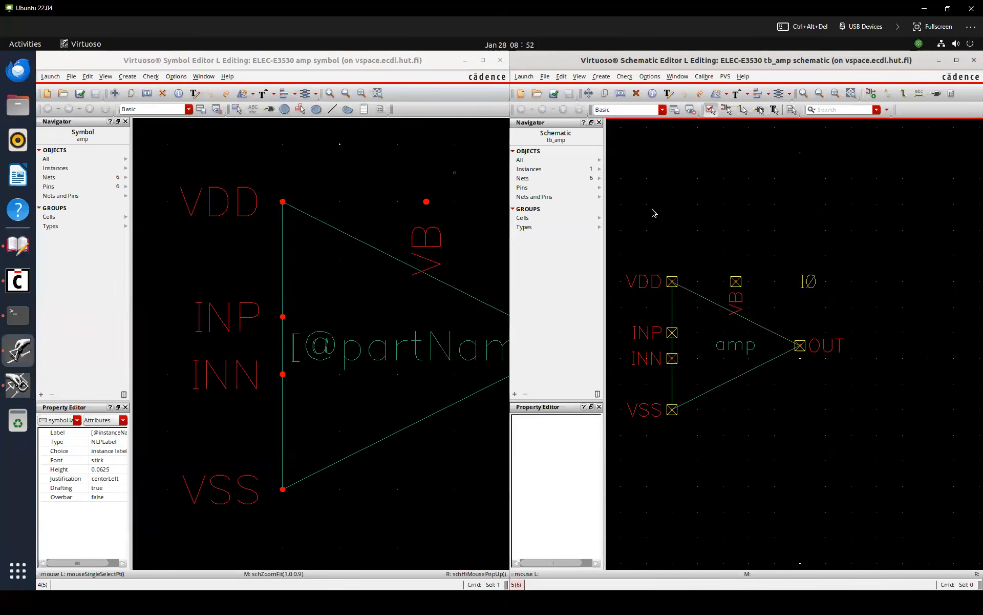
Move the whole amp symbol away from the origin in the symbol editor, then check and save it
{"action": "key", "text": "f"}
{"action": "scroll", "coordinate": [776, 330], "scroll_direction": "down", "scroll_amount": 2}
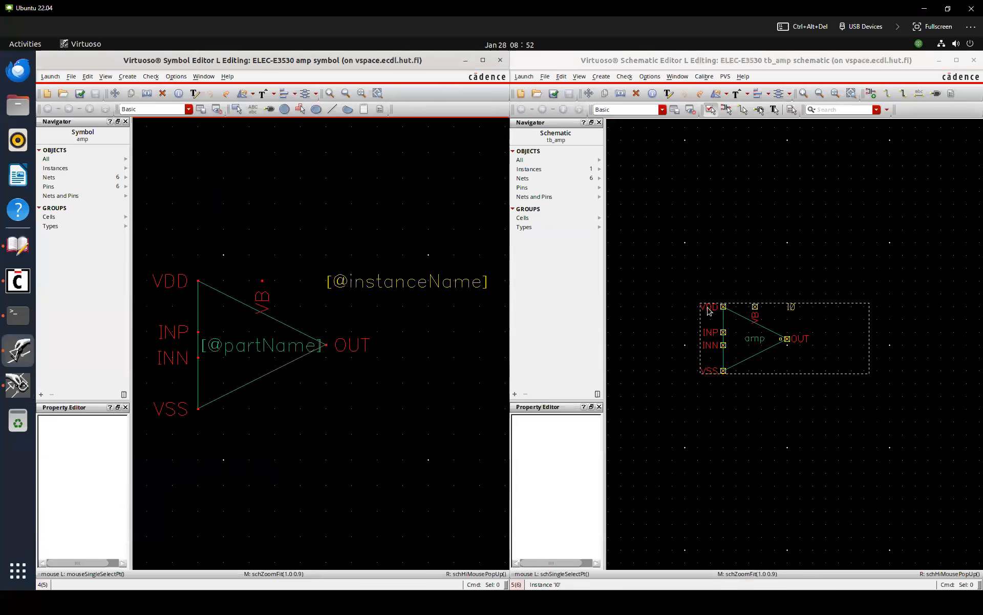
{"action": "scroll", "coordinate": [460, 225], "scroll_direction": "down", "scroll_amount": 2}
{"action": "left_click_drag", "start_coordinate": [276, 198], "coordinate": [507, 376]}
{"action": "key", "text": "s"}
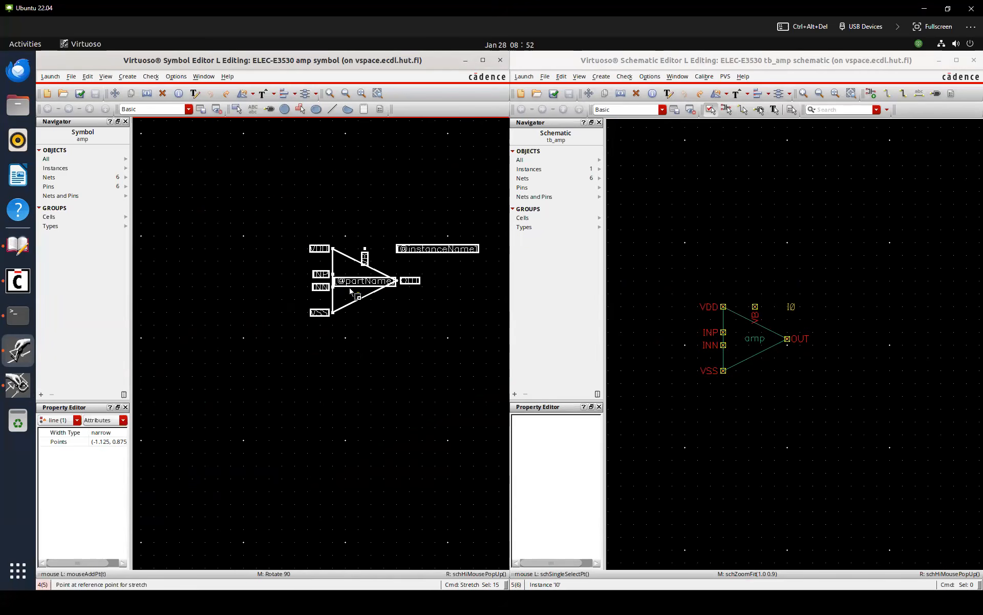
{"action": "scroll", "coordinate": [345, 287], "scroll_direction": "down", "scroll_amount": 4}
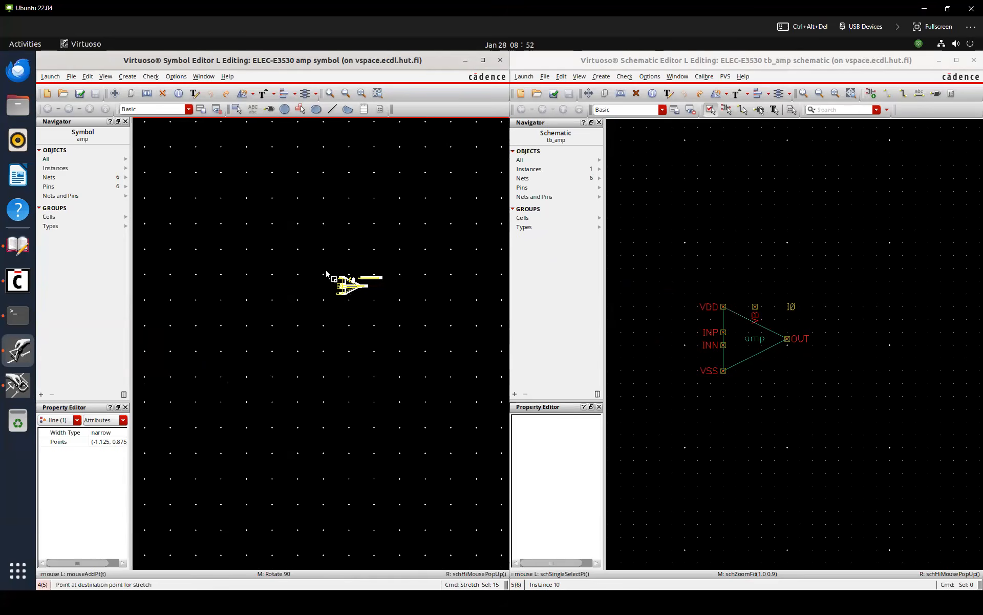
{"action": "left_click", "coordinate": [248, 200]}
{"action": "key", "text": "shift+x"}
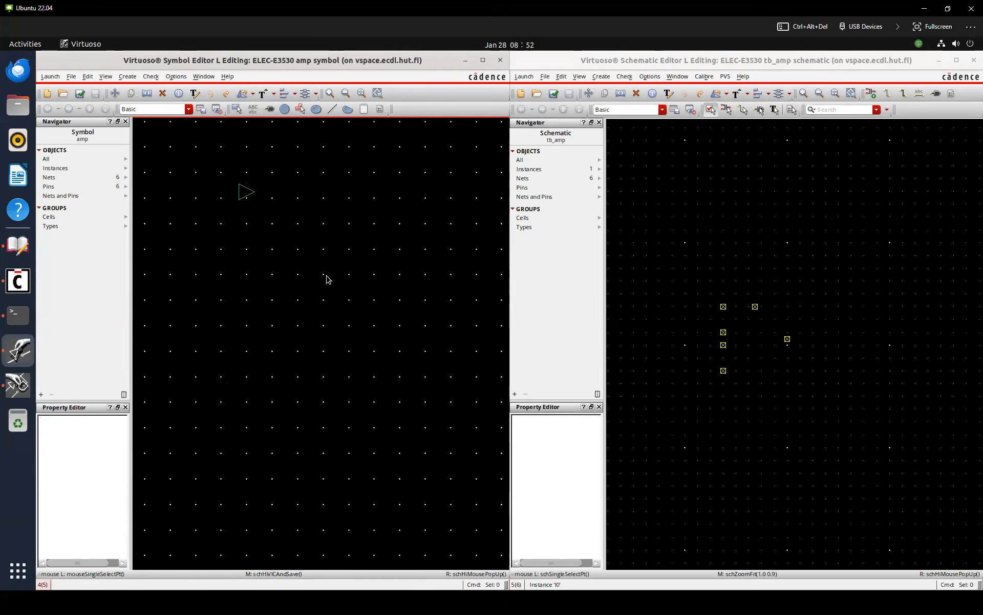
Check and save tb_amp, then preview another amp instance to examine its offset from the insertion point, without placing it
{"action": "left_click", "coordinate": [760, 257]}
{"action": "key", "text": "f"}
{"action": "key", "text": "shift+x"}
{"action": "key", "text": "Return"}
{"action": "key", "text": "i"}
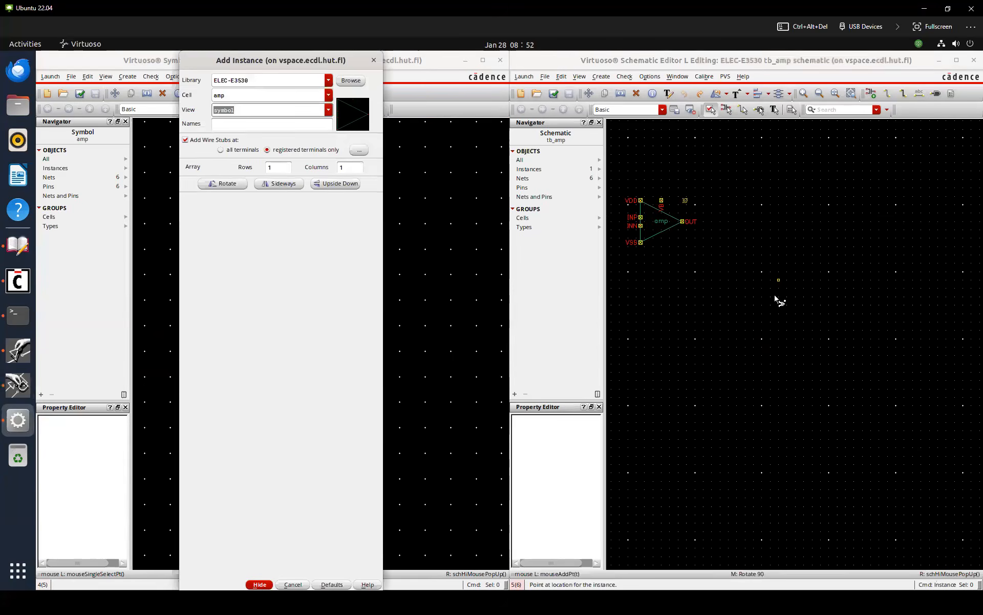
{"action": "scroll", "coordinate": [757, 311], "scroll_direction": "down", "scroll_amount": 2}
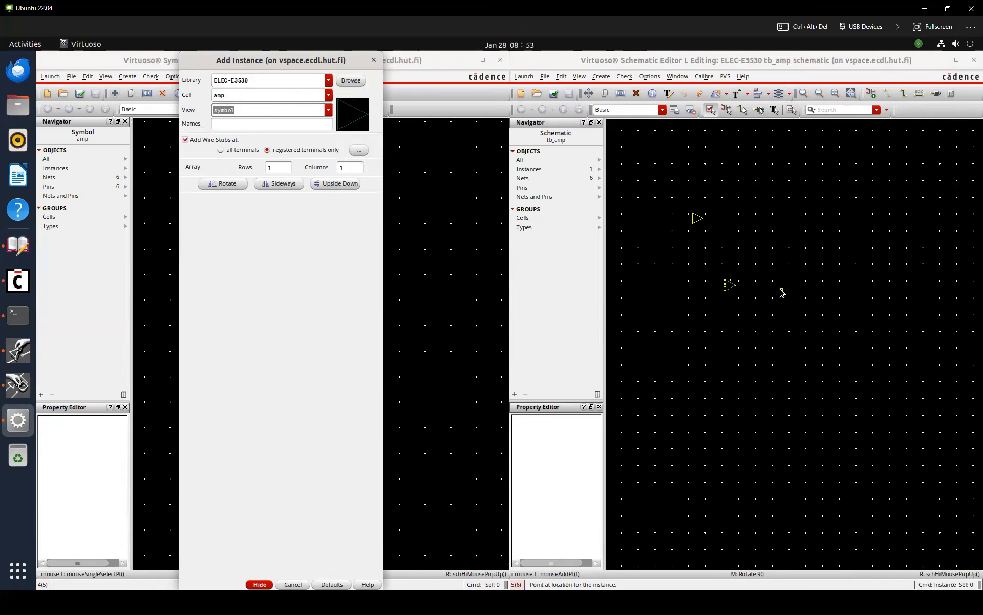
{"action": "key", "text": "Escape"}
{"action": "key", "text": "f"}
Add an automatically generated selection box to the amp symbol, then check and save it
{"action": "left_click", "coordinate": [366, 300]}
{"action": "key", "text": "f"}
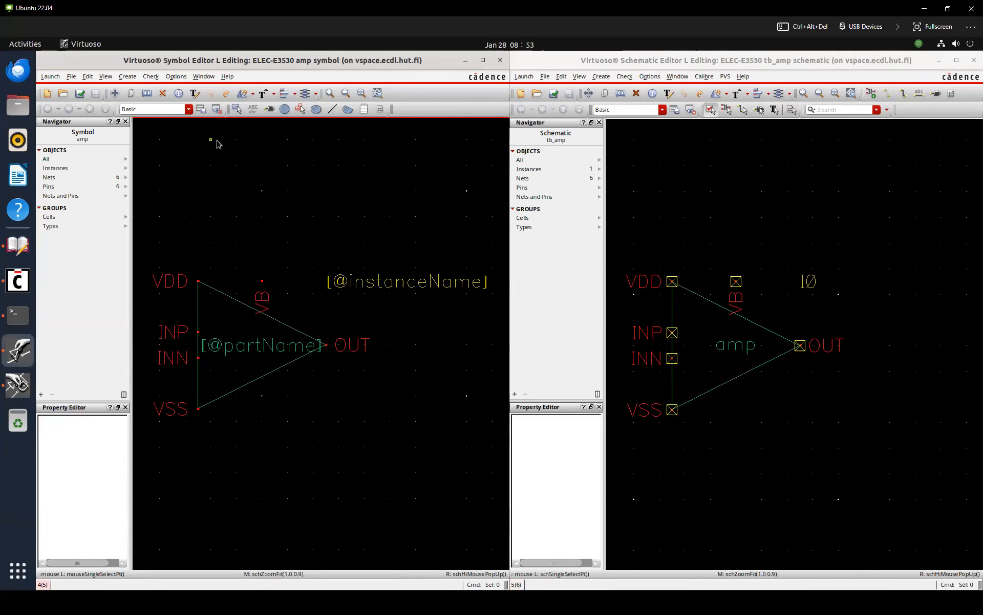
{"action": "left_click", "coordinate": [129, 77]}
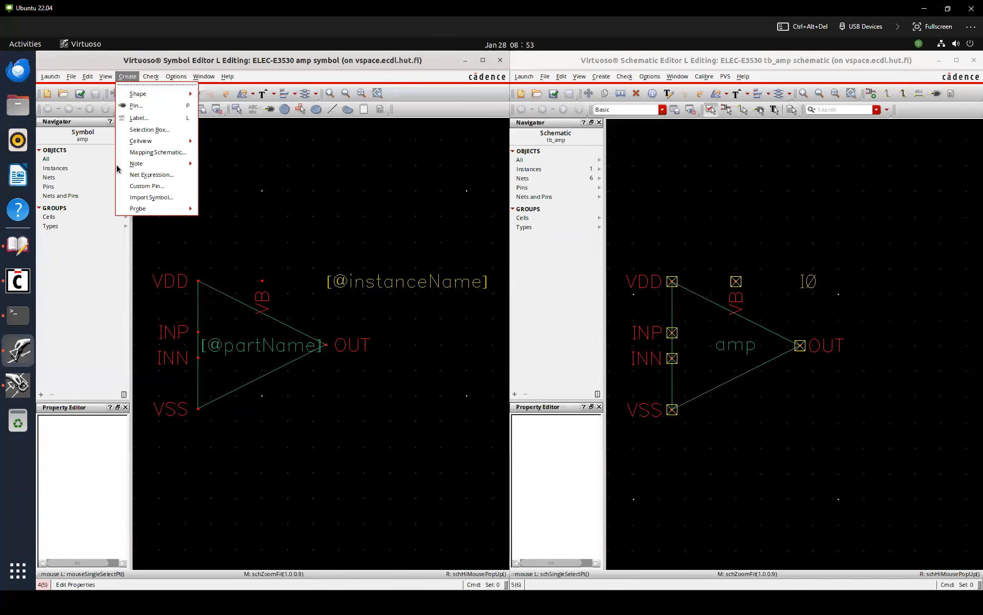
{"action": "left_click", "coordinate": [144, 130]}
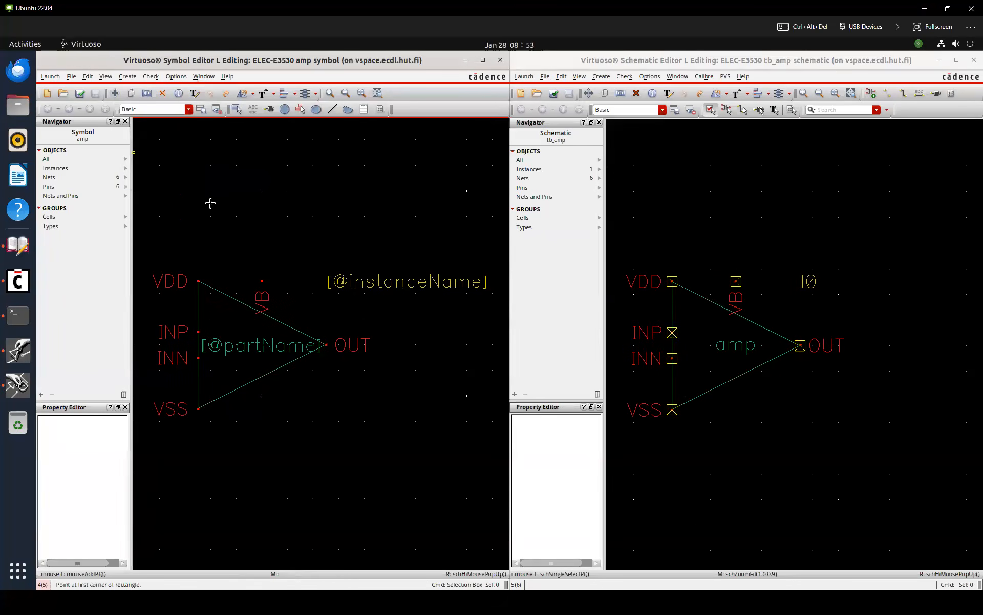
{"action": "left_click", "coordinate": [285, 136]}
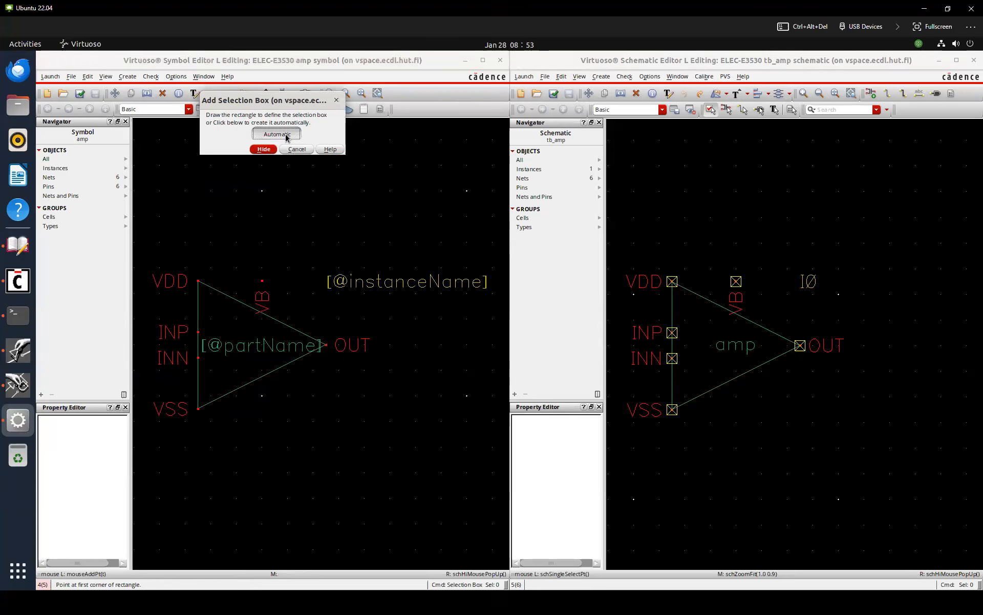
{"action": "key", "text": "shift+x"}
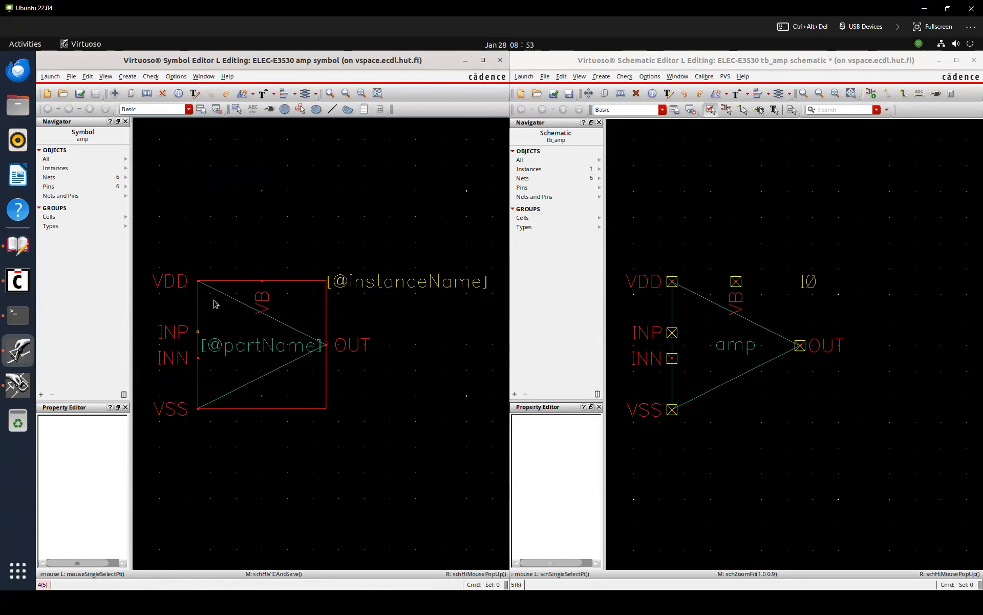
Set the amp symbol's origin at the VDD pin corner, then check and save the symbol
{"action": "left_click", "coordinate": [659, 204]}
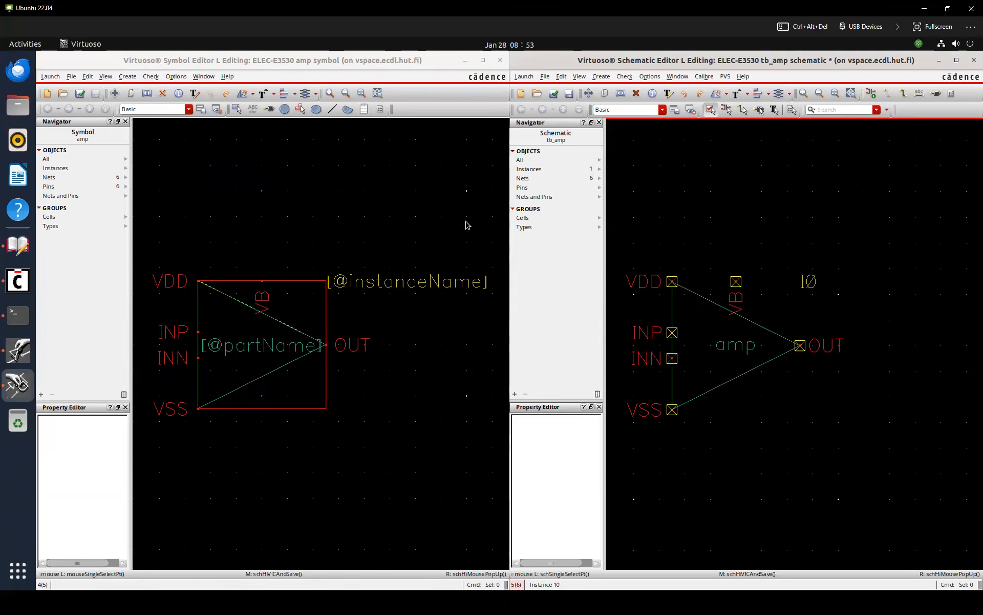
{"action": "left_click", "coordinate": [385, 182]}
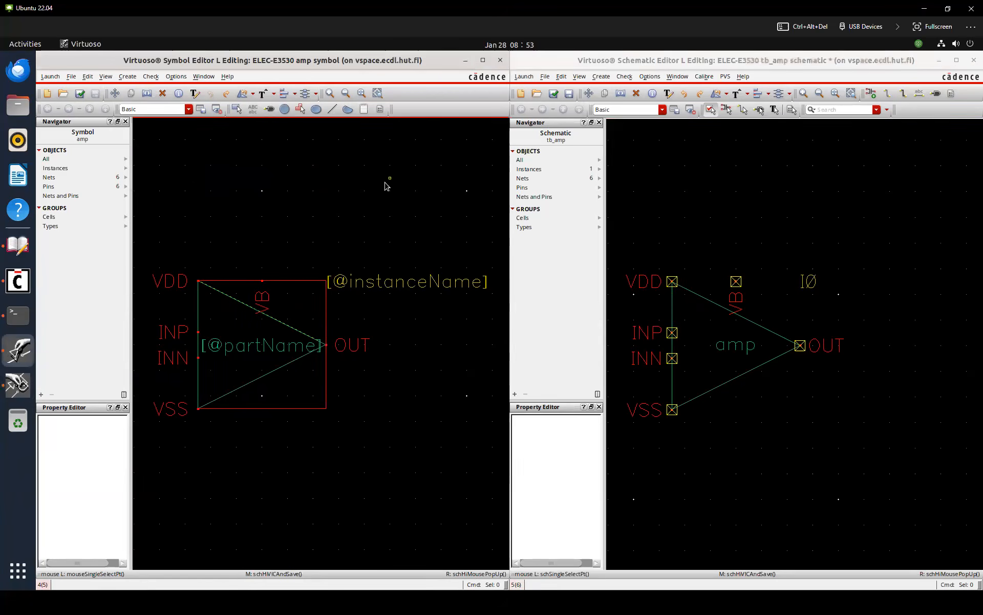
{"action": "left_click", "coordinate": [88, 77]}
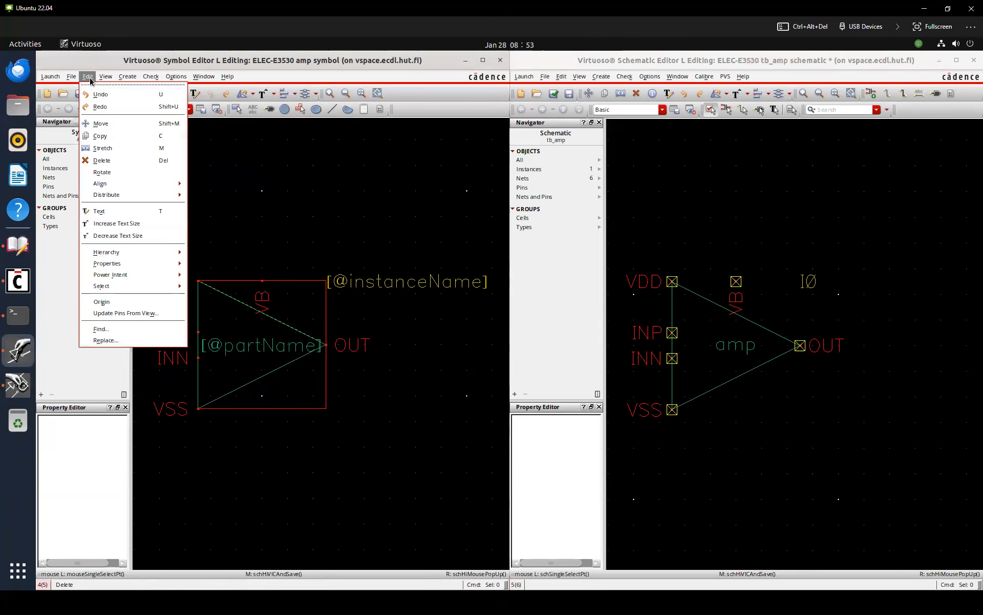
{"action": "left_click", "coordinate": [97, 302]}
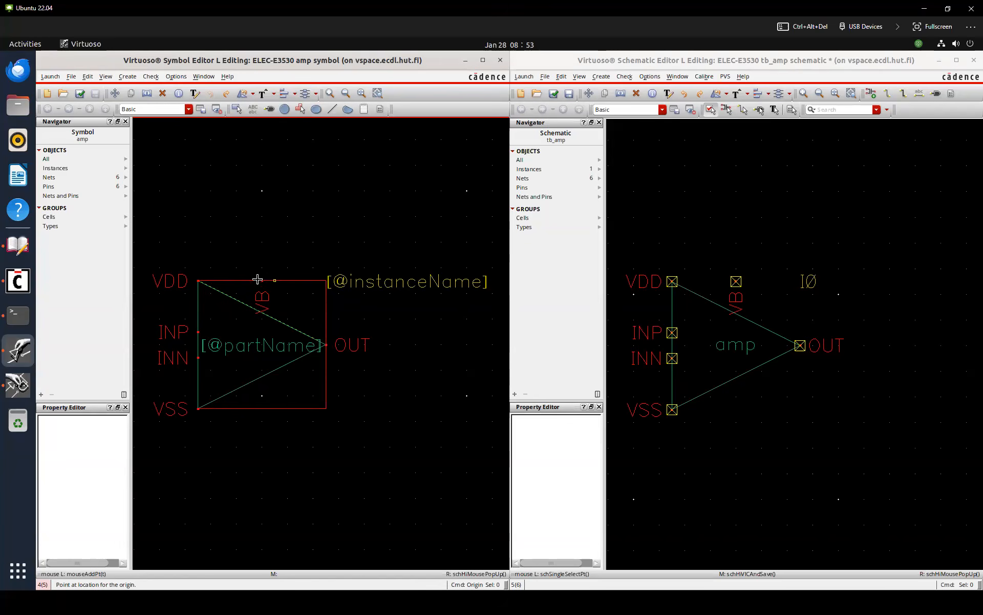
{"action": "left_click", "coordinate": [198, 278]}
{"action": "key", "text": "f"}
{"action": "key", "text": "shift+x"}
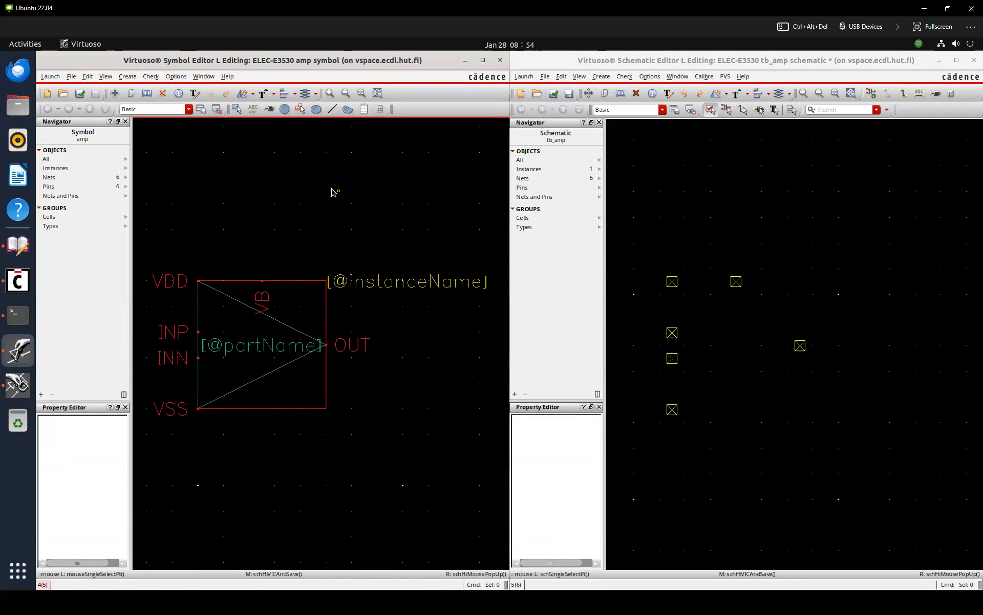
Check and save the tb_amp schematic with the updated amp symbol
{"action": "left_click", "coordinate": [687, 204]}
{"action": "key", "text": "Return"}
{"action": "scroll", "coordinate": [764, 226], "scroll_direction": "down", "scroll_amount": 1}
{"action": "scroll", "coordinate": [766, 227], "scroll_direction": "down", "scroll_amount": 1}
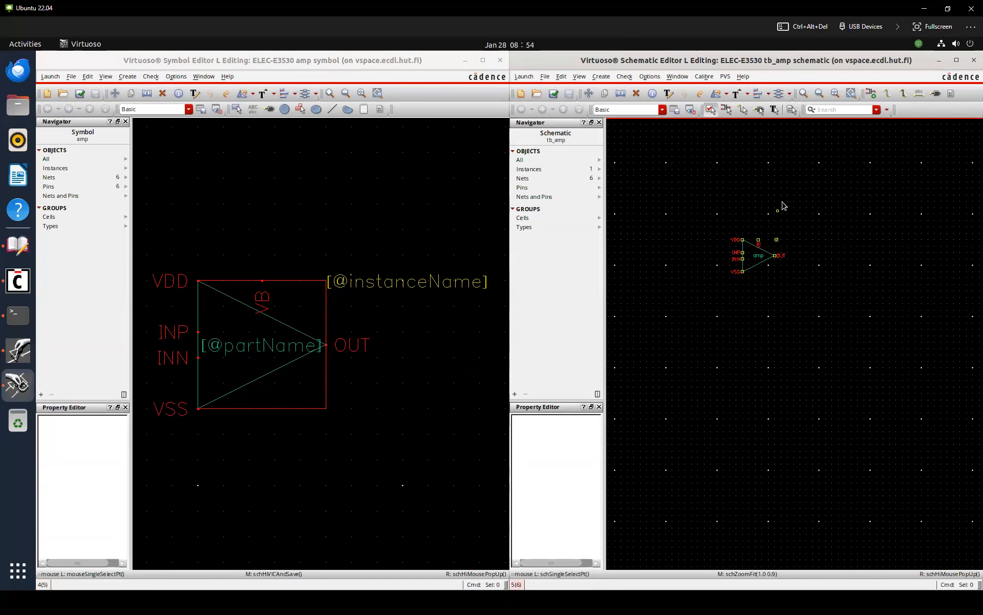
Place a trial second amp instance up and left of the existing one, then undo the placement
{"action": "key", "text": "i"}
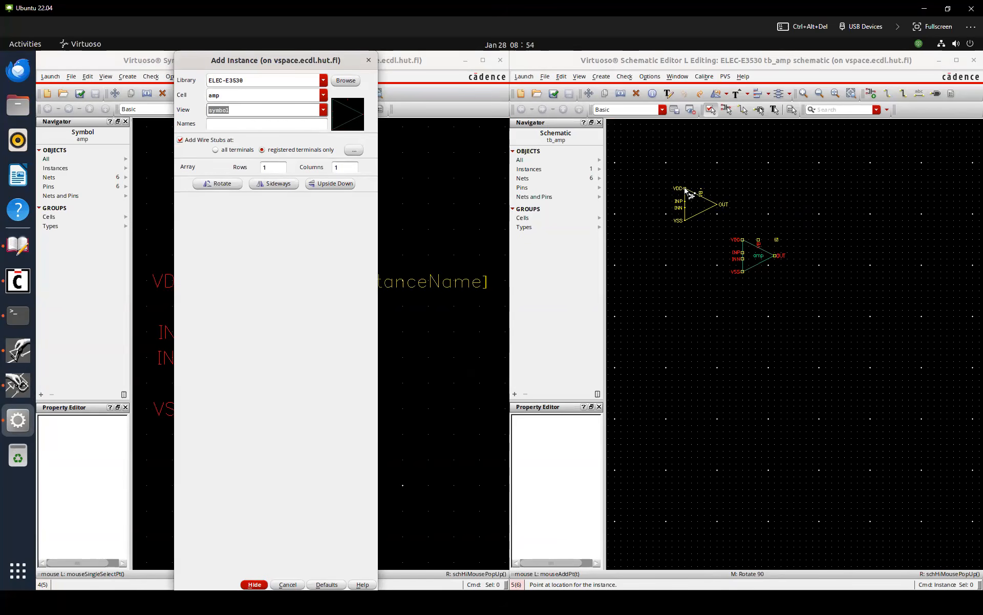
{"action": "left_click", "coordinate": [687, 191]}
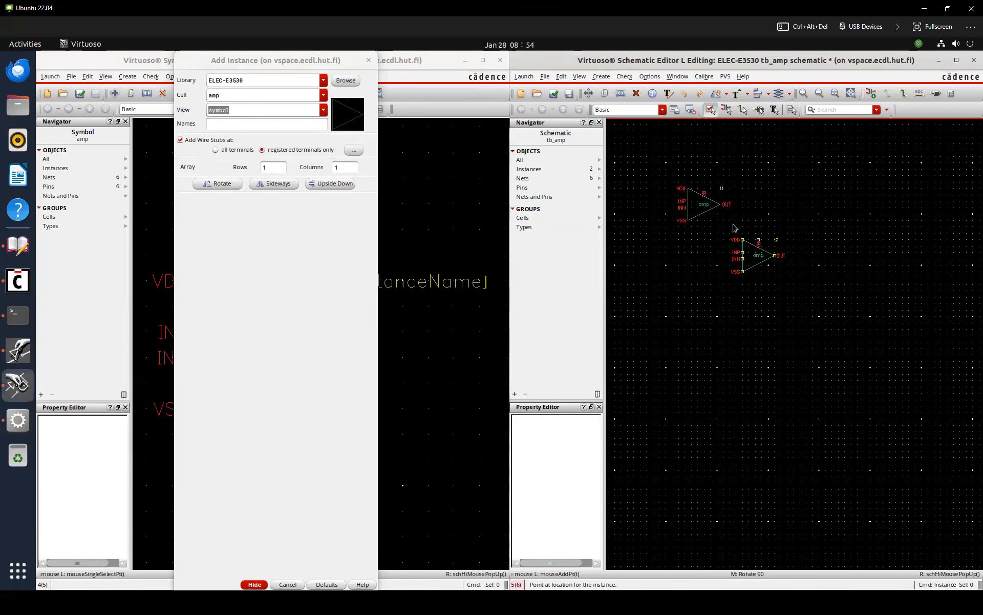
{"action": "key", "text": "Escape"}
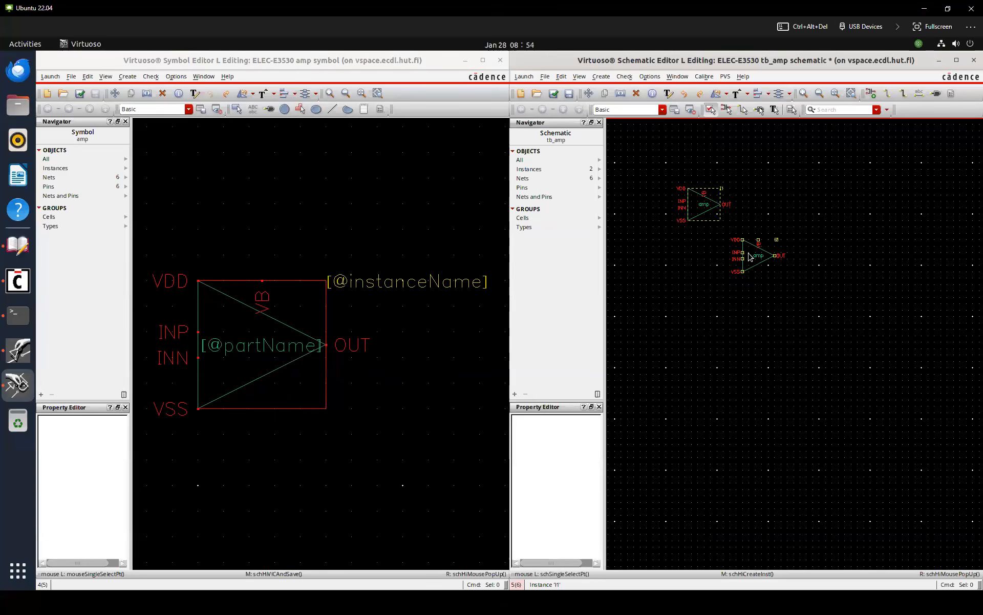
{"action": "key", "text": "u"}
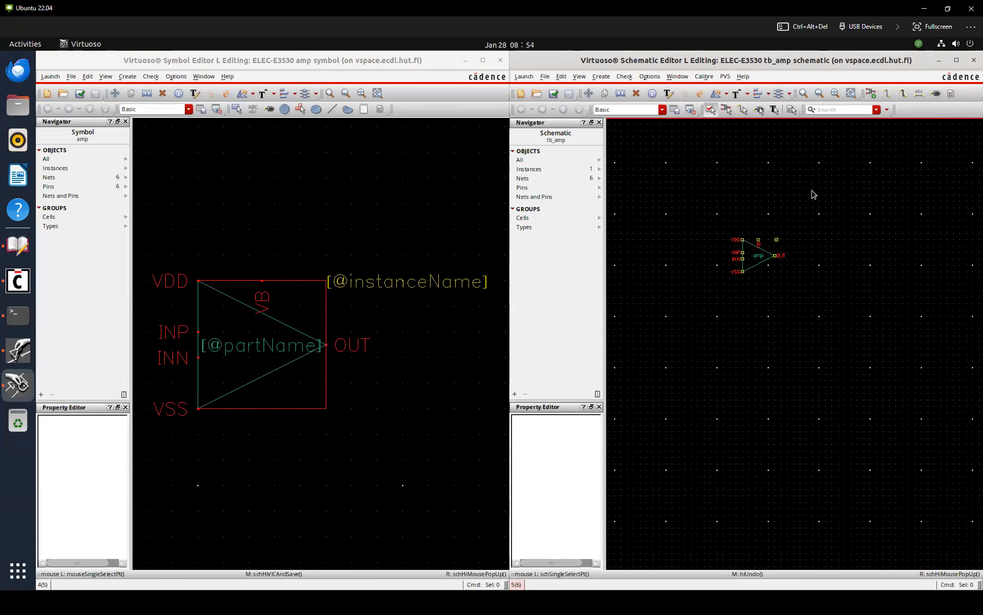
{"action": "key", "text": "f"}
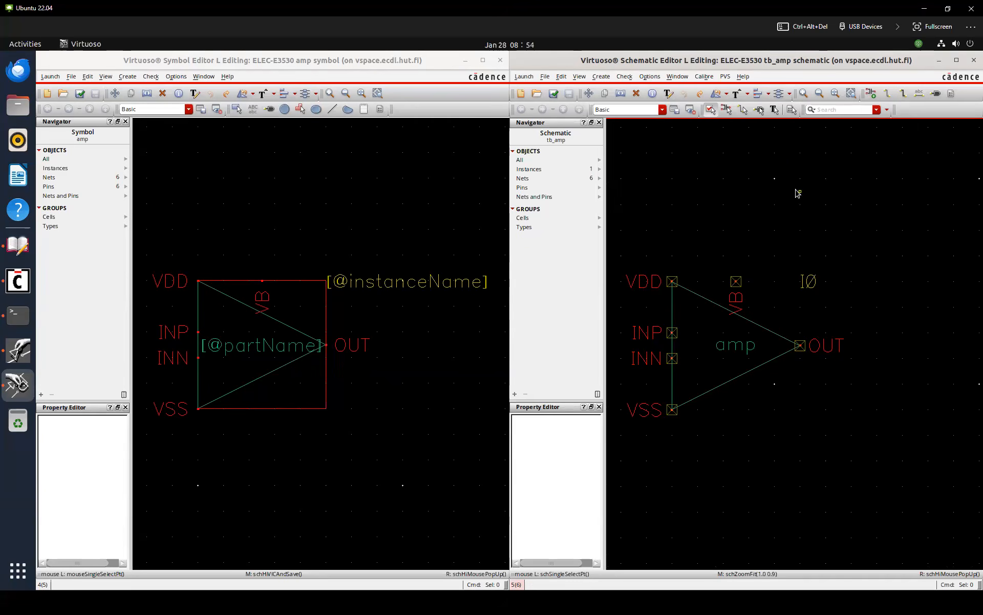
{"action": "scroll", "coordinate": [797, 193], "scroll_direction": "down", "scroll_amount": 2, "text": "ctrl"}
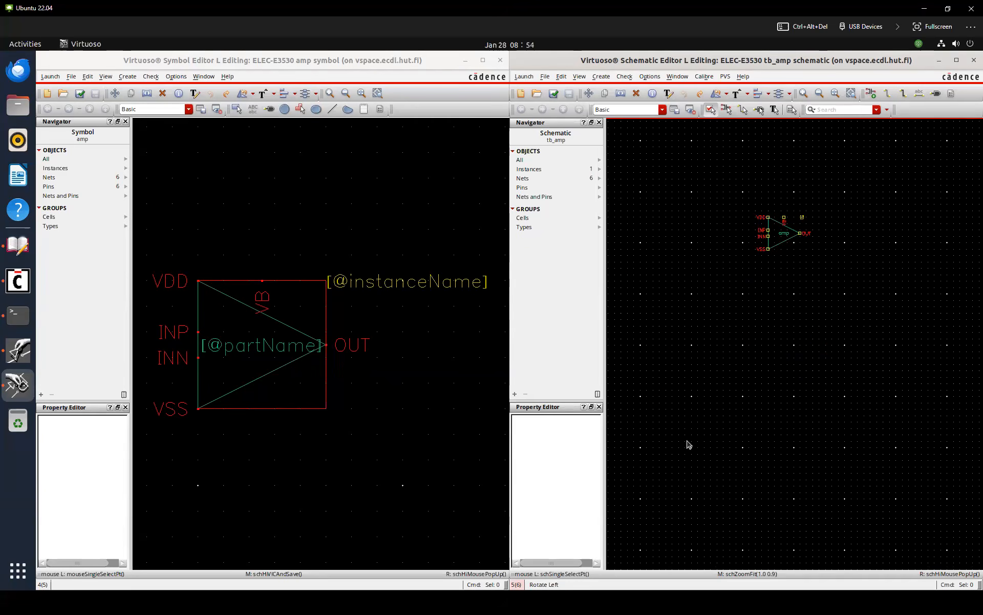
Switch to the Word student report and examine the Final Specification Summary table, then return to the tb_amp schematic
{"action": "key", "text": "super"}
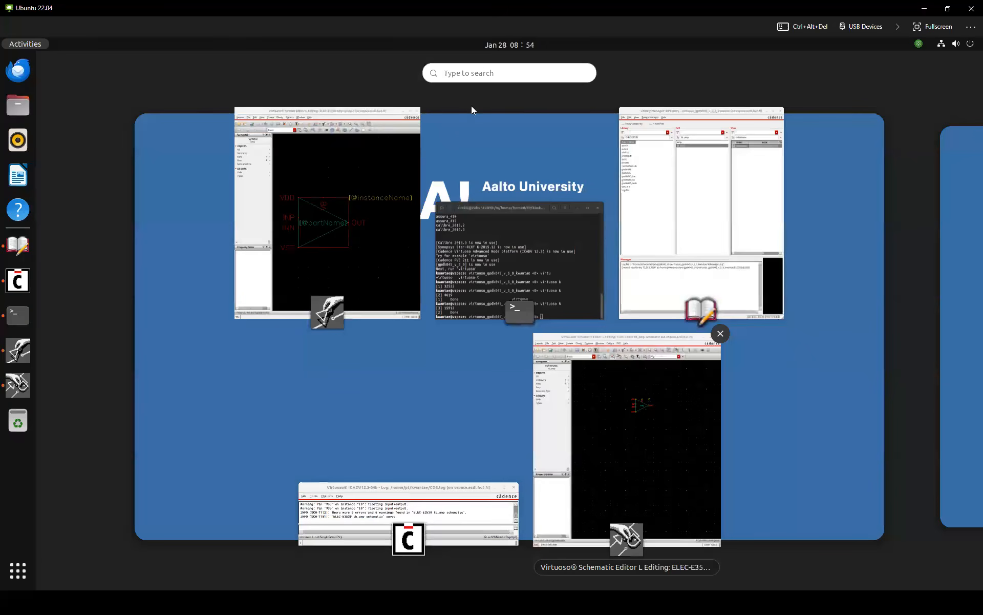
{"action": "key", "text": "super"}
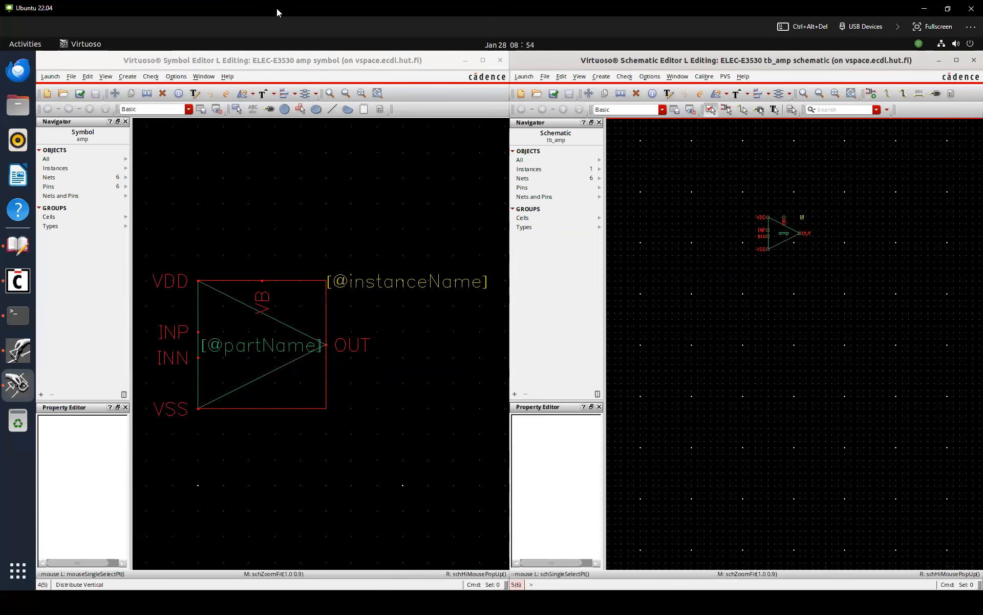
{"action": "key", "text": "super"}
{"action": "left_click", "coordinate": [667, 599]}
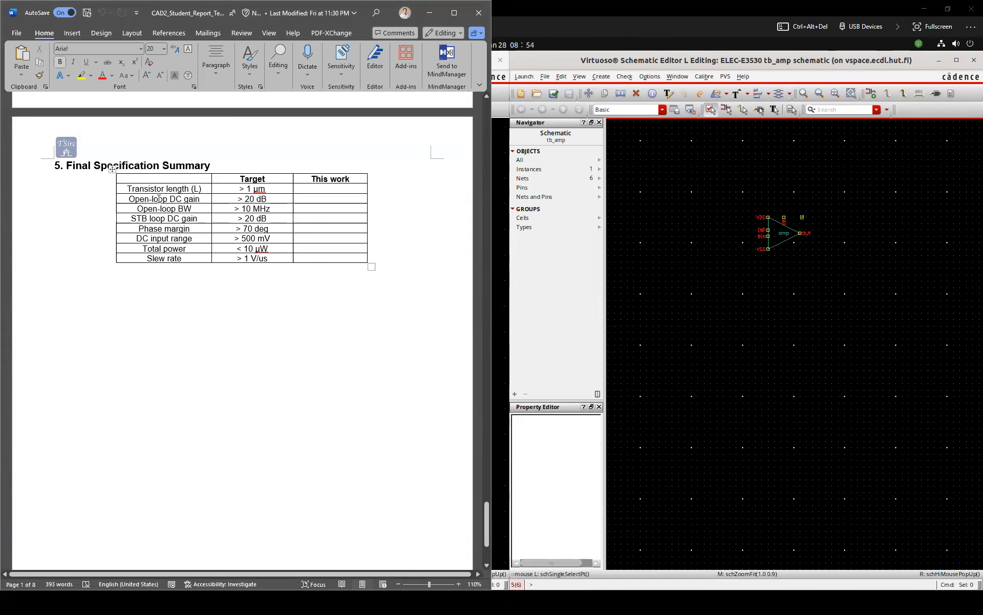
{"action": "left_click", "coordinate": [684, 258]}
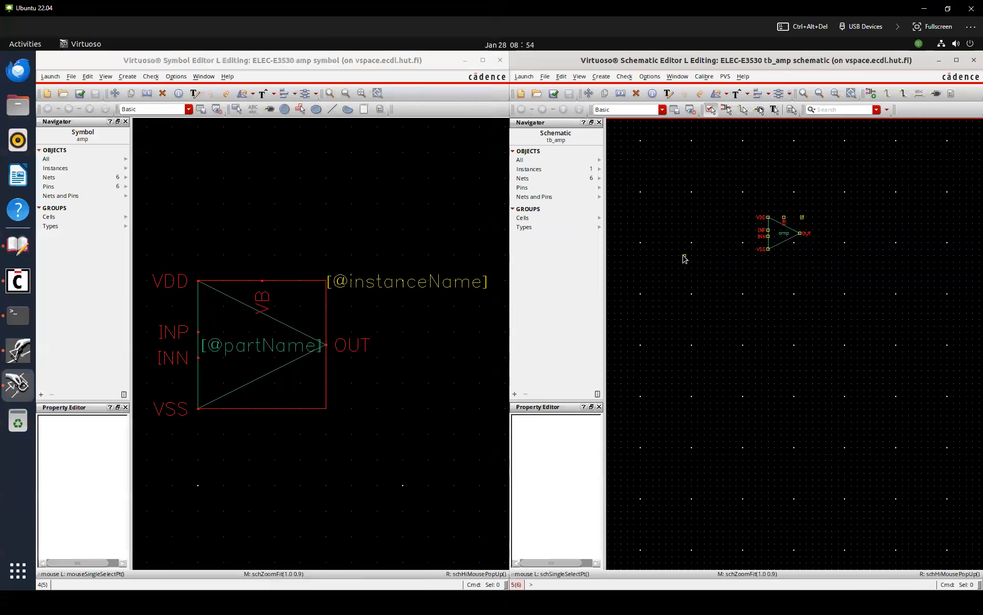
Close the amp symbol editor and maximize the tb_amp schematic window
{"action": "left_click", "coordinate": [457, 71]}
{"action": "left_click", "coordinate": [499, 61]}
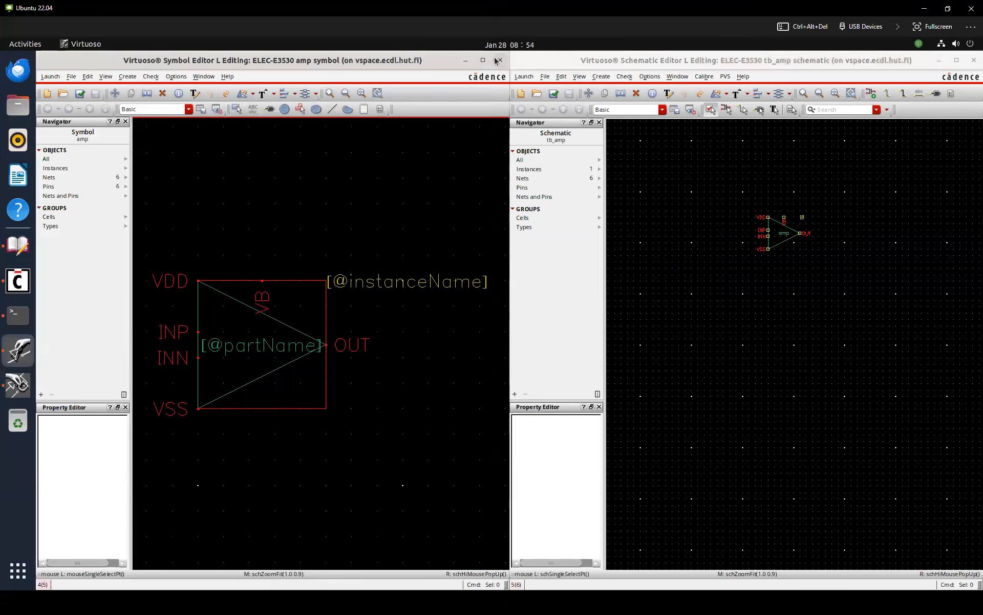
{"action": "left_click", "coordinate": [956, 60]}
{"action": "scroll", "coordinate": [731, 222], "scroll_direction": "up", "scroll_amount": 3, "text": "ctrl"}
{"action": "scroll", "coordinate": [732, 222], "scroll_direction": "left", "scroll_amount": 1, "text": "shift"}
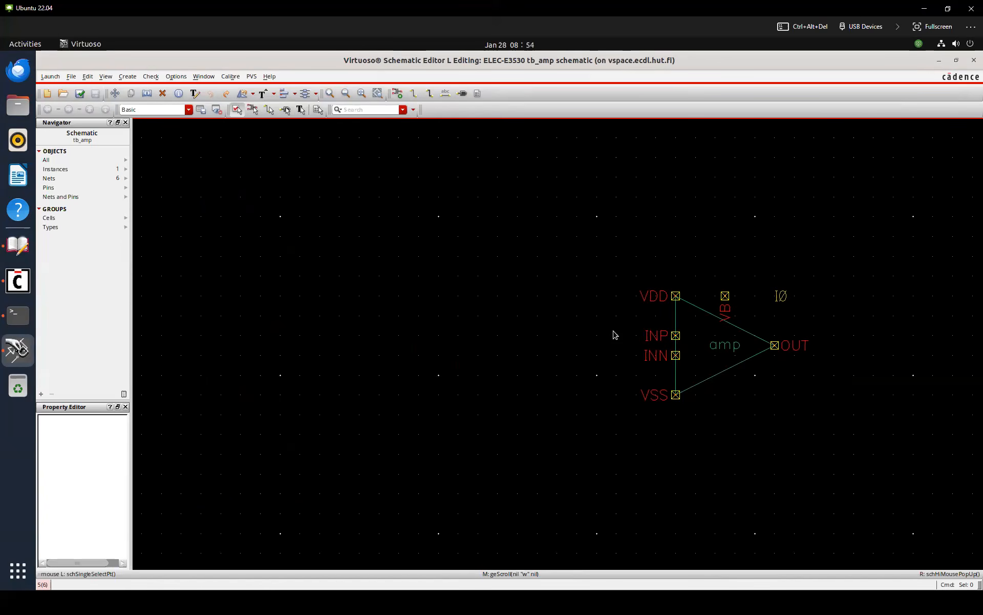
Place a vdc source from analogLib with DC voltage 0 left of the amp, and delete its MINUS wire stub
{"action": "key", "text": "i"}
{"action": "key", "text": "shift+Tab"}
{"action": "key", "text": "shift+Tab"}
{"action": "type", "text": "analogLib"}
{"action": "key", "text": "Tab"}
{"action": "type", "text": "vd"}
{"action": "key", "text": "Tab"}
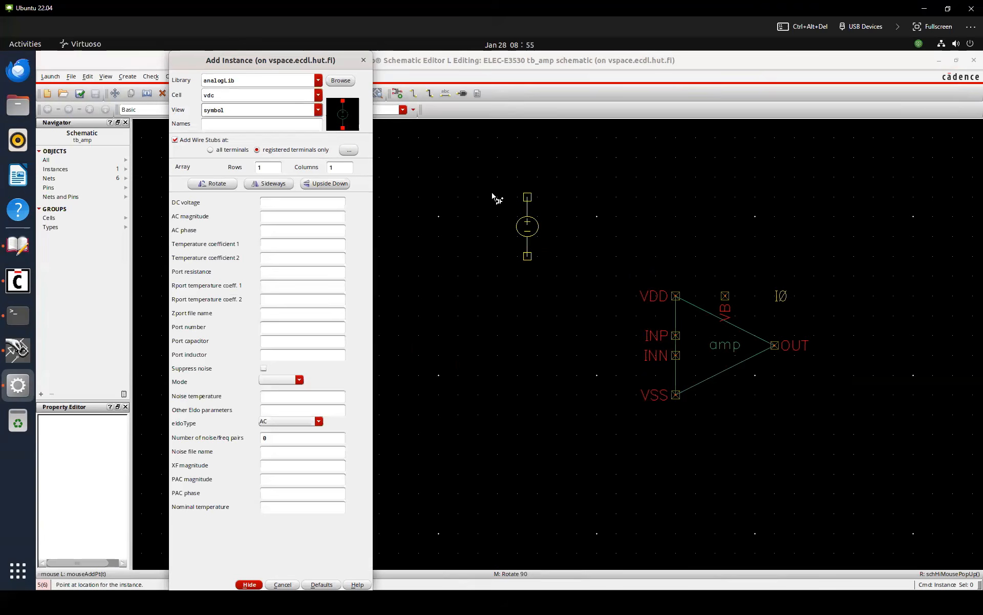
{"action": "left_click", "coordinate": [323, 205]}
{"action": "type", "text": "0"}
{"action": "key", "text": "Tab"}
{"action": "left_click", "coordinate": [476, 220]}
{"action": "key", "text": "Escape"}
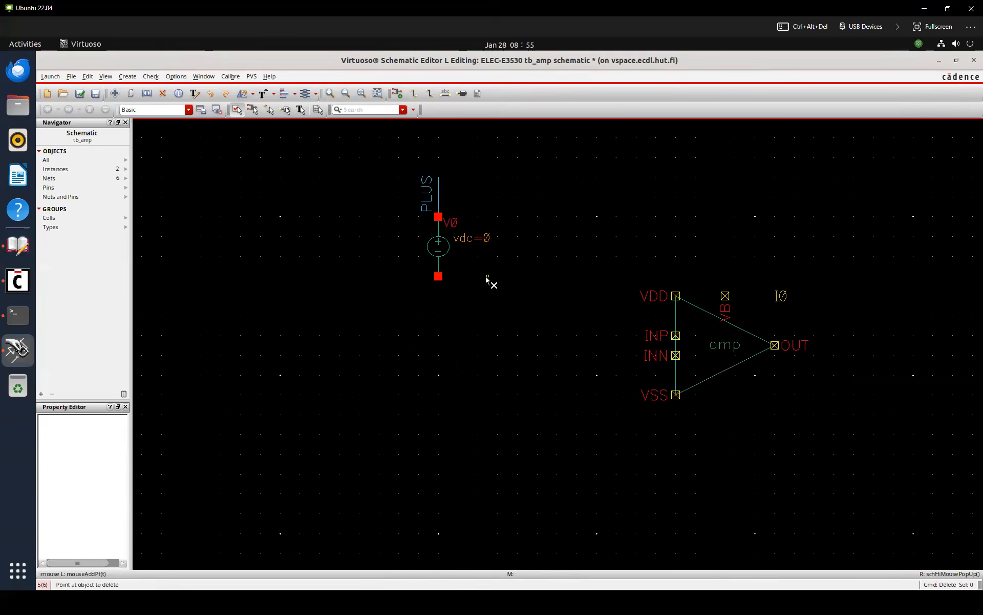
Place a gnd symbol on the source's negative terminal and rename its PLUS wire label to VSS
{"action": "key", "text": "i"}
{"action": "left_click", "coordinate": [230, 95]}
{"action": "double_click", "coordinate": [229, 96]}
{"action": "type", "text": "gnd"}
{"action": "key", "text": "Tab"}
{"action": "left_click", "coordinate": [438, 279]}
{"action": "key", "text": "Escape"}
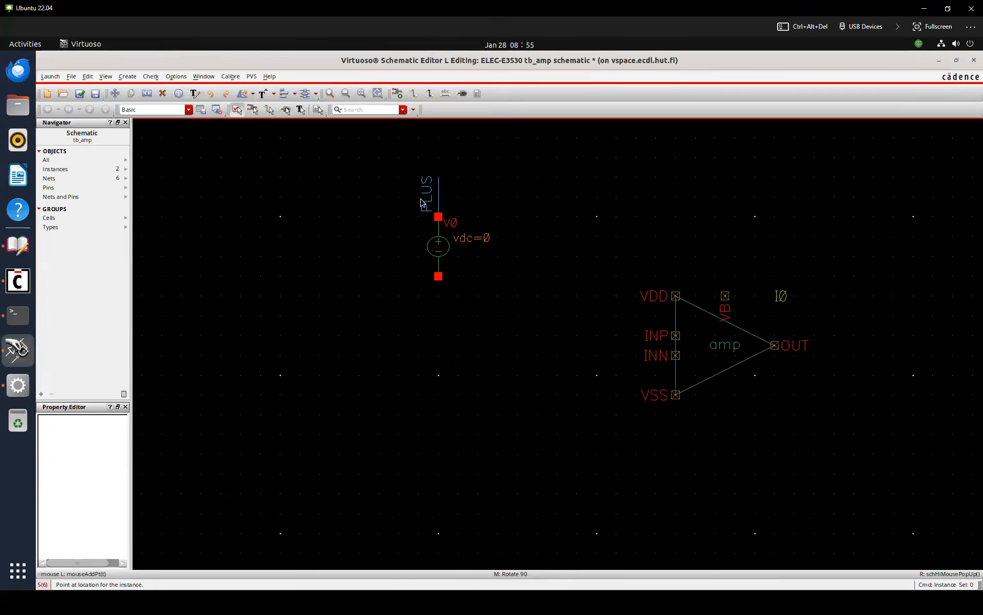
{"action": "left_click", "coordinate": [427, 198]}
Copy the vdc source with its VSS-labelled wire to the right and add a wire stub at the copy's negative terminal
{"action": "left_click_drag", "start_coordinate": [495, 155], "coordinate": [378, 310]}
{"action": "key", "text": "c"}
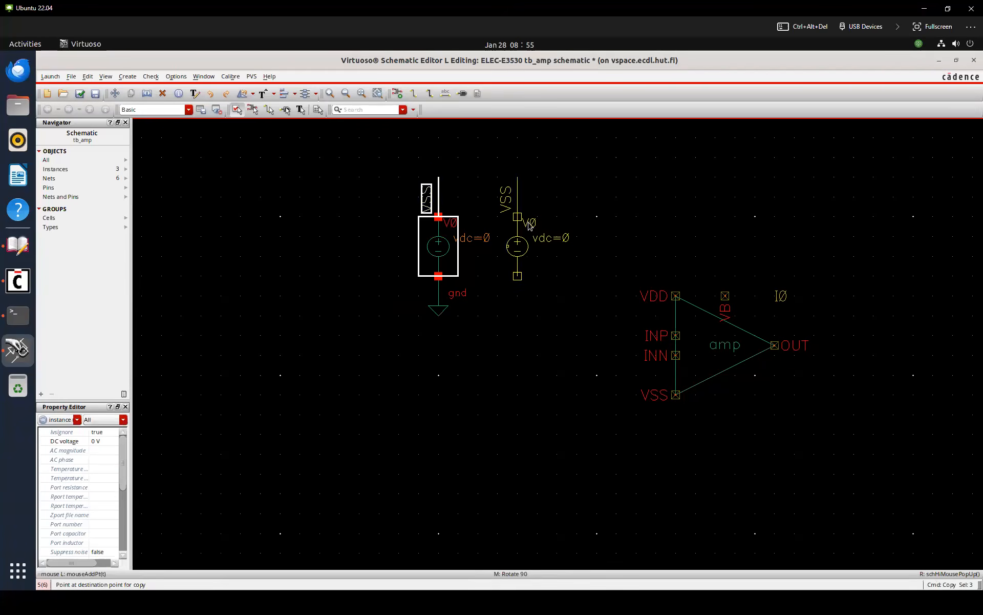
{"action": "left_click", "coordinate": [529, 226]}
{"action": "left_click", "coordinate": [521, 251]}
{"action": "key", "text": "space"}
Rename the upper wire label of the copied source to VDD
{"action": "double_click", "coordinate": [504, 201]}
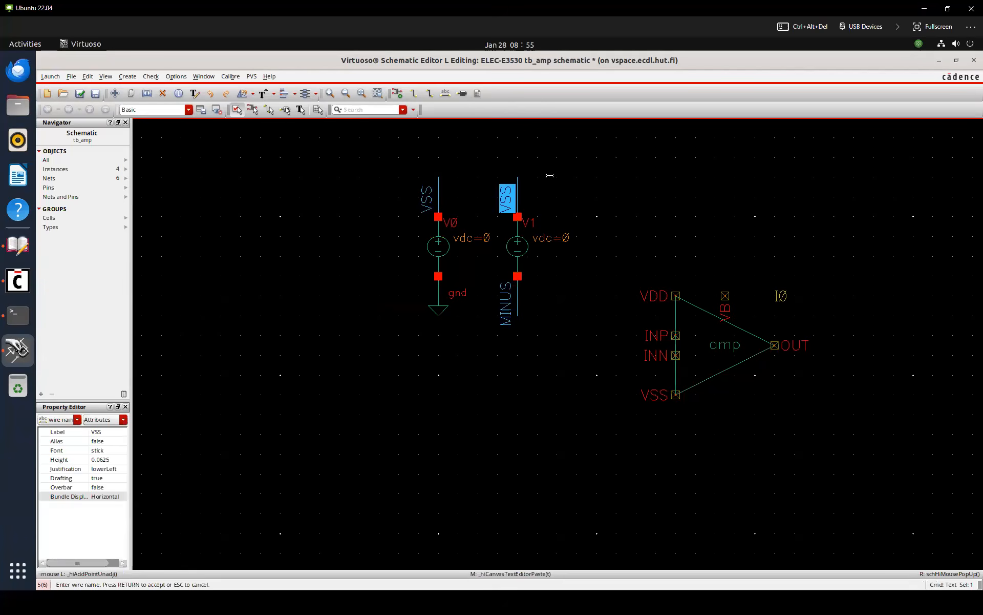
{"action": "type", "text": "VDD"}
{"action": "key", "text": "Return"}
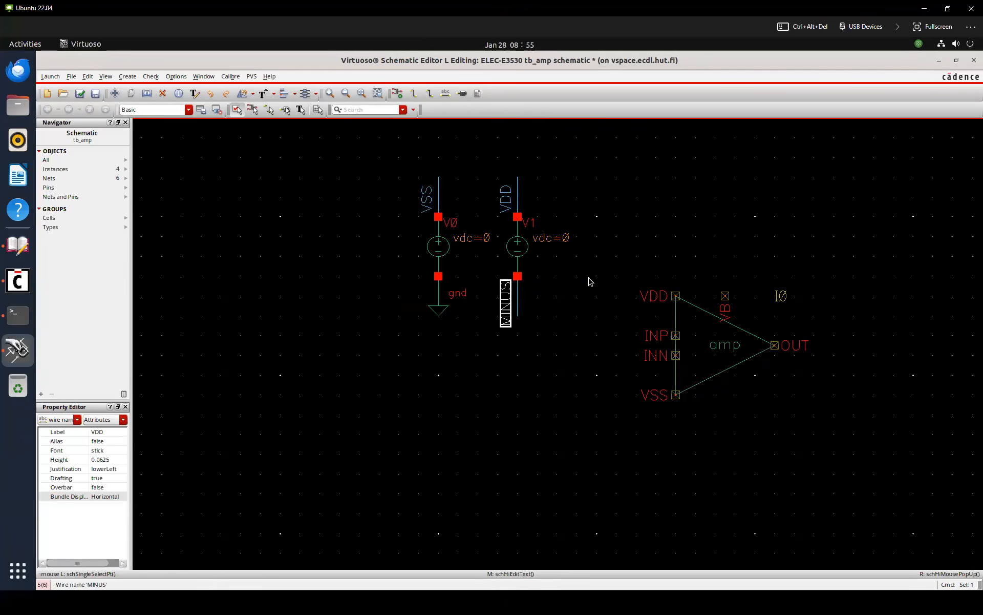
Rename the MINUS wire label below the VDD source to VSS
{"action": "type", "text": "VSS\\"}
{"action": "key", "text": "Return"}
{"action": "key", "text": "Right"}
{"action": "key", "text": "BackSpace"}
{"action": "key", "text": "Return"}
Set the DC voltage of the vdc source between the VDD and VSS labels to 1
{"action": "left_click", "coordinate": [547, 245]}
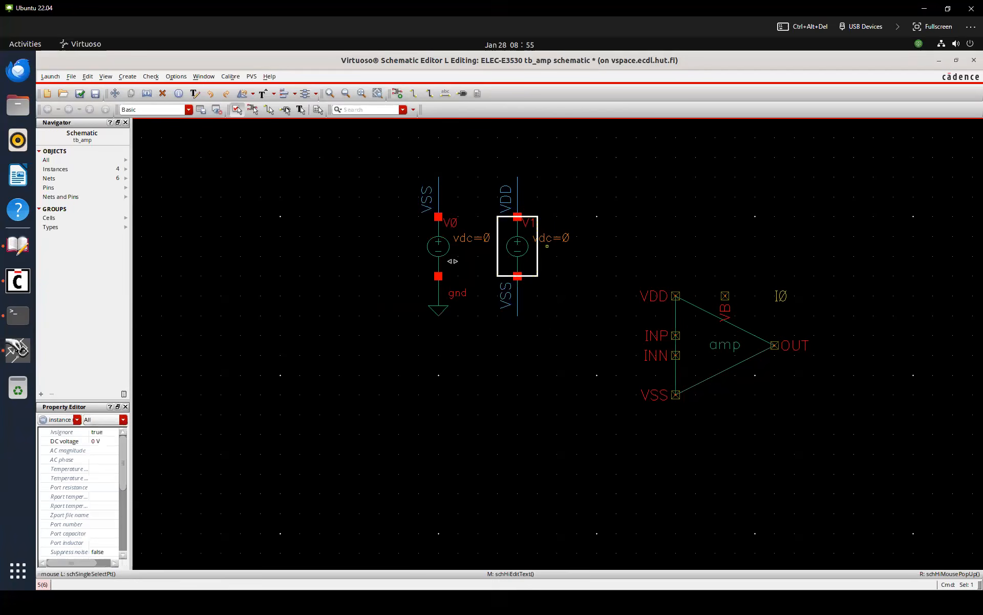
{"action": "key", "text": "q"}
{"action": "left_click_drag", "start_coordinate": [316, 270], "coordinate": [266, 277]}
{"action": "type", "text": "1"}
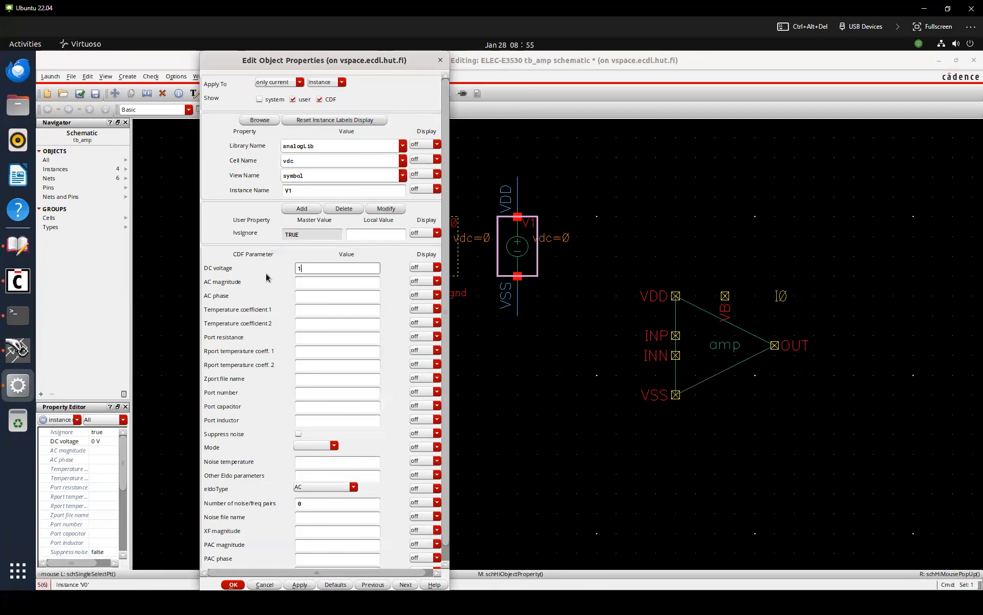
{"action": "key", "text": "Return"}
{"action": "left_click", "coordinate": [572, 198]}
Copy the source's VDD-labelled wire, rotated to horizontal, onto the amp's VDD pin
{"action": "key", "text": "c"}
{"action": "left_click", "coordinate": [516, 194]}
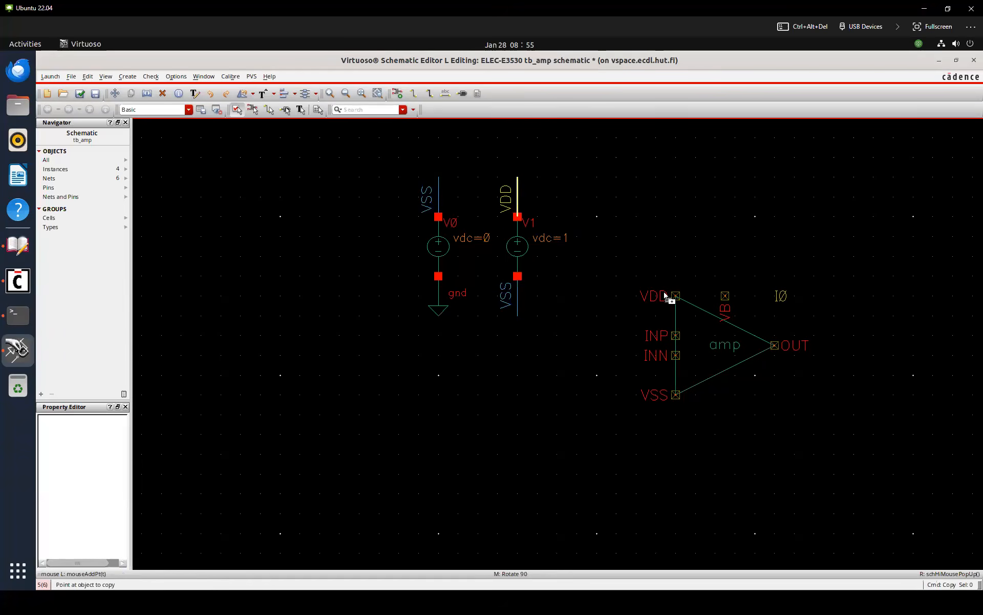
{"action": "key", "text": "r"}
{"action": "key", "text": "ctrl+r"}
{"action": "left_click", "coordinate": [664, 296]}
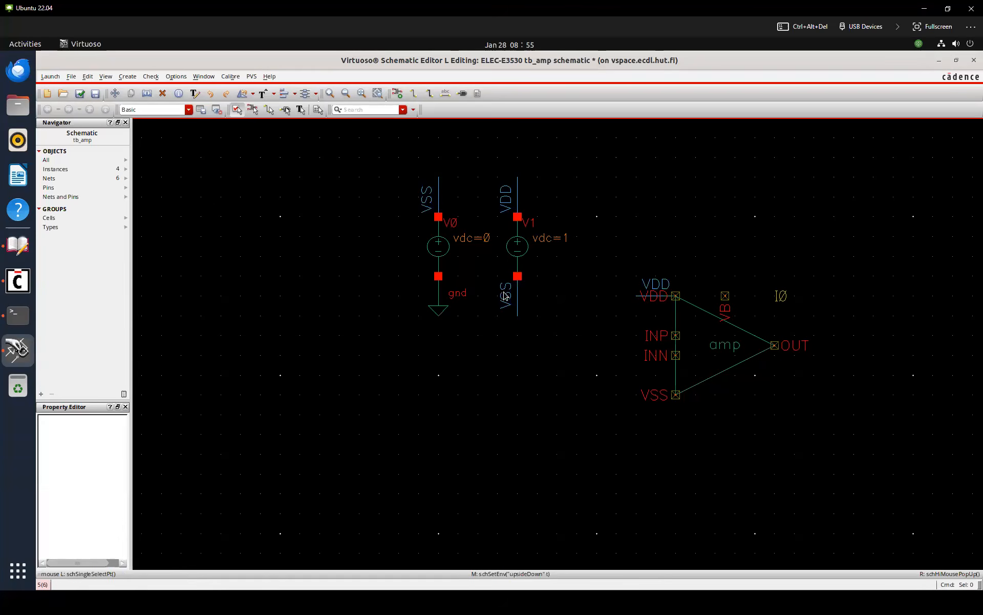
Copy the VSS-labelled wire, rotated to horizontal, onto the amp's VSS pin, and check and save the schematic
{"action": "key", "text": "c"}
{"action": "left_click", "coordinate": [517, 310]}
{"action": "key", "text": "r"}
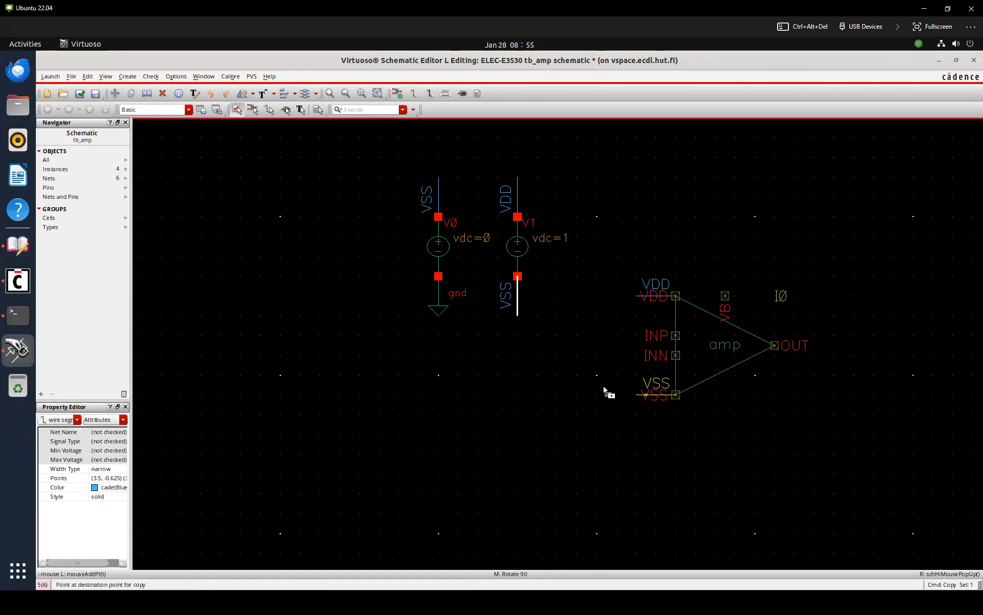
{"action": "left_click", "coordinate": [646, 395]}
{"action": "key", "text": "shift+x"}
{"action": "key", "text": "Right"}
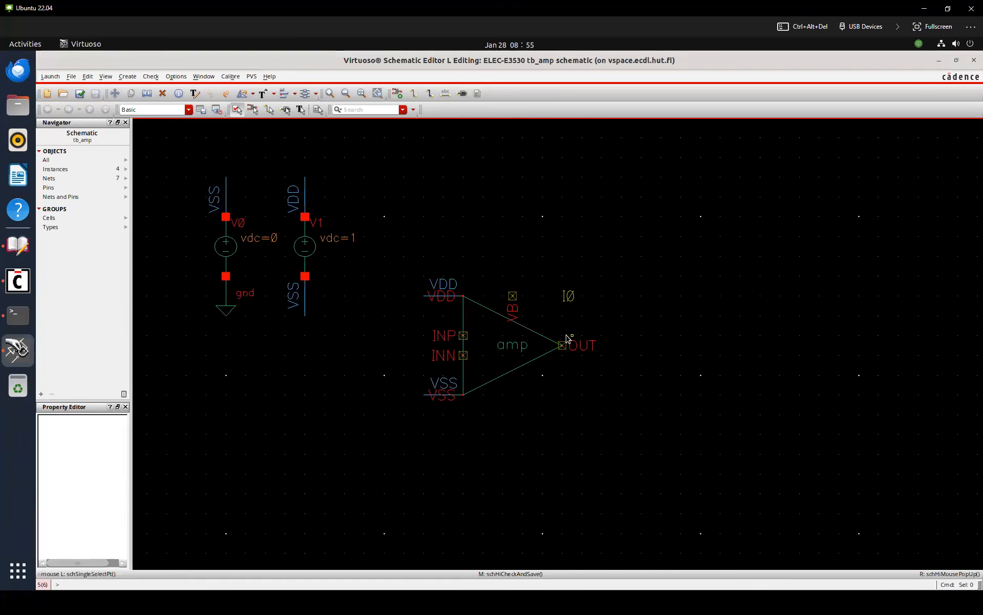
Place an ideal_balun symbol from analogLib above and to the right of the amp
{"action": "key", "text": "i"}
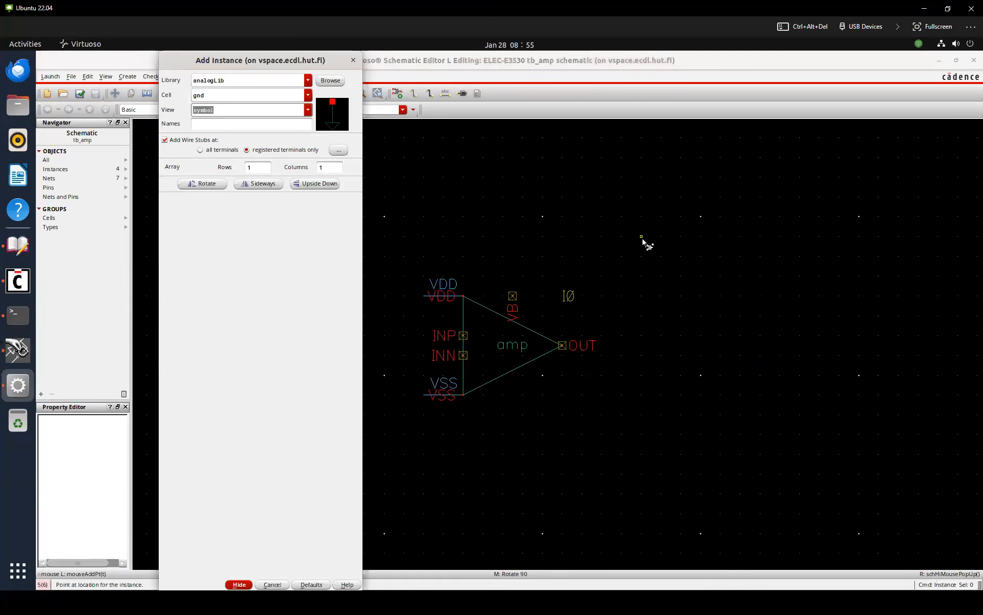
{"action": "key", "text": "shift+Tab"}
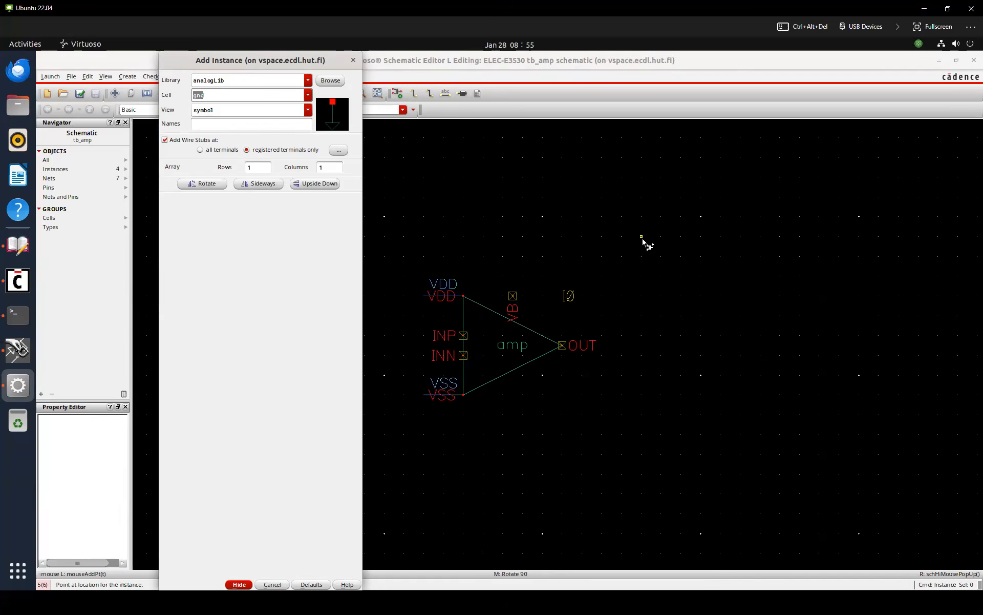
{"action": "type", "text": "ideal_balun"}
{"action": "key", "text": "Tab"}
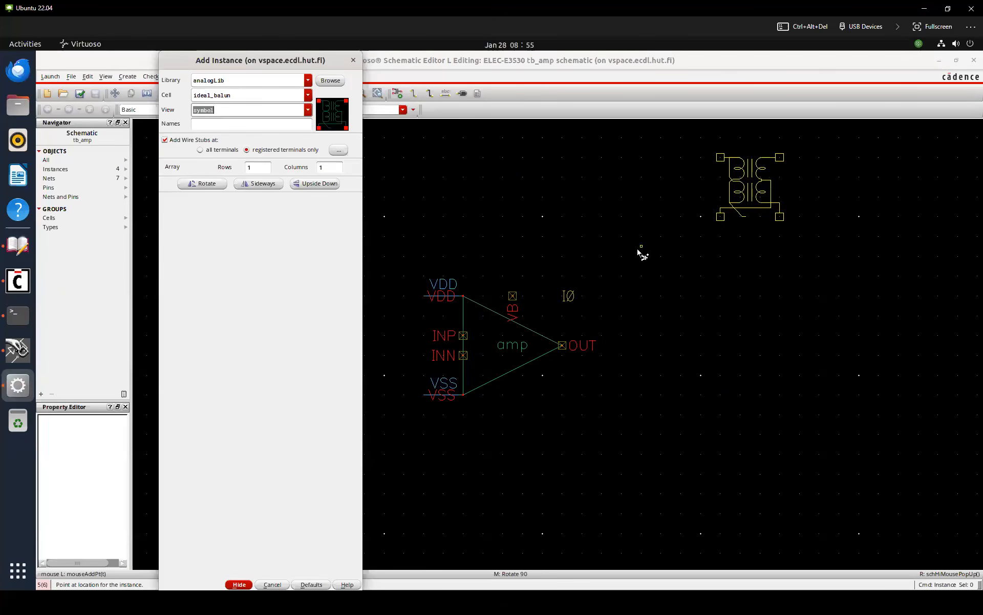
{"action": "left_click", "coordinate": [698, 277]}
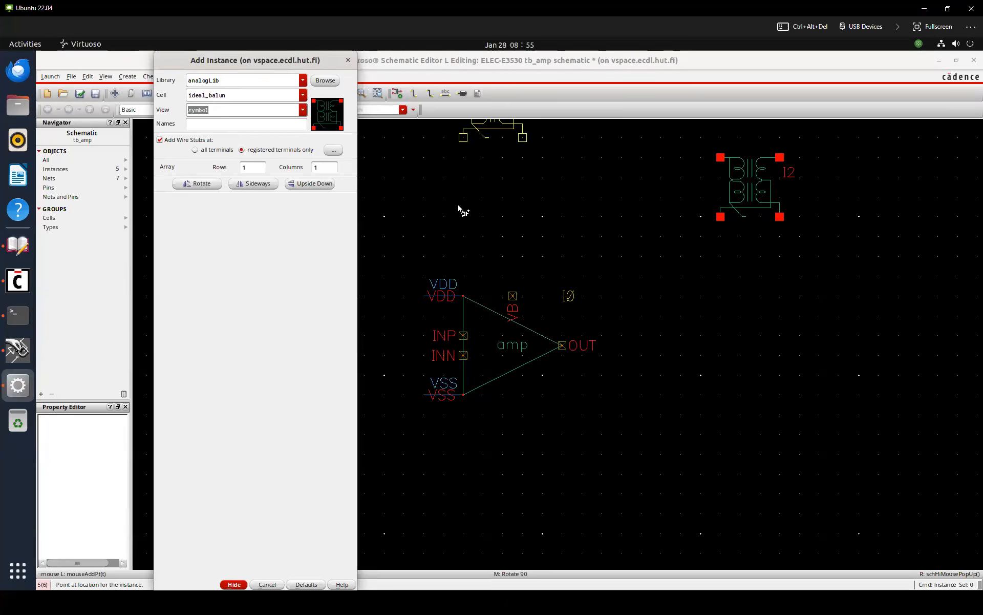
Place a vsin source from analogLib to the left of the balun
{"action": "key", "text": "shift+Tab"}
{"action": "type", "text": "vsin"}
{"action": "key", "text": "Tab"}
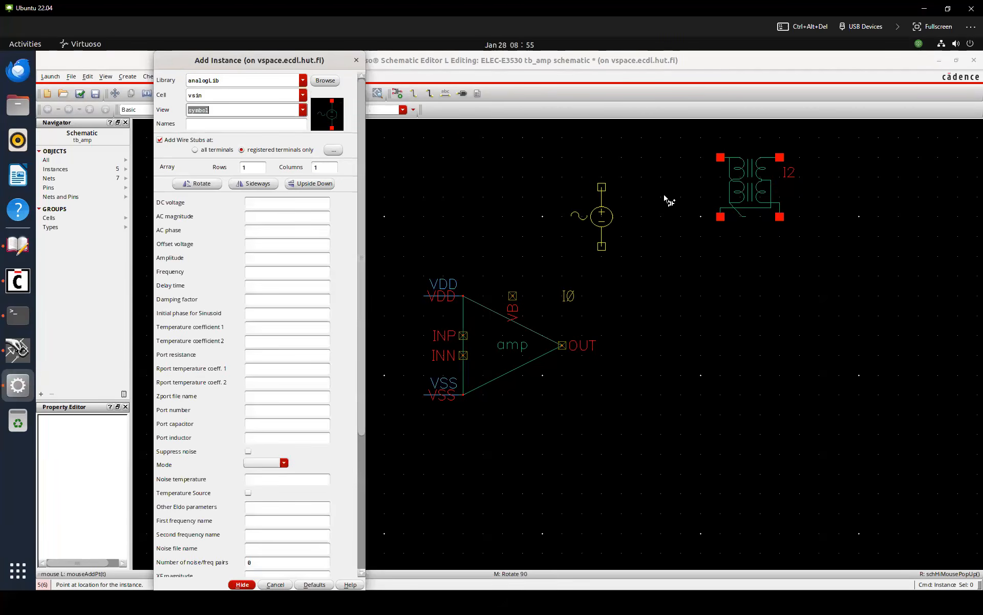
{"action": "key", "text": "Return"}
{"action": "left_click", "coordinate": [624, 216]}
{"action": "key", "text": "Escape"}
Rotate the vsin source to horizontal and attach its positive terminal to the balun's upper-left terminal
{"action": "left_click_drag", "start_coordinate": [624, 218], "coordinate": [684, 167]}
{"action": "key", "text": "r"}
{"action": "key", "text": "r"}
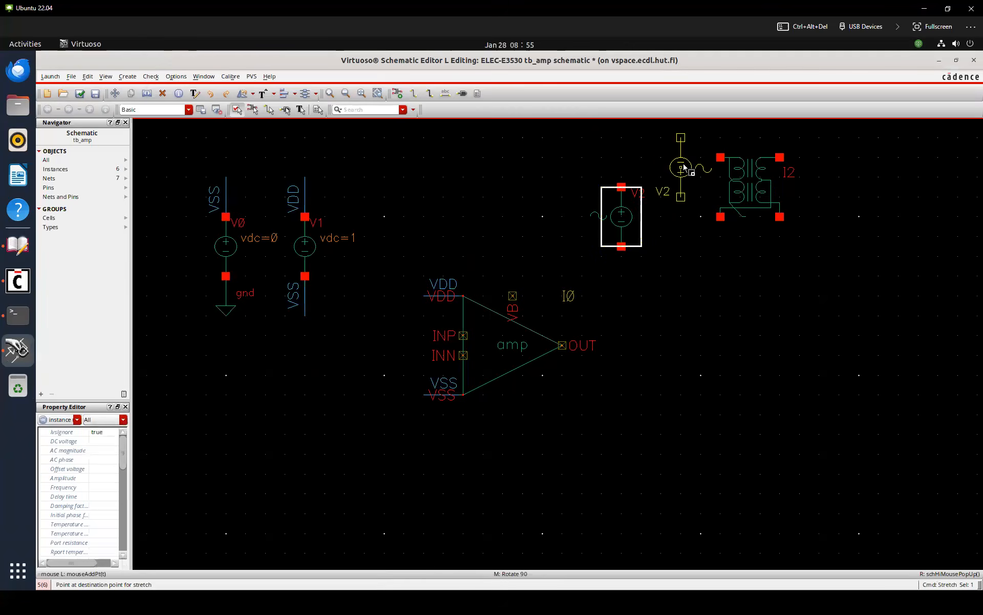
{"action": "key", "text": "r"}
{"action": "left_click", "coordinate": [684, 169]}
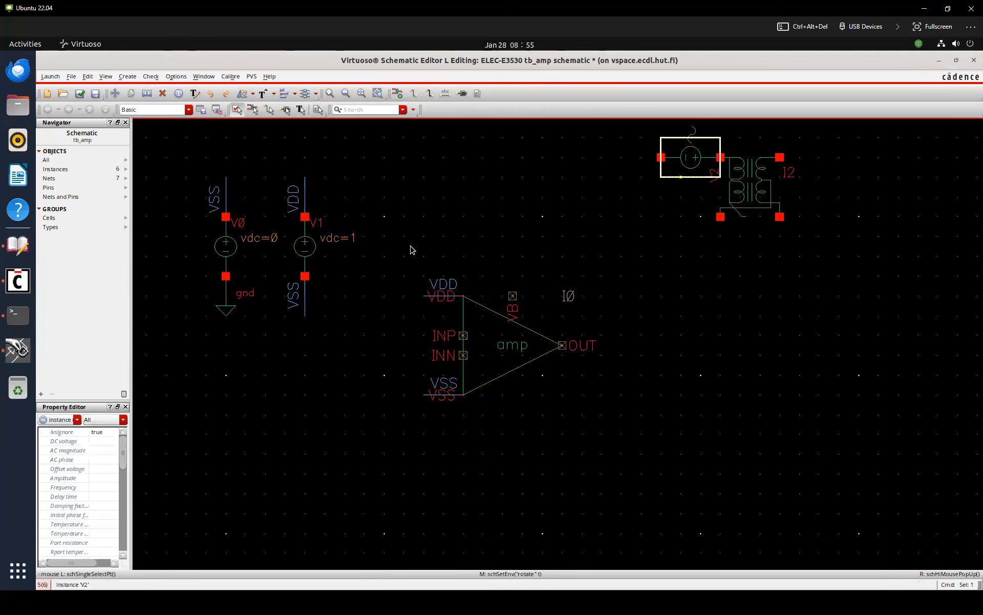
Set the vsin source's AC magnitude to 1, and check and save the schematic
{"action": "key", "text": "q"}
{"action": "left_click", "coordinate": [300, 283]}
{"action": "type", "text": "1"}
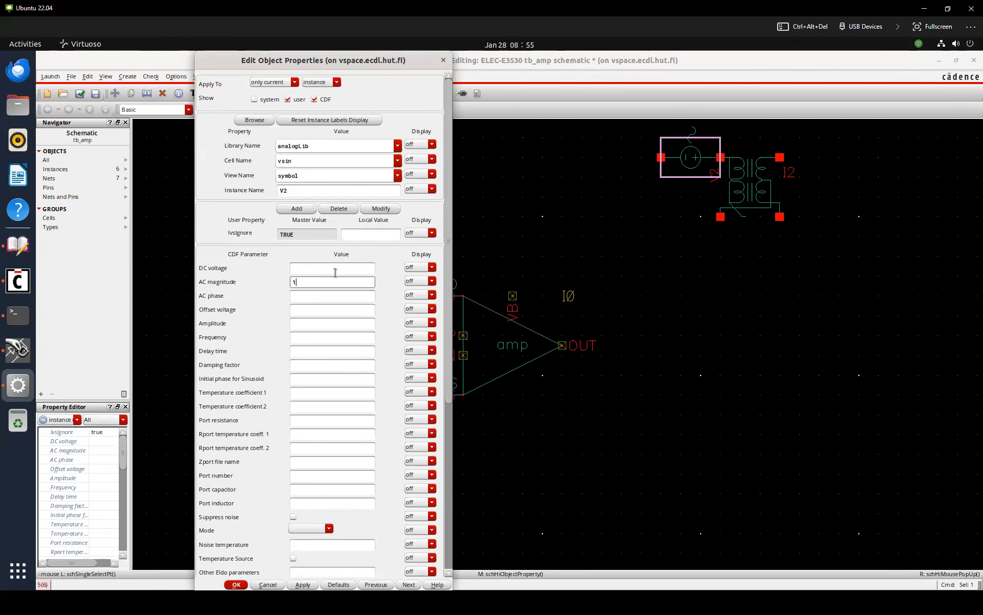
{"action": "key", "text": "Tab"}
{"action": "left_click", "coordinate": [319, 277]}
{"action": "key", "text": "Return"}
{"action": "left_click", "coordinate": [589, 212]}
{"action": "scroll", "coordinate": [589, 213], "scroll_direction": "up", "scroll_amount": 2}
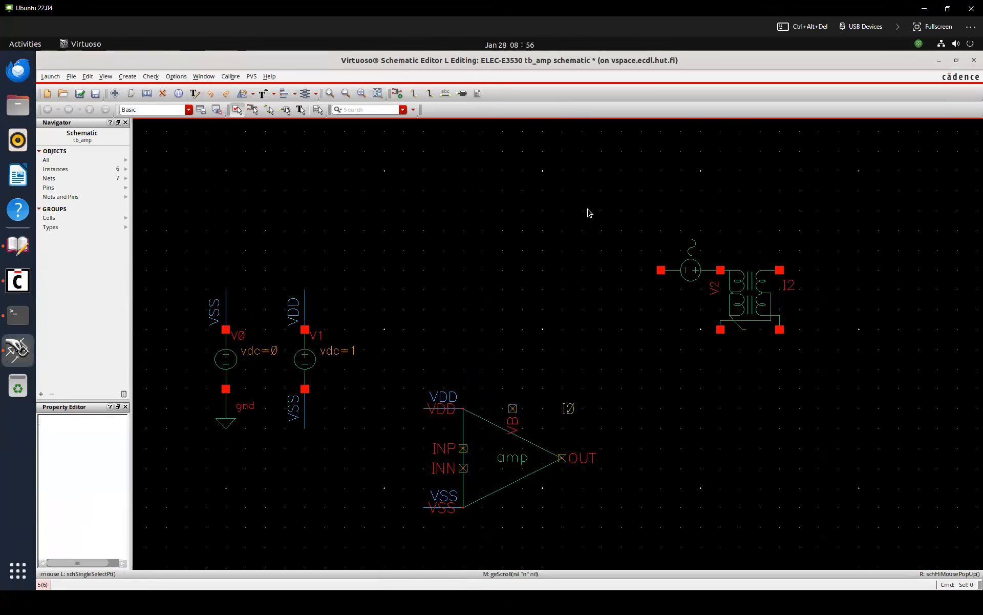
{"action": "key", "text": "shift+x"}
Copy a VSS-labelled wire, rotated to horizontal, onto the vsin source's negative terminal
{"action": "key", "text": "c"}
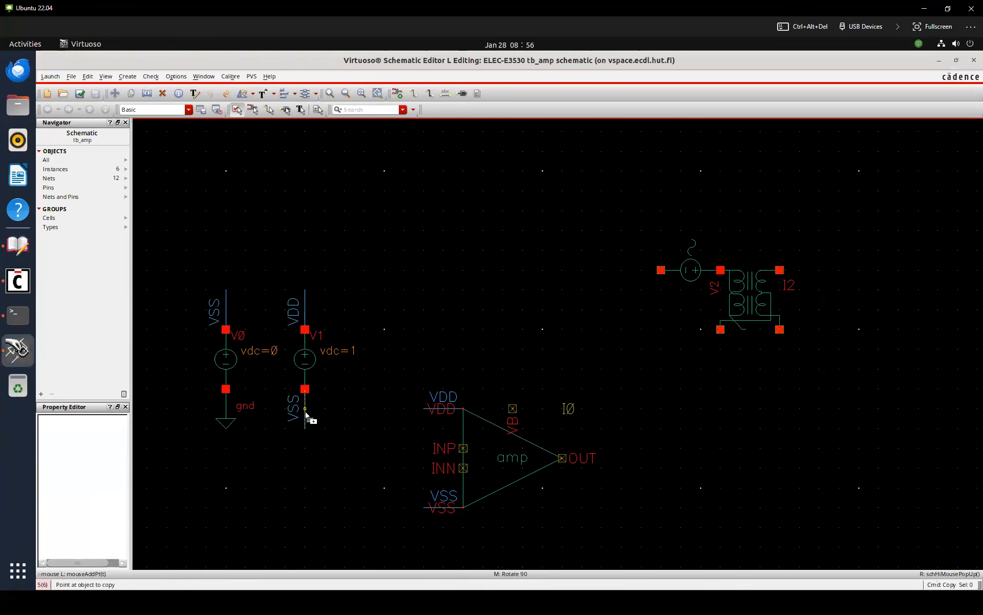
{"action": "left_click", "coordinate": [306, 413]}
{"action": "key", "text": "r"}
{"action": "left_click", "coordinate": [641, 273]}
{"action": "key", "text": "Escape"}
Flip the vsin source's VSS wire so that its label sits above the wire
{"action": "left_click_drag", "start_coordinate": [602, 247], "coordinate": [677, 298]}
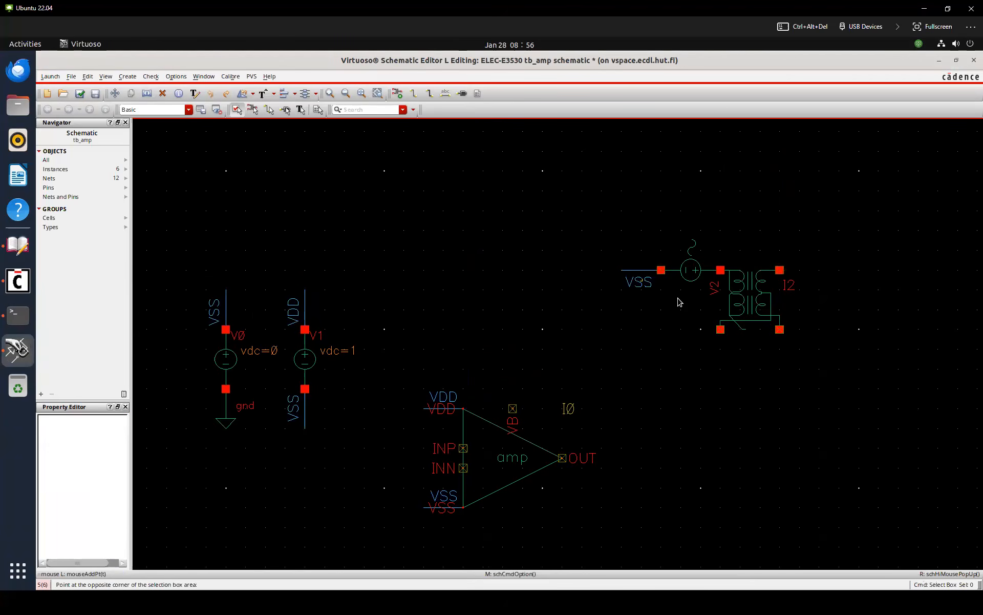
{"action": "left_click", "coordinate": [679, 302]}
{"action": "key", "text": "m"}
{"action": "left_click", "coordinate": [639, 274]}
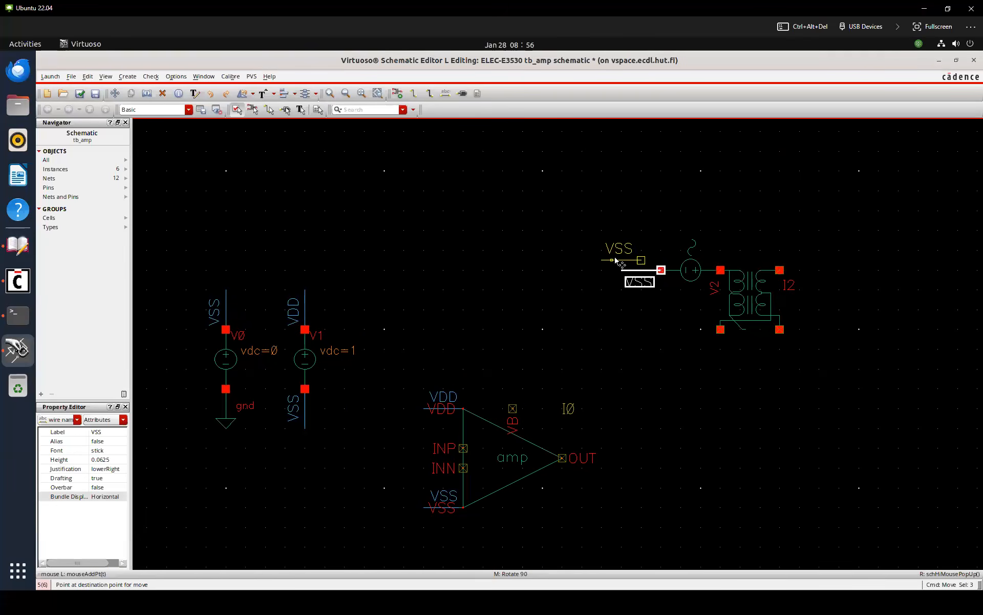
{"action": "left_click", "coordinate": [635, 270]}
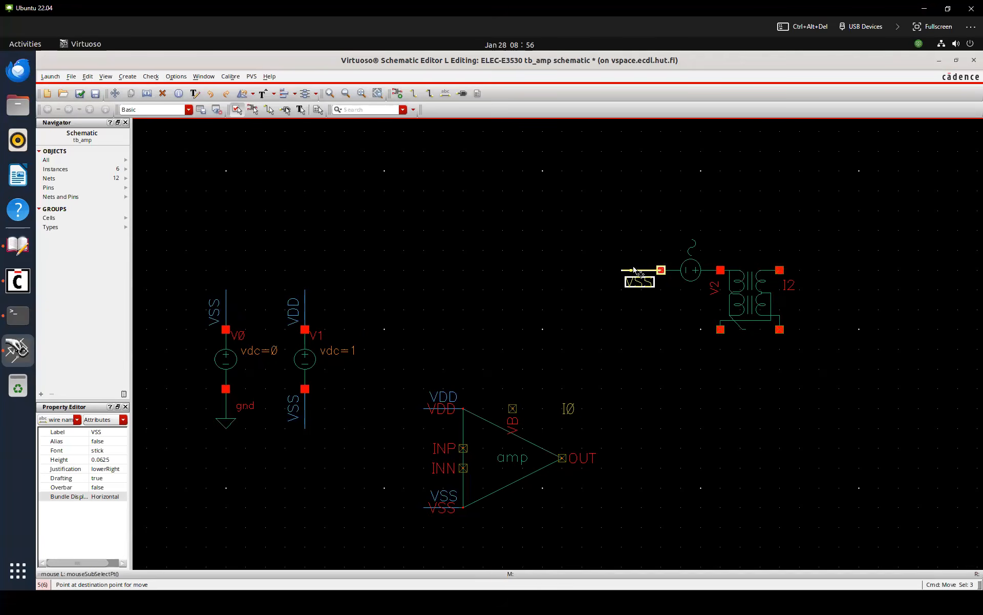
{"action": "left_click", "coordinate": [601, 308]}
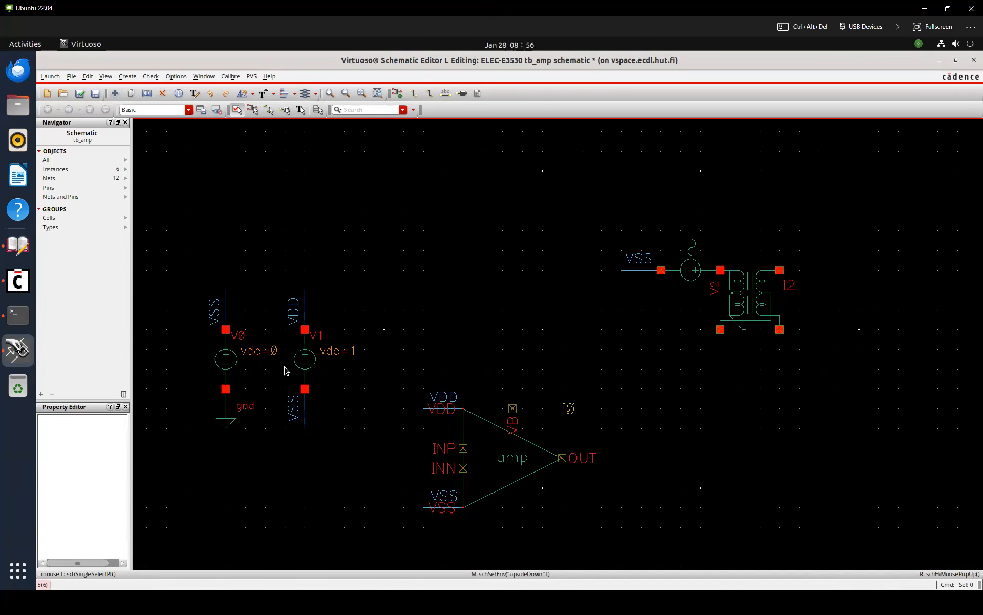
Copy the 1 V vdc source, rotated, onto the balun's lower-left terminal and add a copied VSS wire at its negative terminal
{"action": "left_click", "coordinate": [307, 358]}
{"action": "key", "text": "c"}
{"action": "middle_click", "coordinate": [674, 325]}
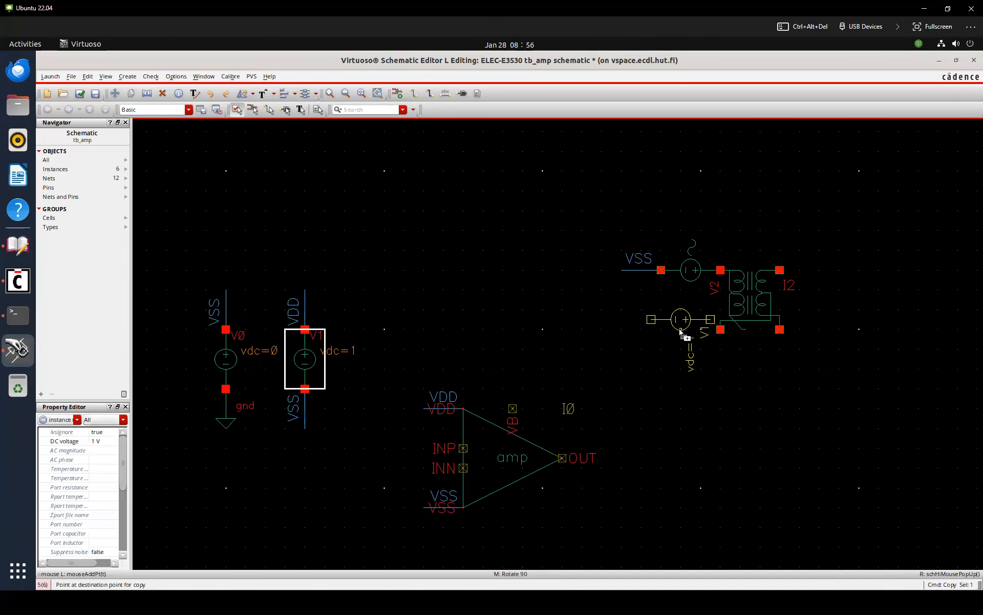
{"action": "left_click", "coordinate": [692, 331]}
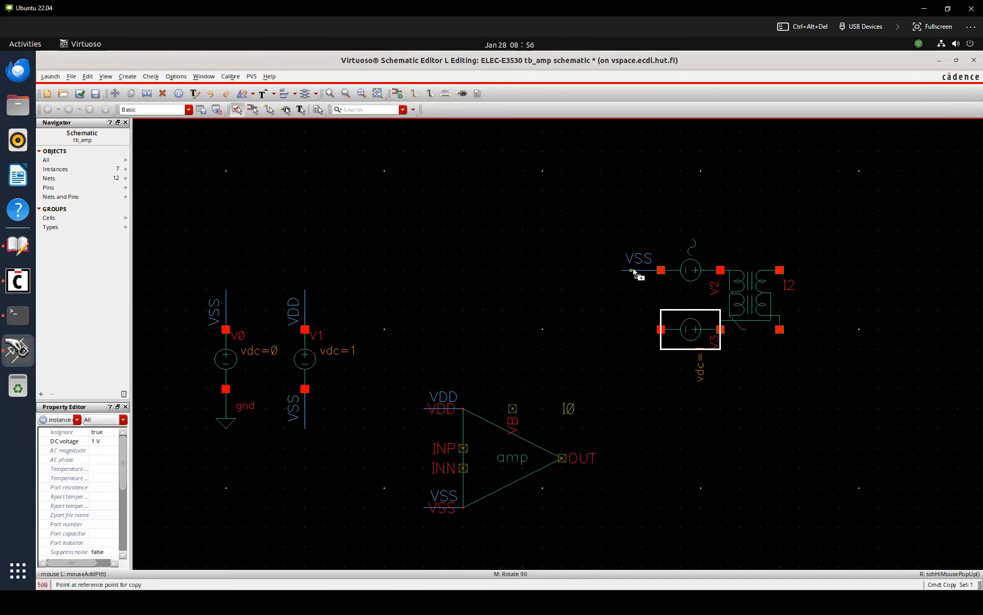
{"action": "left_click", "coordinate": [641, 270]}
{"action": "left_click", "coordinate": [641, 332]}
{"action": "key", "text": "Escape"}
Set the DC voltage of the vdc source at the balun to the variable VDC, and check and save
{"action": "left_click", "coordinate": [685, 334]}
{"action": "key", "text": "q"}
{"action": "left_click", "coordinate": [307, 287]}
{"action": "key", "text": "shift+Tab"}
{"action": "type", "text": "VDC"}
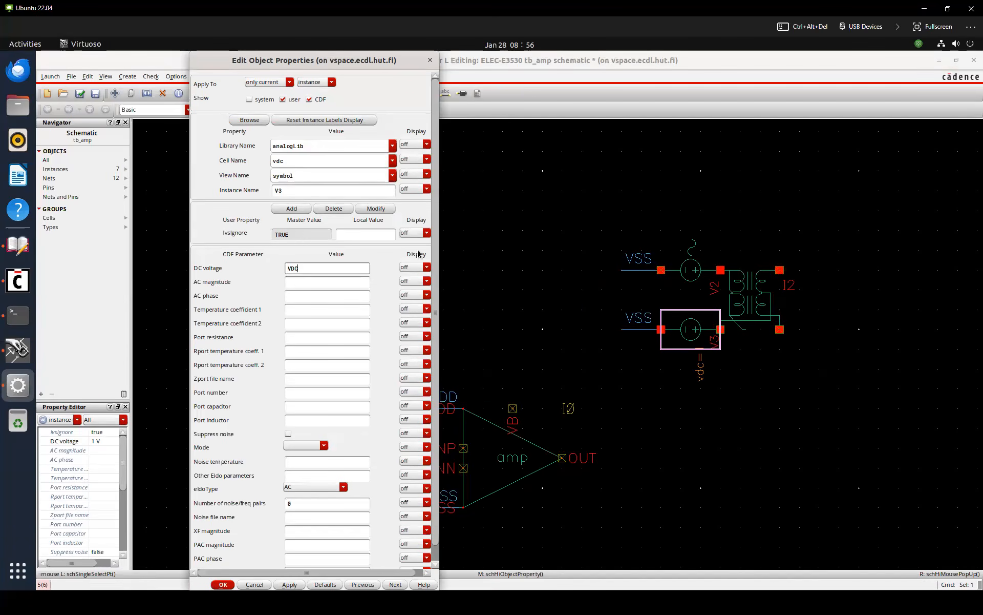
{"action": "key", "text": "Return"}
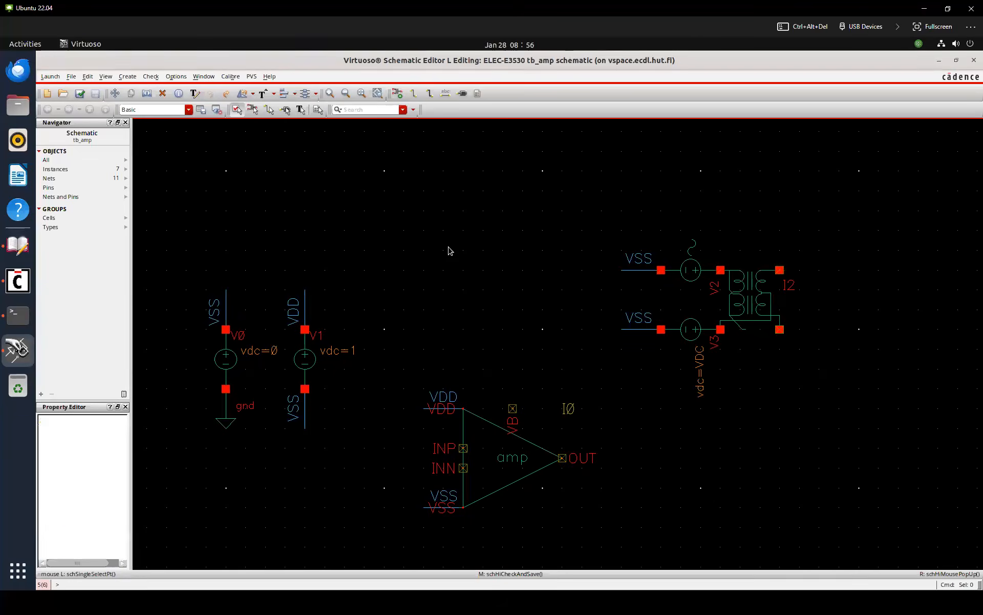
Copy the VSS-labelled wires onto the balun's two right-hand output terminals
{"action": "key", "text": "Right"}
{"action": "key", "text": "c"}
{"action": "left_click", "coordinate": [433, 267]}
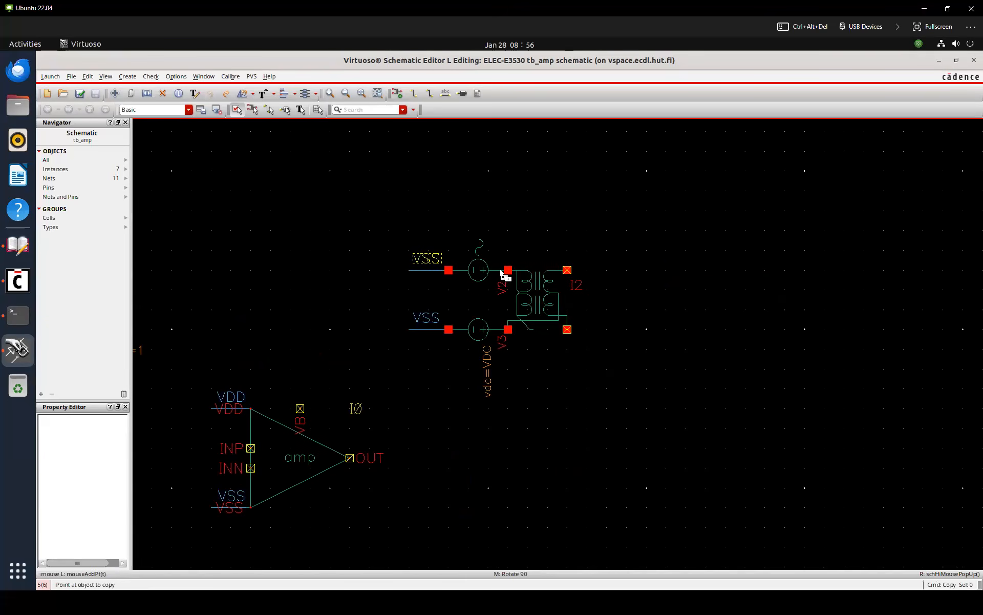
{"action": "left_click", "coordinate": [592, 280]}
{"action": "left_click", "coordinate": [590, 334]}
{"action": "key", "text": "Escape"}
Rename the balun's upper output wire label to INP and the lower one to INN
{"action": "double_click", "coordinate": [630, 242]}
{"action": "type", "text": "INP"}
{"action": "key", "text": "Return"}
{"action": "type", "text": "INN"}
{"action": "key", "text": "Return"}
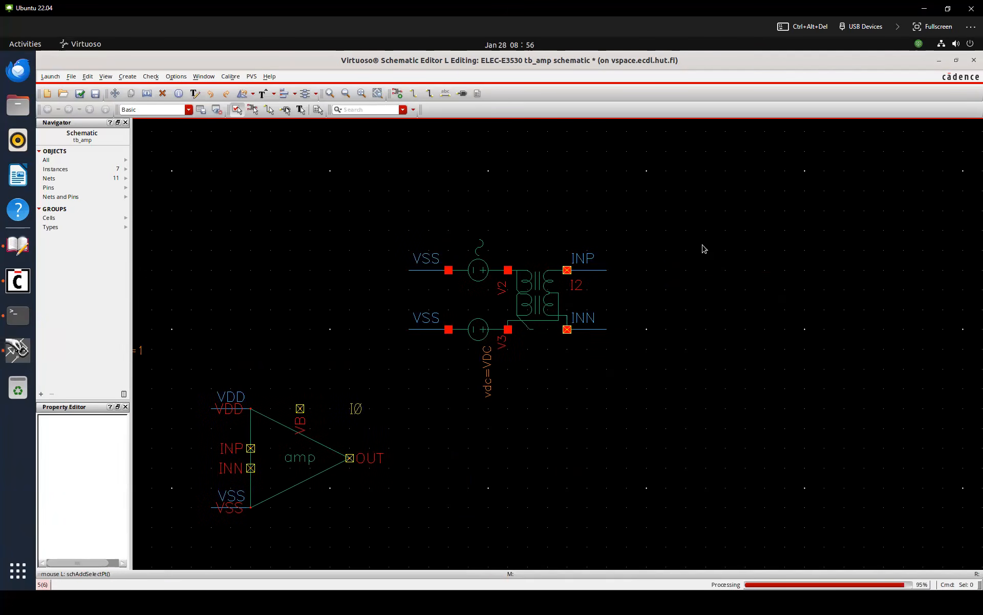
Move the balun with its sources and labelled wires to just above the VSS and VDD supply sources
{"action": "key", "text": "f"}
{"action": "left_click_drag", "start_coordinate": [605, 225], "coordinate": [976, 372]}
{"action": "key", "text": "m"}
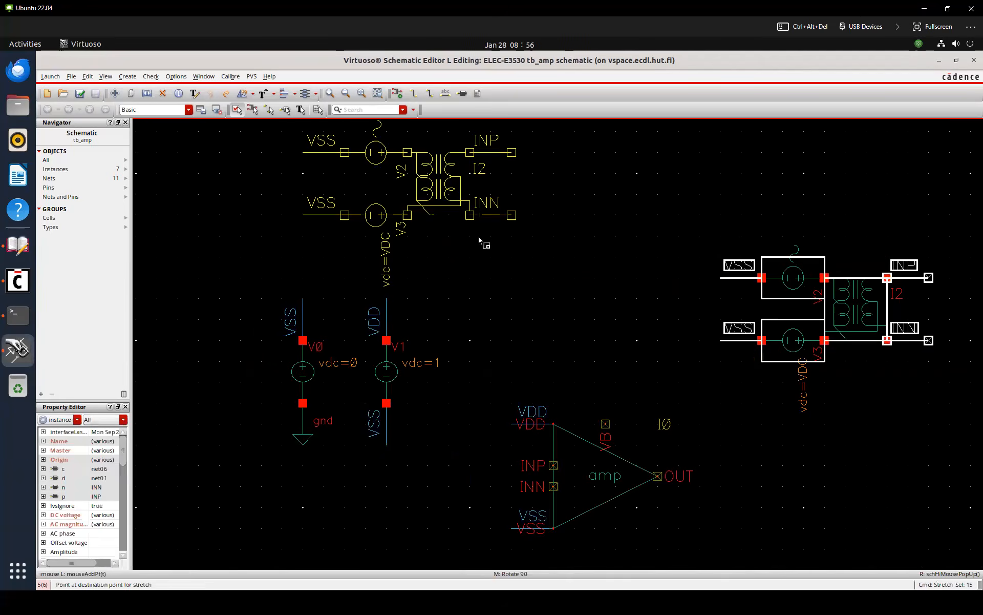
{"action": "left_click", "coordinate": [471, 229]}
{"action": "key", "text": "m"}
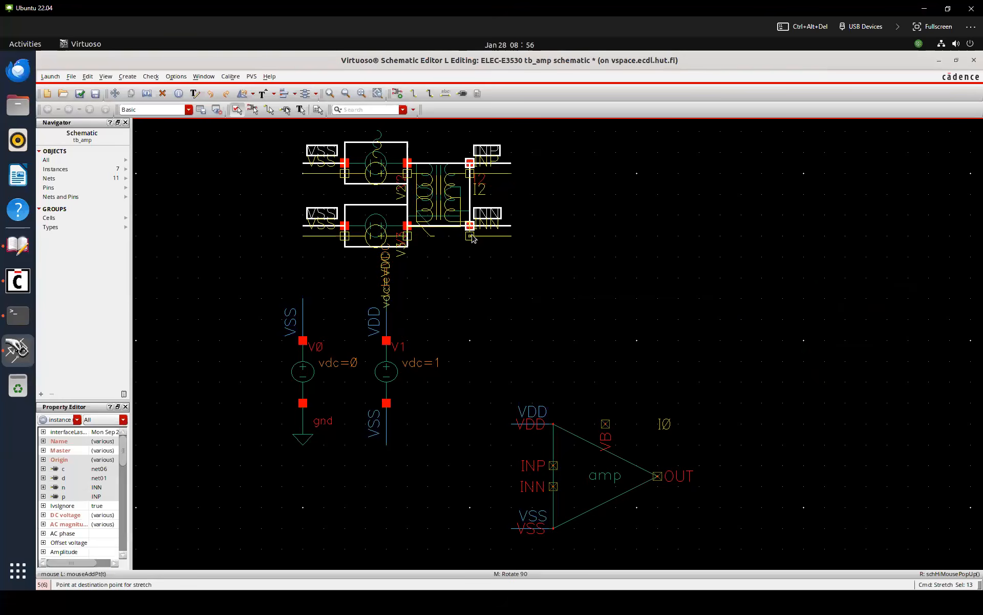
{"action": "left_click", "coordinate": [471, 238]}
Move the amp with its VDD and VSS wires up and to the right, beside the balun circuit
{"action": "left_click", "coordinate": [582, 252]}
{"action": "left_click_drag", "start_coordinate": [511, 320], "coordinate": [710, 531]}
{"action": "key", "text": "m"}
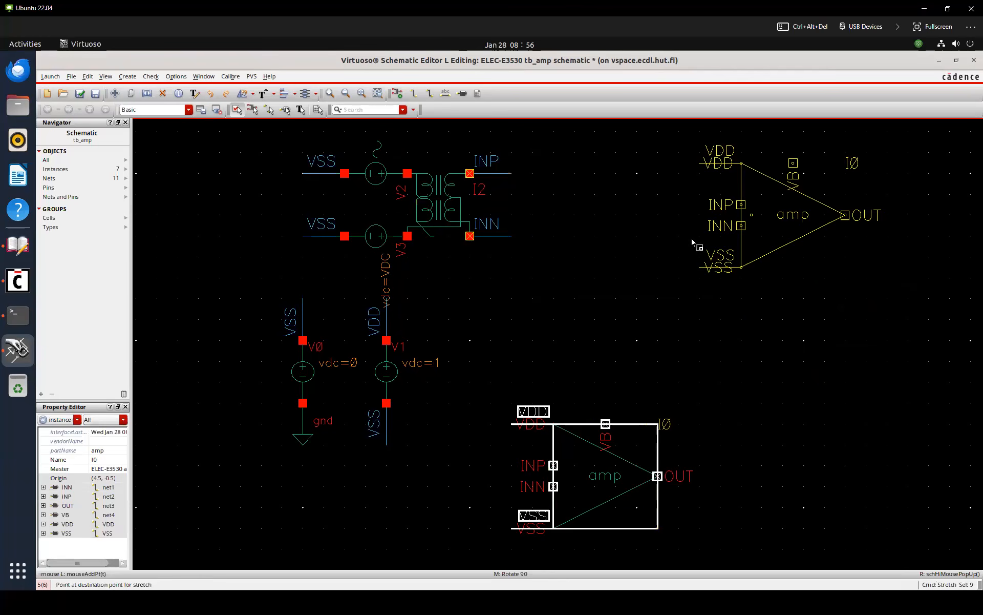
{"action": "left_click", "coordinate": [693, 241]}
{"action": "left_click", "coordinate": [627, 267]}
Copy the balun's INP and INN wires onto the amp's matching input pins, and check and save the schematic
{"action": "key", "text": "c"}
{"action": "left_click", "coordinate": [483, 184]}
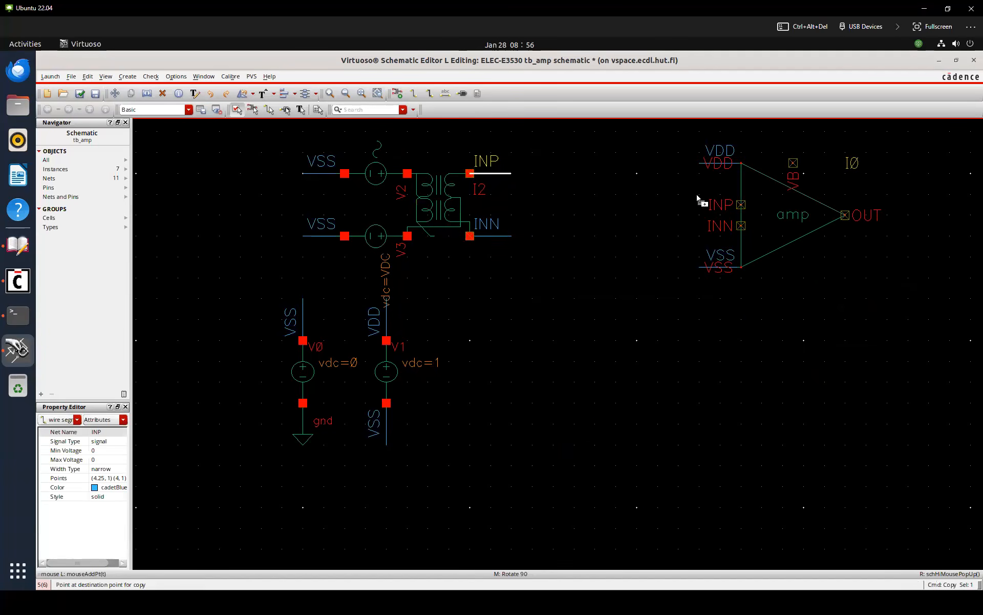
{"action": "left_click", "coordinate": [713, 214]}
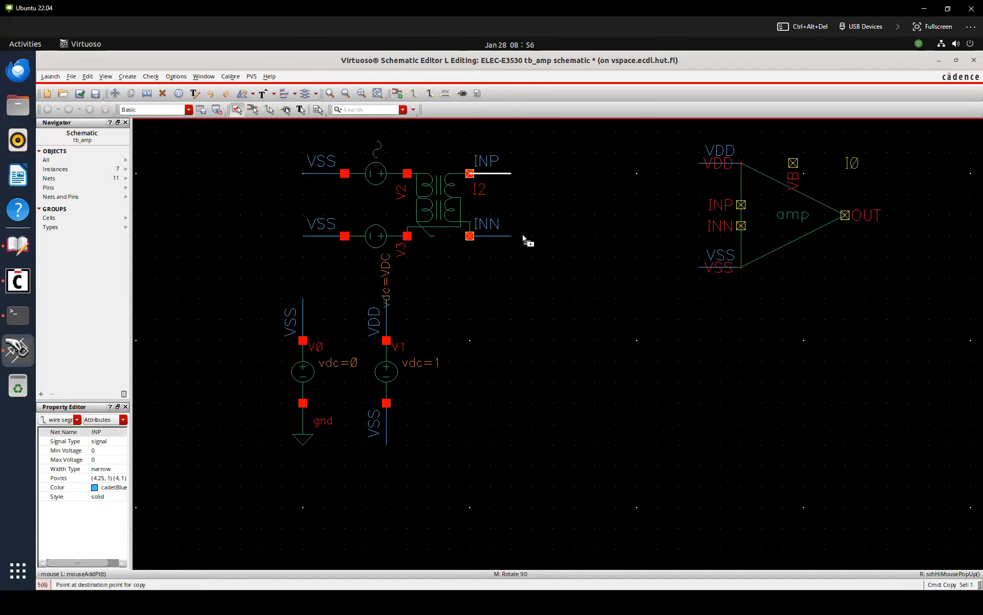
{"action": "left_click", "coordinate": [716, 230]}
{"action": "key", "text": "Escape"}
{"action": "key", "text": "shift+x"}
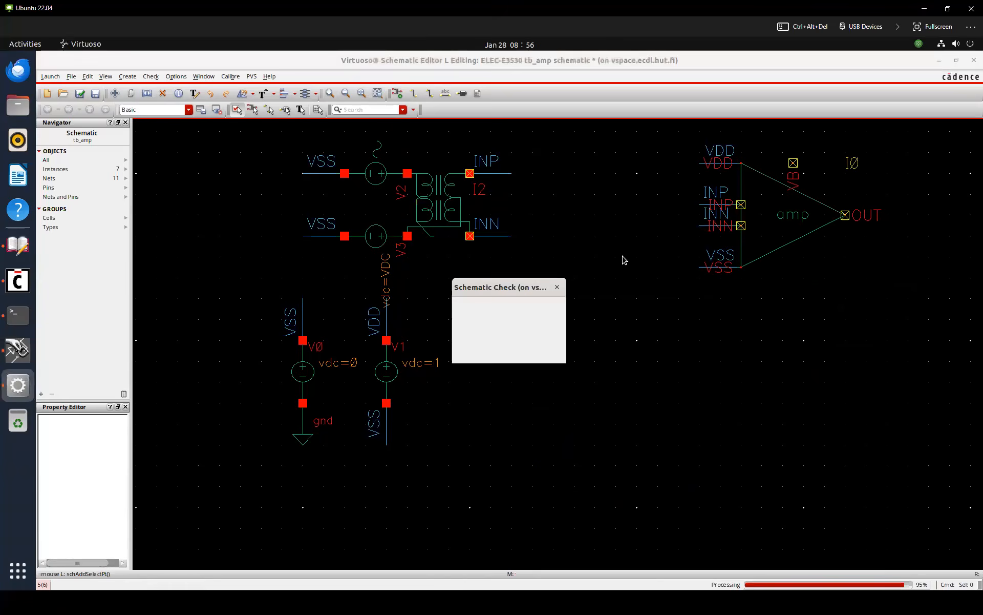
{"action": "scroll", "coordinate": [625, 260], "scroll_direction": "up", "scroll_amount": 2}
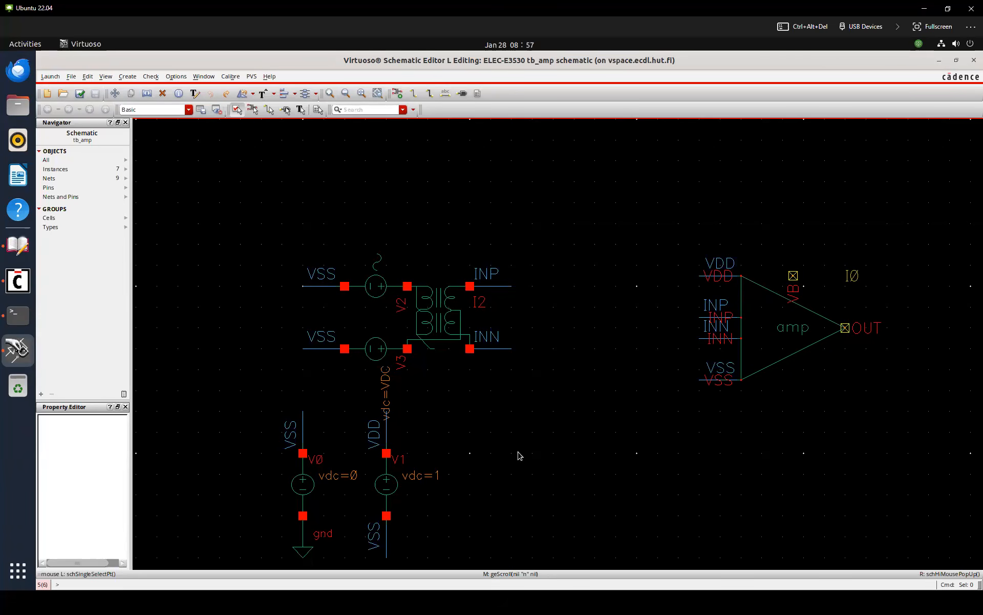
{"action": "key", "text": "c"}
{"action": "left_click", "coordinate": [307, 538]}
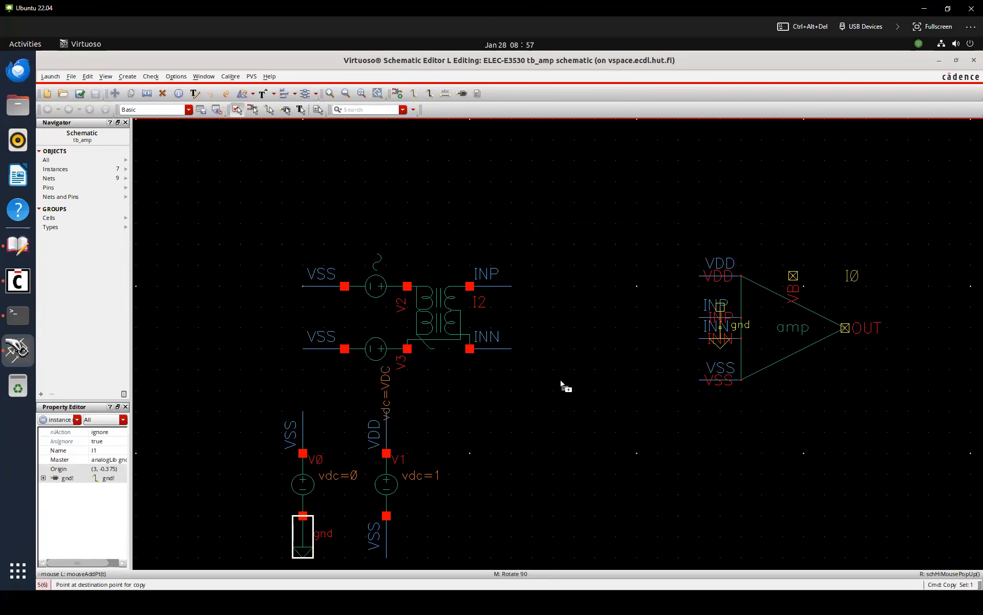
{"action": "key", "text": "Escape"}
{"action": "left_click", "coordinate": [532, 401]}
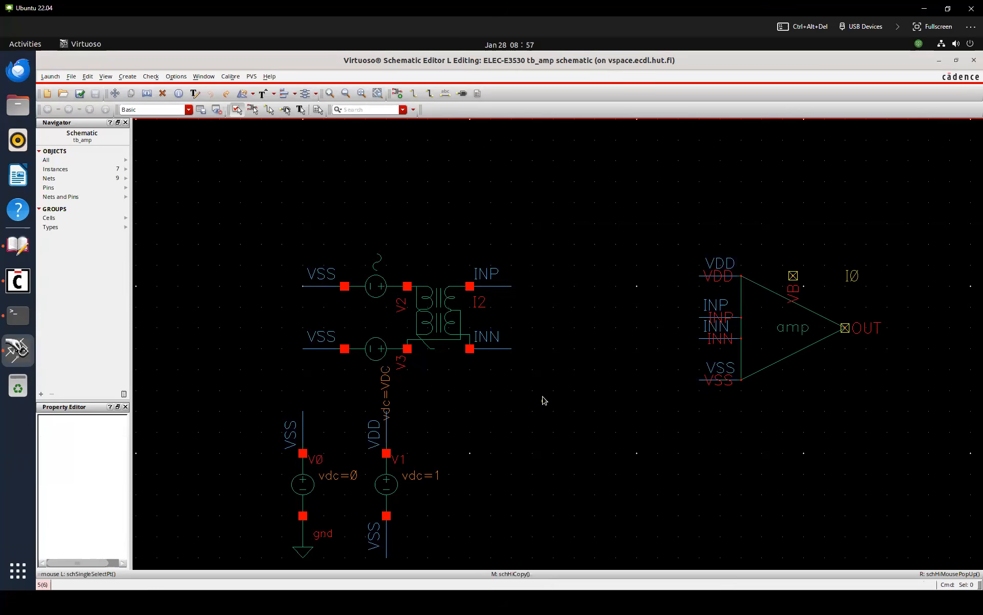
{"action": "scroll", "coordinate": [545, 401], "scroll_direction": "down", "scroll_amount": 1}
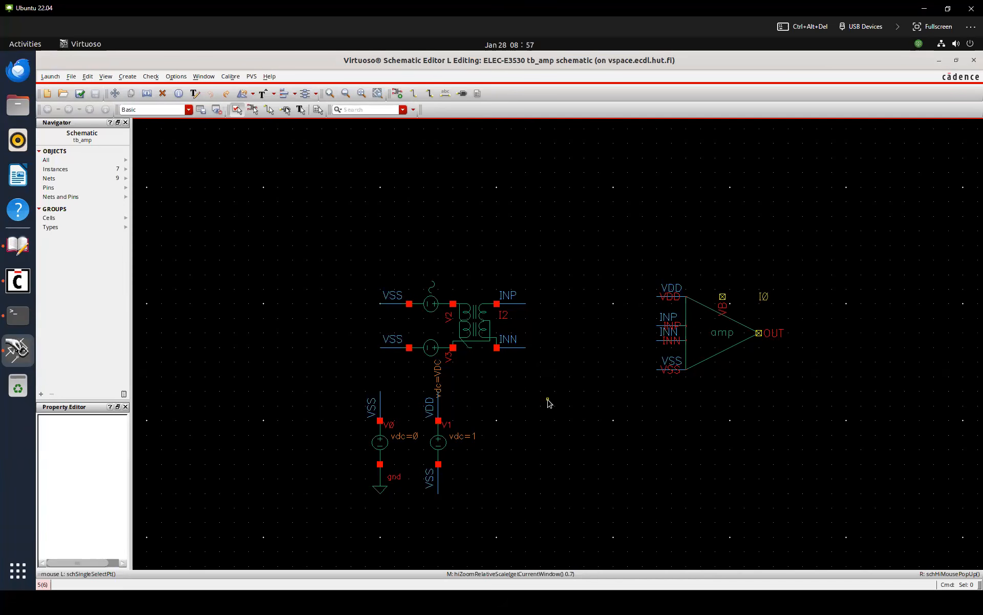
{"action": "left_click", "coordinate": [382, 490]}
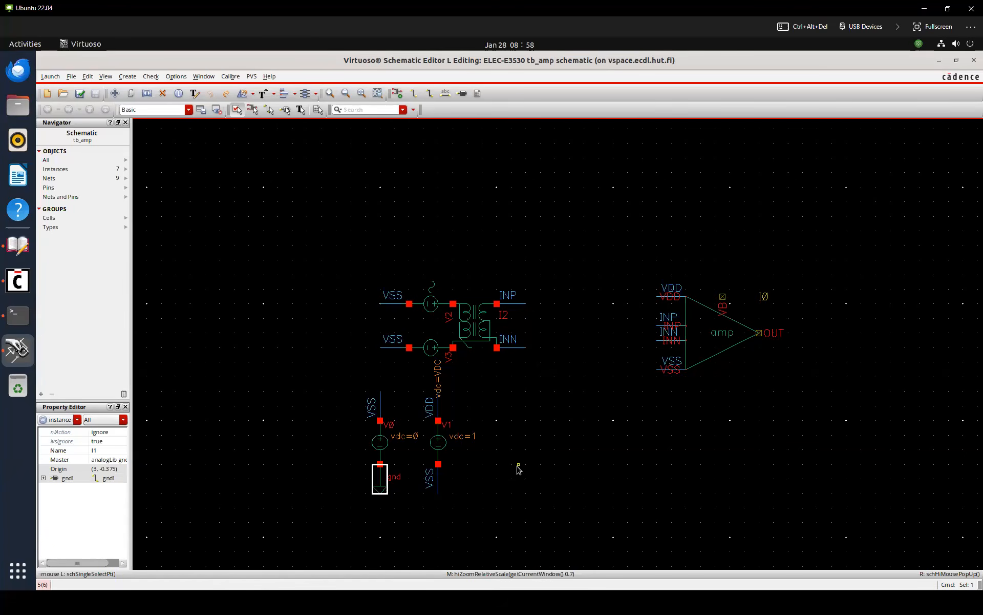
{"action": "left_click", "coordinate": [514, 447]}
{"action": "scroll", "coordinate": [513, 447], "scroll_direction": "up", "scroll_amount": 1}
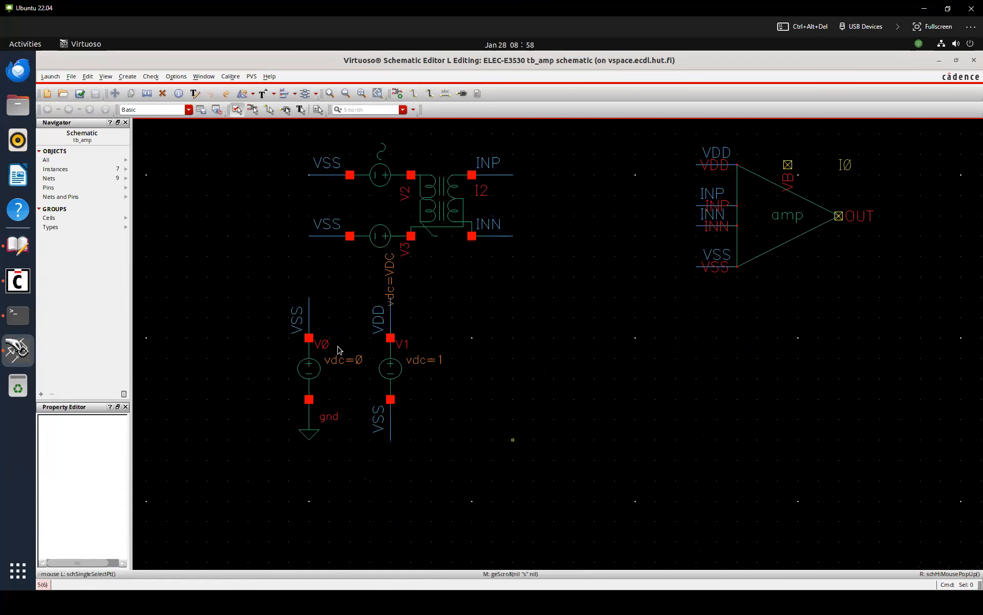
{"action": "left_click", "coordinate": [307, 370]}
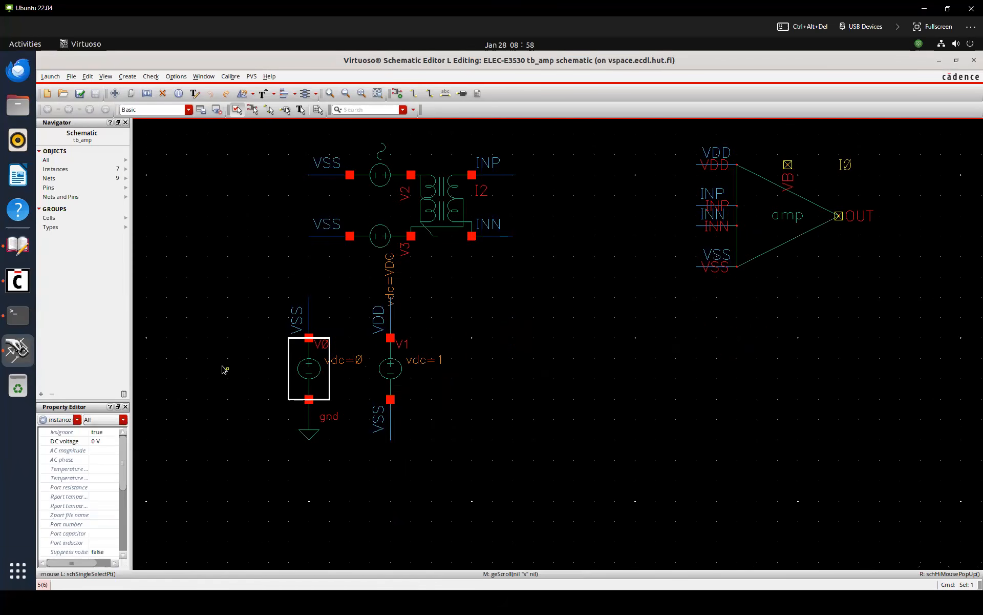
{"action": "left_click", "coordinate": [245, 361]}
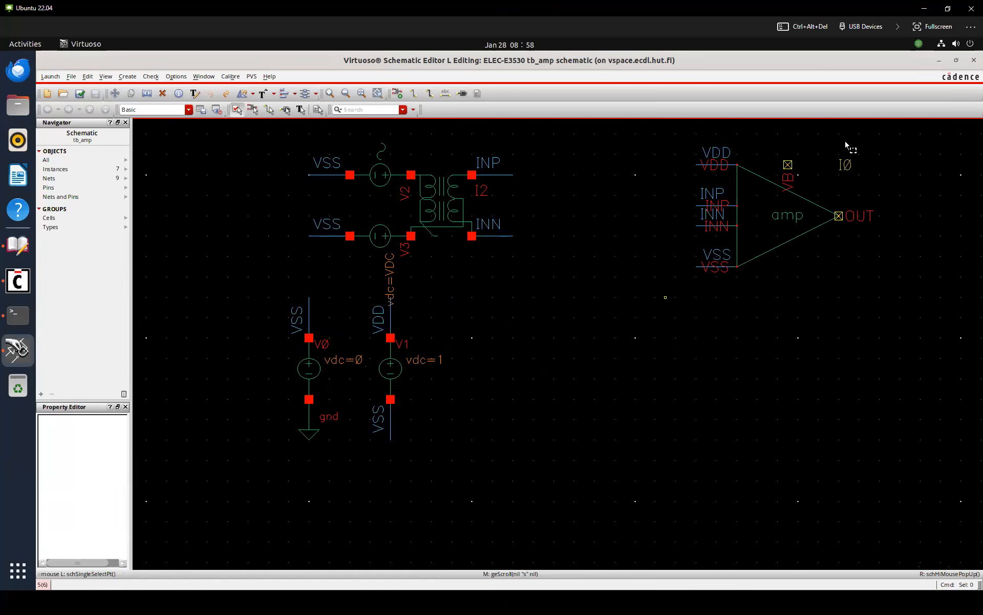
Move the amp with its labelled input and supply wires closer to the balun circuit
{"action": "left_click_drag", "start_coordinate": [666, 297], "coordinate": [846, 145]}
{"action": "left_click_drag", "start_coordinate": [714, 214], "coordinate": [653, 224]}
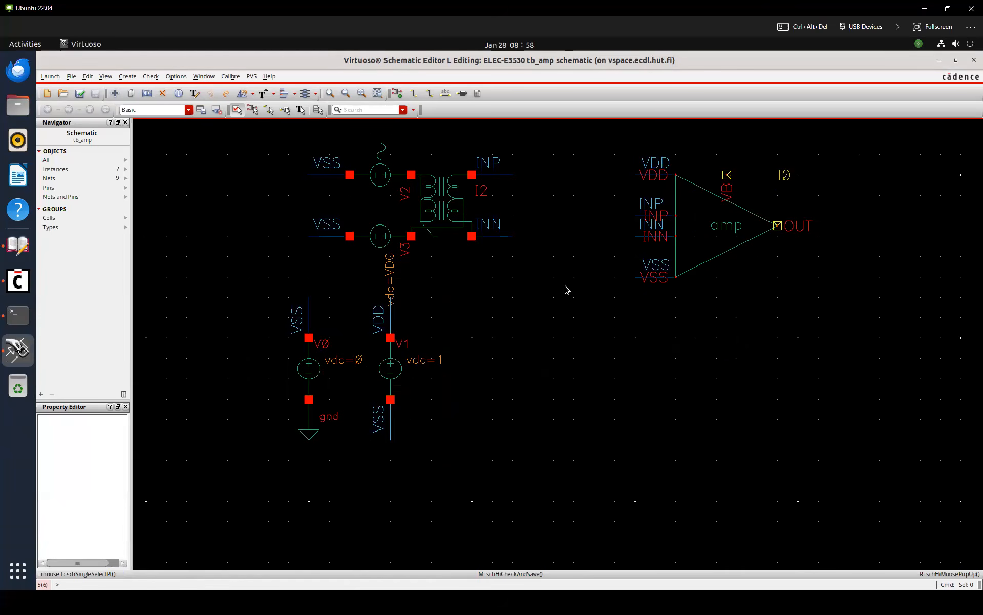
{"action": "key", "text": "f"}
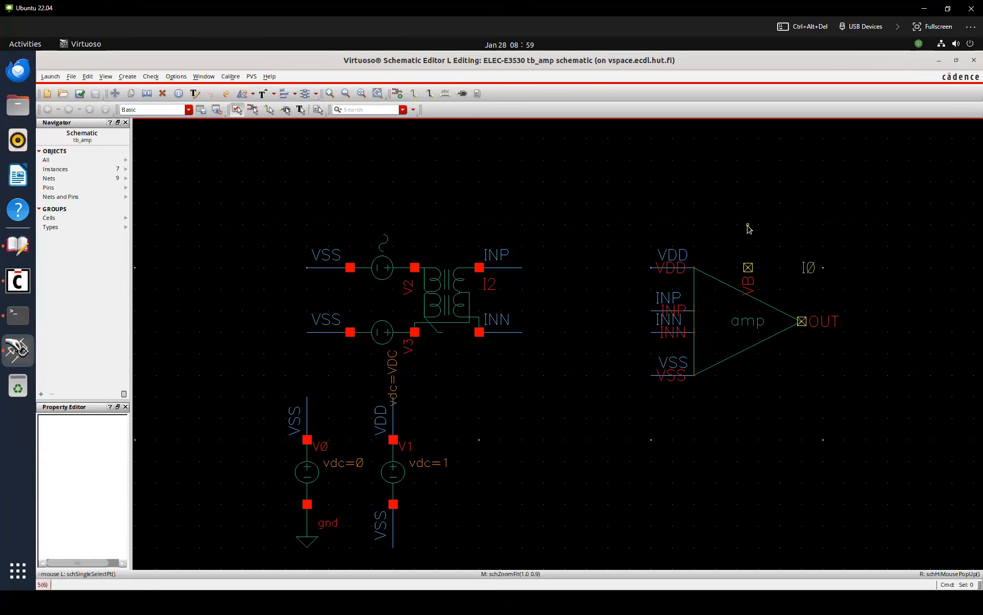
Draw a short wire upward from the amp's VB pin, and check and save the schematic
{"action": "key", "text": "w"}
{"action": "left_click", "coordinate": [748, 224]}
{"action": "left_click", "coordinate": [747, 267]}
{"action": "key", "text": "shift+x"}
{"action": "key", "text": "Return"}
Place a pmos1v instance from gpdk045 with 1u length and 1u finger width below the amp and balun
{"action": "key", "text": "i"}
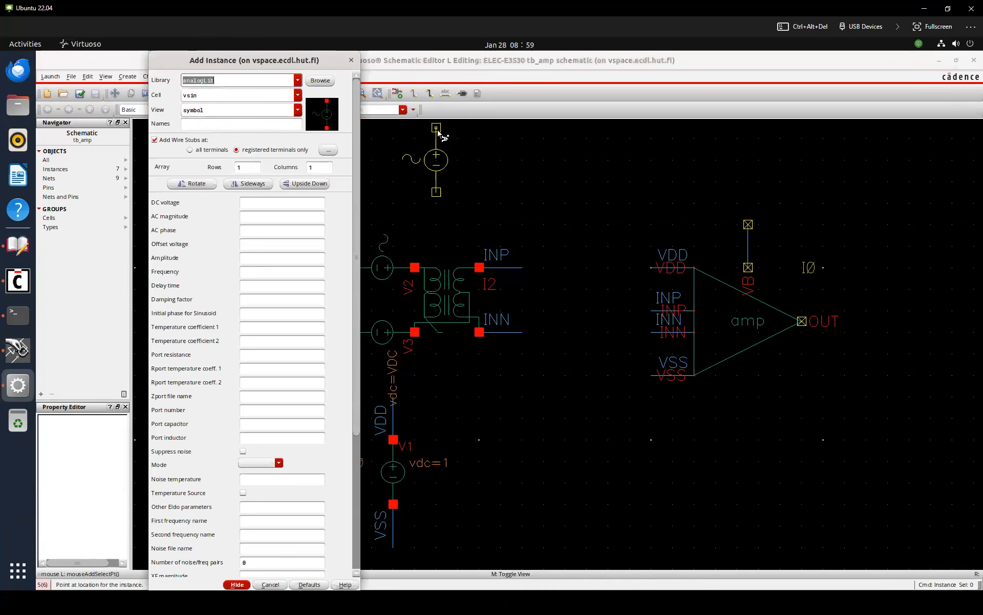
{"action": "type", "text": "gpdk045"}
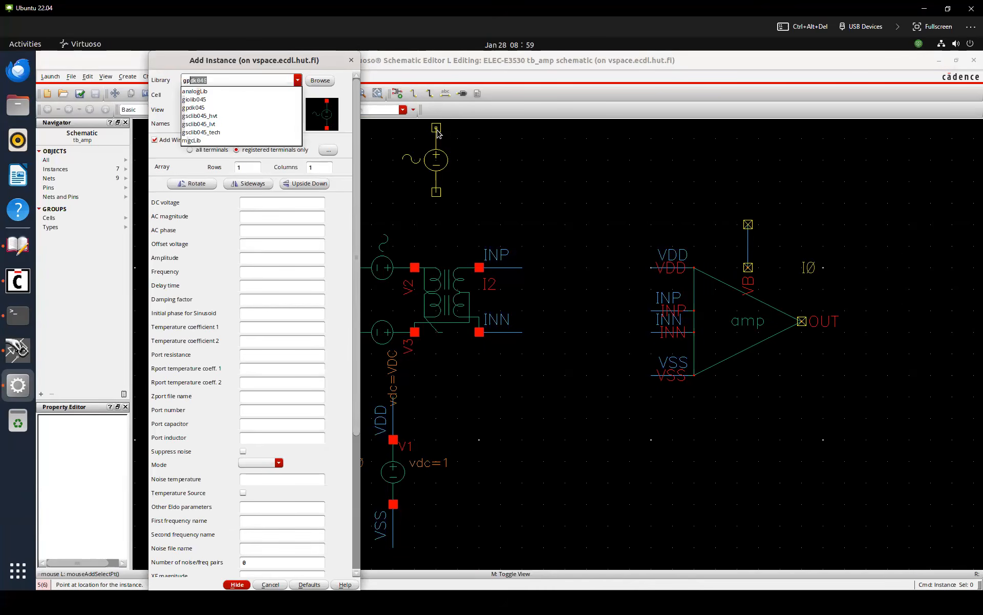
{"action": "key", "text": "Tab"}
{"action": "type", "text": "pmos1v"}
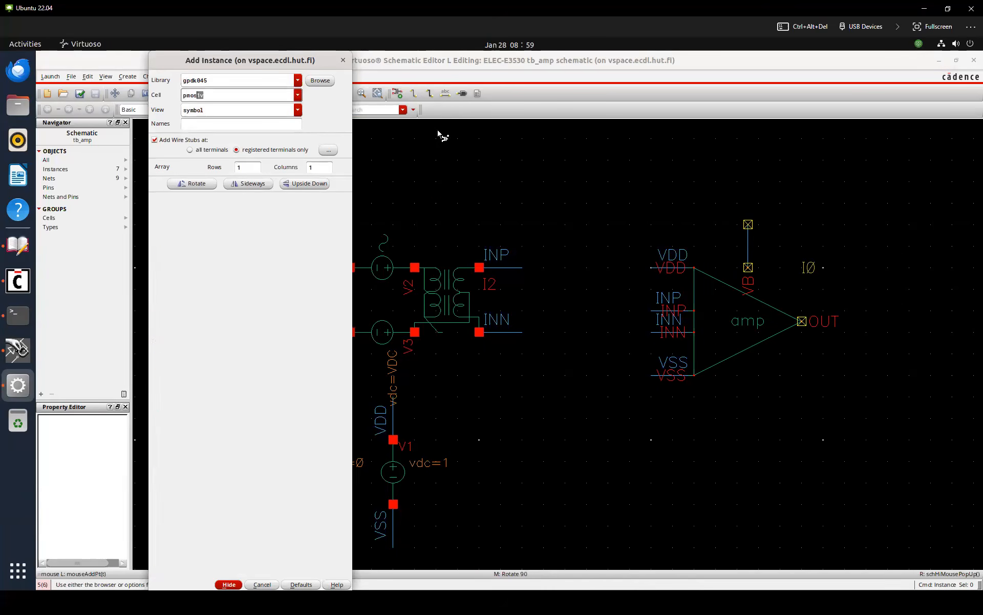
{"action": "key", "text": "Tab"}
{"action": "left_click_drag", "start_coordinate": [266, 231], "coordinate": [186, 227]}
{"action": "type", "text": "1u"}
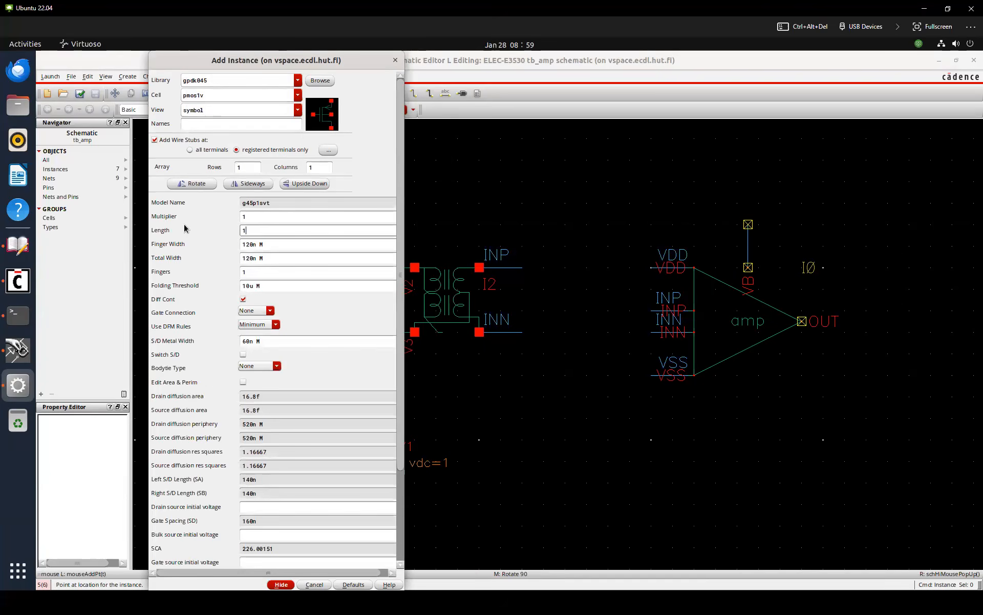
{"action": "key", "text": "Tab"}
{"action": "type", "text": "1u"}
{"action": "key", "text": "Tab"}
{"action": "left_click", "coordinate": [576, 451]}
{"action": "key", "text": "Escape"}
Move the amp with its wires further right and position the PMOS, mirrored sideways, beside the balun's outputs
{"action": "left_click_drag", "start_coordinate": [638, 394], "coordinate": [877, 201]}
{"action": "left_click_drag", "start_coordinate": [737, 288], "coordinate": [884, 280]}
{"action": "left_click", "coordinate": [695, 301]}
{"action": "left_click_drag", "start_coordinate": [608, 439], "coordinate": [629, 288]}
{"action": "left_click", "coordinate": [639, 288]}
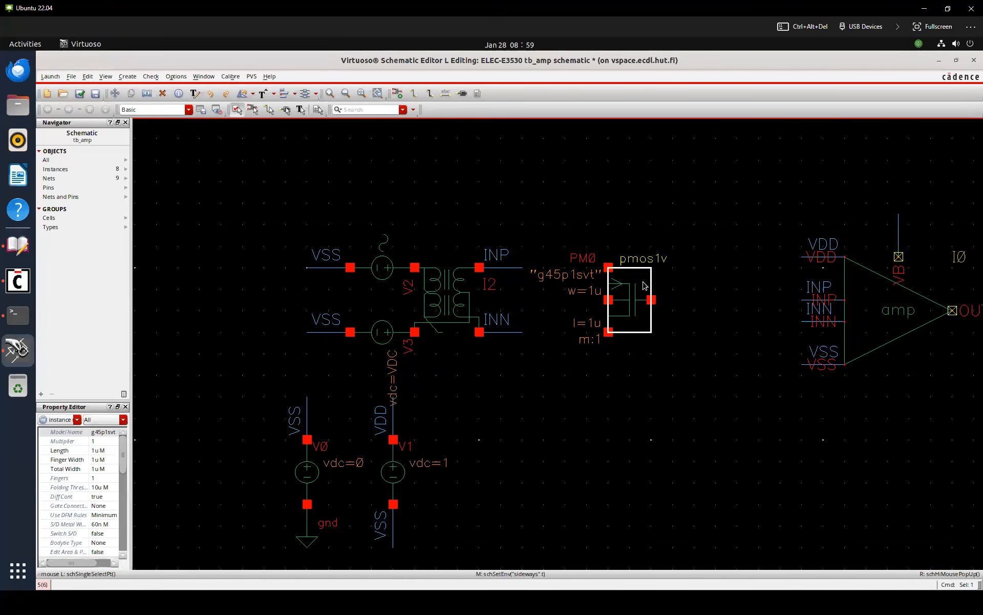
Add wire stubs to the PMOS terminals, delete the bulk stub, and wire the bulk to the source
{"action": "key", "text": "space"}
{"action": "key", "text": "Delete"}
{"action": "left_click", "coordinate": [588, 301]}
{"action": "key", "text": "Escape"}
{"action": "key", "text": "w"}
{"action": "left_click", "coordinate": [608, 299]}
{"action": "left_click", "coordinate": [608, 268]}
{"action": "key", "text": "Escape"}
Rename the PMOS source wire label to VDD, and check and save the schematic
{"action": "double_click", "coordinate": [597, 258]}
{"action": "type", "text": "VSS"}
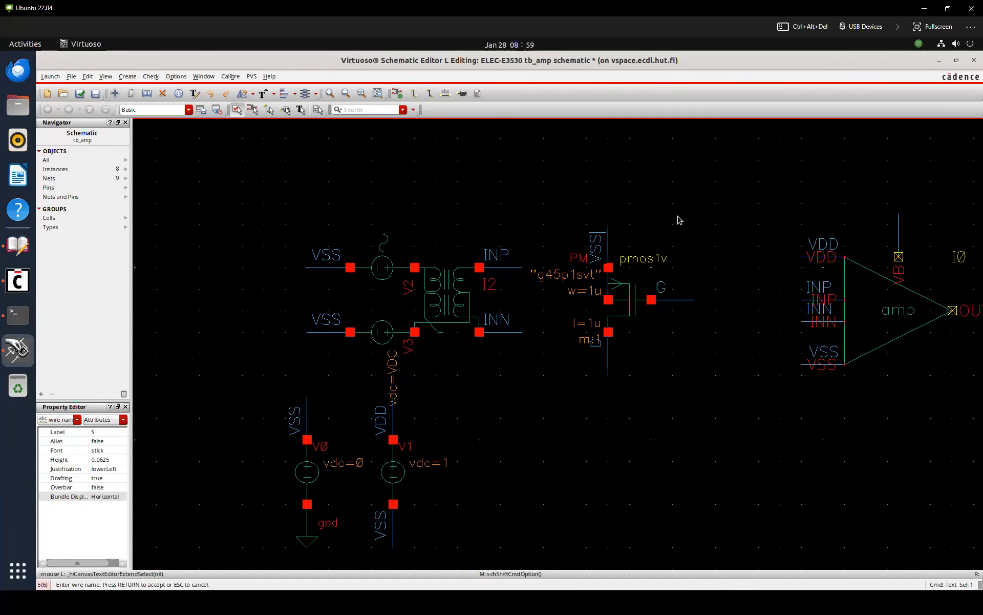
{"action": "key", "text": "BackSpace"}
{"action": "key", "text": "BackSpace"}
{"action": "type", "text": "DD"}
{"action": "key", "text": "Return"}
{"action": "key", "text": "shift+x"}
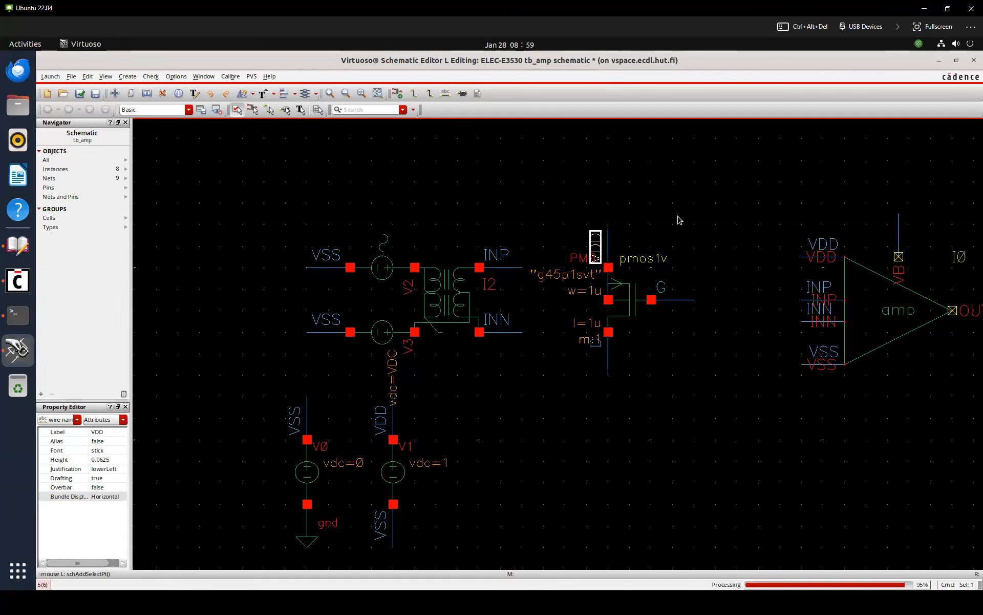
{"action": "key", "text": "Return"}
Wire the PMOS drain to its gate, removing the leftover gate stub and the D label
{"action": "key", "text": "w"}
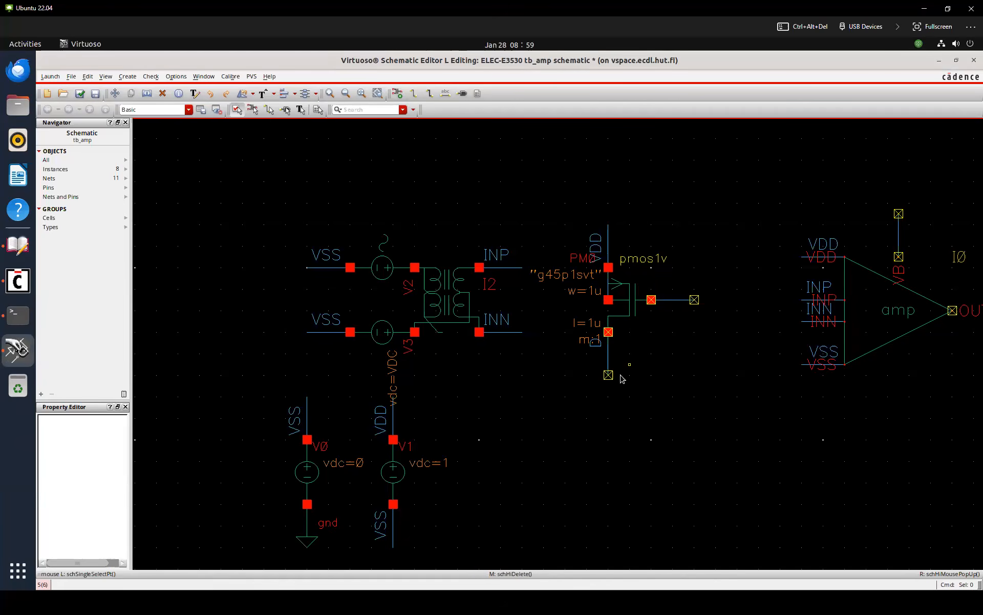
{"action": "left_click", "coordinate": [608, 375]}
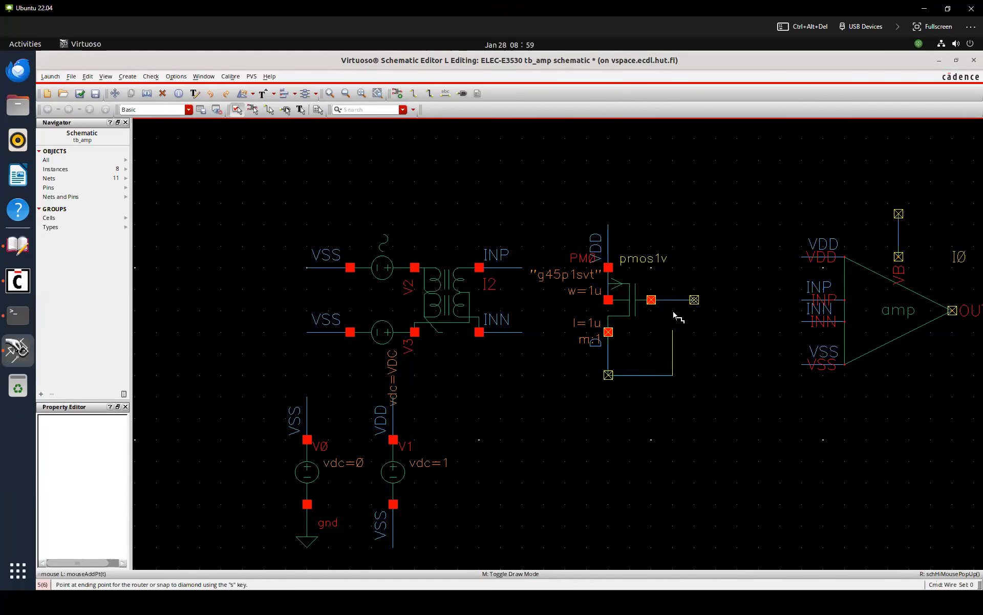
{"action": "left_click", "coordinate": [673, 299]}
{"action": "key", "text": "Delete"}
{"action": "left_click", "coordinate": [690, 299]}
{"action": "key", "text": "Escape"}
{"action": "left_click", "coordinate": [596, 342]}
{"action": "key", "text": "Delete"}
Copy the PMOS's VDD wire label onto the gate-drain wire, rename it VB, and check and save the schematic
{"action": "key", "text": "c"}
{"action": "left_click", "coordinate": [609, 244]}
{"action": "left_click", "coordinate": [673, 336]}
{"action": "key", "text": "Escape"}
{"action": "double_click", "coordinate": [659, 341]}
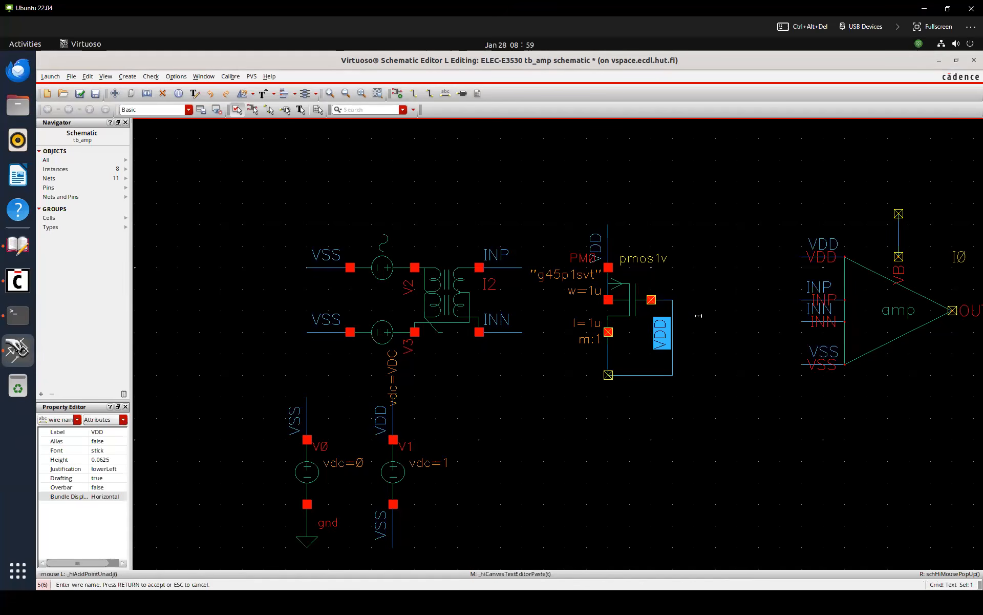
{"action": "type", "text": "VB"}
{"action": "key", "text": "Return"}
{"action": "key", "text": "shift+x"}
{"action": "key", "text": "Return"}
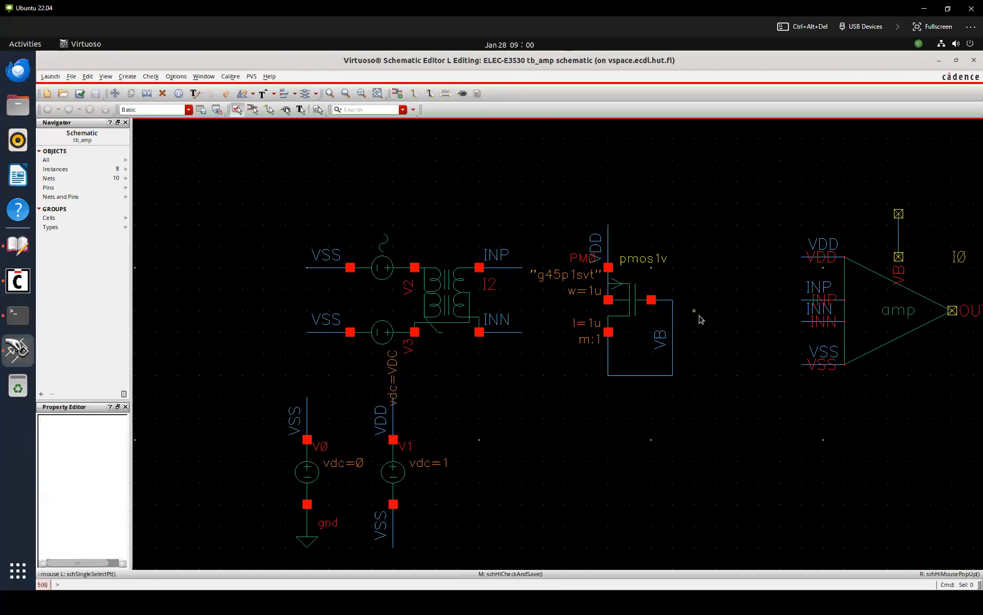
Place an analogLib idc source with a 1u DC current directly below the PMOS
{"action": "key", "text": "i"}
{"action": "double_click", "coordinate": [232, 96]}
{"action": "key", "text": "shift+Tab"}
{"action": "type", "text": "analogLib"}
{"action": "key", "text": "Tab"}
{"action": "type", "text": "idc"}
{"action": "key", "text": "Tab"}
{"action": "type", "text": "1u"}
{"action": "key", "text": "Tab"}
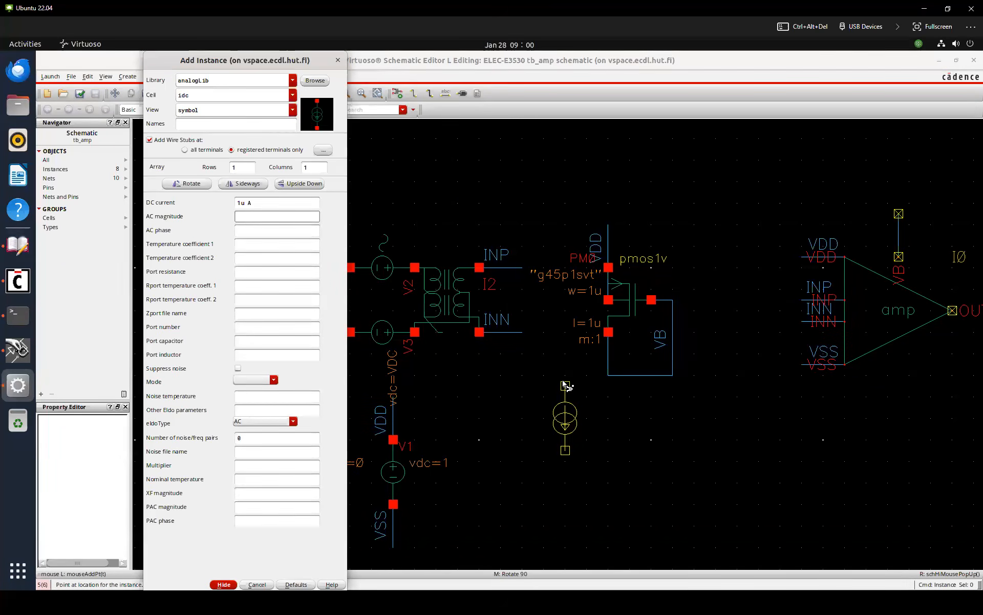
{"action": "left_click", "coordinate": [606, 396]}
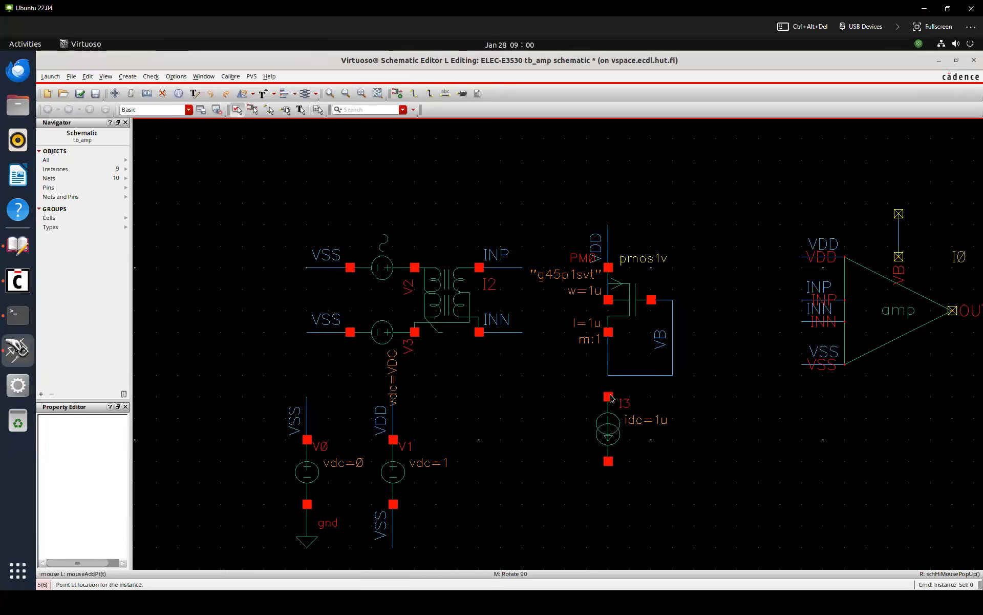
{"action": "key", "text": "Escape"}
Wire the current source's top to the PMOS drain node, copy a VSS wire onto its bottom, and check the schematic
{"action": "key", "text": "w"}
{"action": "left_click", "coordinate": [607, 395]}
{"action": "left_click", "coordinate": [608, 376]}
{"action": "key", "text": "Escape"}
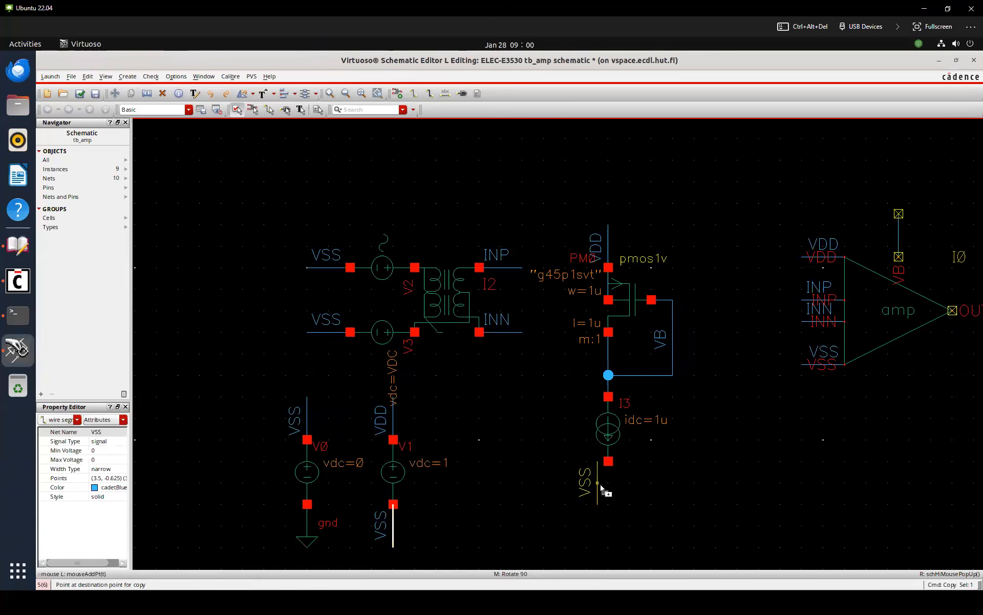
{"action": "left_click", "coordinate": [609, 495]}
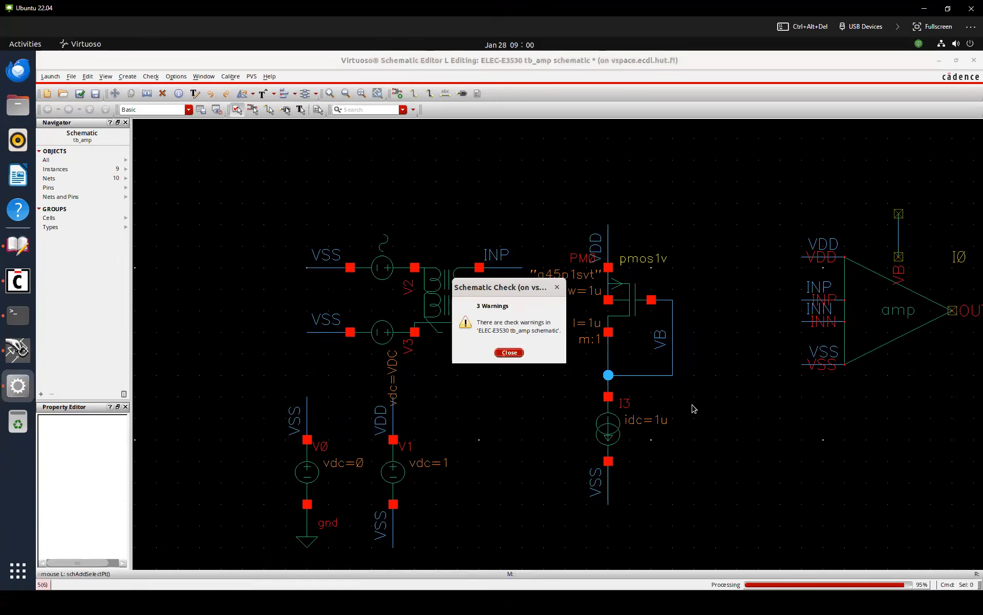
{"action": "key", "text": "Return"}
Copy the amp's VDD wire label, rotated, onto its VB pin wire, rename it VB, and check and save
{"action": "key", "text": "Right"}
{"action": "key", "text": "c"}
{"action": "left_click", "coordinate": [607, 258]}
{"action": "key", "text": "r"}
{"action": "left_click", "coordinate": [686, 225]}
{"action": "key", "text": "Escape"}
{"action": "double_click", "coordinate": [698, 232]}
{"action": "type", "text": "VB"}
{"action": "key", "text": "Return"}
{"action": "key", "text": "shift+x"}
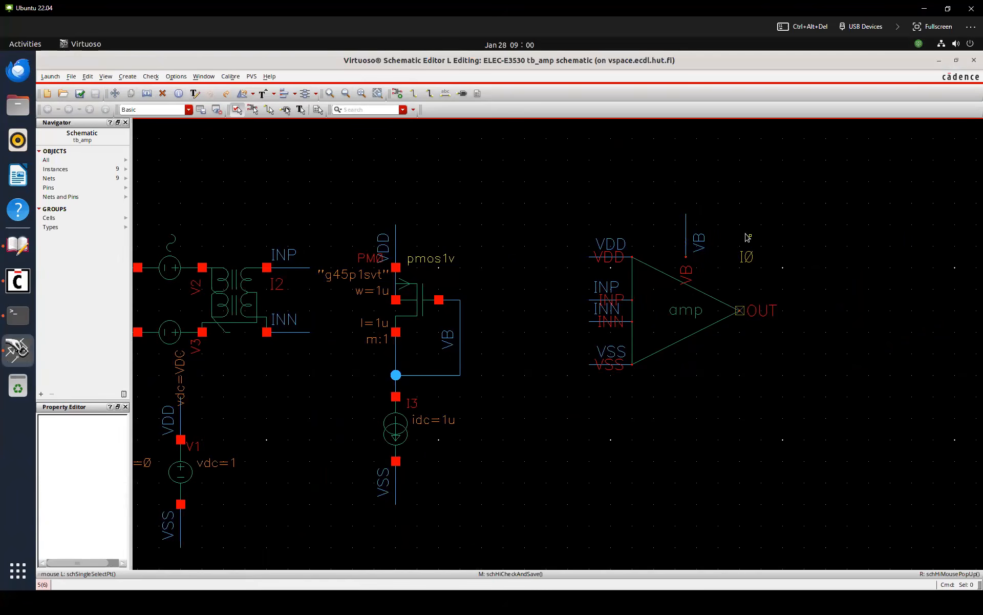
Draw a wire outward from the amp's OUT pin and open the form for adding an instance
{"action": "key", "text": "w"}
{"action": "left_click", "coordinate": [804, 310]}
{"action": "left_click", "coordinate": [740, 311]}
{"action": "key", "text": "i"}
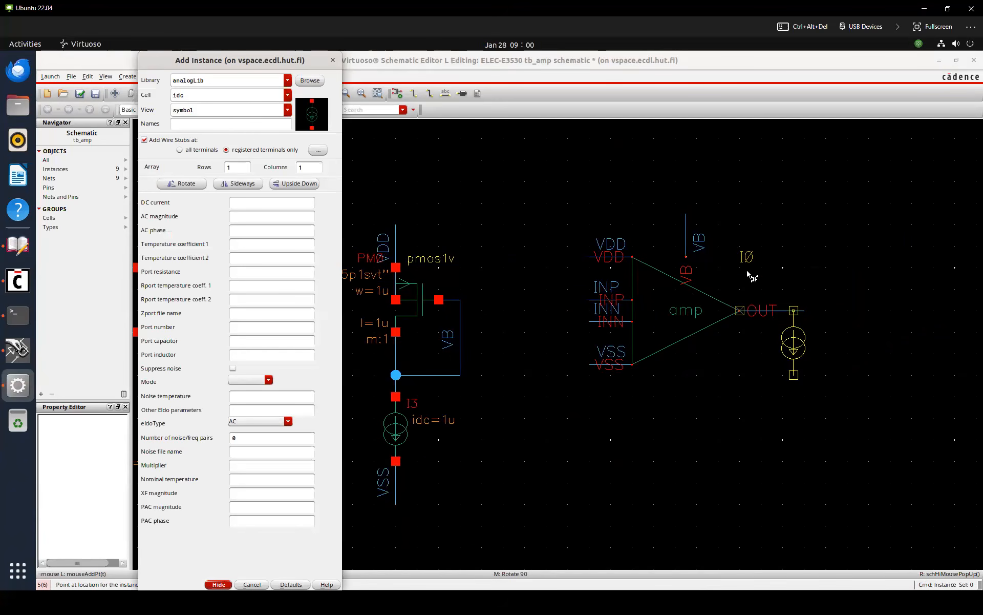
{"action": "left_click", "coordinate": [233, 93]}
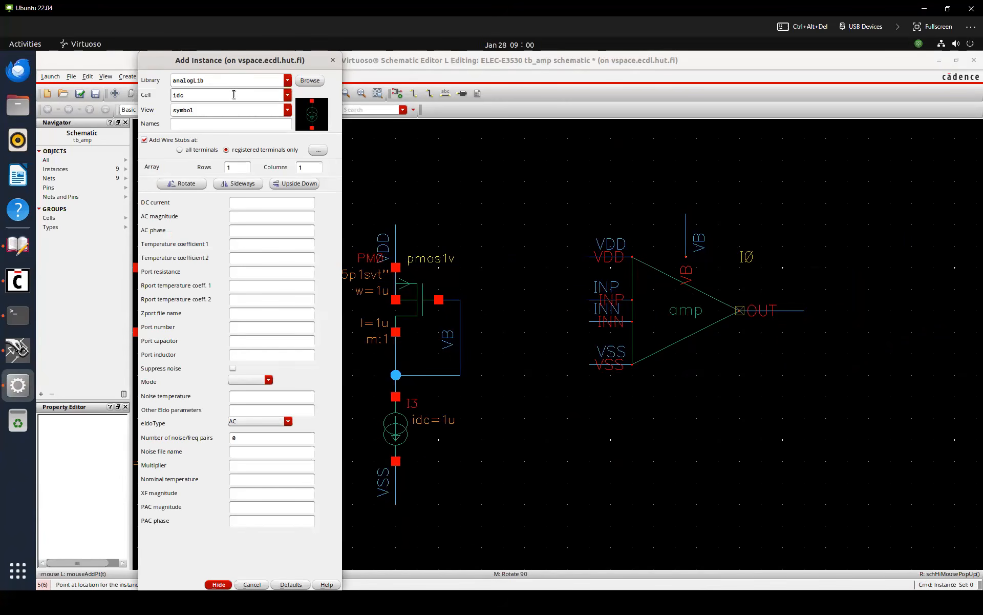
{"action": "double_click", "coordinate": [233, 94]}
{"action": "type", "text": "cap"}
{"action": "double_click", "coordinate": [243, 217]}
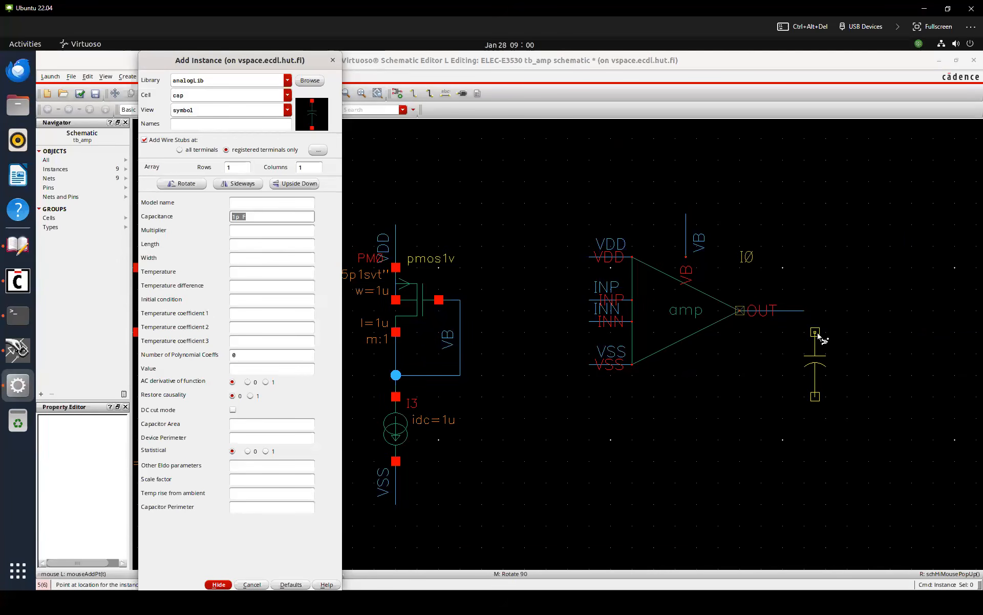
Place a noConn instance from the basic library at the end of the OUT wire, and check and save the schematic
{"action": "double_click", "coordinate": [210, 96]}
{"action": "double_click", "coordinate": [218, 79]}
{"action": "type", "text": "noCo"}
{"action": "key", "text": "BackSpace"}
{"action": "type", "text": "basic"}
{"action": "key", "text": "Tab"}
{"action": "type", "text": "noConn"}
{"action": "key", "text": "Tab"}
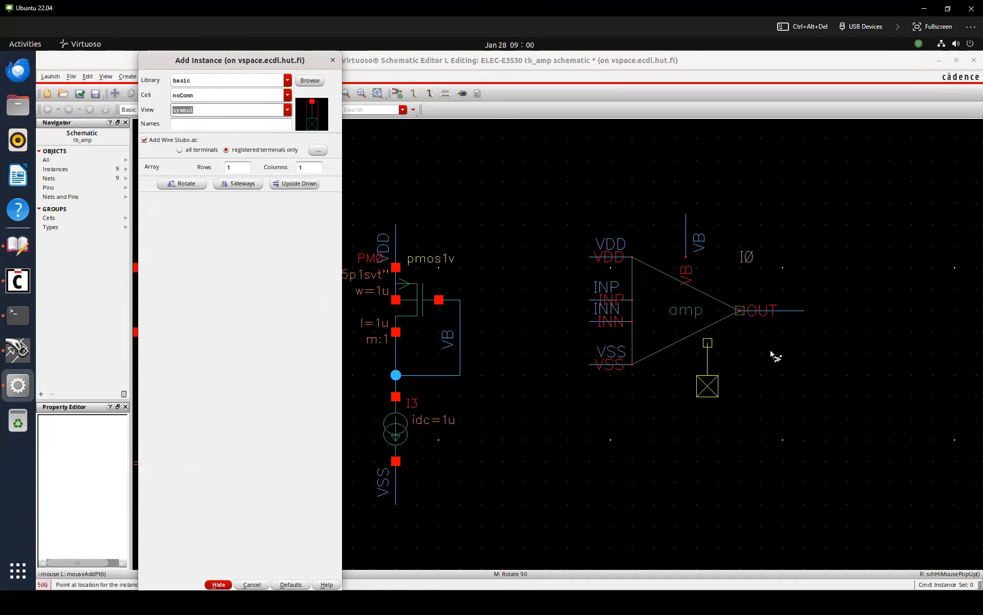
{"action": "left_click", "coordinate": [804, 311]}
{"action": "key", "text": "Escape"}
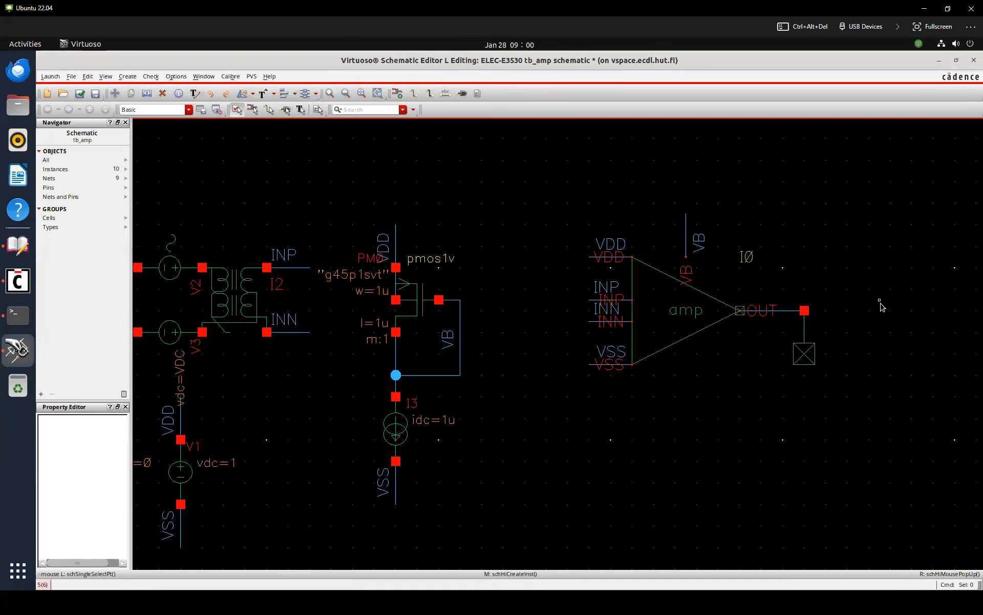
{"action": "key", "text": "f"}
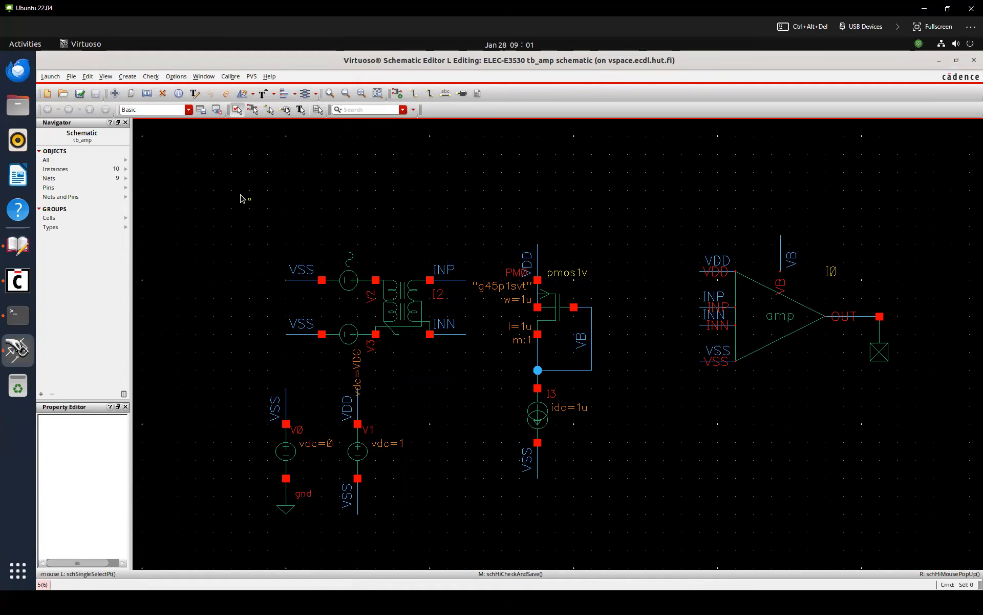
Launch the ADE L simulation environment for the tb_amp schematic
{"action": "left_click", "coordinate": [50, 77]}
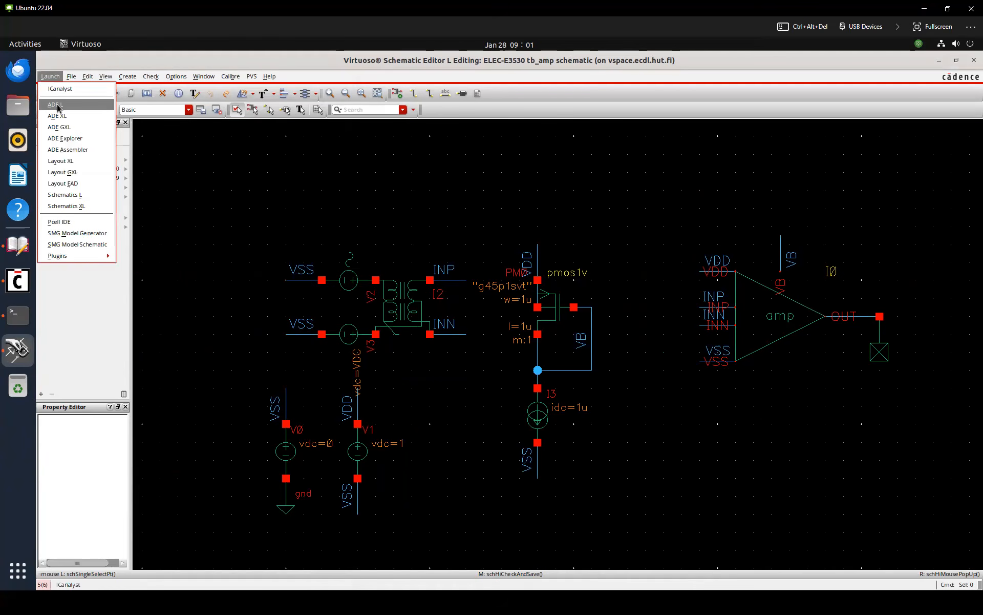
{"action": "left_click", "coordinate": [57, 105]}
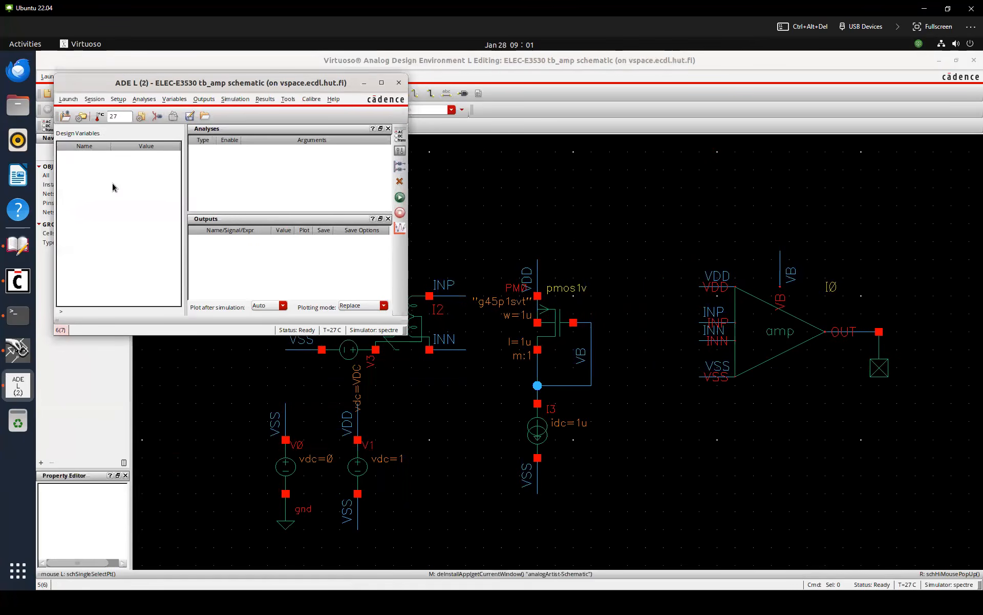
Copy the design variables from the cellview into ADE L and set VDC to 0.5
{"action": "right_click", "coordinate": [116, 185]}
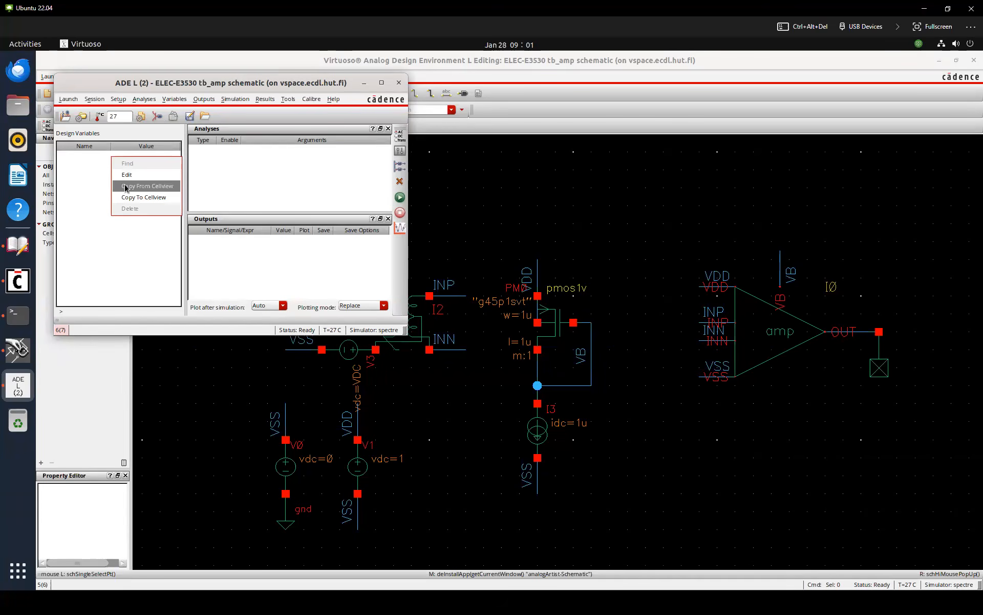
{"action": "left_click", "coordinate": [126, 187]}
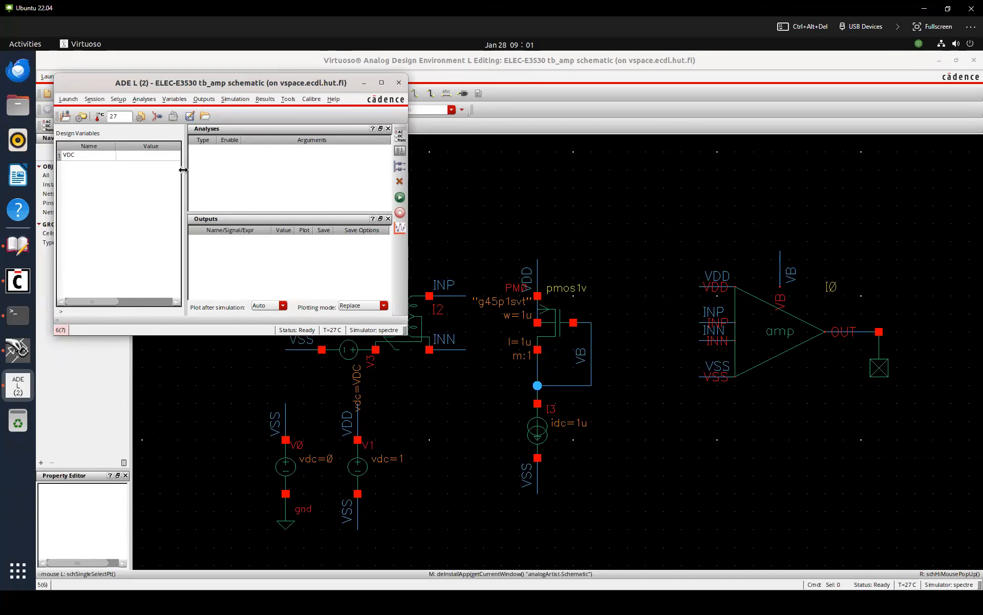
{"action": "left_click_drag", "start_coordinate": [191, 170], "coordinate": [195, 171]}
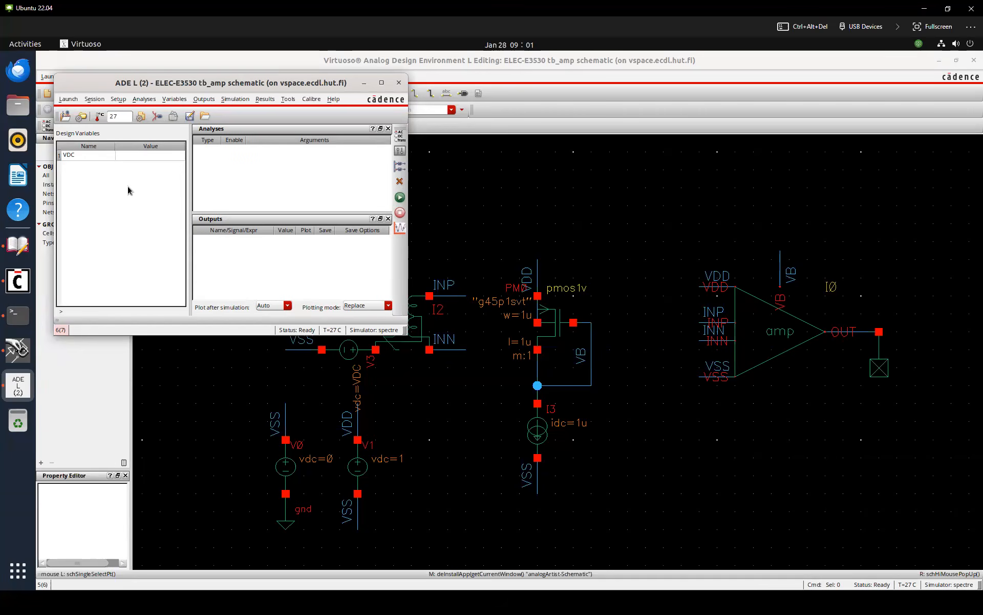
{"action": "left_click", "coordinate": [145, 159]}
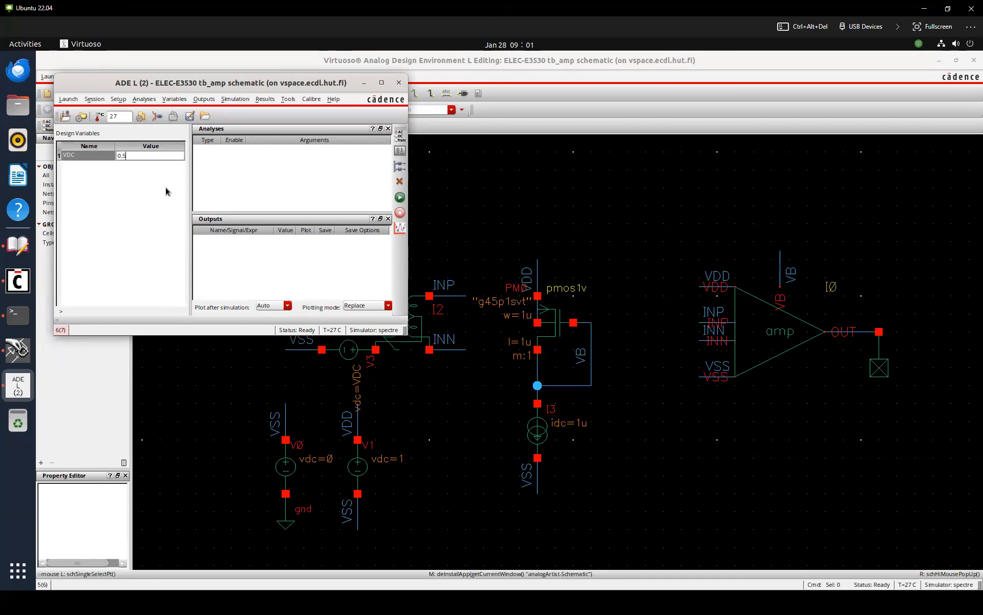
Set the VDC design variable to 0.5 and add a transient analysis with stop time VAR("t_tran")
{"action": "type", "text": "0.5"}
{"action": "key", "text": "Return"}
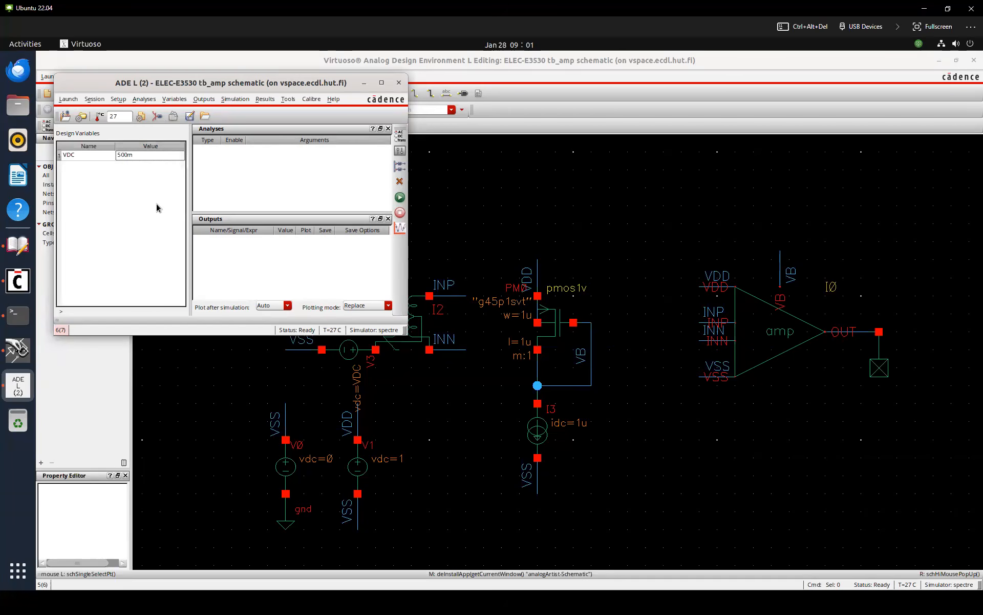
{"action": "left_click", "coordinate": [398, 137]}
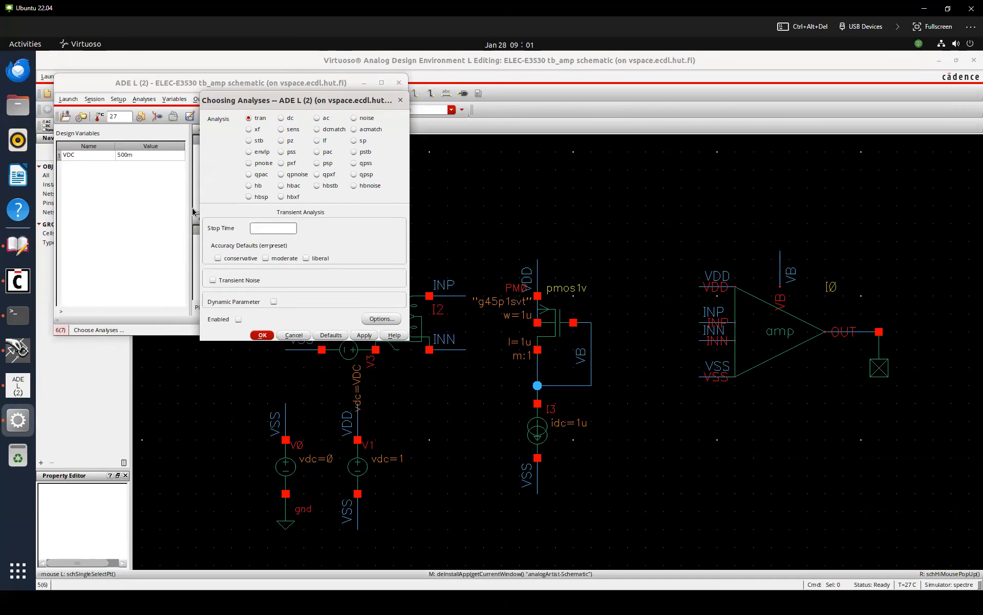
{"action": "type", "text": "\"t_tran\")"}
{"action": "key", "text": "Return"}
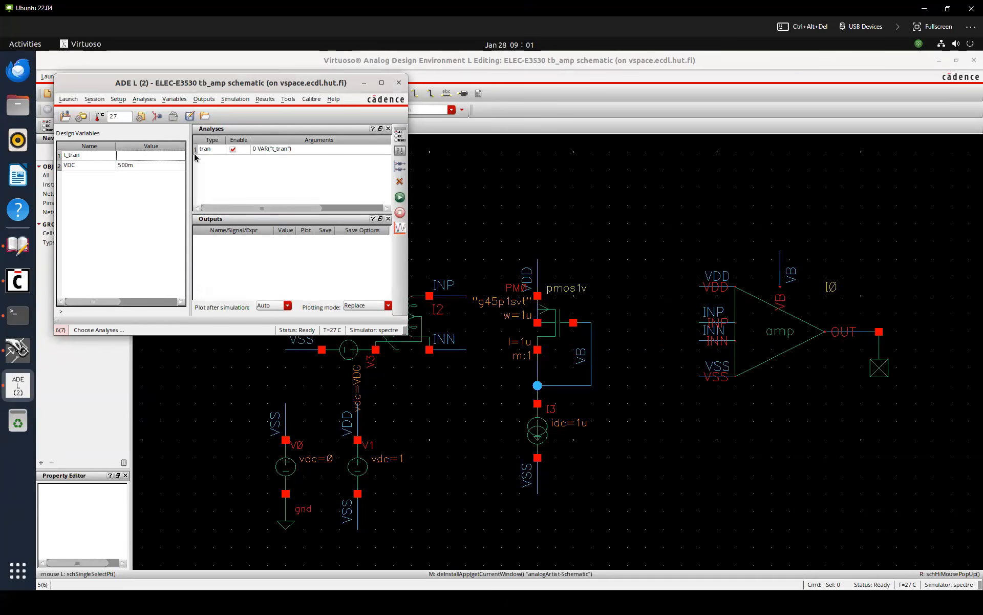
Edit the vsin source V2 at the balun input, setting its amplitude to 1m and its frequency to f_in
{"action": "left_click", "coordinate": [224, 355]}
{"action": "left_click", "coordinate": [408, 248]}
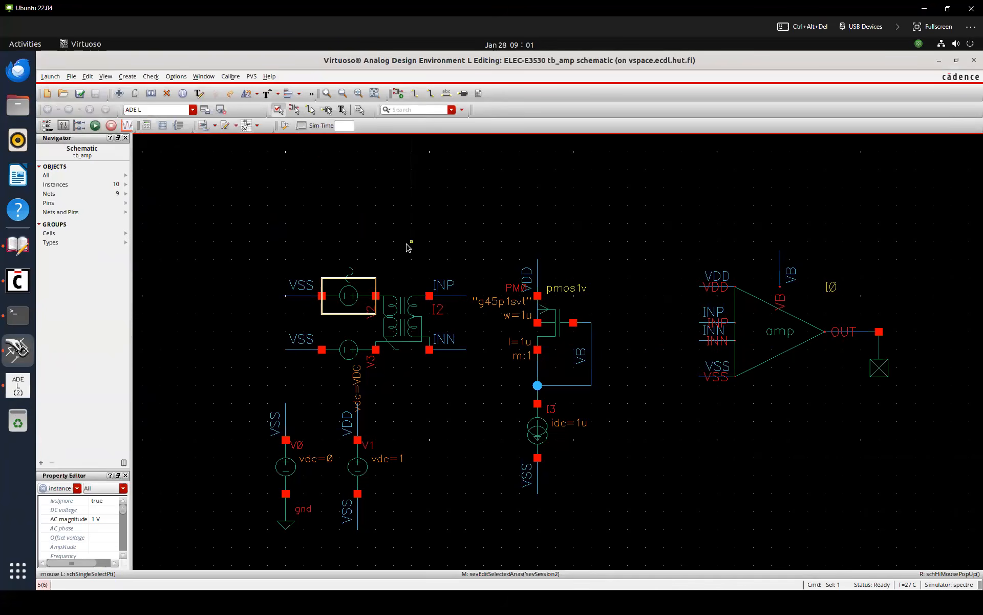
{"action": "key", "text": "q"}
{"action": "left_click", "coordinate": [296, 310]}
{"action": "left_click", "coordinate": [293, 337]}
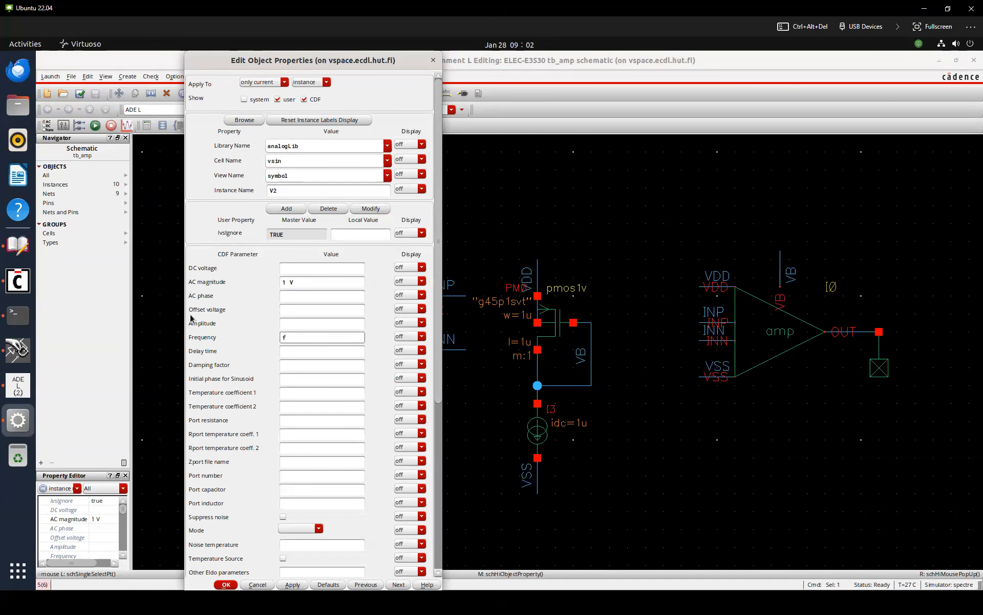
{"action": "key", "text": "shift+Tab"}
{"action": "type", "text": "1m"}
{"action": "key", "text": "Tab"}
{"action": "key", "text": "Return"}
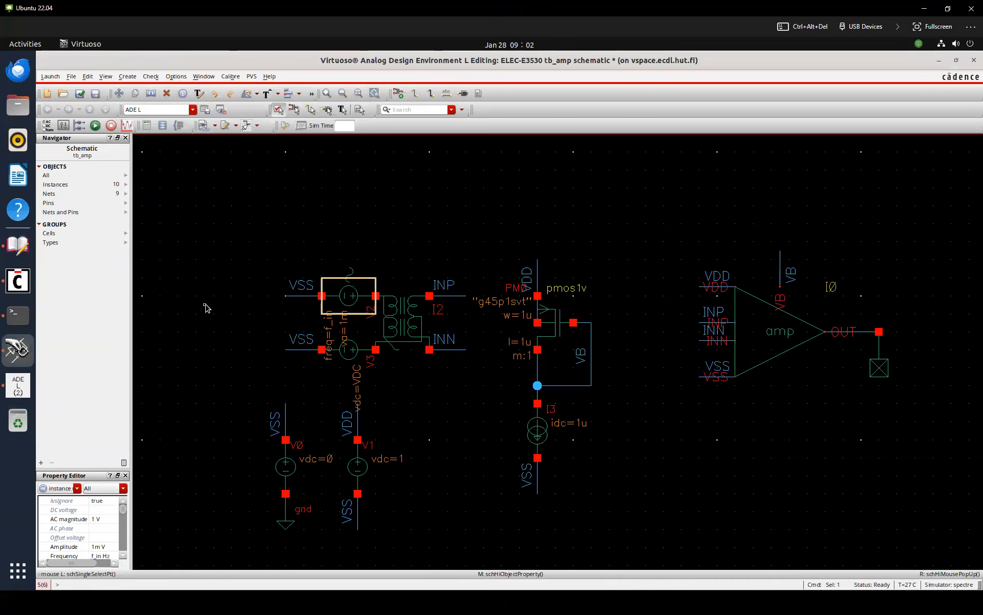
Copy the new design variable from the cellview into ADE L and set f_in to 1K
{"action": "left_click", "coordinate": [206, 307]}
{"action": "left_click", "coordinate": [18, 385]}
{"action": "right_click", "coordinate": [90, 182]}
{"action": "left_click", "coordinate": [103, 210]}
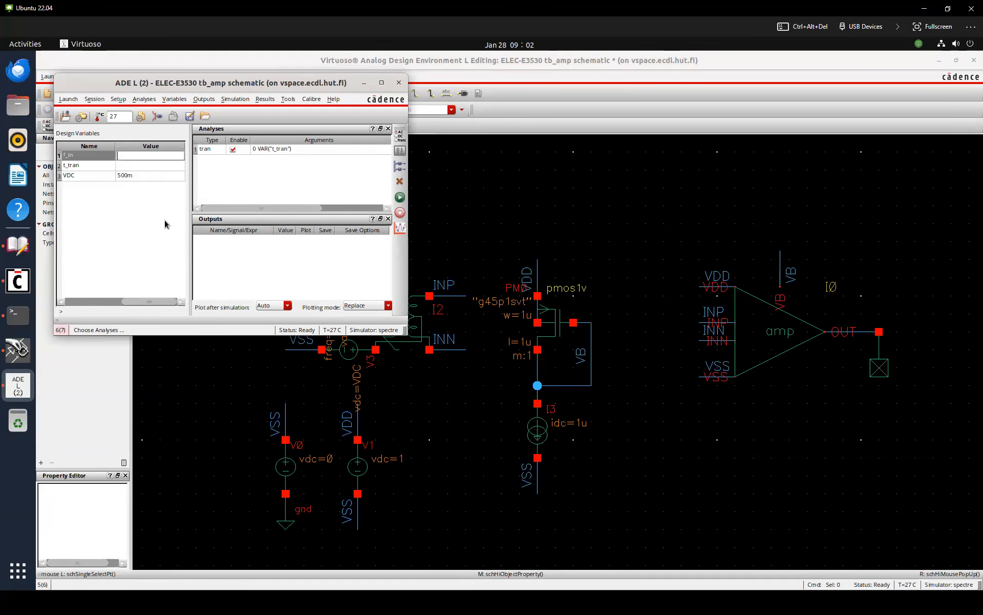
{"action": "type", "text": "1K"}
{"action": "key", "text": "Return"}
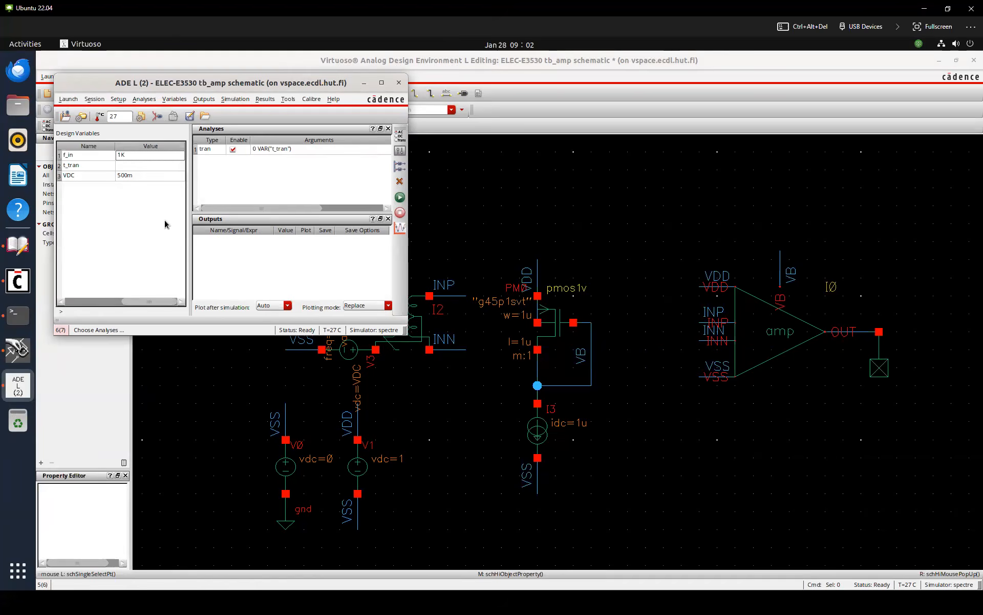
Define the t_tran design variable as 5/f_in
{"action": "double_click", "coordinate": [123, 167]}
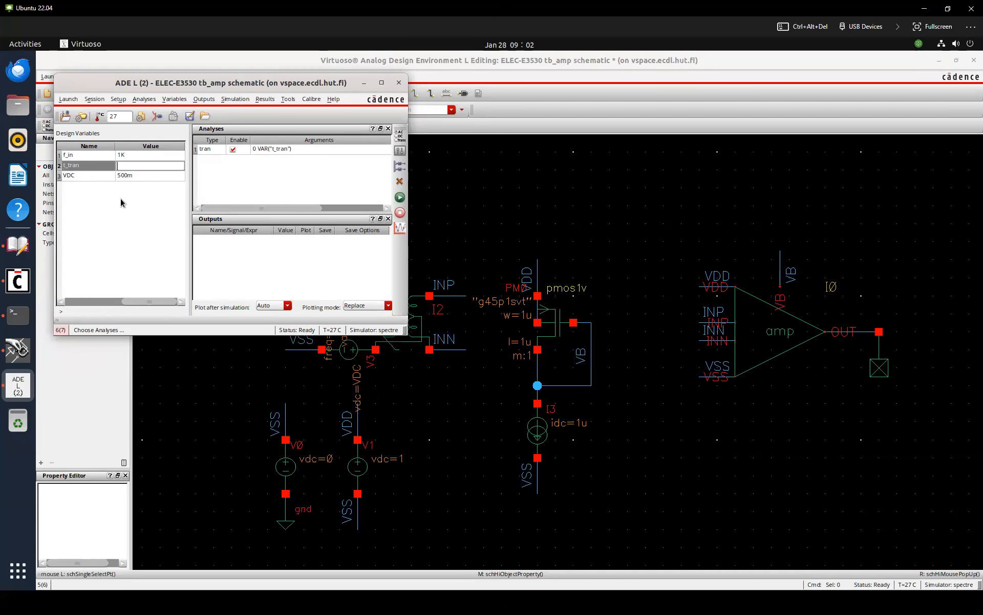
{"action": "type", "text": "5/f_in"}
{"action": "key", "text": "Return"}
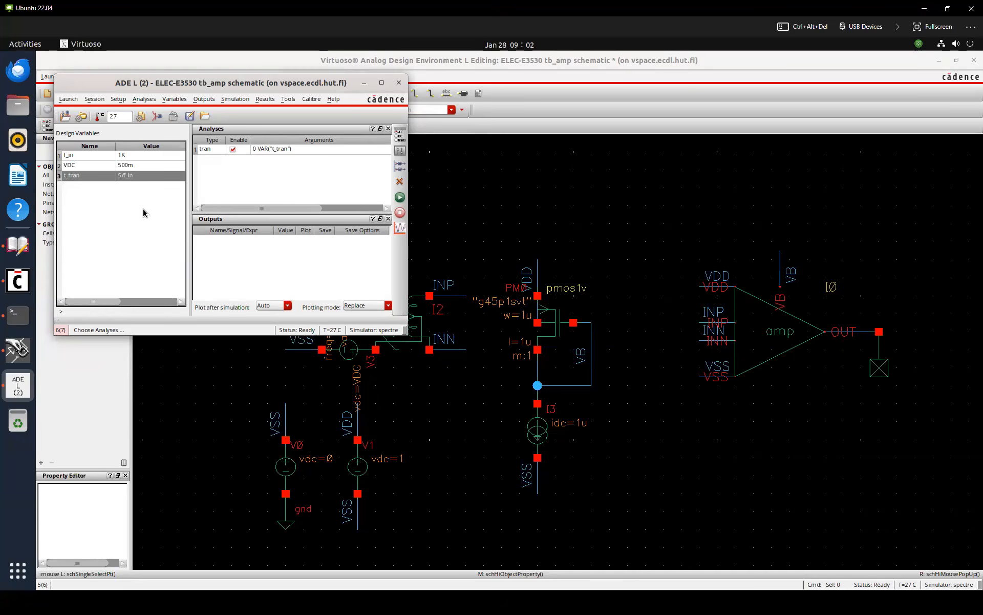
Correct the value of the t_tran design variable to 5/f_in
{"action": "left_click", "coordinate": [128, 166]}
{"action": "left_click", "coordinate": [127, 176]}
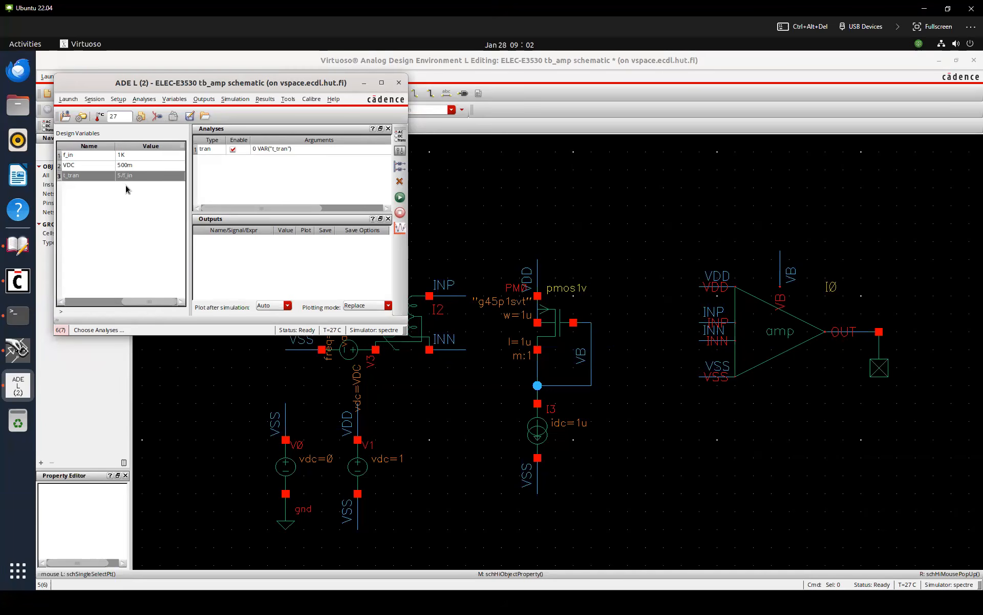
{"action": "left_click", "coordinate": [115, 185]}
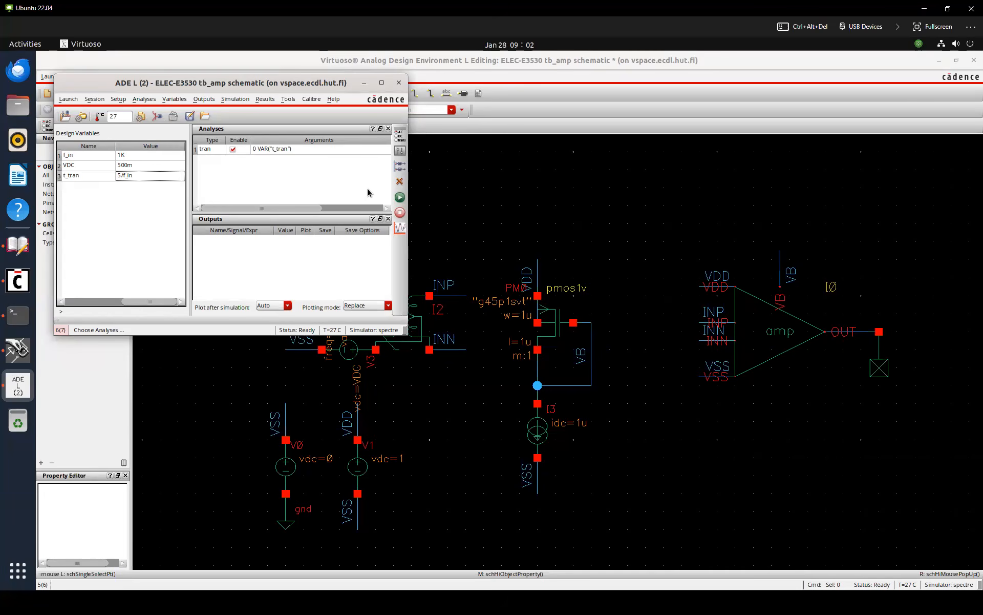
Check and save the tb_amp schematic, run the transient simulation, and bring the schematic back to the front
{"action": "left_click", "coordinate": [400, 197]}
{"action": "left_click", "coordinate": [484, 196]}
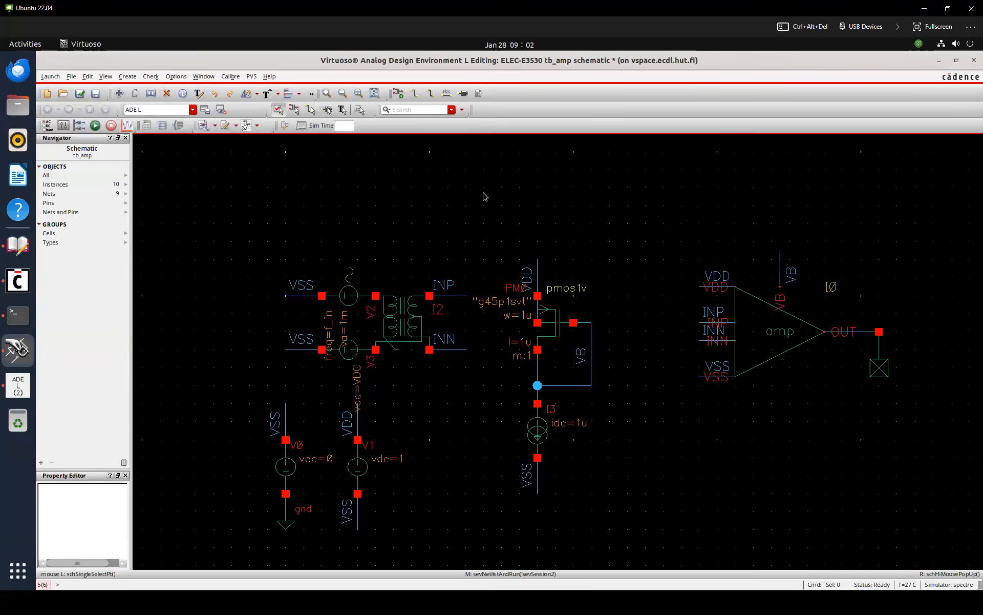
{"action": "key", "text": "f"}
{"action": "key", "text": "shift+x"}
{"action": "left_click", "coordinate": [95, 125]}
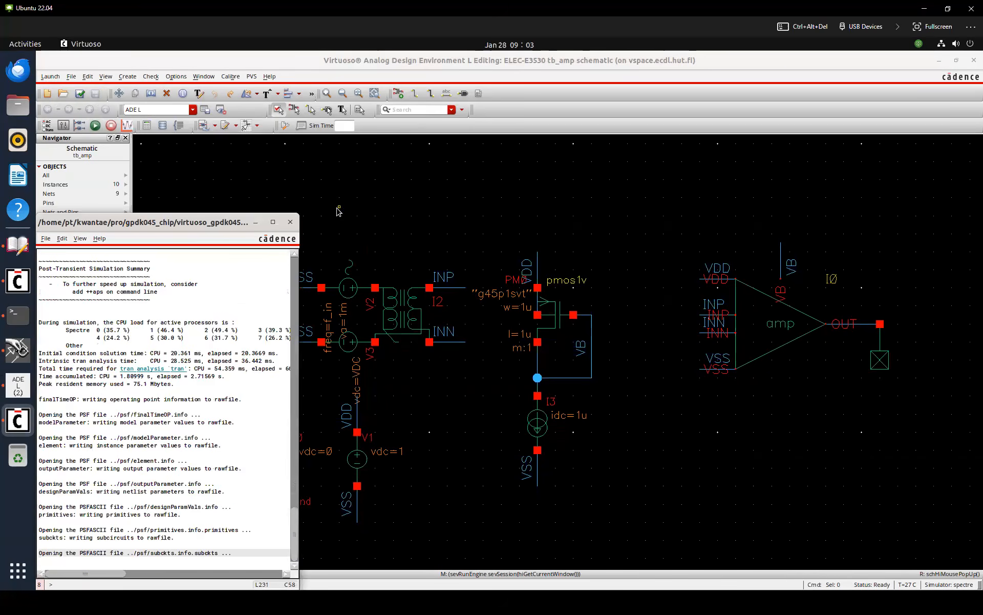
{"action": "left_click", "coordinate": [339, 211]}
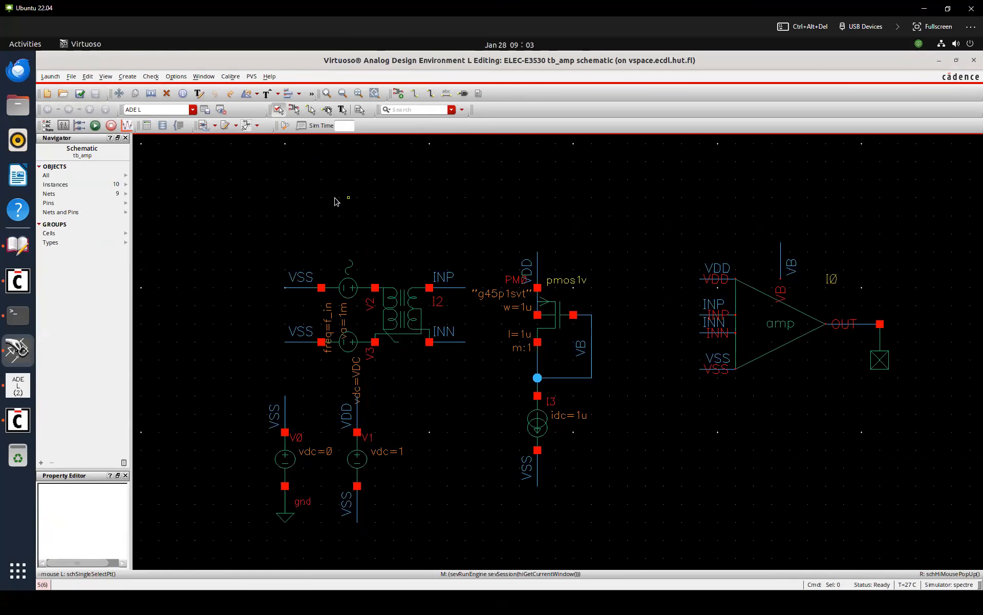
{"action": "left_click", "coordinate": [257, 128]}
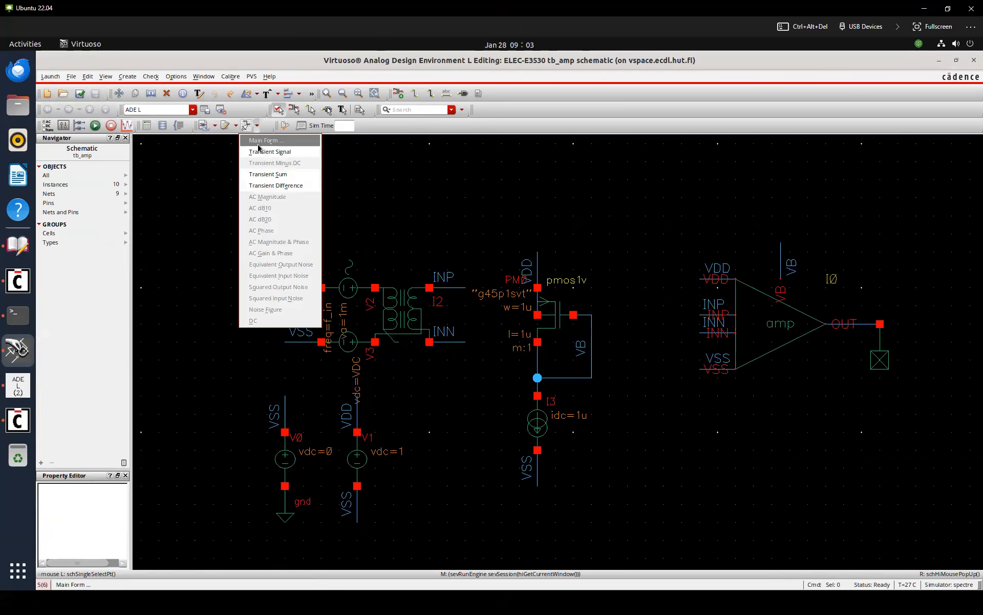
{"action": "left_click", "coordinate": [259, 143]}
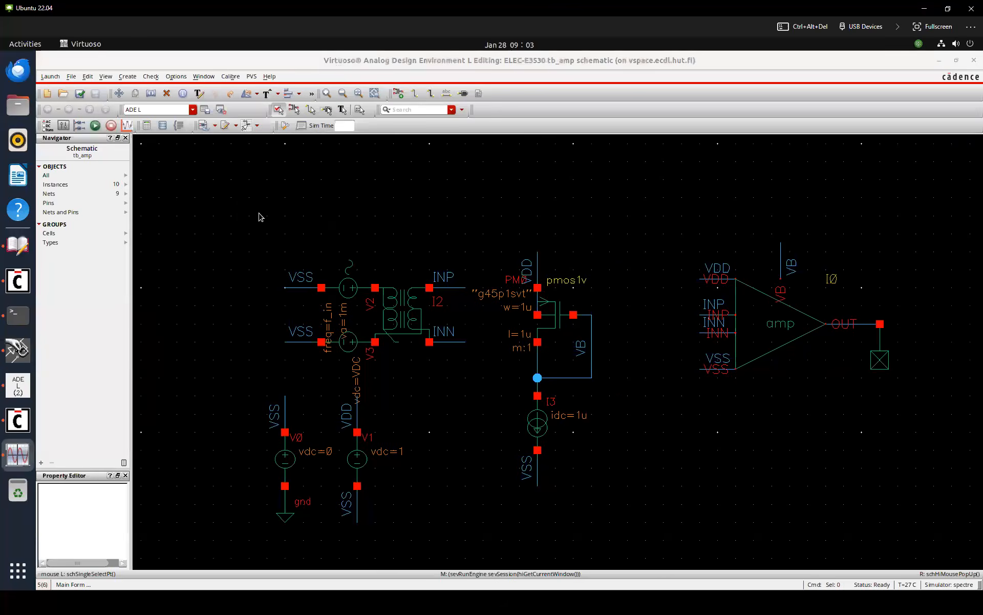
{"action": "key", "text": "Escape"}
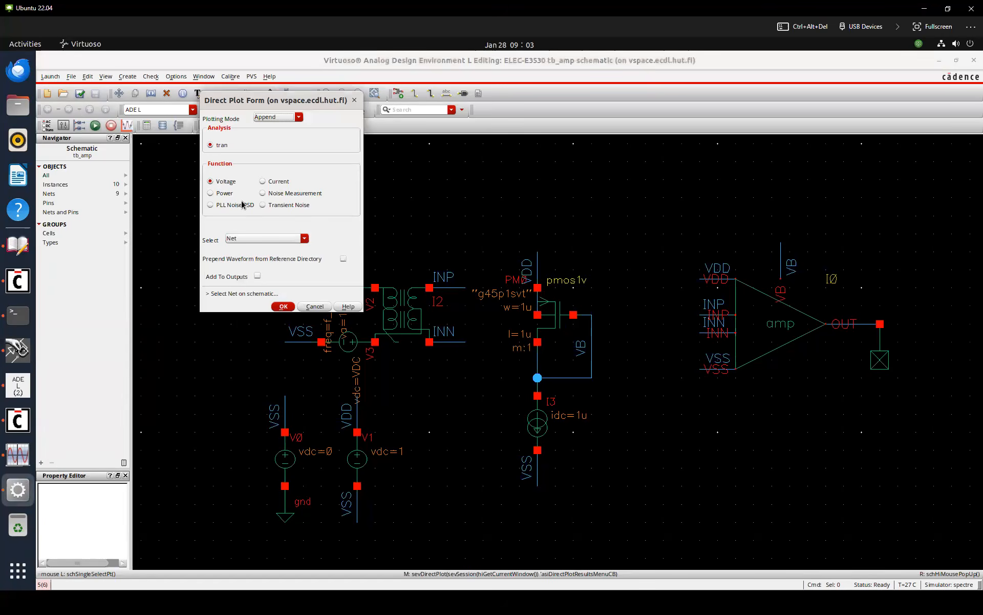
{"action": "left_click", "coordinate": [355, 101]}
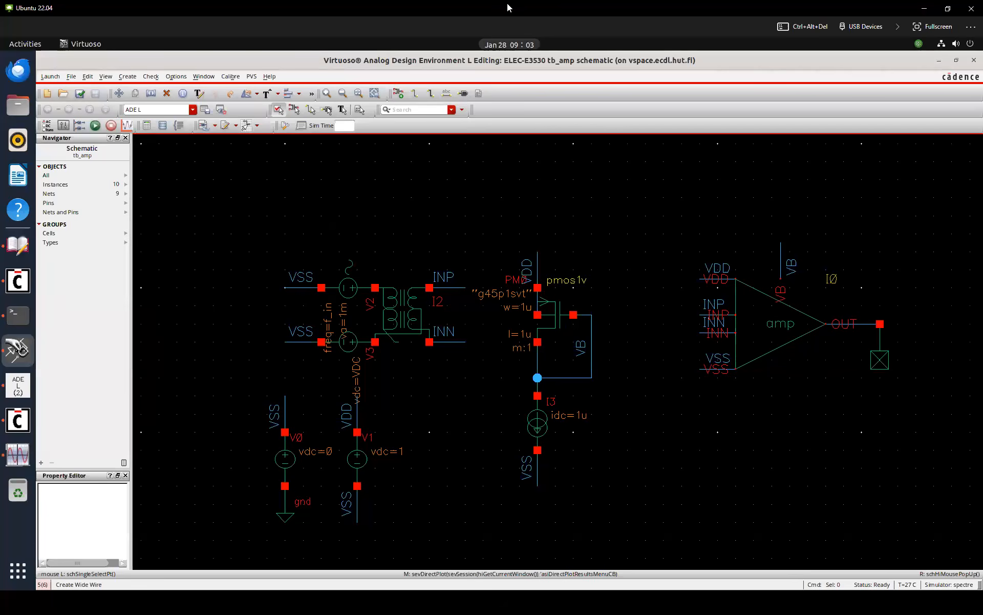
Switch to Notepad and add a main plot form entry below the schematic shortcuts in Shortcuts.txt
{"action": "key", "text": "super"}
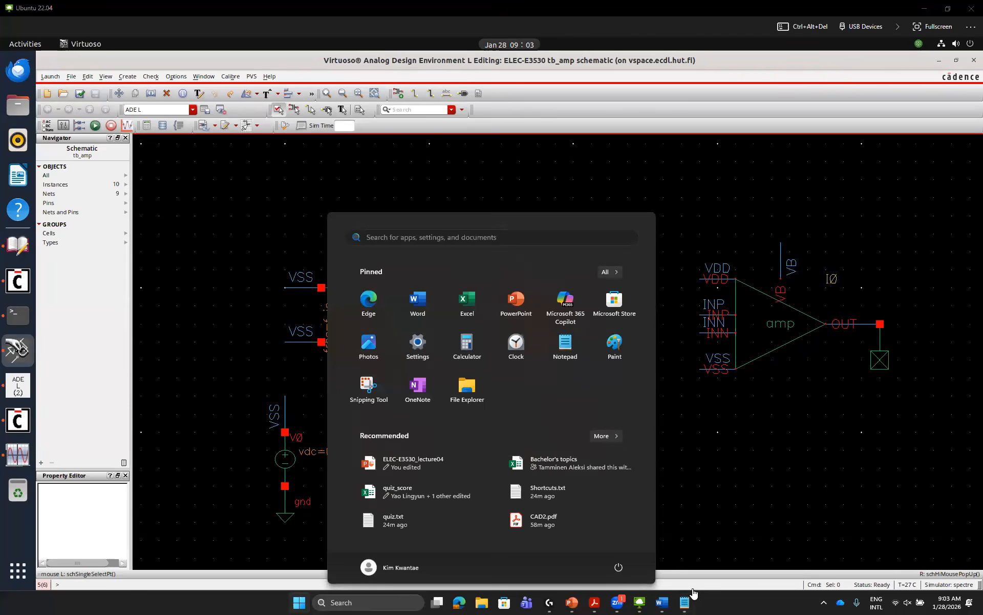
{"action": "left_click", "coordinate": [685, 602]}
{"action": "key", "text": "Return"}
{"action": "key", "text": "Return"}
{"action": "key", "text": "Return"}
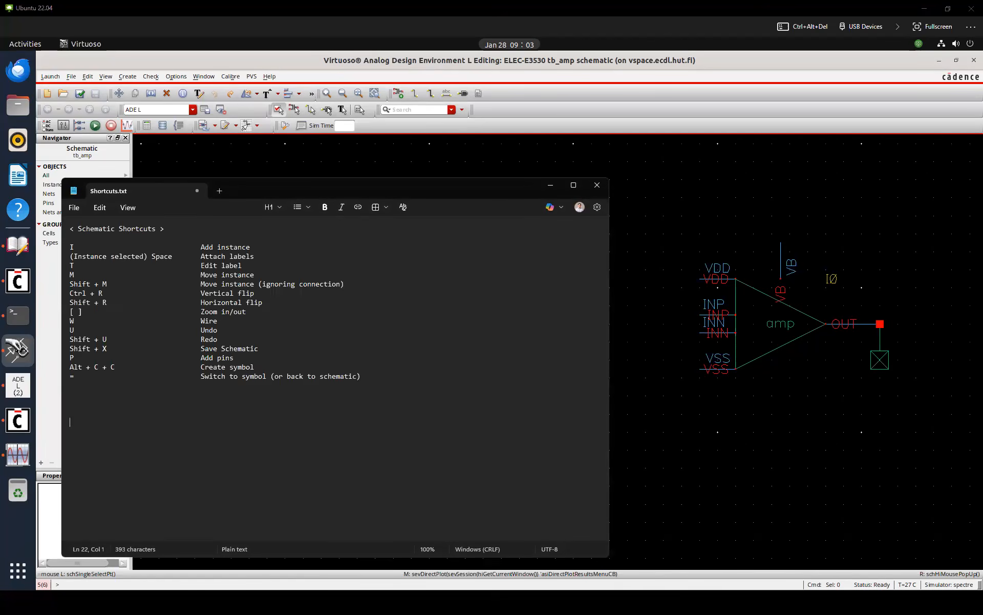
{"action": "type", "text": "Main plot shortcut"}
{"action": "key", "text": "shift+Left"}
{"action": "key", "text": "shift+Left"}
{"action": "key", "text": "shift+Left"}
{"action": "key", "text": "shift+Left"}
{"action": "type", "text": "form"}
{"action": "left_click", "coordinate": [605, 169]}
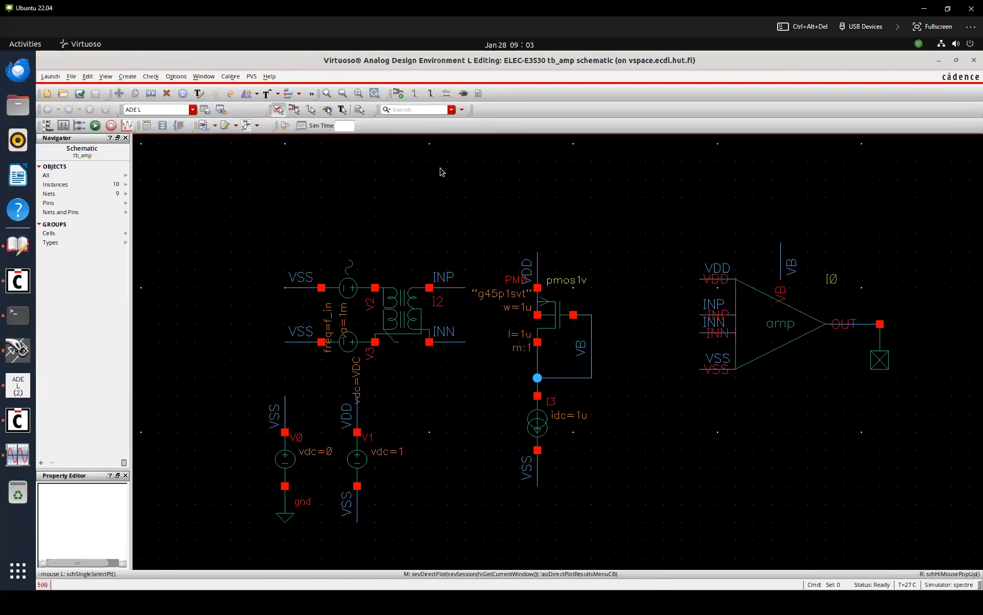
Plot the transient voltages of the INP and INN nets at the transformer's outputs using the Direct Plot form
{"action": "middle_click", "coordinate": [438, 169]}
{"action": "left_click_drag", "start_coordinate": [281, 106], "coordinate": [167, 107]}
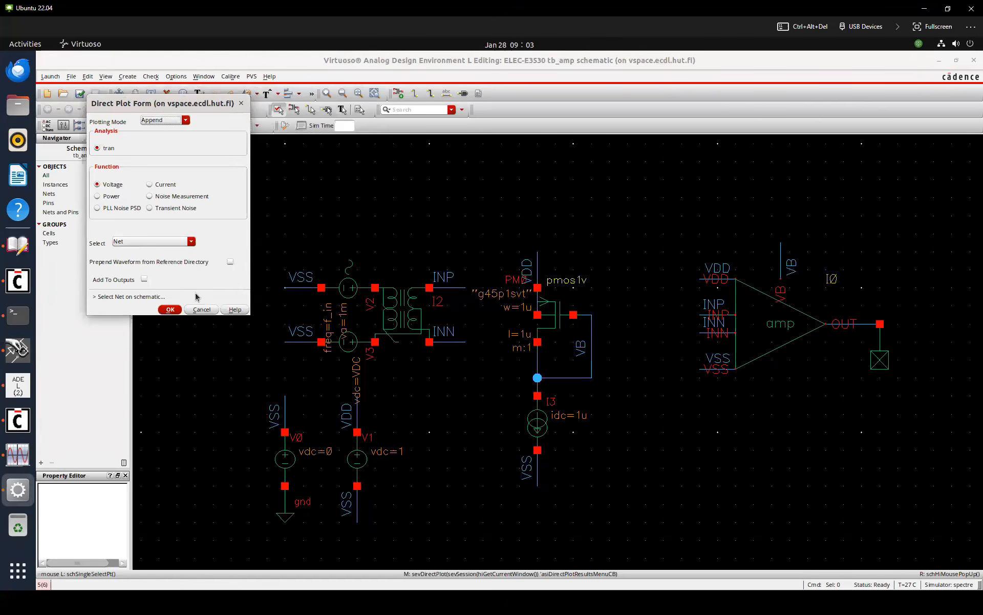
{"action": "left_click", "coordinate": [458, 290]}
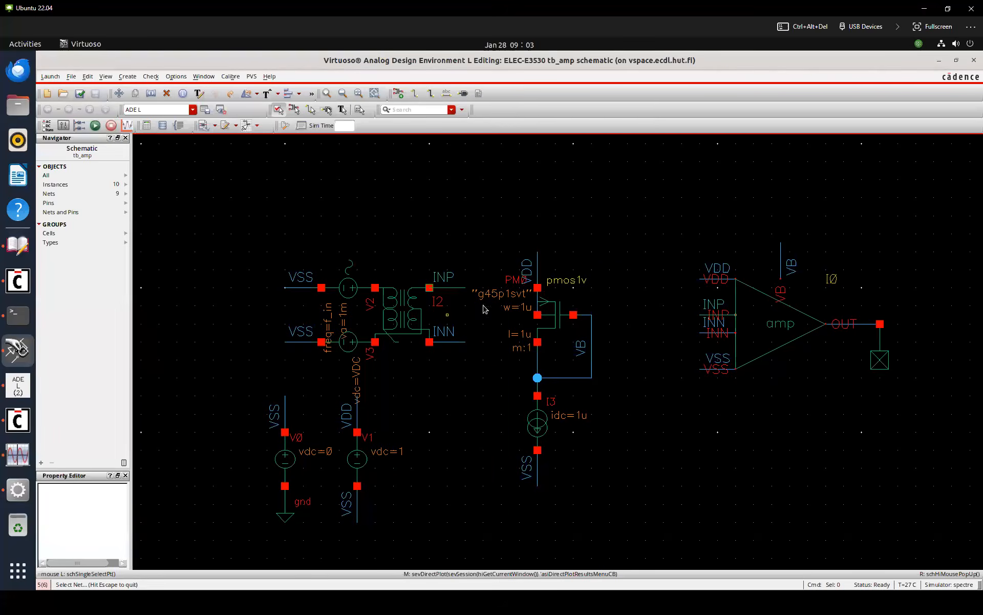
{"action": "left_click", "coordinate": [446, 339]}
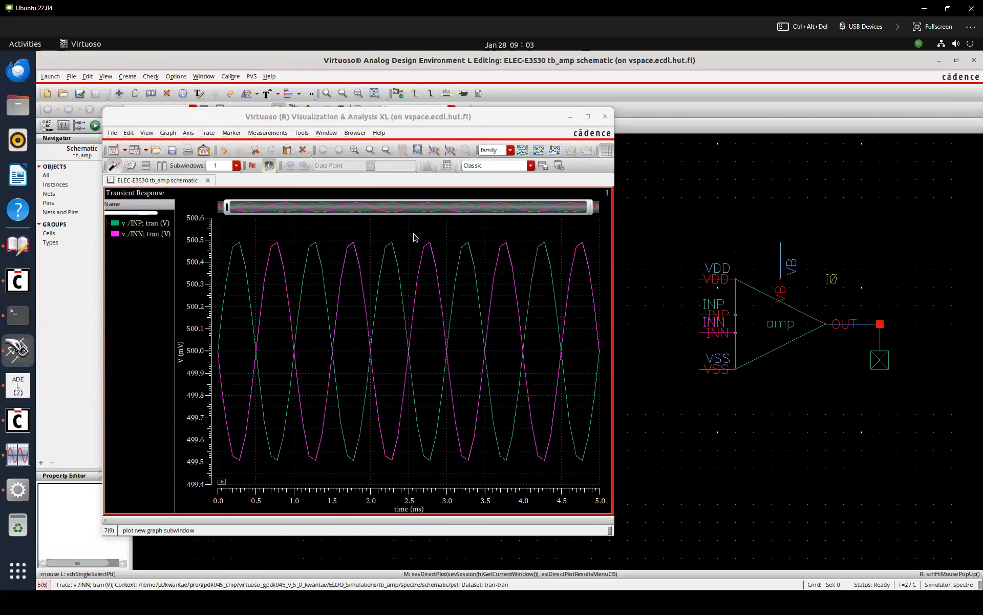
Send the v /INP and v /INN traces together to the ADE outputs and close the waveform window
{"action": "left_click", "coordinate": [241, 250]}
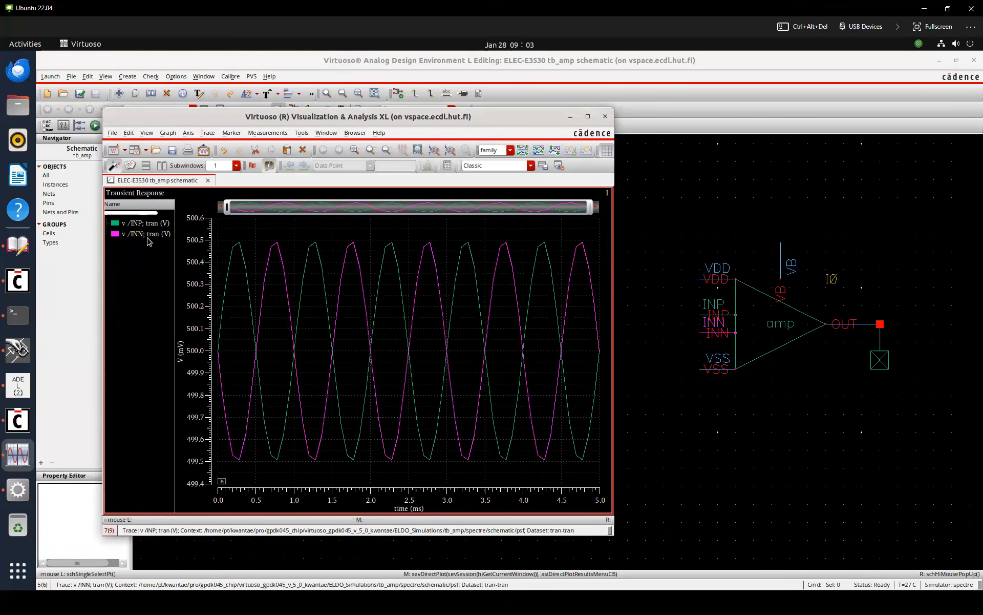
{"action": "left_click", "coordinate": [142, 223]}
{"action": "left_click", "coordinate": [151, 232], "text": "ctrl"}
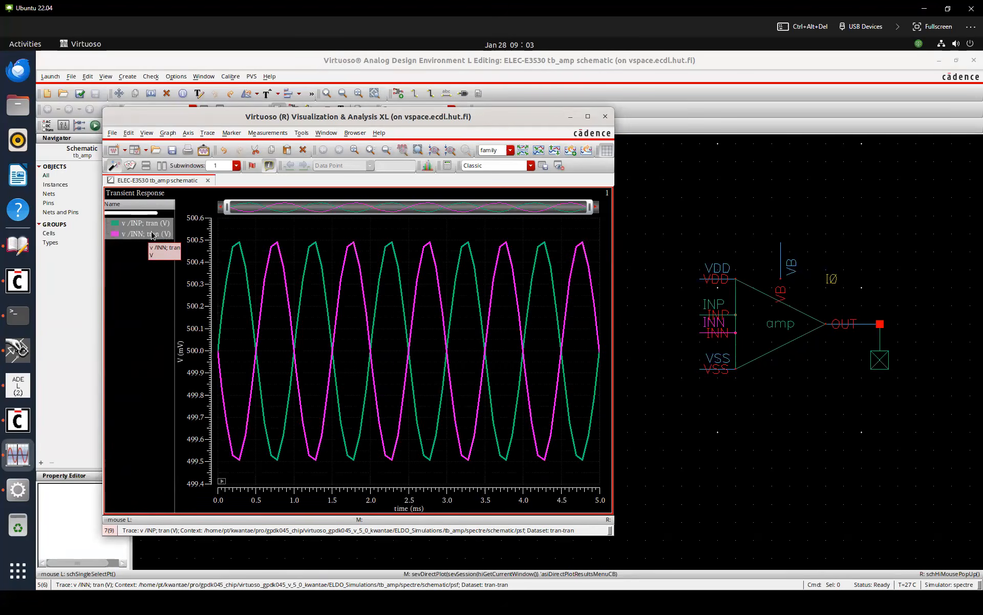
{"action": "right_click", "coordinate": [152, 235]}
{"action": "mouse_move", "coordinate": [177, 369]}
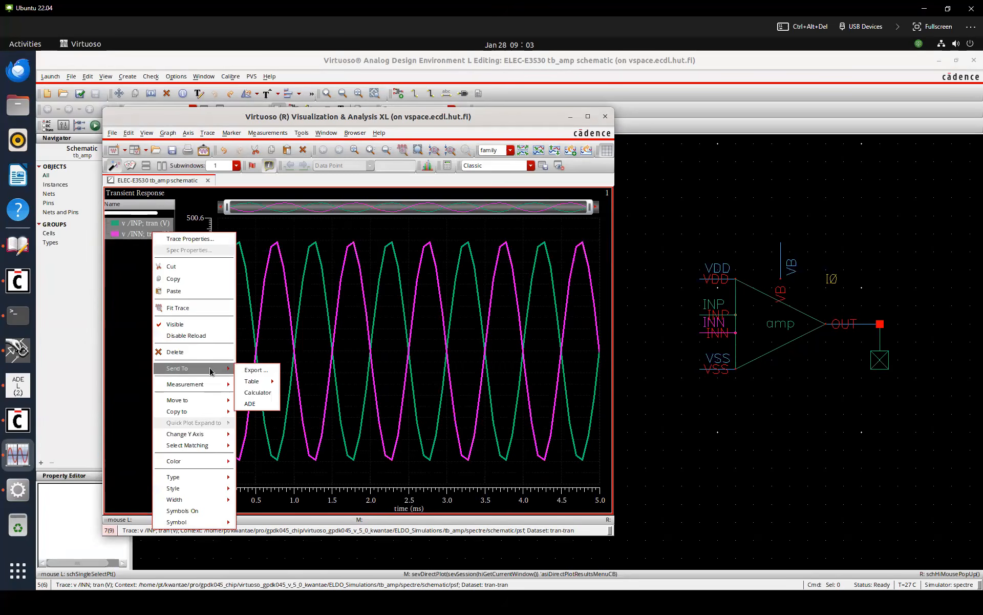
{"action": "left_click", "coordinate": [250, 405]}
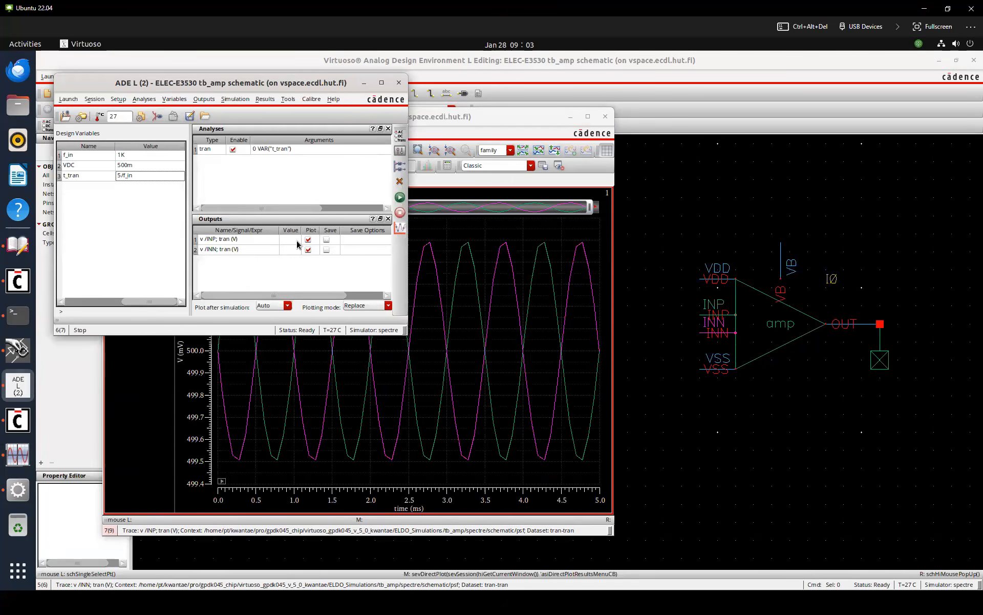
{"action": "left_click", "coordinate": [609, 126]}
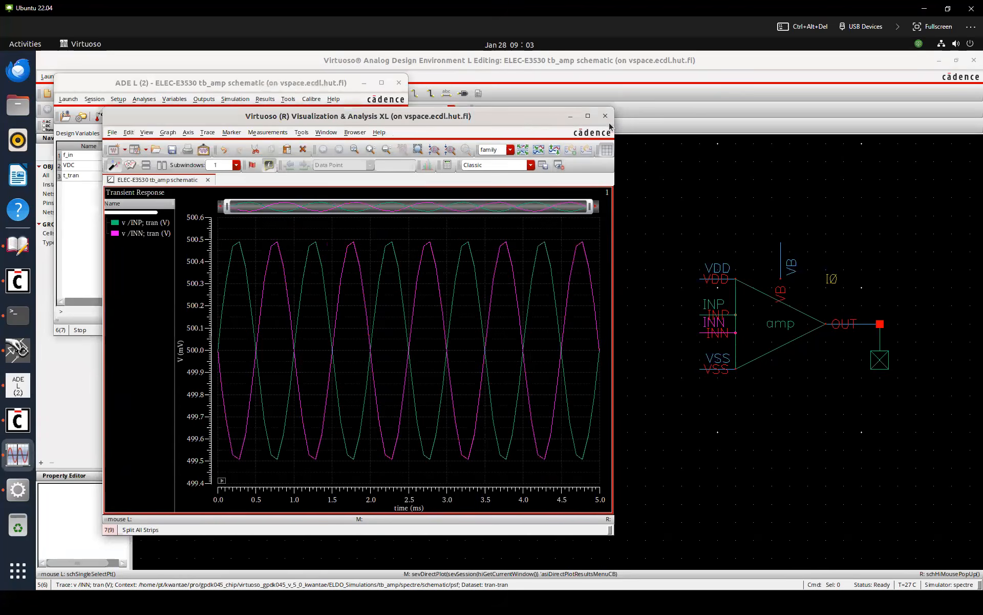
{"action": "left_click", "coordinate": [605, 116]}
Move sources V2 and V3 with their VSS wires away from transformer I2, and save and re-simulate the schematic
{"action": "left_click", "coordinate": [593, 222]}
{"action": "left_click_drag", "start_coordinate": [353, 313], "coordinate": [308, 340]}
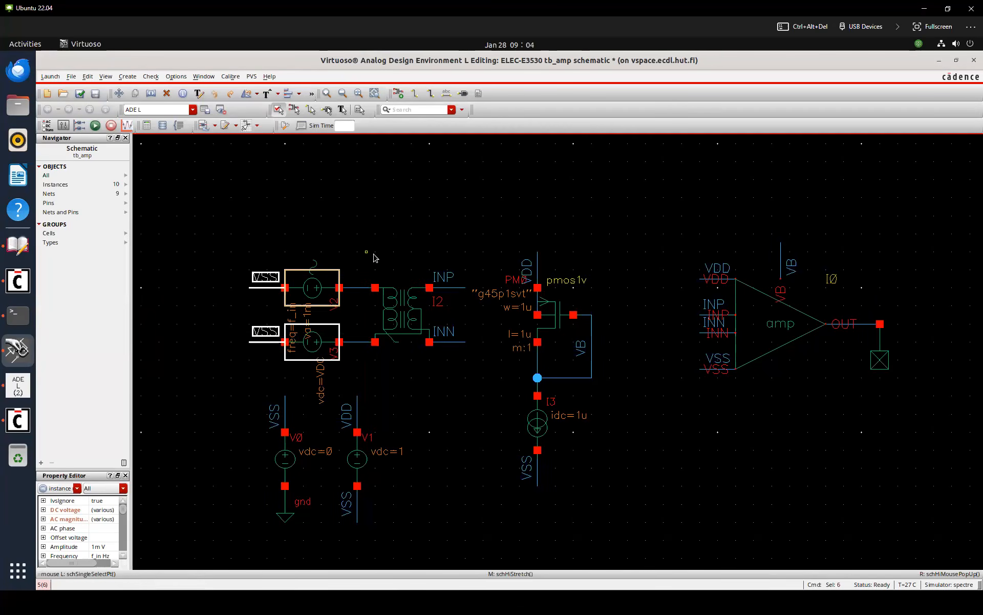
{"action": "left_click", "coordinate": [374, 254]}
{"action": "key", "text": "shift+x"}
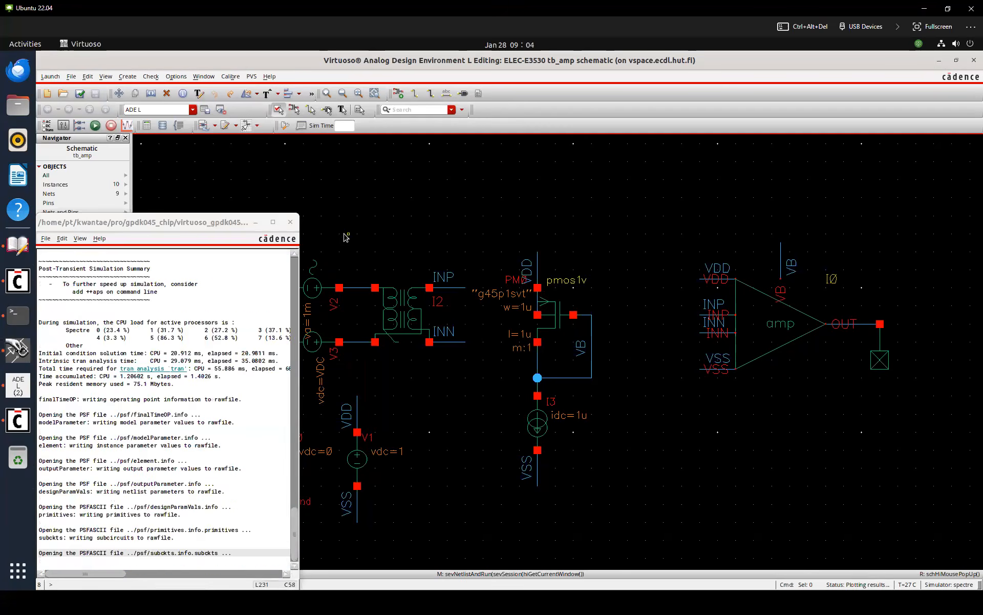
Set the accuracy default of the tran analysis to conservative
{"action": "left_click", "coordinate": [20, 394]}
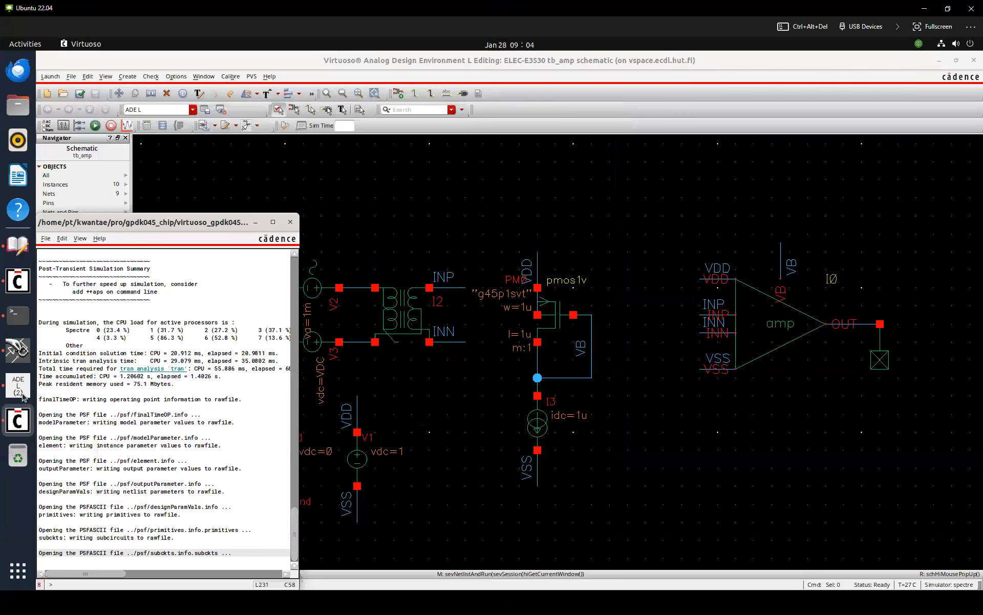
{"action": "double_click", "coordinate": [302, 151]}
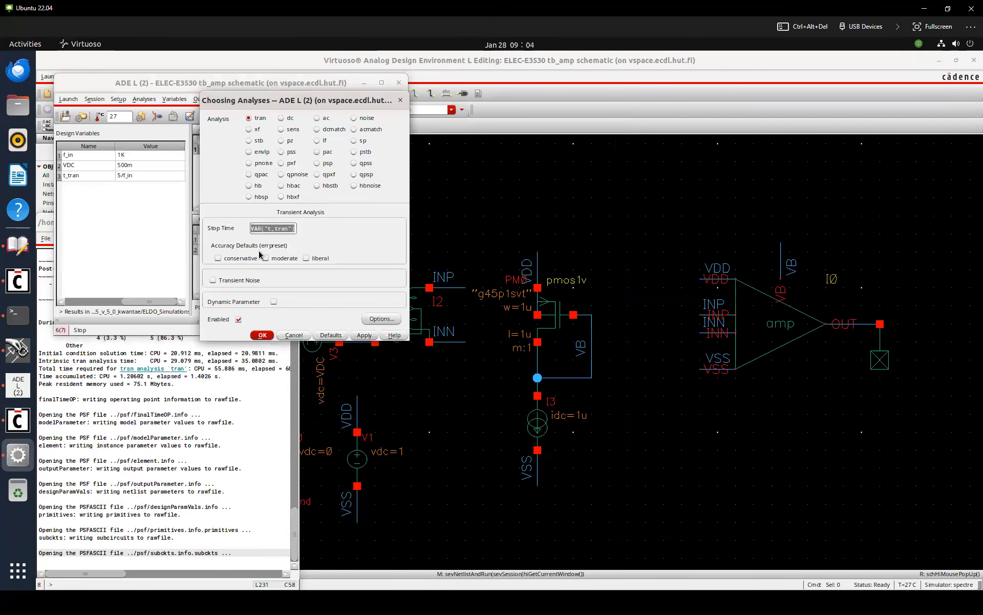
{"action": "left_click", "coordinate": [240, 258]}
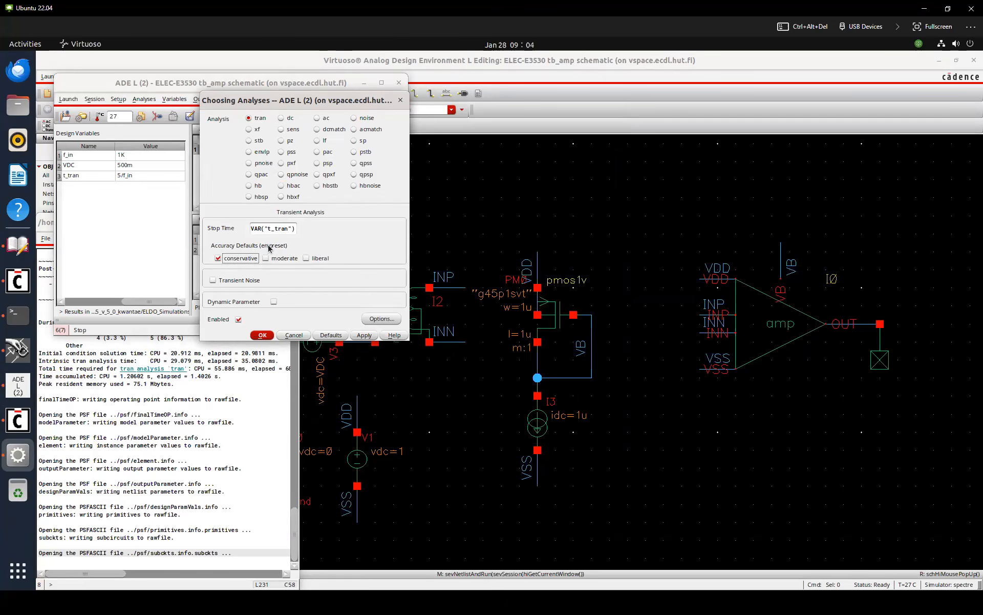
{"action": "key", "text": "Return"}
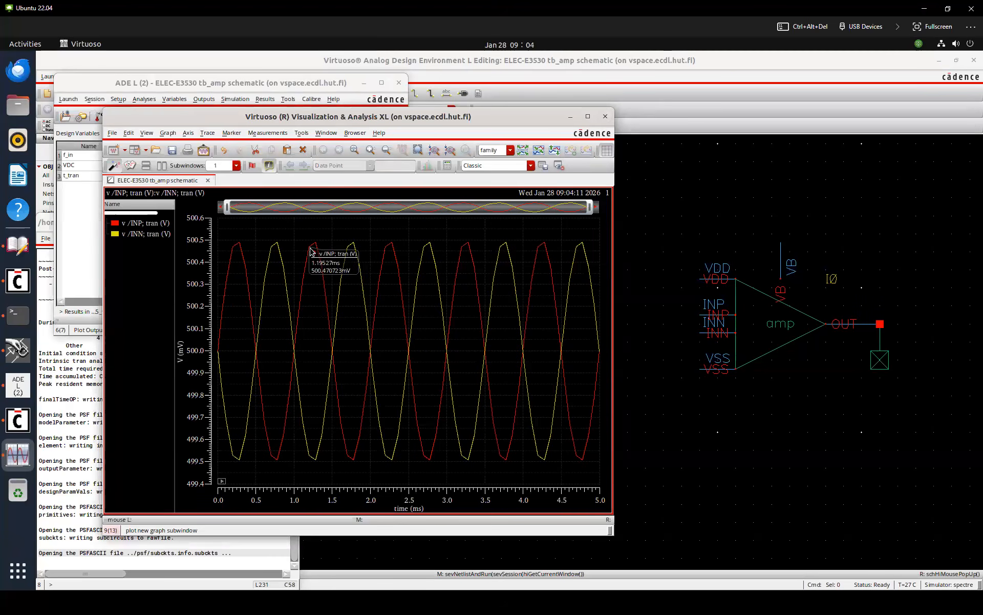
Display the v /INP trace as individual points to inspect its simulated time steps
{"action": "left_click", "coordinate": [311, 249]}
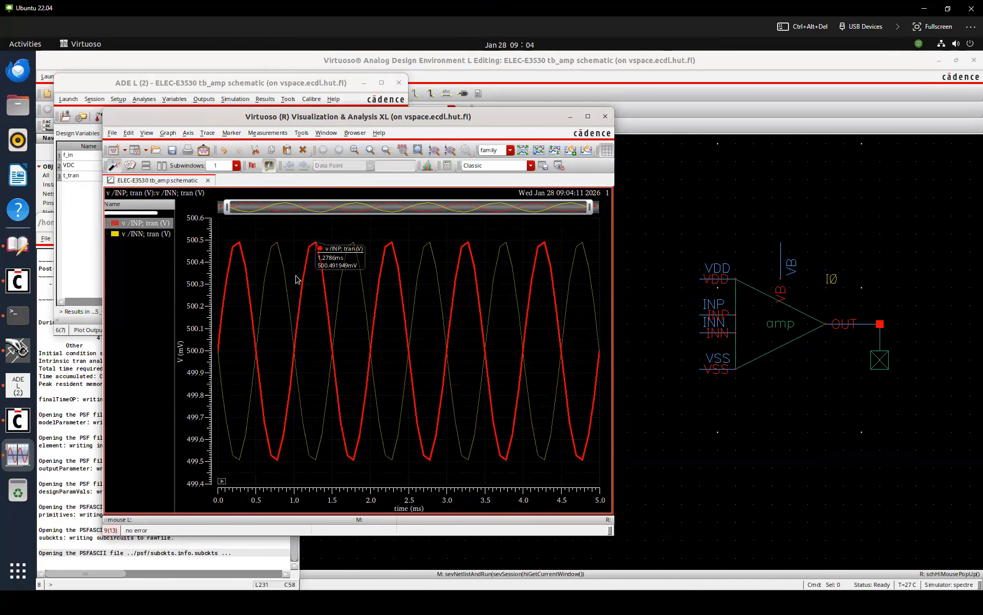
{"action": "right_click", "coordinate": [311, 246]}
{"action": "mouse_move", "coordinate": [348, 491]}
{"action": "left_click", "coordinate": [417, 500]}
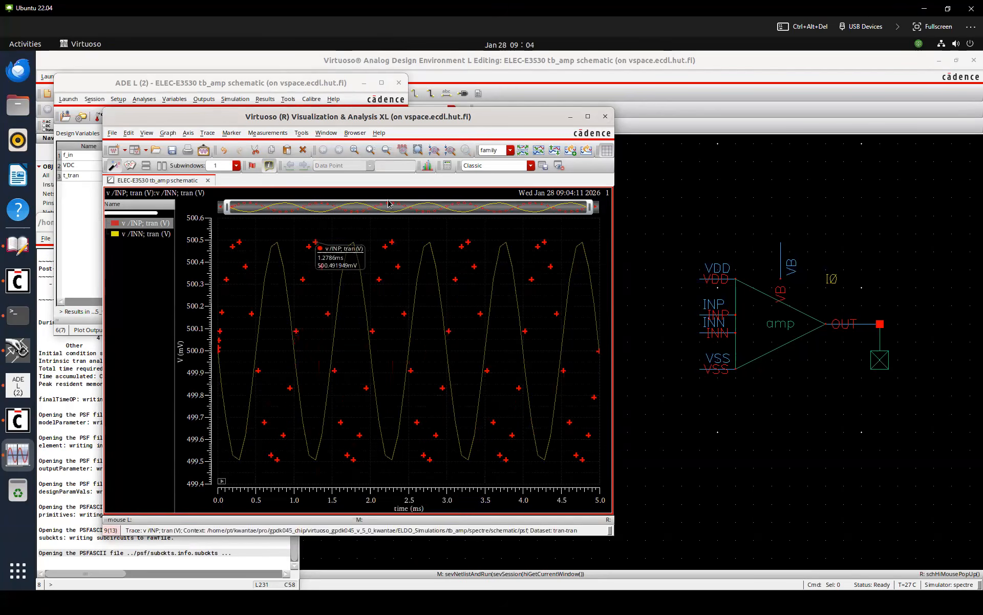
{"action": "left_click", "coordinate": [322, 241]}
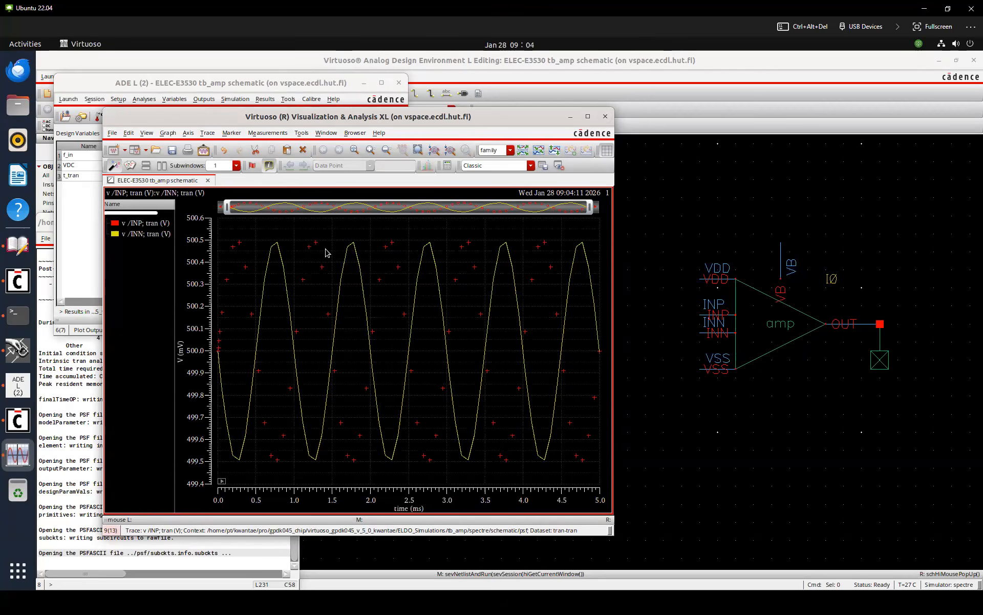
Reopen the tran analysis settings in ADE L, accept the conservative accuracy, and rerun the simulation
{"action": "key", "text": "alt+Tab"}
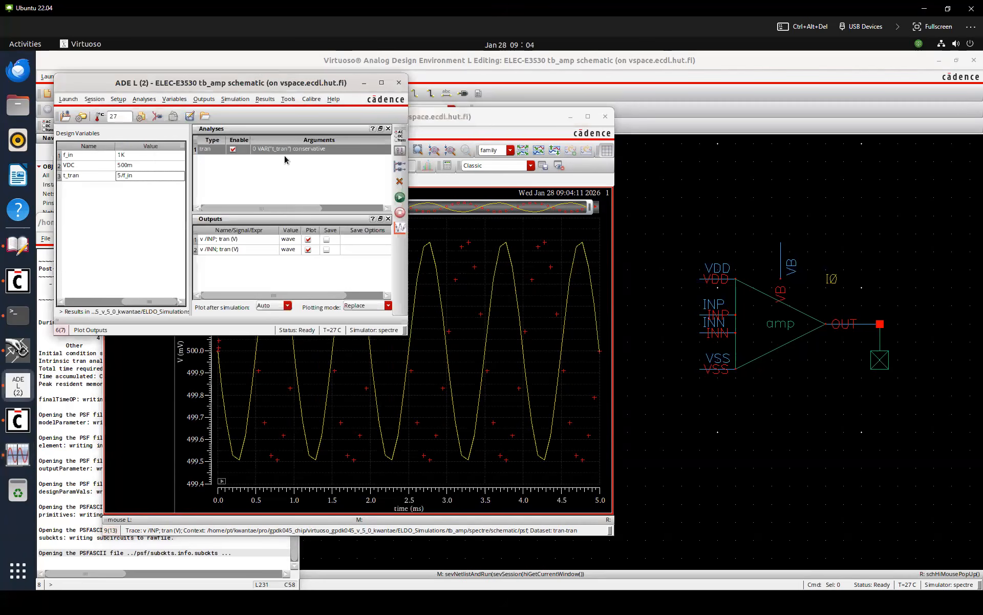
{"action": "double_click", "coordinate": [333, 148]}
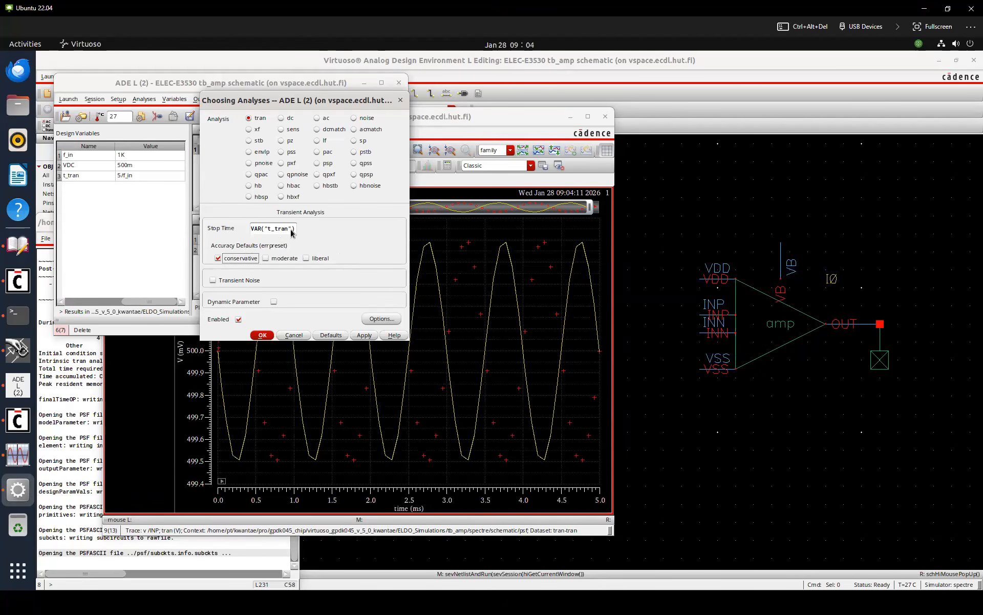
{"action": "key", "text": "Return"}
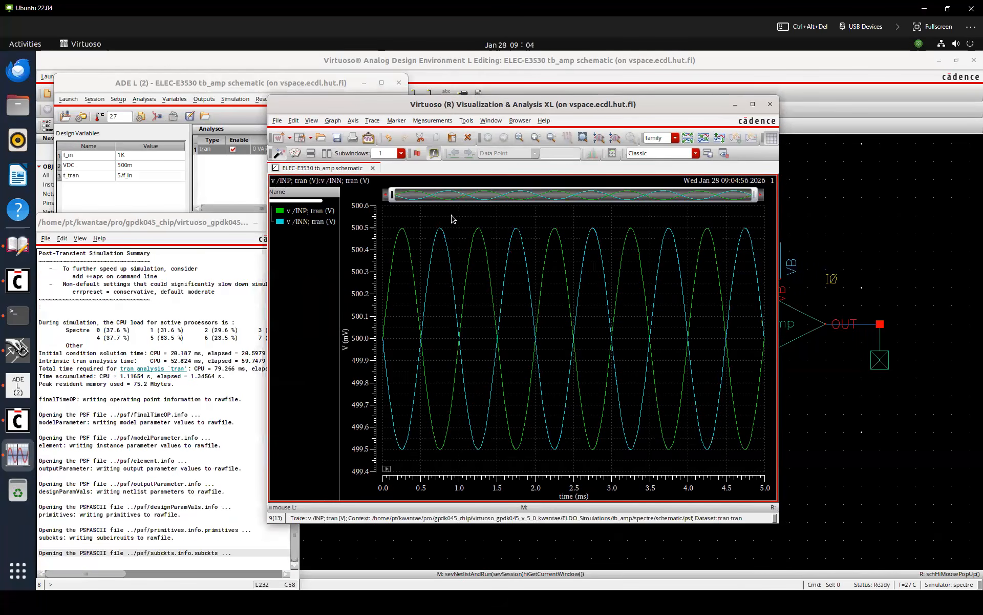
Show the v /INP trace of the conservative simulation as points instead of a continuous line
{"action": "right_click", "coordinate": [406, 231]}
{"action": "mouse_move", "coordinate": [451, 474]}
{"action": "left_click", "coordinate": [516, 487]}
{"action": "left_click", "coordinate": [431, 217]}
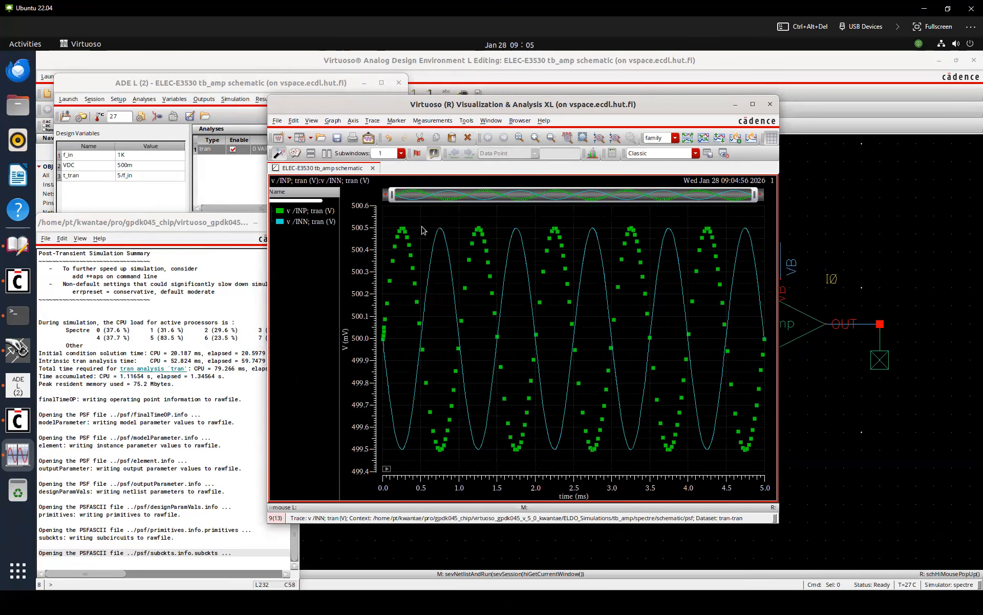
Append the transient voltage of net01, between source V2 and transformer I2, to the waveform plot
{"action": "left_click", "coordinate": [792, 115]}
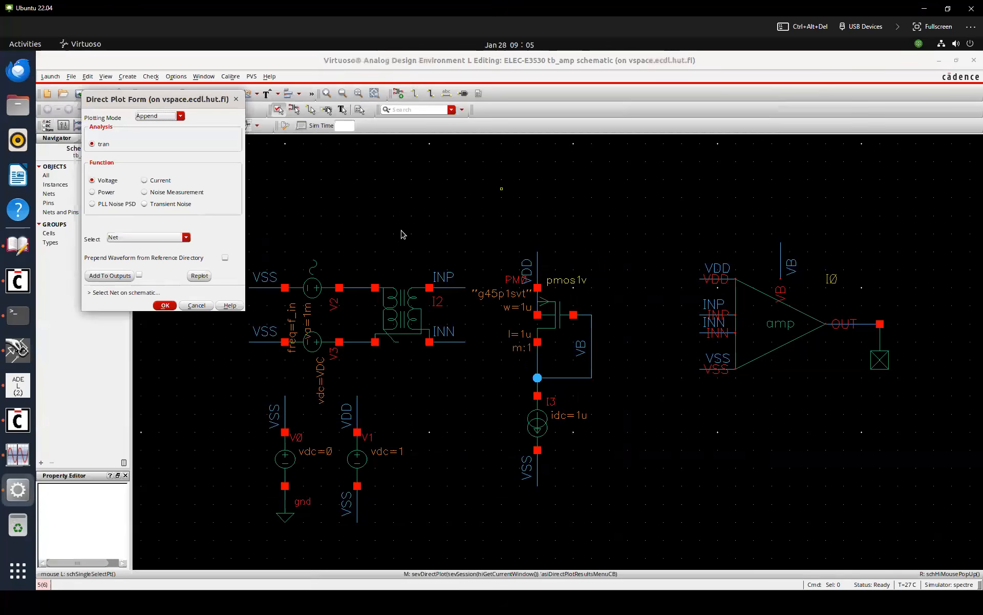
{"action": "left_click", "coordinate": [455, 247]}
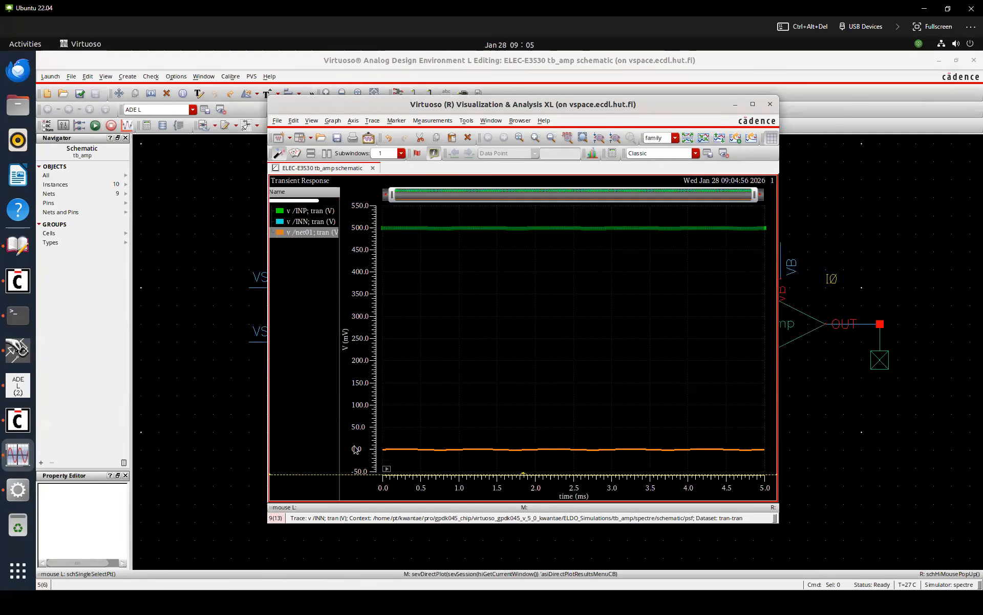
Move the v /net01 trace into its own strip and place a difference marker from its second peak to about 1.51 ms
{"action": "left_click_drag", "start_coordinate": [355, 446], "coordinate": [449, 403]}
{"action": "left_click", "coordinate": [448, 407]}
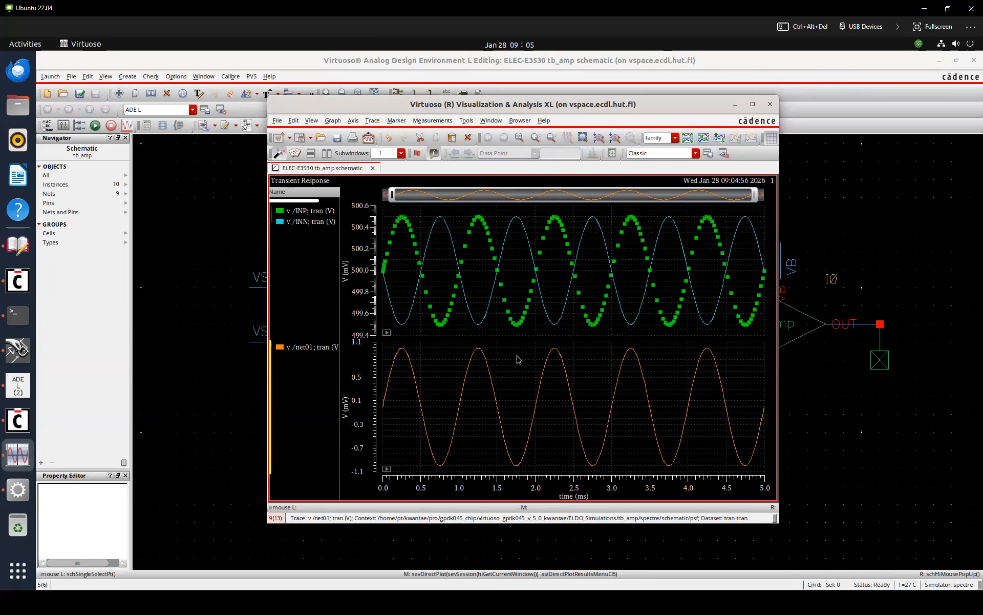
{"action": "mouse_move", "coordinate": [478, 351]}
{"action": "key", "text": "a"}
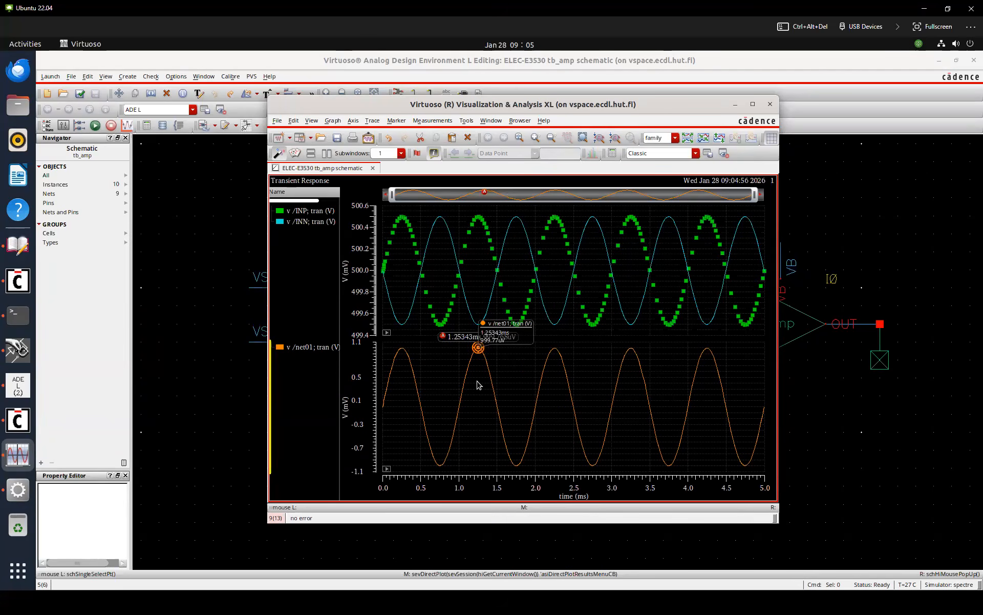
{"action": "key", "text": "b"}
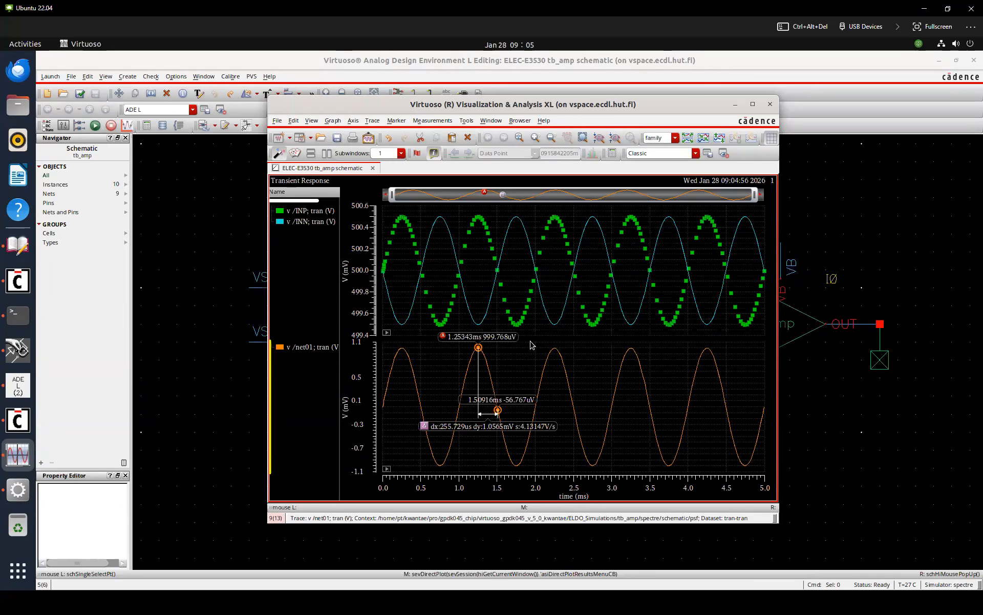
Check the properties of source V2 in the schematic and place the waveform window beside the input circuit
{"action": "left_click", "coordinate": [167, 379]}
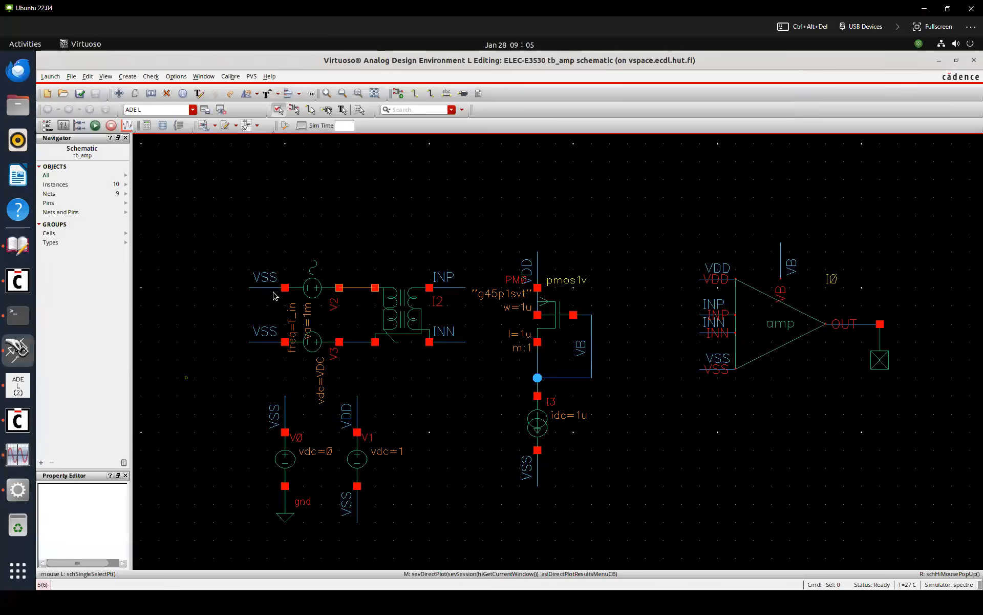
{"action": "left_click", "coordinate": [305, 279]}
{"action": "key", "text": "q"}
{"action": "left_click", "coordinate": [289, 316]}
{"action": "key", "text": "Escape"}
{"action": "left_click", "coordinate": [19, 455]}
{"action": "left_click_drag", "start_coordinate": [689, 101], "coordinate": [893, 100]}
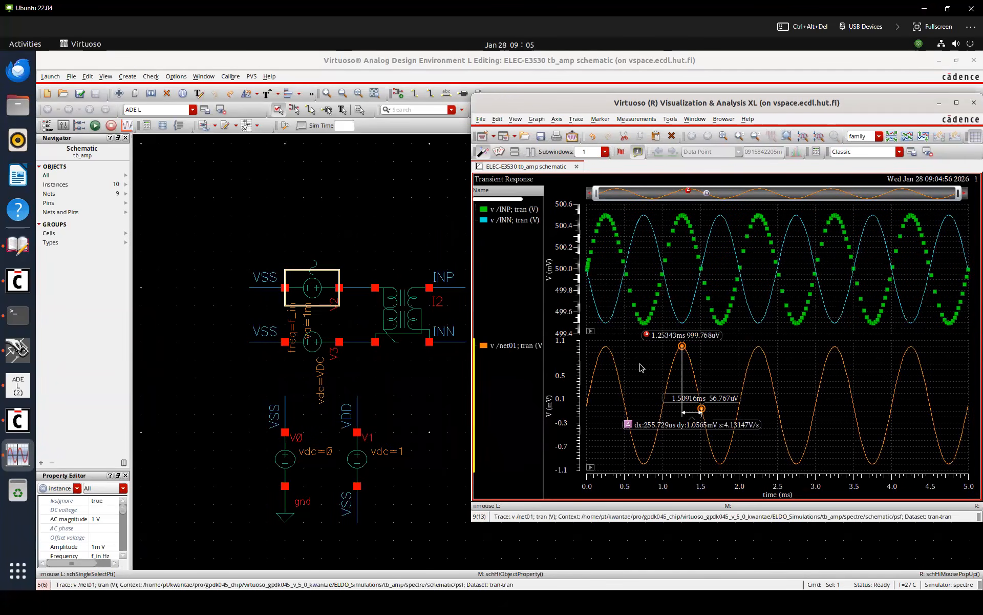
Switch to Shortcuts.txt in Notepad and add the heading "< Waveform viewer shortcuts >" below the schematic shortcuts
{"action": "key", "text": "super"}
{"action": "left_click", "coordinate": [679, 599]}
{"action": "key", "text": "Home"}
{"action": "key", "text": "Return"}
{"action": "key", "text": "Return"}
{"action": "key", "text": "Up"}
{"action": "key", "text": "Up"}
{"action": "key", "text": "Up"}
{"action": "key", "text": "Up"}
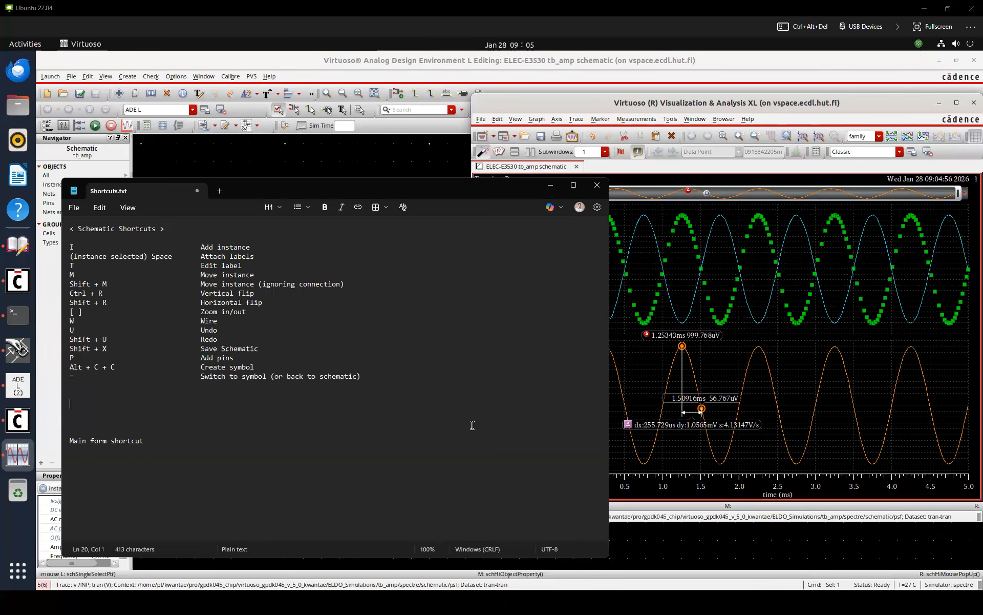
{"action": "key", "text": "Return"}
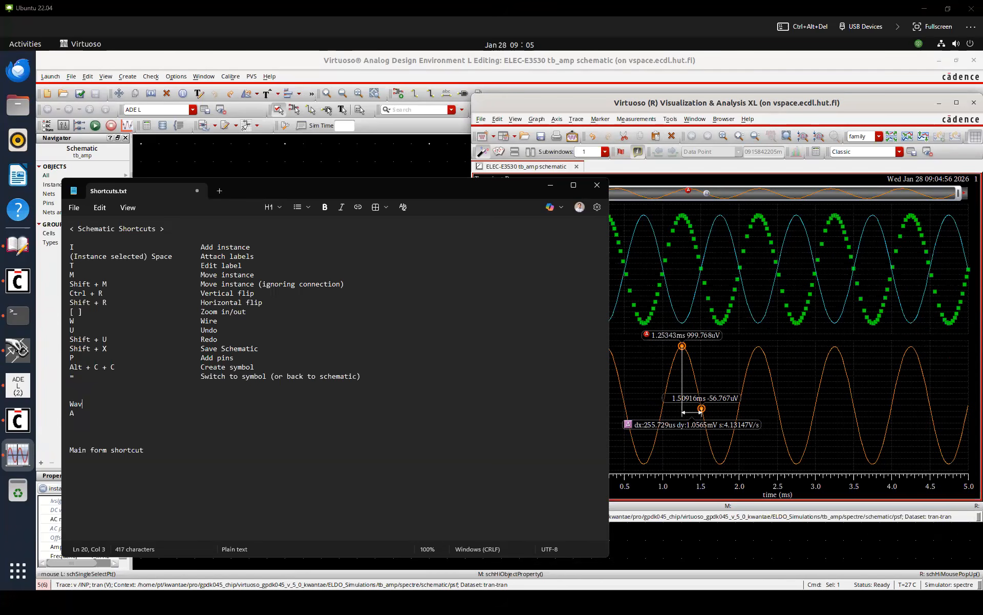
{"action": "type", "text": "Waveform viewer short u"}
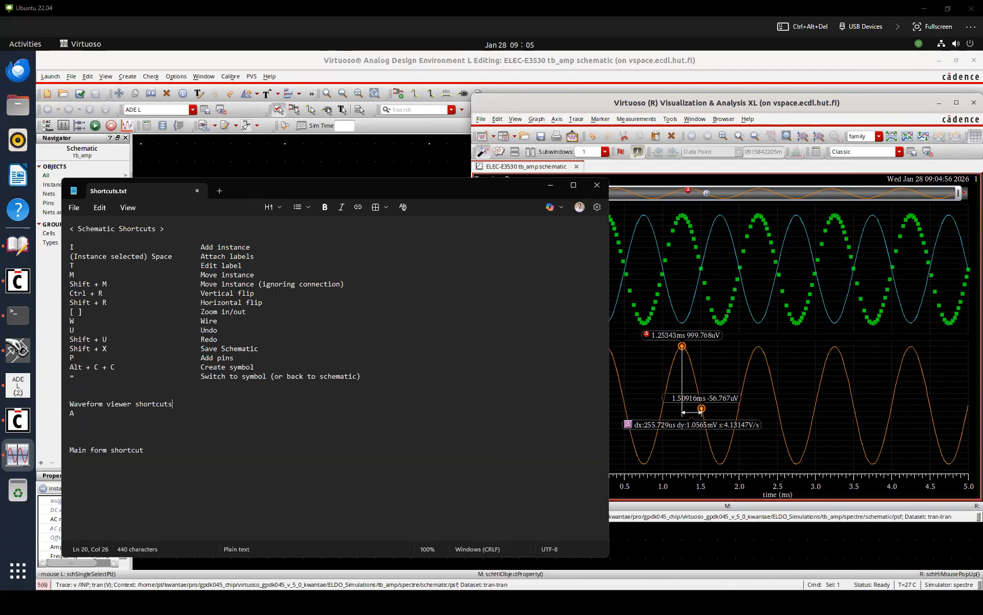
{"action": "type", "text": " >"}
{"action": "key", "text": "Home"}
{"action": "type", "text": "<"}
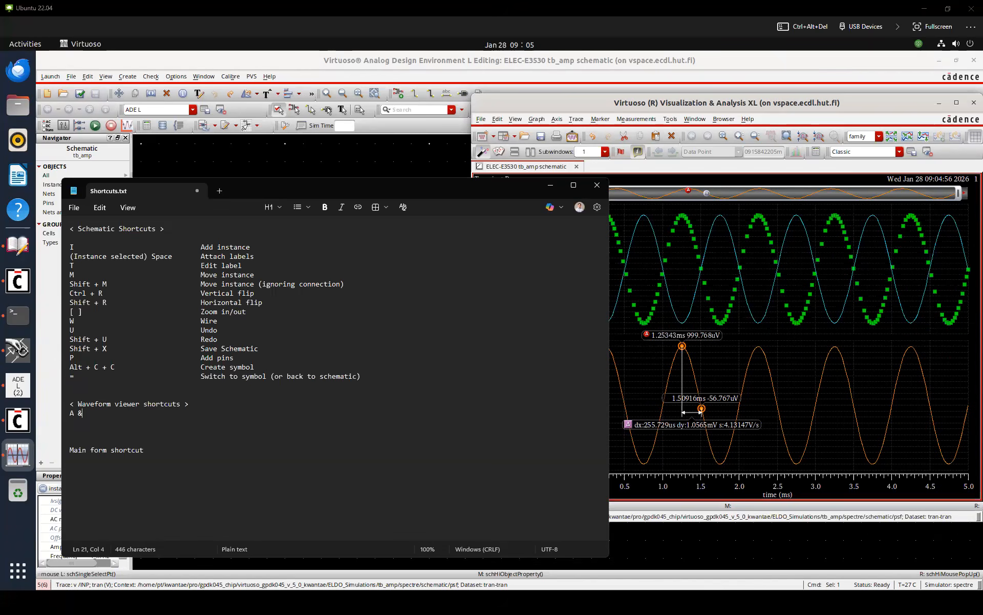
Describe the marker shortcut entry under the waveform viewer heading as "Difference Marker"
{"action": "key", "text": "Tab"}
{"action": "type", "text": "Mar"}
{"action": "key", "text": "Left"}
{"action": "key", "text": "Left"}
{"action": "type", "text": "Difference"}
Return to the waveform window and delete both difference marker points from the v /net01 trace
{"action": "left_click", "coordinate": [661, 361]}
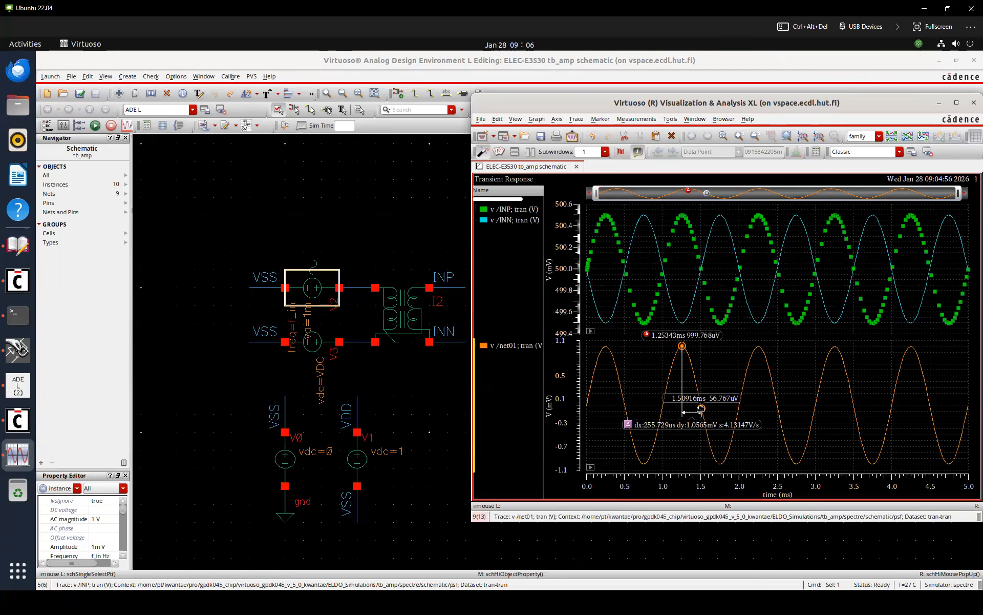
{"action": "key", "text": "Delete"}
{"action": "left_click", "coordinate": [741, 329]}
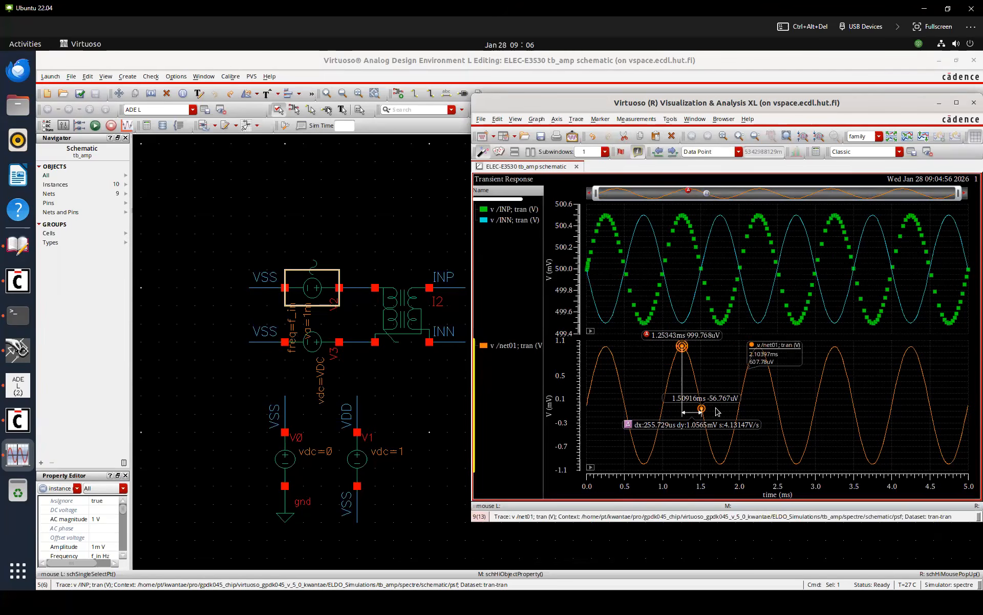
{"action": "key", "text": "Delete"}
{"action": "left_click", "coordinate": [702, 408]}
{"action": "key", "text": "Delete"}
Measure v /net01 with a difference marker from the peak at about 1.25 ms to the trough at about 1.76 ms
{"action": "mouse_move", "coordinate": [679, 347]}
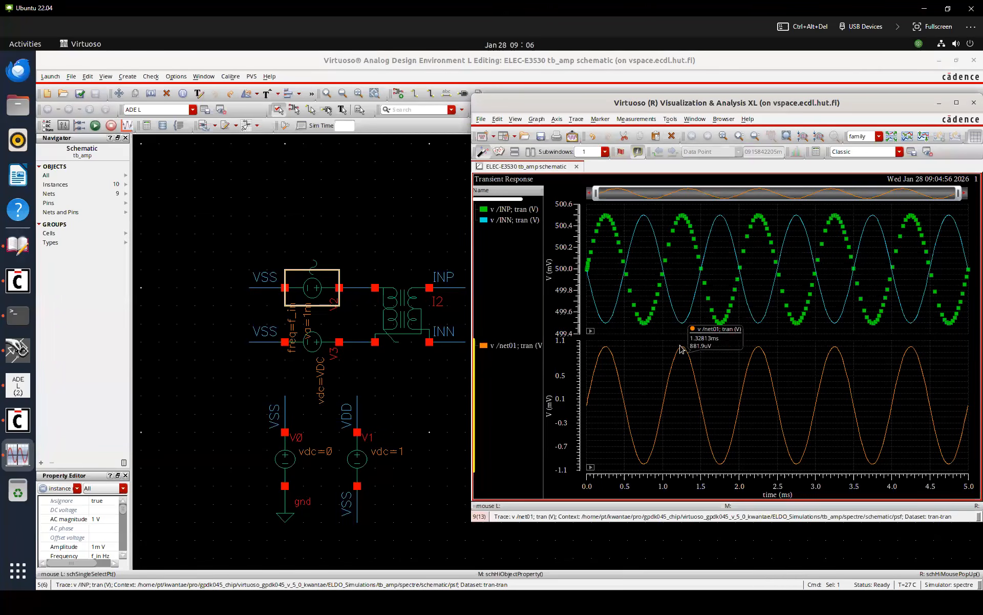
{"action": "key", "text": "a"}
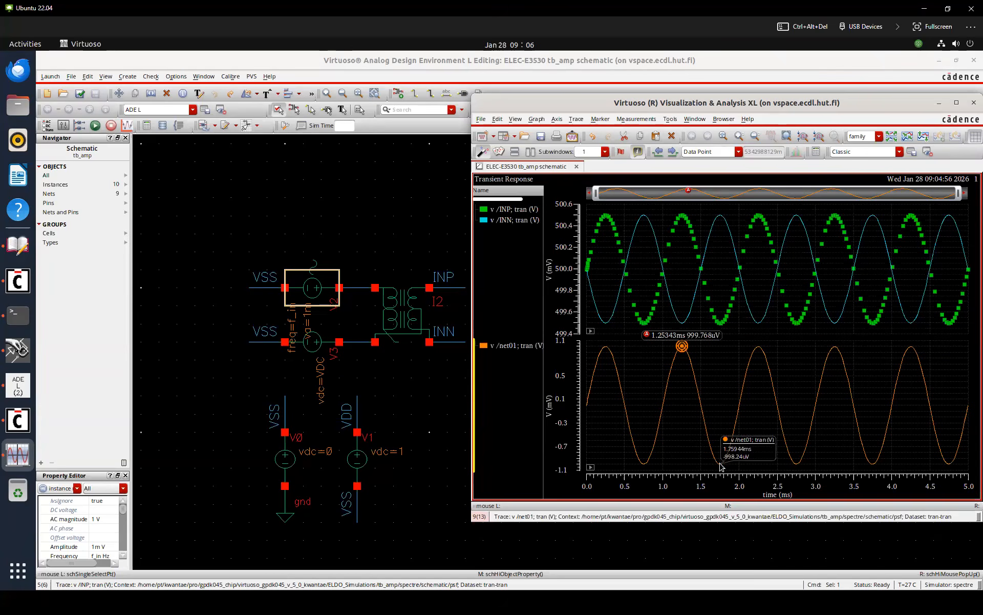
{"action": "key", "text": "b"}
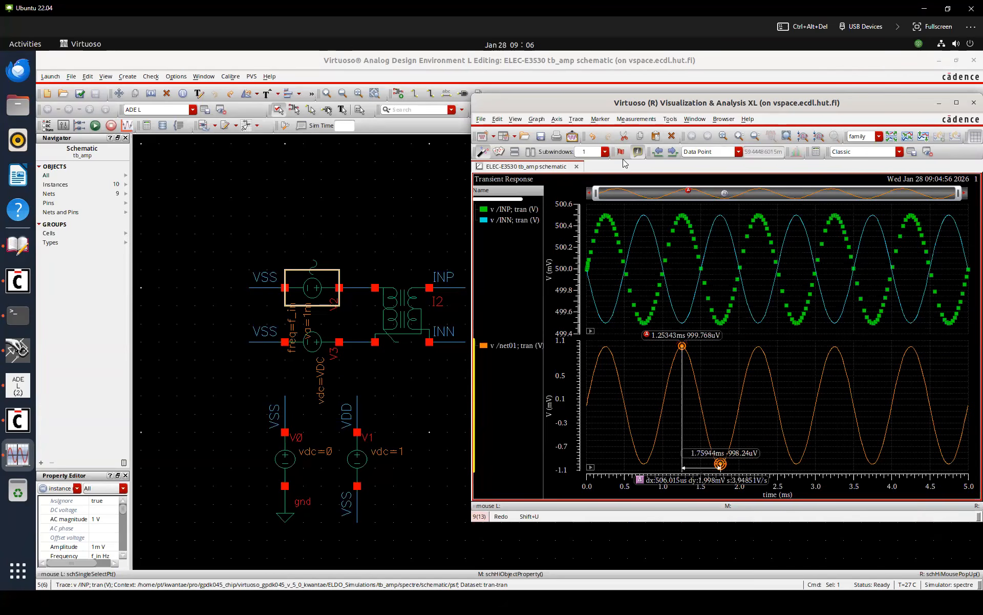
Correct the difference marker shortcut in Shortcuts.txt to "A & D", save the file and return to the waveforms
{"action": "key", "text": "super"}
{"action": "left_click", "coordinate": [684, 601]}
{"action": "left_click", "coordinate": [86, 412]}
{"action": "key", "text": "Delete"}
{"action": "type", "text": "D"}
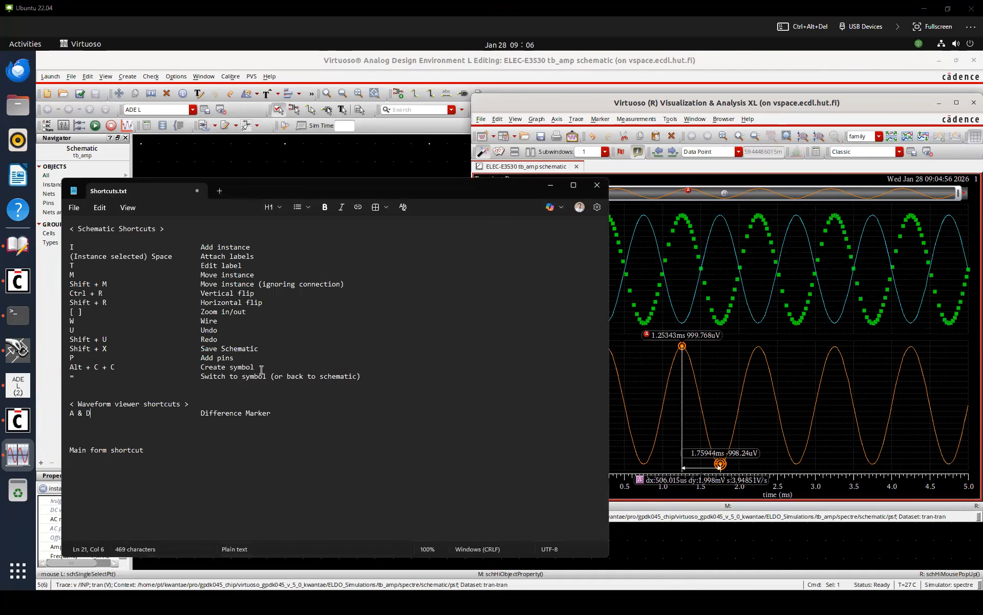
{"action": "key", "text": "ctrl+s"}
{"action": "left_click", "coordinate": [630, 8]}
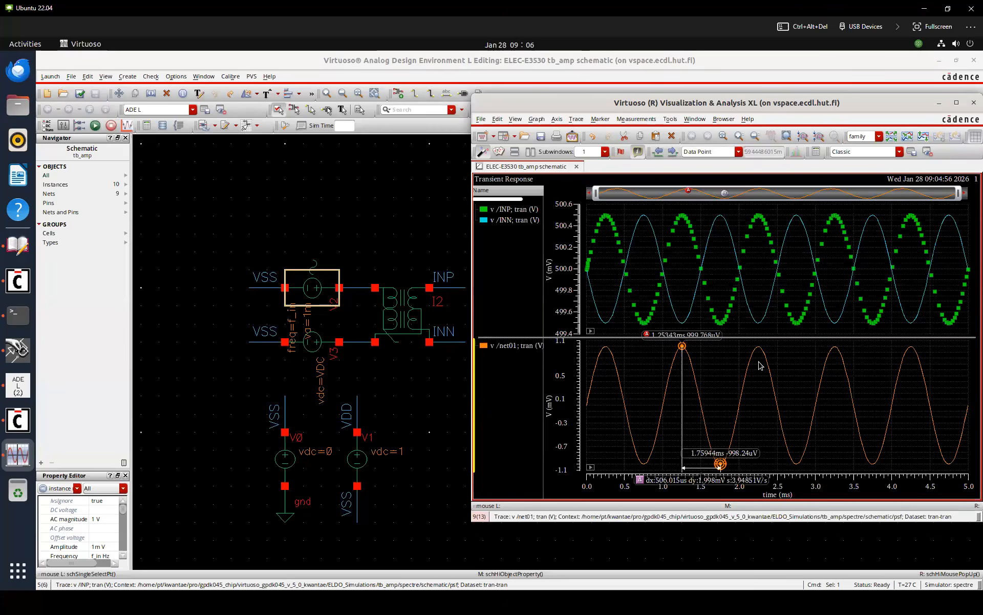
Move the difference label to mid-strip and delete both the peak and trough markers from v /net01
{"action": "left_click_drag", "start_coordinate": [712, 483], "coordinate": [732, 411]}
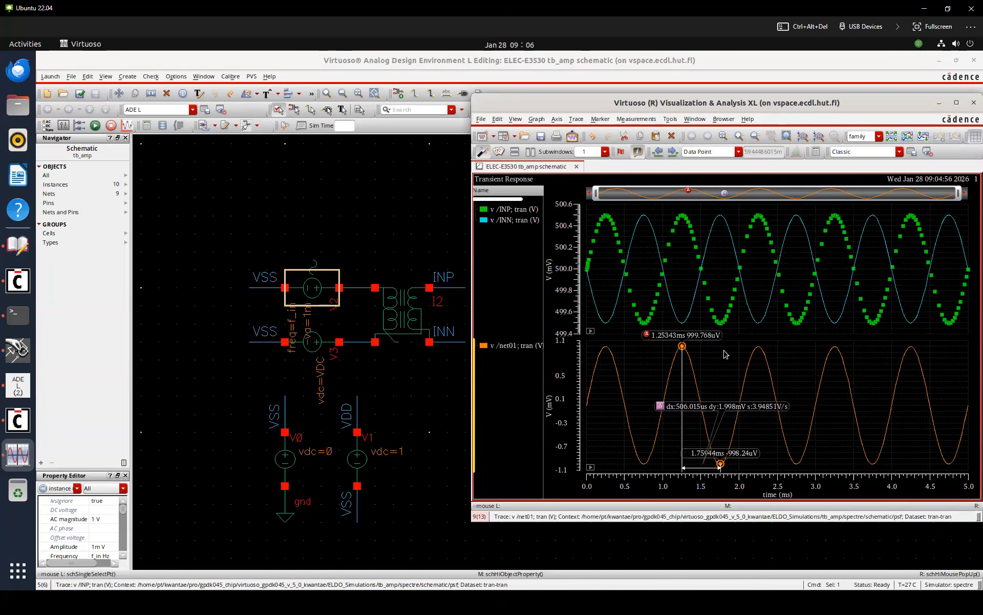
{"action": "left_click", "coordinate": [681, 346]}
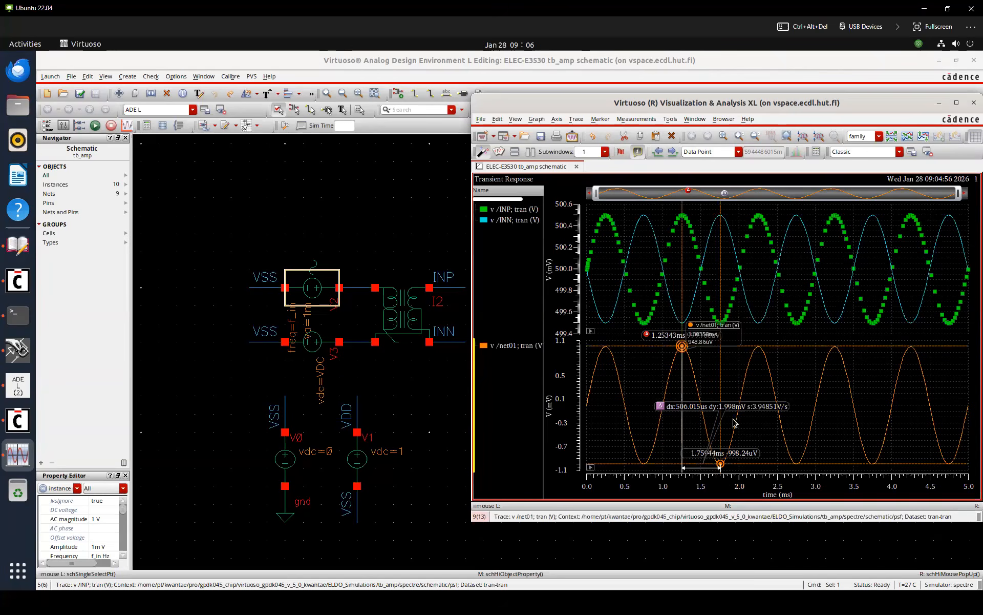
{"action": "key", "text": "Delete"}
{"action": "left_click", "coordinate": [720, 463]}
{"action": "key", "text": "Delete"}
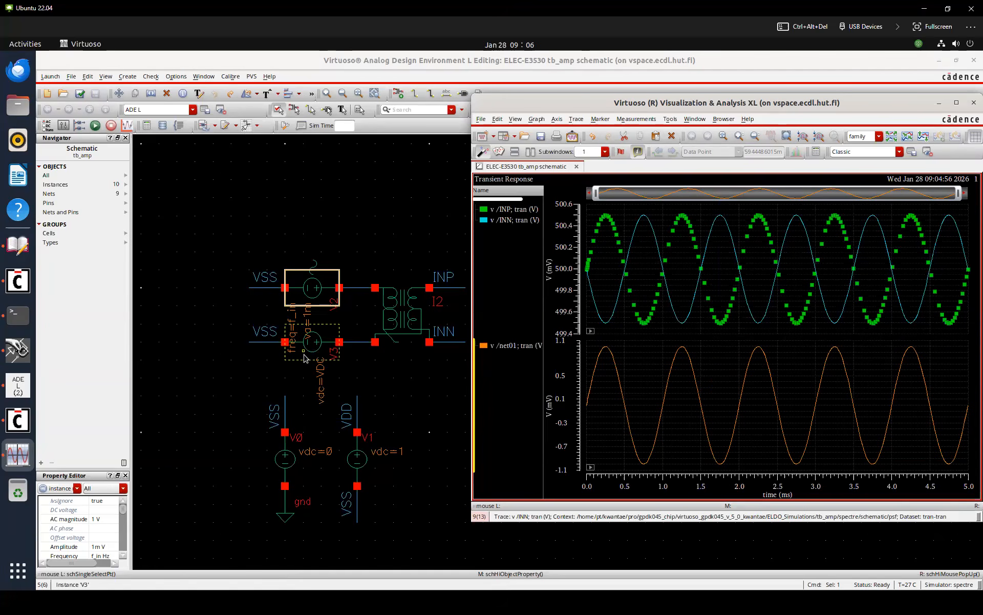
Measure v /INN with a difference marker from the peak at about 0.75 ms to the trough at about 1.23 ms
{"action": "left_click", "coordinate": [583, 272]}
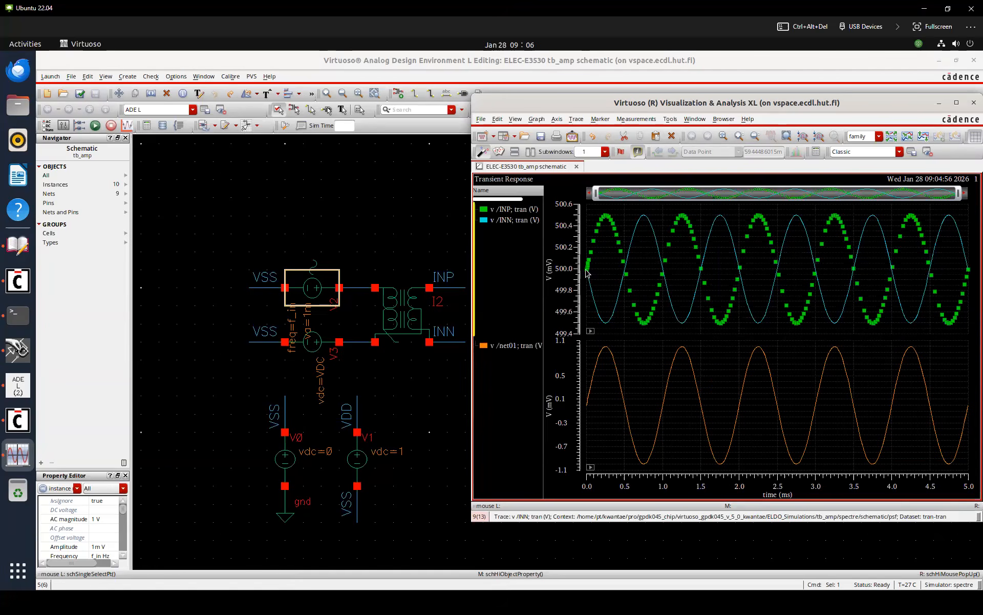
{"action": "left_click", "coordinate": [592, 285]}
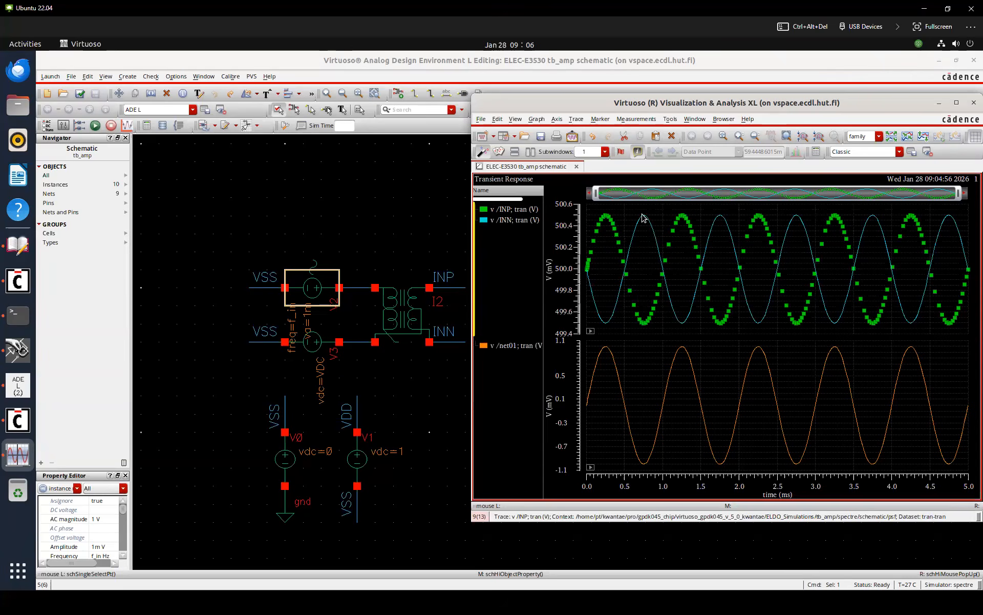
{"action": "key", "text": "a"}
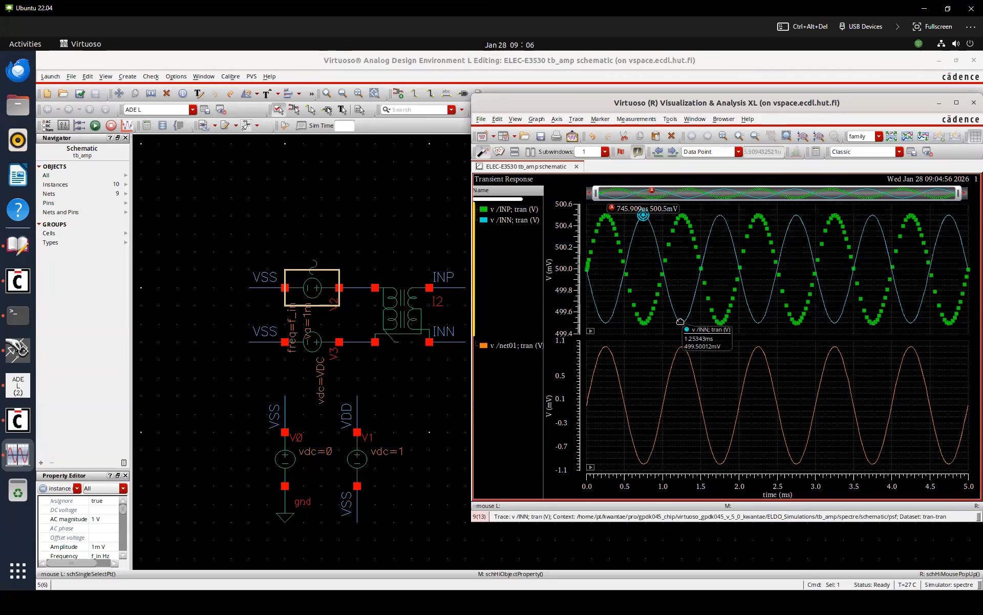
{"action": "key", "text": "b"}
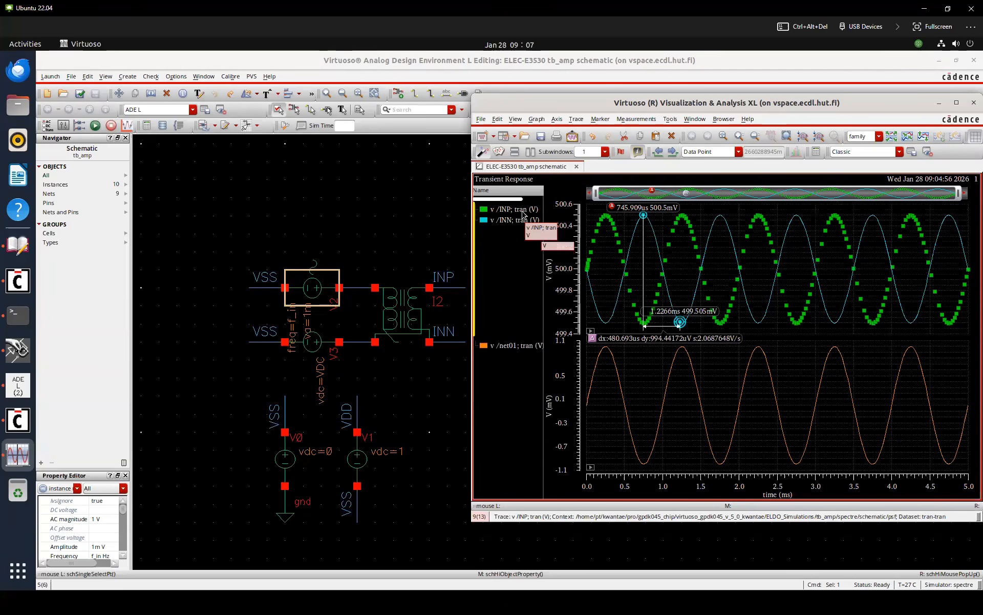
Append the transient differential voltage between nets INP and INN to the waveform plot
{"action": "left_click", "coordinate": [429, 224]}
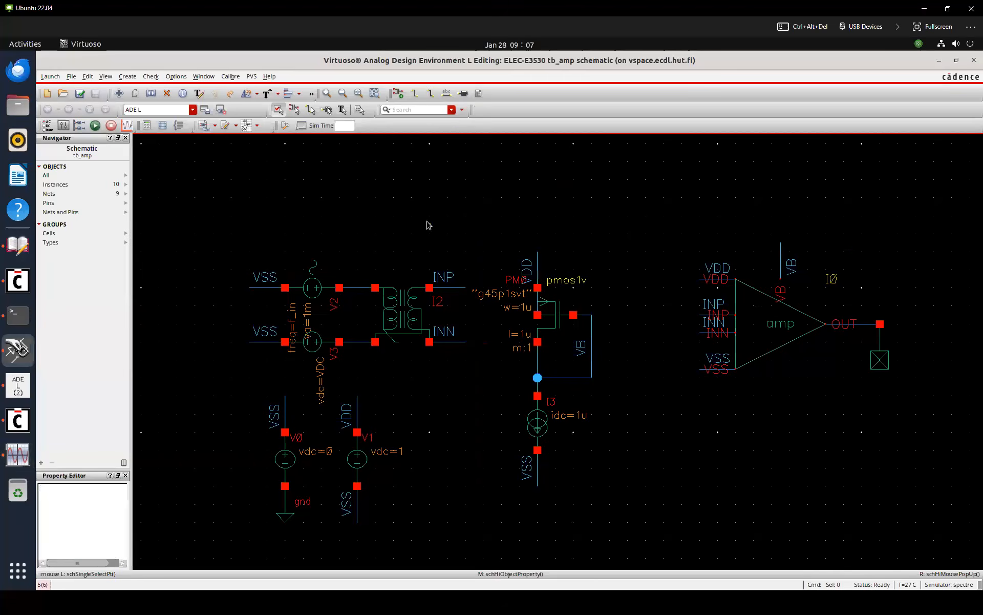
{"action": "left_click", "coordinate": [154, 234]}
{"action": "left_click", "coordinate": [149, 242]}
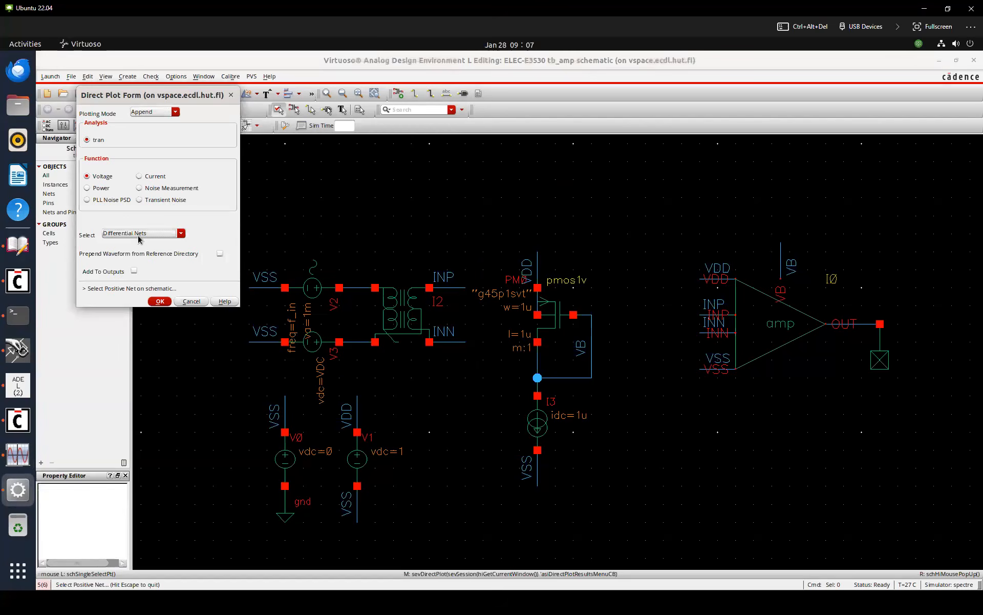
{"action": "left_click", "coordinate": [450, 277]}
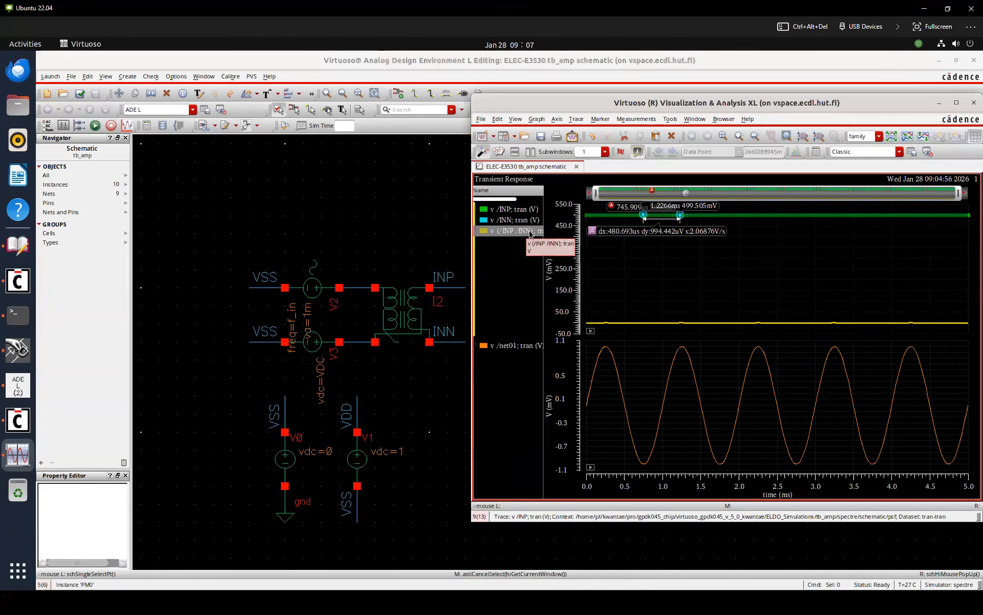
Overlay the v (/INP /INN) trace on v /net01 for comparison, and move it into its own strip
{"action": "left_click_drag", "start_coordinate": [522, 296], "coordinate": [528, 389]}
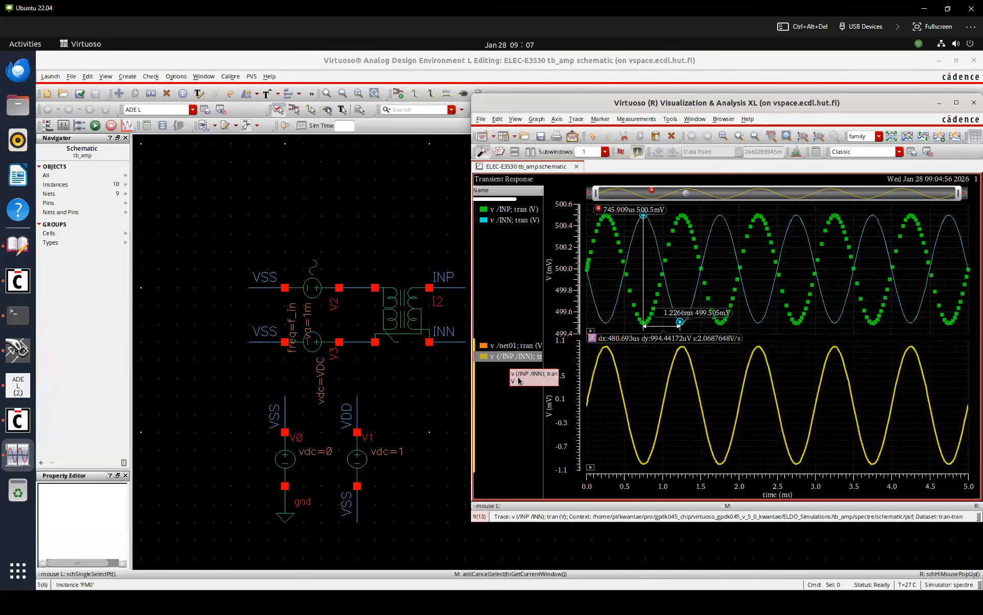
{"action": "left_click", "coordinate": [514, 346]}
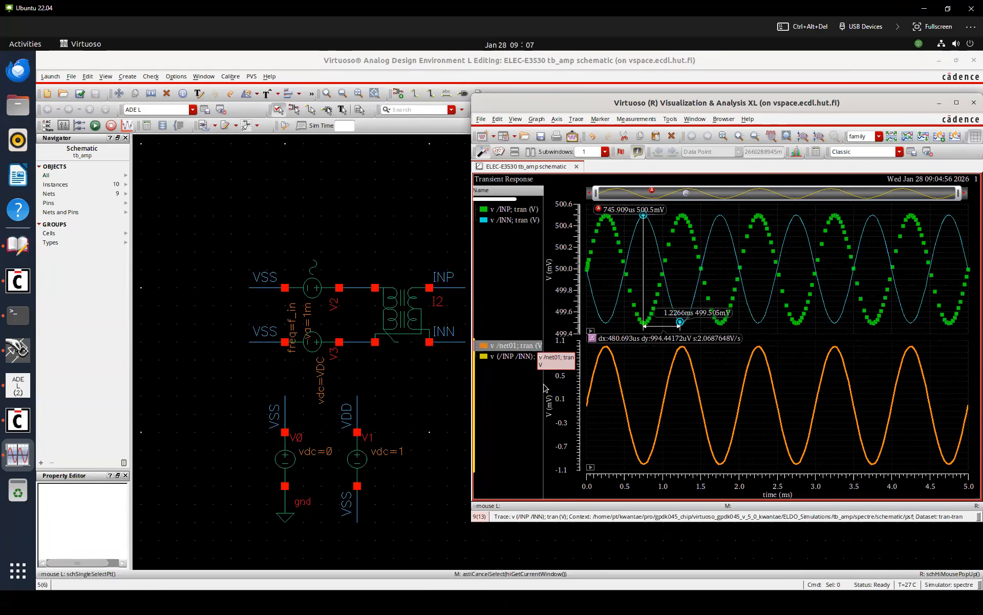
{"action": "left_click", "coordinate": [514, 356]}
{"action": "left_click_drag", "start_coordinate": [517, 356], "coordinate": [512, 336]}
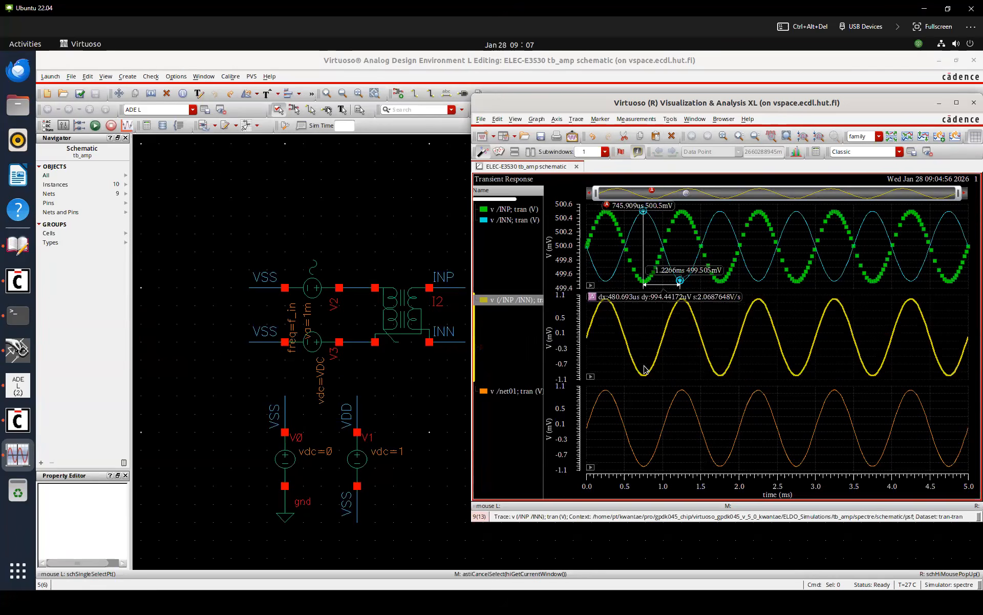
Measure v (/INP /INN) from its peak at about 1.23 ms to its trough at about 1.76 ms and close the waveform window
{"action": "key", "text": "a"}
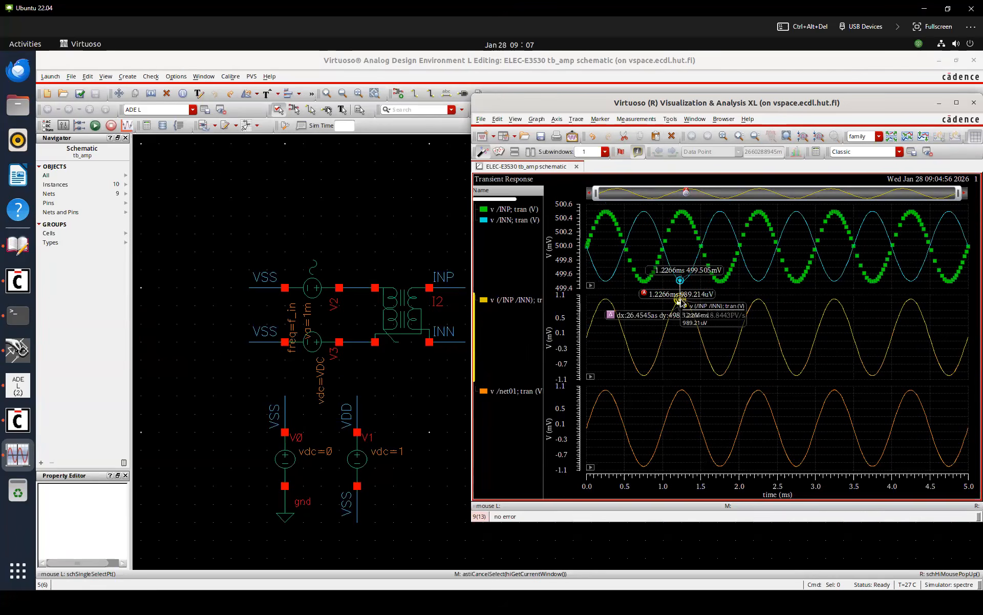
{"action": "key", "text": "b"}
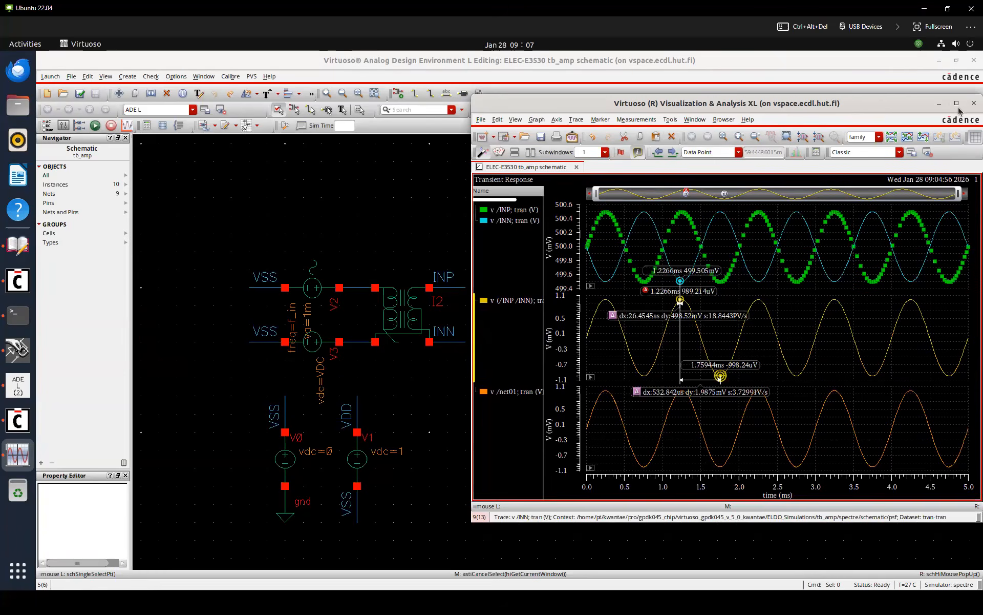
{"action": "left_click", "coordinate": [974, 103]}
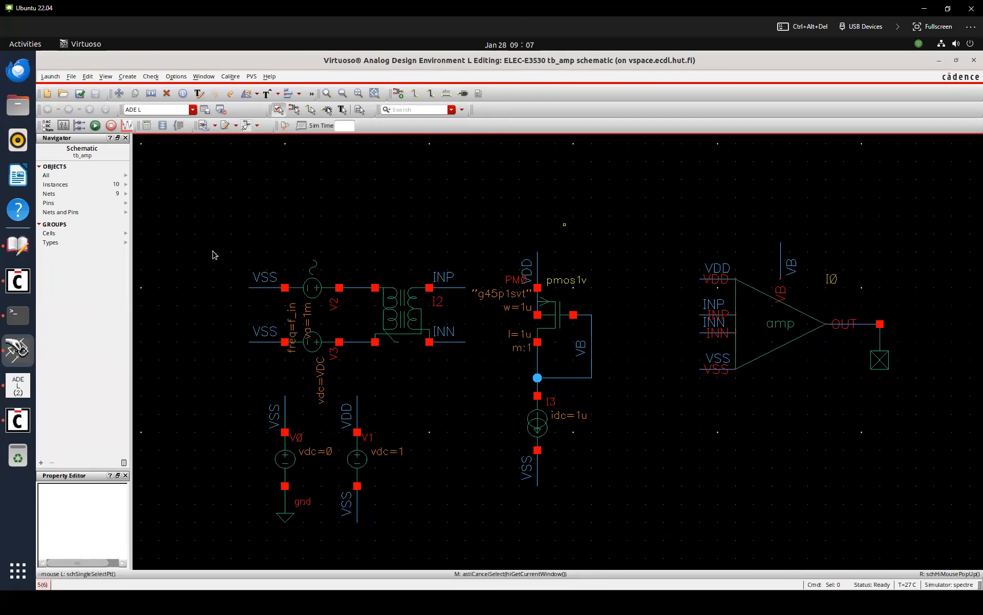
Add an AC analysis to the tb_amp setup with a frequency sweep from 1 to 1G
{"action": "left_click", "coordinate": [19, 389]}
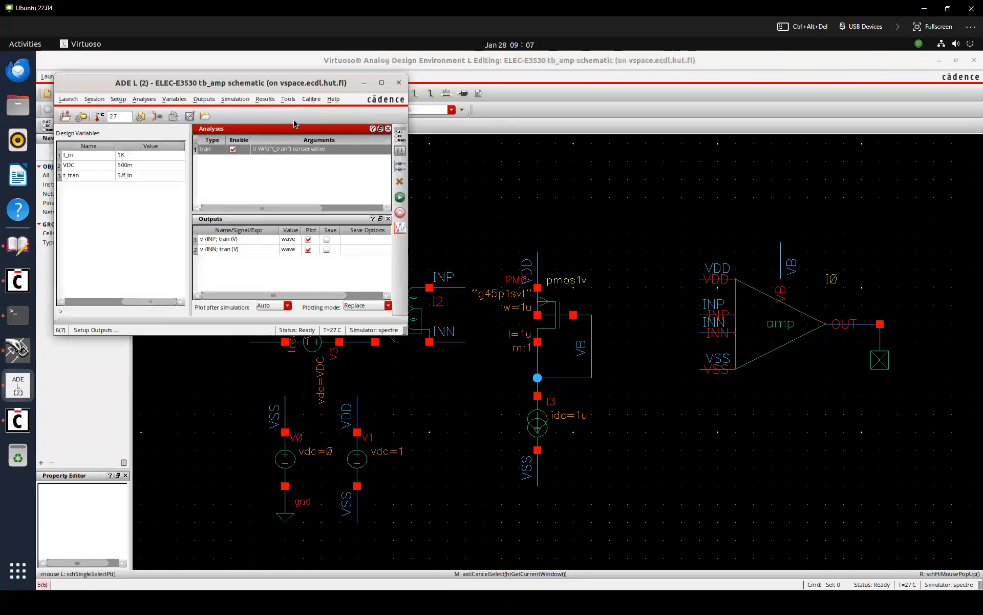
{"action": "left_click", "coordinate": [395, 137]}
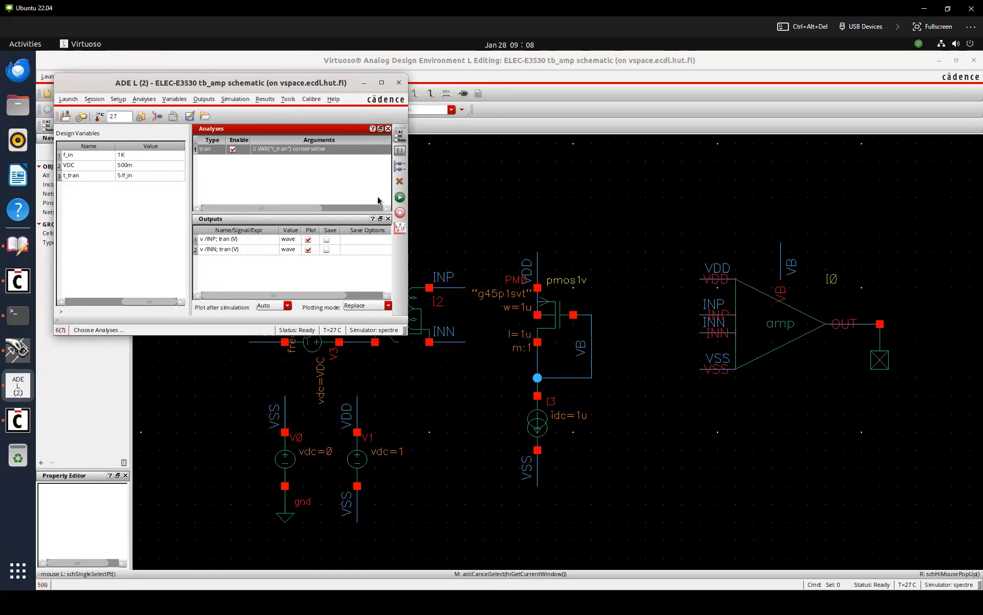
{"action": "left_click", "coordinate": [317, 118]}
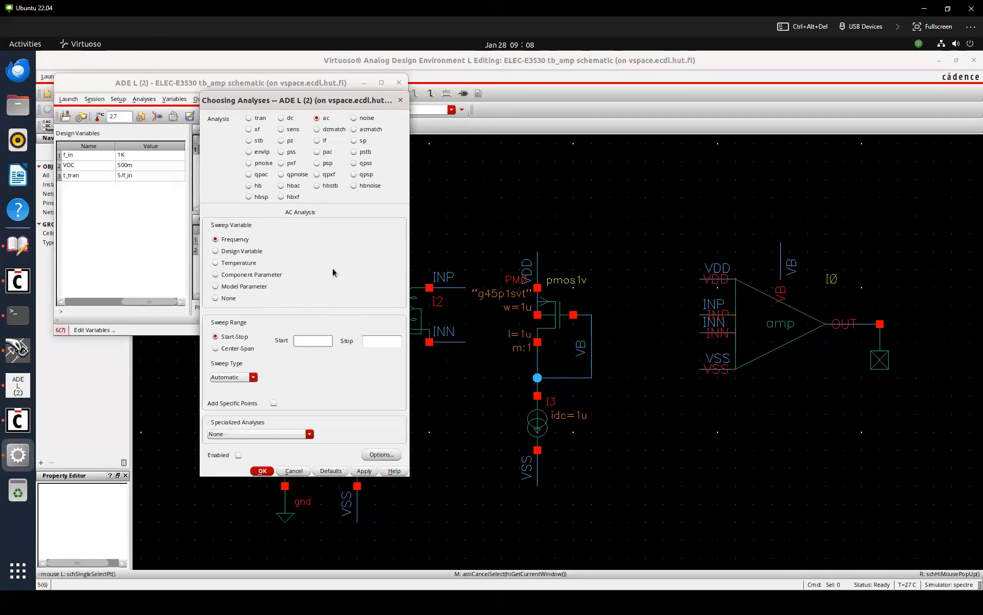
{"action": "type", "text": "1"}
{"action": "key", "text": "Tab"}
{"action": "type", "text": "1G"}
{"action": "key", "text": "Return"}
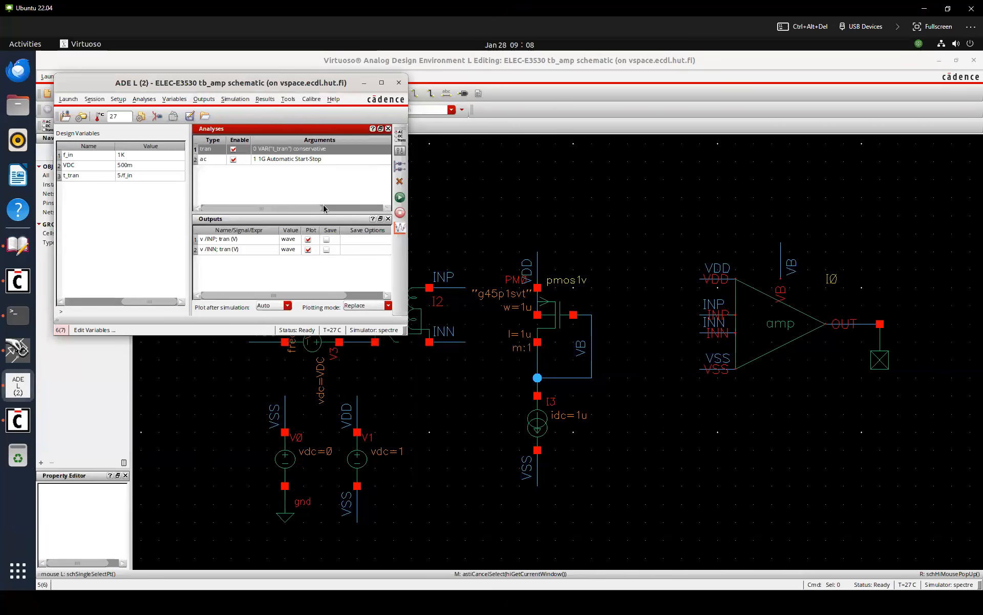
Turn off plotting of the v /INP and v /INN transient outputs and disable the tran analysis
{"action": "left_click", "coordinate": [308, 240]}
{"action": "left_click", "coordinate": [308, 250]}
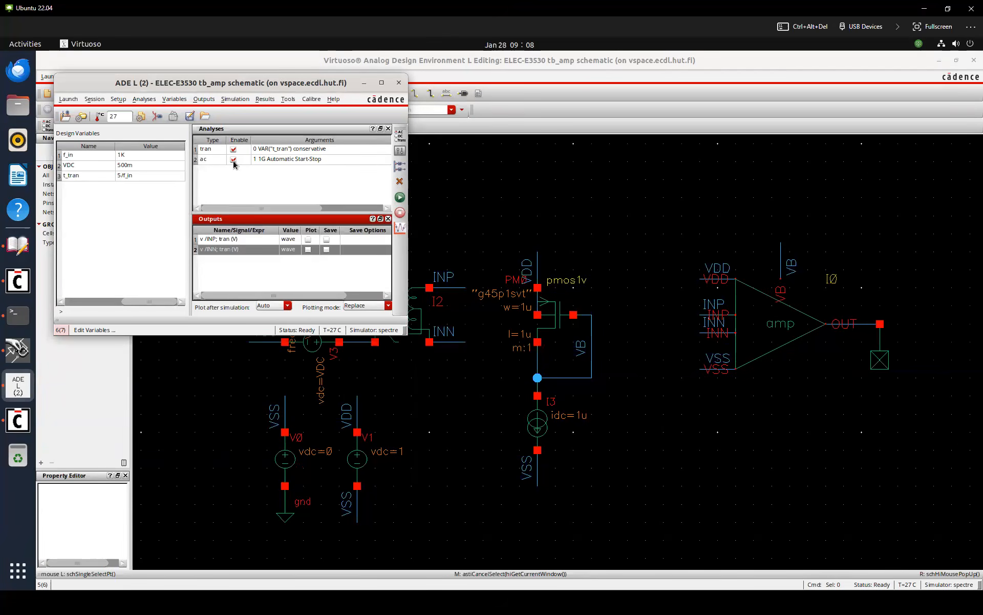
{"action": "left_click", "coordinate": [234, 149]}
Add a DC analysis that saves the DC operating point, and run the simulation
{"action": "left_click", "coordinate": [400, 135]}
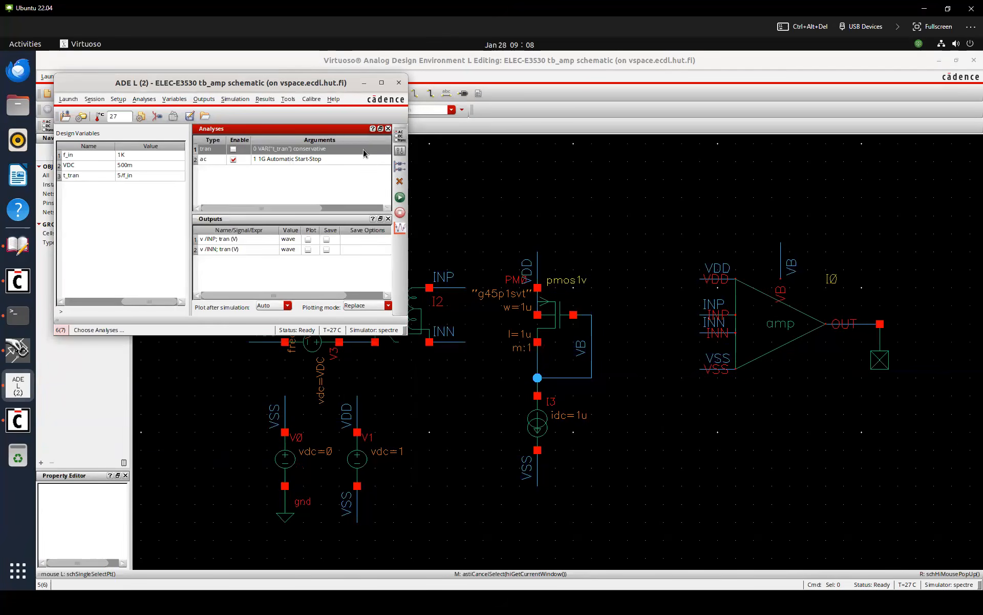
{"action": "left_click", "coordinate": [290, 119]}
{"action": "left_click", "coordinate": [299, 225]}
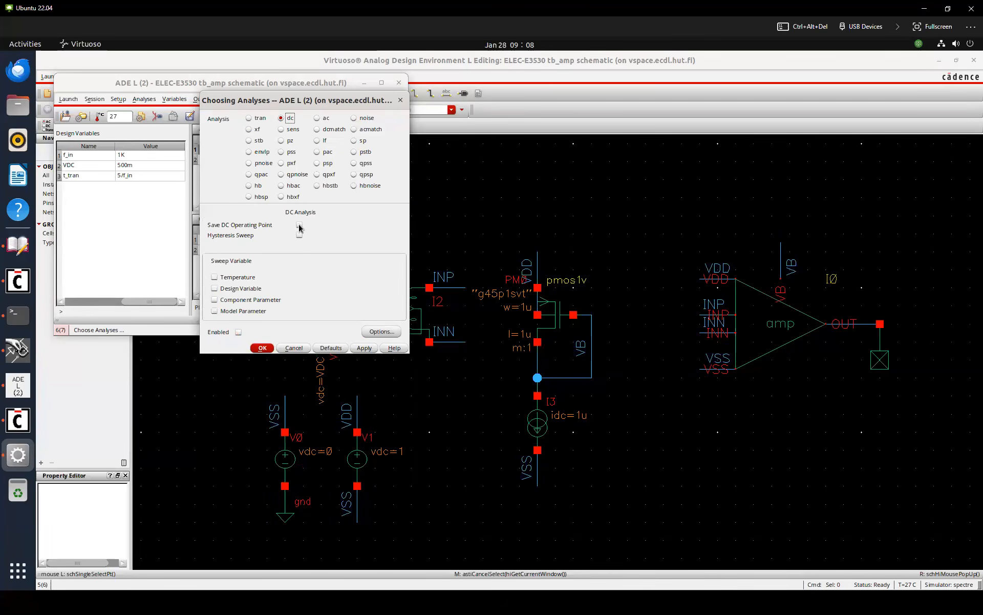
{"action": "key", "text": "Return"}
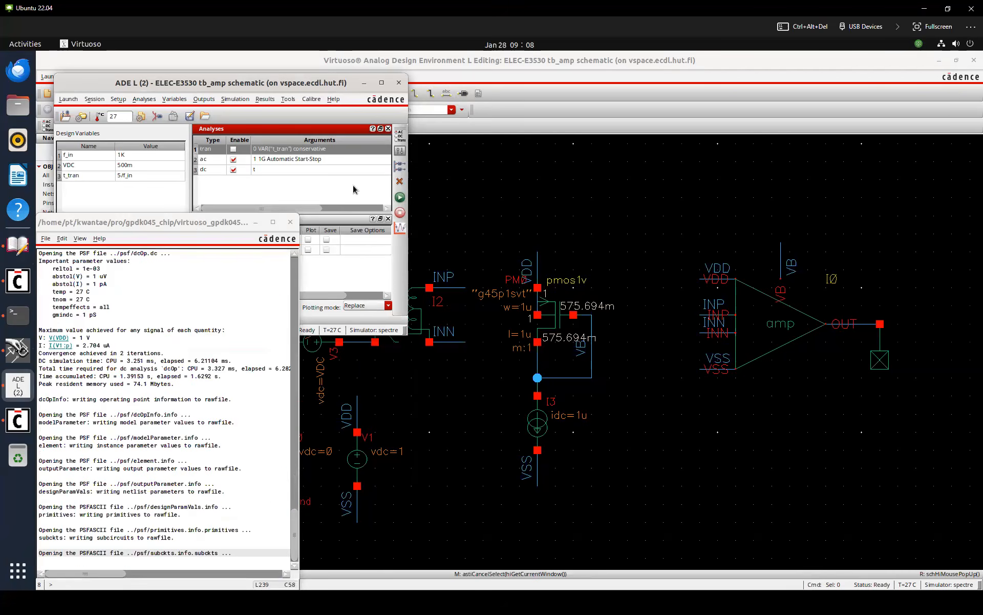
Select amplifier instance I0 in the testbench schematic and check the read and edit options for descending into it
{"action": "left_click", "coordinate": [554, 190]}
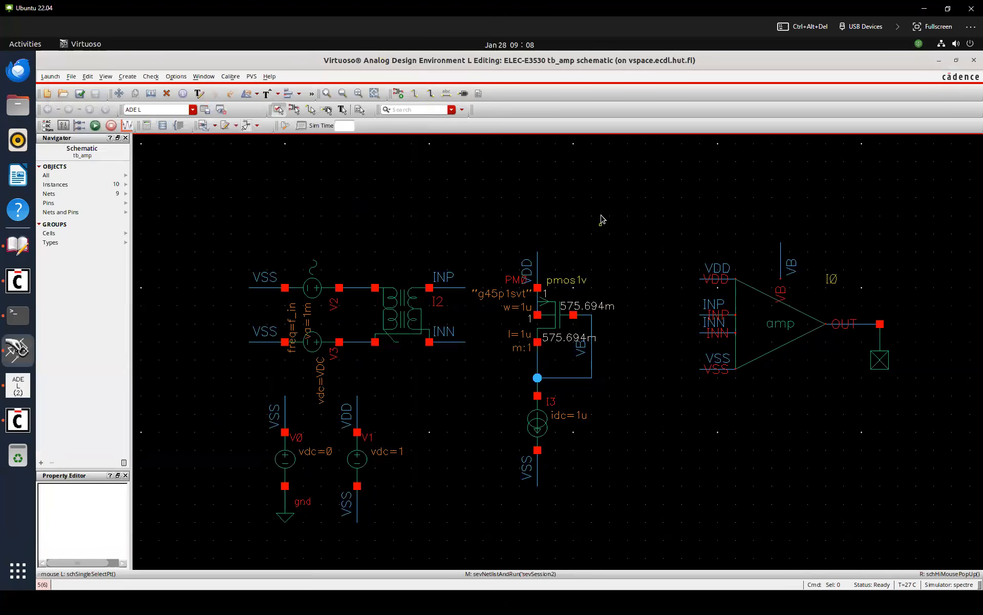
{"action": "left_click", "coordinate": [787, 319]}
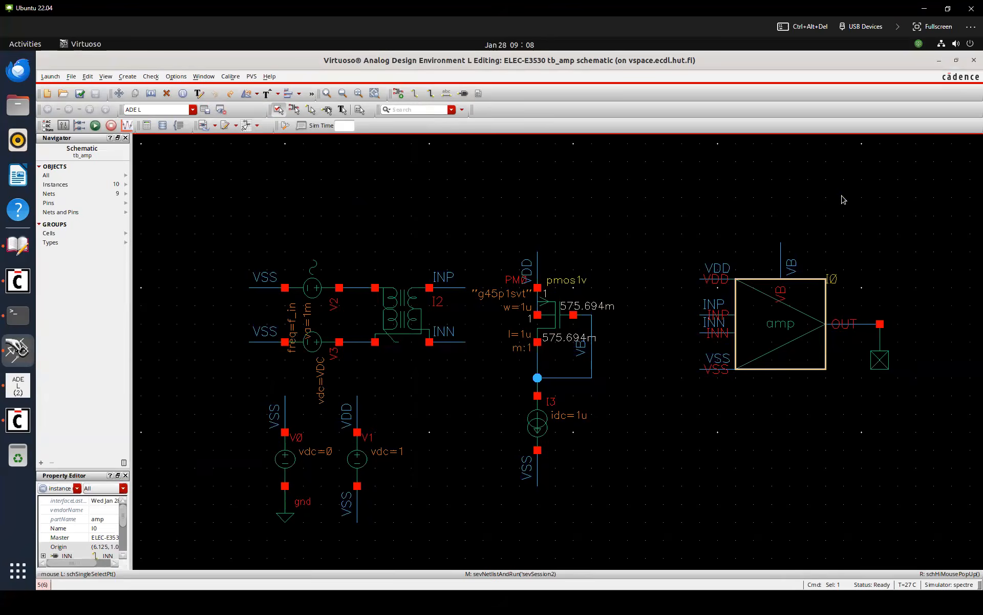
{"action": "key", "text": "e"}
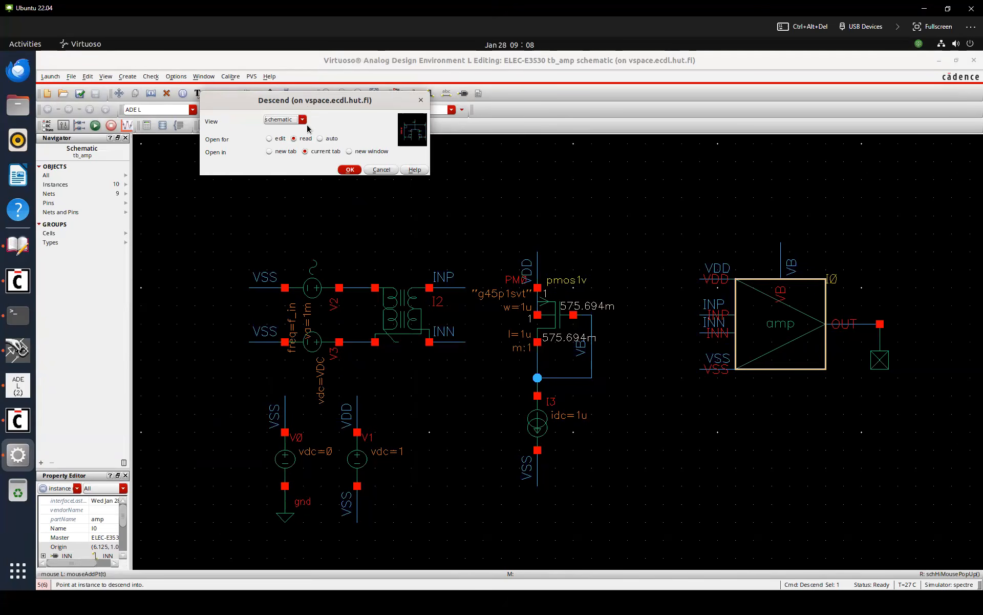
{"action": "key", "text": "Escape"}
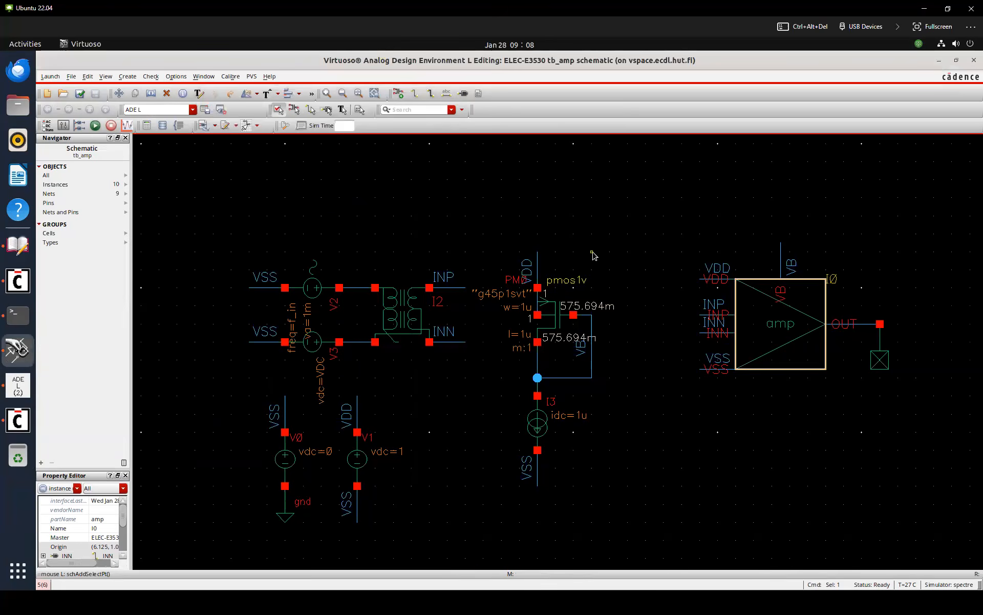
{"action": "key", "text": "e"}
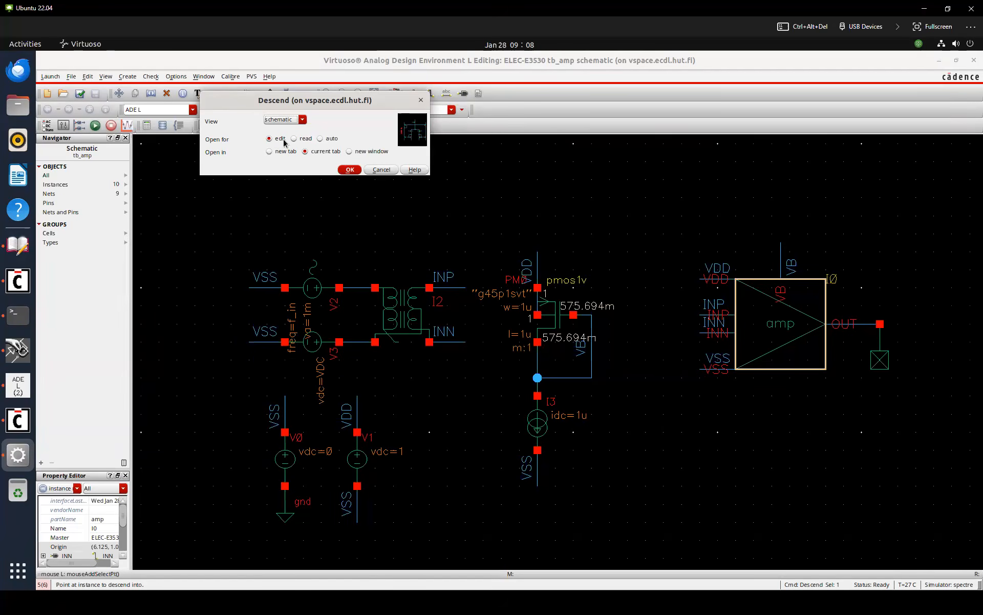
{"action": "key", "text": "Escape"}
{"action": "key", "text": "e"}
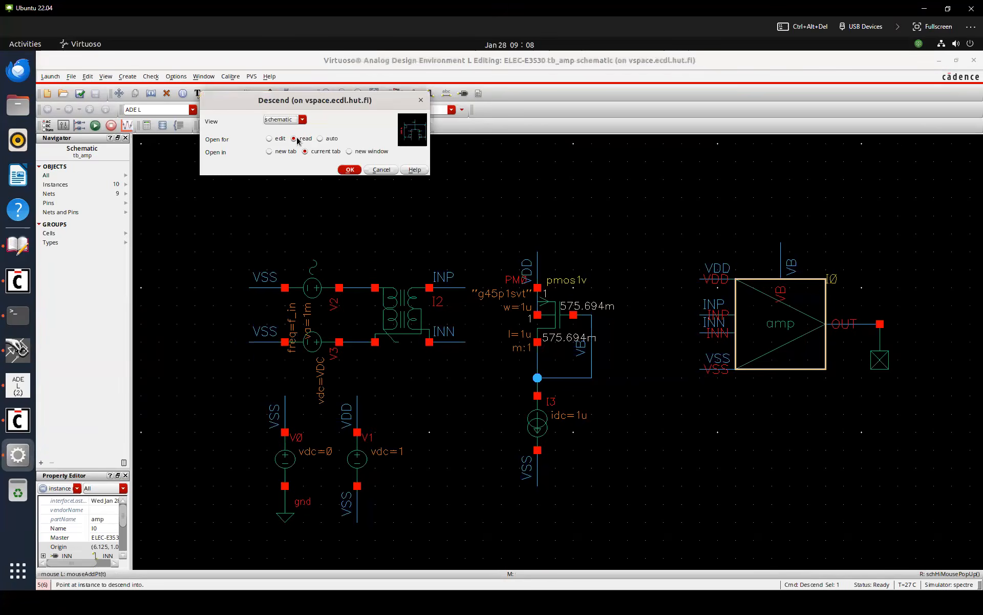
{"action": "key", "text": "Escape"}
Switch to Shortcuts.txt and add "E – Descend (read mode)" and "Shift + E – Descend (edit mode)" to the schematic shortcuts
{"action": "key", "text": "super"}
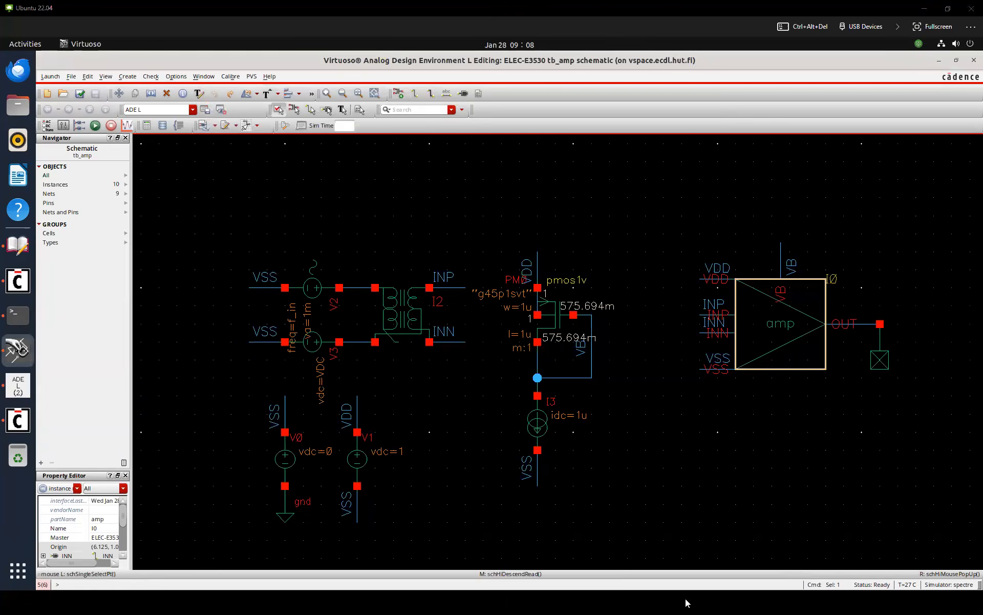
{"action": "left_click", "coordinate": [685, 602]}
{"action": "left_click", "coordinate": [363, 377]}
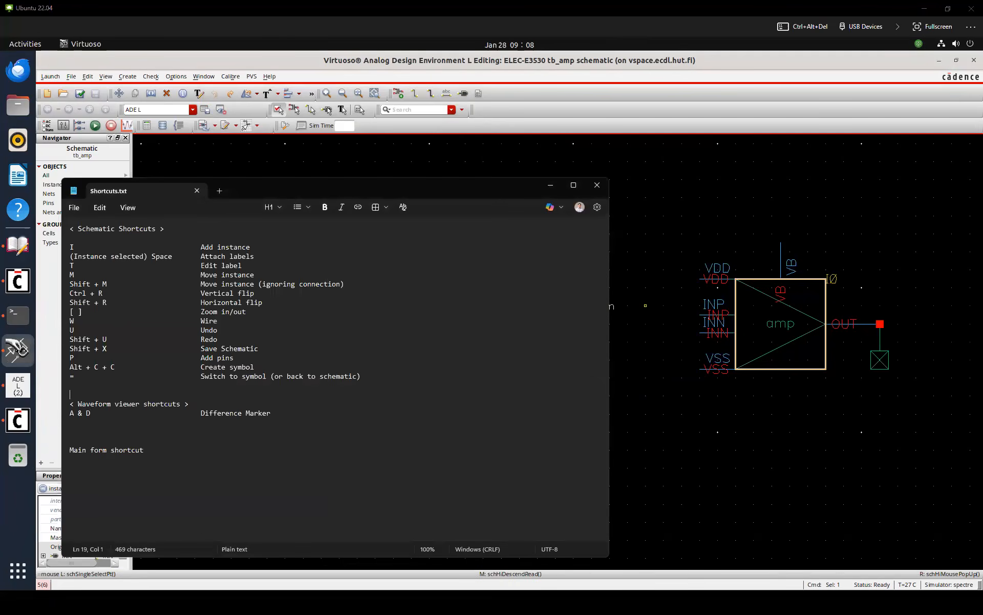
{"action": "key", "text": "Return"}
{"action": "type", "text": "E"}
{"action": "key", "text": "Tab"}
{"action": "key", "text": "Tab"}
{"action": "type", "text": "Descend"}
{"action": "key", "text": "Return"}
{"action": "type", "text": "Shift + E"}
{"action": "key", "text": "Tab"}
{"action": "key", "text": "Tab"}
{"action": "key", "text": "Tab"}
{"action": "type", "text": "Descend"}
{"action": "key", "text": "Up"}
{"action": "type", "text": "(read mode)"}
{"action": "key", "text": "Down"}
{"action": "type", "text": "(edit mode)"}
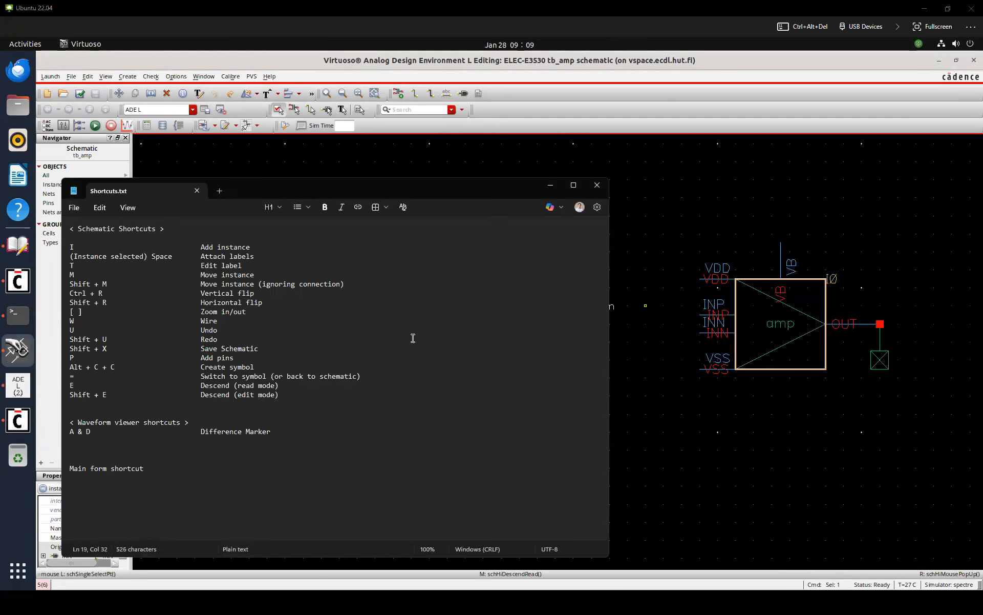
Back in Virtuoso, descend into I0's amp schematic in edit mode and annotate its DC operating points
{"action": "left_click", "coordinate": [737, 212]}
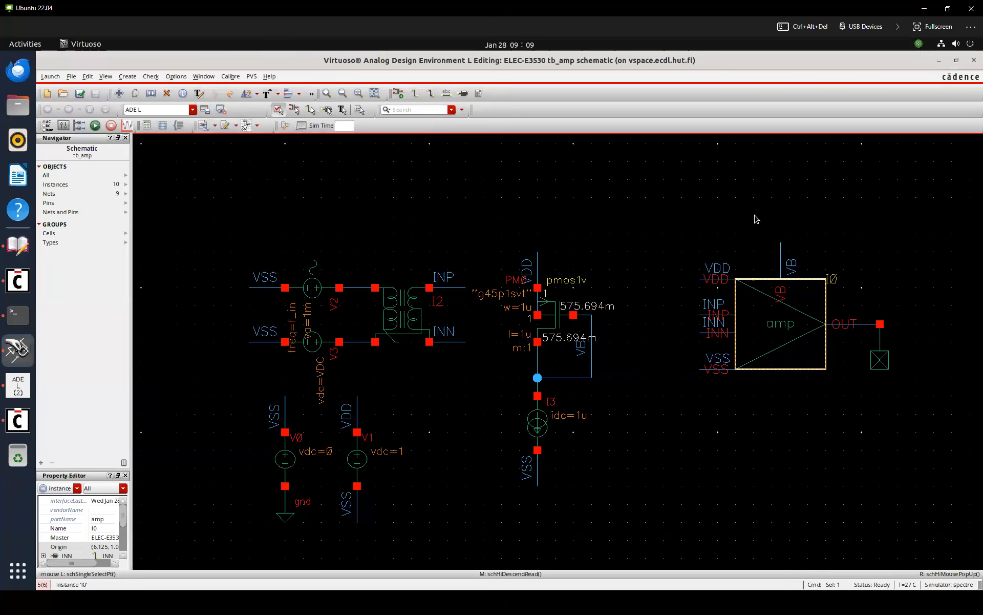
{"action": "key", "text": "shift+e"}
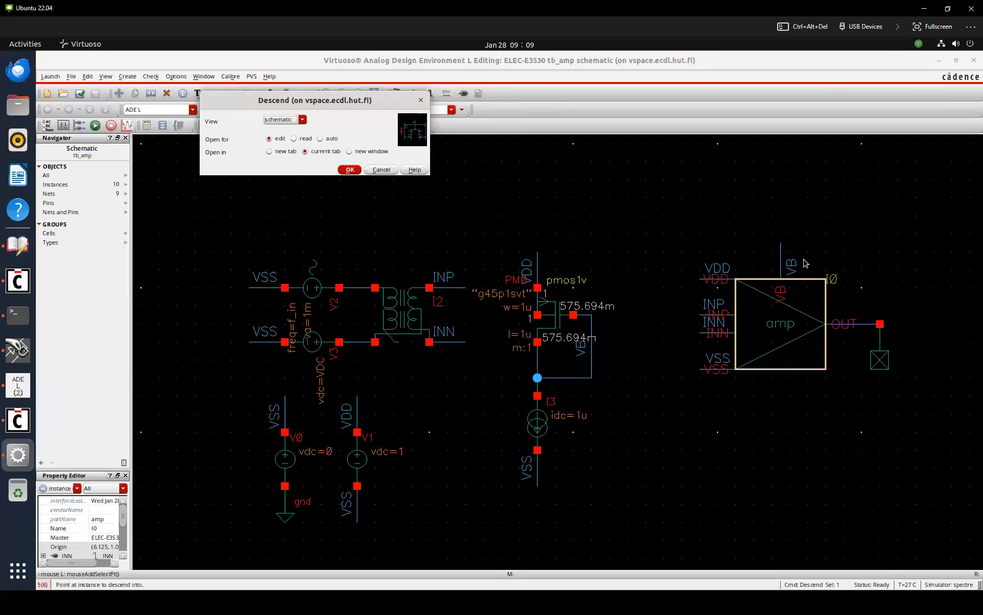
{"action": "key", "text": "Return"}
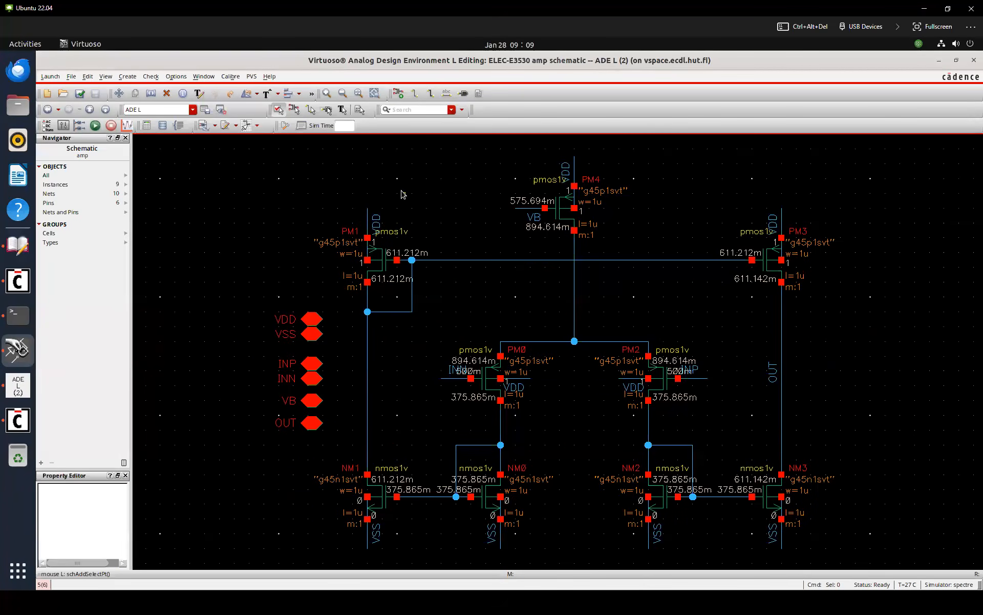
{"action": "left_click", "coordinate": [215, 126]}
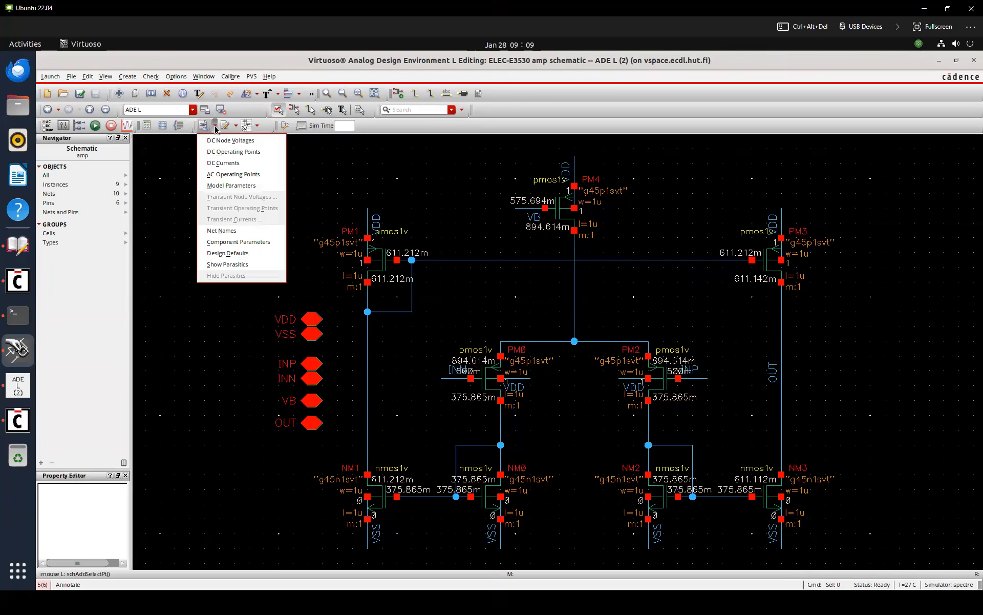
{"action": "left_click", "coordinate": [218, 152]}
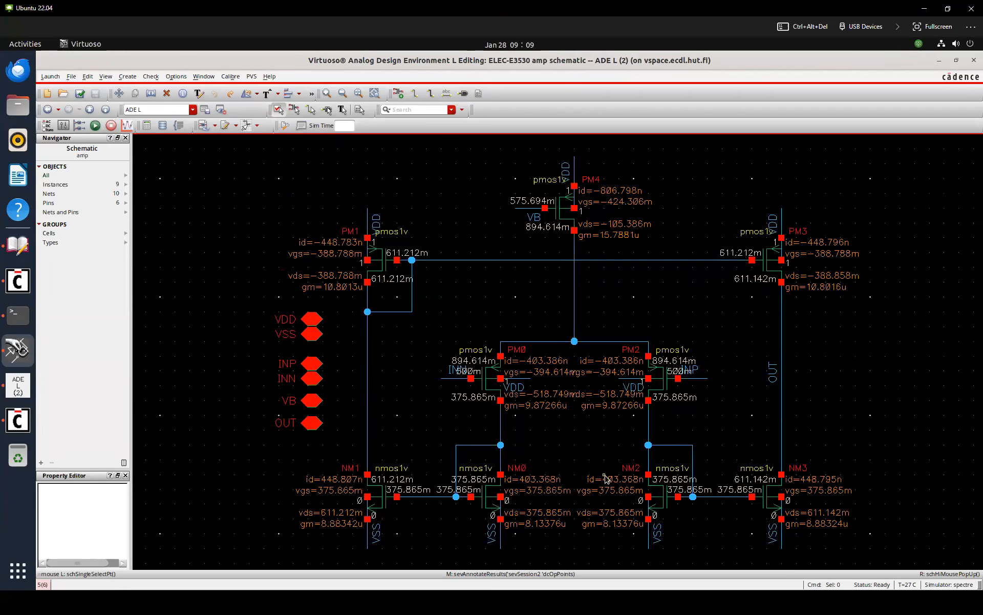
Stretch the right half of the amplifier, with PM2, PM3, NM2 and NM3, slightly to the right
{"action": "left_click_drag", "start_coordinate": [598, 555], "coordinate": [889, 187]}
{"action": "key", "text": "s"}
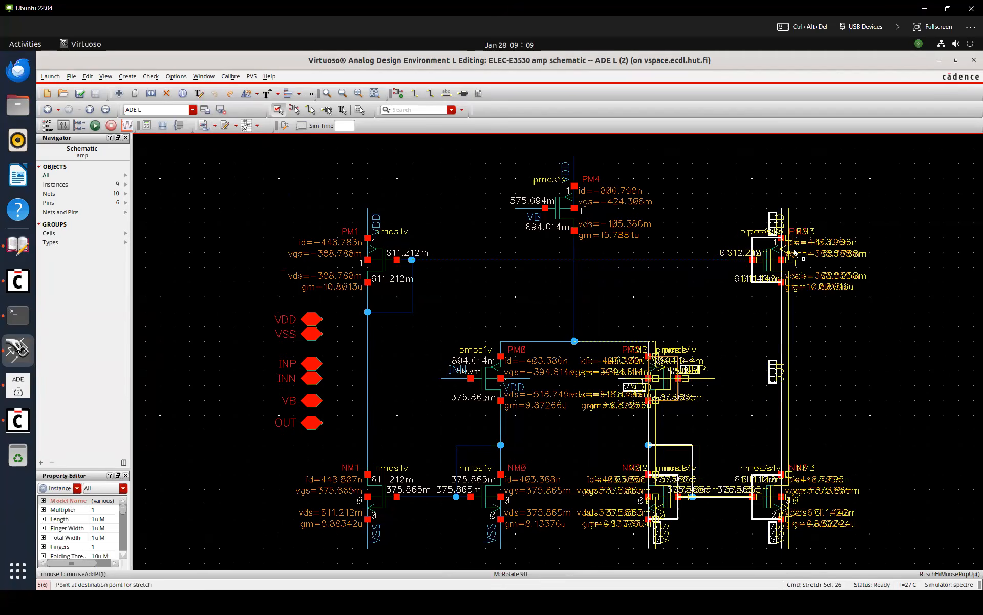
{"action": "left_click", "coordinate": [795, 252]}
Shift PM4 and its attached wires slightly right to centre it over the input pair, and check and save the schematic
{"action": "left_click_drag", "start_coordinate": [512, 143], "coordinate": [572, 246]}
{"action": "left_click", "coordinate": [573, 243], "text": "shift"}
{"action": "key", "text": "m"}
{"action": "left_click", "coordinate": [583, 250]}
{"action": "left_click", "coordinate": [589, 258]}
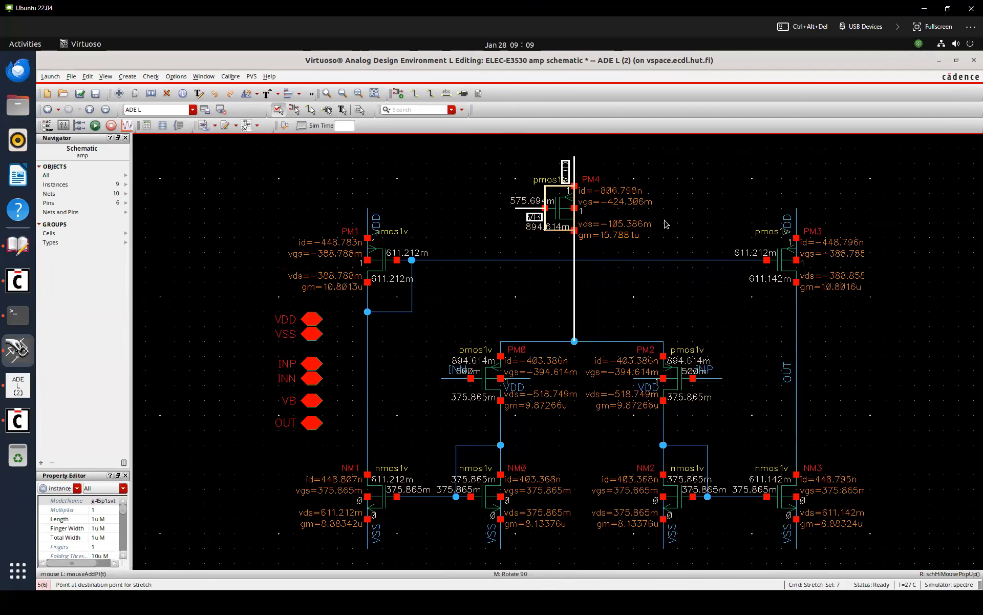
{"action": "key", "text": "shift+x"}
{"action": "key", "text": "f"}
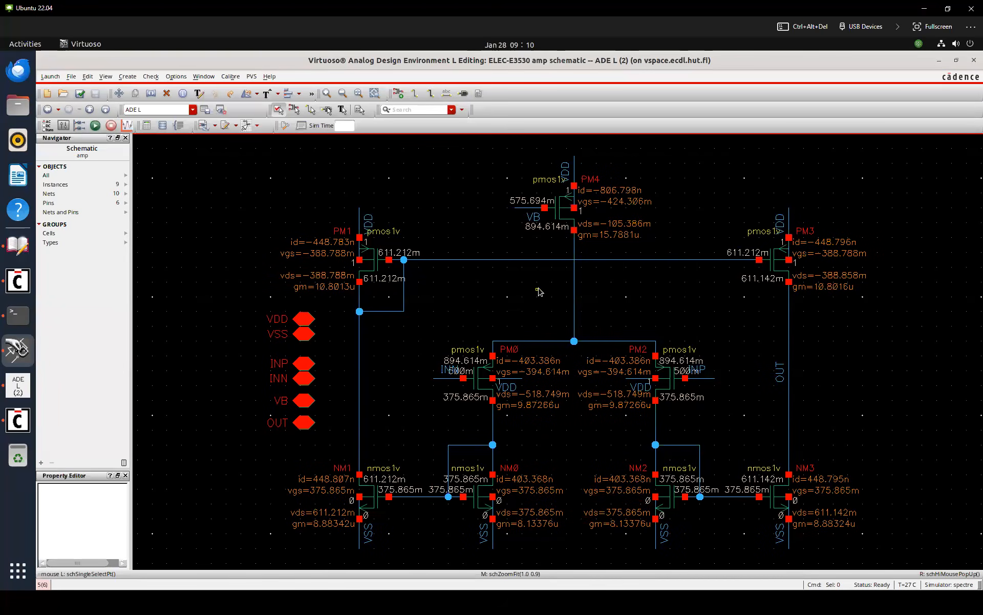
Move the INN and INP net labels below their wires, and check and save the schematic
{"action": "left_click", "coordinate": [445, 369]}
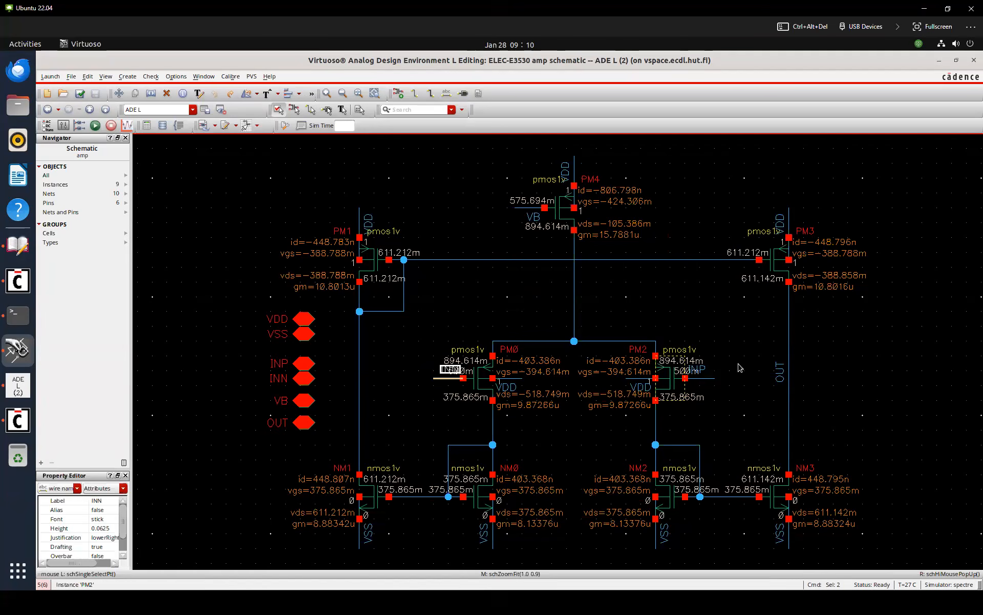
{"action": "left_click", "coordinate": [696, 373], "text": "shift"}
{"action": "key", "text": "m"}
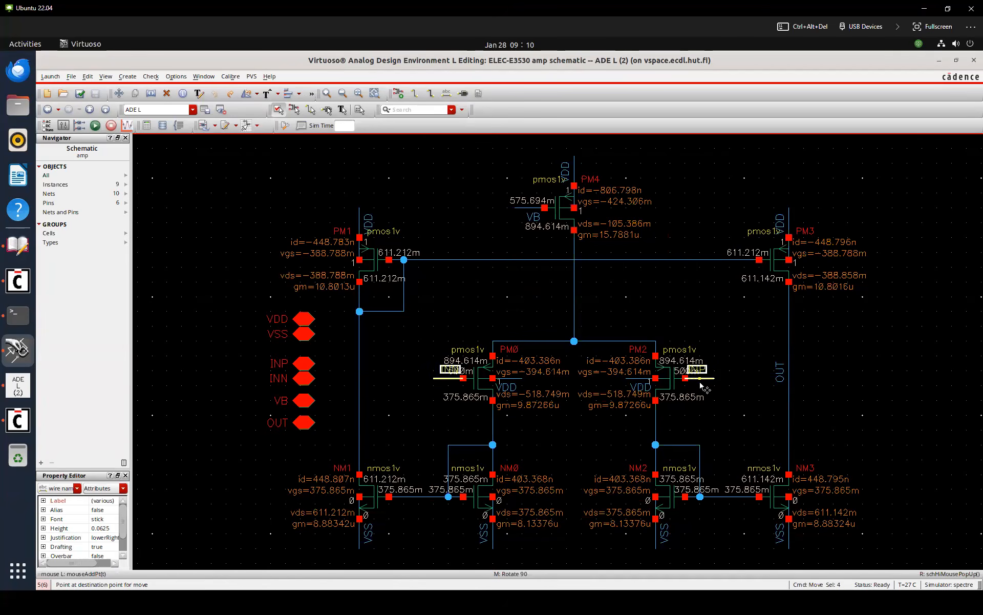
{"action": "left_click", "coordinate": [700, 378]}
{"action": "left_click", "coordinate": [730, 348]}
{"action": "key", "text": "shift+x"}
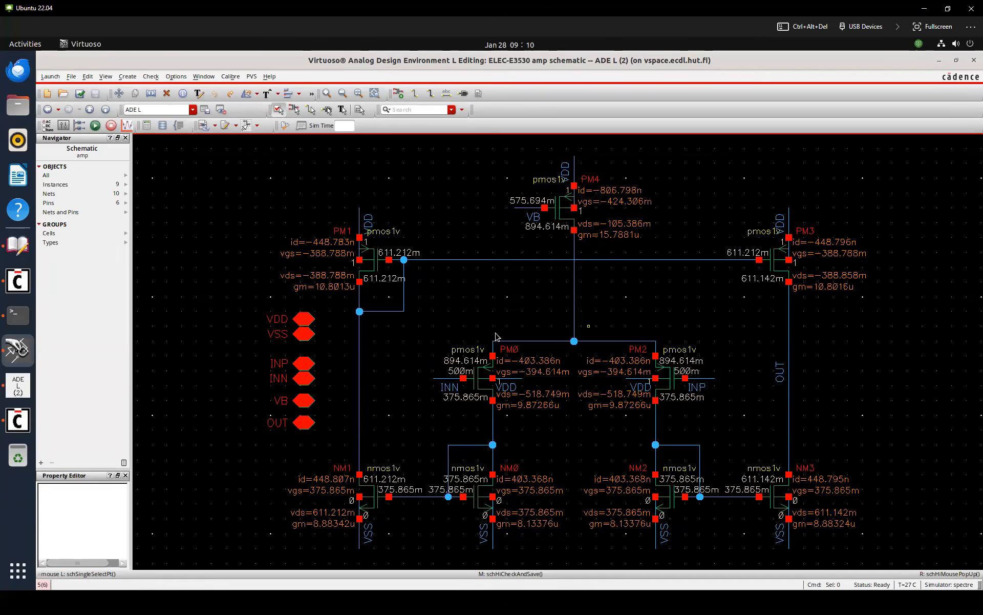
Highlight the net joining PM4's drain to the sources of PM0 and PM2 with a net probe
{"action": "left_click", "coordinate": [544, 341]}
{"action": "left_click", "coordinate": [542, 321]}
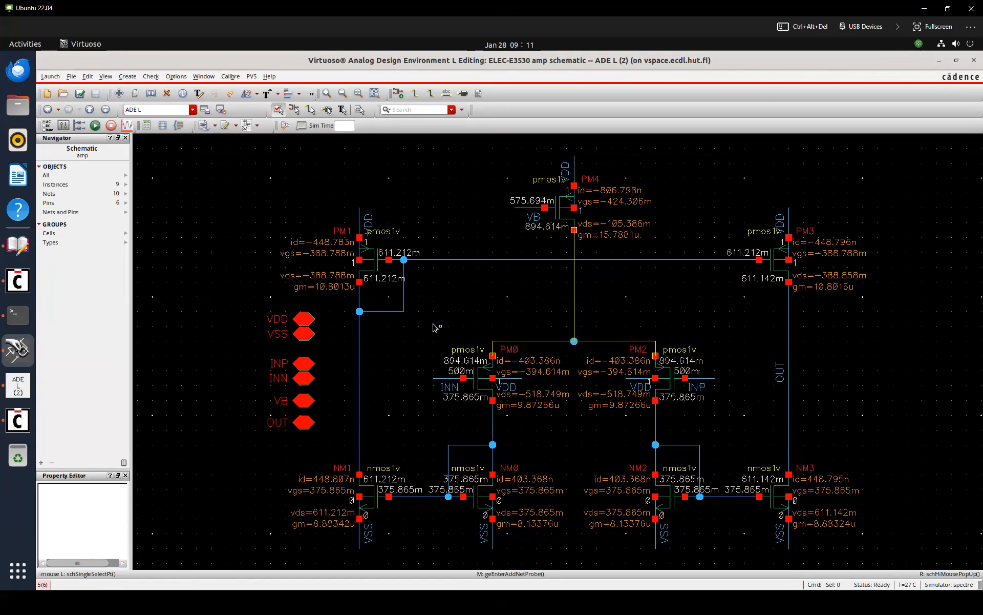
{"action": "left_click", "coordinate": [537, 339]}
{"action": "left_click", "coordinate": [530, 327]}
Handwrite the drain current equation ID = 1/2 µn Cox W/L (VGS − VTH)² above PM1 with the annotation pen
{"action": "mouse_move", "coordinate": [156, 168]}
{"action": "left_mouse_down"}
{"action": "mouse_move", "coordinate": [168, 167]}
{"action": "mouse_move", "coordinate": [171, 187]}
{"action": "mouse_move", "coordinate": [190, 175]}
{"action": "left_mouse_up"}
{"action": "left_click_drag", "start_coordinate": [210, 152], "coordinate": [208, 166]}
{"action": "mouse_move", "coordinate": [195, 172]}
{"action": "left_mouse_down"}
{"action": "mouse_move", "coordinate": [224, 172]}
{"action": "mouse_move", "coordinate": [219, 186]}
{"action": "mouse_move", "coordinate": [247, 170]}
{"action": "mouse_move", "coordinate": [267, 179]}
{"action": "left_mouse_up"}
{"action": "mouse_move", "coordinate": [267, 173]}
{"action": "left_mouse_down"}
{"action": "mouse_move", "coordinate": [262, 178]}
{"action": "mouse_move", "coordinate": [292, 170]}
{"action": "mouse_move", "coordinate": [279, 161]}
{"action": "mouse_move", "coordinate": [287, 155]}
{"action": "mouse_move", "coordinate": [287, 182]}
{"action": "mouse_move", "coordinate": [311, 159]}
{"action": "mouse_move", "coordinate": [313, 172]}
{"action": "mouse_move", "coordinate": [350, 160]}
{"action": "mouse_move", "coordinate": [354, 176]}
{"action": "mouse_move", "coordinate": [361, 172]}
{"action": "left_mouse_up"}
{"action": "mouse_move", "coordinate": [363, 157]}
{"action": "left_mouse_down"}
{"action": "mouse_move", "coordinate": [366, 177]}
{"action": "mouse_move", "coordinate": [374, 158]}
{"action": "left_mouse_up"}
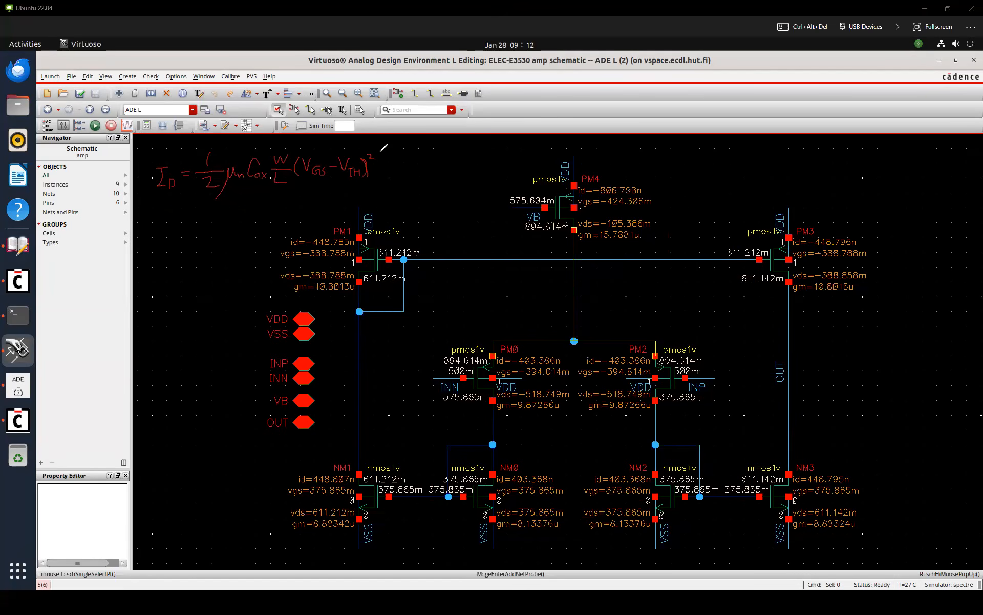
Circle PM4, underline its current, draw arrows splitting it into PM0 and PM2, and mark ID in the equation as "fixed"
{"action": "mouse_move", "coordinate": [590, 222]}
{"action": "left_mouse_down"}
{"action": "mouse_move", "coordinate": [568, 237]}
{"action": "mouse_move", "coordinate": [539, 205]}
{"action": "mouse_move", "coordinate": [599, 202]}
{"action": "mouse_move", "coordinate": [563, 233]}
{"action": "mouse_move", "coordinate": [561, 280]}
{"action": "left_mouse_up"}
{"action": "left_click_drag", "start_coordinate": [593, 194], "coordinate": [648, 193]}
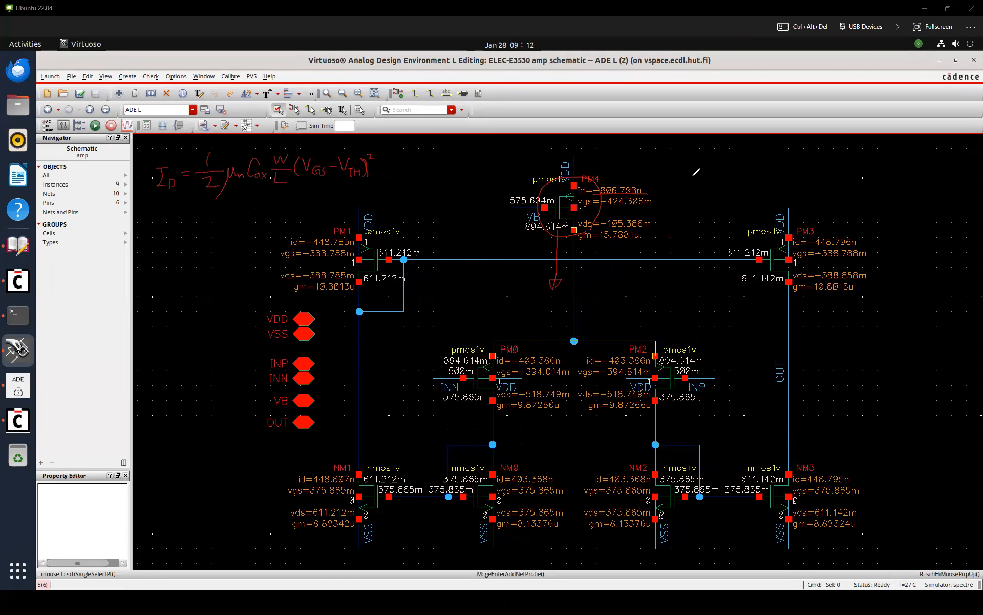
{"action": "left_click_drag", "start_coordinate": [573, 318], "coordinate": [512, 347]}
{"action": "mouse_move", "coordinate": [579, 317]}
{"action": "left_mouse_down"}
{"action": "mouse_move", "coordinate": [644, 325]}
{"action": "mouse_move", "coordinate": [634, 339]}
{"action": "left_mouse_up"}
{"action": "mouse_move", "coordinate": [176, 186]}
{"action": "left_mouse_down"}
{"action": "mouse_move", "coordinate": [146, 179]}
{"action": "mouse_move", "coordinate": [173, 174]}
{"action": "mouse_move", "coordinate": [151, 222]}
{"action": "mouse_move", "coordinate": [170, 211]}
{"action": "mouse_move", "coordinate": [197, 220]}
{"action": "mouse_move", "coordinate": [190, 227]}
{"action": "left_mouse_up"}
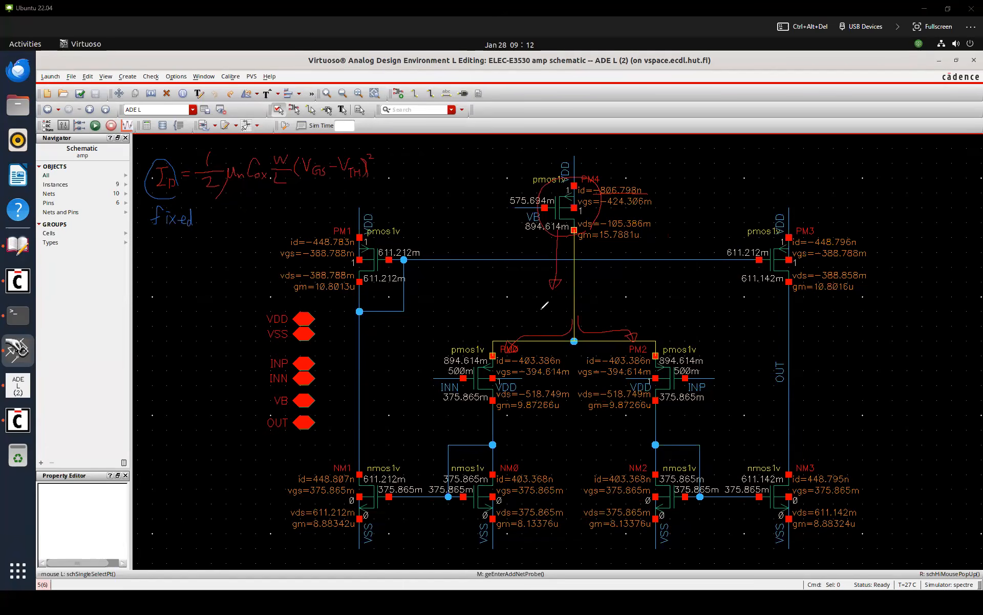
Mark the shared source node and label both sources "S", then mark the INN gate input and VGS in the equation
{"action": "mouse_move", "coordinate": [545, 342]}
{"action": "left_mouse_down"}
{"action": "mouse_move", "coordinate": [531, 343]}
{"action": "mouse_move", "coordinate": [542, 340]}
{"action": "mouse_move", "coordinate": [543, 355]}
{"action": "left_mouse_up"}
{"action": "left_click_drag", "start_coordinate": [485, 323], "coordinate": [475, 334]}
{"action": "left_click_drag", "start_coordinate": [666, 321], "coordinate": [654, 333]}
{"action": "left_click_drag", "start_coordinate": [327, 177], "coordinate": [325, 185]}
{"action": "left_click_drag", "start_coordinate": [429, 376], "coordinate": [449, 382]}
{"action": "mouse_move", "coordinate": [321, 178]}
{"action": "left_mouse_down"}
{"action": "mouse_move", "coordinate": [331, 176]}
{"action": "mouse_move", "coordinate": [326, 190]}
{"action": "left_mouse_up"}
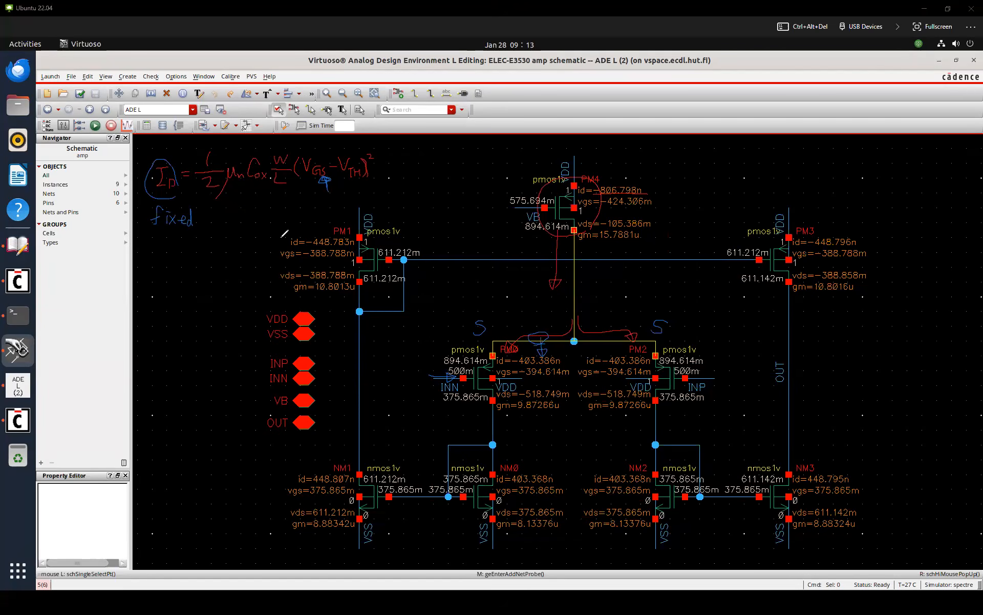
Circle W in the equation with an upward arrow and draw a downward arrow through VGS
{"action": "mouse_move", "coordinate": [287, 158]}
{"action": "left_mouse_down"}
{"action": "mouse_move", "coordinate": [269, 157]}
{"action": "mouse_move", "coordinate": [290, 153]}
{"action": "left_mouse_up"}
{"action": "mouse_move", "coordinate": [314, 143]}
{"action": "left_mouse_down"}
{"action": "mouse_move", "coordinate": [313, 184]}
{"action": "mouse_move", "coordinate": [328, 178]}
{"action": "left_mouse_up"}
{"action": "left_click_drag", "start_coordinate": [265, 159], "coordinate": [265, 143]}
{"action": "left_click_drag", "start_coordinate": [261, 148], "coordinate": [269, 148]}
Select the input transistors PM0 and PM2 together and open their object properties
{"action": "left_click", "coordinate": [472, 394]}
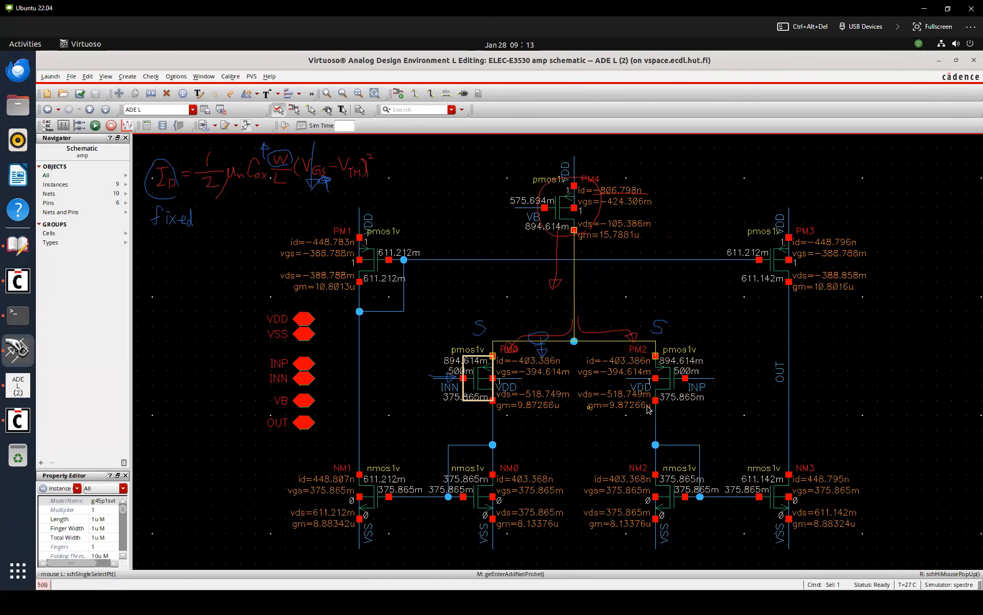
{"action": "left_click", "coordinate": [670, 396], "text": "shift"}
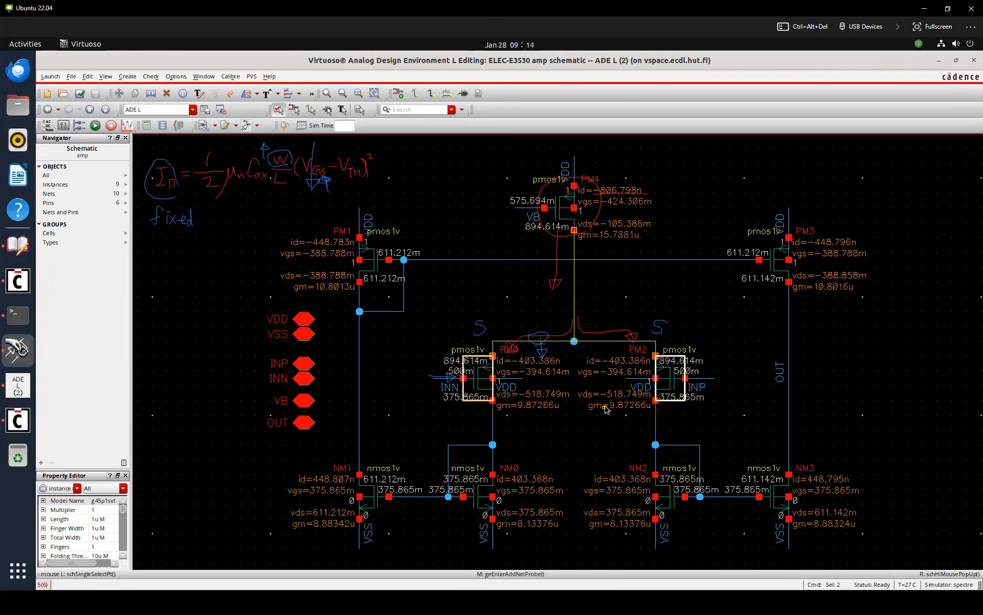
{"action": "key", "text": "q"}
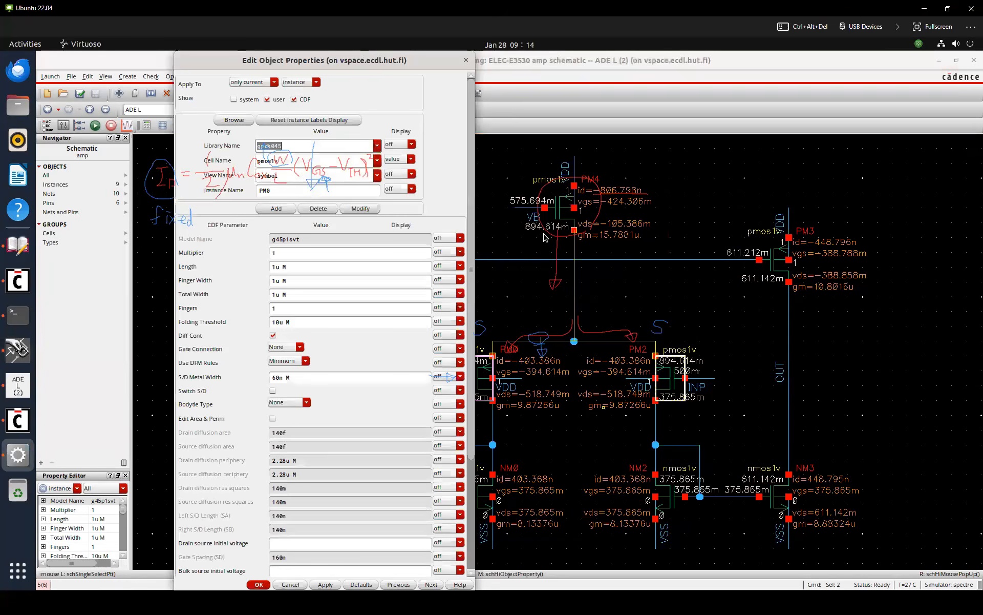
Switch to Shortcuts.txt in Notepad and add the schematic shortcut "Shift + L-Click" with the description "Select multiple instances"
{"action": "key", "text": "super"}
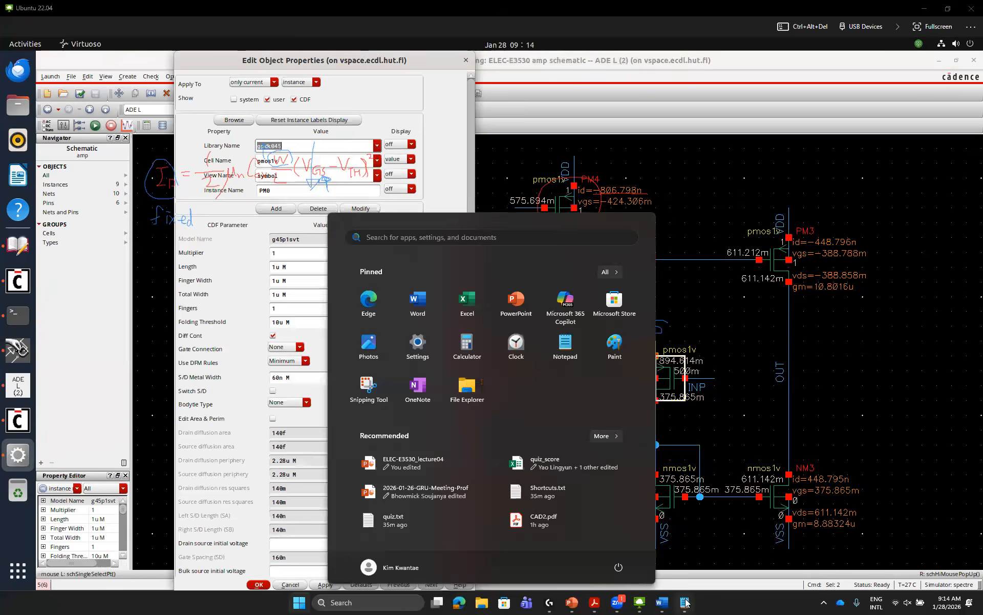
{"action": "left_click", "coordinate": [685, 604]}
{"action": "key", "text": "Return"}
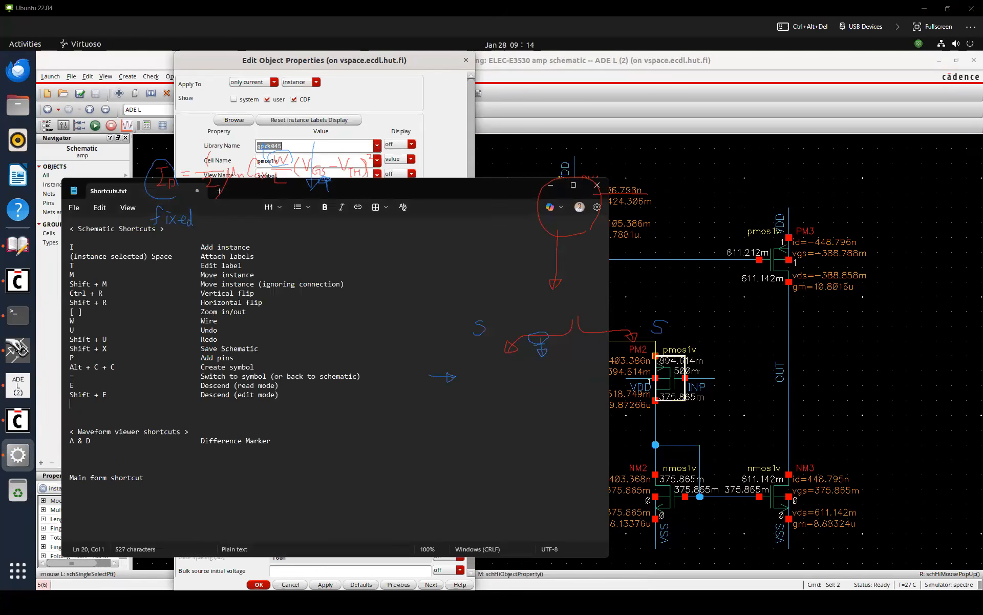
{"action": "type", "text": "Shift + LClick"}
{"action": "key", "text": "Left"}
{"action": "key", "text": "Left"}
{"action": "key", "text": "Left"}
{"action": "key", "text": "Left"}
{"action": "key", "text": "Left"}
{"action": "type", "text": "-"}
{"action": "key", "text": "Right"}
{"action": "key", "text": "Tab"}
{"action": "type", "text": "Select multiple instance"}
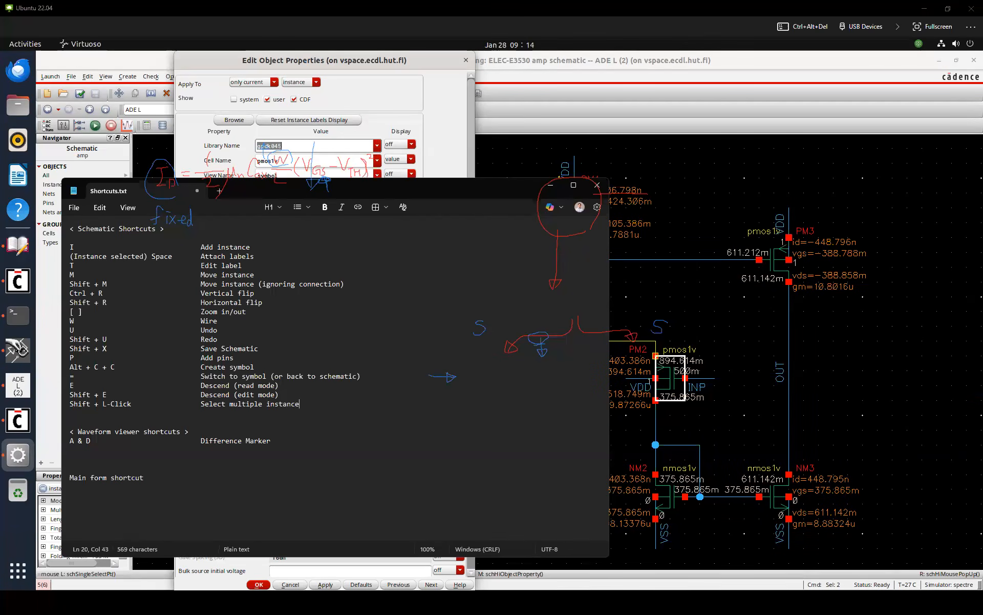
{"action": "type", "text": "s"}
Add the shortcut "Q" with the description "Edit instance options" below the multi-select entry and save the notes
{"action": "key", "text": "Return"}
{"action": "type", "text": "Q"}
{"action": "key", "text": "Tab"}
{"action": "key", "text": "Tab"}
{"action": "type", "text": "E"}
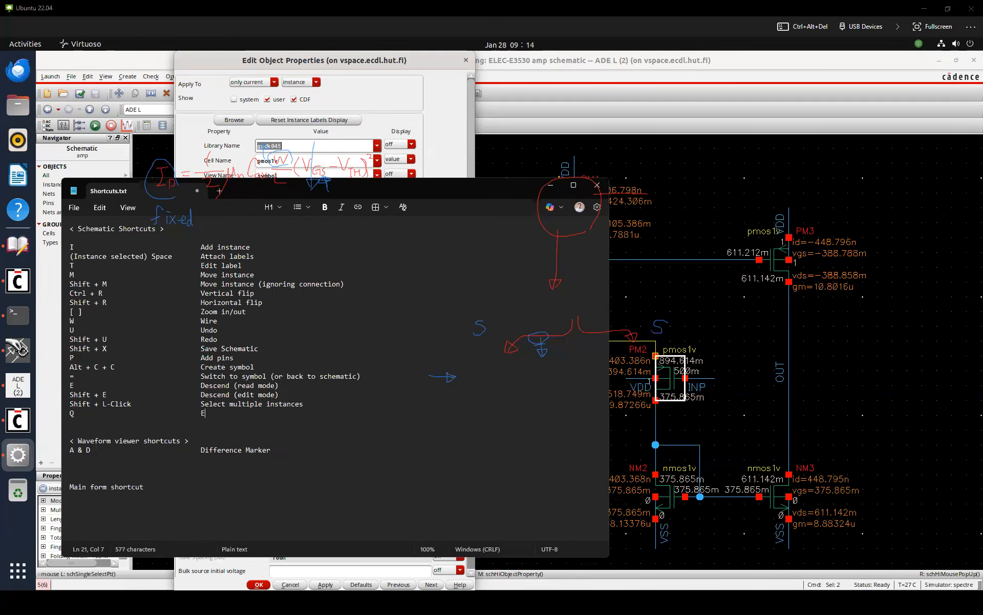
{"action": "type", "text": "dit instance options"}
{"action": "key", "text": "ctrl+s"}
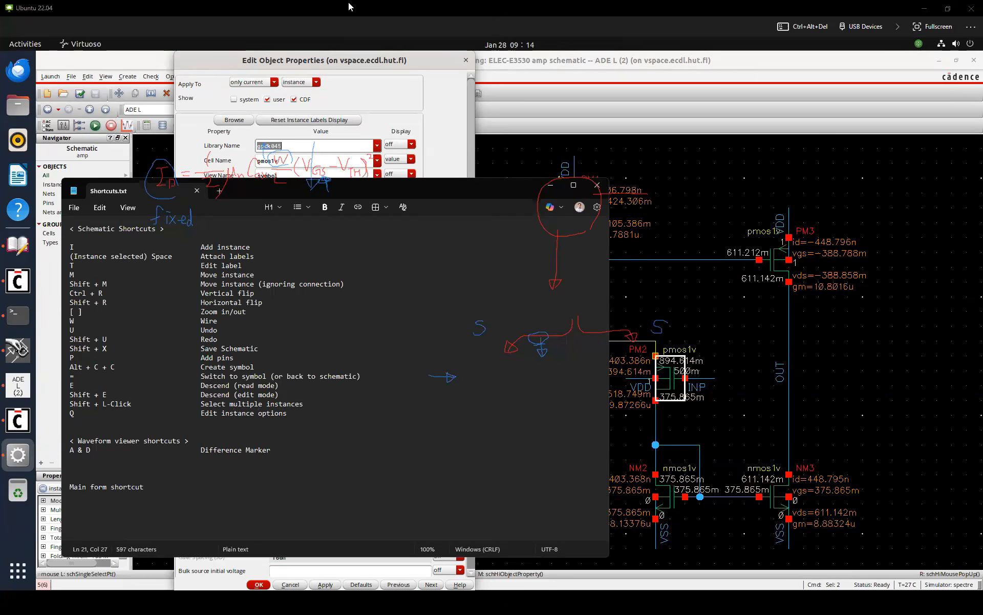
Return to Virtuoso and set Fingers to 10 for a total width of 10u, applied only to the current instance
{"action": "left_click", "coordinate": [369, 10]}
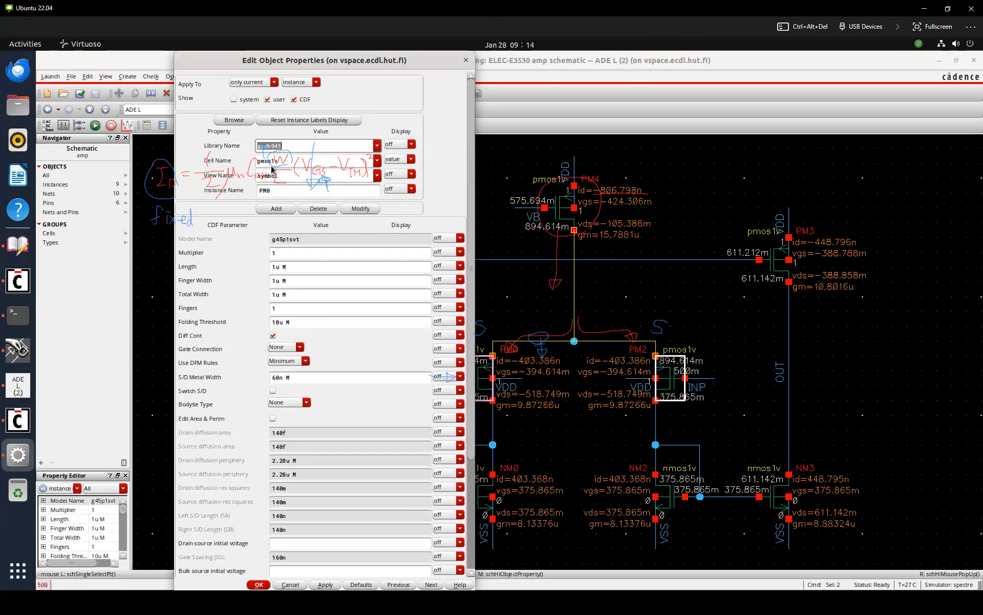
{"action": "left_click", "coordinate": [290, 308]}
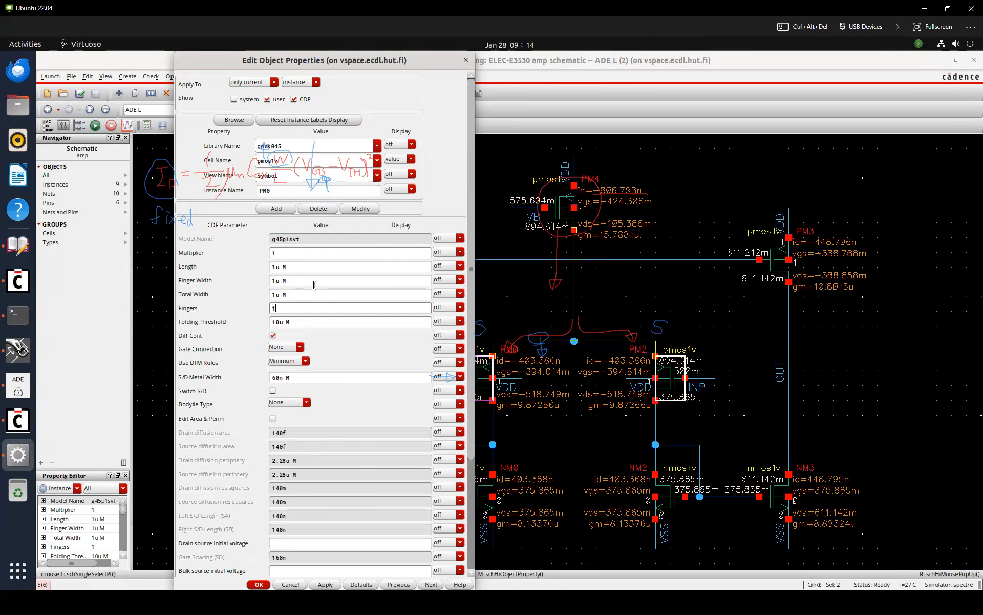
{"action": "left_click", "coordinate": [322, 292]}
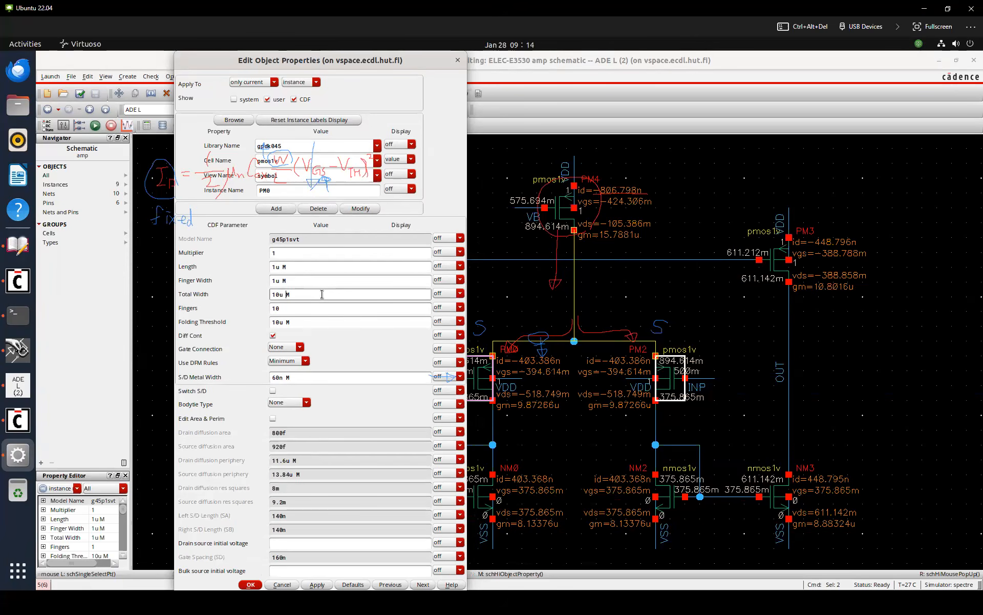
{"action": "left_click", "coordinate": [257, 584]}
Annotate the schematic with component parameters and undo the last finger change
{"action": "left_click", "coordinate": [333, 162]}
{"action": "left_click", "coordinate": [215, 126]}
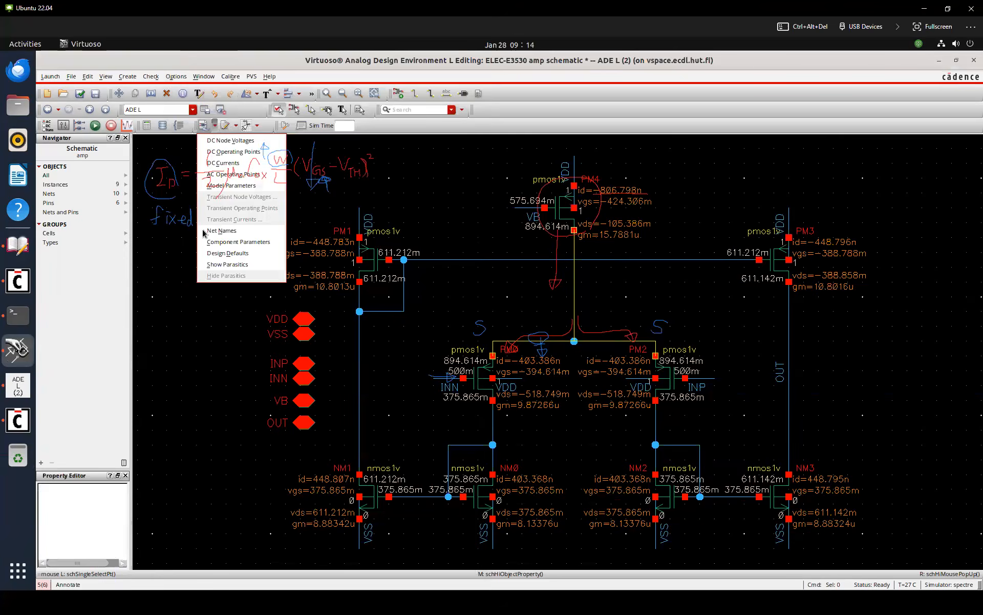
{"action": "left_click", "coordinate": [210, 241]}
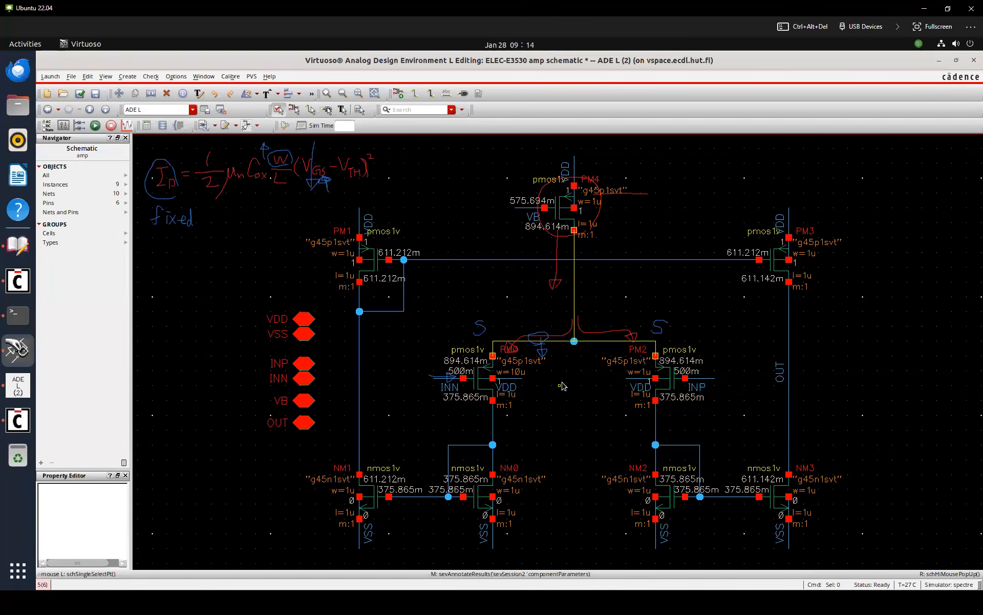
{"action": "key", "text": "u"}
Set Fingers to 10 on PM0 and PM2 by applying the change to all selected instances, and check and save the schematic
{"action": "left_click", "coordinate": [484, 396]}
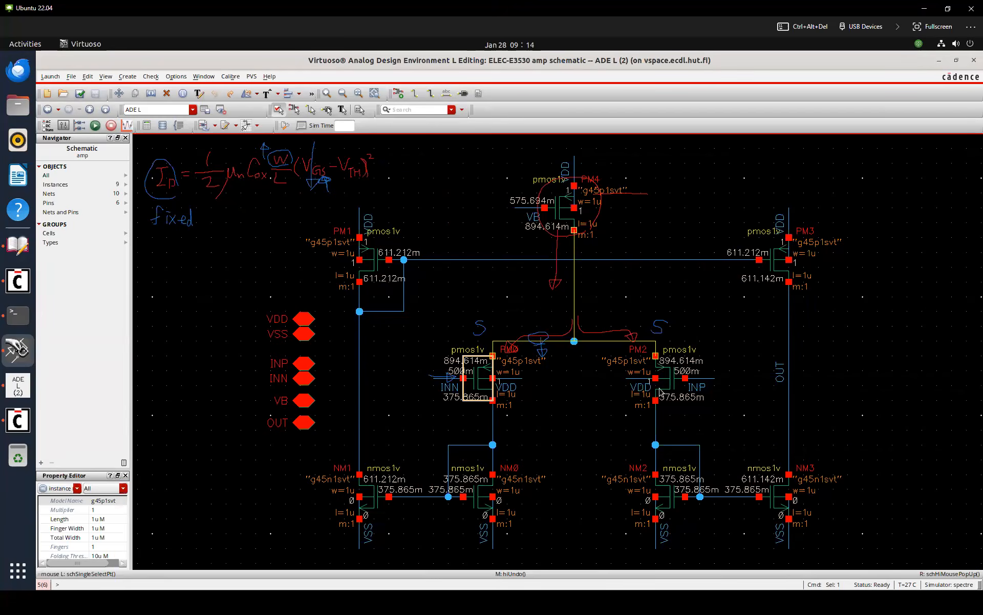
{"action": "left_click", "coordinate": [660, 392], "text": "shift"}
{"action": "key", "text": "q"}
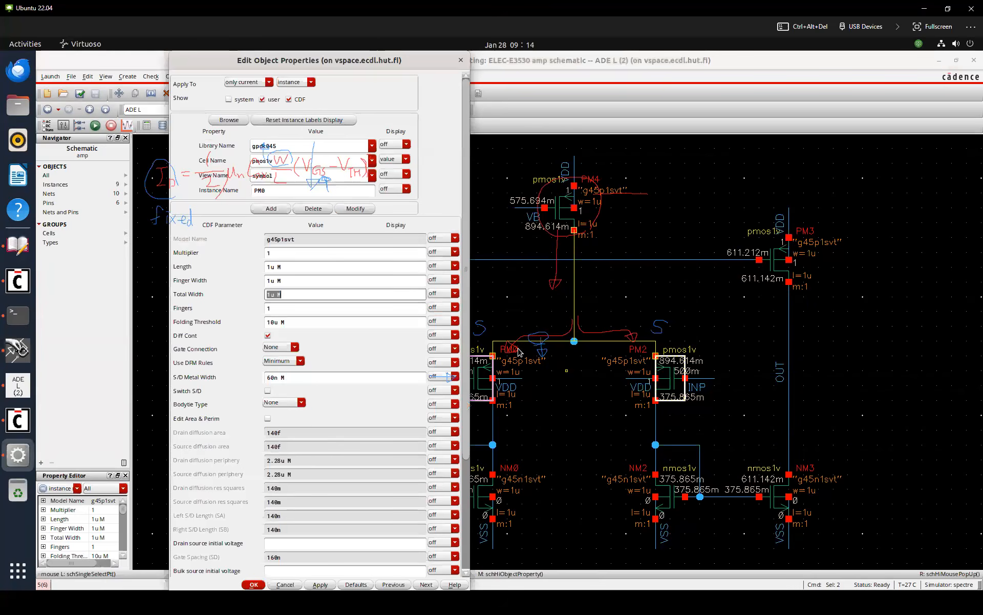
{"action": "left_click", "coordinate": [258, 83]}
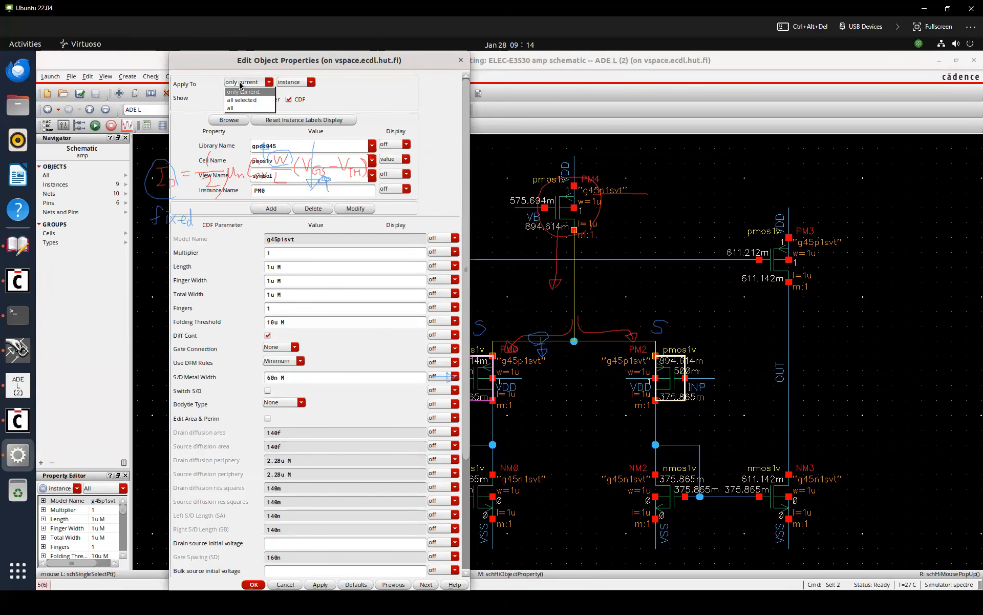
{"action": "left_click", "coordinate": [240, 100]}
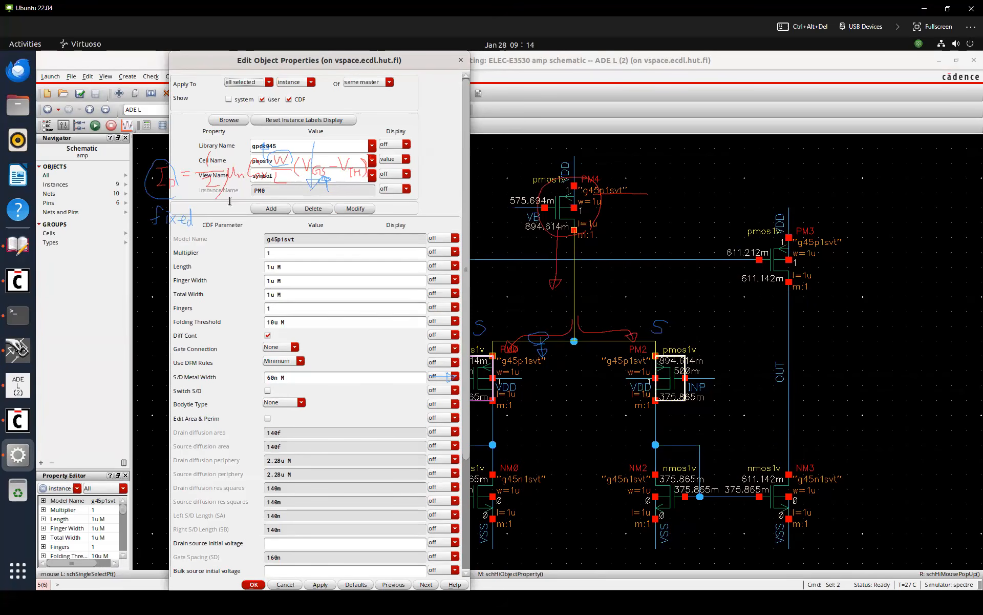
{"action": "left_click", "coordinate": [276, 309]}
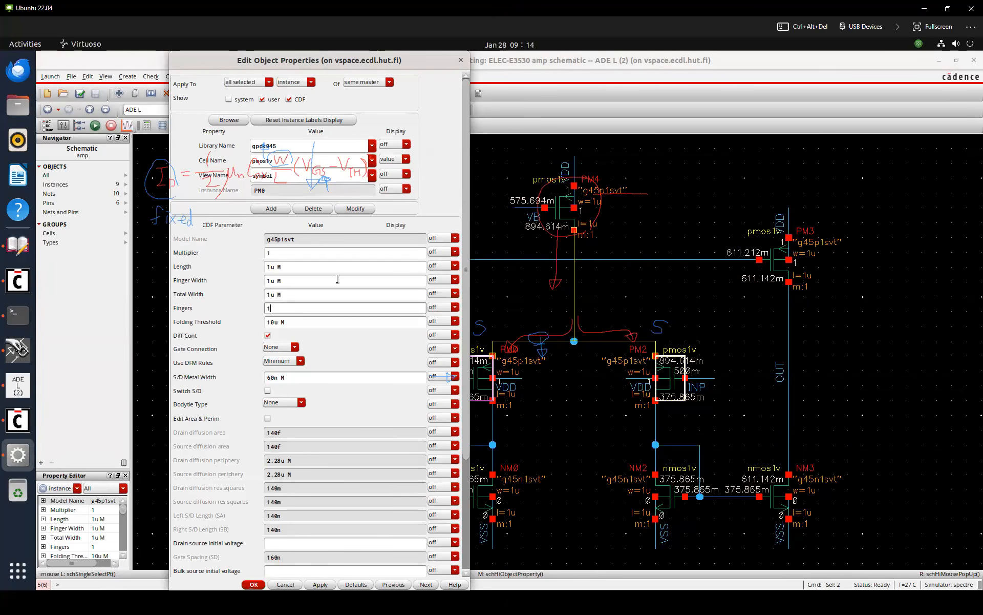
{"action": "type", "text": "0"}
{"action": "key", "text": "Return"}
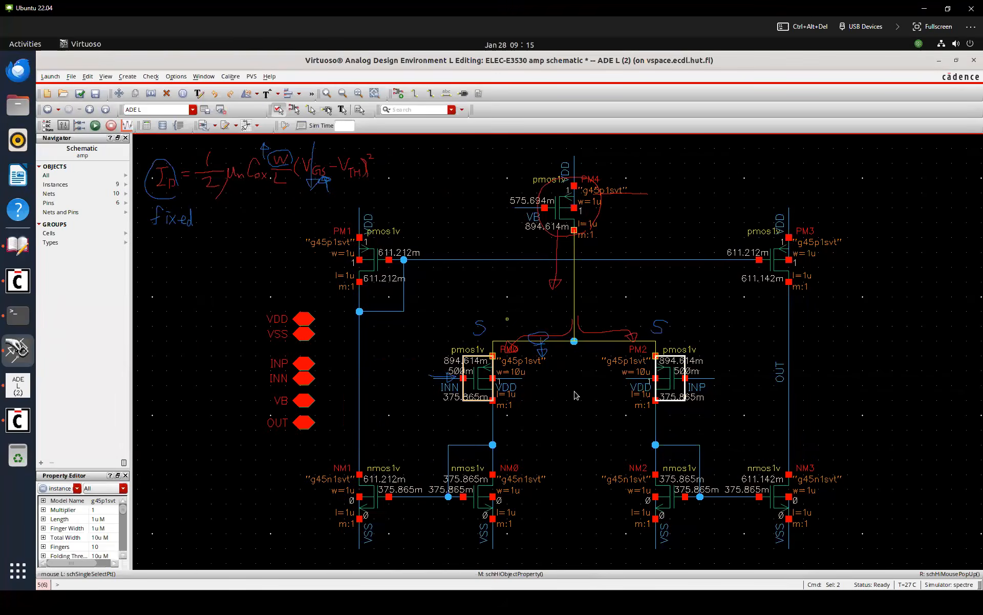
{"action": "left_click", "coordinate": [581, 413]}
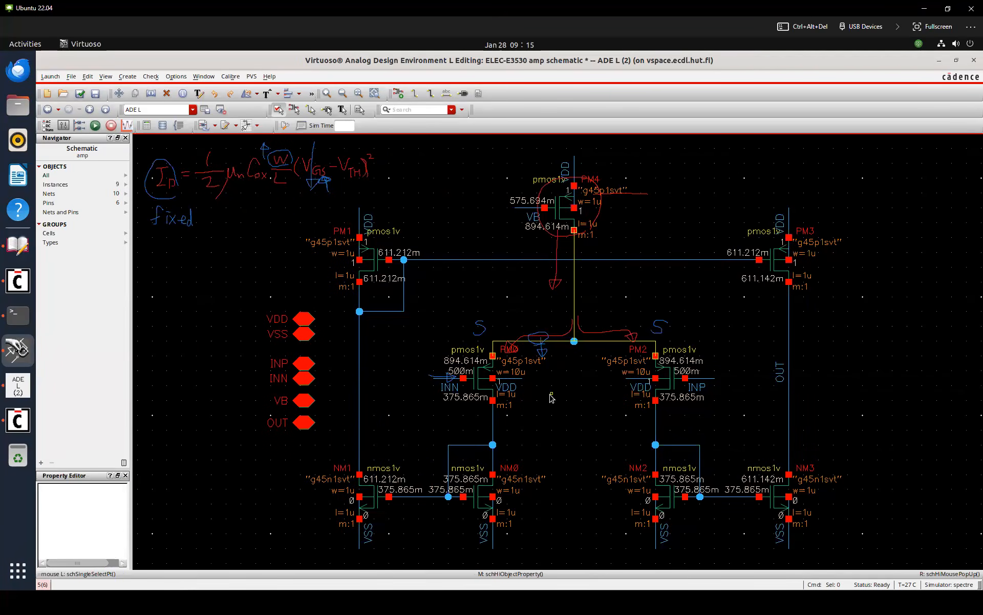
{"action": "key", "text": "shift+x"}
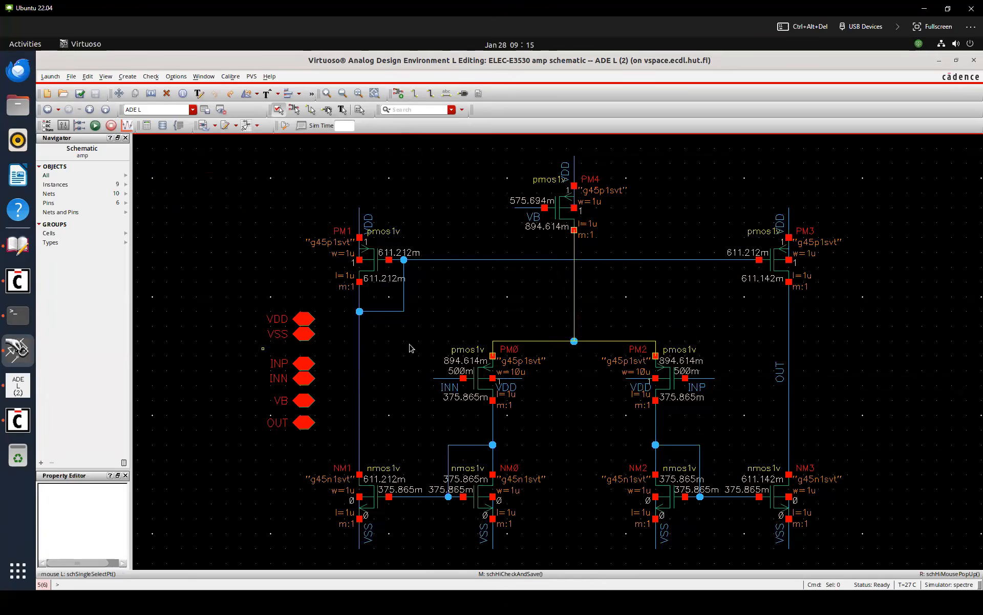
Open PM0's object properties and examine its Fingers and Finger Width parameters
{"action": "left_click", "coordinate": [474, 359]}
{"action": "key", "text": "q"}
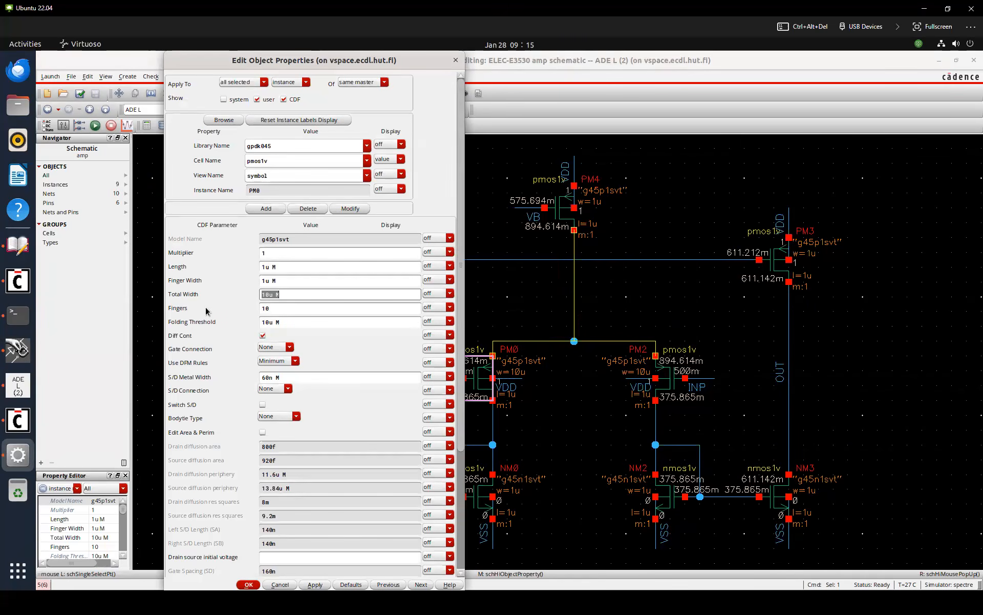
{"action": "left_click", "coordinate": [284, 308]}
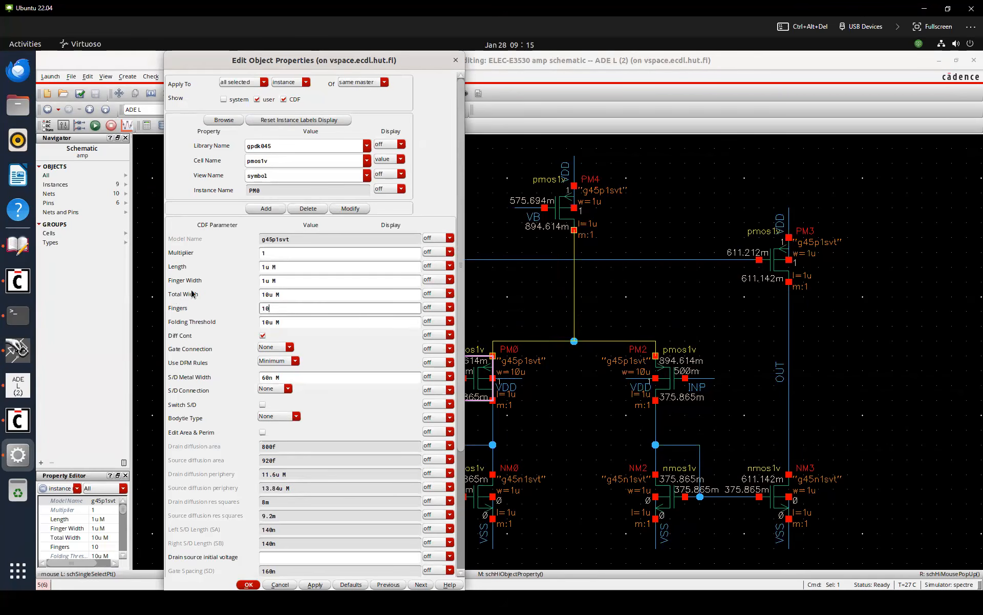
{"action": "left_click", "coordinate": [267, 281]}
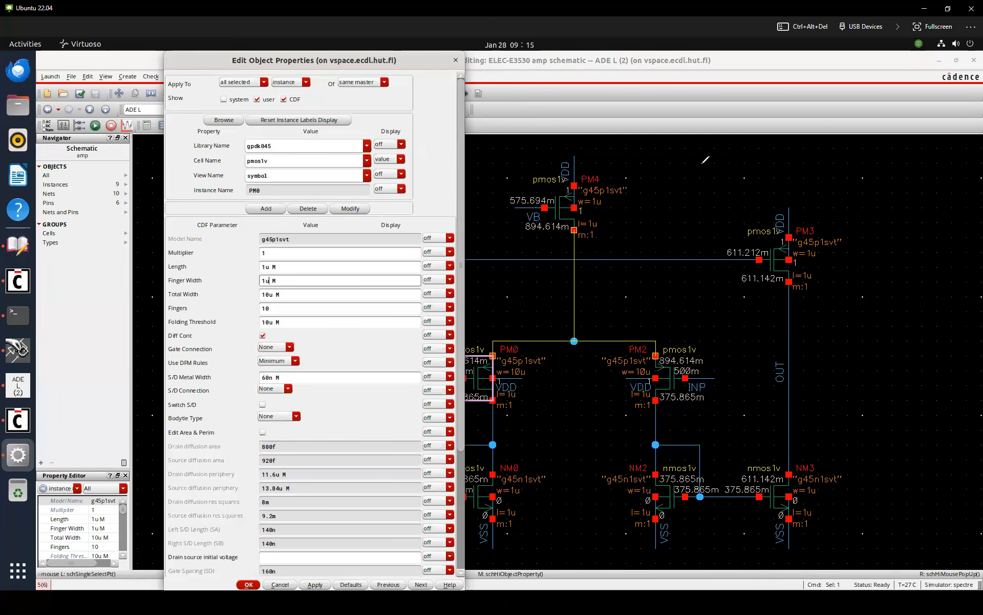
Sketch a row of four adjoining boxes linked by arrows near PM3 with the annotation pen, and underline the Fingers parameter
{"action": "mouse_move", "coordinate": [666, 150]}
{"action": "left_mouse_down"}
{"action": "mouse_move", "coordinate": [670, 207]}
{"action": "mouse_move", "coordinate": [726, 194]}
{"action": "mouse_move", "coordinate": [668, 198]}
{"action": "left_mouse_up"}
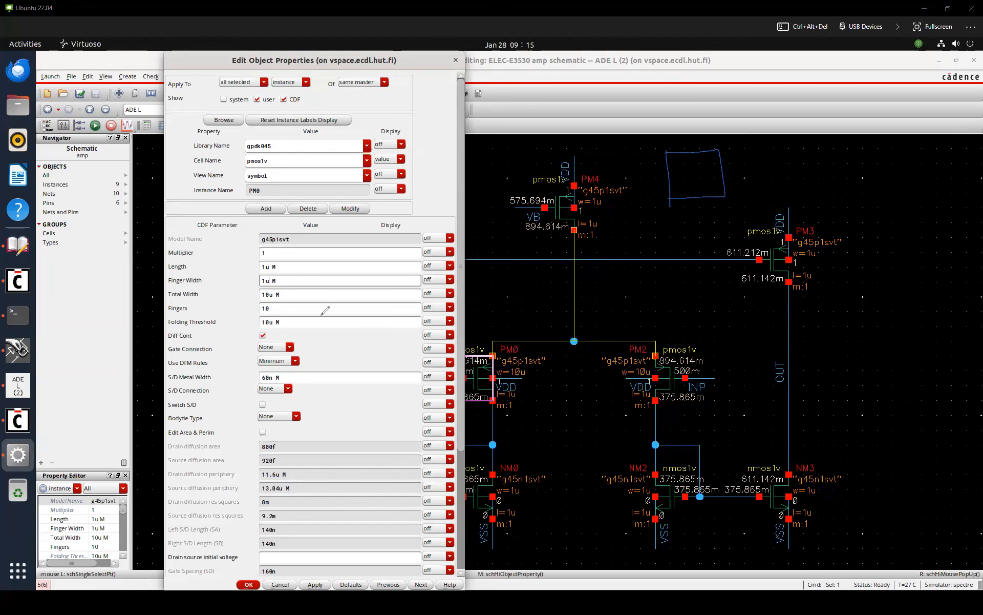
{"action": "left_click", "coordinate": [192, 313]}
{"action": "left_click_drag", "start_coordinate": [167, 313], "coordinate": [193, 313]}
{"action": "mouse_move", "coordinate": [722, 149]}
{"action": "left_mouse_down"}
{"action": "mouse_move", "coordinate": [770, 185]}
{"action": "mouse_move", "coordinate": [725, 193]}
{"action": "mouse_move", "coordinate": [724, 153]}
{"action": "mouse_move", "coordinate": [781, 152]}
{"action": "mouse_move", "coordinate": [805, 165]}
{"action": "left_mouse_up"}
{"action": "mouse_move", "coordinate": [760, 139]}
{"action": "left_mouse_down"}
{"action": "mouse_move", "coordinate": [834, 178]}
{"action": "mouse_move", "coordinate": [773, 193]}
{"action": "left_mouse_up"}
{"action": "mouse_move", "coordinate": [833, 137]}
{"action": "left_mouse_down"}
{"action": "mouse_move", "coordinate": [853, 186]}
{"action": "mouse_move", "coordinate": [830, 189]}
{"action": "mouse_move", "coordinate": [863, 165]}
{"action": "left_mouse_up"}
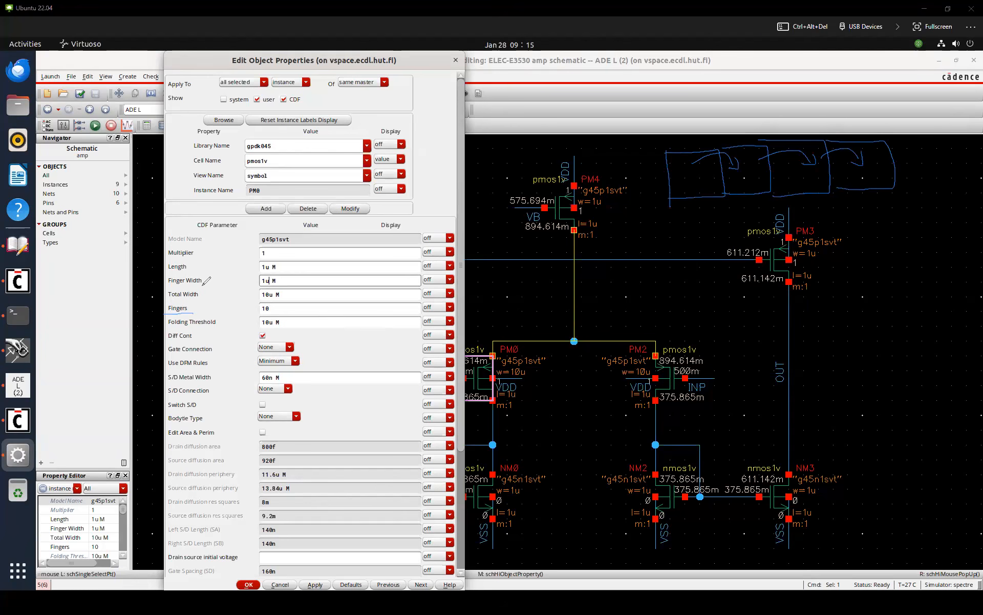
Underline the Finger Width parameter and sketch one wide box with a double-headed width arrow below the row of boxes
{"action": "left_click_drag", "start_coordinate": [167, 284], "coordinate": [203, 282]}
{"action": "left_click_drag", "start_coordinate": [671, 280], "coordinate": [671, 333]}
{"action": "mouse_move", "coordinate": [671, 282]}
{"action": "left_mouse_down"}
{"action": "mouse_move", "coordinate": [790, 281]}
{"action": "mouse_move", "coordinate": [791, 328]}
{"action": "mouse_move", "coordinate": [713, 337]}
{"action": "mouse_move", "coordinate": [660, 330]}
{"action": "mouse_move", "coordinate": [671, 310]}
{"action": "mouse_move", "coordinate": [682, 317]}
{"action": "left_mouse_up"}
{"action": "left_click_drag", "start_coordinate": [671, 310], "coordinate": [789, 310]}
{"action": "left_click_drag", "start_coordinate": [788, 311], "coordinate": [781, 318]}
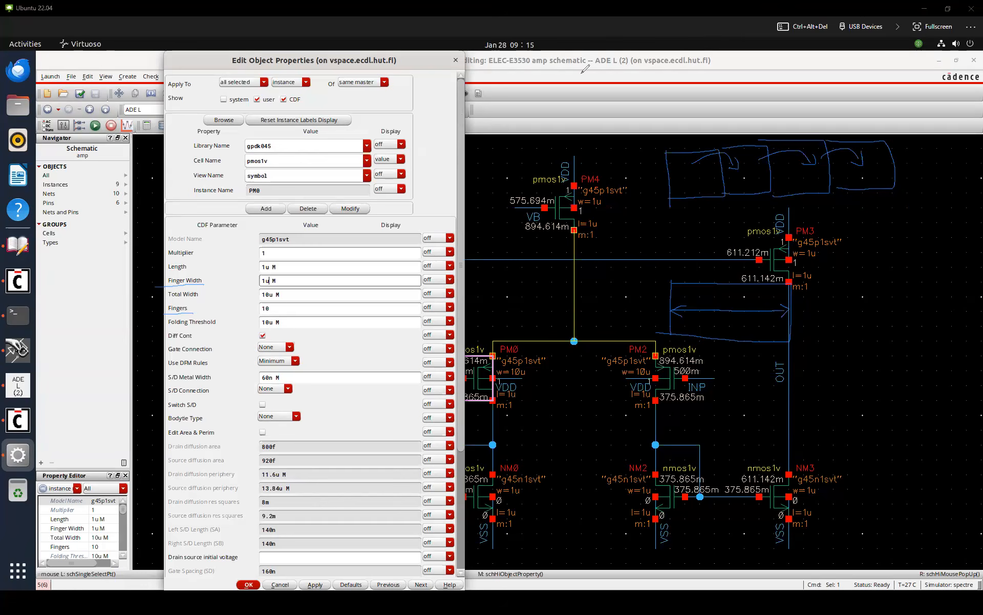
Change PM0's Fingers to 1 and restore the value to 10
{"action": "left_click", "coordinate": [294, 293]}
{"action": "left_click", "coordinate": [279, 304]}
{"action": "key", "text": "shift+Tab"}
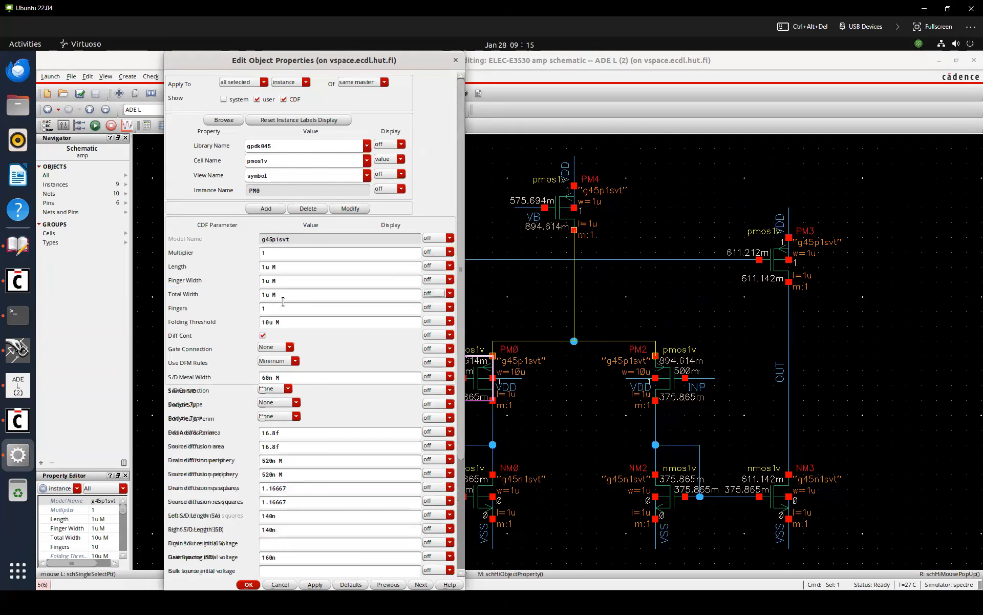
{"action": "key", "text": "Tab"}
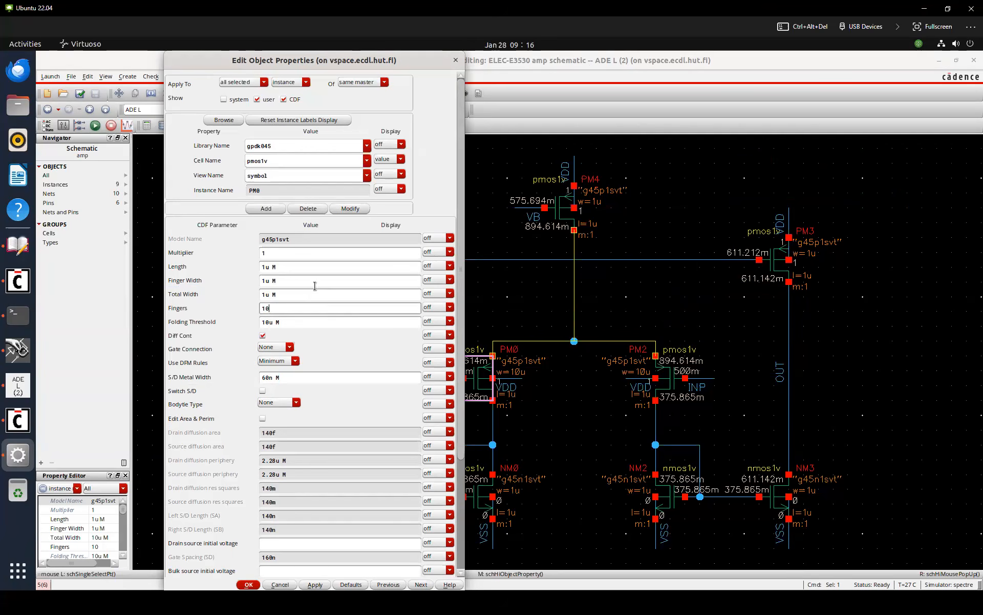
{"action": "key", "text": "shift+Tab"}
Set PM0's Fingers to 1 and its Finger Width to 10u, and accept the properties
{"action": "left_click", "coordinate": [291, 277]}
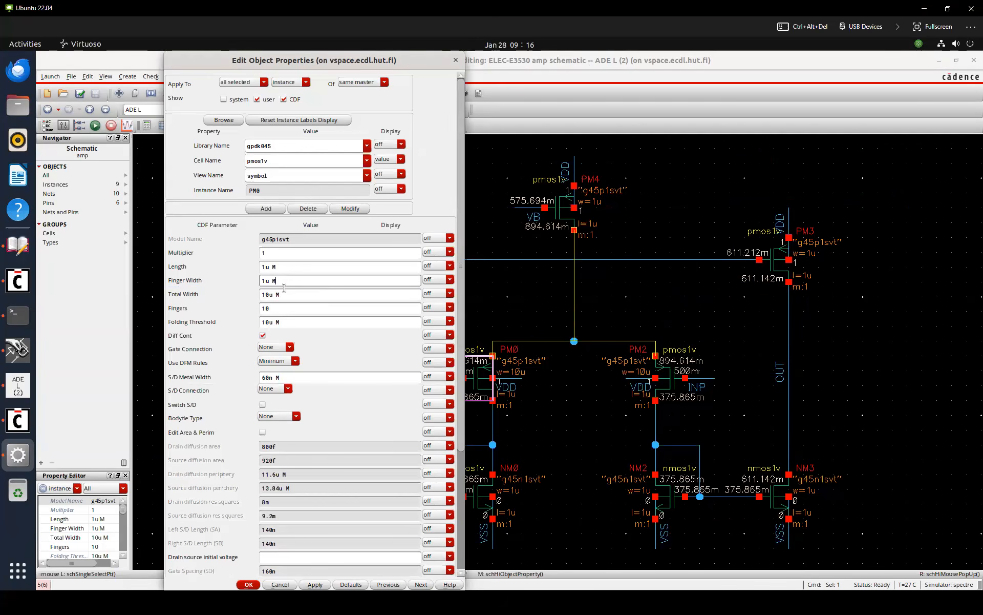
{"action": "left_click", "coordinate": [281, 309]}
{"action": "key", "text": "BackSpace"}
{"action": "left_click", "coordinate": [289, 294]}
{"action": "left_click", "coordinate": [289, 282]}
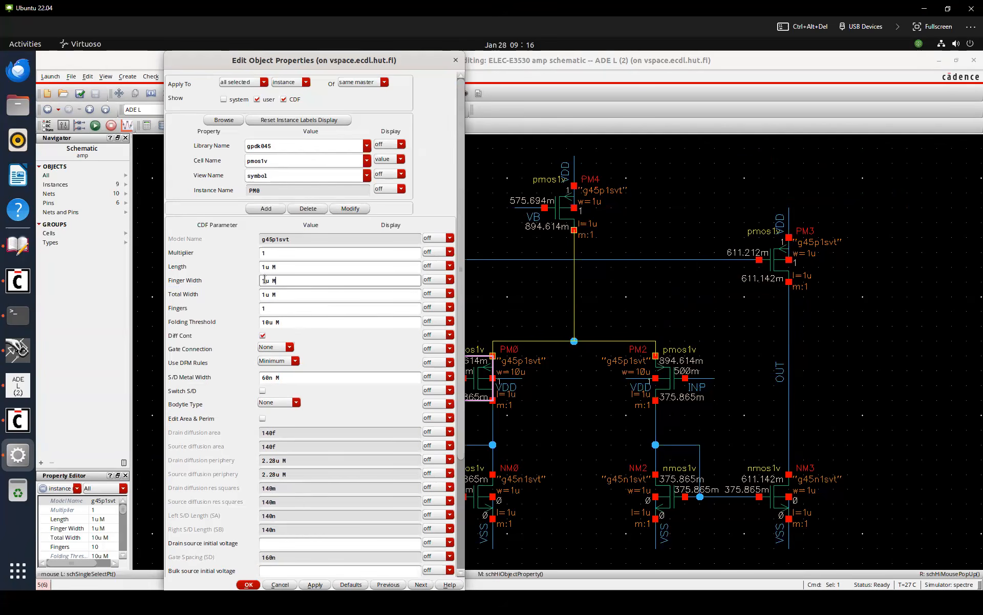
{"action": "type", "text": "0"}
{"action": "key", "text": "Tab"}
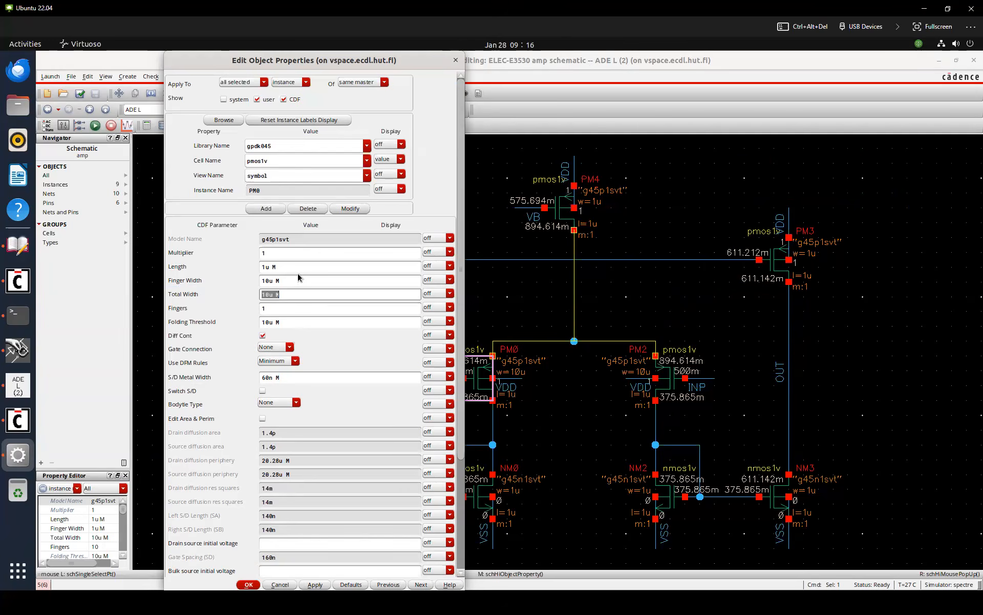
{"action": "key", "text": "Return"}
Reopen PM0's properties, set its Finger Width back to 1u with 10 fingers, and accept the change
{"action": "left_click", "coordinate": [504, 300]}
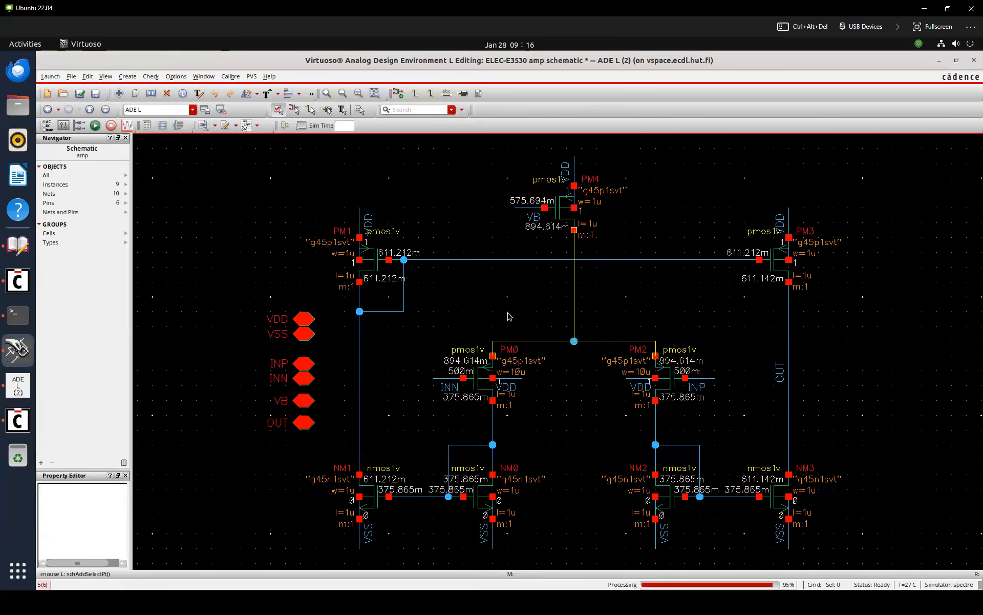
{"action": "left_click", "coordinate": [471, 391]}
{"action": "key", "text": "q"}
{"action": "left_click", "coordinate": [277, 304]}
{"action": "key", "text": "shift+Tab"}
{"action": "key", "text": "shift+Tab"}
{"action": "key", "text": "shift+Tab"}
{"action": "key", "text": "shift+Tab"}
{"action": "key", "text": "Left"}
{"action": "key", "text": "Return"}
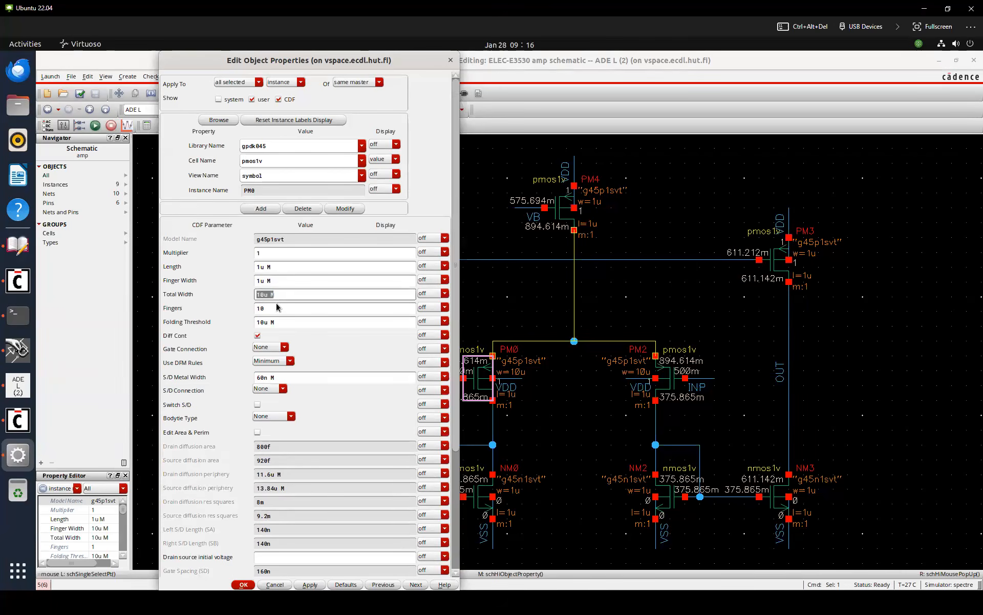
{"action": "left_click", "coordinate": [479, 366]}
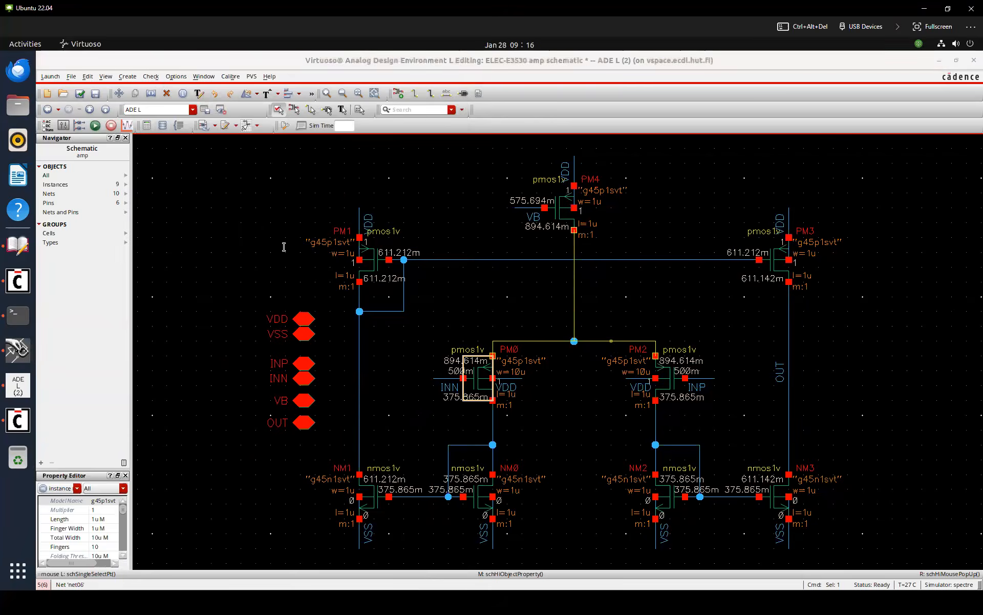
Check PM2's finger and width properties, leave them as they are, and rerun the simulation from the amp schematic
{"action": "key", "text": "q"}
{"action": "key", "text": "Escape"}
{"action": "left_click", "coordinate": [668, 389]}
{"action": "key", "text": "q"}
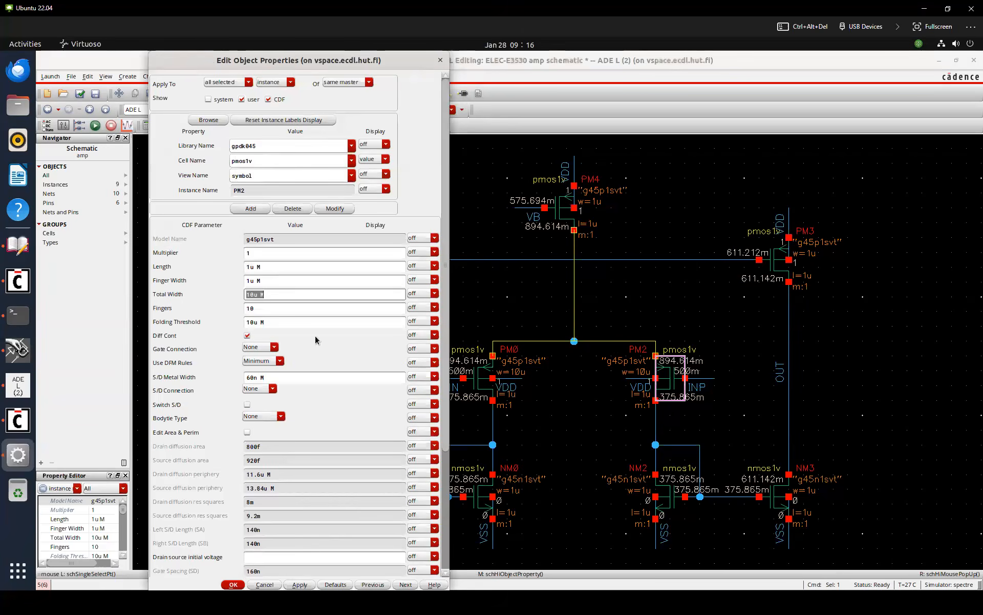
{"action": "left_click", "coordinate": [588, 380]}
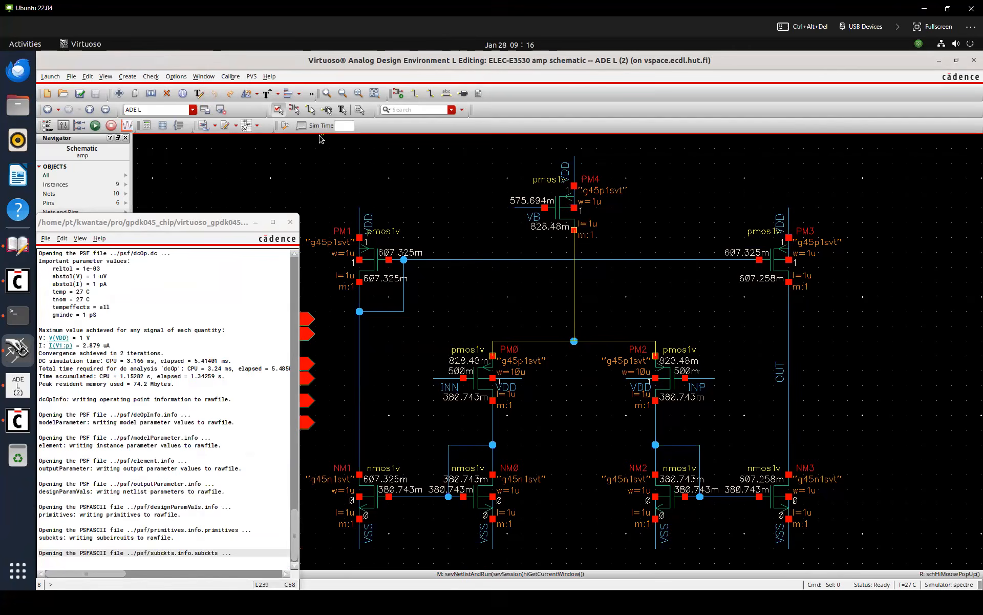
{"action": "left_click", "coordinate": [445, 316]}
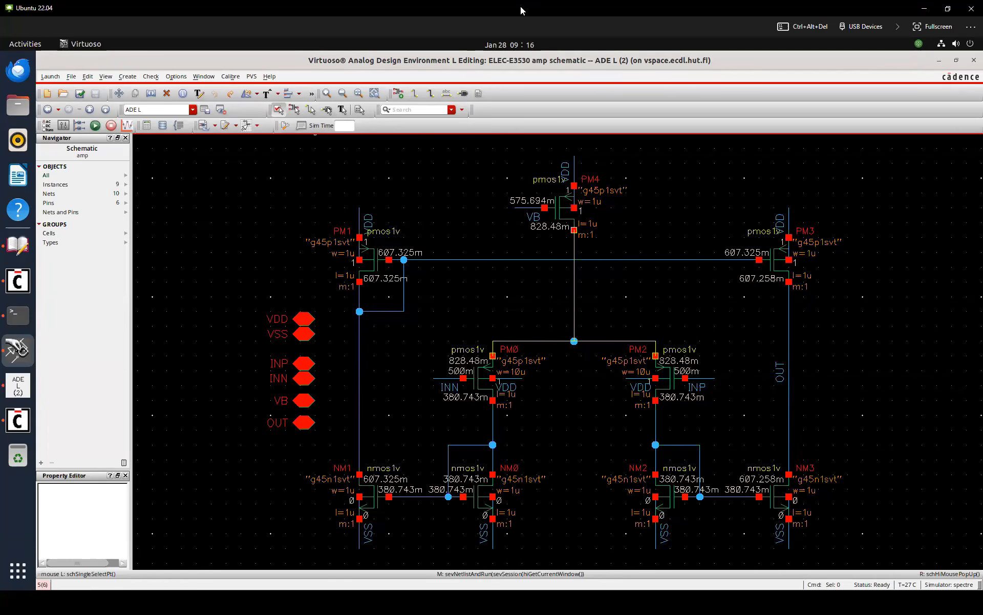
Handwrite the relation ID ∝ (VGS−VTH)² above PM1 and underline VTH
{"action": "mouse_move", "coordinate": [195, 171]}
{"action": "left_mouse_down"}
{"action": "mouse_move", "coordinate": [195, 188]}
{"action": "mouse_move", "coordinate": [213, 191]}
{"action": "mouse_move", "coordinate": [238, 169]}
{"action": "mouse_move", "coordinate": [236, 191]}
{"action": "mouse_move", "coordinate": [259, 196]}
{"action": "mouse_move", "coordinate": [279, 179]}
{"action": "mouse_move", "coordinate": [294, 192]}
{"action": "mouse_move", "coordinate": [353, 177]}
{"action": "left_mouse_up"}
{"action": "left_click_drag", "start_coordinate": [349, 177], "coordinate": [355, 189]}
{"action": "mouse_move", "coordinate": [363, 176]}
{"action": "left_mouse_down"}
{"action": "mouse_move", "coordinate": [373, 194]}
{"action": "mouse_move", "coordinate": [385, 165]}
{"action": "left_mouse_up"}
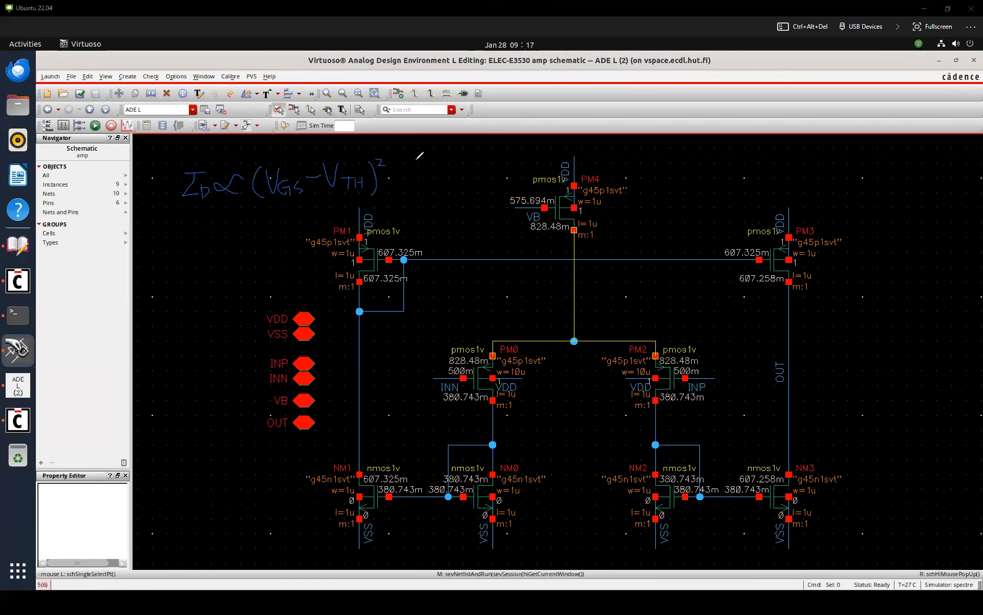
{"action": "left_click_drag", "start_coordinate": [321, 197], "coordinate": [362, 197]}
Circle PM0's VDD body connection and its source terminal with the pen
{"action": "mouse_move", "coordinate": [522, 379]}
{"action": "left_mouse_down"}
{"action": "mouse_move", "coordinate": [488, 376]}
{"action": "mouse_move", "coordinate": [525, 373]}
{"action": "left_mouse_up"}
{"action": "left_click_drag", "start_coordinate": [501, 358], "coordinate": [503, 352]}
{"action": "mouse_move", "coordinate": [494, 348]}
{"action": "left_mouse_down"}
{"action": "mouse_move", "coordinate": [498, 363]}
{"action": "mouse_move", "coordinate": [500, 352]}
{"action": "mouse_move", "coordinate": [512, 363]}
{"action": "left_mouse_up"}
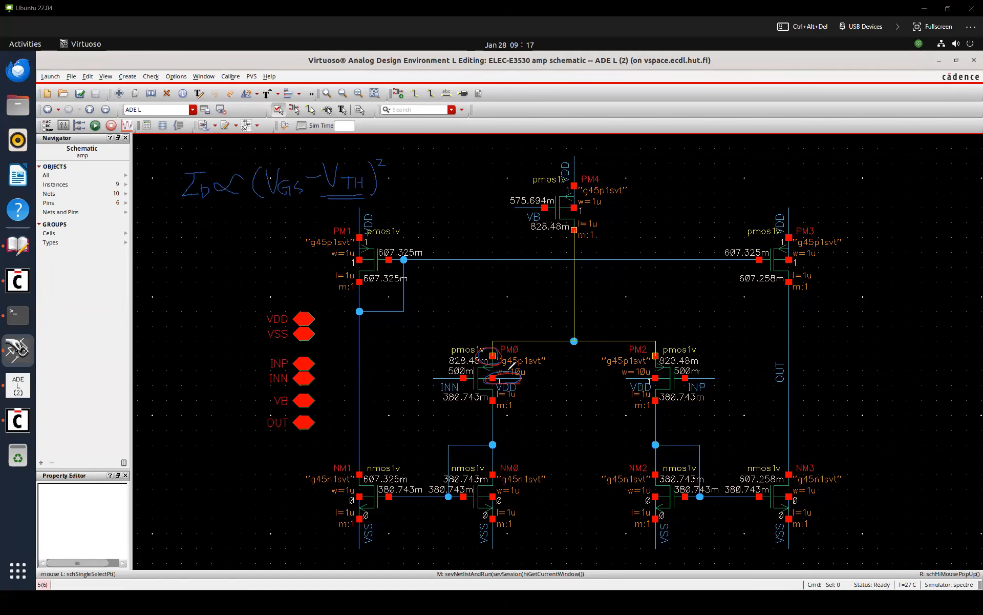
Underline VTH in the handwritten formula again and add a downward arrow at VTH and upward arrows at VGS and ID
{"action": "left_click_drag", "start_coordinate": [326, 197], "coordinate": [364, 196]}
{"action": "left_click_drag", "start_coordinate": [352, 145], "coordinate": [352, 165]}
{"action": "left_click_drag", "start_coordinate": [288, 166], "coordinate": [286, 148]}
{"action": "left_click_drag", "start_coordinate": [285, 148], "coordinate": [285, 148]}
{"action": "left_click_drag", "start_coordinate": [197, 160], "coordinate": [197, 153]}
Delete the VDD body stubs of PM0 and PM2 and wire each body terminal to its own source
{"action": "key", "text": "Delete"}
{"action": "left_click", "coordinate": [517, 379]}
{"action": "left_click", "coordinate": [645, 379]}
{"action": "key", "text": "w"}
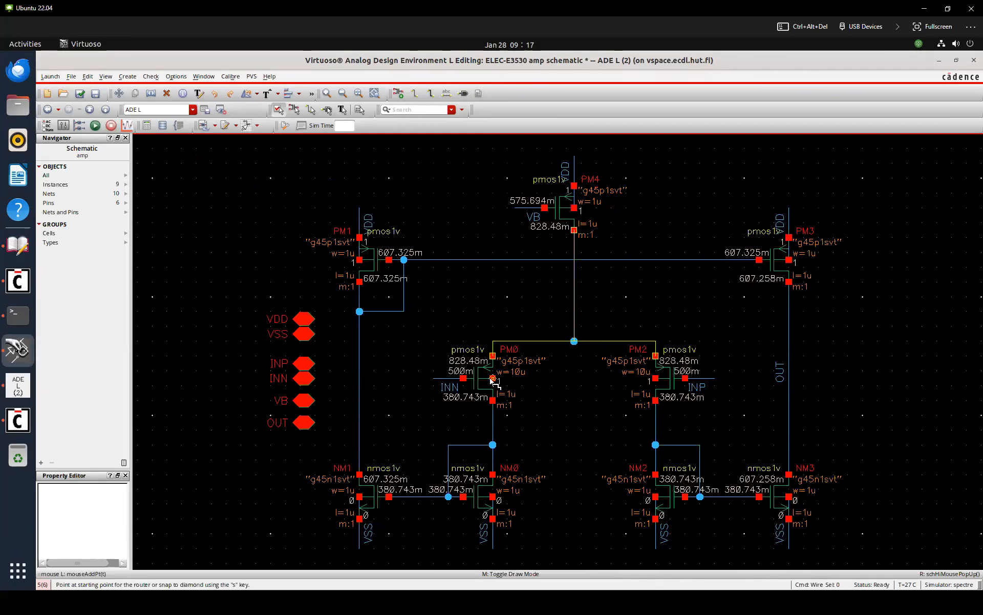
{"action": "left_click", "coordinate": [656, 378]}
{"action": "left_click", "coordinate": [655, 355]}
{"action": "key", "text": "Escape"}
Check and save the schematic with the body-to-source ties, and rerun the simulation
{"action": "key", "text": "shift+x"}
{"action": "key", "text": "shift"}
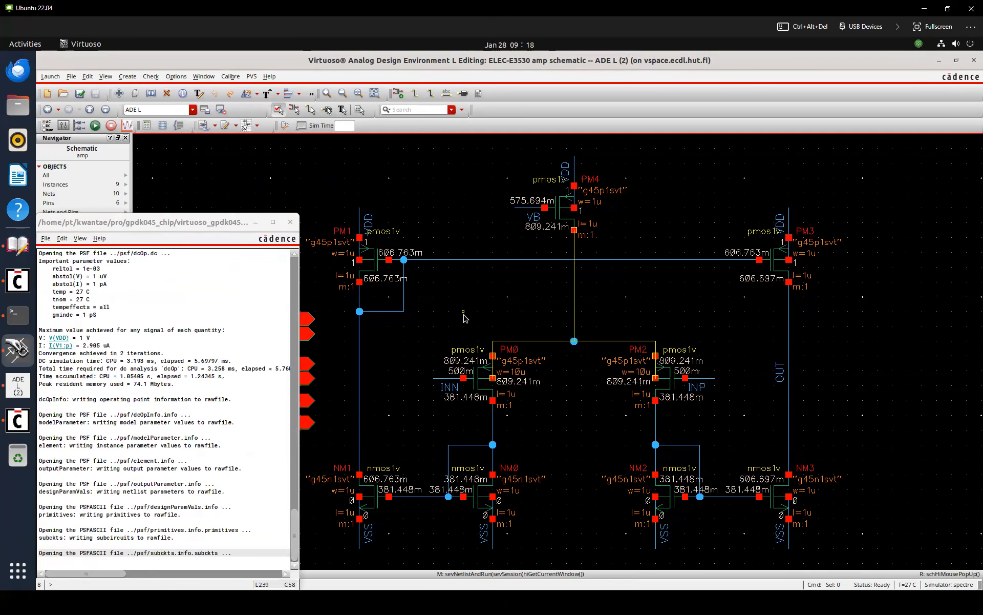
{"action": "left_click", "coordinate": [270, 61]}
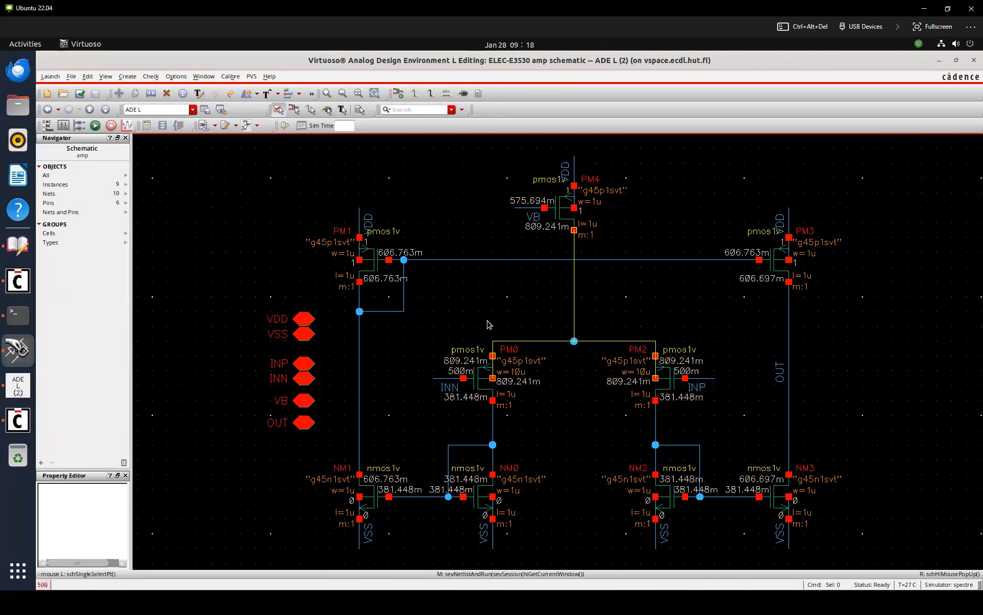
Start adding an instance of the nmos1v_lvt cell from the gpdk045 library
{"action": "key", "text": "i"}
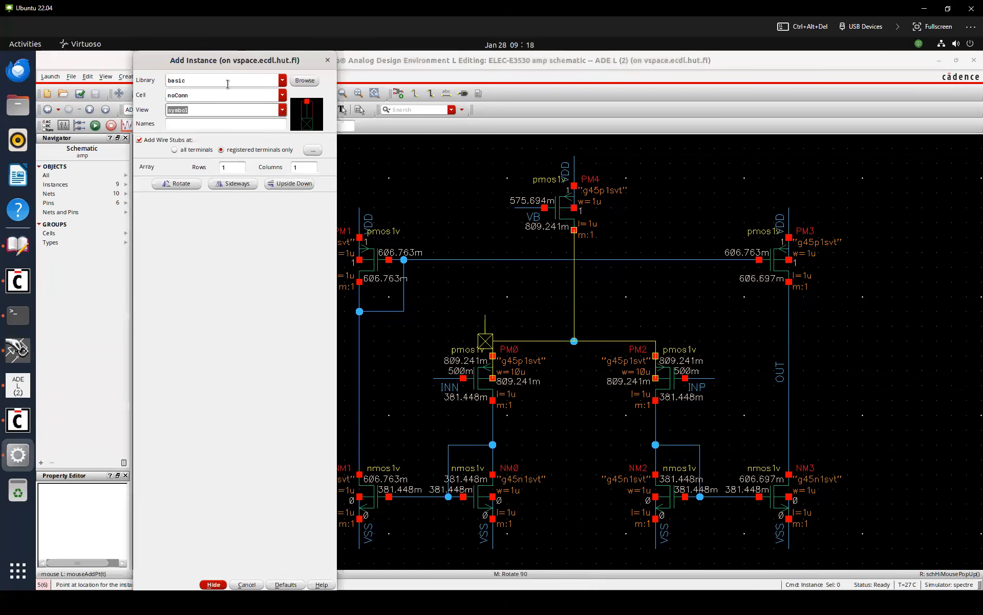
{"action": "double_click", "coordinate": [230, 81]}
{"action": "type", "text": "gpdk045"}
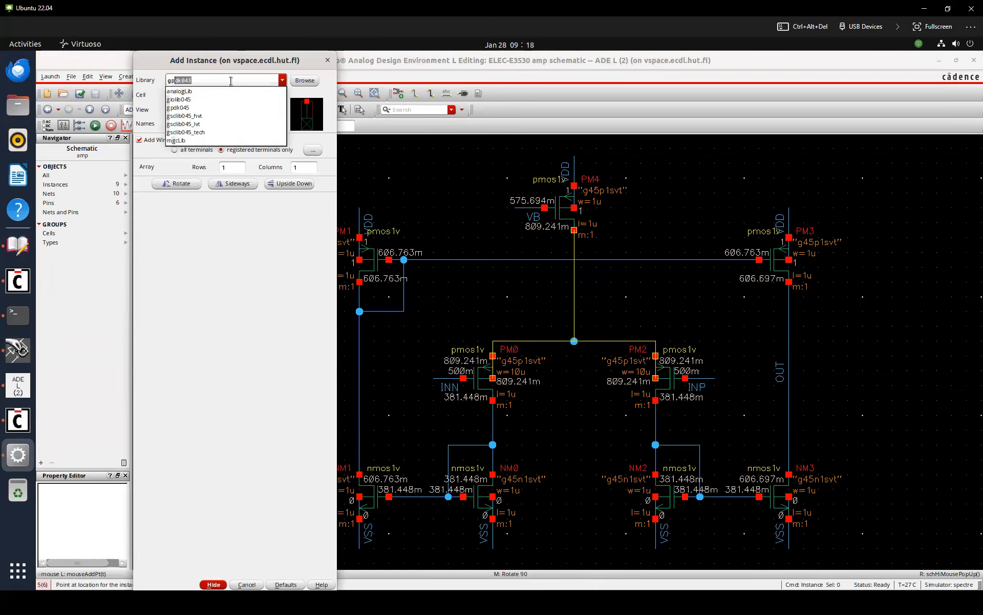
{"action": "key", "text": "Tab"}
{"action": "type", "text": "nmos1"}
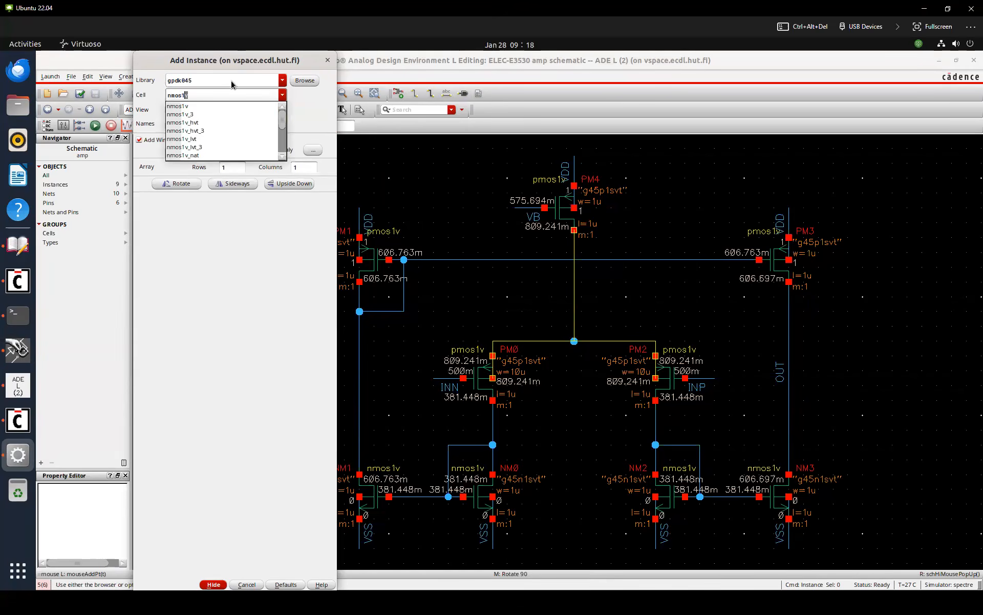
{"action": "type", "text": "v_lvt"}
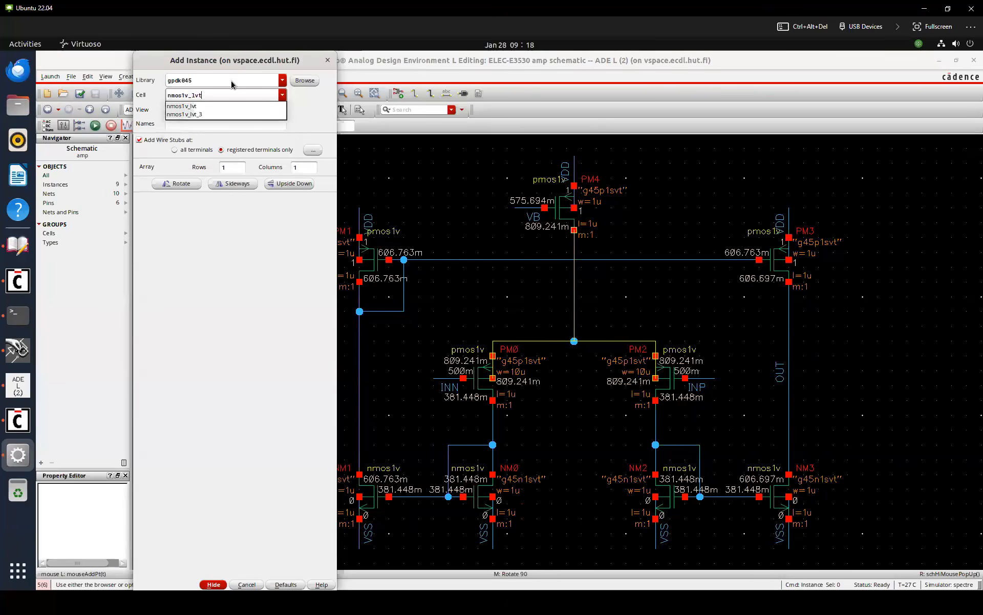
{"action": "key", "text": "Tab"}
{"action": "left_click", "coordinate": [201, 234]}
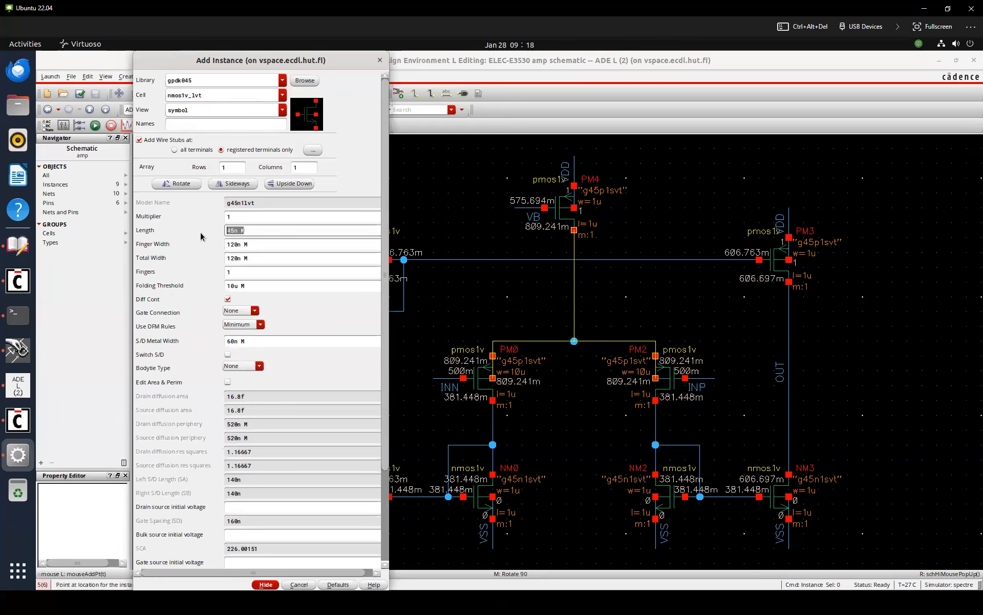
Set the nmos1v_lvt length and finger width to 1u with 10 fingers, and place it between the input transistors
{"action": "type", "text": "1u"}
{"action": "key", "text": "Tab"}
{"action": "type", "text": "1u"}
{"action": "key", "text": "Tab"}
{"action": "key", "text": "Tab"}
{"action": "key", "text": "Tab"}
{"action": "left_click", "coordinate": [546, 415]}
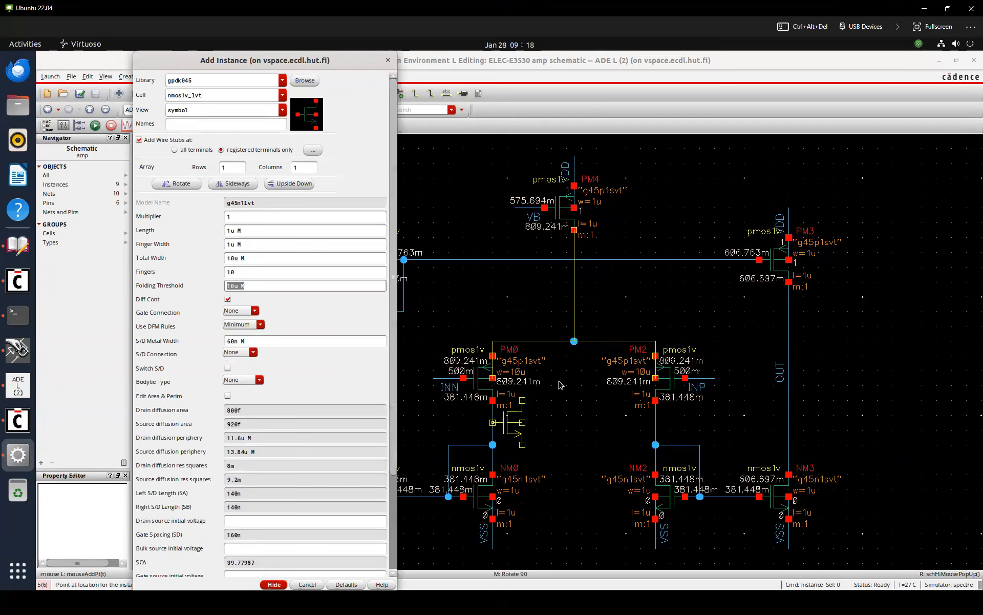
{"action": "key", "text": "Escape"}
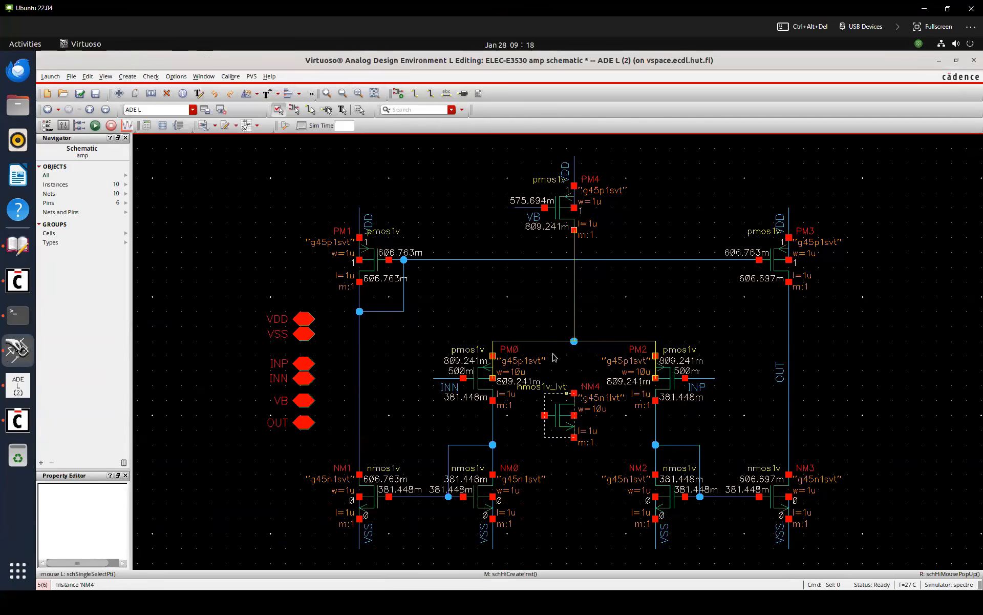
Delete PM0 and PM2 and put the nmos1v_lvt transistor and a mirrored copy of it in their places
{"action": "left_click", "coordinate": [503, 387]}
{"action": "left_click", "coordinate": [666, 382], "text": "shift"}
{"action": "key", "text": "Delete"}
{"action": "left_click", "coordinate": [561, 412]}
{"action": "left_click_drag", "start_coordinate": [561, 412], "coordinate": [479, 375]}
{"action": "key", "text": "c"}
{"action": "left_click", "coordinate": [682, 380]}
Check and save the schematic with the nmos1v_lvt input pair, and rerun the simulation
{"action": "key", "text": "shift+x"}
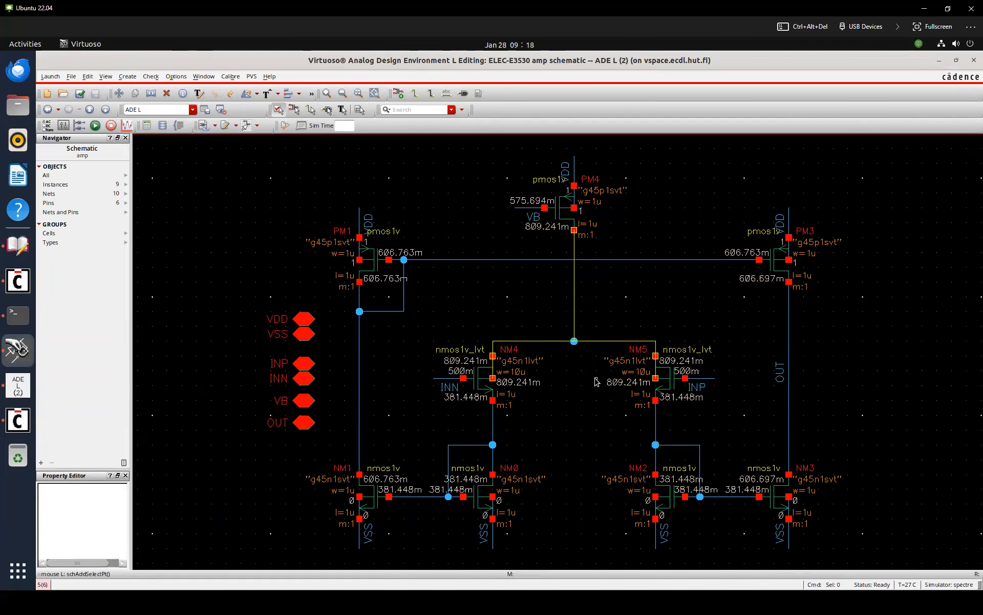
{"action": "key", "text": "shift+r"}
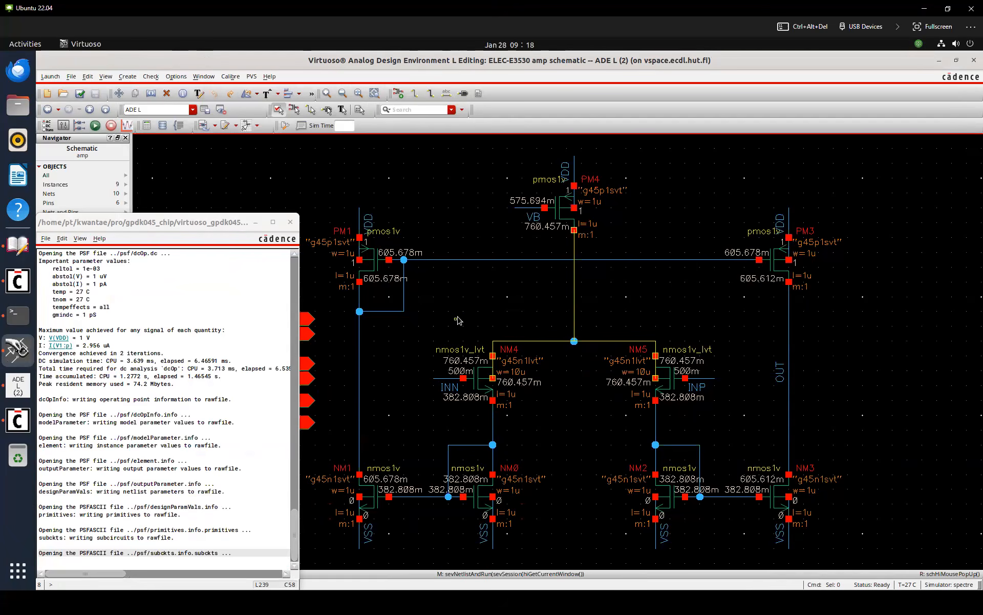
{"action": "left_click", "coordinate": [341, 77]}
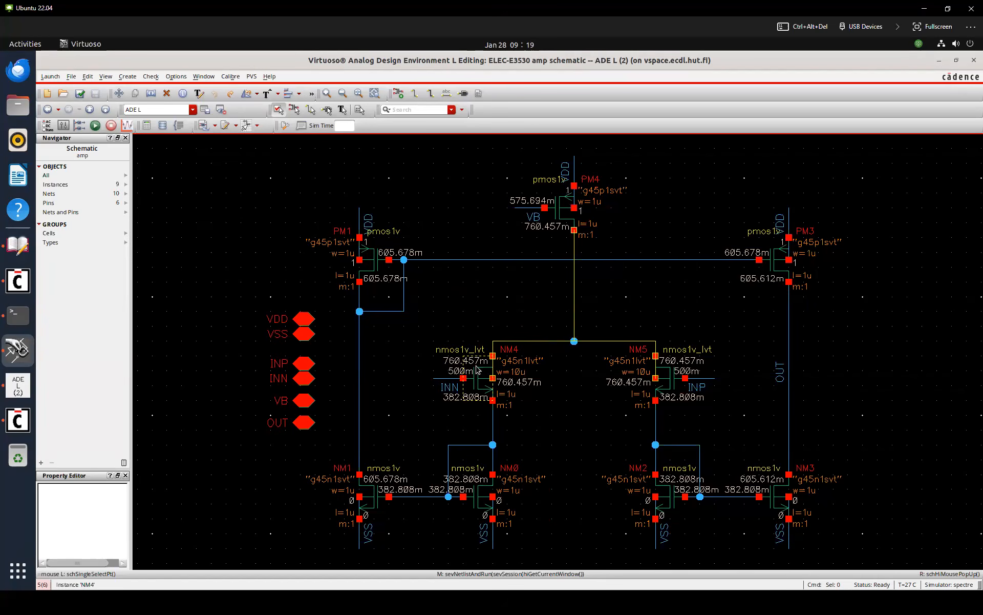
Replace the nmos1v_lvt pair NM4 and NM5 with copies of the pmos1v transistor PM1, mirrored to face INN and INP
{"action": "left_click", "coordinate": [476, 369]}
{"action": "left_click", "coordinate": [666, 380], "text": "shift"}
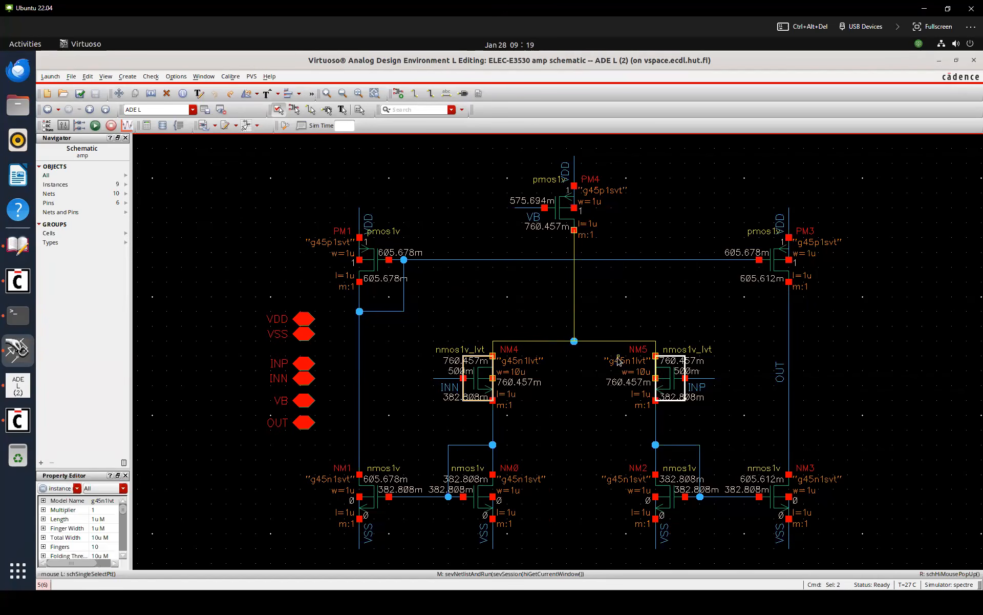
{"action": "key", "text": "Delete"}
{"action": "key", "text": "c"}
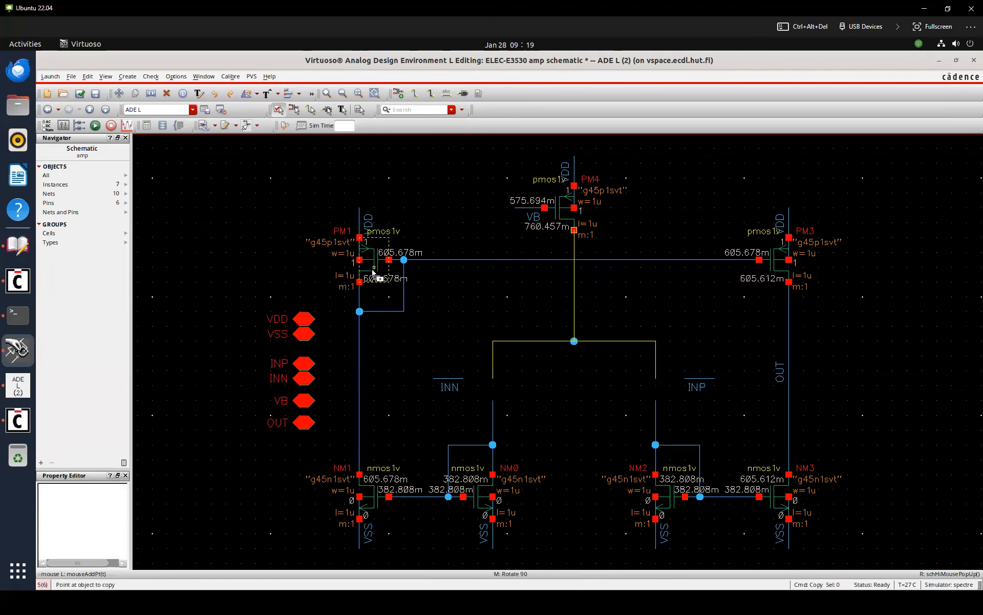
{"action": "left_click", "coordinate": [373, 275]}
{"action": "left_click", "coordinate": [480, 385]}
{"action": "key", "text": "shift+r"}
{"action": "left_click", "coordinate": [671, 379]}
{"action": "key", "text": "Escape"}
Remove the body-to-source wires of the input pair and attach copies of the VDD stub to both body terminals
{"action": "left_click_drag", "start_coordinate": [484, 348], "coordinate": [657, 350]}
{"action": "key", "text": "Delete"}
{"action": "key", "text": "Delete"}
{"action": "key", "text": "c"}
{"action": "left_click", "coordinate": [575, 160]}
{"action": "key", "text": "r"}
{"action": "left_click", "coordinate": [635, 378]}
{"action": "left_click", "coordinate": [637, 378]}
{"action": "key", "text": "Escape"}
{"action": "key", "text": "shift+x"}
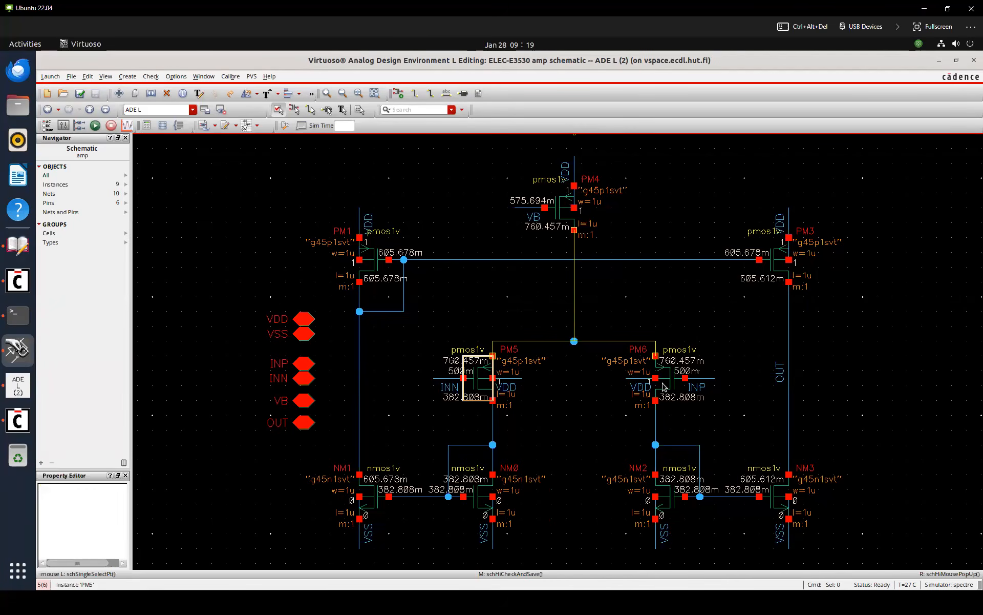
Set the Fingers of both input transistors PM5 and PM6 to 10
{"action": "left_click", "coordinate": [663, 387], "text": "shift"}
{"action": "key", "text": "q"}
{"action": "left_click", "coordinate": [278, 307]}
{"action": "type", "text": "0"}
{"action": "key", "text": "Return"}
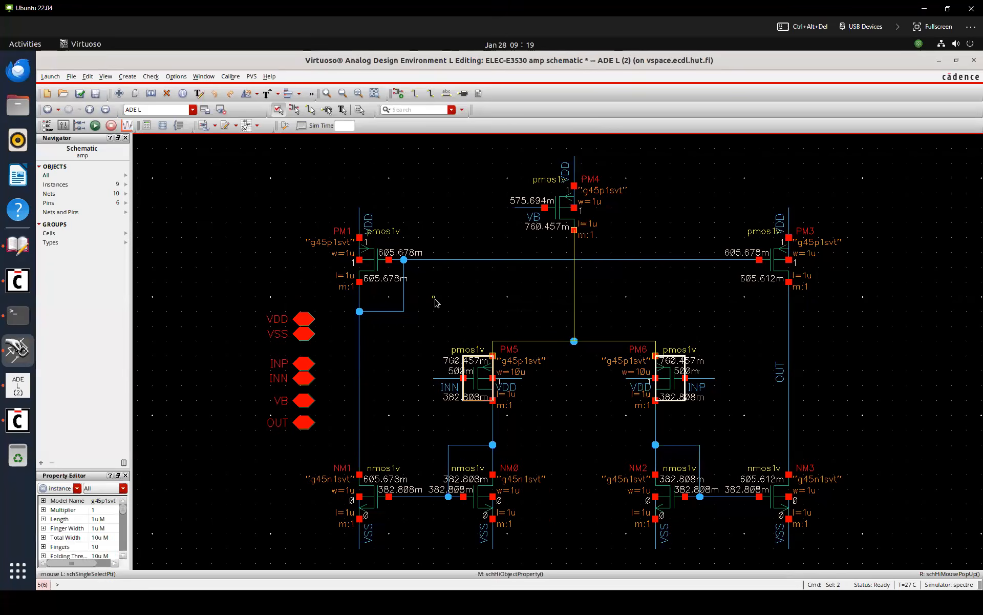
Rerun the simulation on the checked and saved schematic, and annotate it with the DC operating points
{"action": "key", "text": "Escape"}
{"action": "key", "text": "shift+x"}
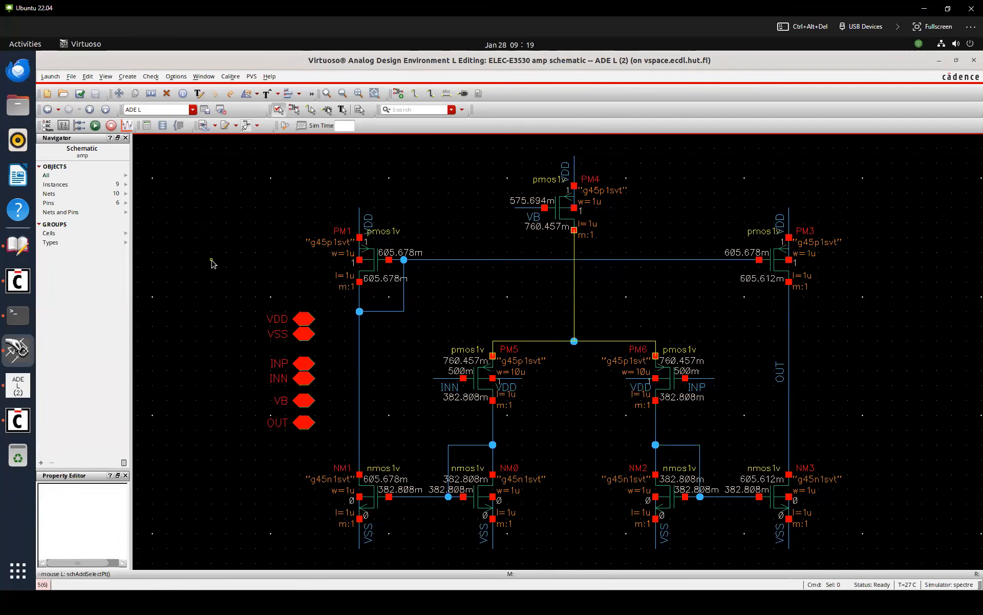
{"action": "key", "text": "shift+r"}
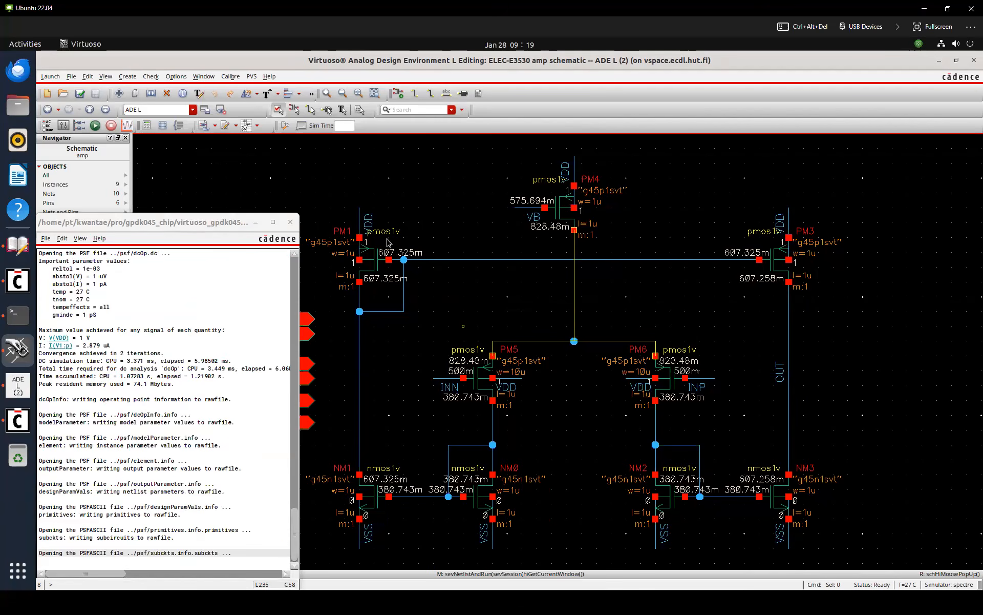
{"action": "left_click", "coordinate": [215, 126]}
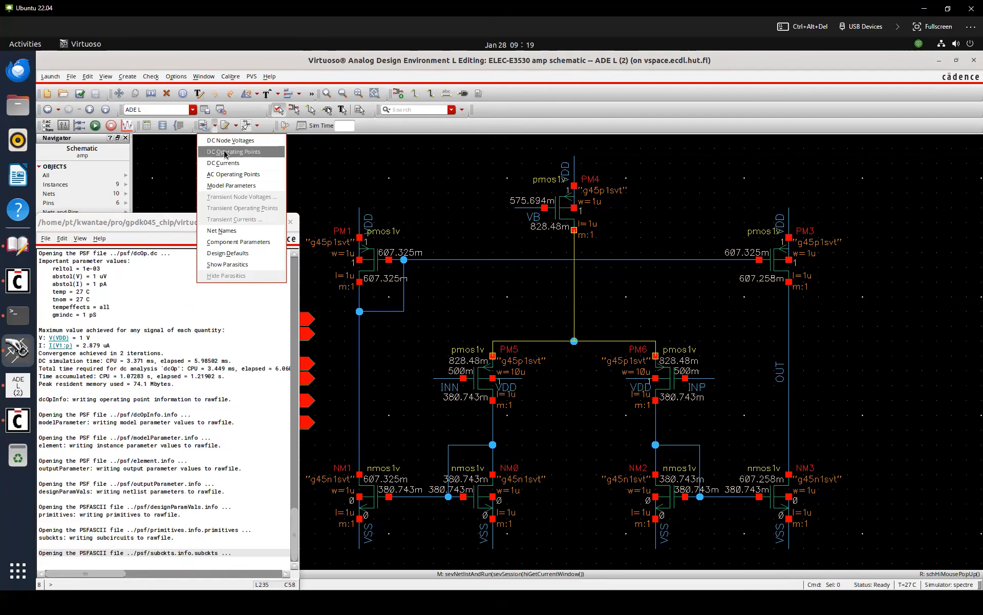
{"action": "left_click", "coordinate": [227, 153]}
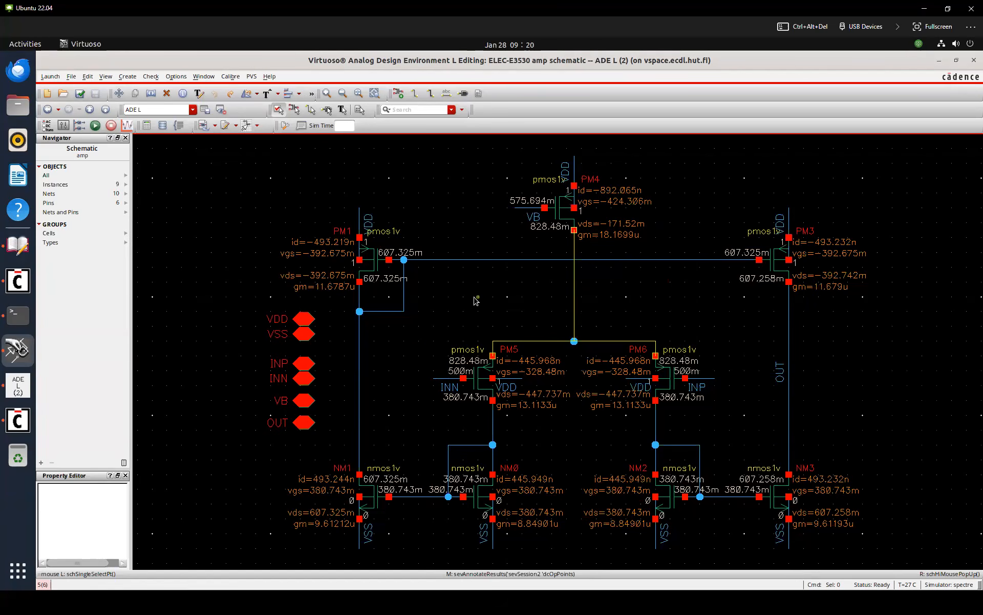
Return to the tb_amp testbench and plot the amplifier output net's AC voltage in dB20 and phase
{"action": "key", "text": "ctrl+e"}
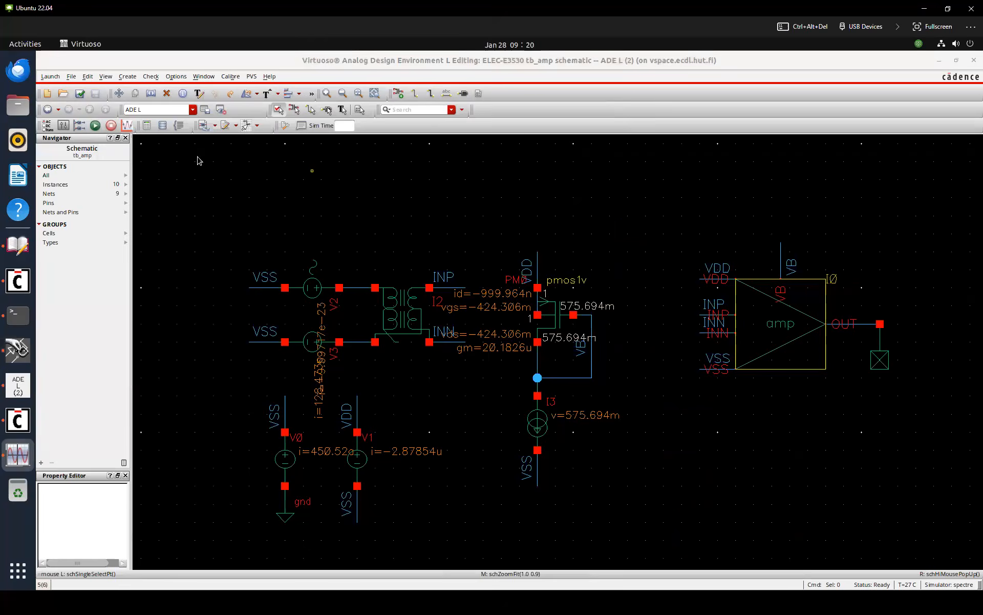
{"action": "left_click", "coordinate": [90, 262]}
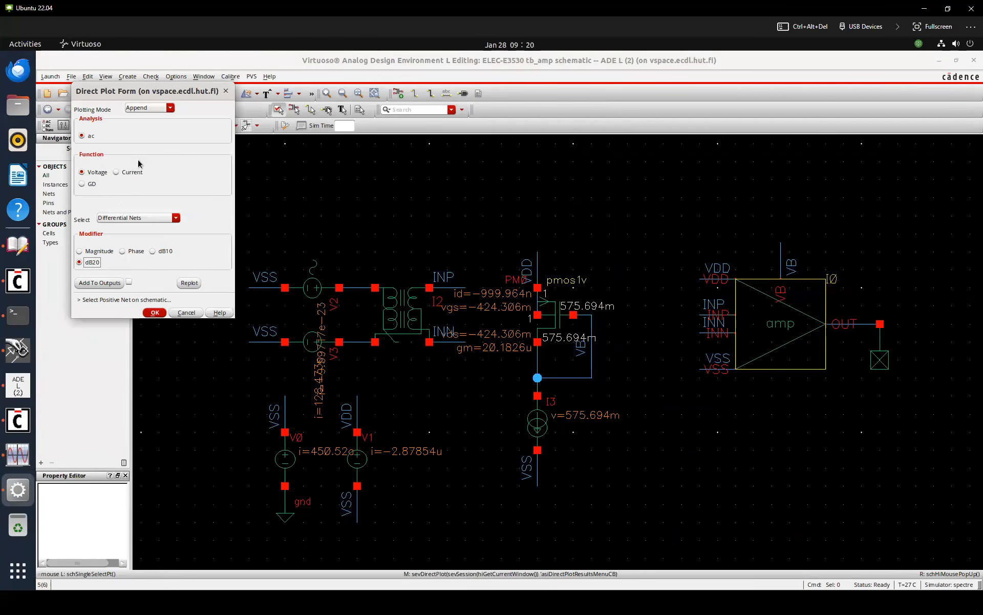
{"action": "left_click", "coordinate": [138, 218]}
{"action": "left_click", "coordinate": [140, 226]}
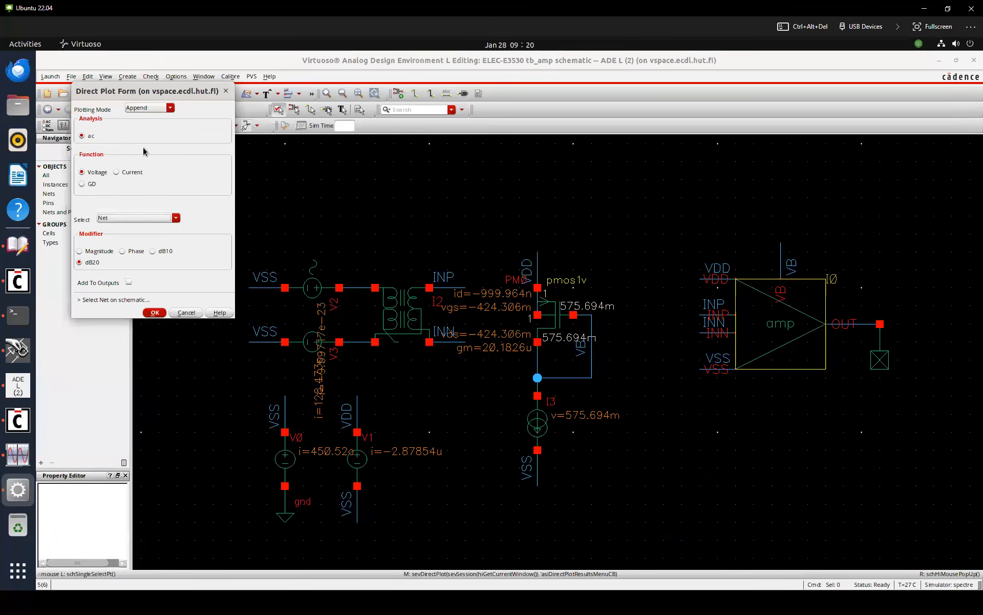
{"action": "left_click", "coordinate": [859, 330]}
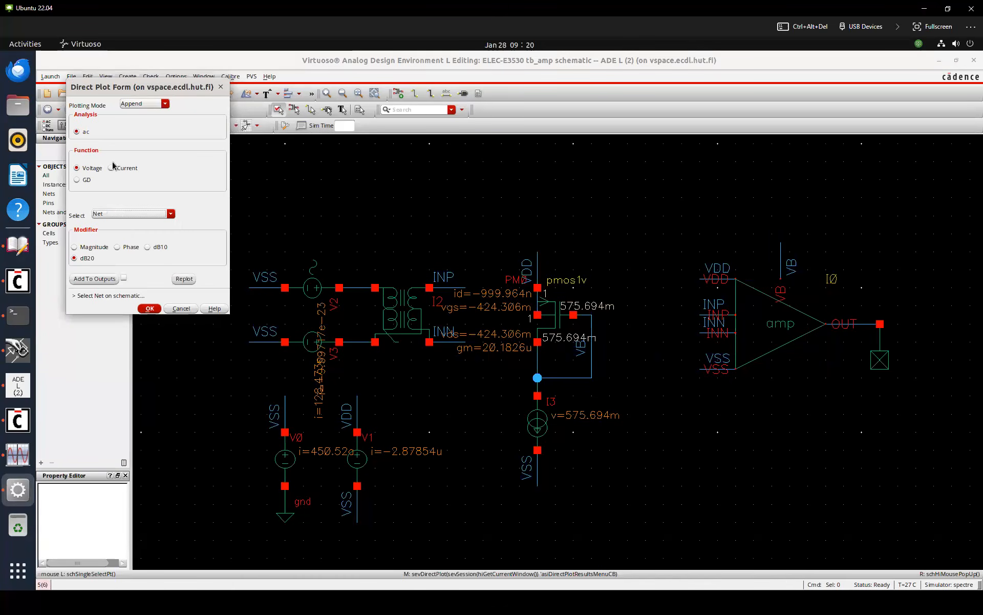
{"action": "left_click", "coordinate": [854, 326]}
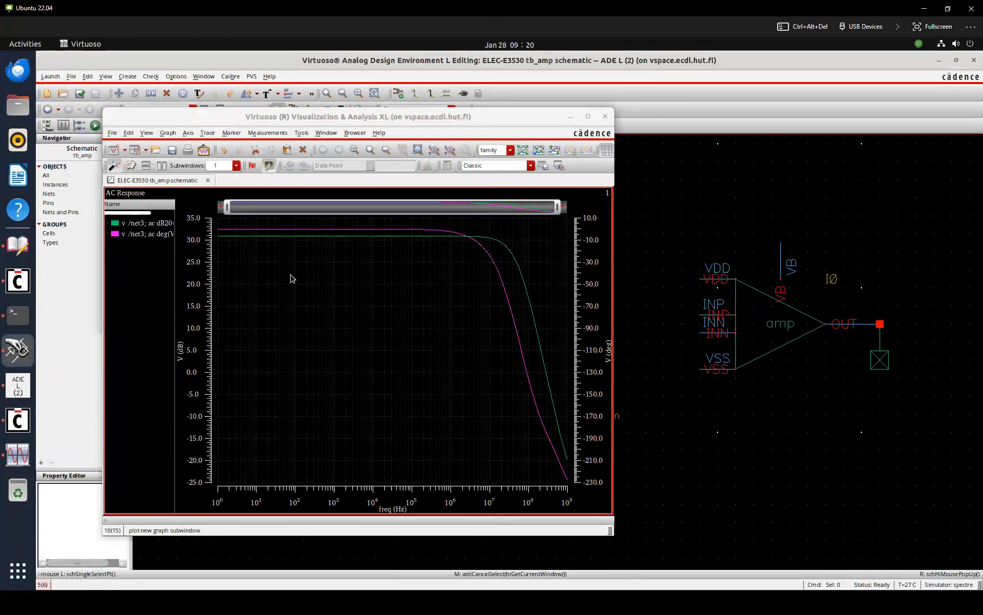
Move the phase trace into its own strip below the dB20 trace
{"action": "left_click", "coordinate": [153, 223]}
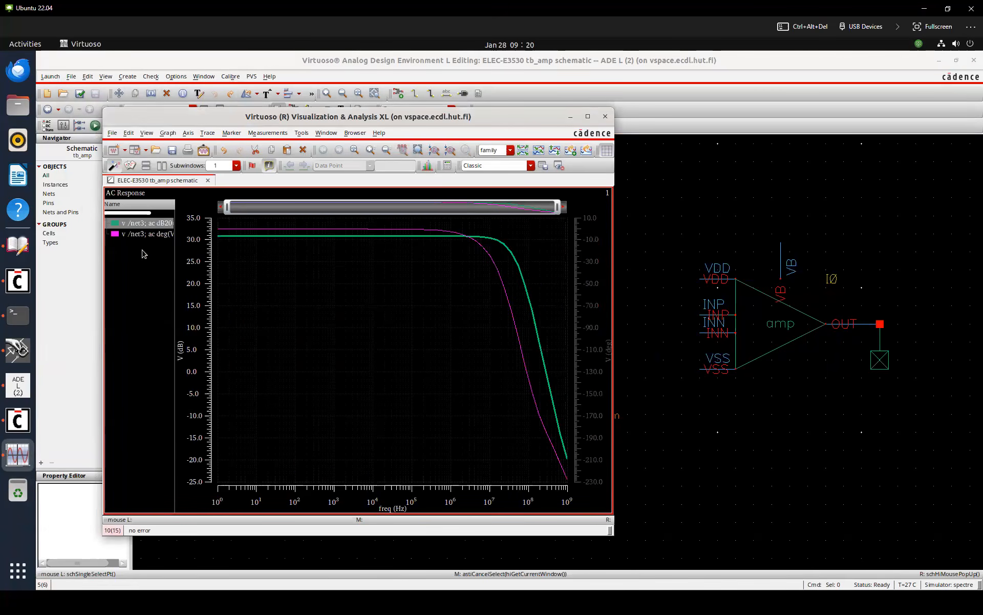
{"action": "left_click_drag", "start_coordinate": [144, 236], "coordinate": [152, 483]}
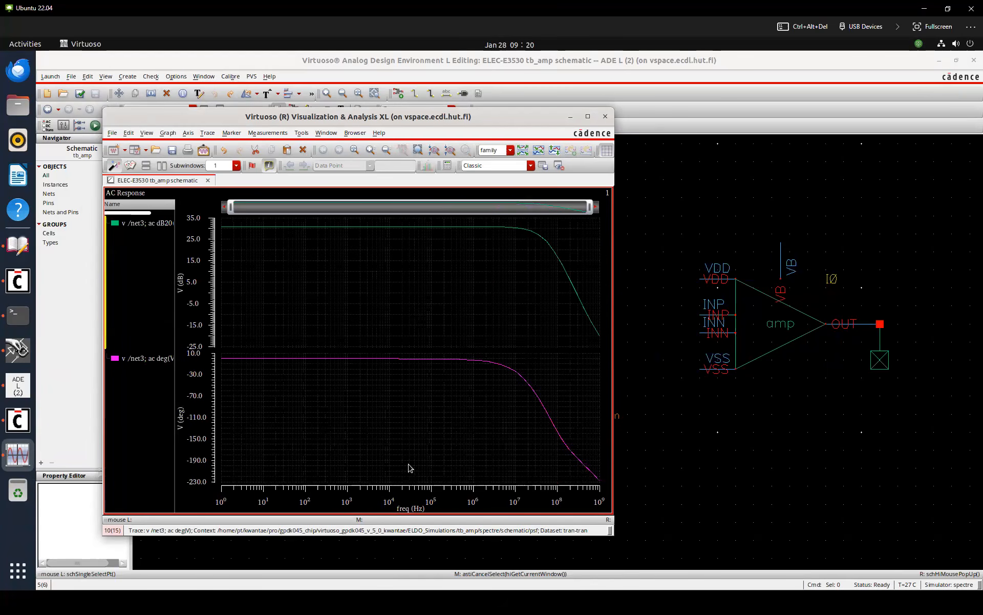
Set the frequency axis to manual scaling with a minimum of 10k, and select the phase strip
{"action": "double_click", "coordinate": [410, 505]}
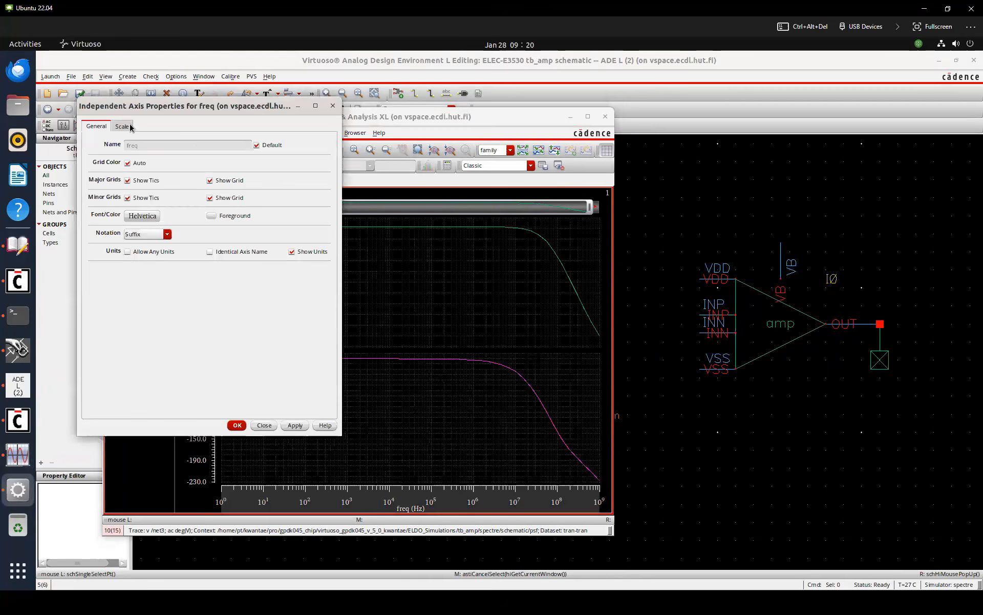
{"action": "left_click", "coordinate": [122, 126]}
{"action": "left_click", "coordinate": [149, 145]}
{"action": "left_click", "coordinate": [146, 164]}
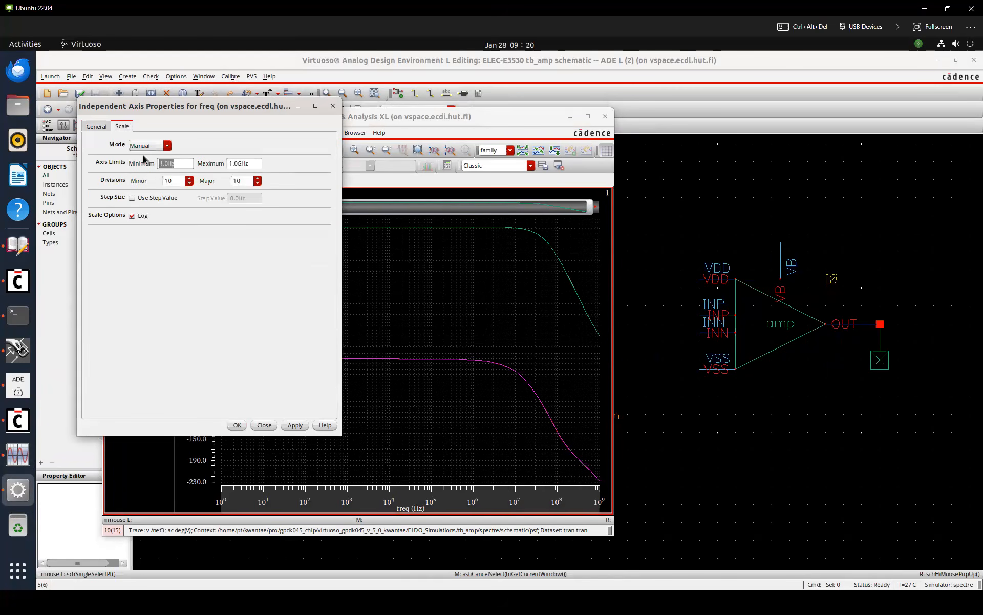
{"action": "type", "text": "10k"}
{"action": "left_click", "coordinate": [237, 426]}
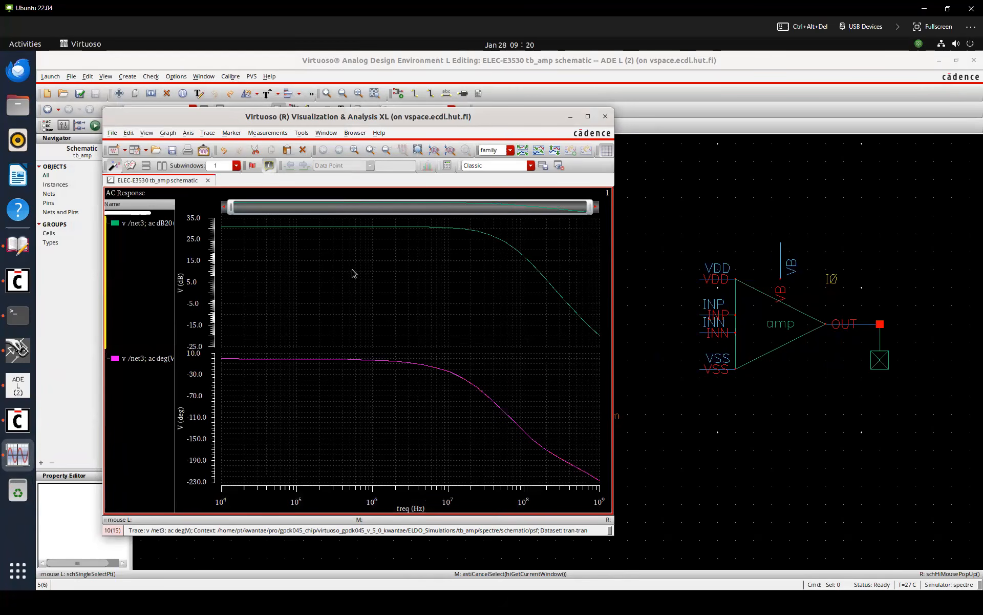
{"action": "mouse_move", "coordinate": [231, 230]}
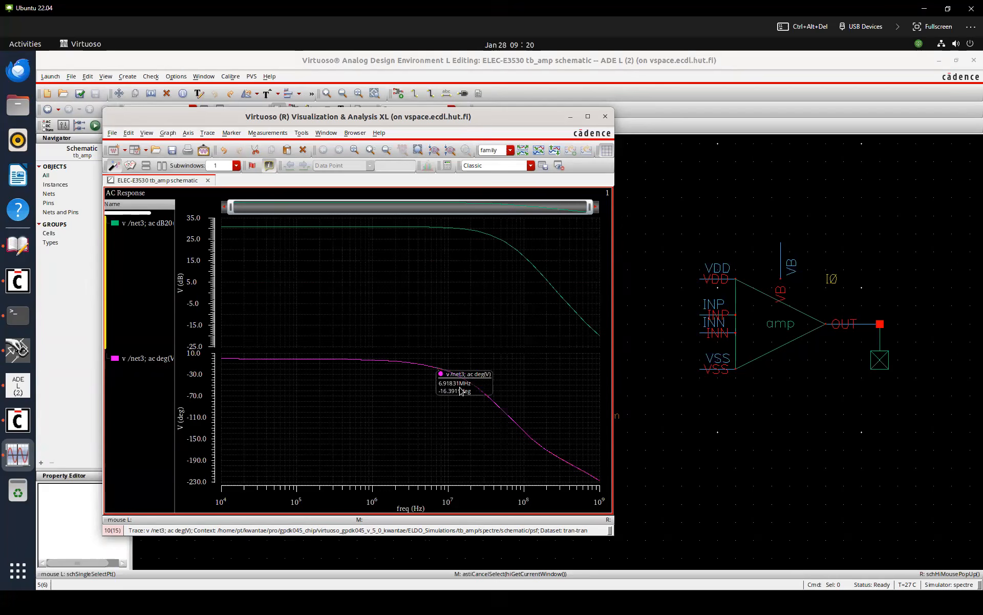
{"action": "left_click", "coordinate": [356, 460]}
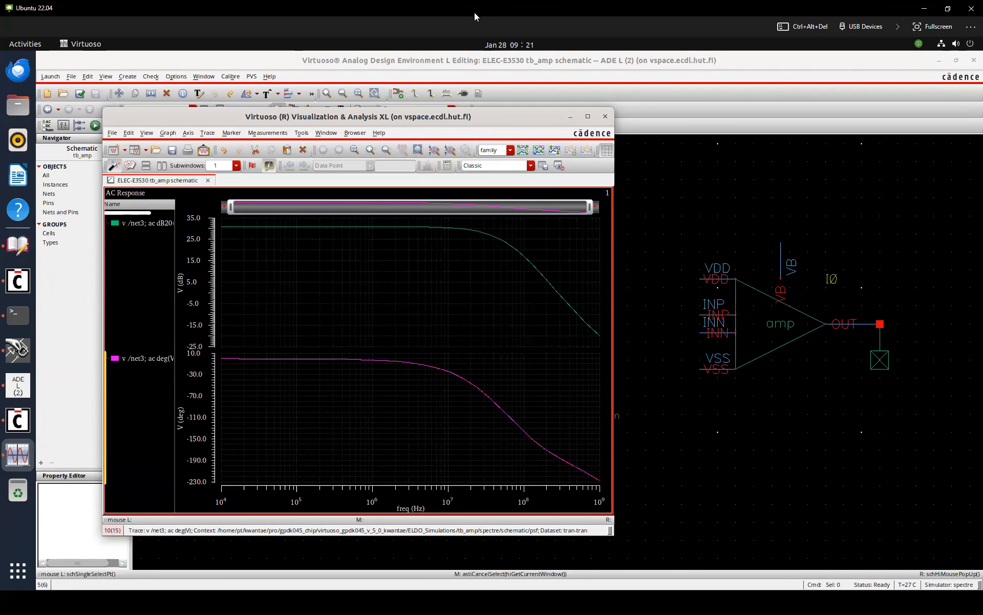
Switch to the PowerPoint slide show of the lecture and turn on the laser pointer
{"action": "key", "text": "super"}
{"action": "mouse_move", "coordinate": [572, 602]}
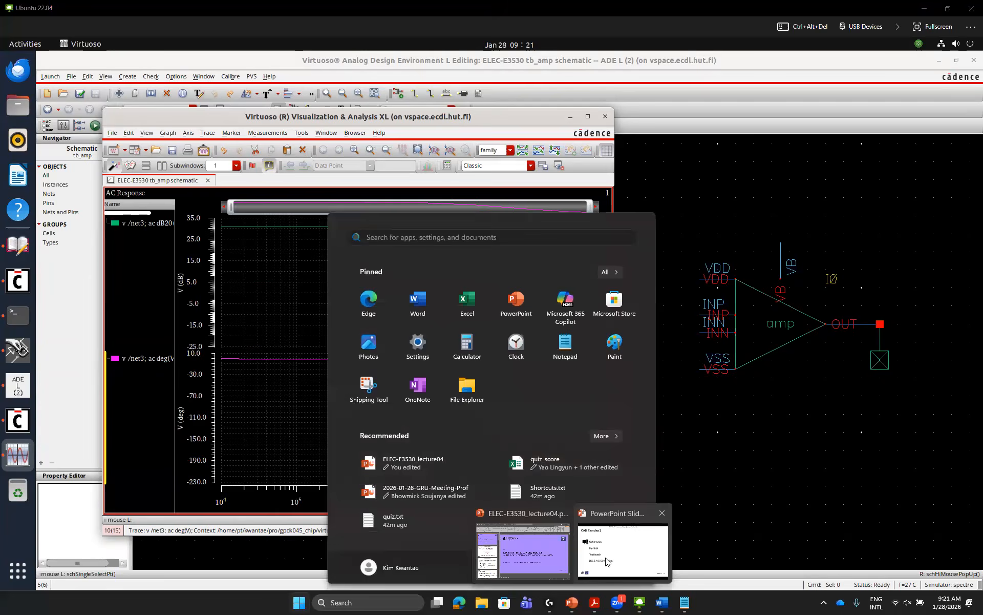
{"action": "left_click", "coordinate": [607, 563]}
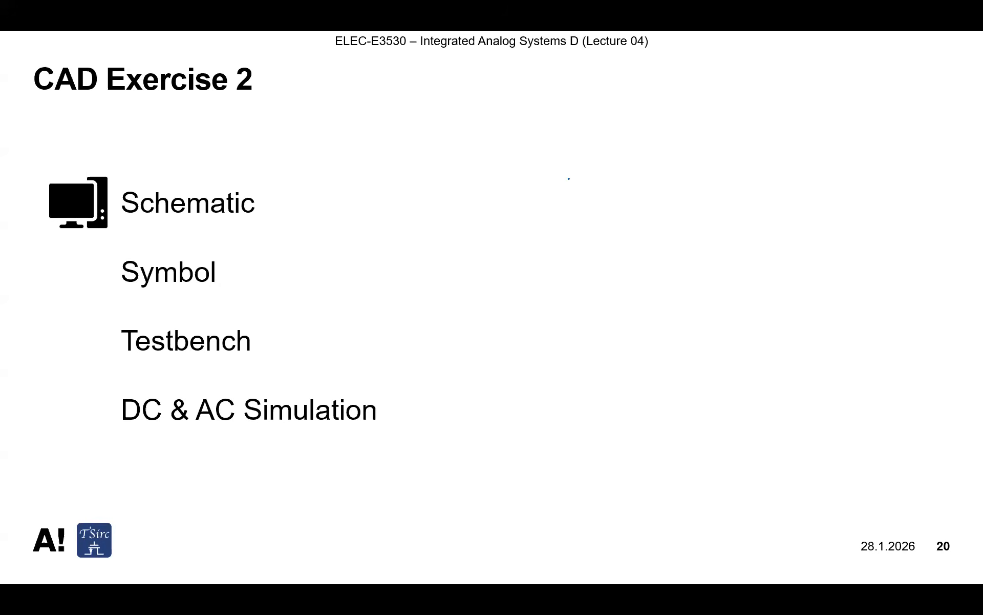
{"action": "right_click", "coordinate": [620, 332]}
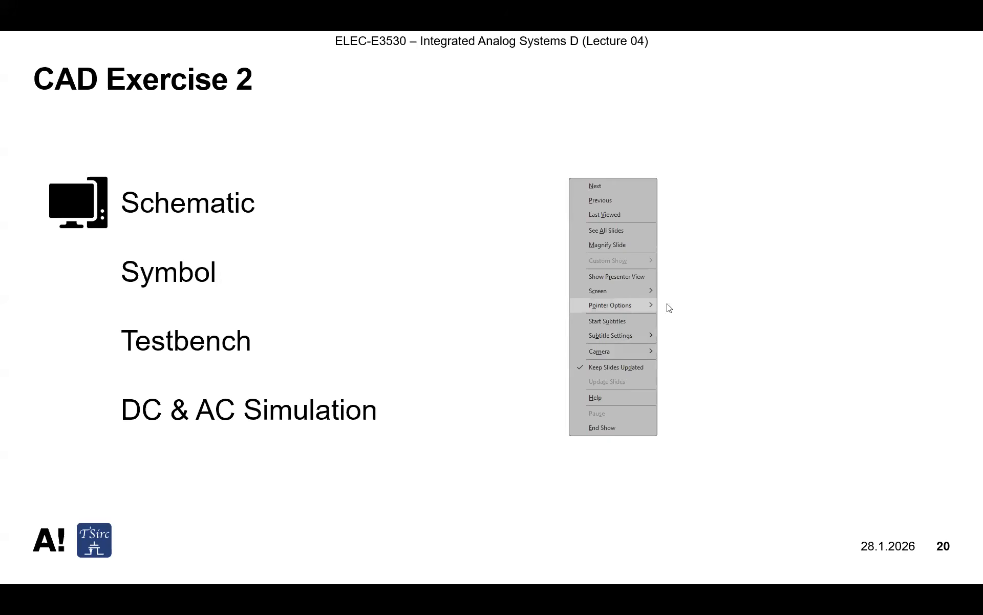
{"action": "mouse_move", "coordinate": [627, 305]}
{"action": "left_click", "coordinate": [694, 306]}
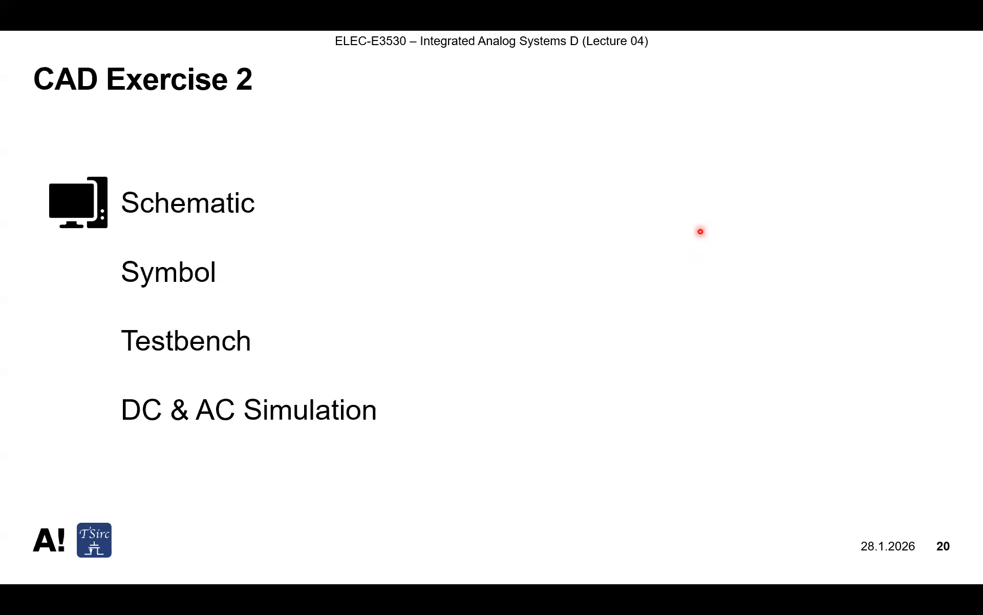
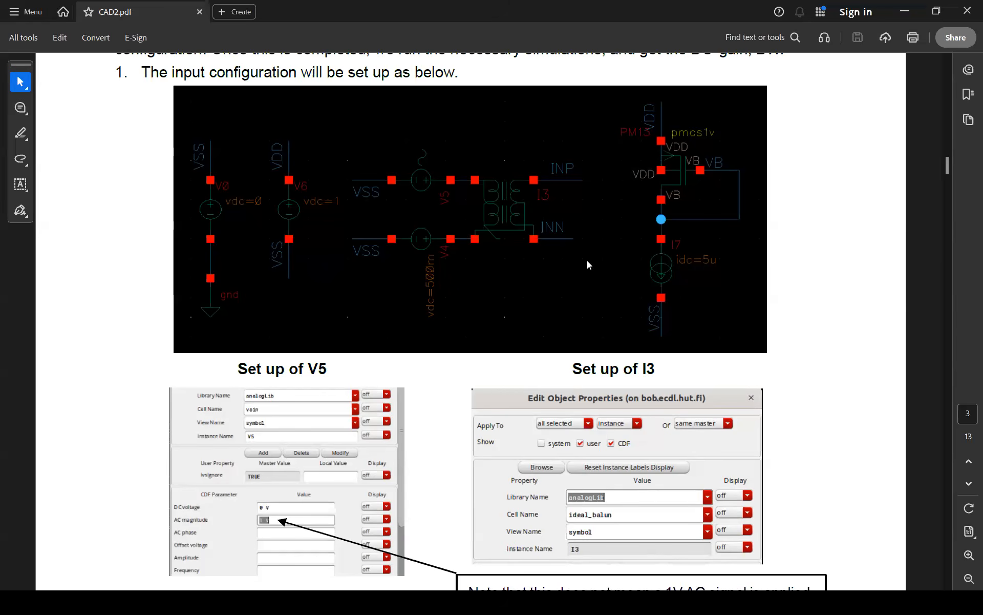
Switch to the CAD2 student report template in Word and examine the targets in the Final Specification Summary table
{"action": "key", "text": "super+Tab"}
{"action": "left_click", "coordinate": [623, 319]}
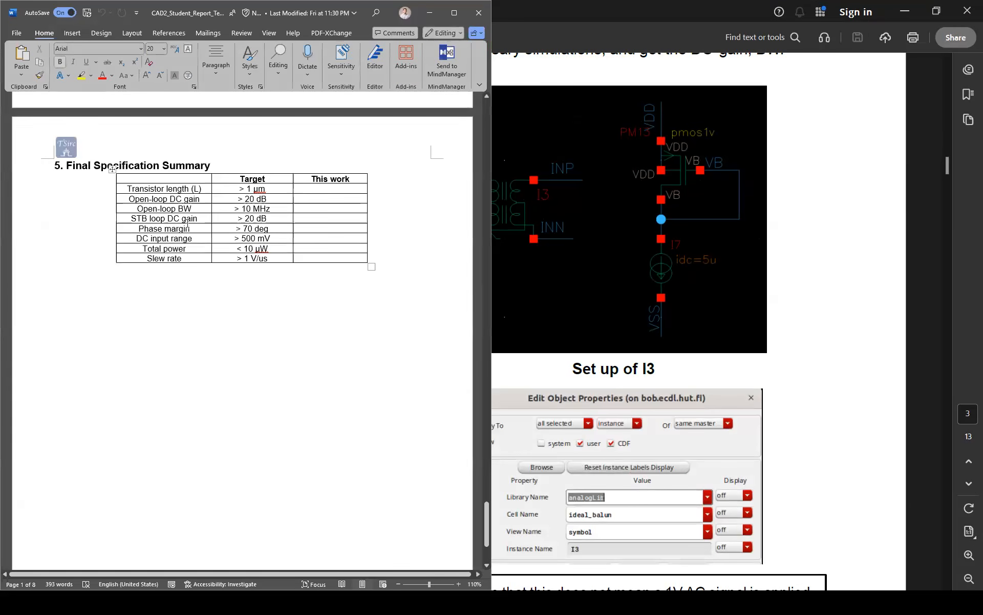
{"action": "left_click", "coordinate": [248, 187]}
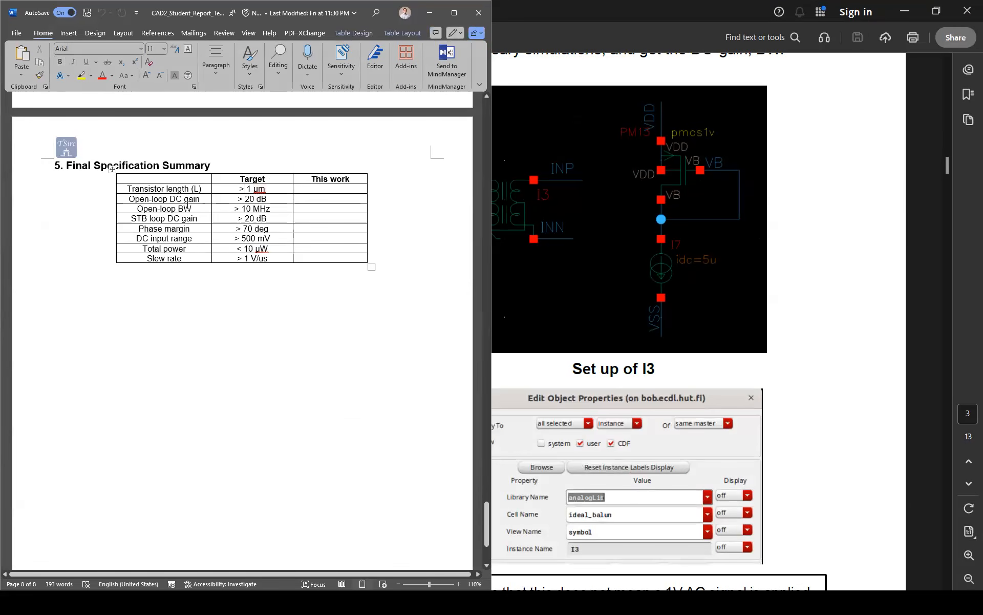
{"action": "scroll", "coordinate": [196, 201], "scroll_direction": "up", "scroll_amount": 3, "text": "ctrl"}
{"action": "scroll", "coordinate": [196, 202], "scroll_direction": "down", "scroll_amount": 3, "text": "ctrl"}
Switch to Shortcuts.txt in Notepad and move its window away from the specification table
{"action": "key", "text": "super"}
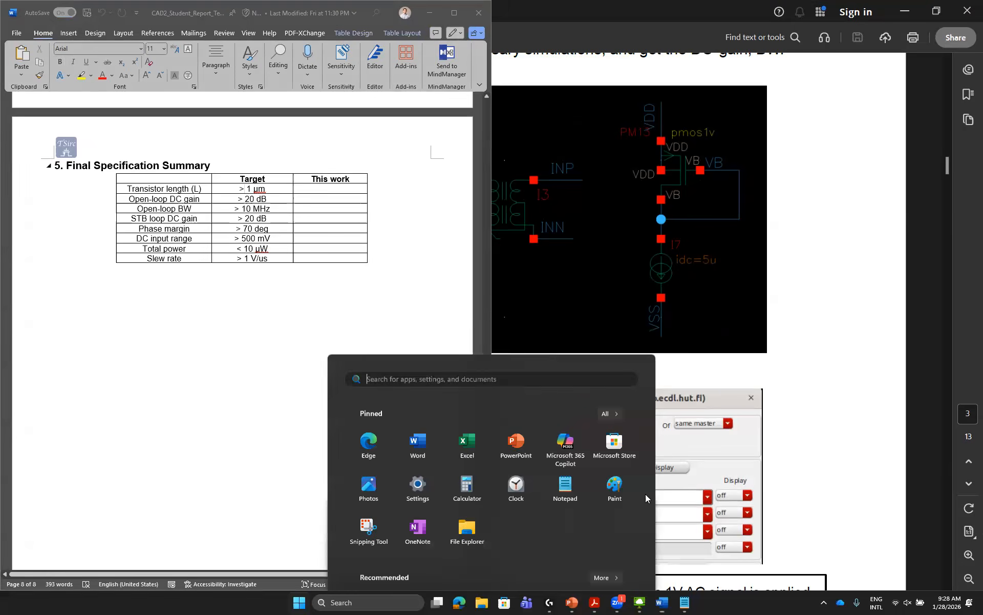
{"action": "left_click", "coordinate": [686, 601]}
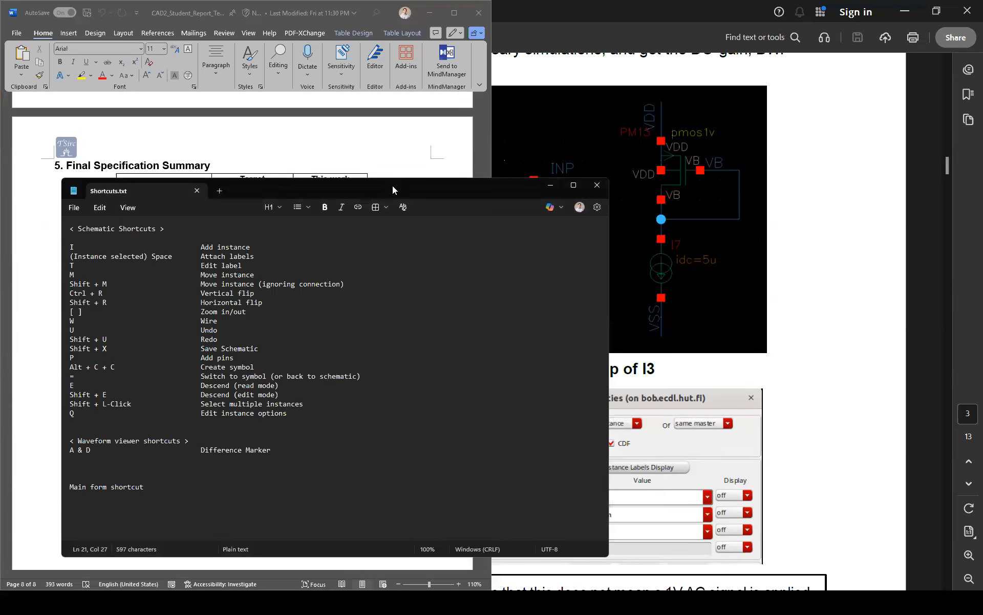
{"action": "left_click_drag", "start_coordinate": [392, 185], "coordinate": [578, 151]}
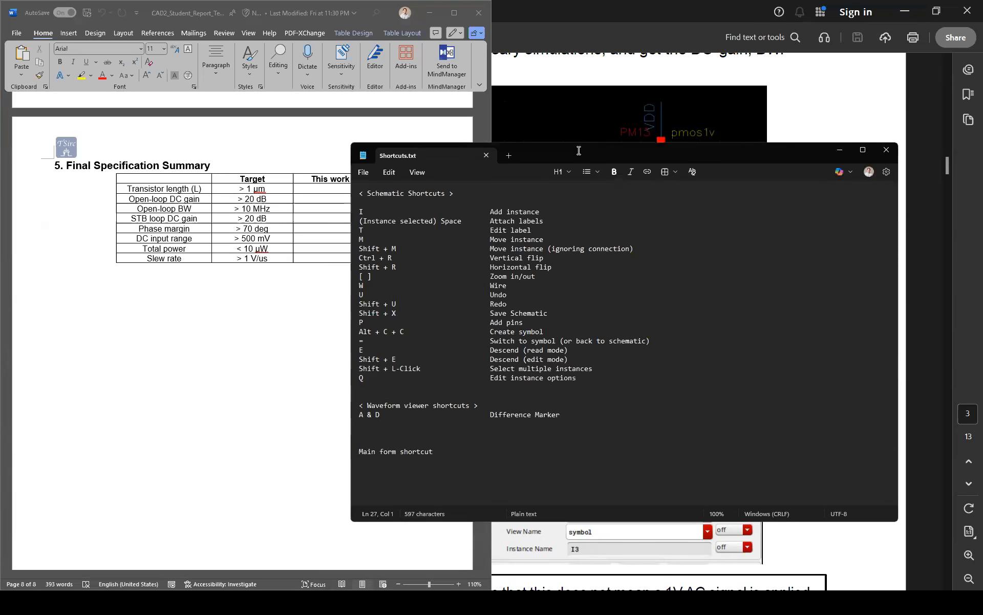
Add a "CAD 2" heading at the end of the notes with the lines "- Length > 1um issue" and "- Power consumption issue"
{"action": "left_click", "coordinate": [539, 483]}
{"action": "key", "text": "Return"}
{"action": "key", "text": "Return"}
{"action": "key", "text": "Return"}
{"action": "key", "text": "Return"}
{"action": "key", "text": "Return"}
{"action": "key", "text": "Return"}
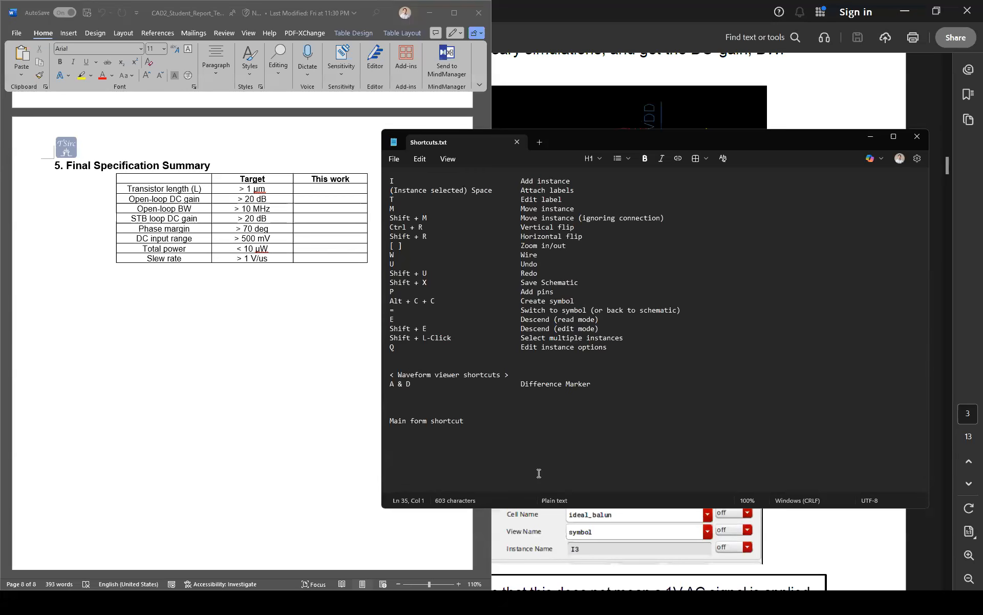
{"action": "type", "text": "CAD 2"}
{"action": "key", "text": "Return"}
{"action": "type", "text": "- Length > 1um"}
{"action": "key", "text": "Return"}
{"action": "key", "text": "BackSpace"}
{"action": "type", "text": "issue"}
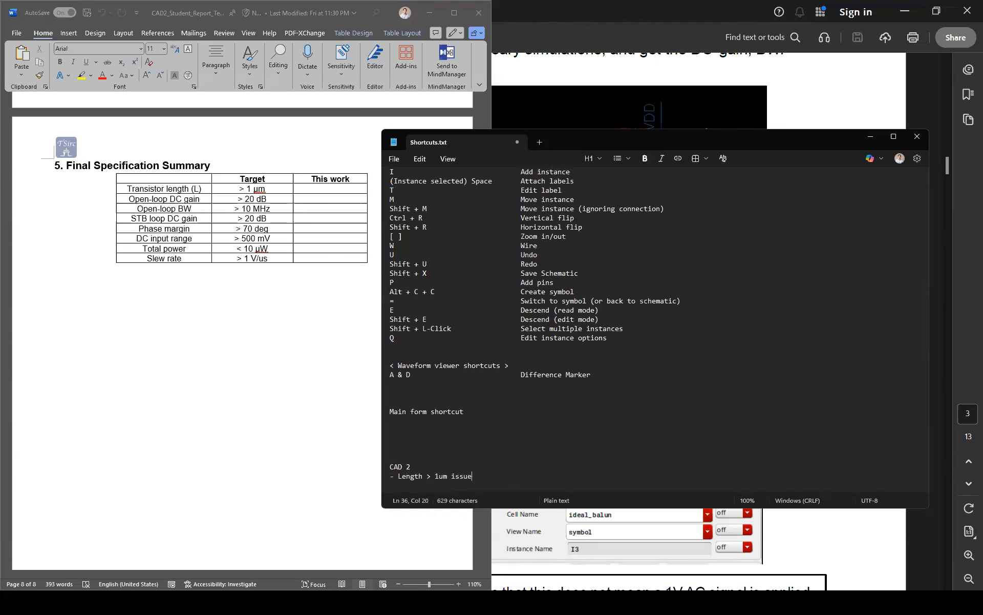
{"action": "key", "text": "Return"}
{"action": "type", "text": "- Power consumption issue"}
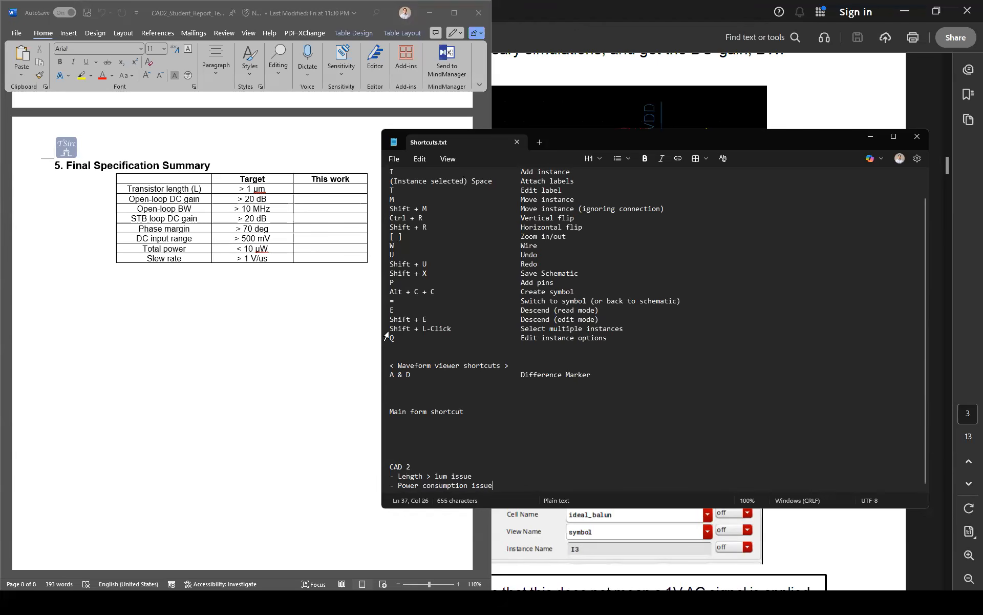
Narrow the notes window, add the lines "- extension" and "- discussion forum" under CAD 2, and save the file
{"action": "left_click_drag", "start_coordinate": [380, 331], "coordinate": [525, 317]}
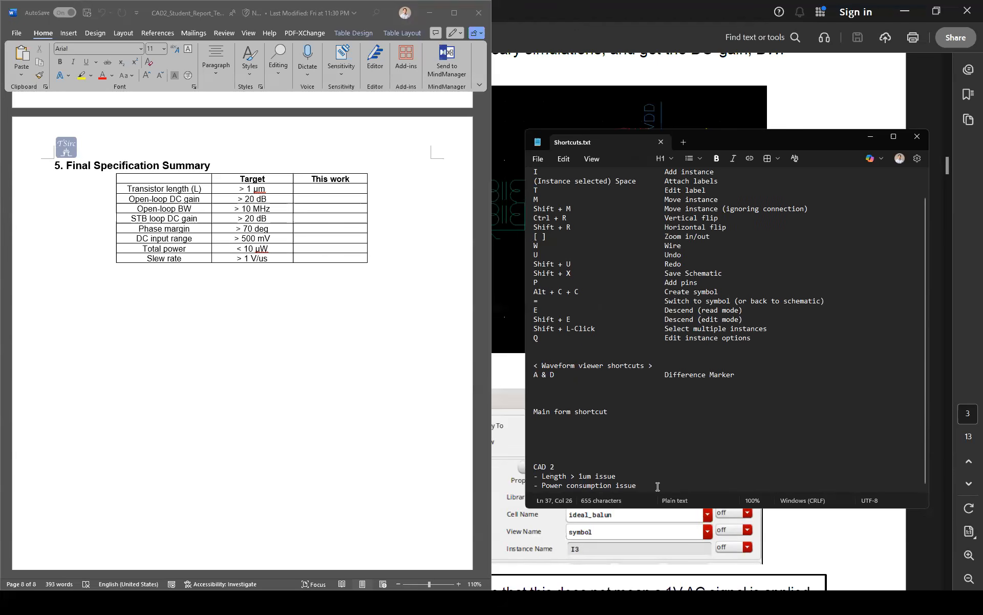
{"action": "key", "text": "Return"}
{"action": "key", "text": "Return"}
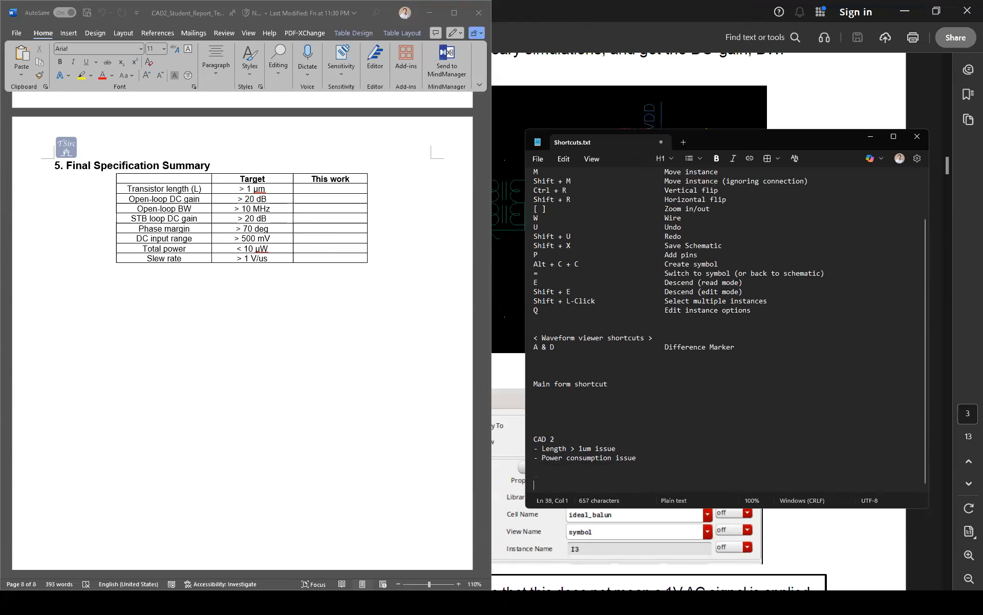
{"action": "key", "text": "Up"}
{"action": "key", "text": "Up"}
{"action": "type", "text": "- extend"}
{"action": "type", "text": "ion"}
{"action": "key", "text": "ctrl+s"}
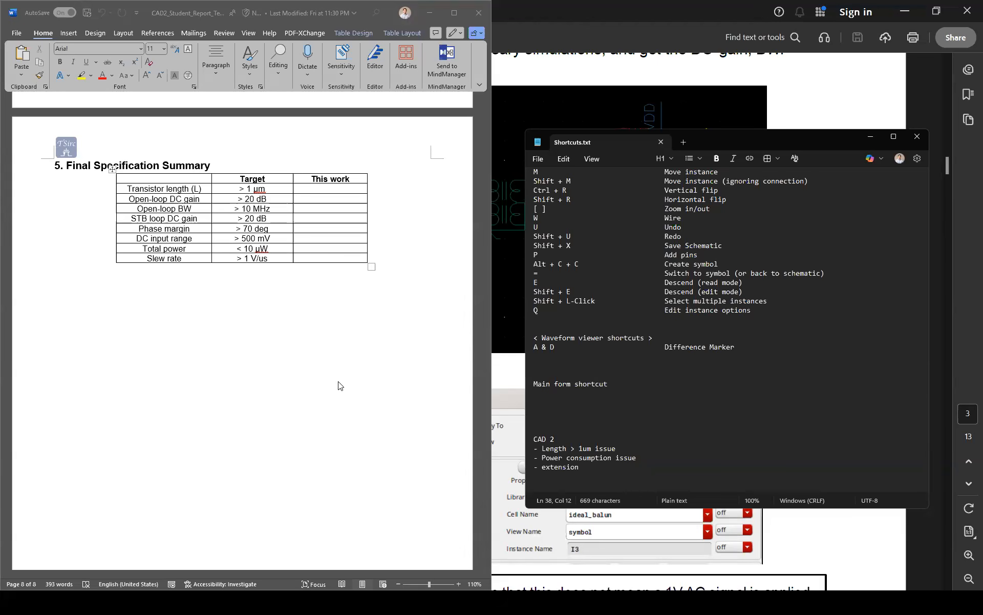
{"action": "key", "text": "shift+Right"}
{"action": "key", "text": "Return"}
{"action": "type", "text": "- discussion forum"}
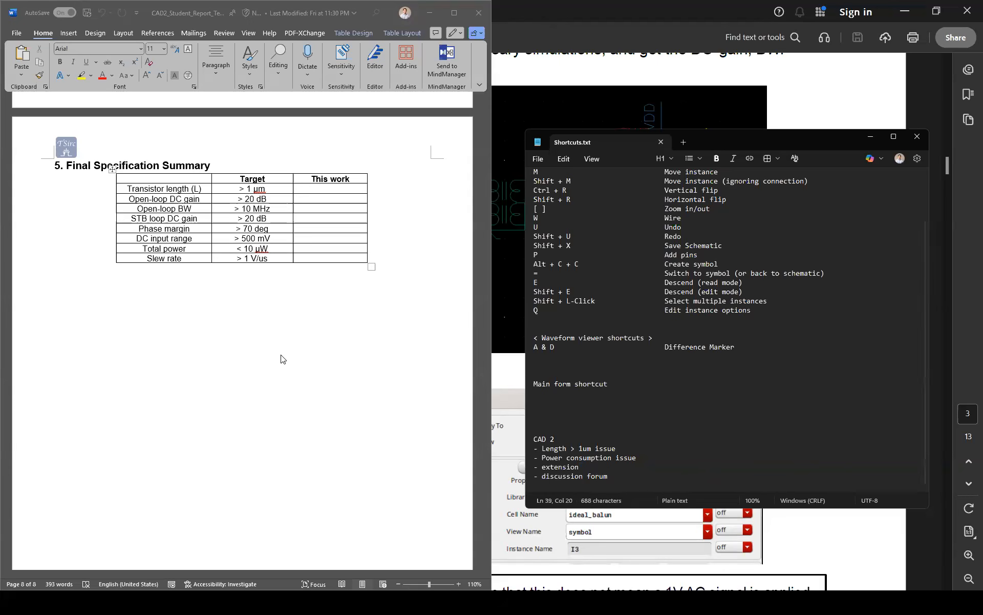
Switch to the Ubuntu 22.04 remote desktop and unlock its session with the account password
{"action": "left_click", "coordinate": [314, 323]}
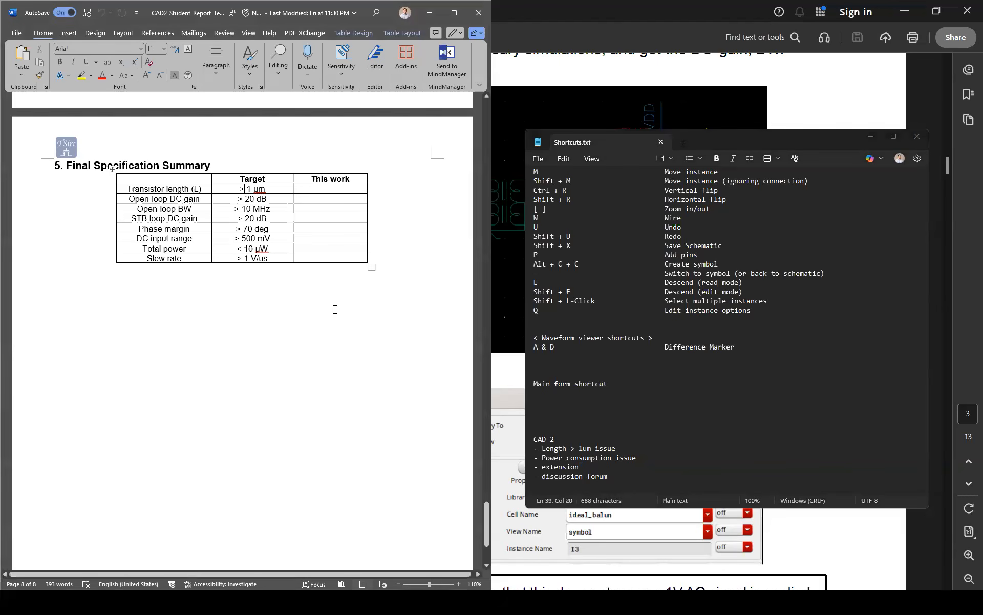
{"action": "key", "text": "super+Tab"}
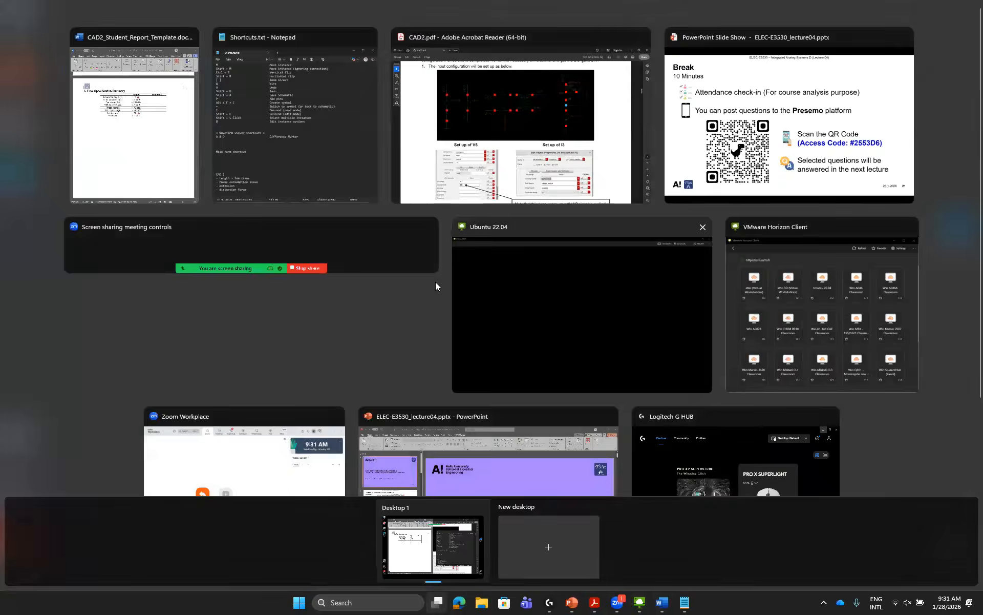
{"action": "left_click", "coordinate": [467, 270]}
{"action": "left_click", "coordinate": [467, 271]}
{"action": "type", "text": "*"}
{"action": "key", "text": "BackSpace"}
{"action": "type", "text": "*************"}
{"action": "key", "text": "Return"}
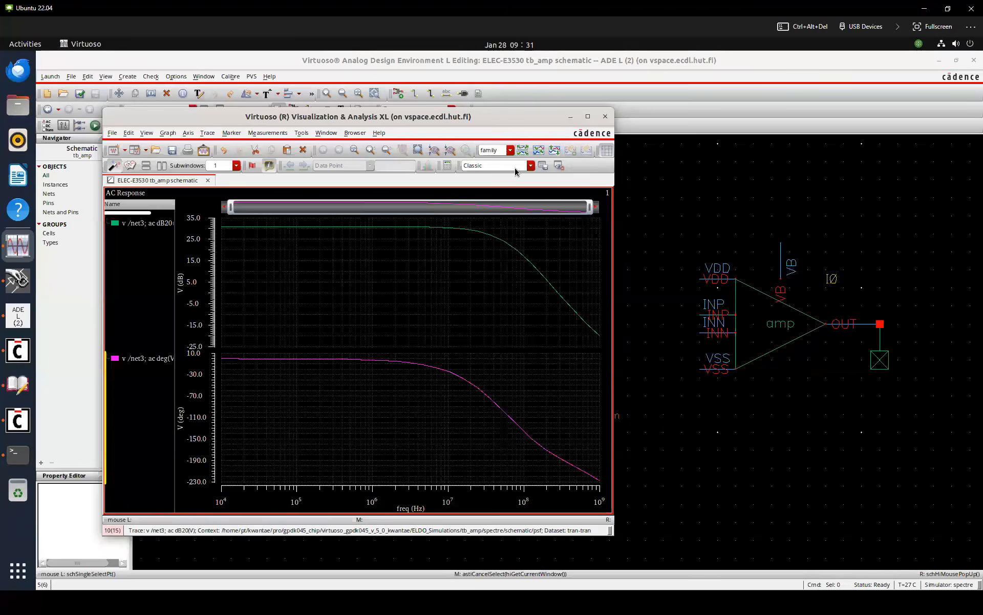
Close the waveform window and switch to the Word report template to check the specification table
{"action": "left_click", "coordinate": [605, 116]}
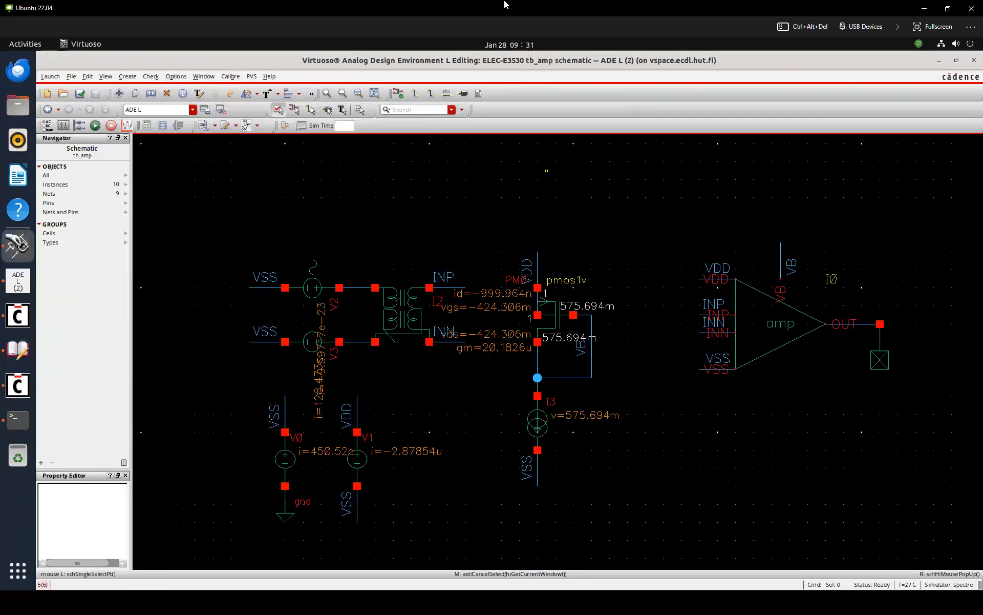
{"action": "key", "text": "super+Tab"}
{"action": "left_click", "coordinate": [418, 126]}
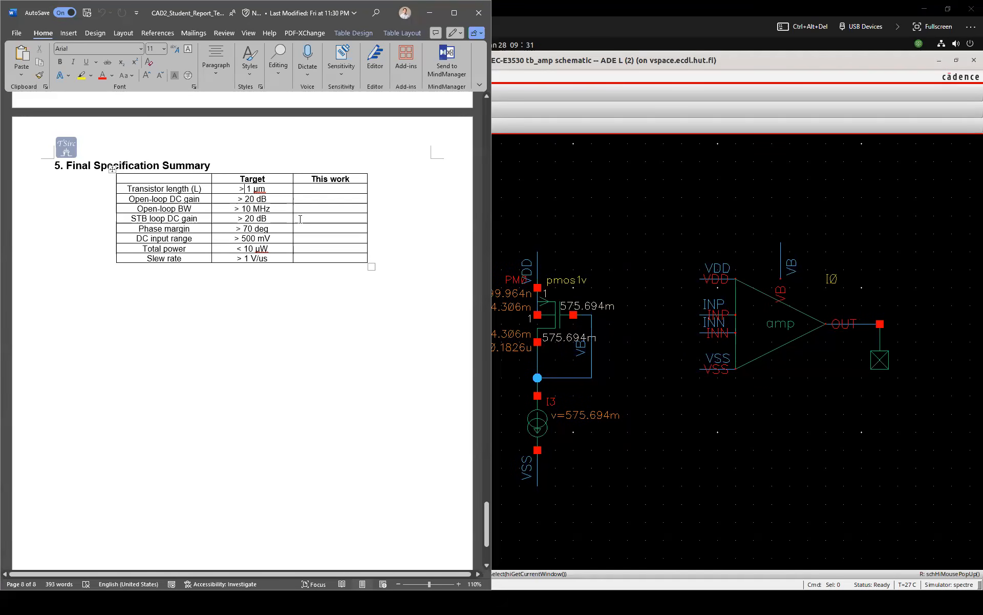
Return to the tb_amp testbench in Virtuoso and plot the amplifier output net's AC voltage in dB20
{"action": "left_click", "coordinate": [542, 183]}
{"action": "left_click", "coordinate": [18, 280]}
{"action": "left_click", "coordinate": [519, 176]}
{"action": "key", "text": "Escape"}
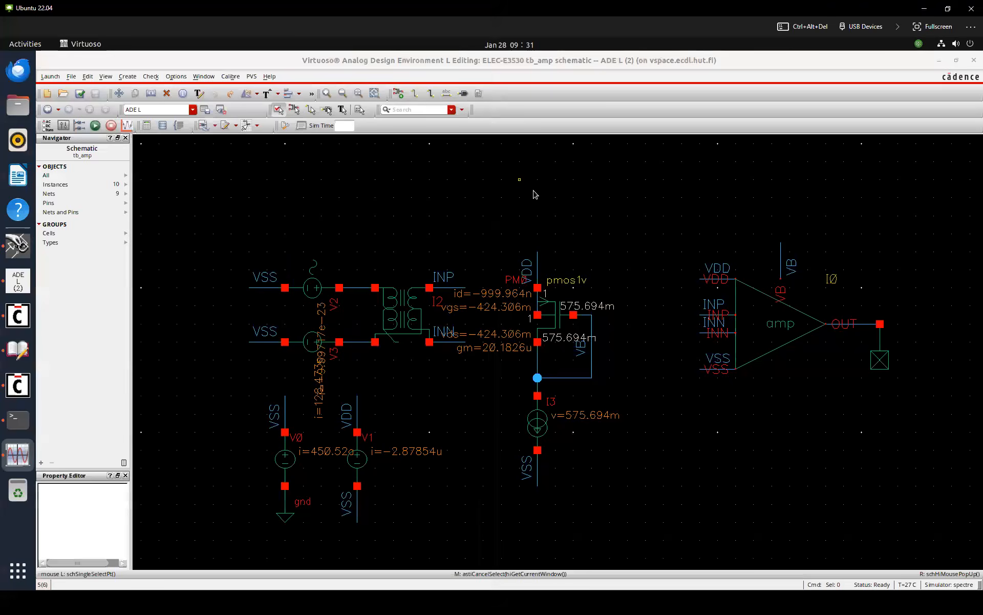
{"action": "left_click", "coordinate": [82, 254]}
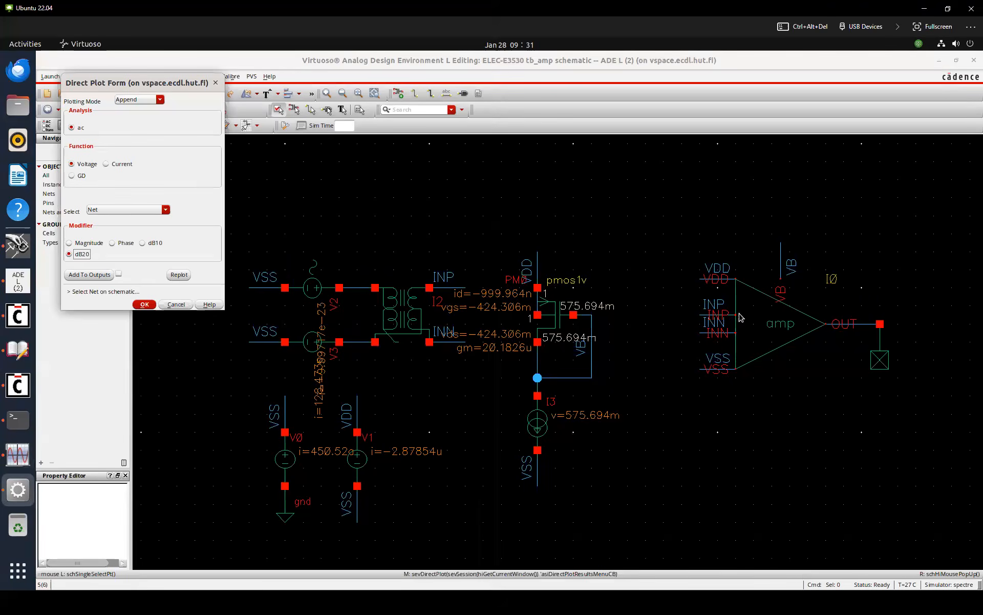
{"action": "left_click", "coordinate": [845, 323]}
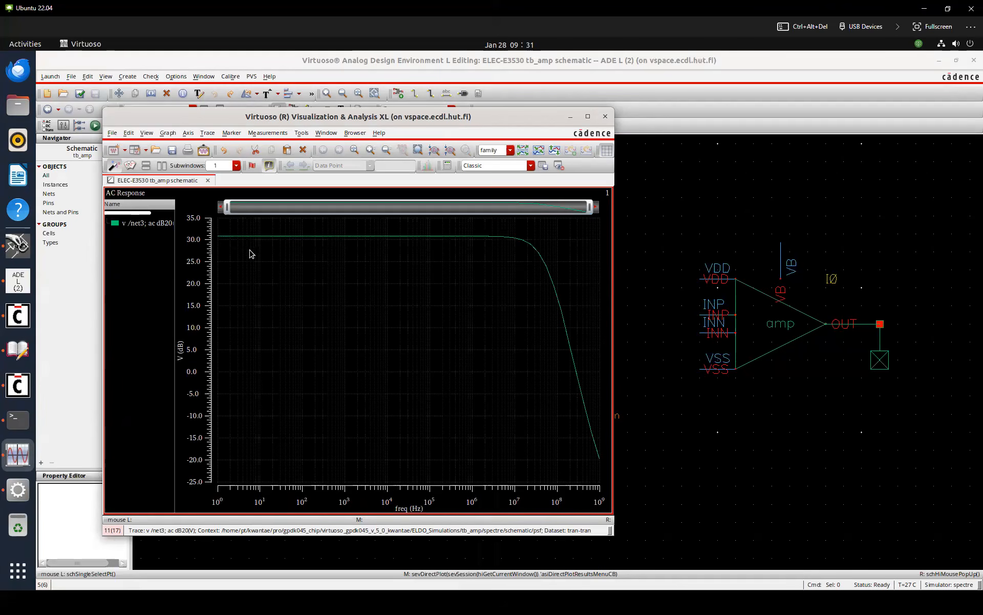
Place a horizontal marker on the dB20 plot and set its Y position to 27 dB
{"action": "key", "text": "h"}
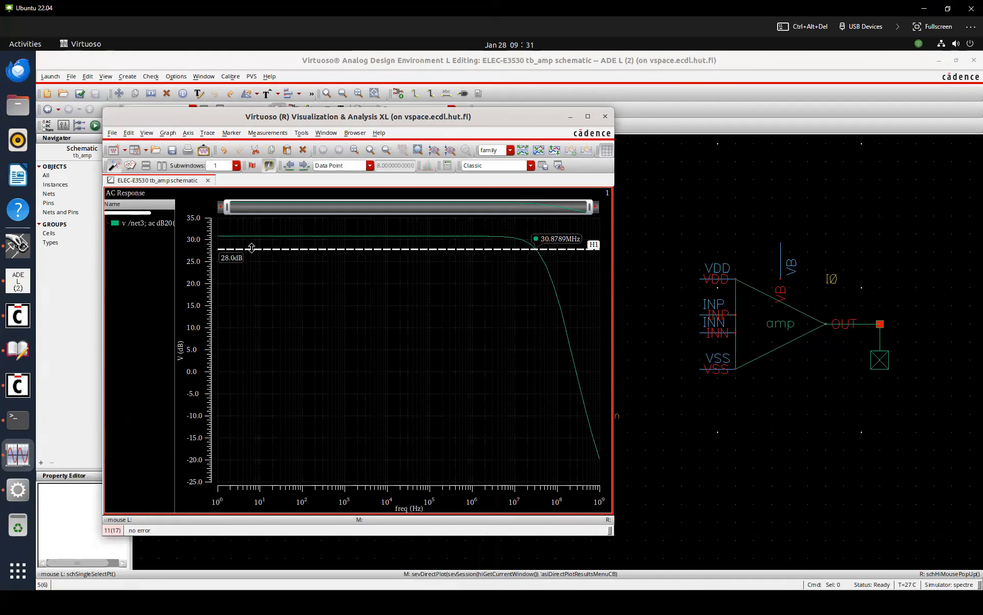
{"action": "double_click", "coordinate": [252, 247]}
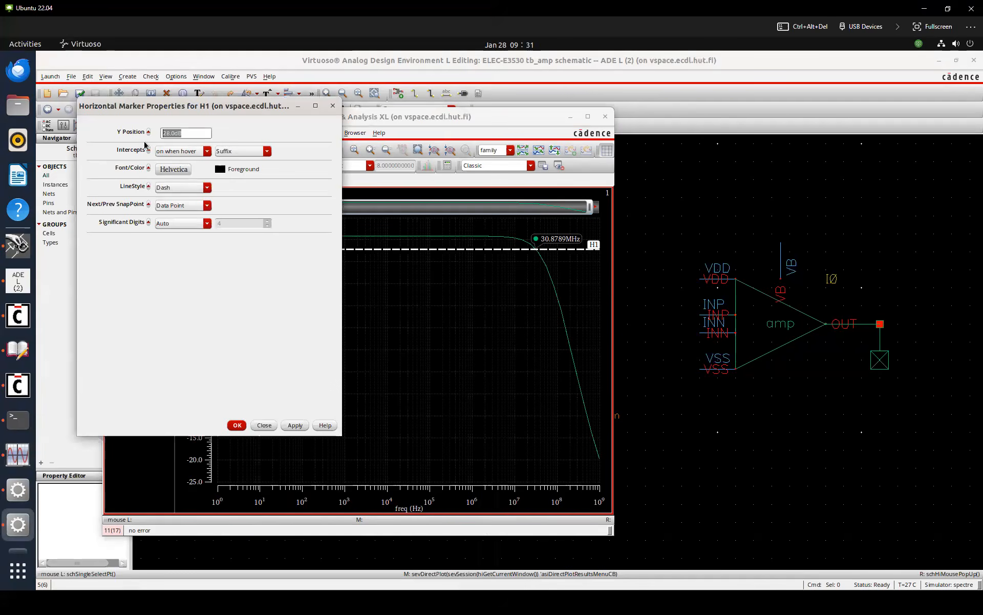
{"action": "type", "text": "27"}
{"action": "key", "text": "Return"}
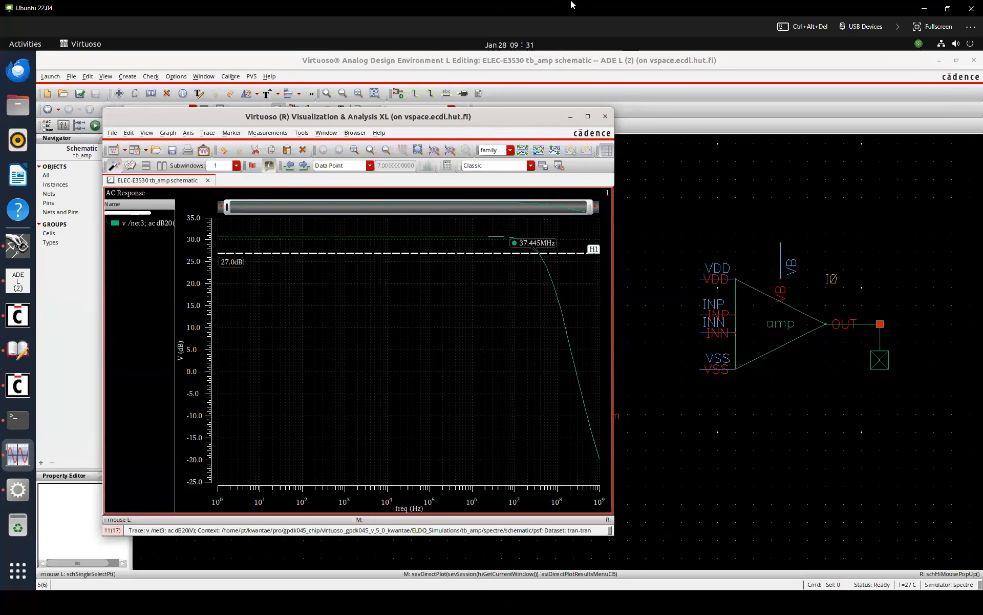
Check the open-loop BW target in the Word report template's specification table, and return to Virtuoso and close the waveform window
{"action": "key", "text": "super+Tab"}
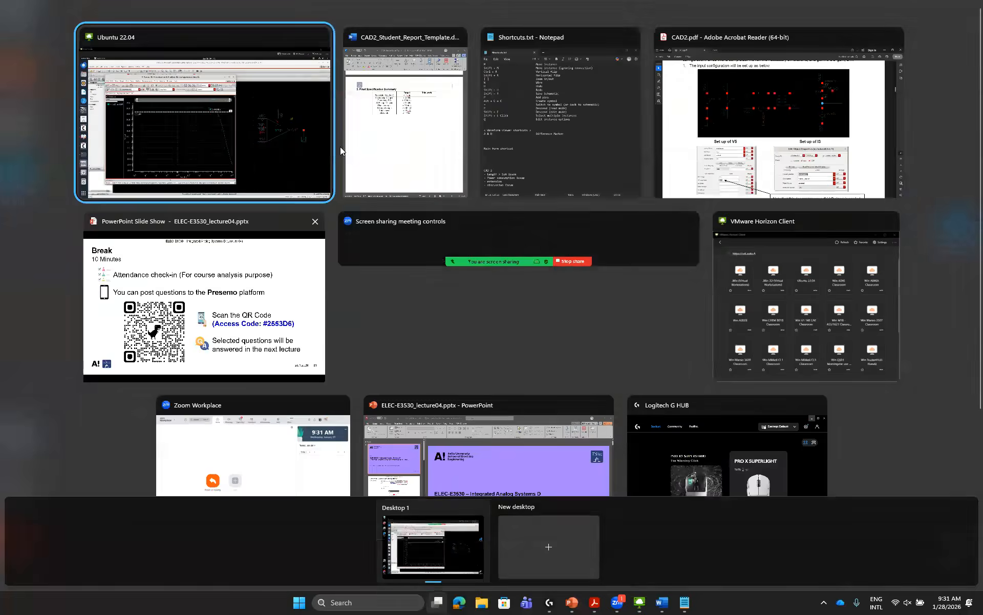
{"action": "left_click", "coordinate": [371, 144]}
{"action": "key", "text": "super+Tab"}
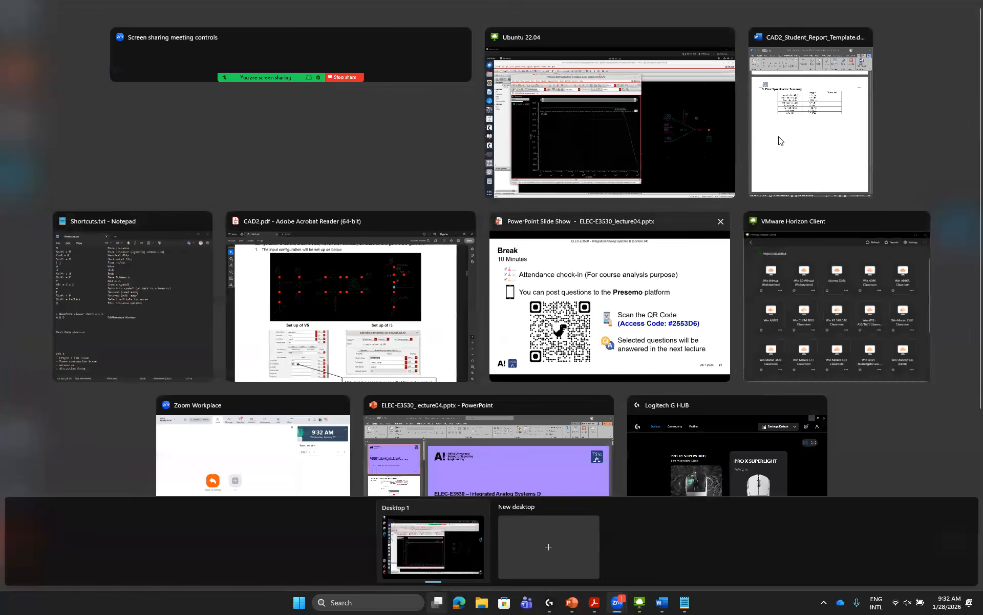
{"action": "left_click", "coordinate": [763, 148]}
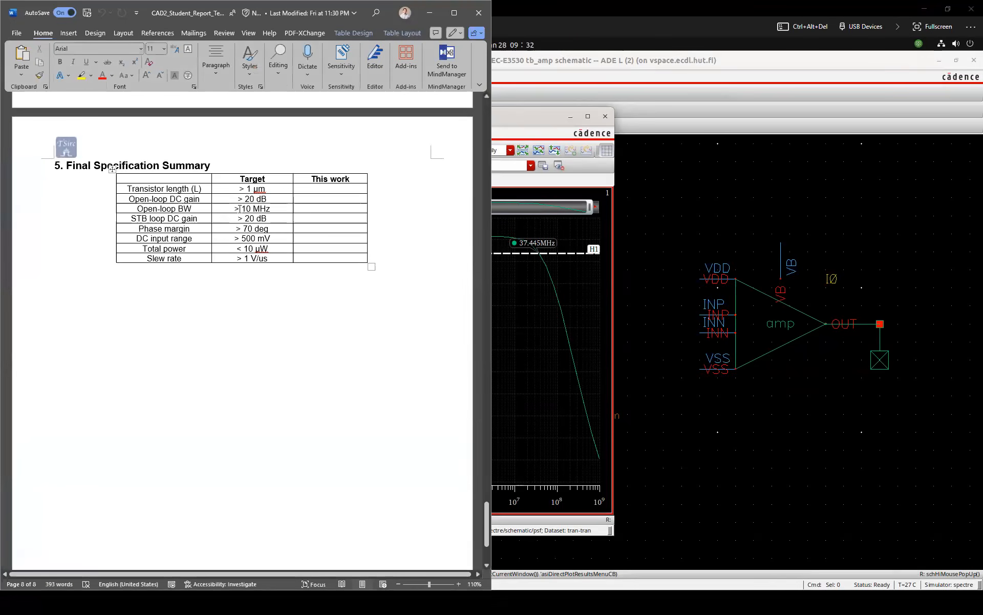
{"action": "triple_click", "coordinate": [238, 211]}
{"action": "left_click", "coordinate": [239, 211]}
{"action": "left_click", "coordinate": [560, 314]}
{"action": "left_click", "coordinate": [606, 117]}
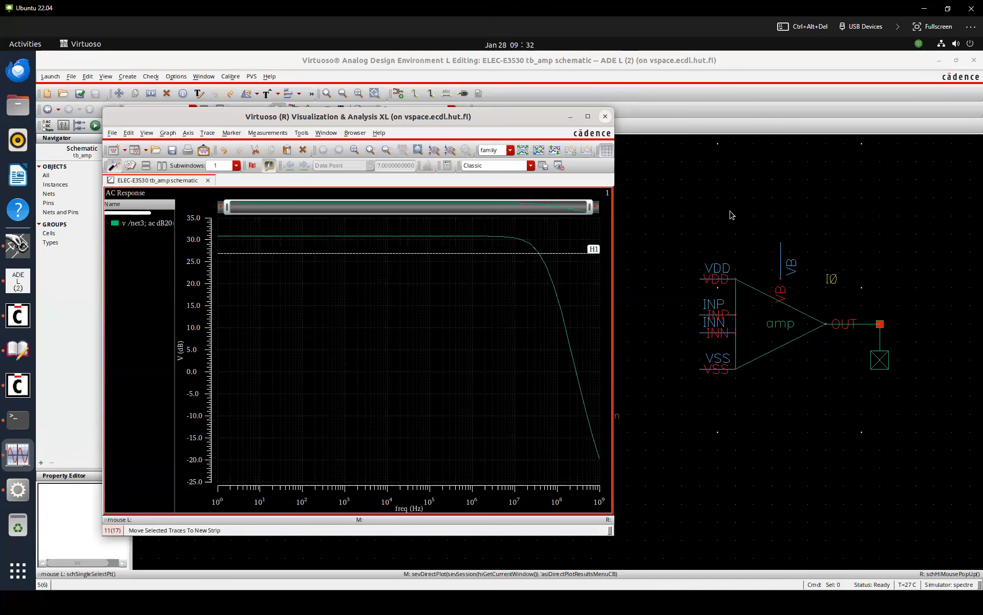
Label the amplifier's output net OUT1, using a copy of the wire label at its VB pin
{"action": "key", "text": "Right"}
{"action": "key", "text": "Down"}
{"action": "key", "text": "Right"}
{"action": "key", "text": "Up"}
{"action": "key", "text": "Up"}
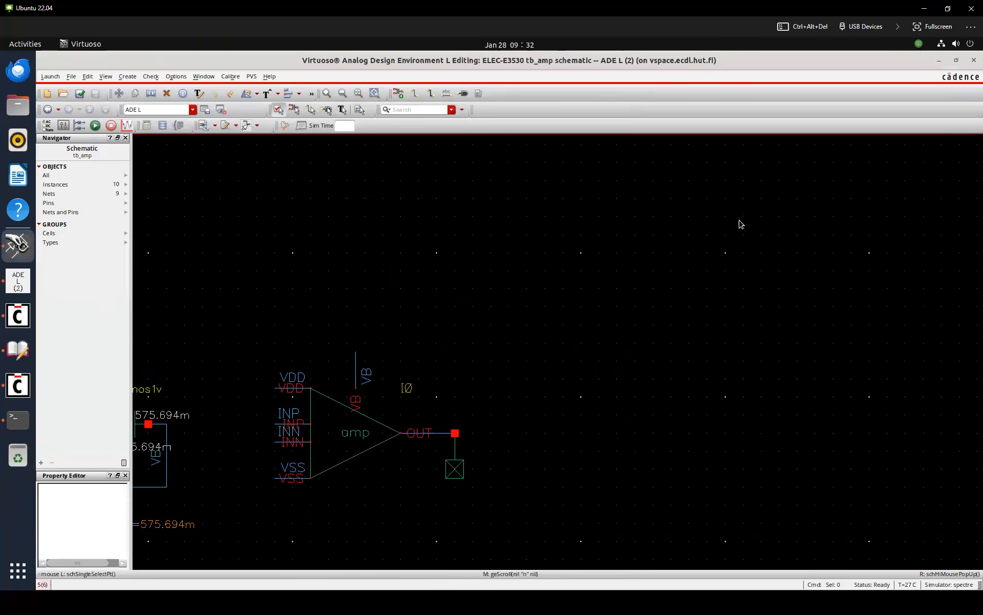
{"action": "key", "text": "Down"}
{"action": "key", "text": "Left"}
{"action": "key", "text": "Left"}
{"action": "key", "text": "c"}
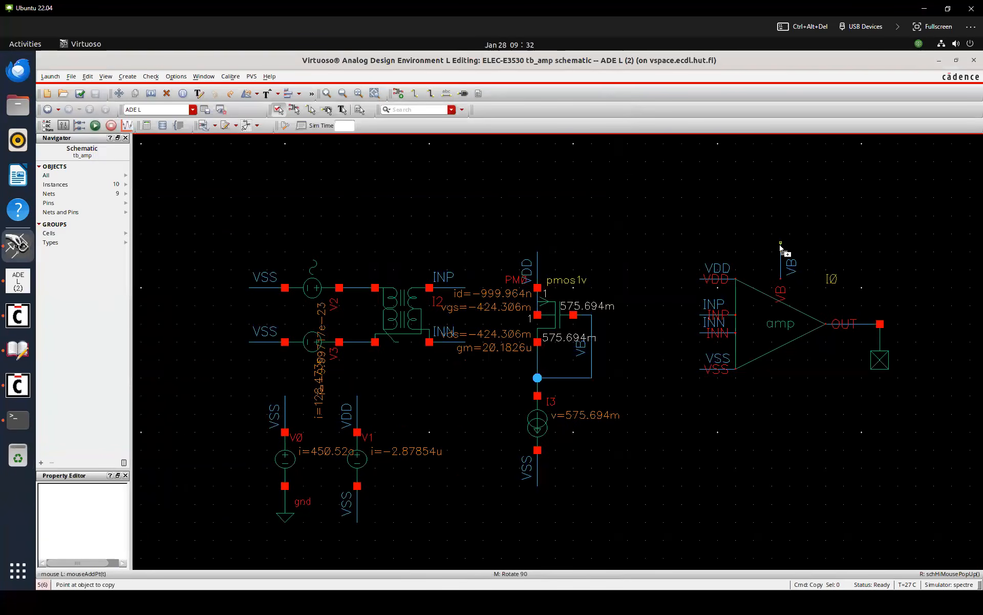
{"action": "left_click", "coordinate": [781, 246]}
{"action": "left_click", "coordinate": [850, 321]}
{"action": "type", "text": "t"}
{"action": "type", "text": "OUT1"}
{"action": "key", "text": "Return"}
Copy the amp with its labelled stubs and output termination below the original, and name the copy's output net OUT2
{"action": "left_click_drag", "start_coordinate": [658, 226], "coordinate": [963, 440]}
{"action": "key", "text": "c"}
{"action": "scroll", "coordinate": [806, 335], "scroll_direction": "down", "scroll_amount": 1}
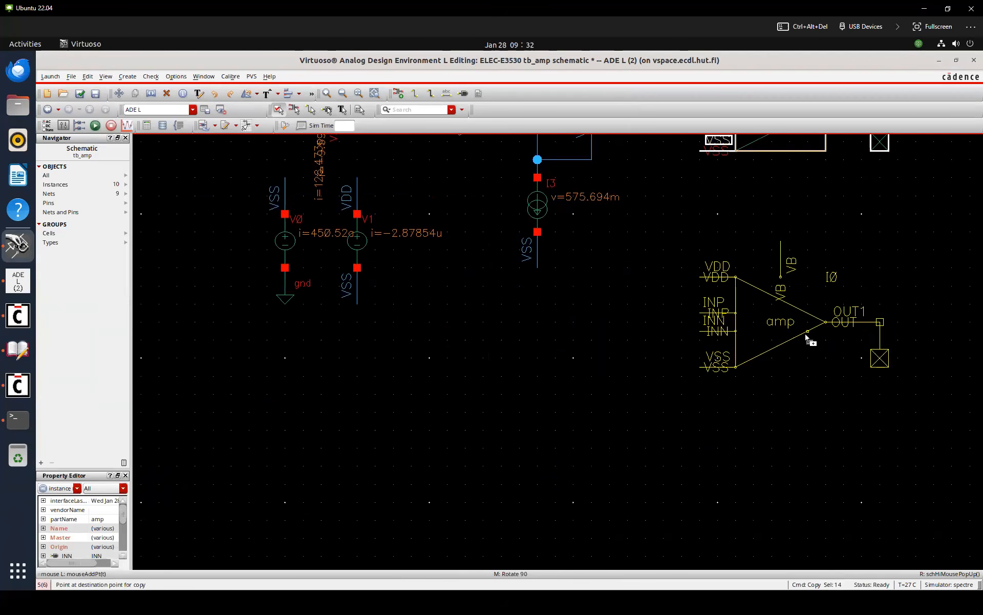
{"action": "scroll", "coordinate": [808, 338], "scroll_direction": "up", "scroll_amount": 1}
{"action": "left_click", "coordinate": [823, 370]}
{"action": "key", "text": "Escape"}
{"action": "left_click", "coordinate": [849, 375]}
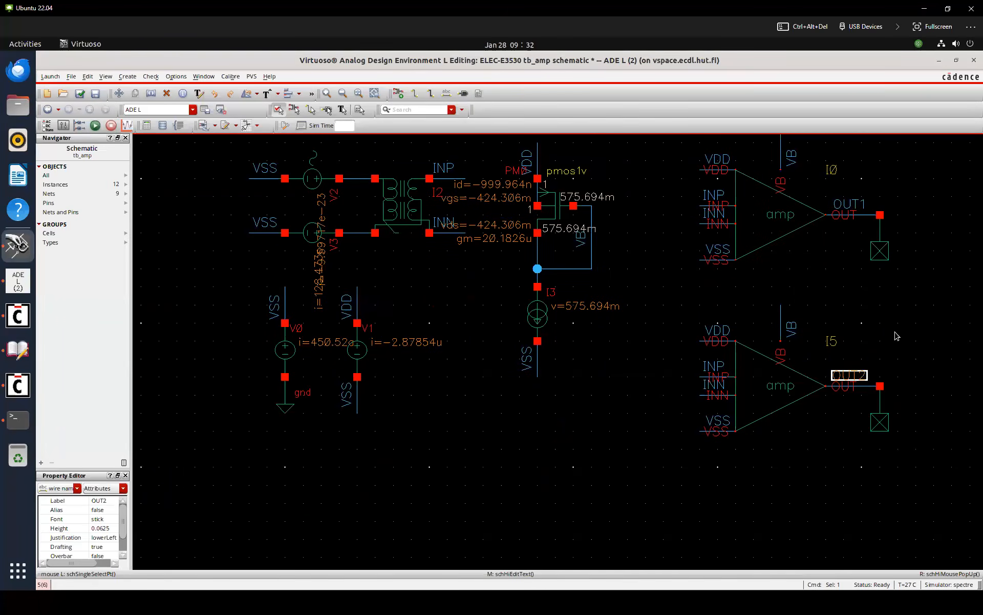
{"action": "left_click", "coordinate": [894, 332]}
Delete the INN stub of the lower amp and route a new wire from its INN pin around to below the amp
{"action": "key", "text": "Delete"}
{"action": "left_click", "coordinate": [705, 394]}
{"action": "key", "text": "Escape"}
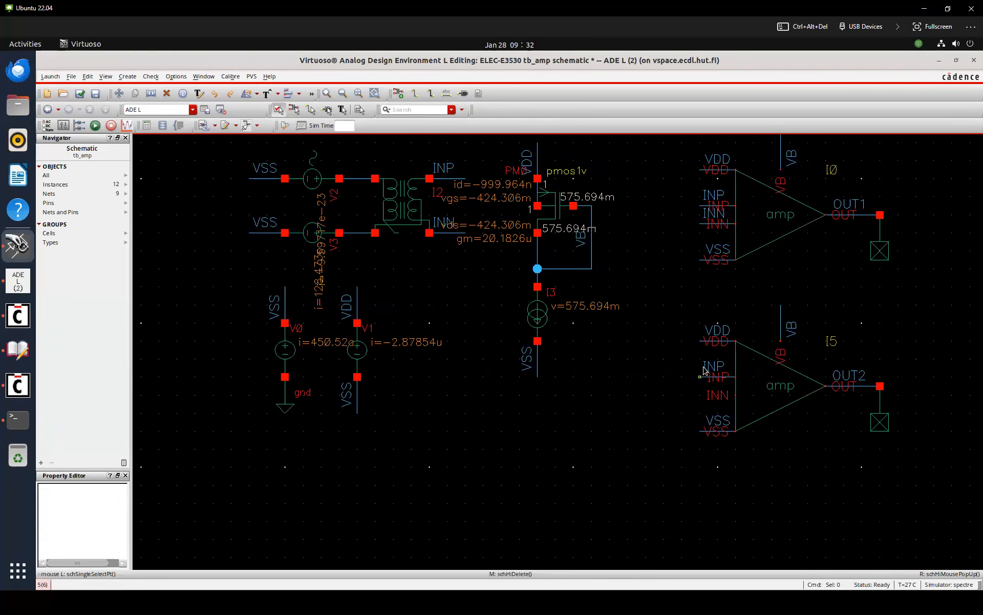
{"action": "key", "text": "w"}
{"action": "left_click", "coordinate": [735, 395]}
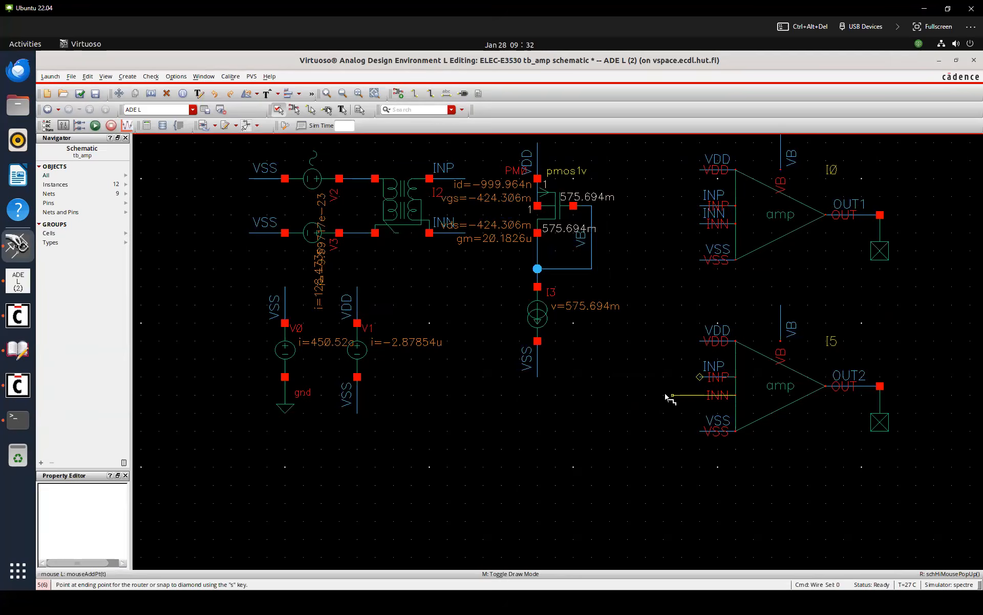
{"action": "left_click", "coordinate": [771, 494]}
{"action": "key", "text": "Escape"}
Add an iprobe instance from analogLib below the lower amp and turn it so its terminals face up at the feedback wire
{"action": "key", "text": "i"}
{"action": "left_click", "coordinate": [250, 82]}
{"action": "double_click", "coordinate": [251, 84]}
{"action": "type", "text": "analogLib"}
{"action": "key", "text": "Tab"}
{"action": "type", "text": "iprobe"}
{"action": "key", "text": "Tab"}
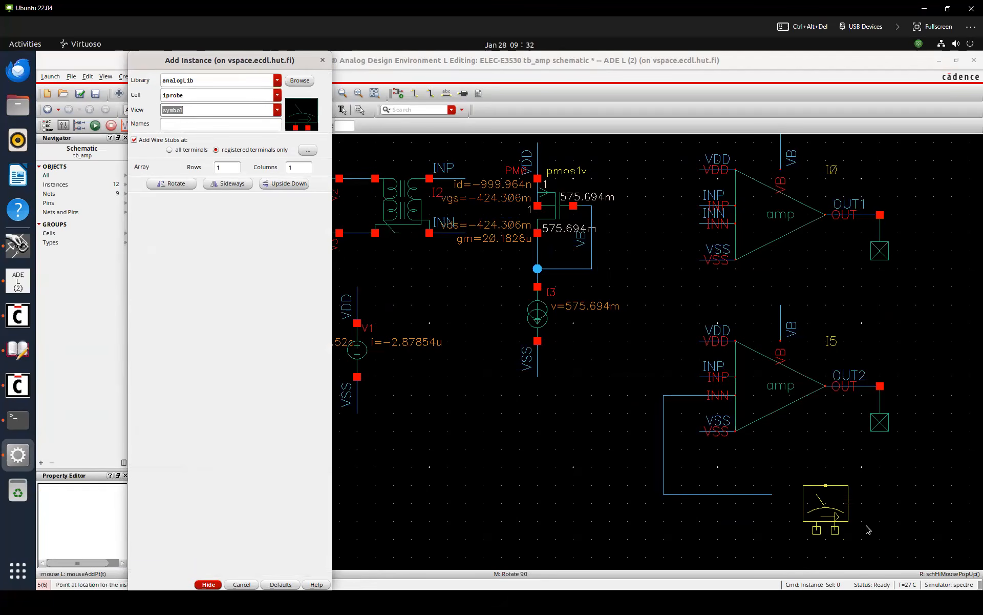
{"action": "left_click", "coordinate": [828, 486]}
{"action": "key", "text": "Escape"}
{"action": "left_click_drag", "start_coordinate": [831, 508], "coordinate": [786, 532]}
{"action": "key", "text": "ctrl+r"}
{"action": "left_click", "coordinate": [843, 496]}
Wire the iprobe between the lower amp's INN wire and its OUT2 net to close the loop, and check and save the schematic
{"action": "key", "text": "w"}
{"action": "left_click", "coordinate": [771, 512]}
{"action": "left_click", "coordinate": [772, 495]}
{"action": "left_click", "coordinate": [790, 512]}
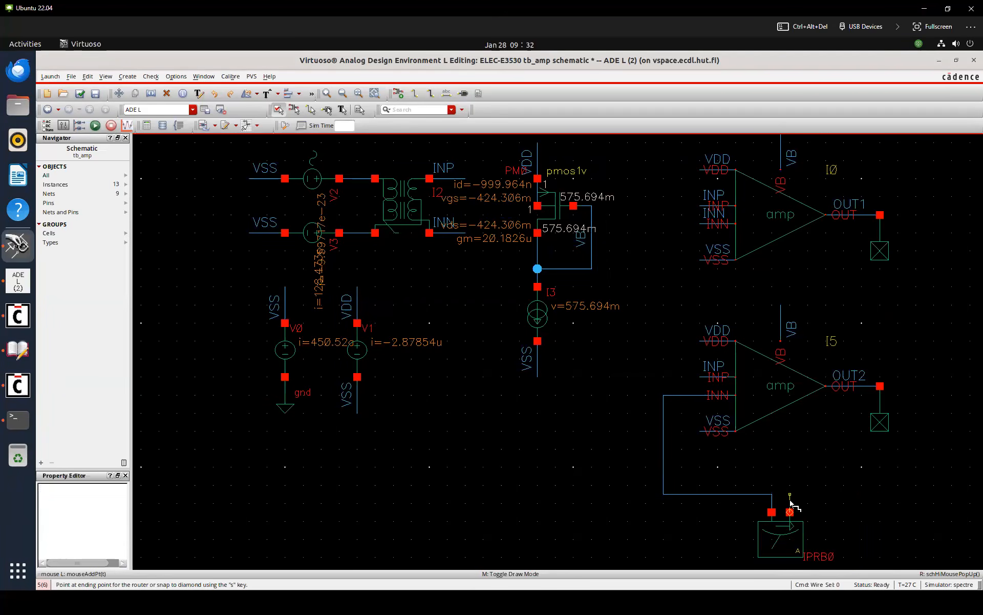
{"action": "left_click", "coordinate": [853, 494]}
{"action": "left_click", "coordinate": [853, 386]}
{"action": "key", "text": "Escape"}
{"action": "key", "text": "shift+x"}
{"action": "key", "text": "f"}
{"action": "left_click_drag", "start_coordinate": [642, 447], "coordinate": [657, 446]}
{"action": "key", "text": "shift+x"}
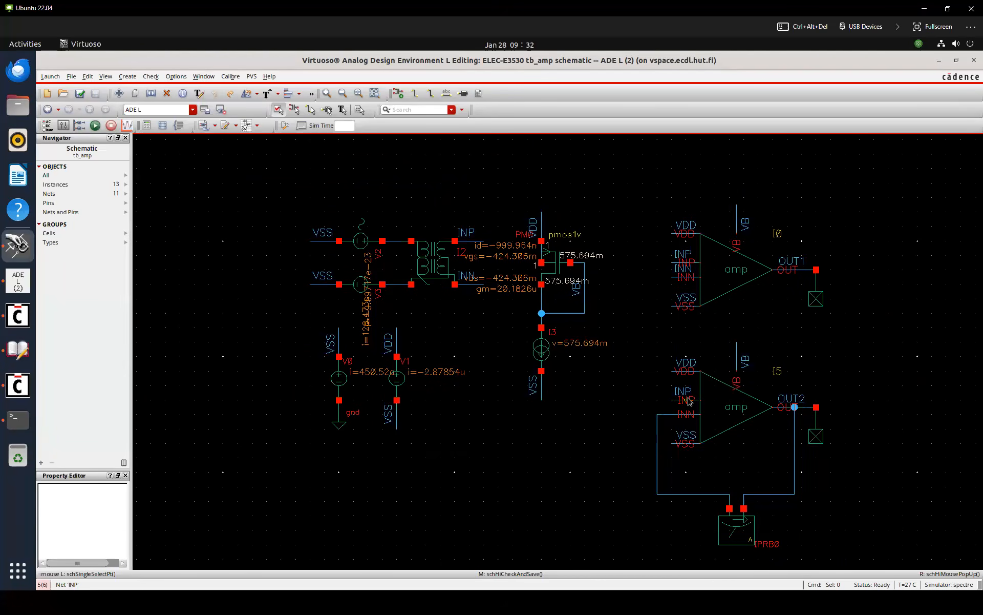
Plot the INP net's AC voltage in dB20 to examine the input level, and close the plot
{"action": "left_click", "coordinate": [18, 282]}
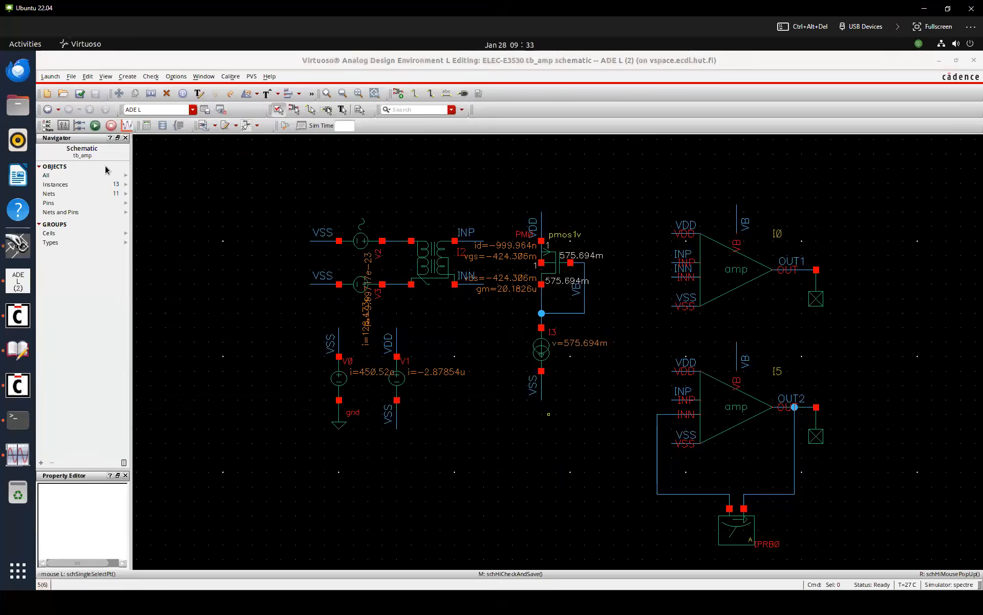
{"action": "left_click", "coordinate": [138, 300]}
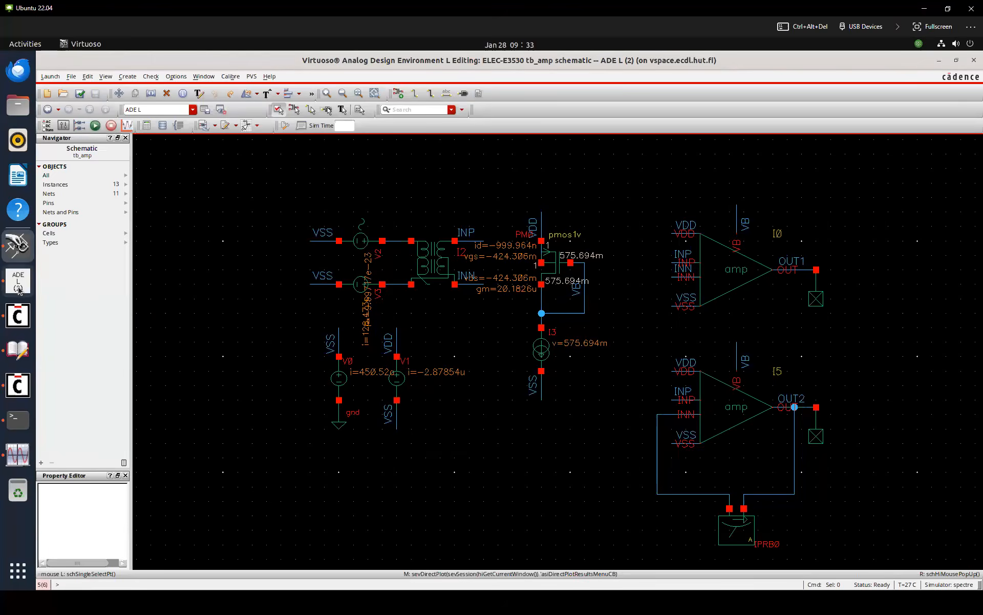
{"action": "middle_click", "coordinate": [243, 225]}
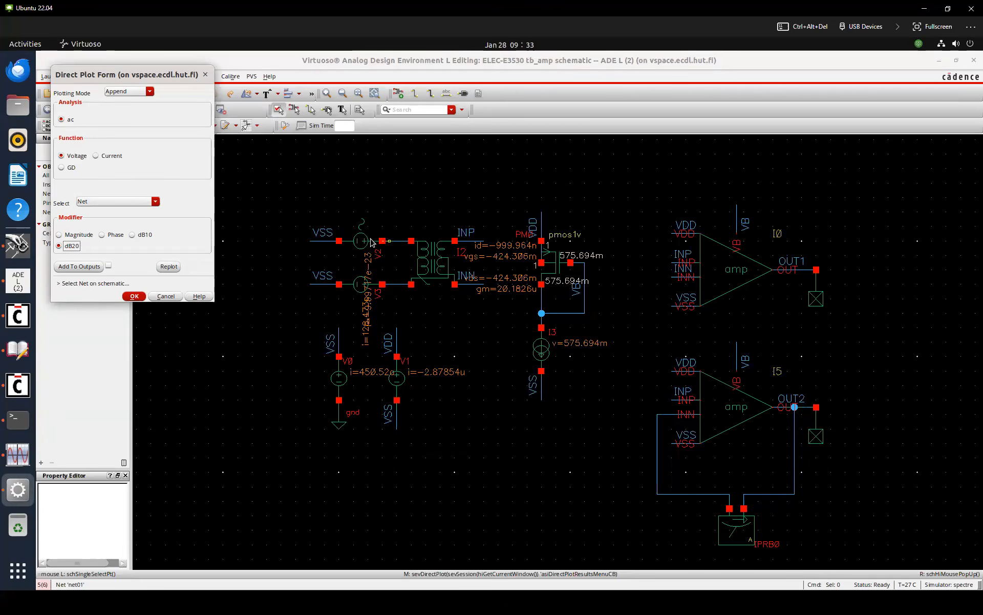
{"action": "left_click", "coordinate": [469, 229]}
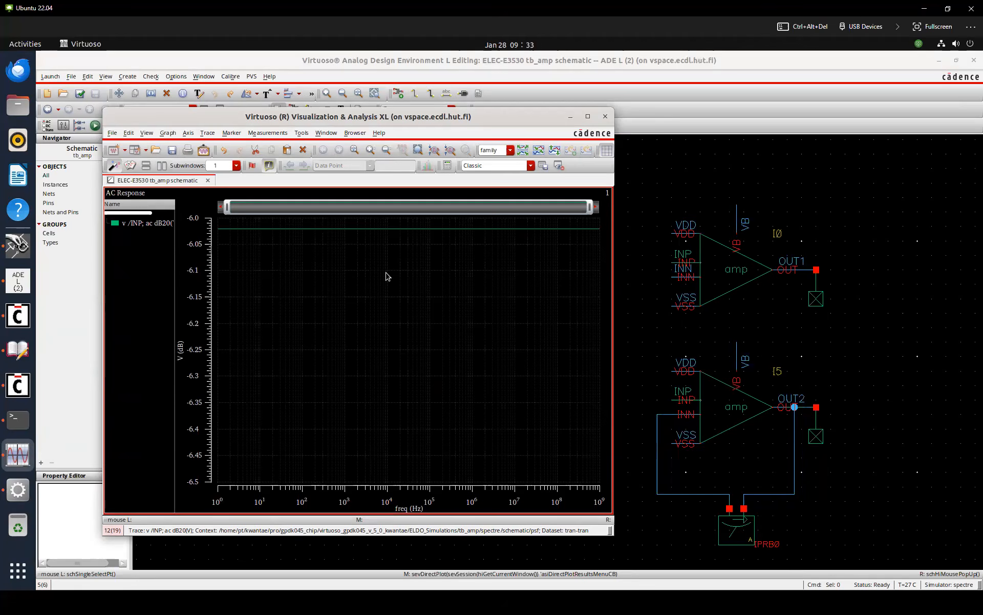
{"action": "left_click", "coordinate": [604, 117]}
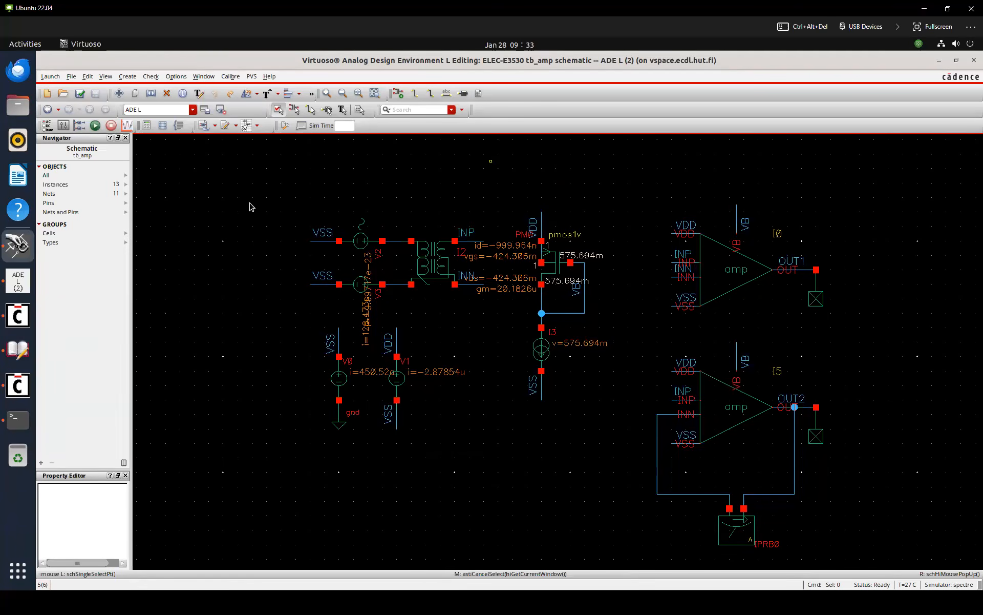
Plot the differential AC voltage between INP and INN in dB20 to examine the input amplitude, and close the plot
{"action": "left_click", "coordinate": [115, 198]}
{"action": "left_click", "coordinate": [112, 216]}
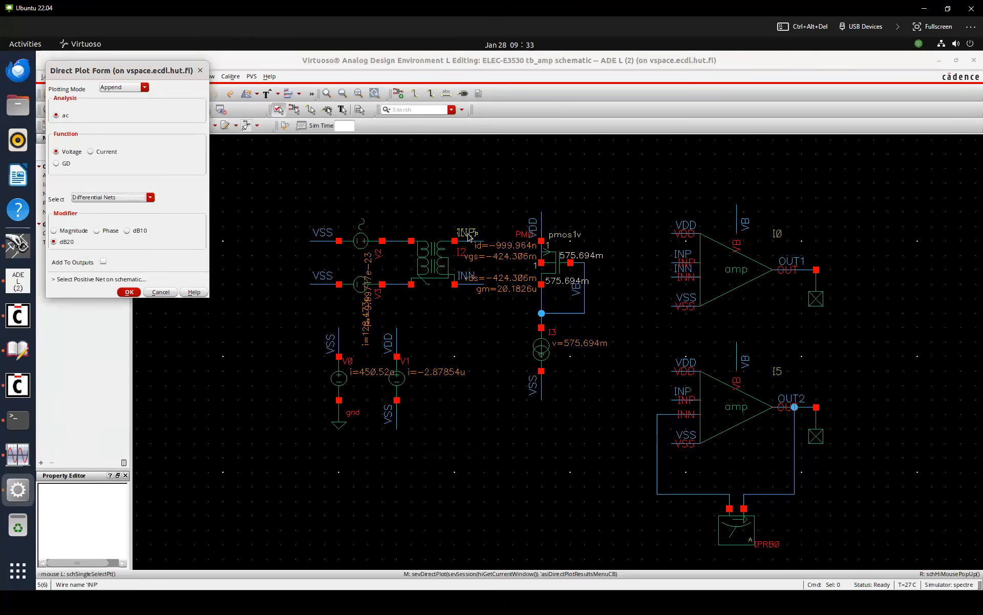
{"action": "left_click", "coordinate": [470, 236]}
{"action": "left_click", "coordinate": [468, 279]}
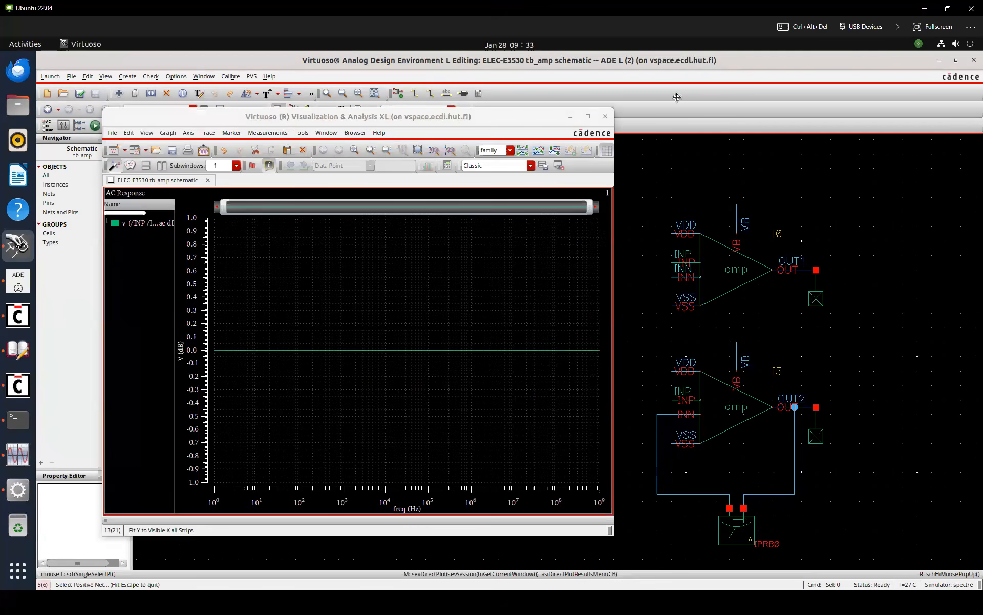
{"action": "left_click_drag", "start_coordinate": [677, 98], "coordinate": [746, 96]}
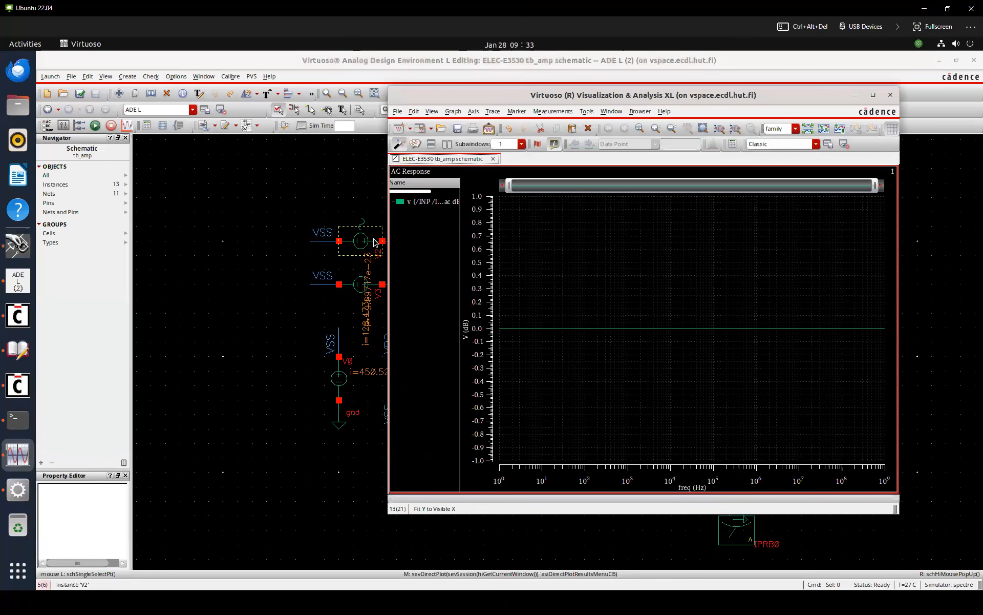
{"action": "mouse_move", "coordinate": [600, 333]}
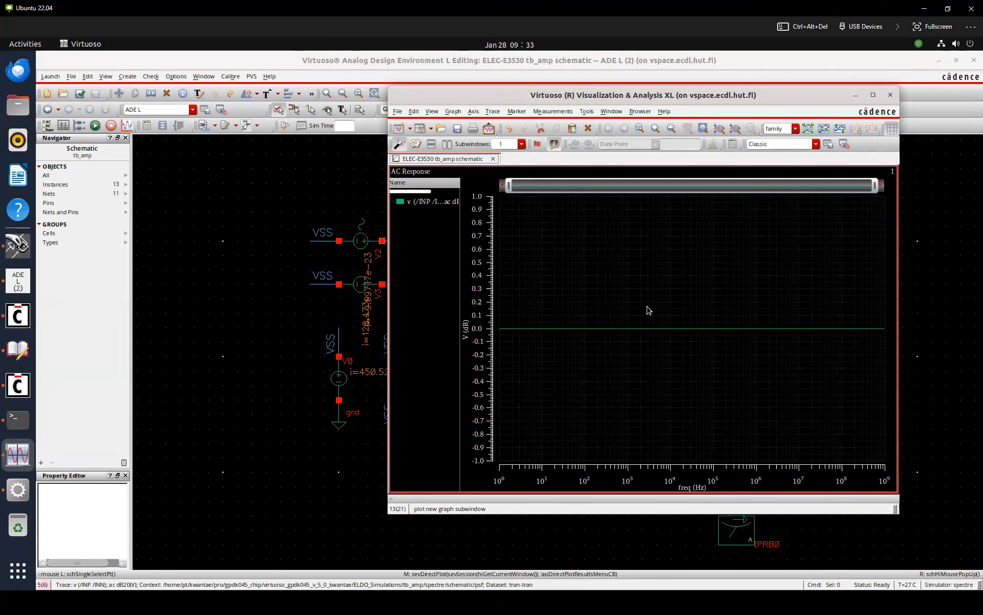
{"action": "left_click", "coordinate": [890, 94]}
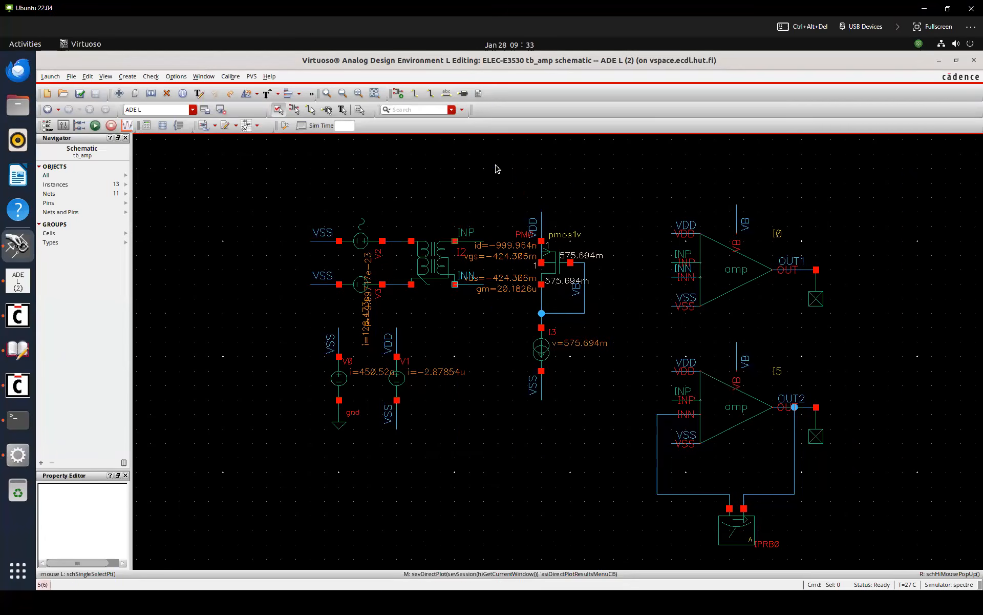
Rename the net label on the lower amp's INP pin to IN
{"action": "double_click", "coordinate": [685, 390]}
{"action": "key", "text": "Right"}
{"action": "key", "text": "BackSpace"}
{"action": "key", "text": "Return"}
{"action": "left_click", "coordinate": [598, 395]}
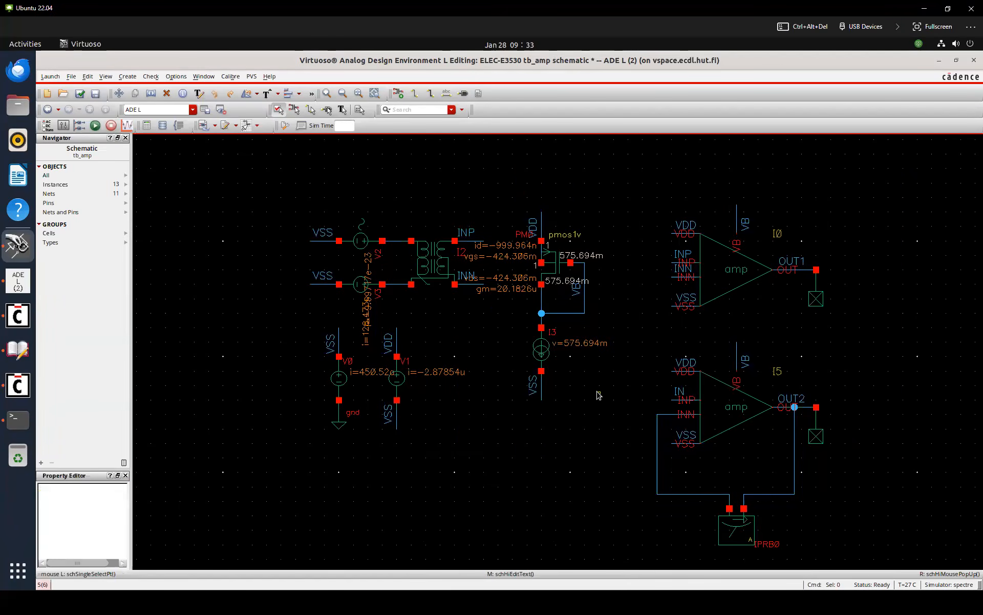
Copy the IN stub onto the wire between source V2 and the balun, and check and save the schematic
{"action": "key", "text": "c"}
{"action": "left_click", "coordinate": [678, 399]}
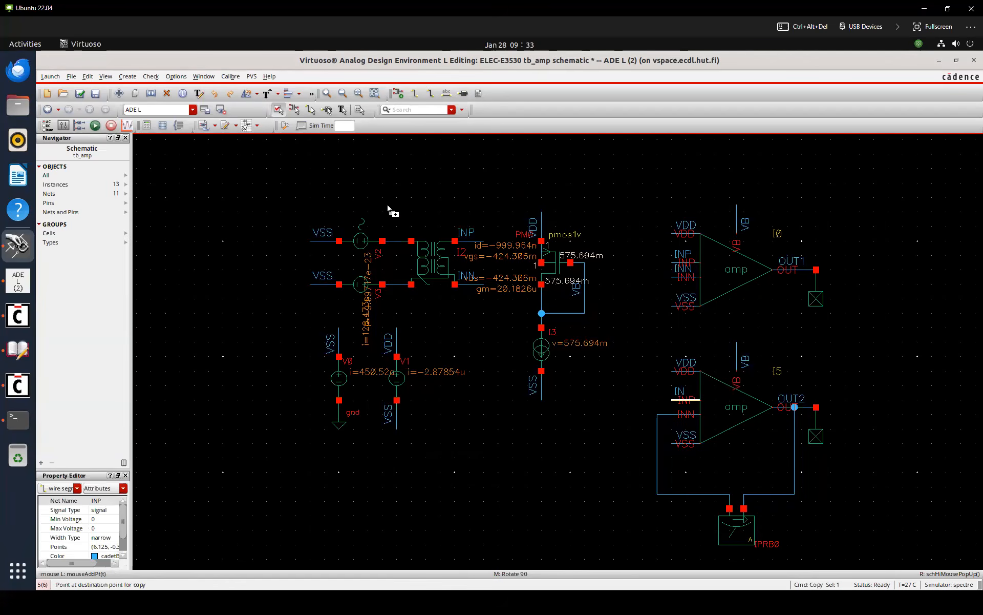
{"action": "left_click", "coordinate": [400, 227]}
{"action": "key", "text": "shift+x"}
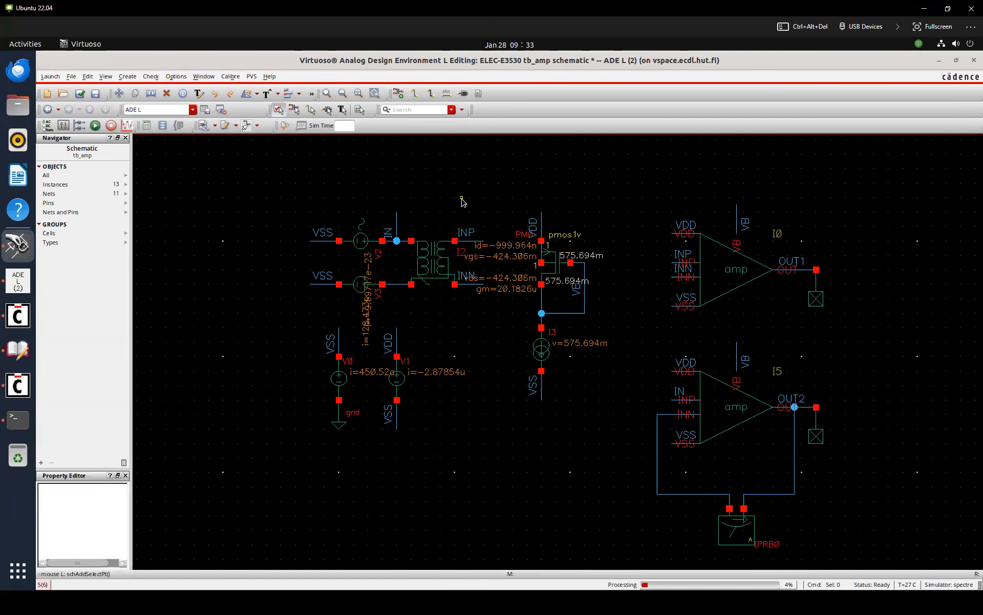
{"action": "key", "text": "f"}
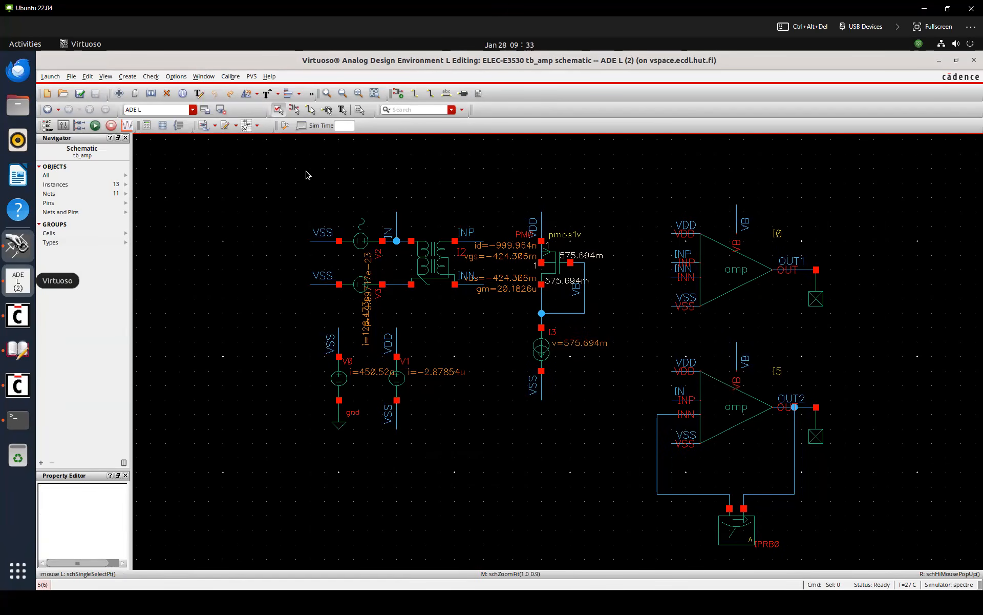
Set up an stb analysis sweeping frequency from 1 to 1G, with /IPRB0 as probe instance and the VSS net as local ground
{"action": "left_click", "coordinate": [18, 281]}
{"action": "double_click", "coordinate": [204, 173]}
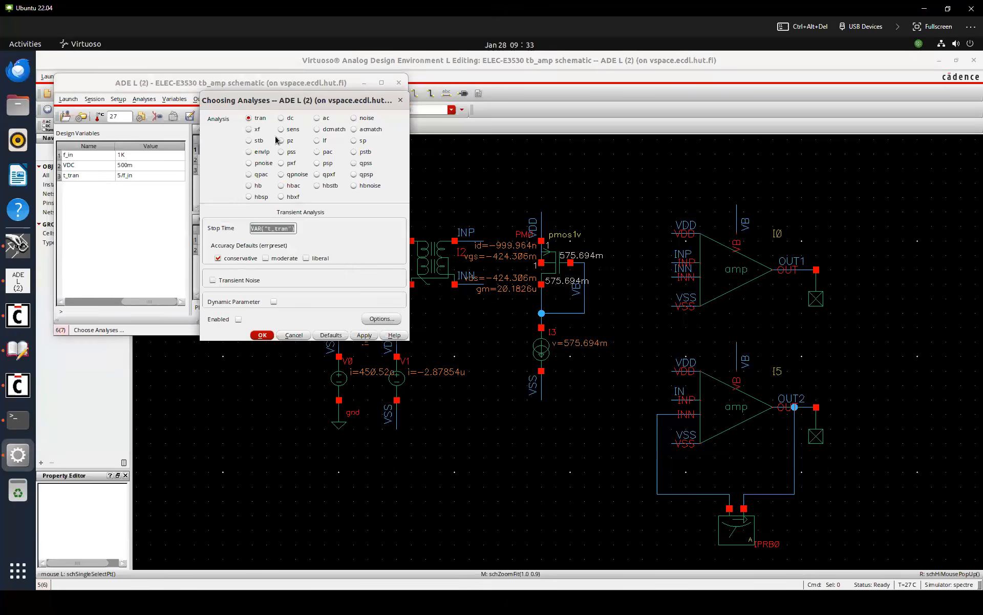
{"action": "type", "text": "1"}
{"action": "key", "text": "Tab"}
{"action": "type", "text": "1G"}
{"action": "left_click", "coordinate": [388, 426]}
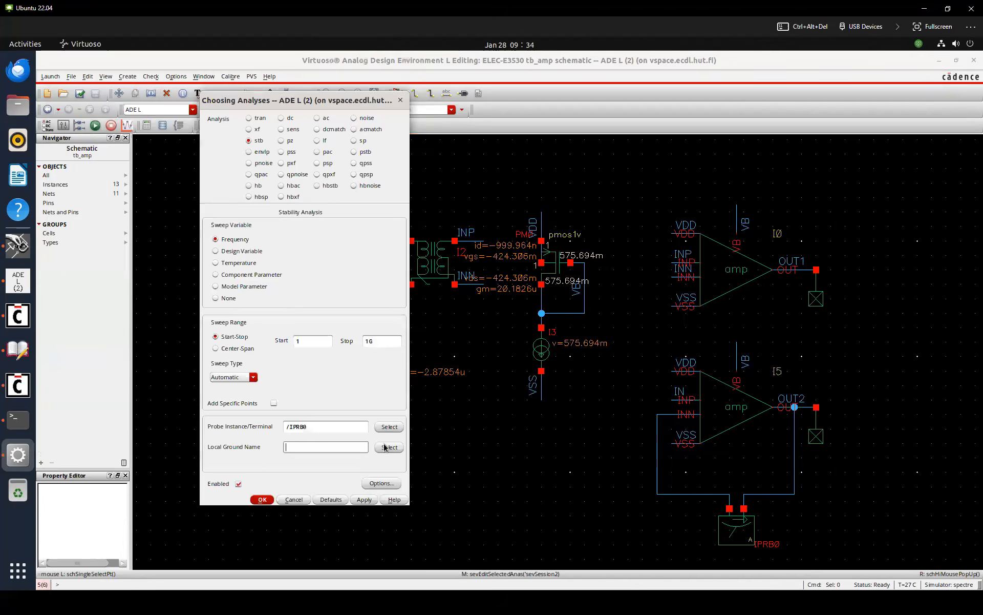
{"action": "left_click", "coordinate": [387, 447]}
{"action": "left_click", "coordinate": [535, 388]}
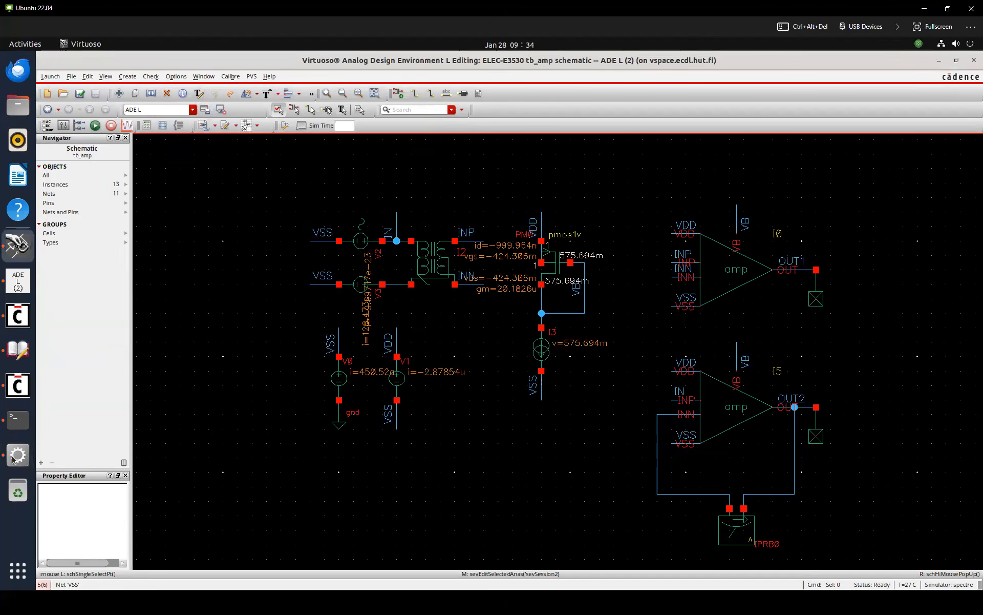
{"action": "left_click", "coordinate": [262, 500]}
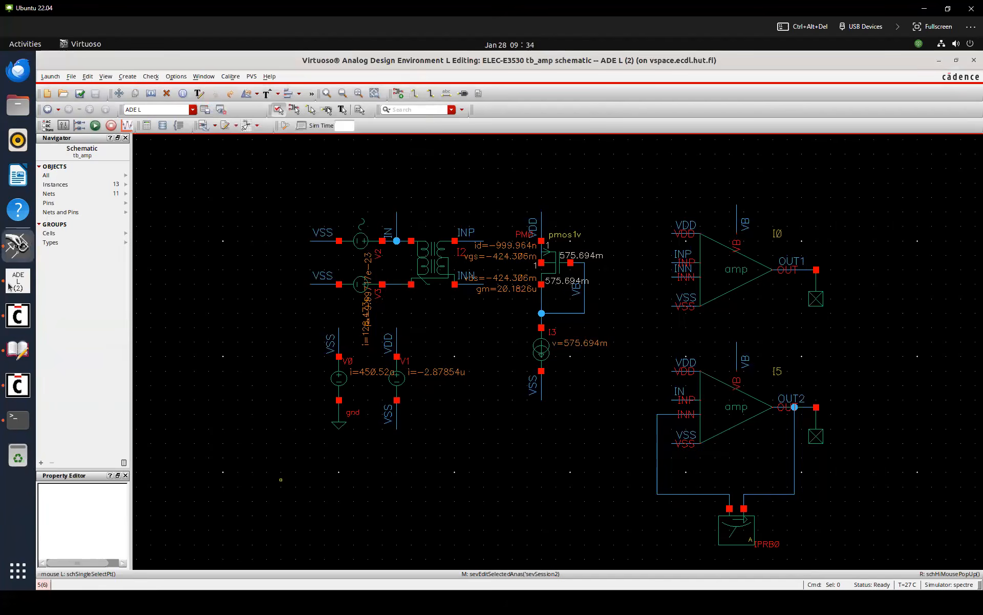
Run the simulation and plot the stb loop gain's magnitude and phase, with the magnitude in dB20
{"action": "left_click", "coordinate": [243, 383]}
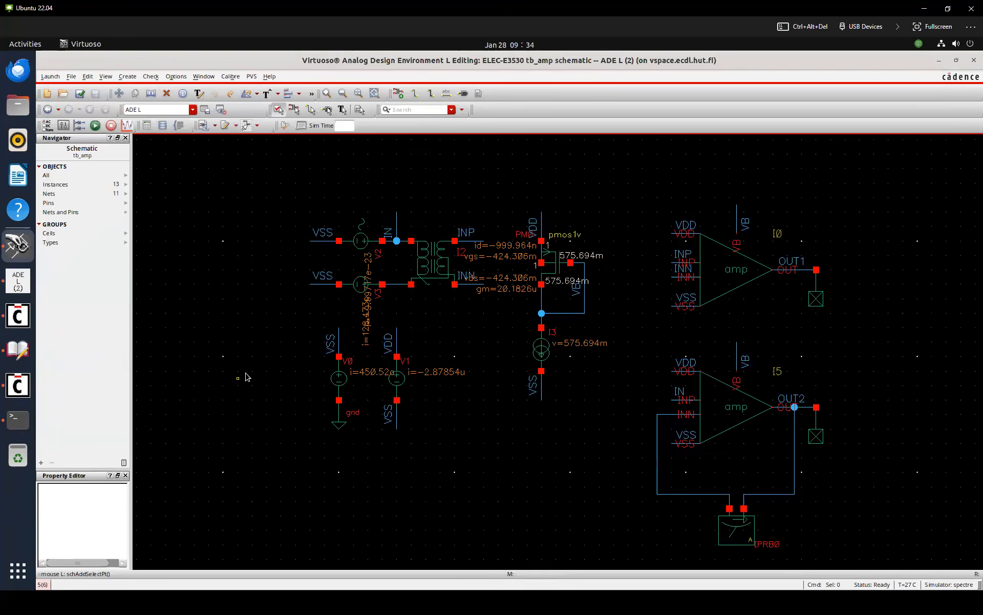
{"action": "key", "text": "shift+x"}
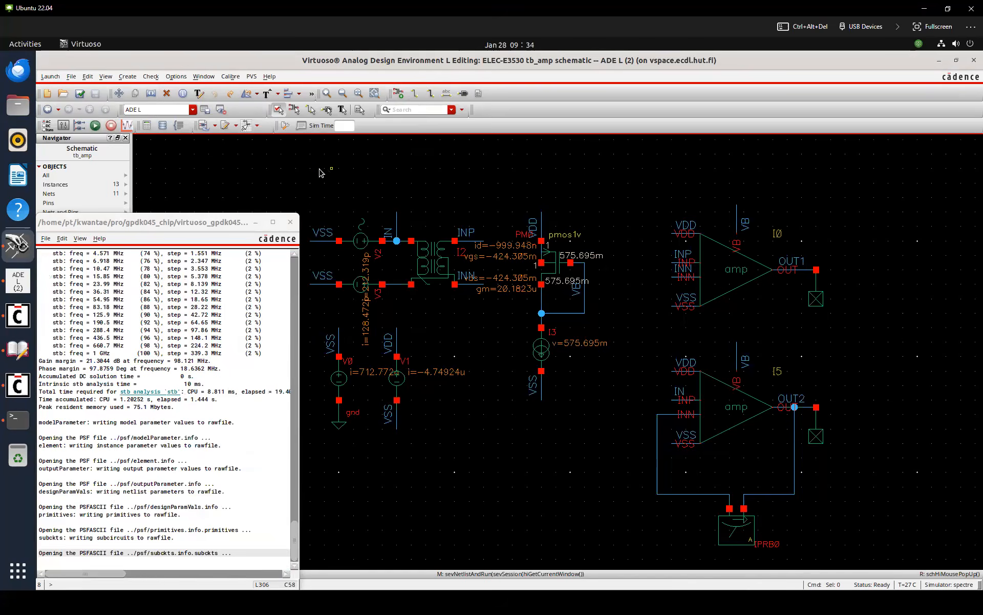
{"action": "key", "text": "shift+d"}
{"action": "left_click", "coordinate": [76, 111]}
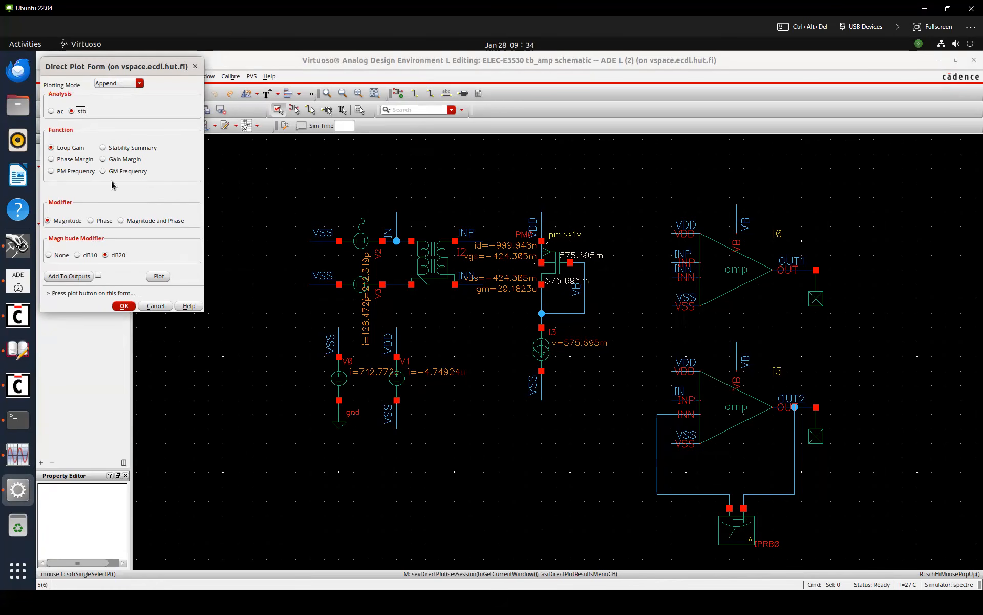
{"action": "left_click", "coordinate": [152, 220]}
{"action": "left_click", "coordinate": [159, 277]}
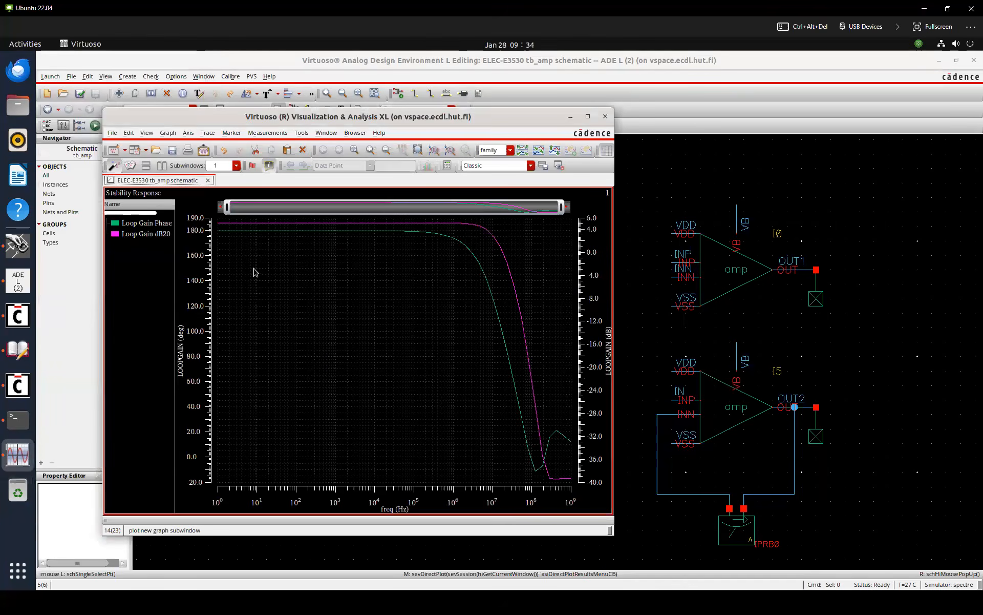
Split the loop gain magnitude and phase into separate strips, read the low-frequency loop gain, and close the plot window
{"action": "left_click_drag", "start_coordinate": [153, 236], "coordinate": [151, 215]}
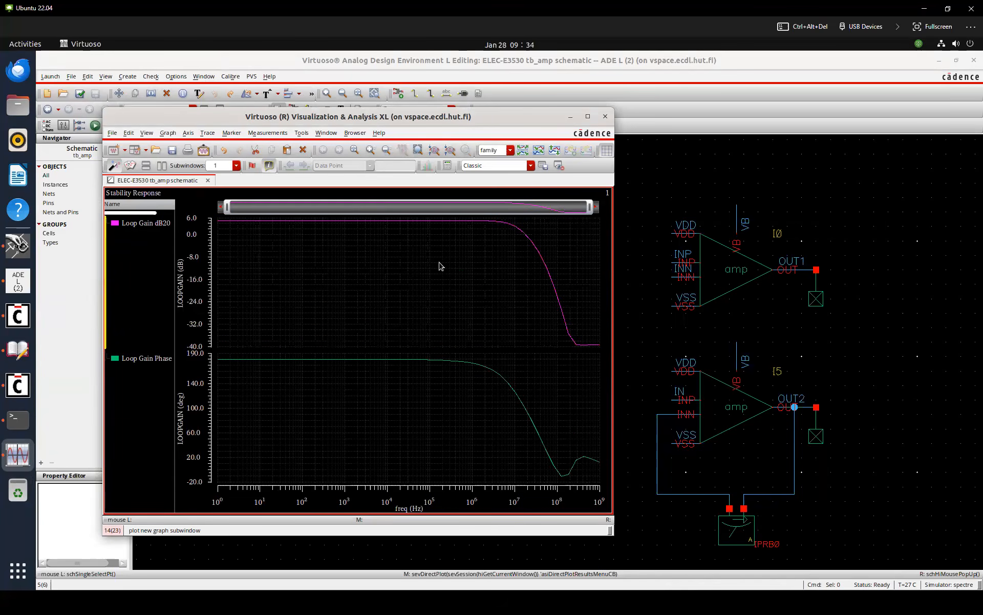
{"action": "mouse_move", "coordinate": [361, 226]}
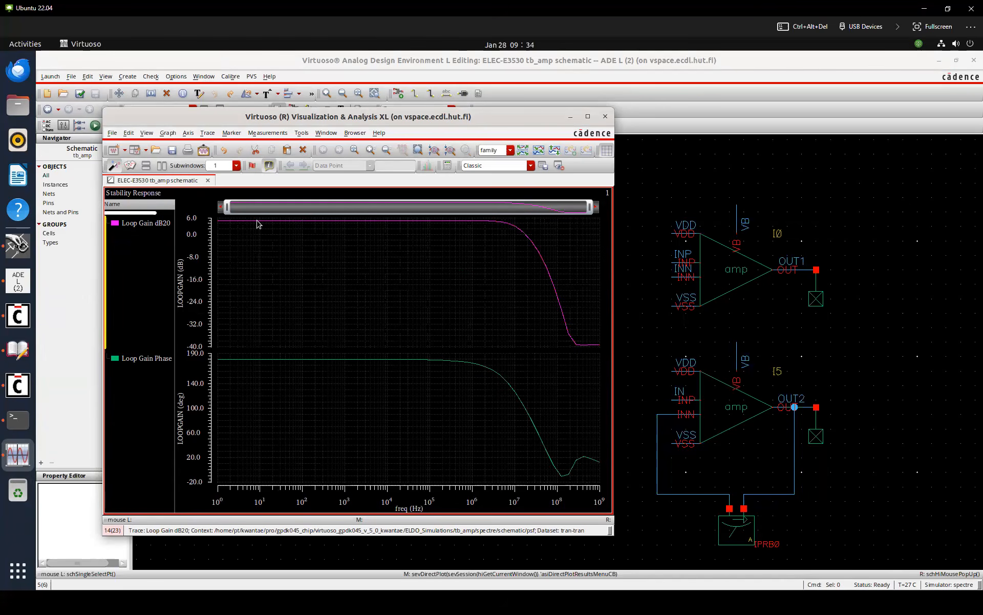
{"action": "mouse_move", "coordinate": [258, 224]}
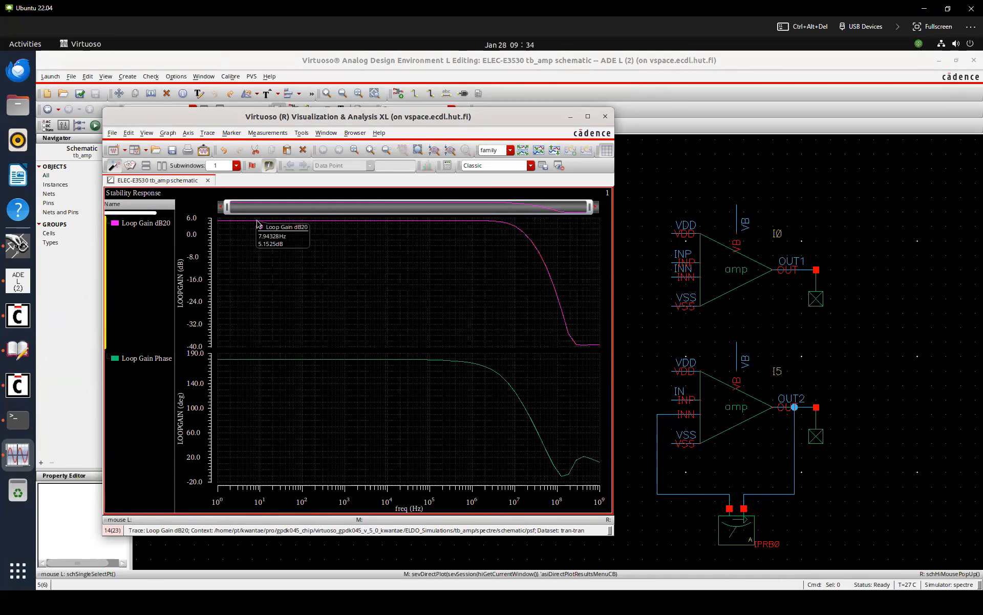
{"action": "left_click", "coordinate": [606, 116]}
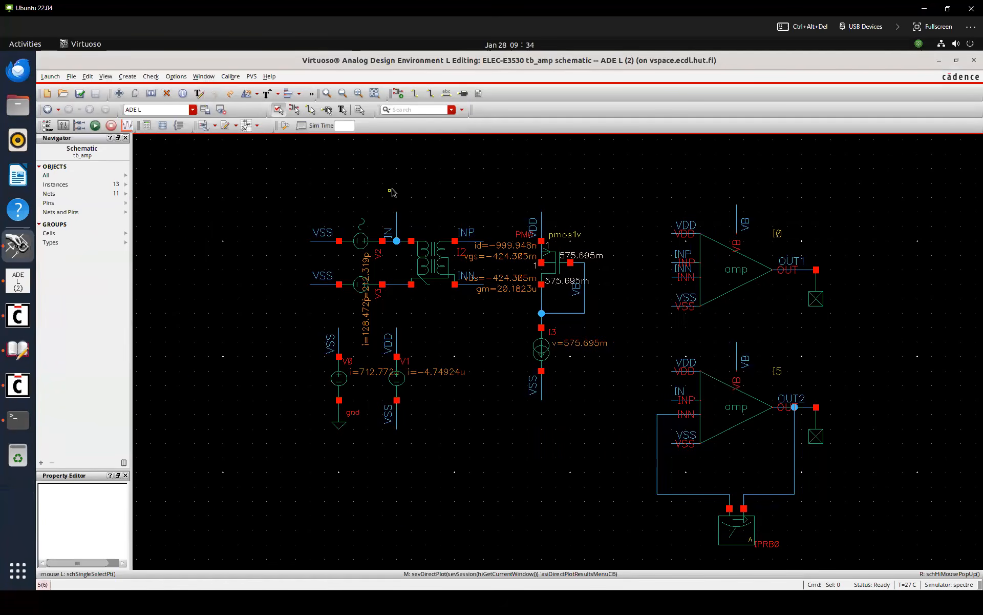
Descend into the lower amp I5 to inspect its transistors' annotated operating points, and return to the tb_amp schematic
{"action": "key", "text": "e"}
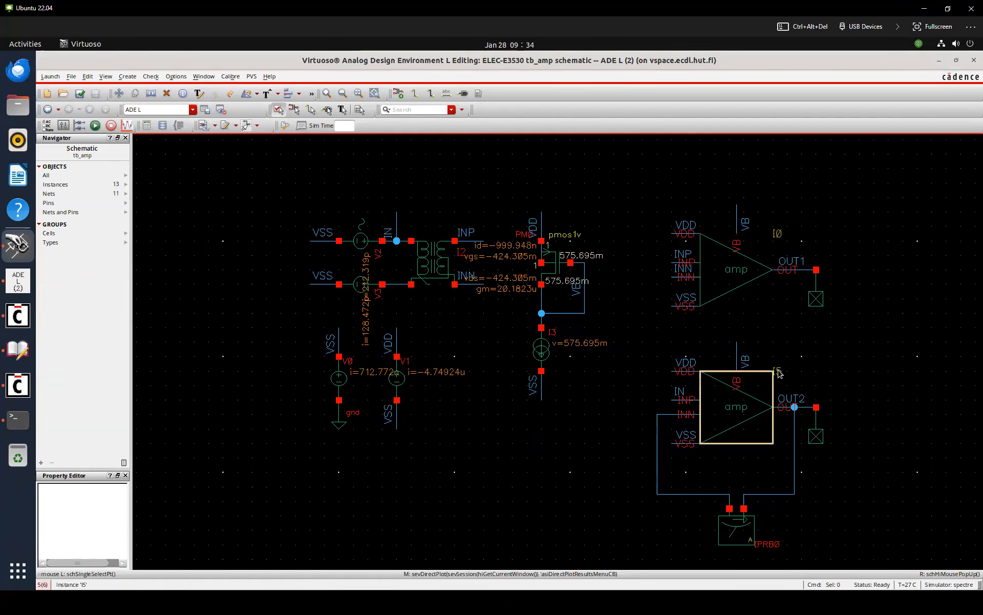
{"action": "key", "text": "Return"}
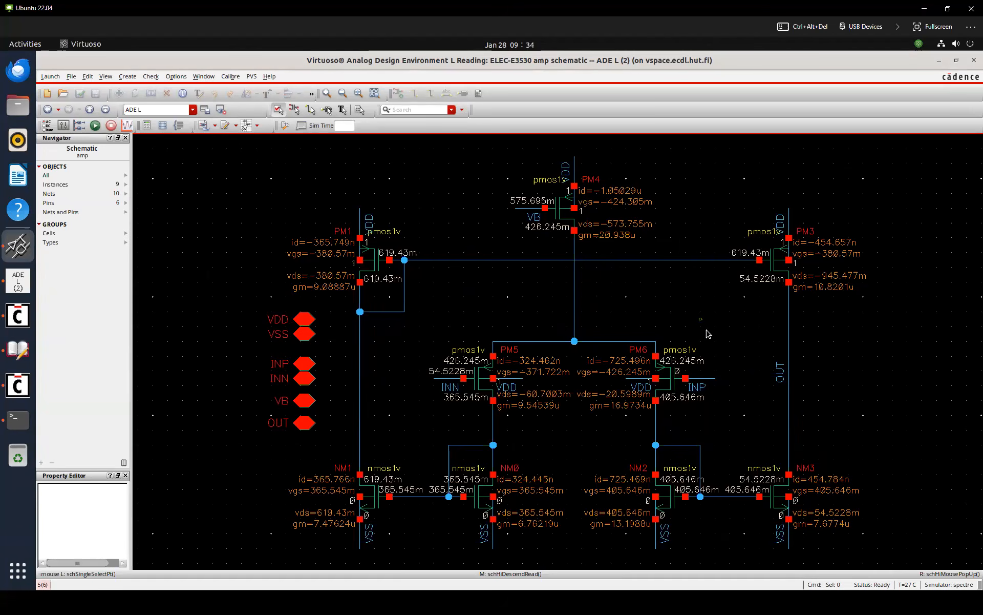
{"action": "key", "text": "ctrl"}
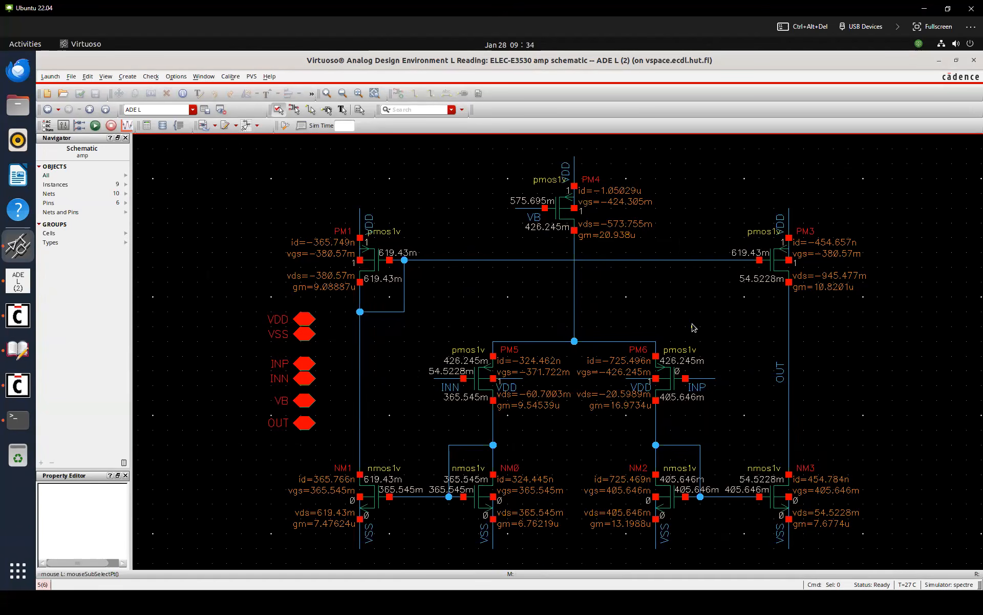
{"action": "key", "text": "ctrl+e"}
Move the IN stub off the wire between source V2 and the balun, and rewire V2 to the balun
{"action": "left_click_drag", "start_coordinate": [383, 197], "coordinate": [404, 241]}
{"action": "key", "text": "shift+m"}
{"action": "left_click", "coordinate": [403, 227]}
{"action": "left_click", "coordinate": [445, 163]}
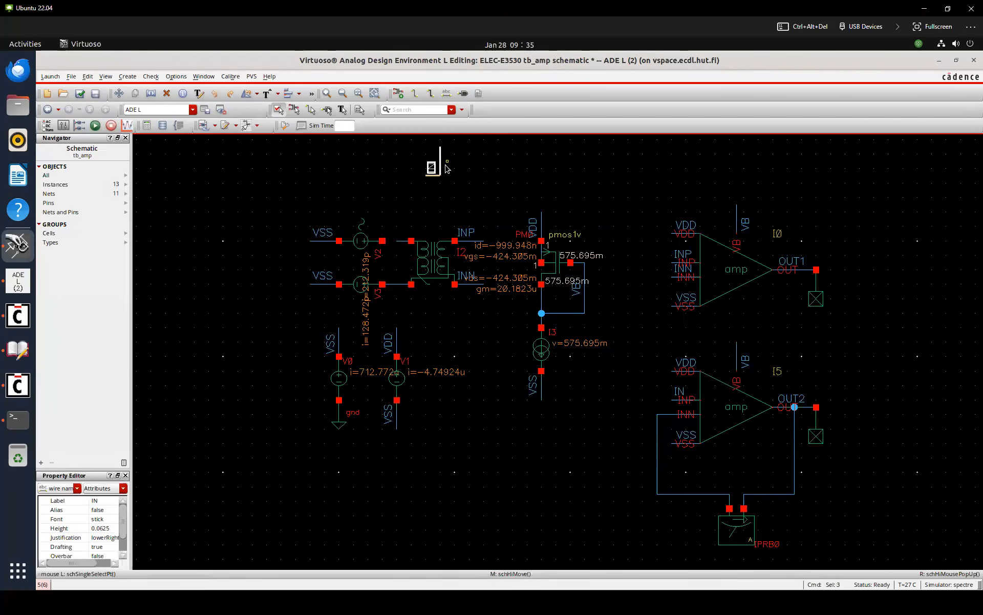
{"action": "key", "text": "Up"}
{"action": "left_click", "coordinate": [426, 184]}
{"action": "key", "text": "w"}
{"action": "left_click", "coordinate": [382, 350]}
{"action": "left_click", "coordinate": [397, 350]}
{"action": "key", "text": "Escape"}
Copy DC source V3 into the space above the balun
{"action": "left_click", "coordinate": [360, 389]}
{"action": "key", "text": "c"}
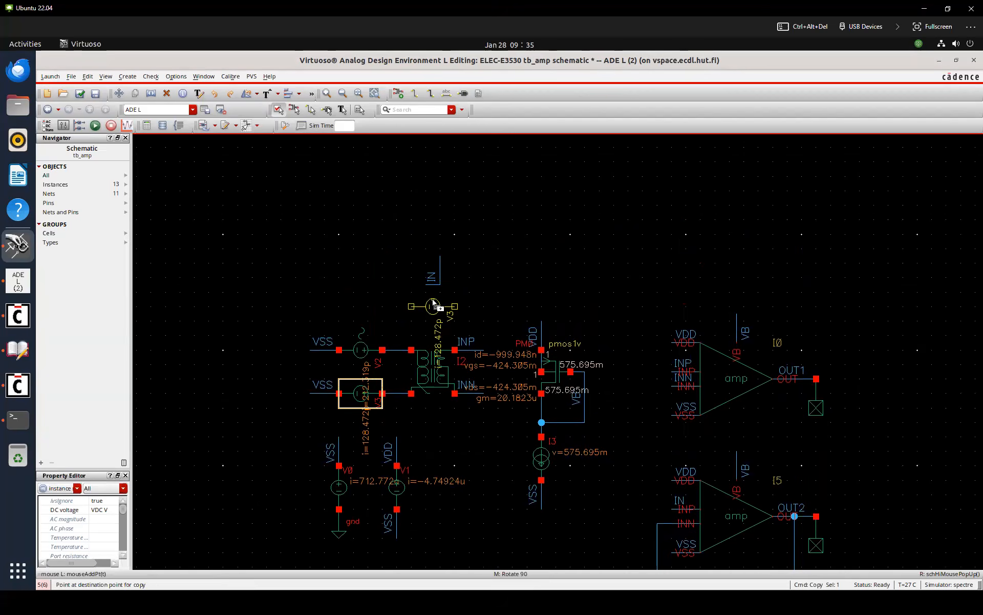
{"action": "left_click", "coordinate": [433, 290]}
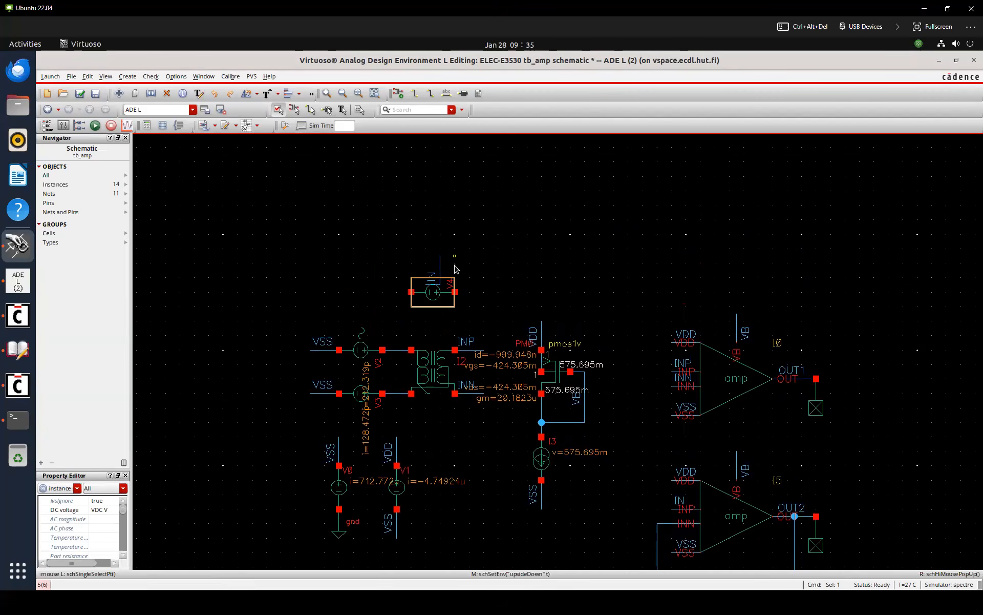
Move the IN stub away from the copied source and shift the source slightly closer to the balun
{"action": "left_click_drag", "start_coordinate": [437, 295], "coordinate": [394, 193]}
{"action": "left_click", "coordinate": [394, 209]}
{"action": "left_click_drag", "start_coordinate": [476, 227], "coordinate": [402, 300]}
{"action": "left_click_drag", "start_coordinate": [443, 278], "coordinate": [306, 257]}
{"action": "left_click", "coordinate": [388, 197]}
{"action": "left_click_drag", "start_coordinate": [391, 197], "coordinate": [441, 317]}
{"action": "left_click", "coordinate": [440, 321]}
{"action": "left_click", "coordinate": [453, 339]}
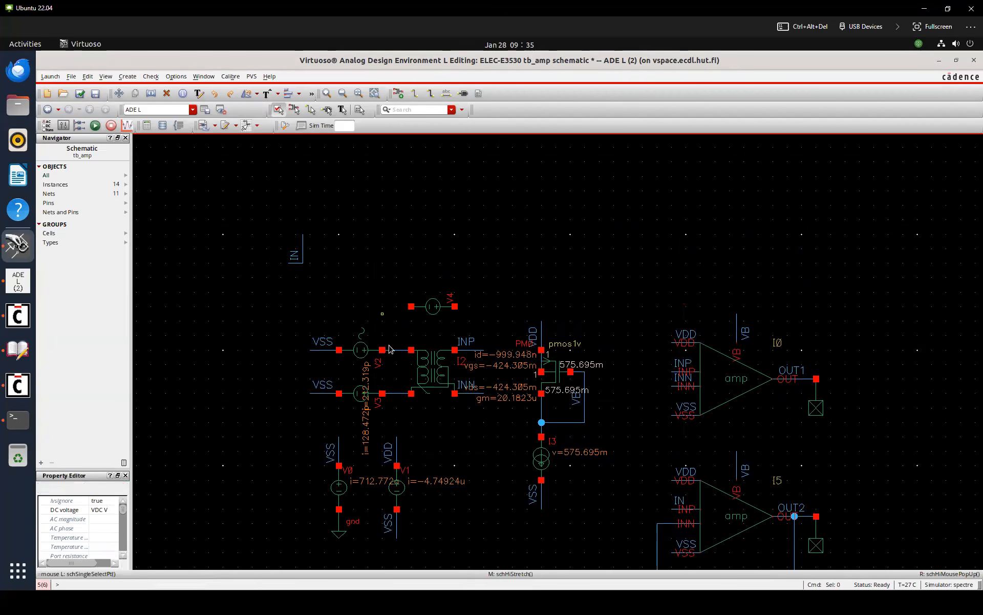
Wire the near terminal of the copied source to the wire between V2 and the balun
{"action": "key", "text": "w"}
{"action": "left_click", "coordinate": [397, 350]}
{"action": "left_click", "coordinate": [411, 306]}
{"action": "key", "text": "Escape"}
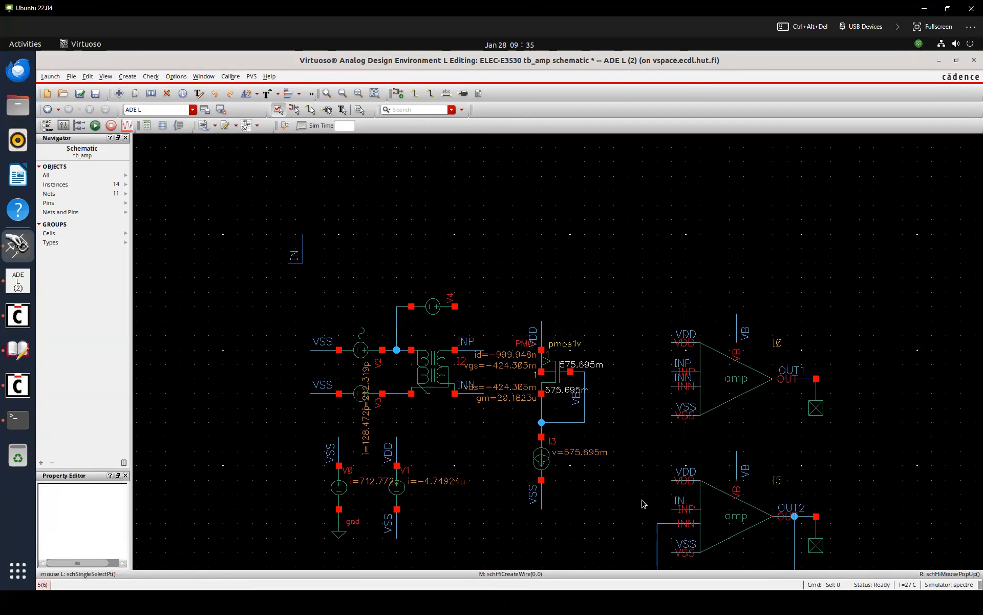
Replace the loose IN stub with a copy of the lower amp's IN stub on source V4's free terminal, and check and save
{"action": "key", "text": "c"}
{"action": "left_click", "coordinate": [675, 512]}
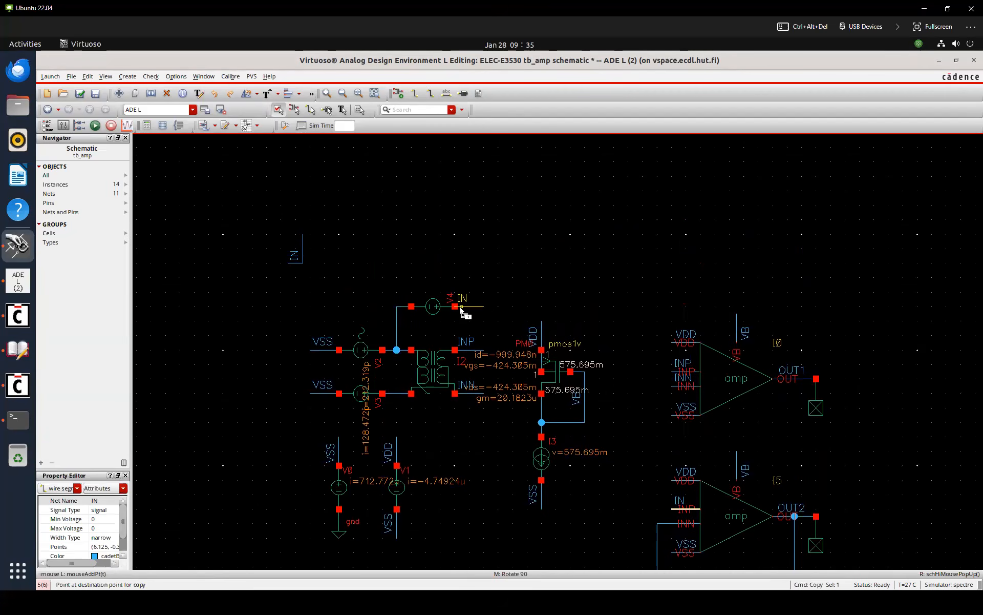
{"action": "left_click", "coordinate": [484, 308]}
{"action": "key", "text": "Escape"}
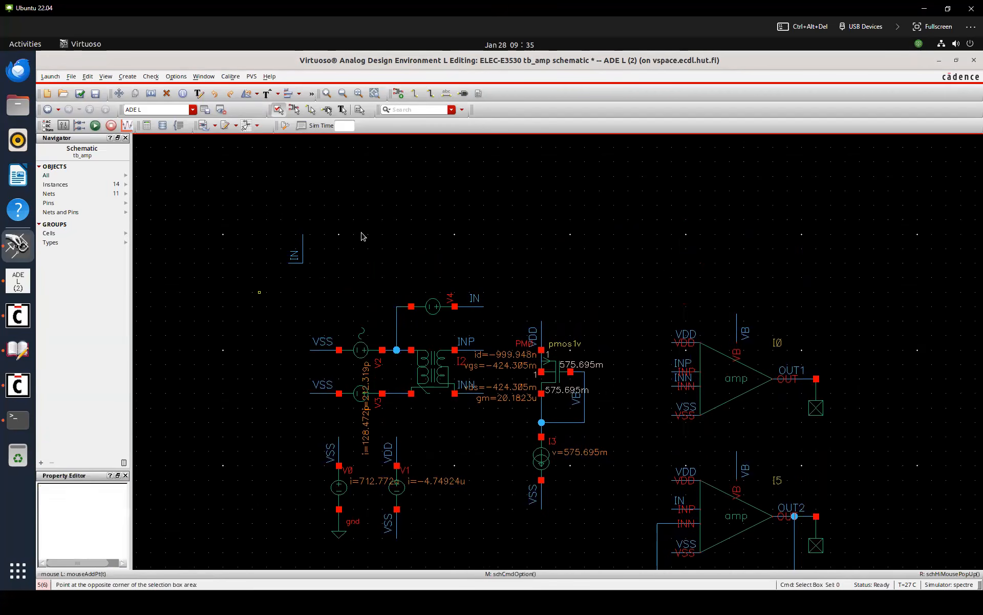
{"action": "key", "text": "f"}
{"action": "key", "text": "shift+x"}
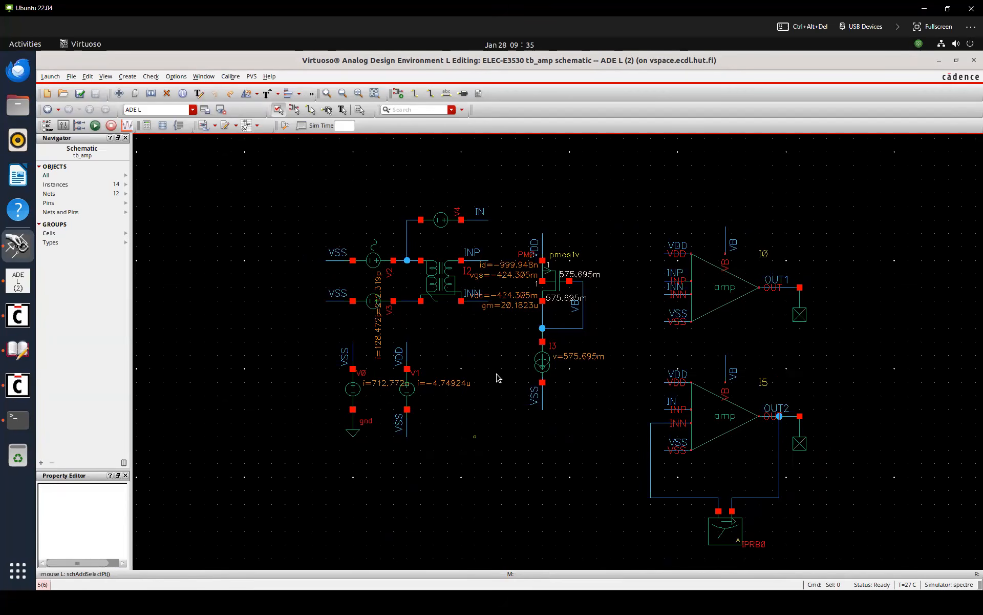
Rerun the simulation and add the stb loop gain's phase and dB20 magnitude to the simulation outputs
{"action": "key", "text": "shift+r"}
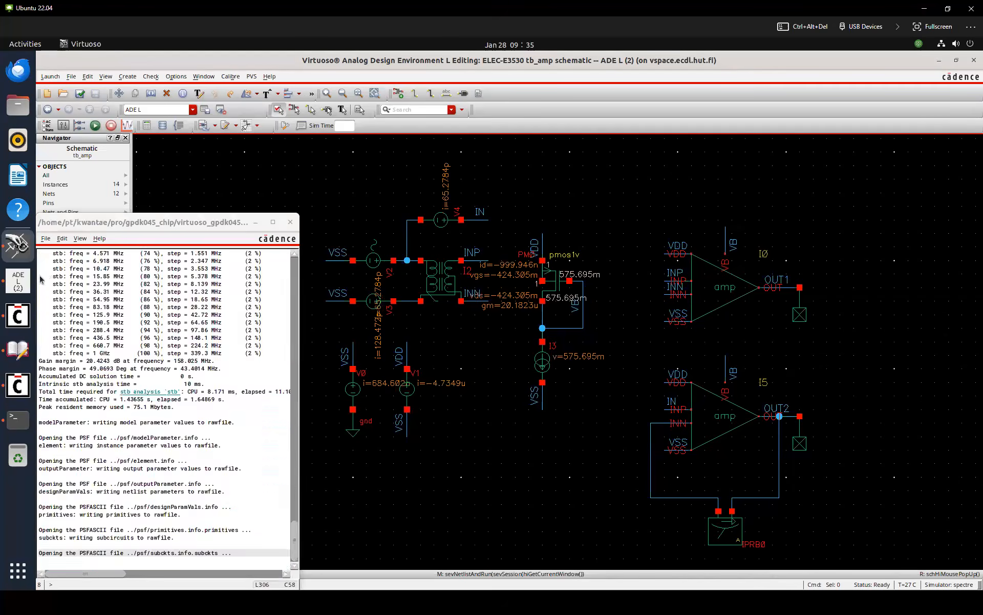
{"action": "left_click", "coordinate": [488, 146]}
{"action": "key", "text": "shift+d"}
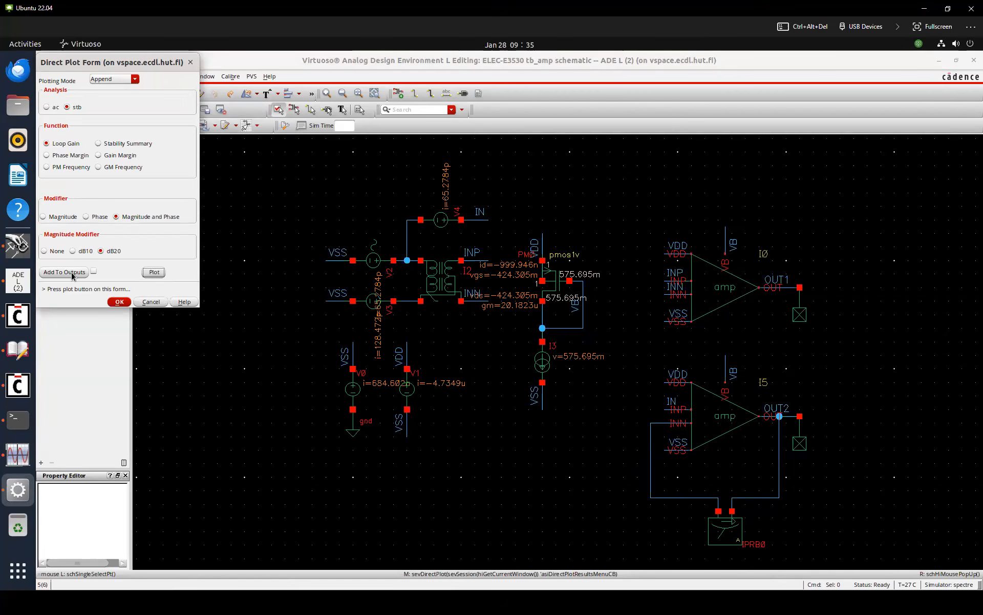
{"action": "left_click", "coordinate": [72, 275]}
{"action": "key", "text": "Escape"}
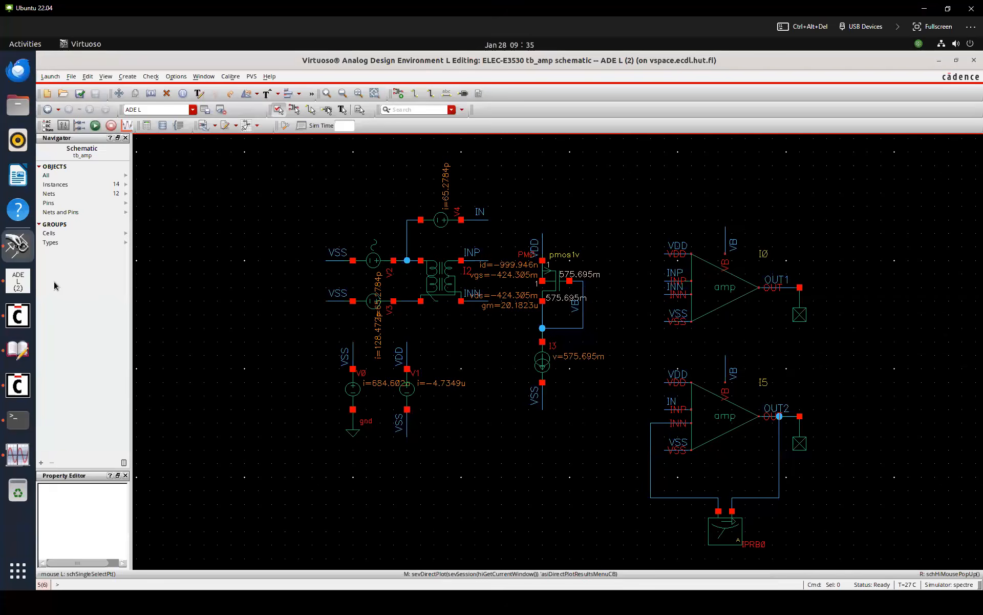
Rename the Loop Gain Phase output as Loop Phase
{"action": "left_click", "coordinate": [29, 285]}
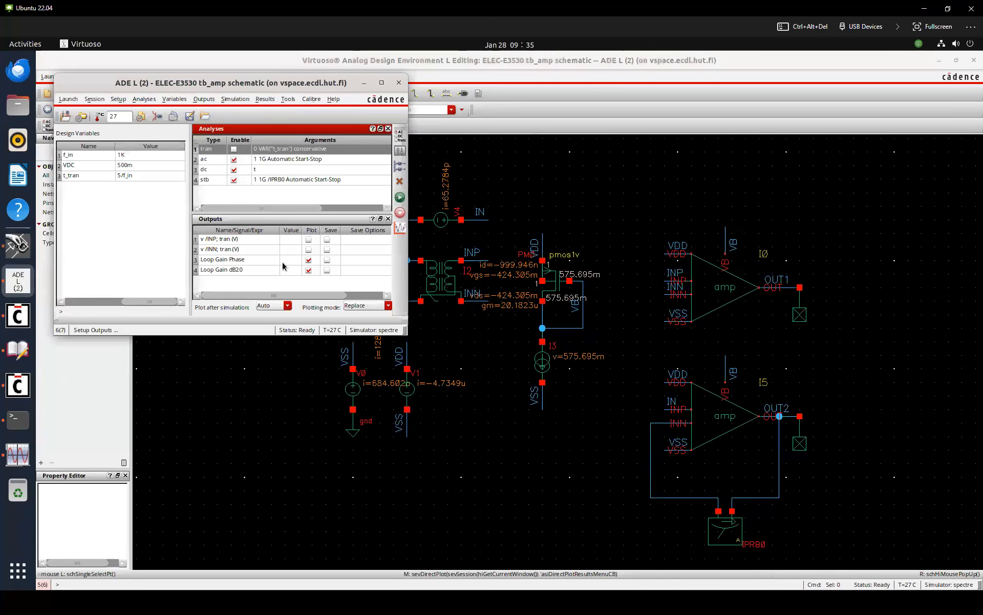
{"action": "double_click", "coordinate": [248, 260]}
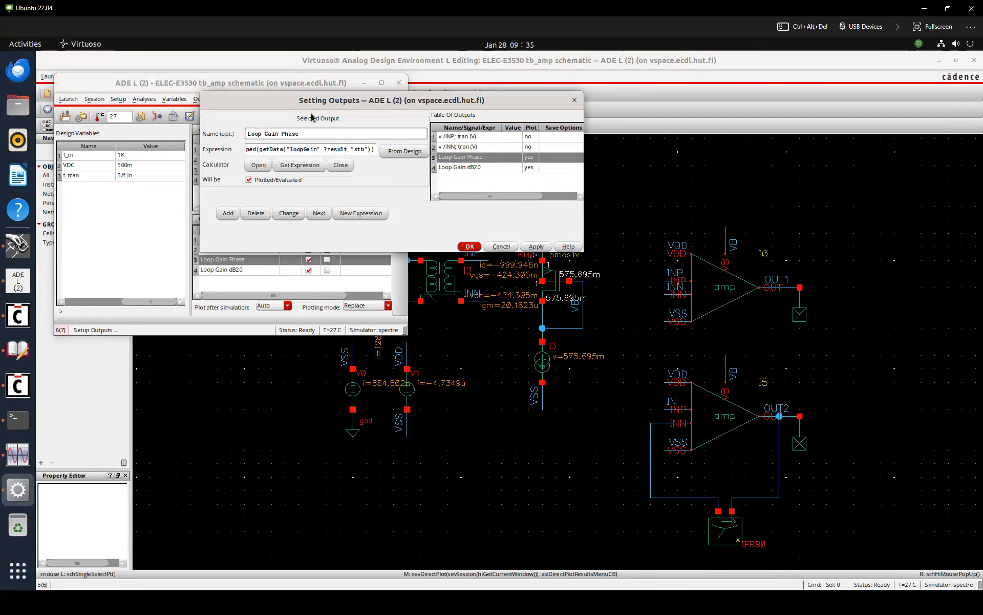
{"action": "key", "text": "Delete"}
{"action": "key", "text": "Delete"}
{"action": "key", "text": "Delete"}
{"action": "key", "text": "Delete"}
{"action": "key", "text": "Delete"}
{"action": "left_click", "coordinate": [289, 213]}
Rename the Loop Gain dB20 output as Loop Gain and accept the output settings
{"action": "left_click", "coordinate": [449, 167]}
{"action": "left_click", "coordinate": [280, 135]}
{"action": "key", "text": "Delete"}
{"action": "key", "text": "Delete"}
{"action": "key", "text": "Delete"}
{"action": "key", "text": "Delete"}
{"action": "key", "text": "Delete"}
{"action": "left_click", "coordinate": [289, 213]}
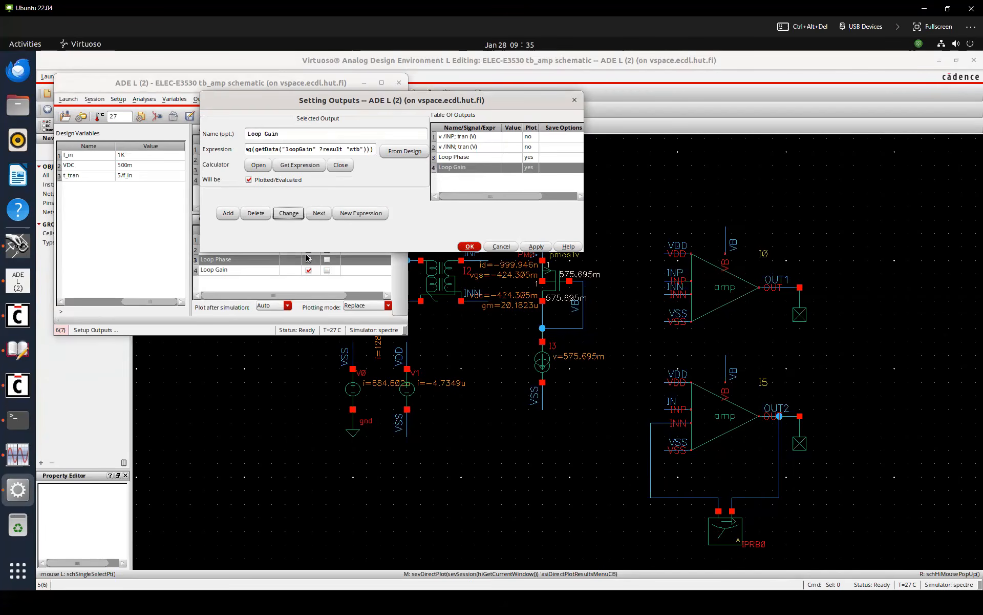
{"action": "key", "text": "Return"}
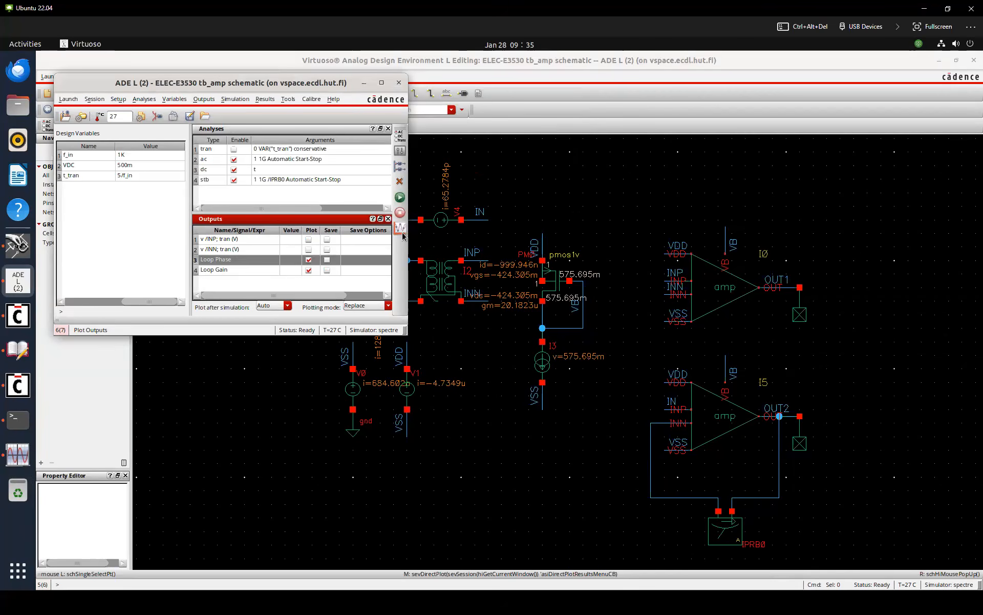
Plot the Loop Phase and Loop Gain outputs, and append the ac voltage of net OUT1 in dB20
{"action": "left_click", "coordinate": [401, 234]}
{"action": "mouse_move", "coordinate": [431, 233]}
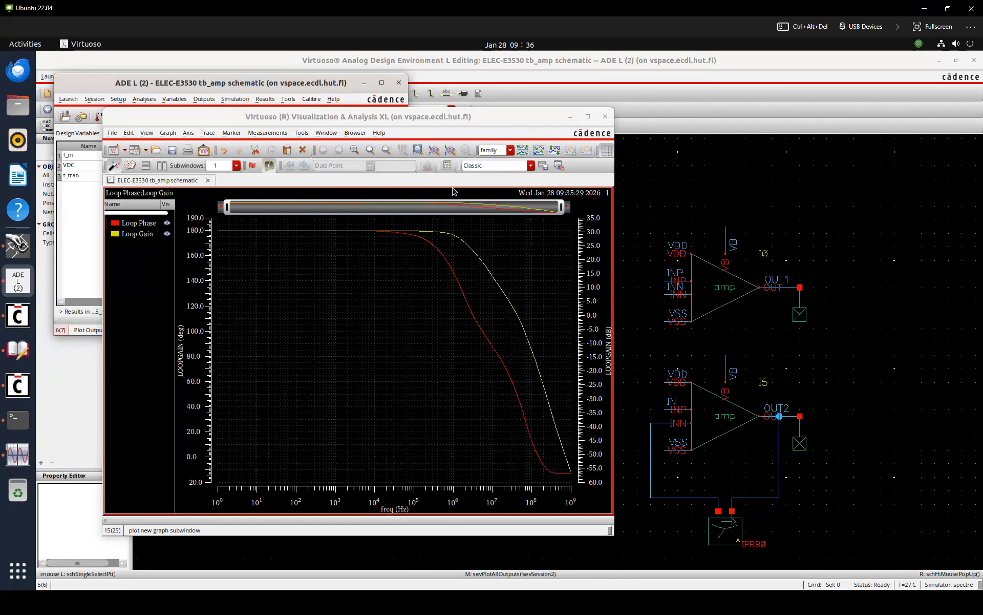
{"action": "left_click", "coordinate": [676, 189]}
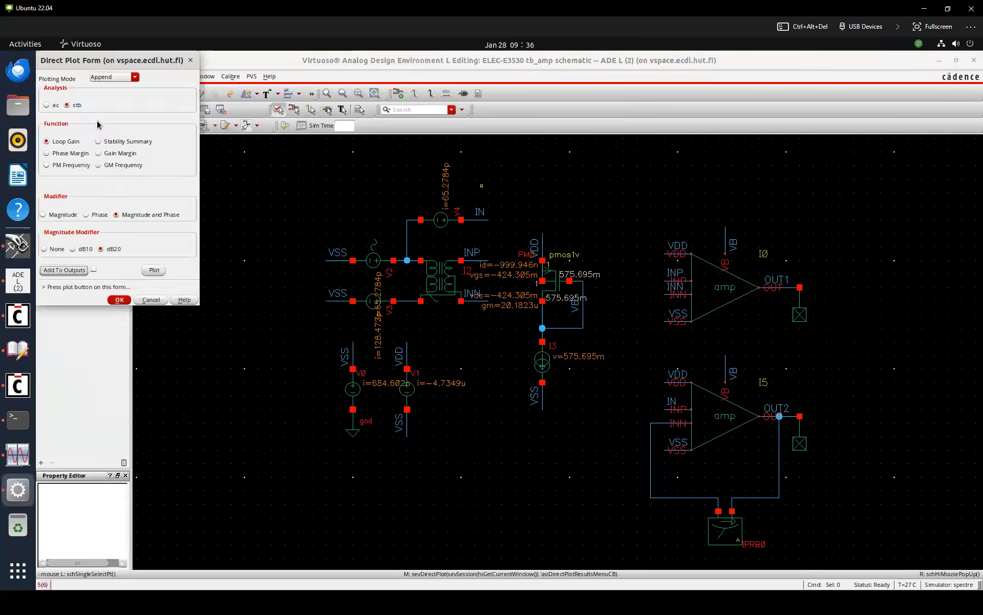
{"action": "left_click", "coordinate": [52, 106]}
{"action": "left_click", "coordinate": [55, 231]}
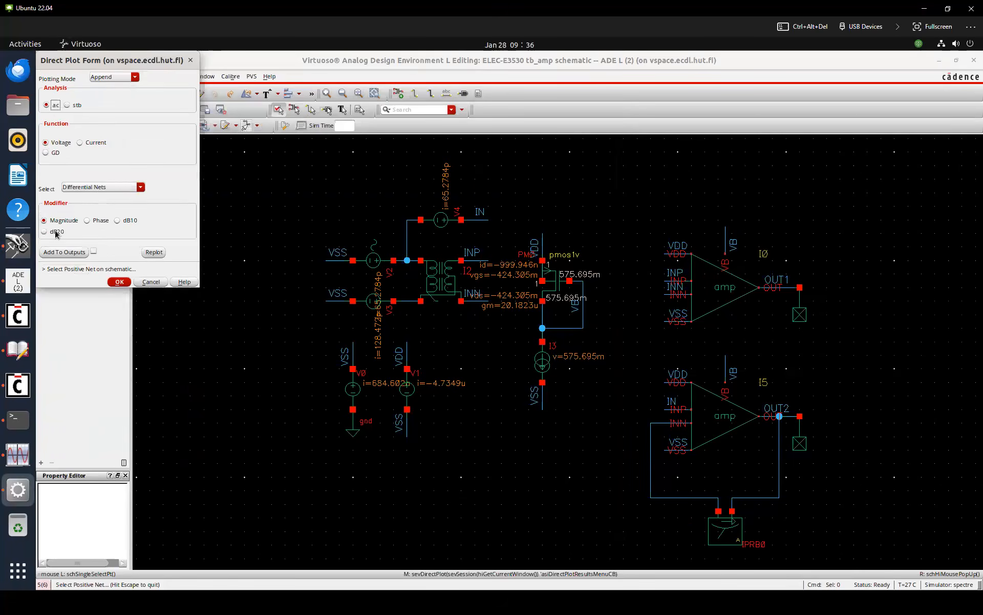
{"action": "left_click", "coordinate": [101, 192]}
{"action": "left_click", "coordinate": [105, 200]}
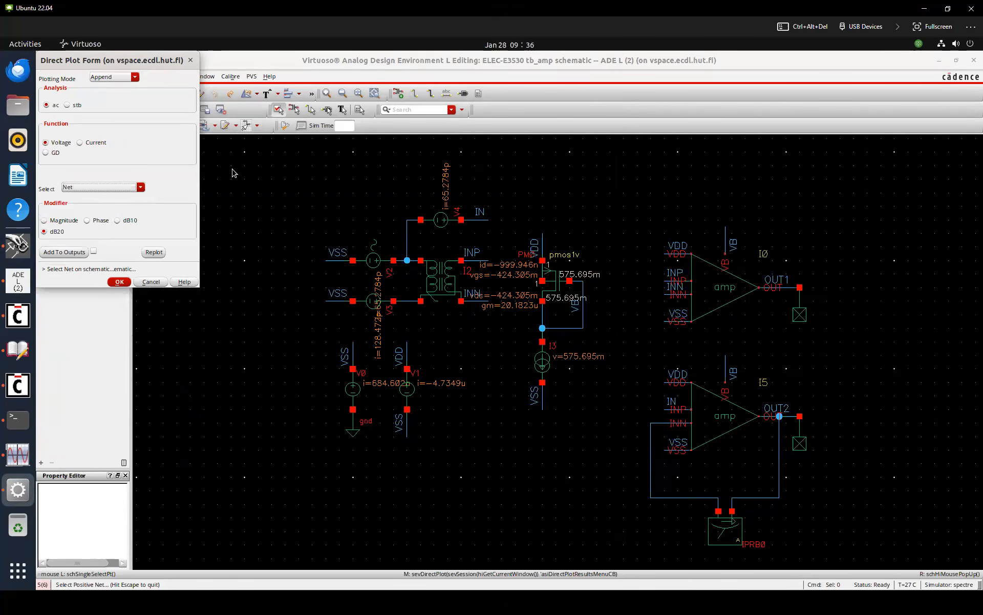
{"action": "left_click", "coordinate": [807, 265]}
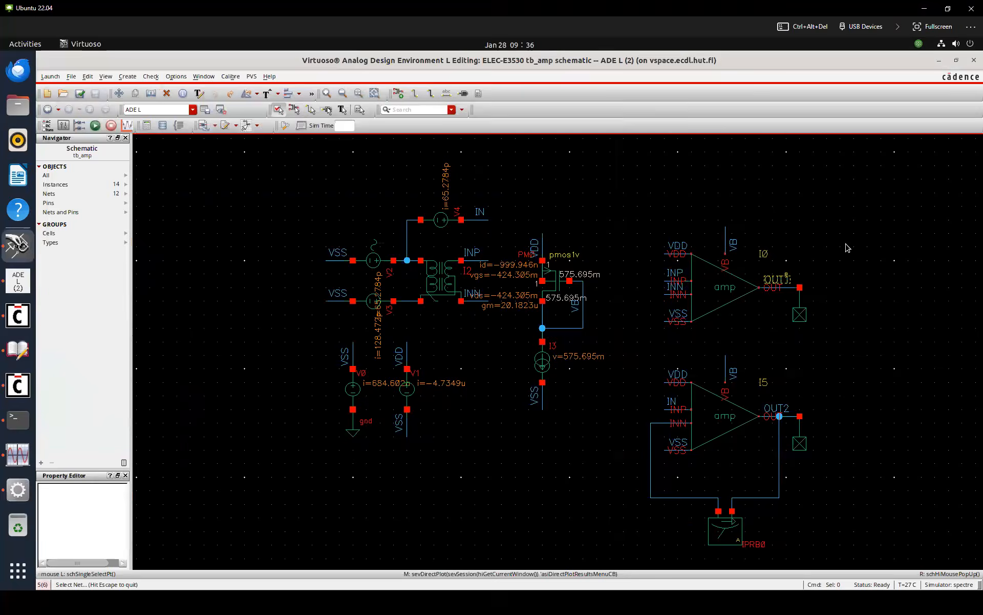
Separate the OUT1, Loop Phase and Loop Gain traces into individual strips
{"action": "left_click", "coordinate": [150, 246]}
{"action": "left_click_drag", "start_coordinate": [150, 247], "coordinate": [152, 486]}
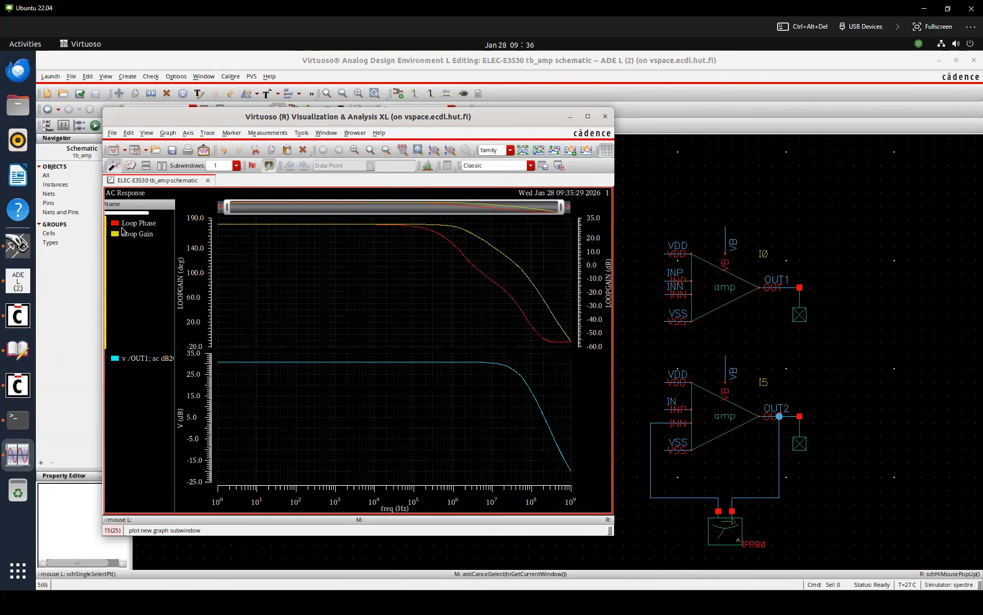
{"action": "left_click", "coordinate": [138, 223]}
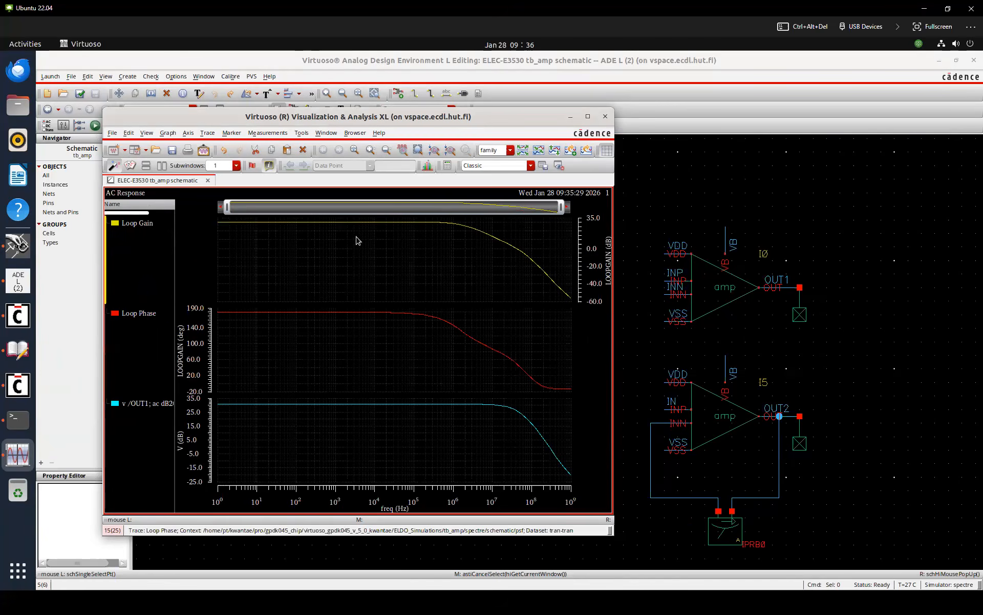
Set the frequency axis to manual scale mode with a minimum of 10k
{"action": "double_click", "coordinate": [362, 496]}
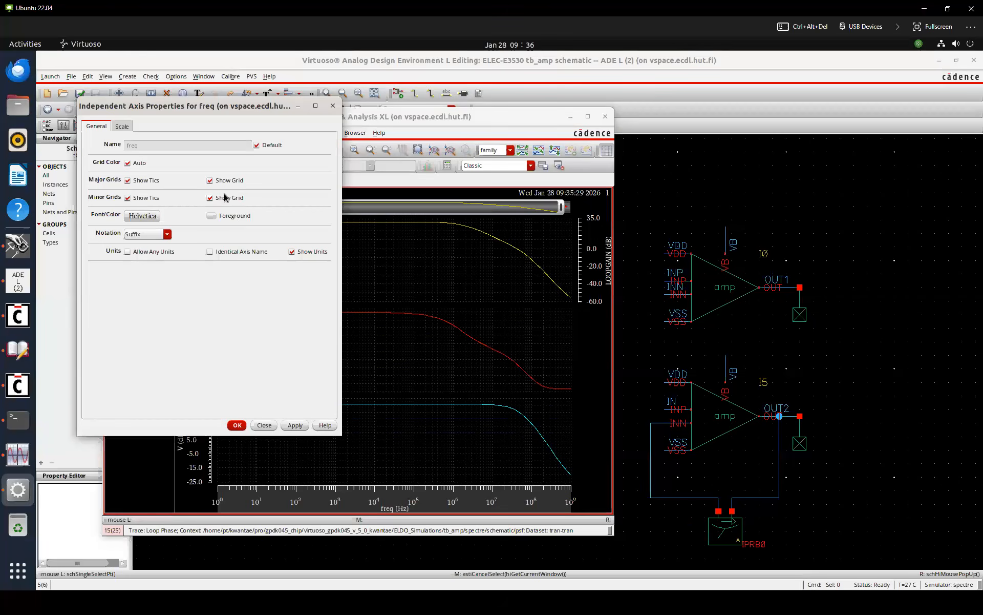
{"action": "left_click", "coordinate": [122, 125]}
{"action": "left_click", "coordinate": [144, 146]}
{"action": "left_click", "coordinate": [141, 164]}
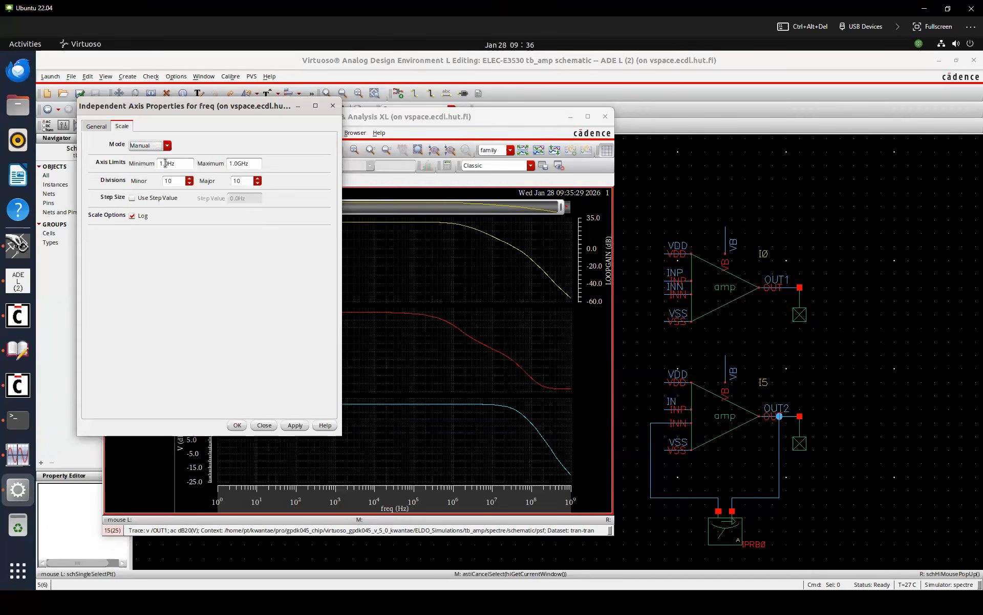
{"action": "type", "text": "k"}
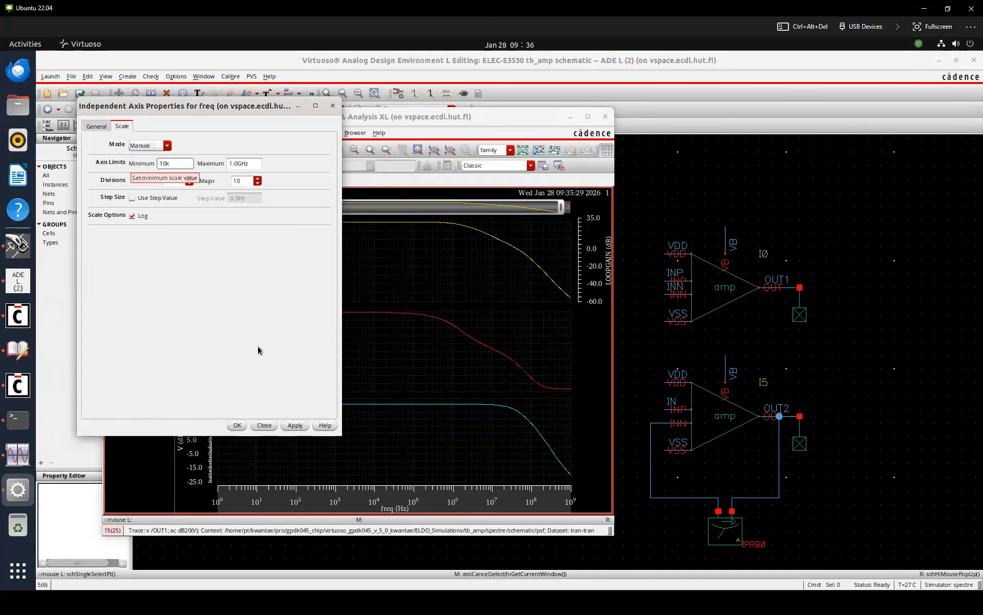
{"action": "left_click", "coordinate": [234, 425]}
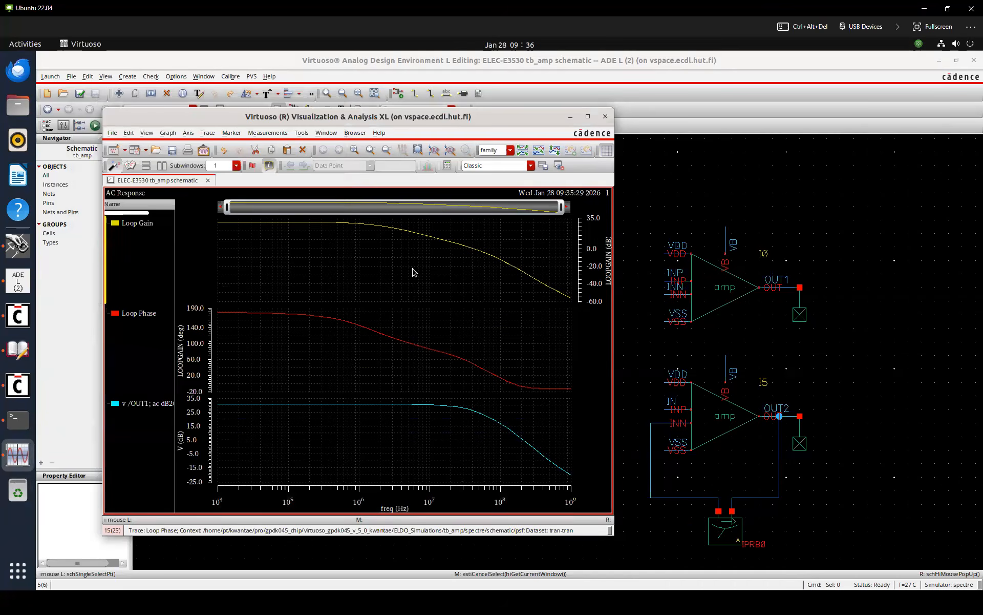
Move the Loop Gain axis to the left side of its strip and place a horizontal marker at about 0.5 dB
{"action": "left_click_drag", "start_coordinate": [596, 244], "coordinate": [226, 256]}
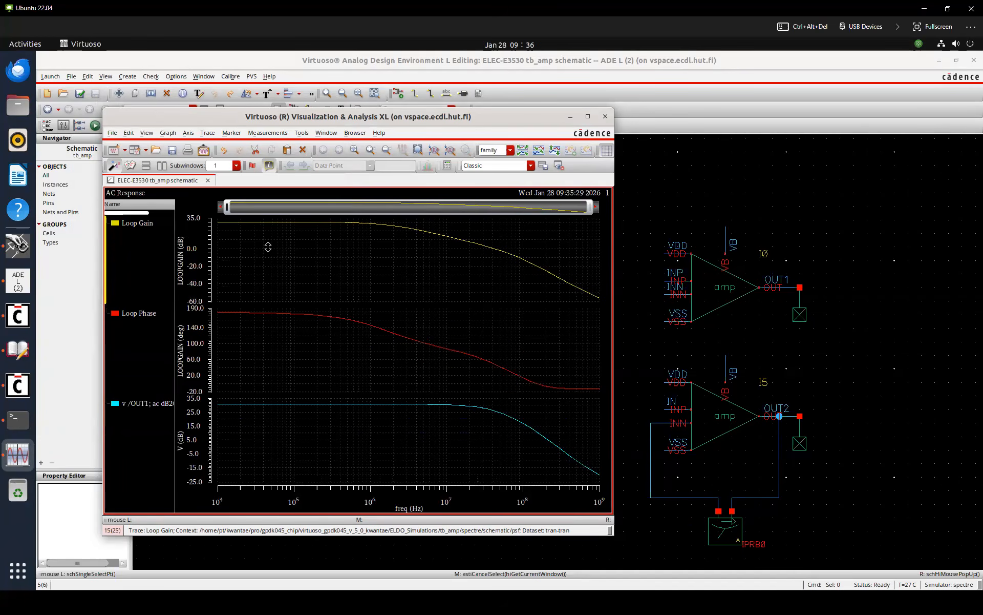
{"action": "key", "text": "h"}
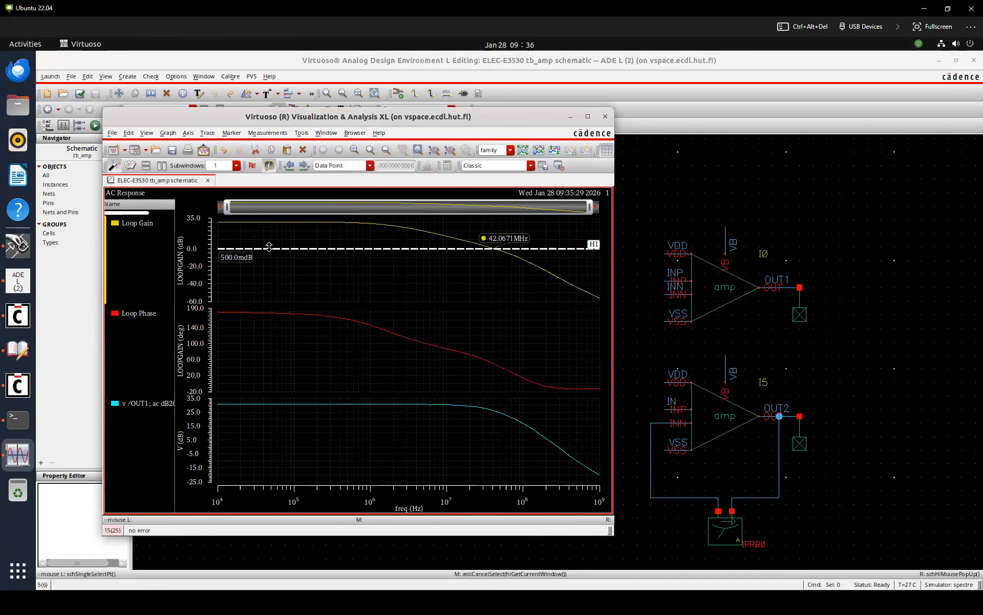
Move the horizontal marker to 0 dB and place a vertical marker at the Loop Gain crossover, about 44.6 MHz
{"action": "left_click_drag", "start_coordinate": [269, 247], "coordinate": [270, 251]}
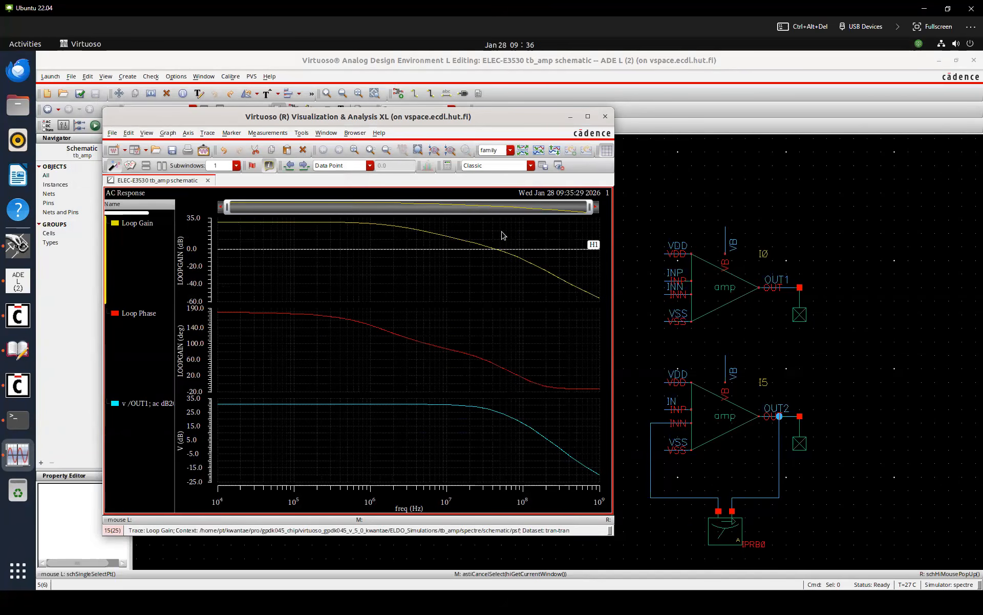
{"action": "key", "text": "v"}
{"action": "left_click_drag", "start_coordinate": [513, 240], "coordinate": [513, 242]}
{"action": "mouse_move", "coordinate": [357, 411]}
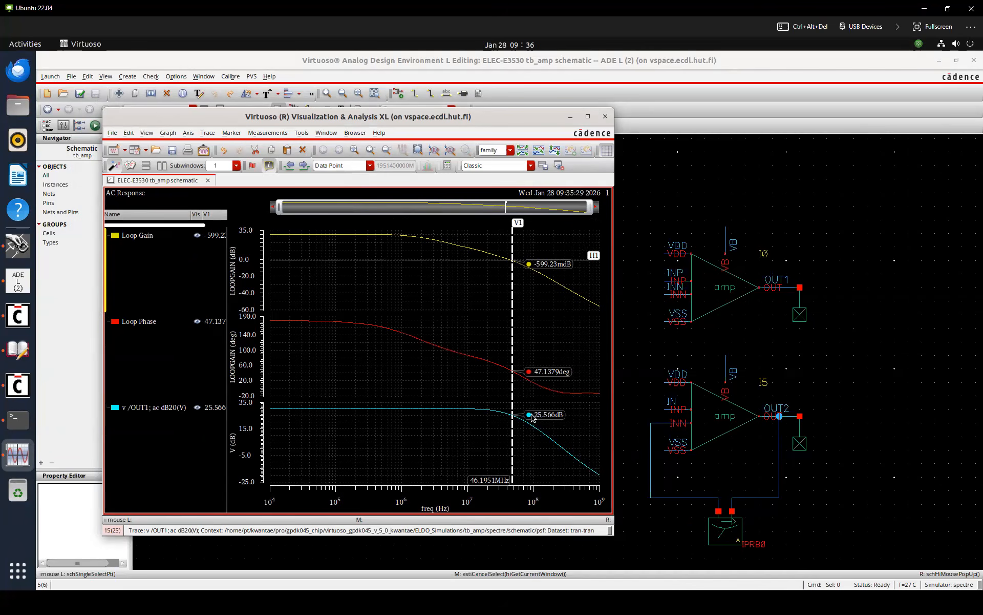
{"action": "left_click_drag", "start_coordinate": [514, 393], "coordinate": [512, 393]}
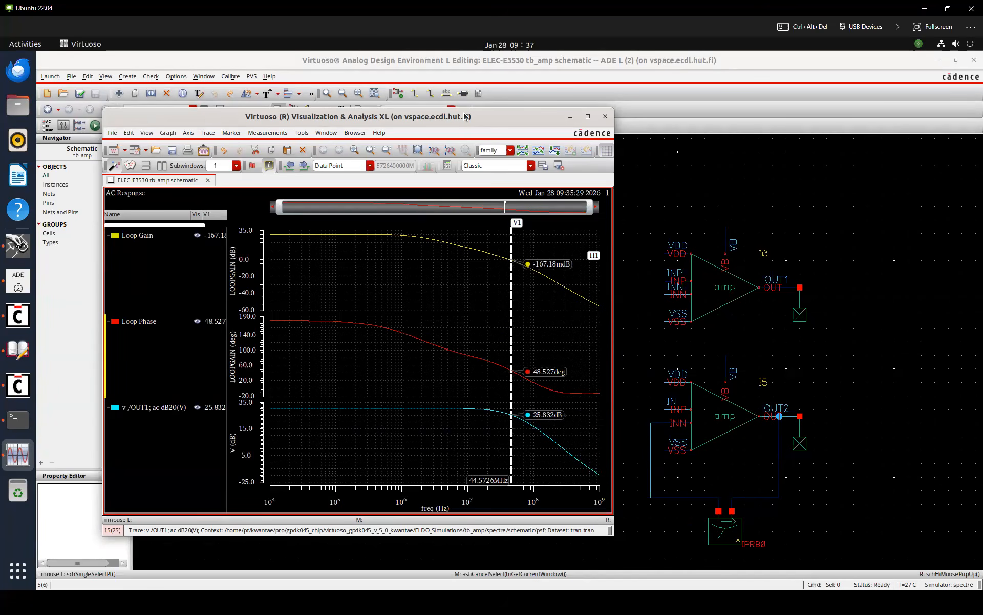
{"action": "mouse_move", "coordinate": [707, 438]}
{"action": "left_mouse_down"}
{"action": "mouse_move", "coordinate": [753, 441]}
{"action": "mouse_move", "coordinate": [708, 466]}
{"action": "left_mouse_up"}
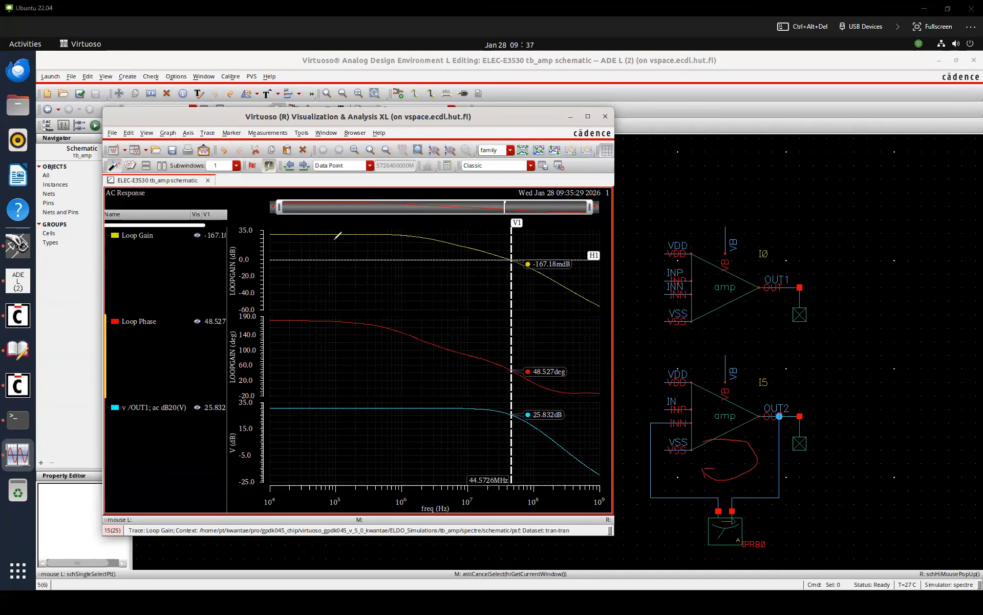
{"action": "left_click_drag", "start_coordinate": [334, 241], "coordinate": [348, 245]}
{"action": "mouse_move", "coordinate": [341, 234]}
{"action": "left_mouse_down"}
{"action": "mouse_move", "coordinate": [341, 258]}
{"action": "mouse_move", "coordinate": [346, 251]}
{"action": "left_mouse_up"}
{"action": "mouse_move", "coordinate": [505, 218]}
{"action": "left_mouse_down"}
{"action": "mouse_move", "coordinate": [507, 262]}
{"action": "mouse_move", "coordinate": [501, 236]}
{"action": "left_mouse_up"}
{"action": "left_click_drag", "start_coordinate": [509, 231], "coordinate": [261, 228]}
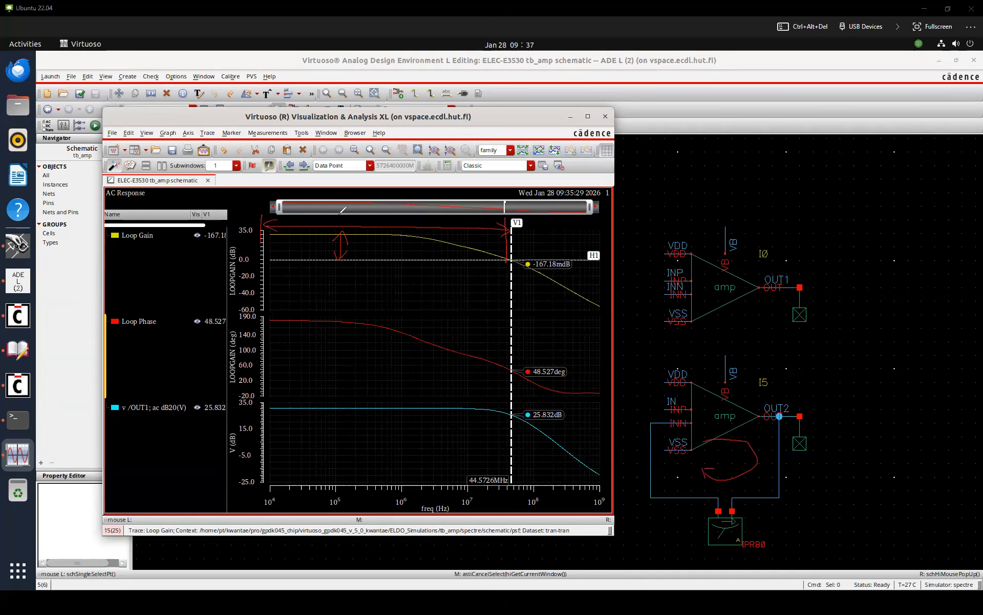
{"action": "left_click_drag", "start_coordinate": [506, 259], "coordinate": [513, 262]}
{"action": "left_click_drag", "start_coordinate": [504, 265], "coordinate": [483, 398]}
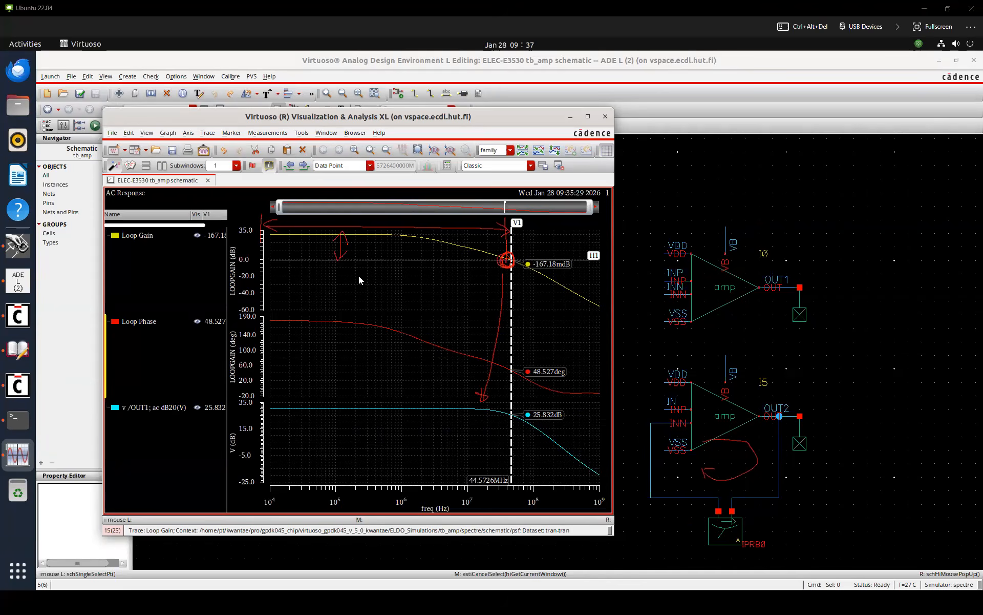
Close the waveform window and check the STB loop DC gain and phase margin targets in the Word report's specification table
{"action": "left_click", "coordinate": [606, 116]}
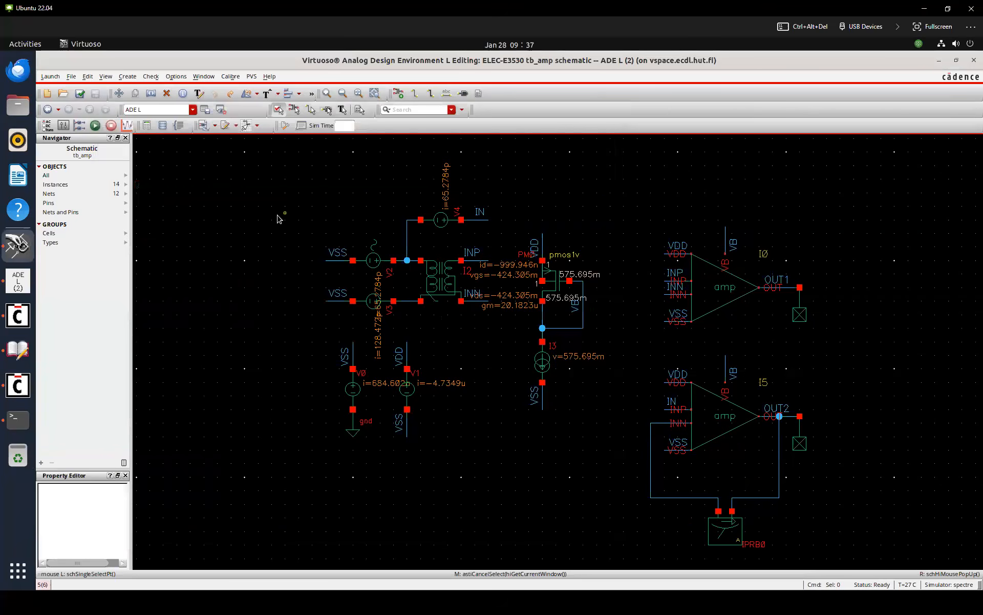
{"action": "key", "text": "i"}
{"action": "key", "text": "super+Tab"}
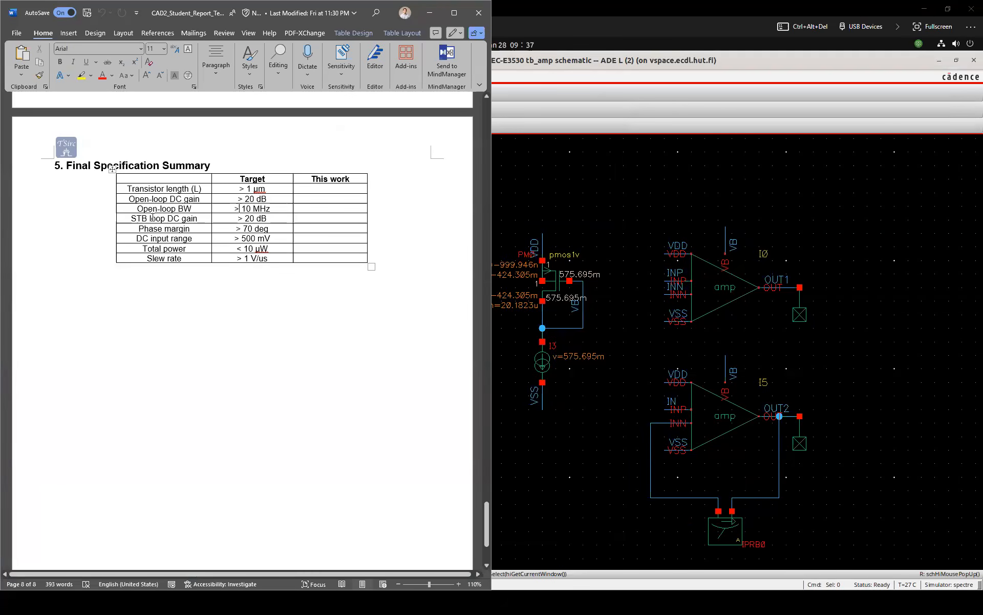
{"action": "left_click_drag", "start_coordinate": [149, 218], "coordinate": [180, 217]}
{"action": "left_click_drag", "start_coordinate": [246, 218], "coordinate": [264, 219]}
{"action": "left_click", "coordinate": [194, 227]}
{"action": "key", "text": "alt+Tab"}
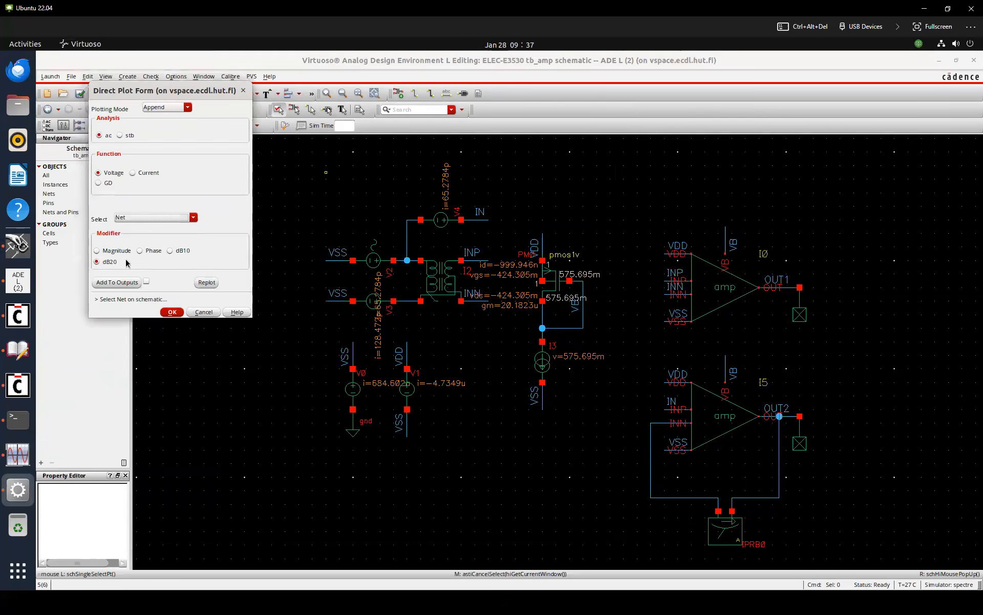
Add the stb Phase Margin to the ADE L outputs and plot the outputs
{"action": "left_click", "coordinate": [128, 135]}
{"action": "left_click", "coordinate": [125, 185]}
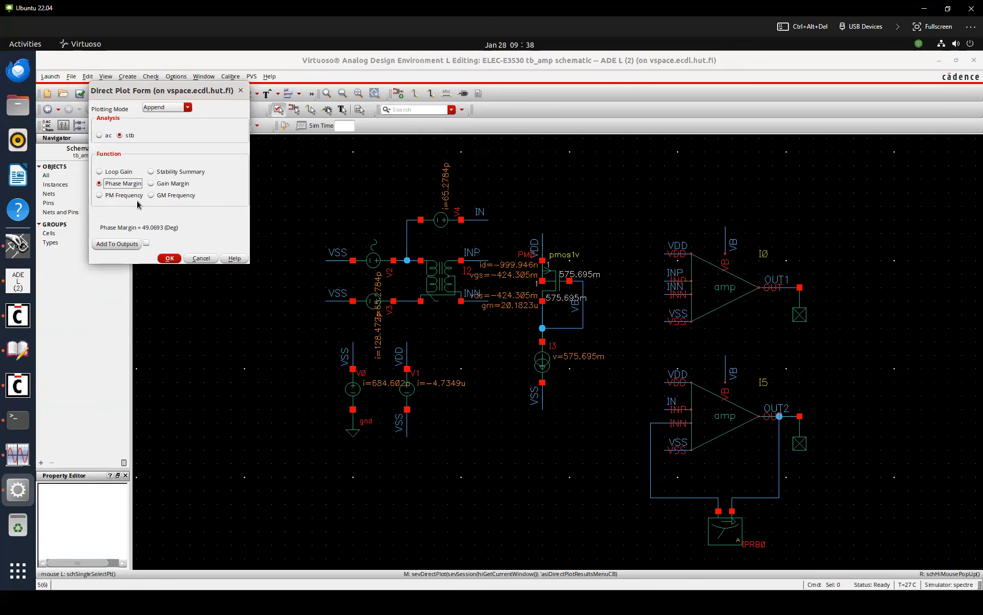
{"action": "left_click", "coordinate": [121, 245]}
{"action": "left_click", "coordinate": [18, 281]}
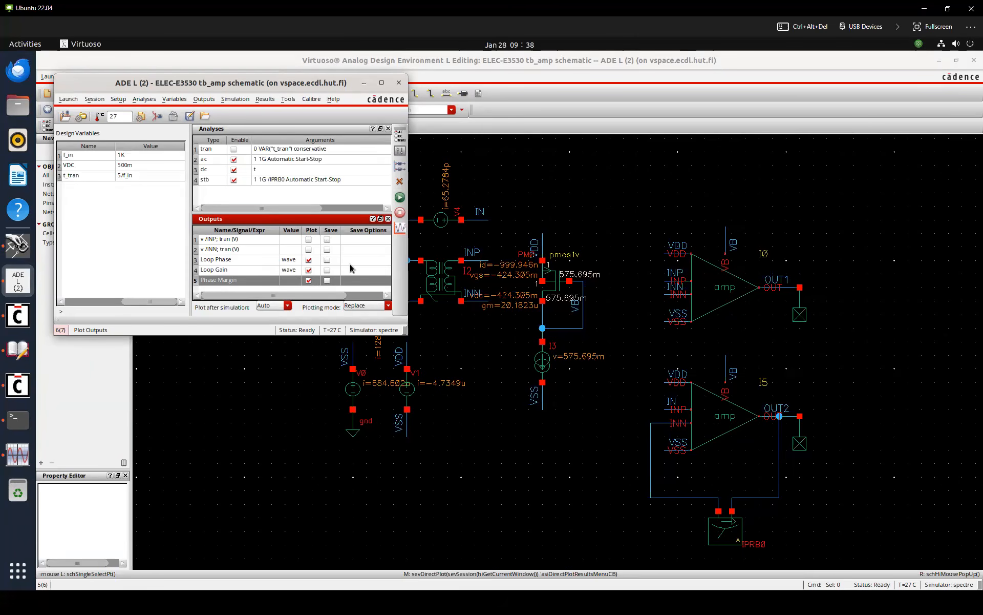
{"action": "left_click", "coordinate": [400, 228]}
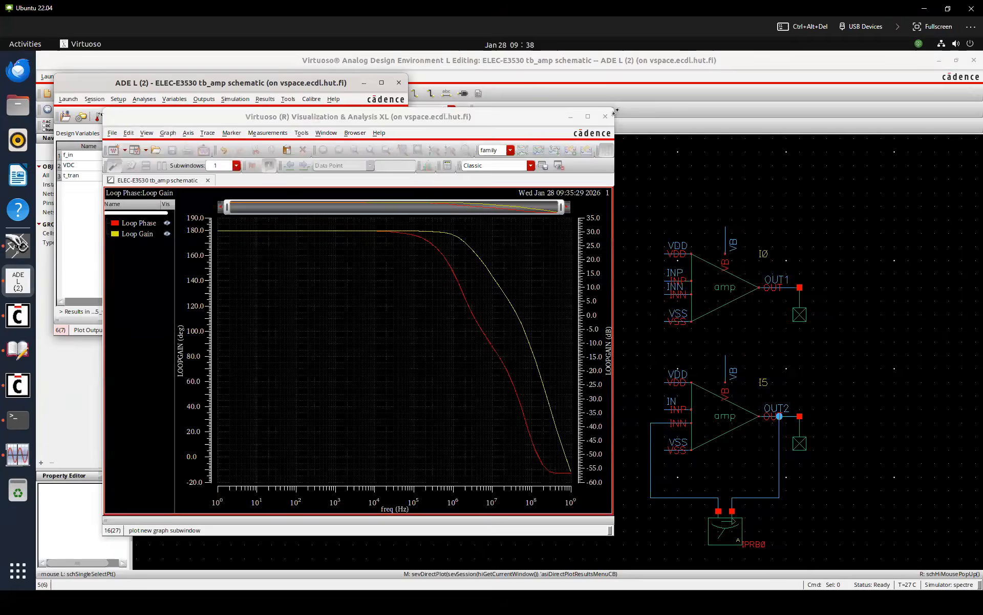
Close the loop gain plot, check the Phase Margin output, and return to the tb_amp schematic
{"action": "left_click", "coordinate": [605, 116]}
{"action": "left_click_drag", "start_coordinate": [279, 229], "coordinate": [301, 227]}
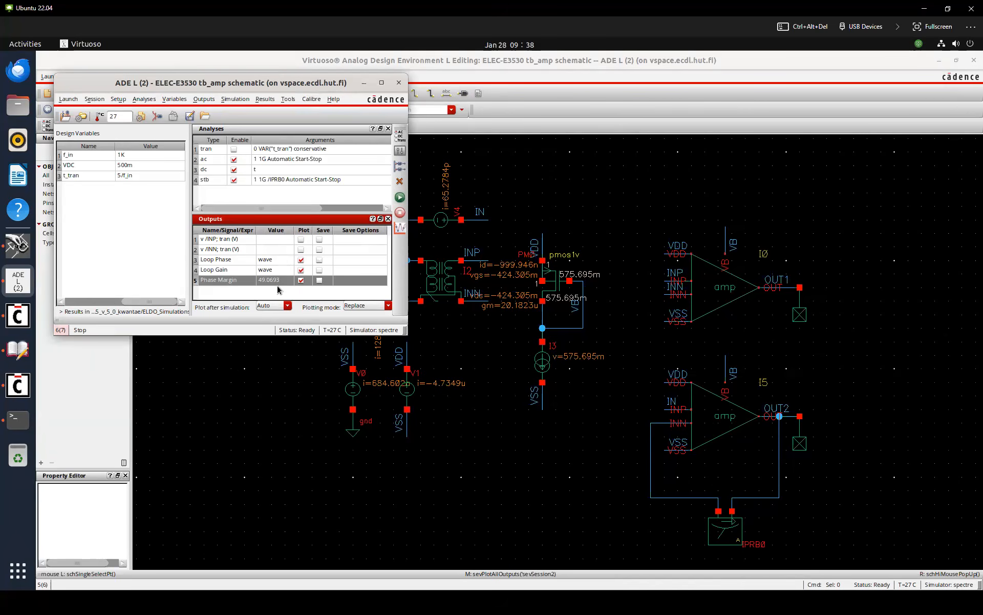
{"action": "left_click", "coordinate": [536, 467]}
Place an analogLib cap instance with capacitance C_L beside the OUT2 output of amplifier I5
{"action": "key", "text": "i"}
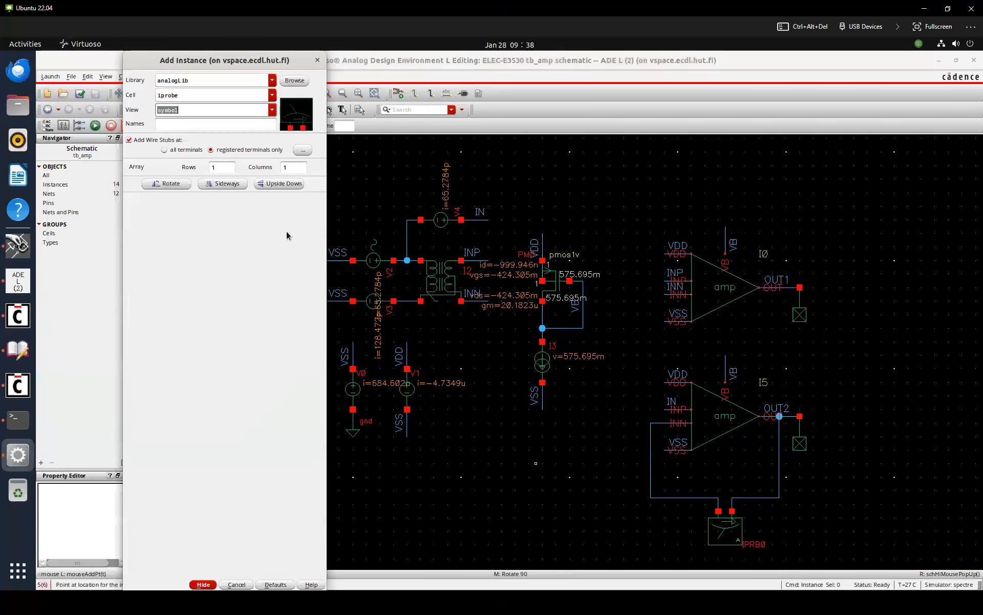
{"action": "key", "text": "shift+Tab"}
{"action": "key", "text": "shift+Tab"}
{"action": "type", "text": "analogLib"}
{"action": "key", "text": "Tab"}
{"action": "type", "text": "cap"}
{"action": "key", "text": "Tab"}
{"action": "key", "text": "Tab"}
{"action": "type", "text": "1C_L"}
{"action": "key", "text": "Tab"}
{"action": "left_click", "coordinate": [832, 433]}
{"action": "key", "text": "Escape"}
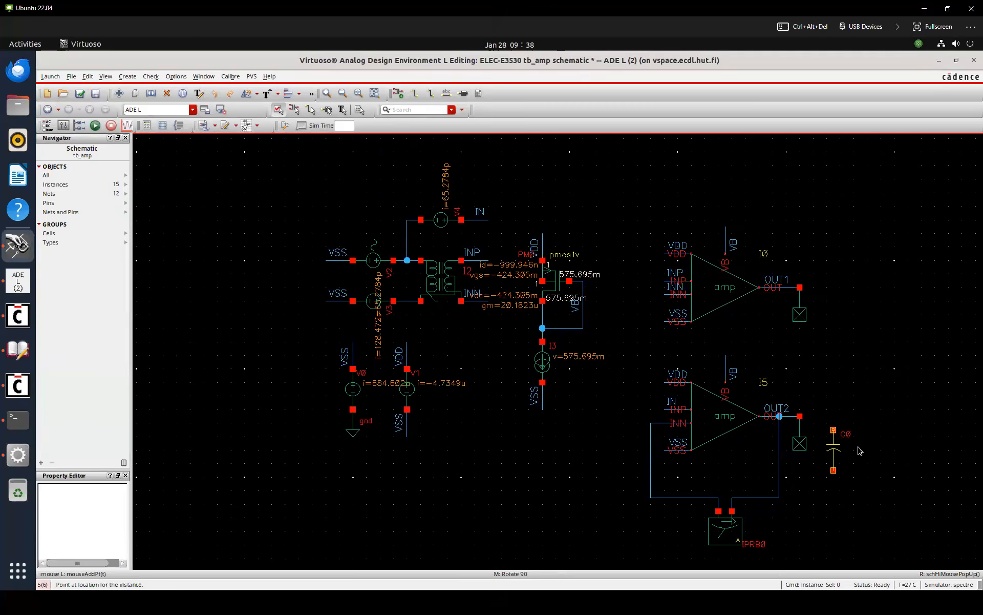
Replace the no-connect symbol on OUT2 with capacitor C0 and wire the capacitor's upper terminal to the OUT2 net
{"action": "left_click", "coordinate": [797, 439]}
{"action": "key", "text": "Delete"}
{"action": "left_click", "coordinate": [832, 443]}
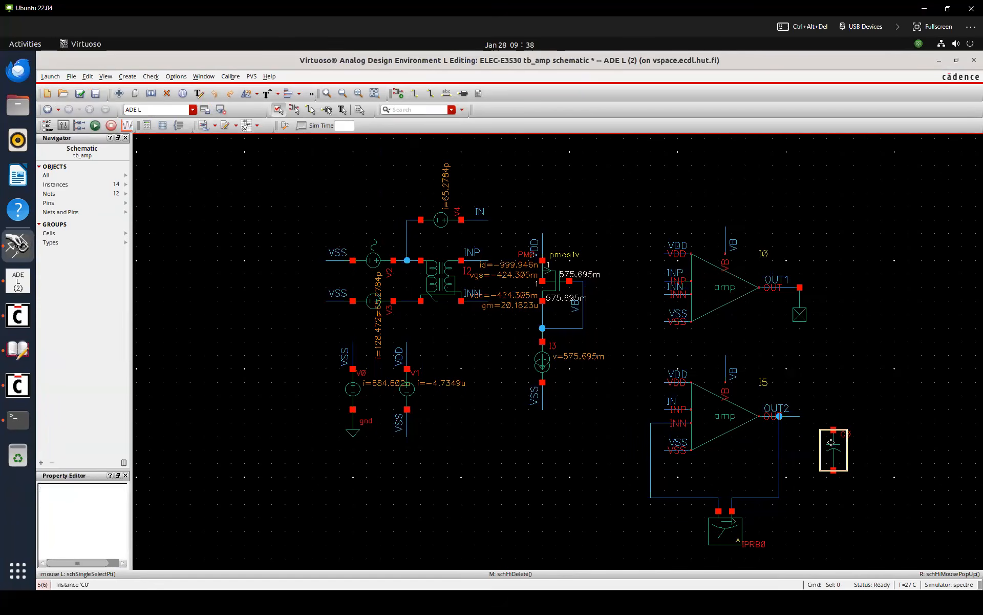
{"action": "left_click_drag", "start_coordinate": [832, 443], "coordinate": [805, 443]}
{"action": "key", "text": "w"}
{"action": "left_click", "coordinate": [800, 416]}
{"action": "left_click", "coordinate": [807, 429]}
Copy the labelled VSS wire stub, rotated, onto the capacitor's lower terminal, and check and save the schematic
{"action": "key", "text": "c"}
{"action": "left_click", "coordinate": [676, 450]}
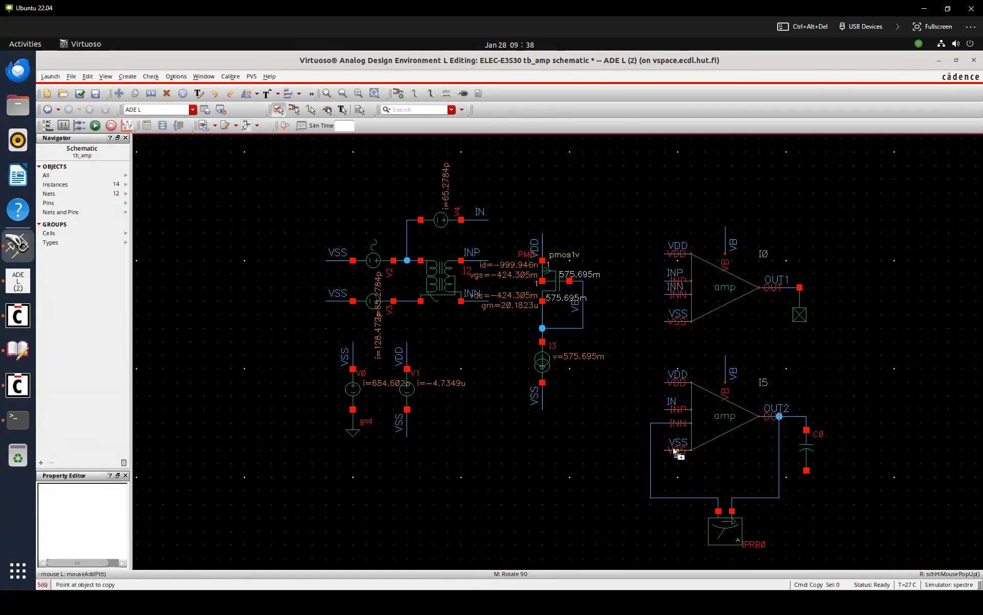
{"action": "key", "text": "r"}
{"action": "left_click", "coordinate": [807, 483]}
{"action": "key", "text": "Escape"}
{"action": "key", "text": "shift+x"}
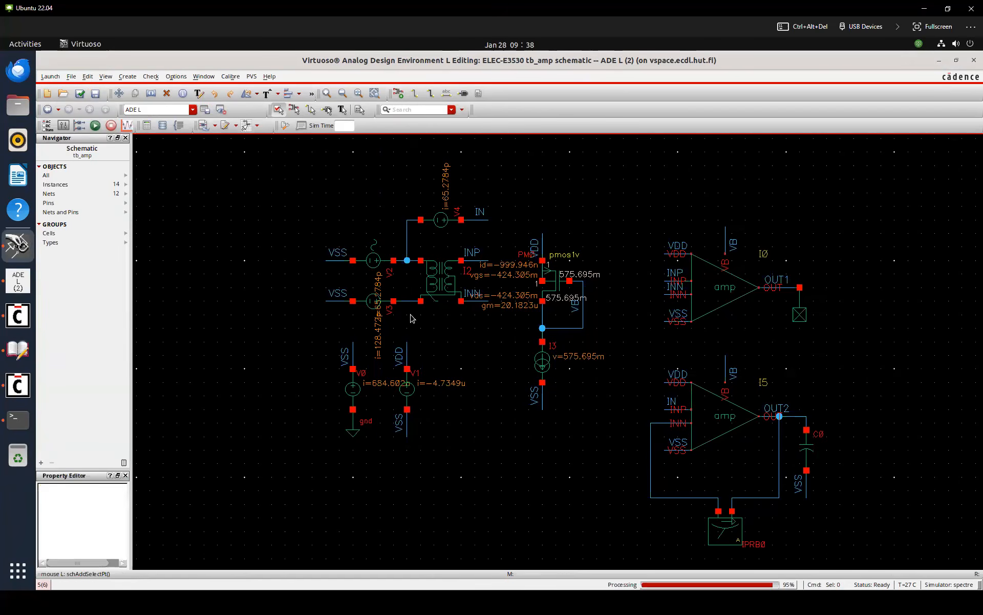
Copy the design variables from the cellview into ADE L, set C_L to 1f, run the simulation, and check the phase margin
{"action": "left_click", "coordinate": [17, 282]}
{"action": "right_click", "coordinate": [129, 194]}
{"action": "left_click", "coordinate": [137, 217]}
{"action": "left_click", "coordinate": [132, 156]}
{"action": "type", "text": "1f"}
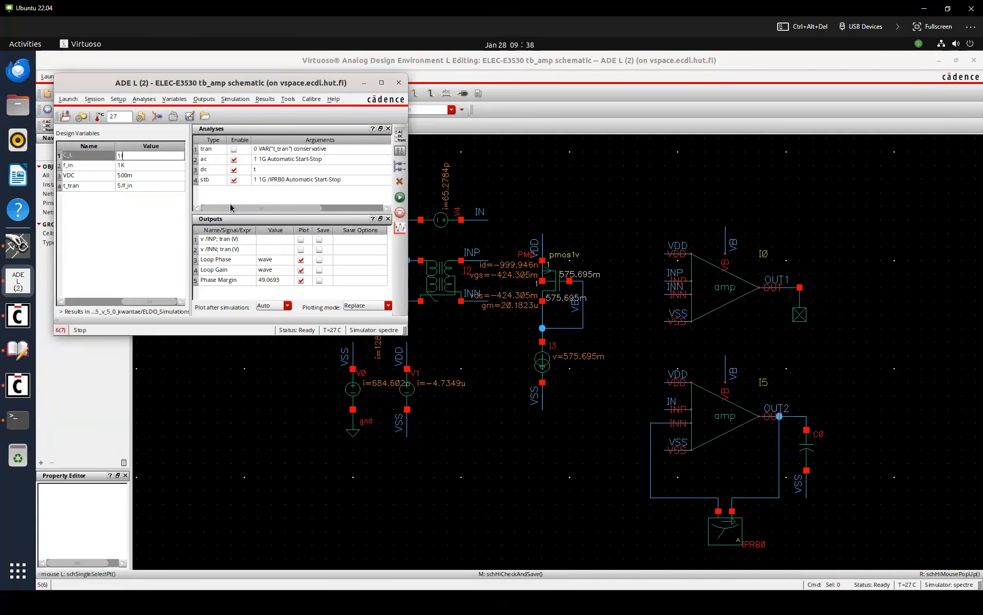
{"action": "key", "text": "Return"}
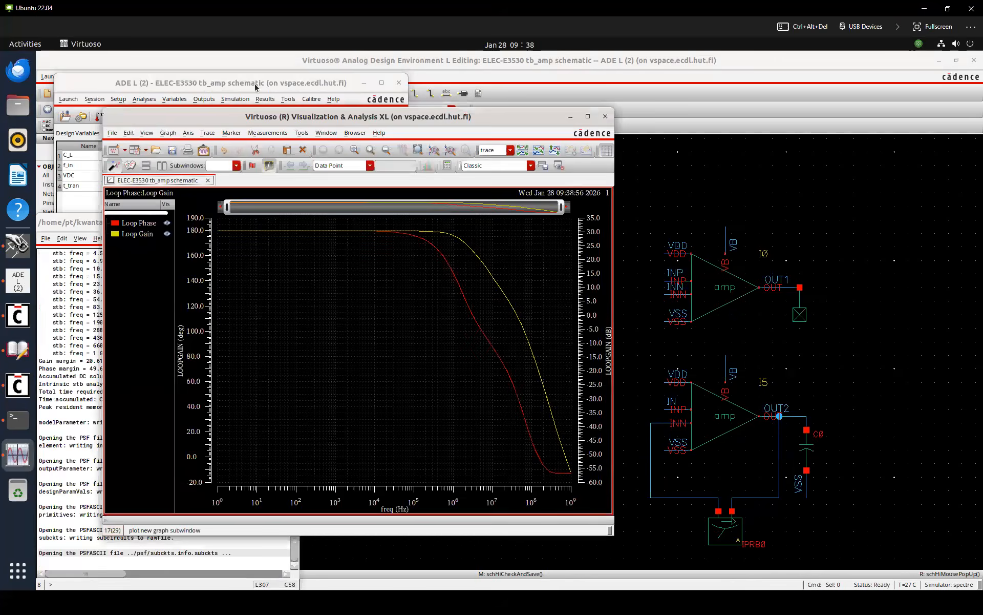
{"action": "left_click", "coordinate": [255, 87]}
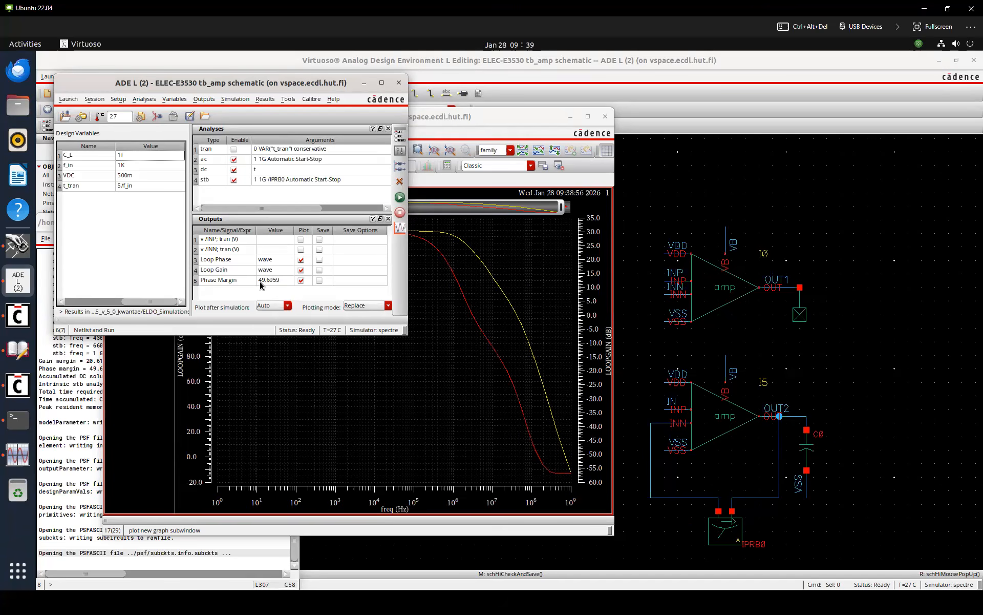
Set the design variable C_L to 10f
{"action": "left_click", "coordinate": [125, 155]}
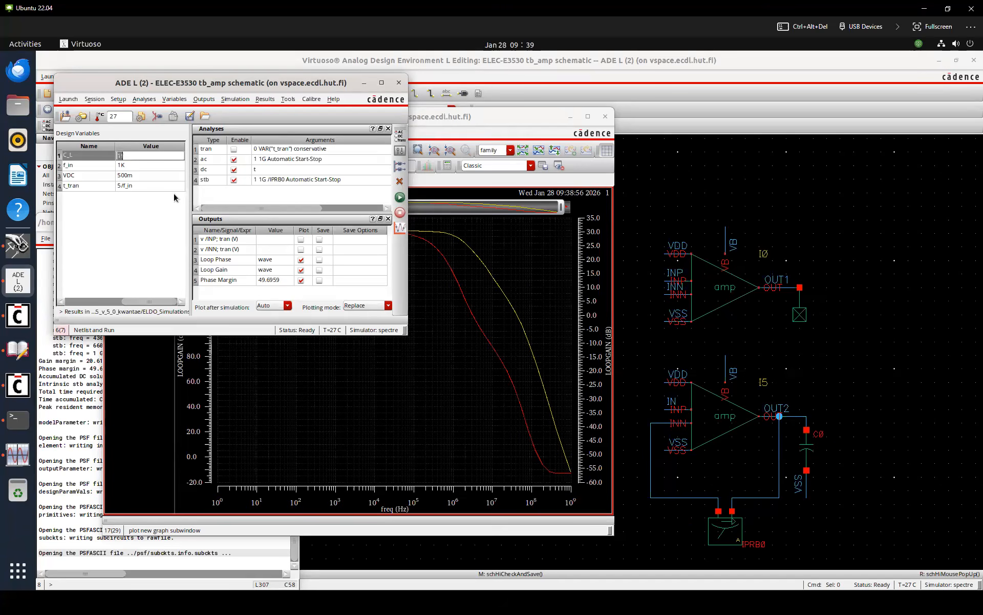
{"action": "type", "text": "10f"}
{"action": "key", "text": "Return"}
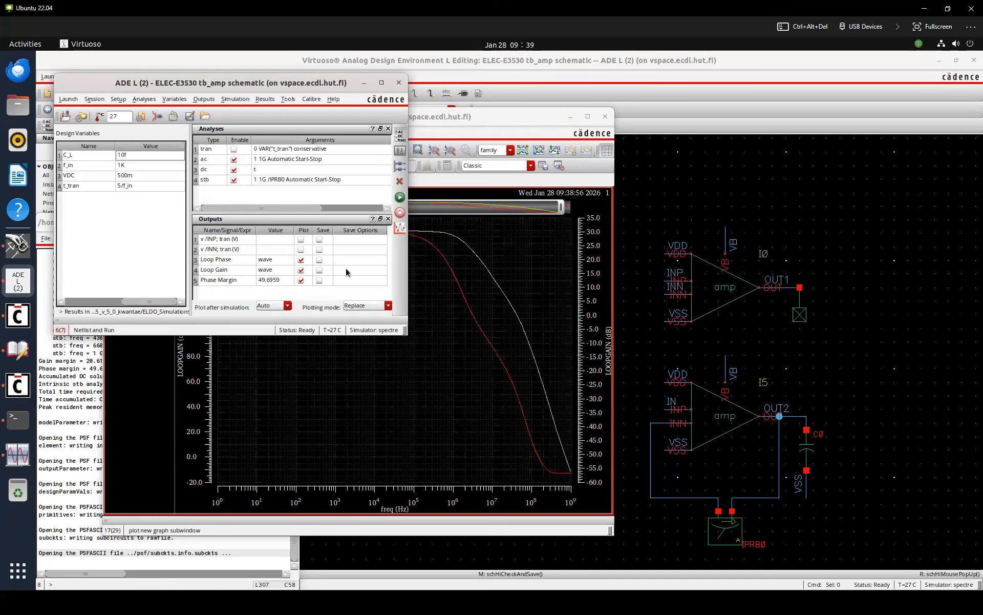
{"action": "left_click", "coordinate": [301, 270]}
{"action": "left_click", "coordinate": [301, 260]}
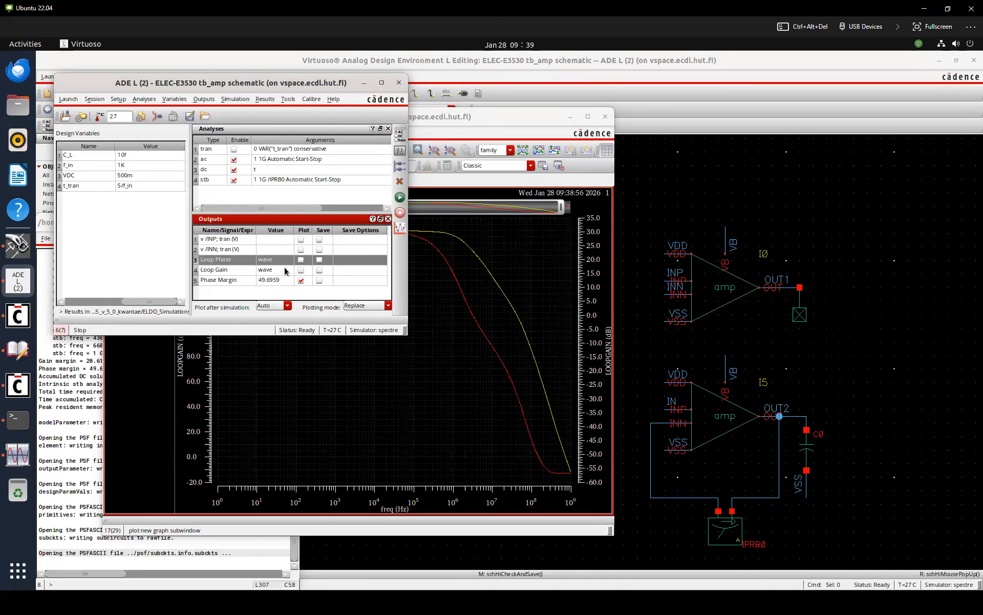
{"action": "left_click", "coordinate": [301, 270]}
{"action": "left_click", "coordinate": [301, 259]}
{"action": "left_click", "coordinate": [351, 306]}
{"action": "left_click", "coordinate": [331, 293]}
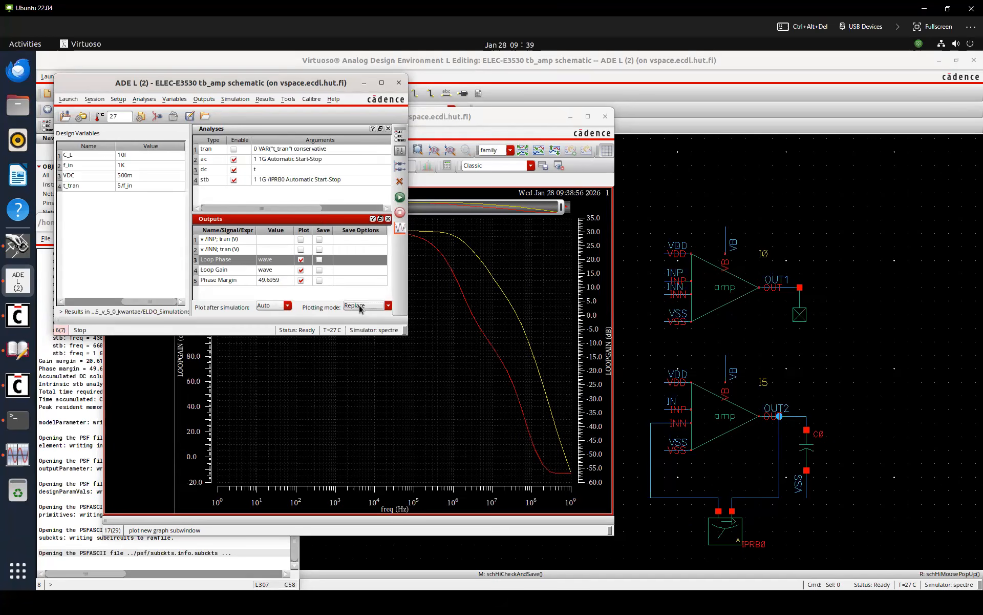
{"action": "left_click", "coordinate": [358, 305]}
{"action": "left_click", "coordinate": [334, 296]}
Move the waveform window beside the ADE L window, set the plotting mode to Append, and rerun the simulation
{"action": "left_click_drag", "start_coordinate": [468, 119], "coordinate": [802, 103]}
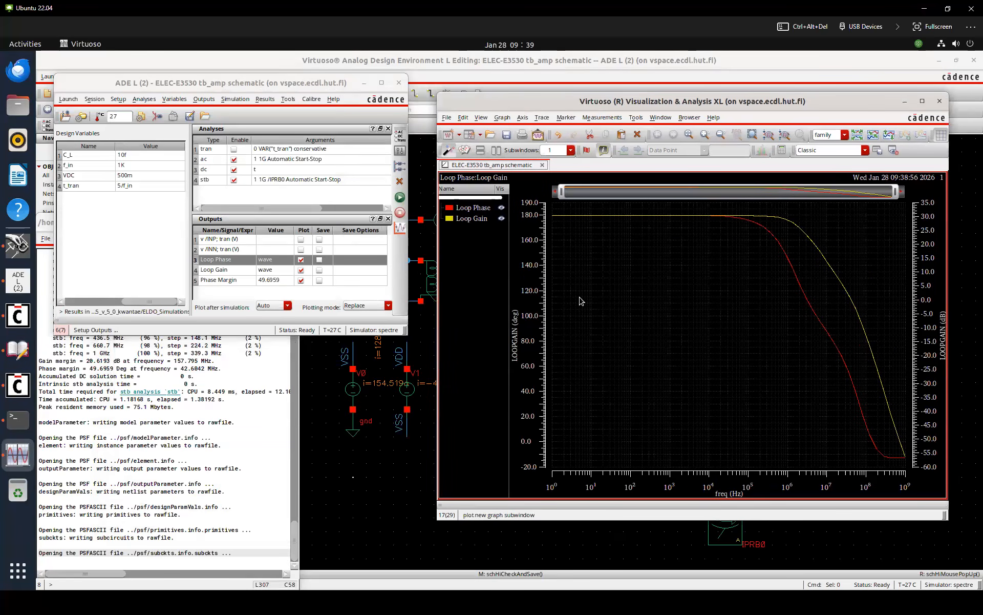
{"action": "left_click", "coordinate": [330, 317]}
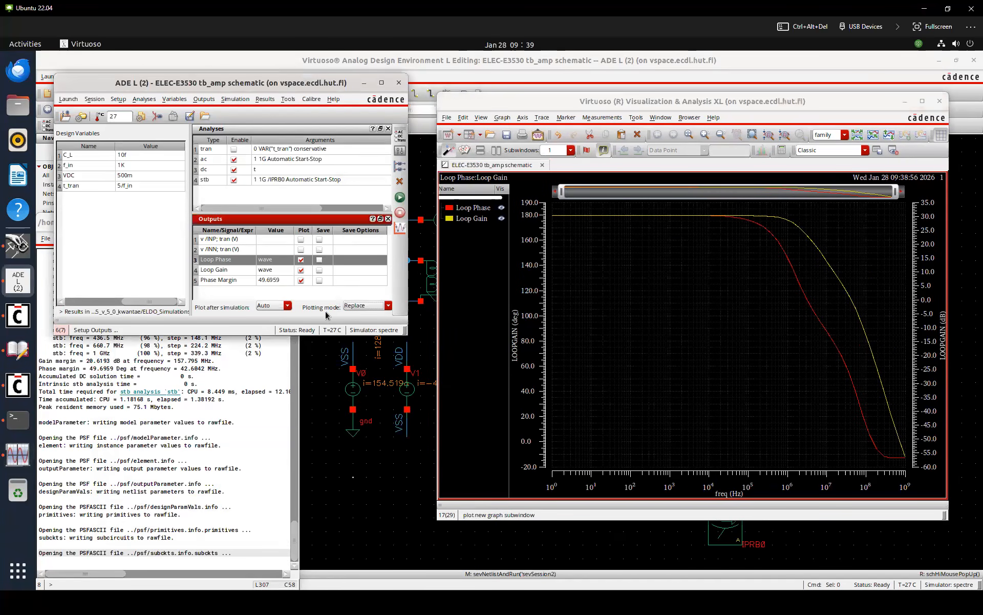
{"action": "left_click", "coordinate": [364, 306]}
{"action": "left_click", "coordinate": [367, 318]}
{"action": "left_click", "coordinate": [174, 216]}
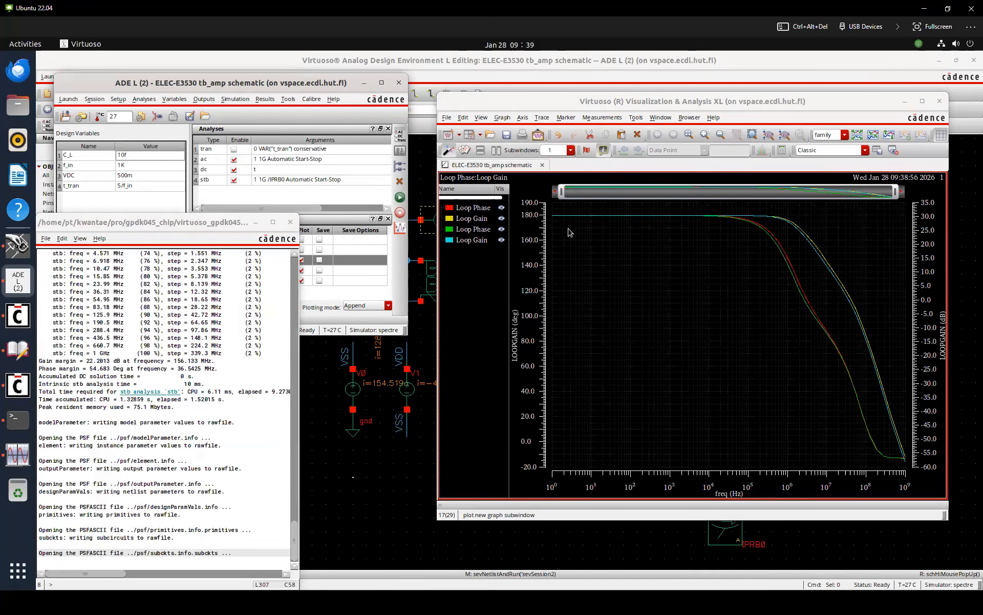
Set C_L to 50f, rerun the simulation with its curves appended, and check the phase margin
{"action": "left_click", "coordinate": [155, 161]}
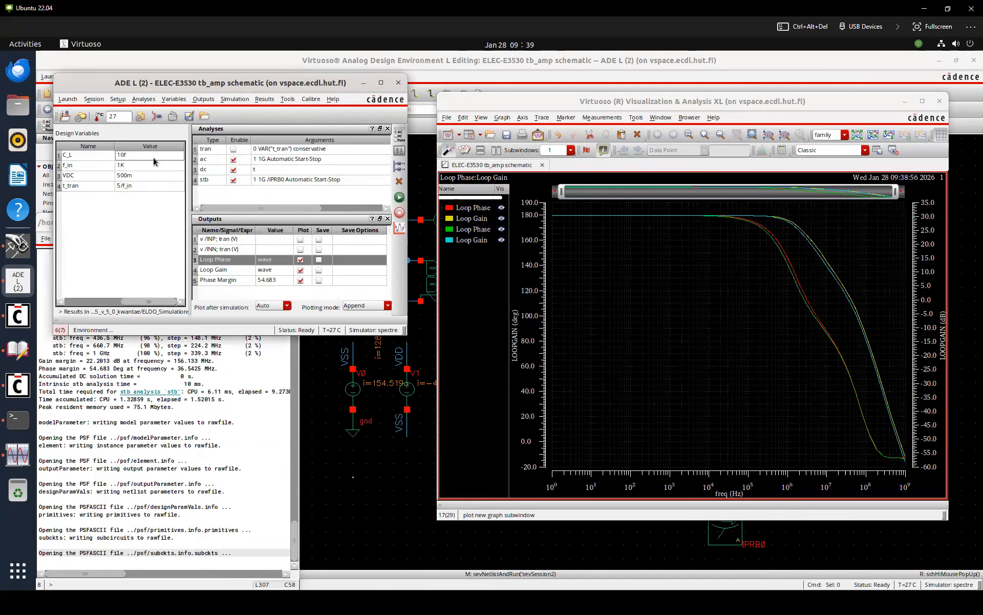
{"action": "left_click", "coordinate": [155, 156]}
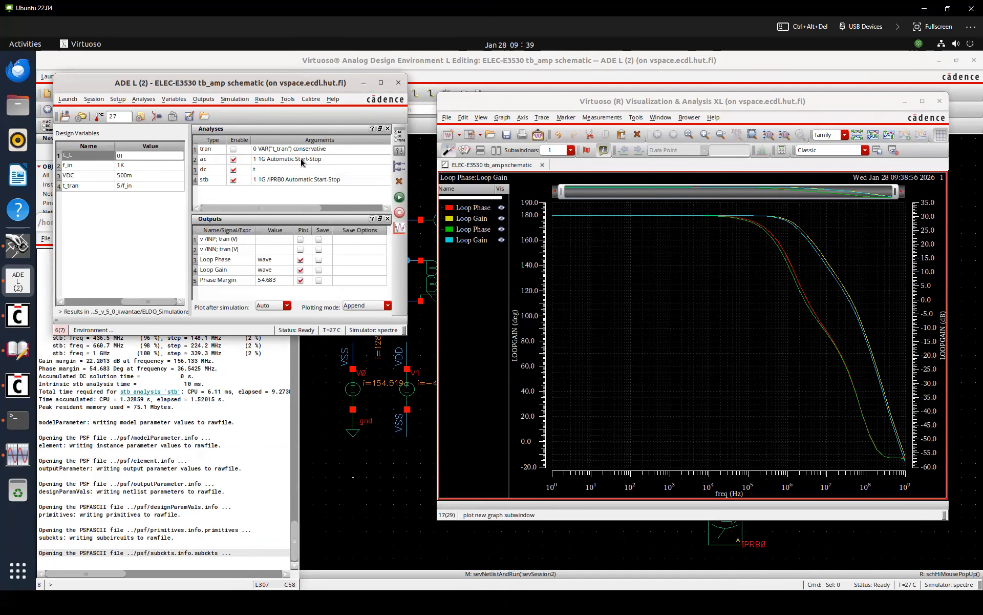
{"action": "key", "text": "Return"}
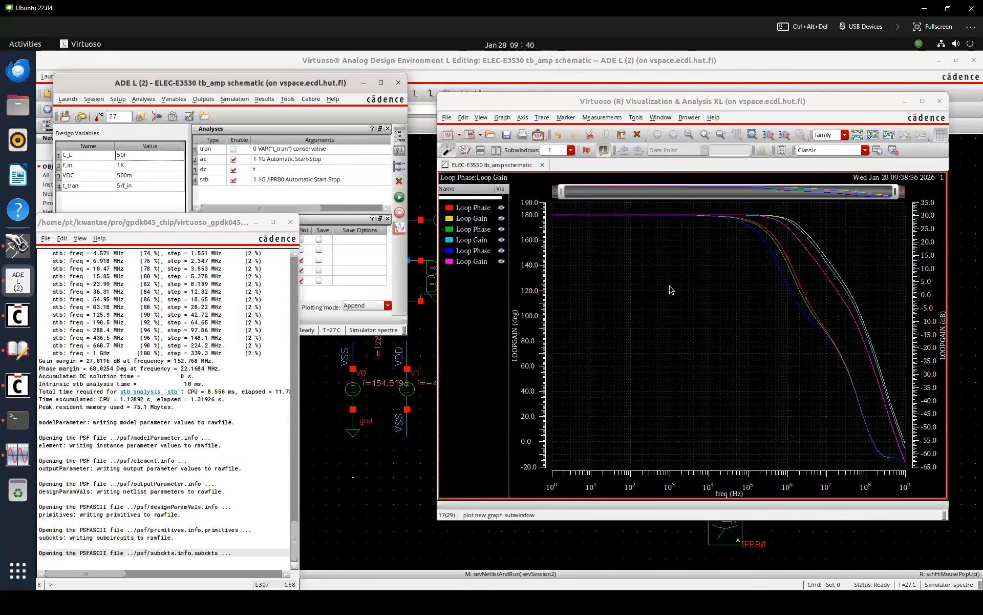
{"action": "left_click", "coordinate": [306, 86]}
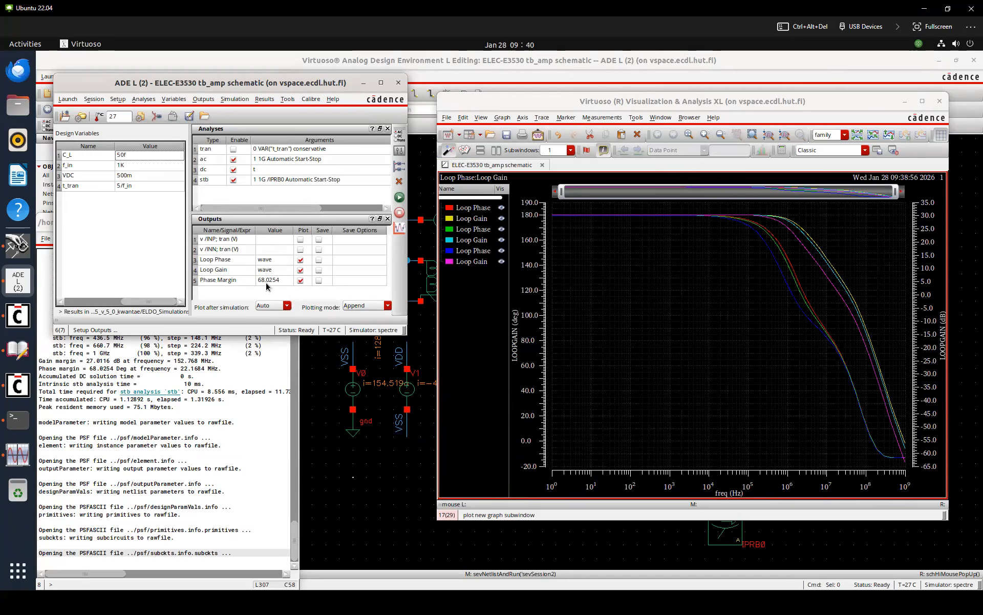
Set C_L to 60f, rerun the simulation, and check the resulting phase margin
{"action": "double_click", "coordinate": [134, 157]}
{"action": "key", "text": "Left"}
{"action": "key", "text": "Delete"}
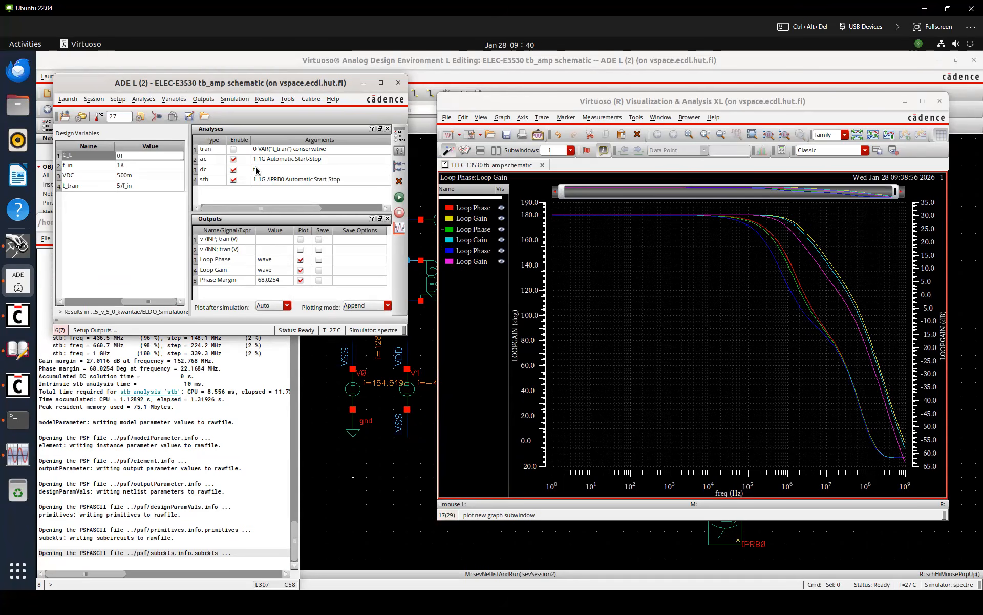
{"action": "type", "text": "6"}
{"action": "key", "text": "Return"}
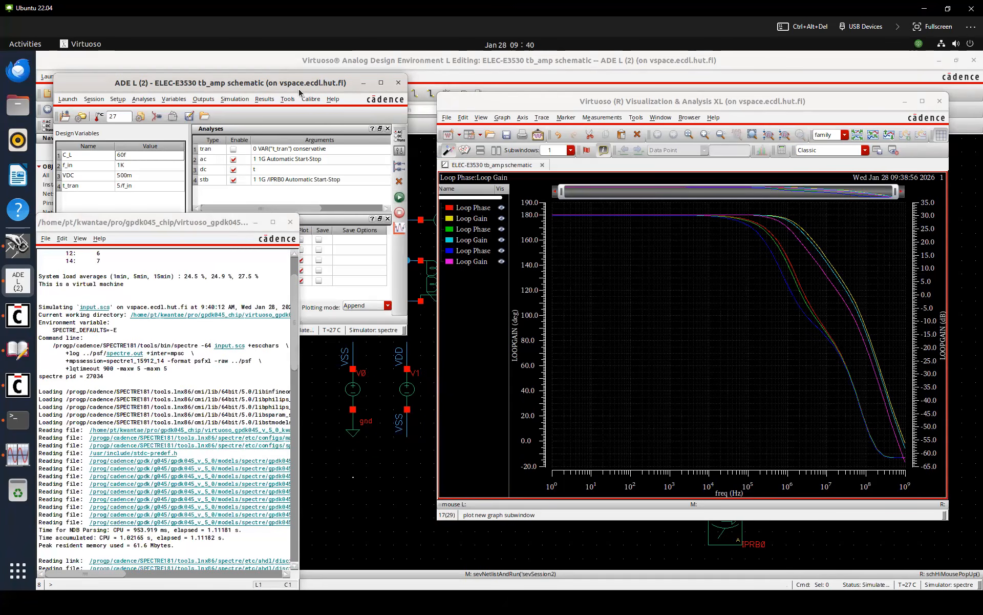
{"action": "left_click", "coordinate": [299, 84]}
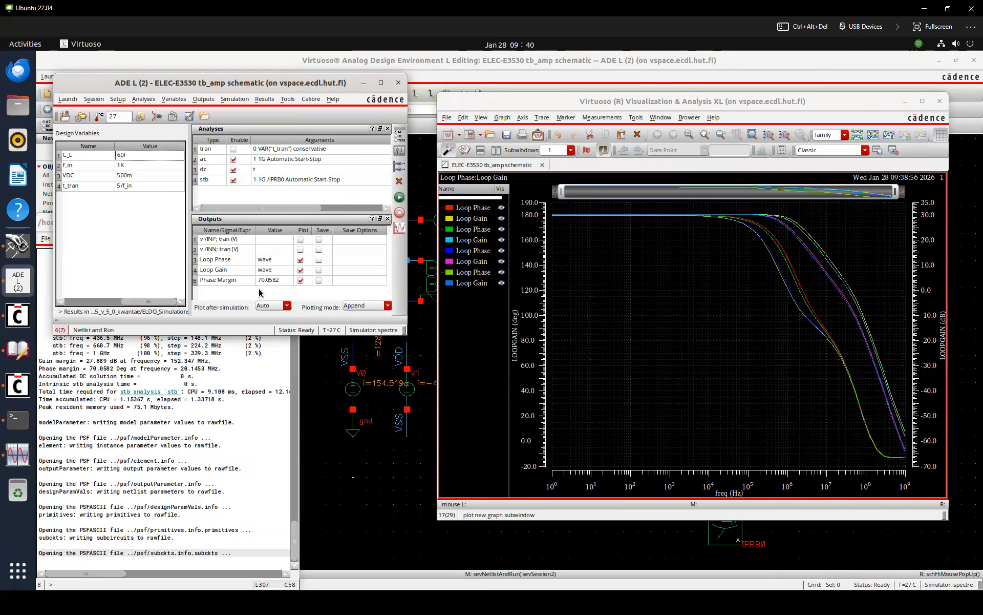
Descend into the schematic of amplifier I5 for reading in the current tab
{"action": "left_click", "coordinate": [420, 499]}
{"action": "left_click", "coordinate": [721, 425]}
{"action": "key", "text": "e"}
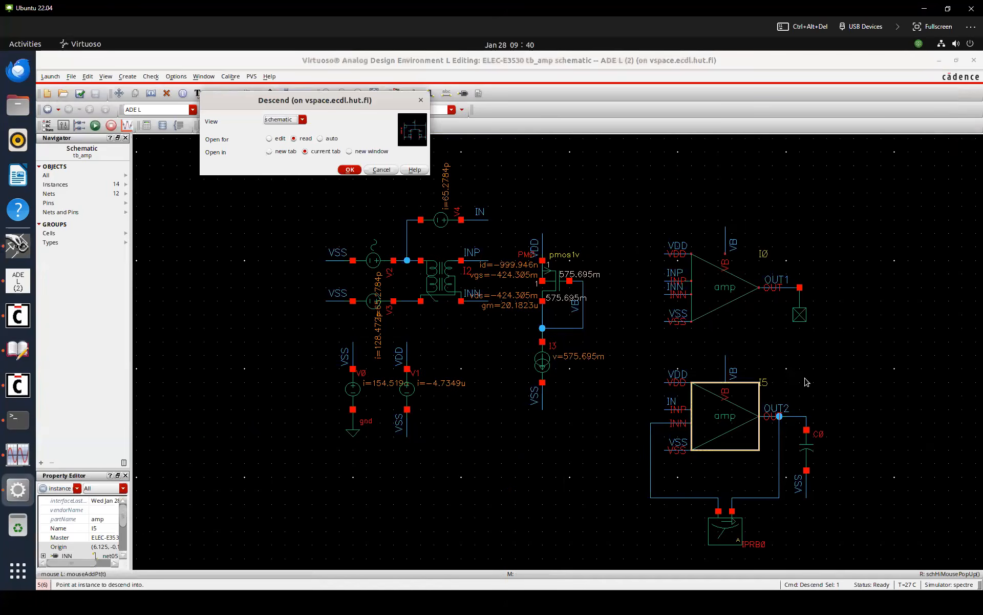
{"action": "key", "text": "Return"}
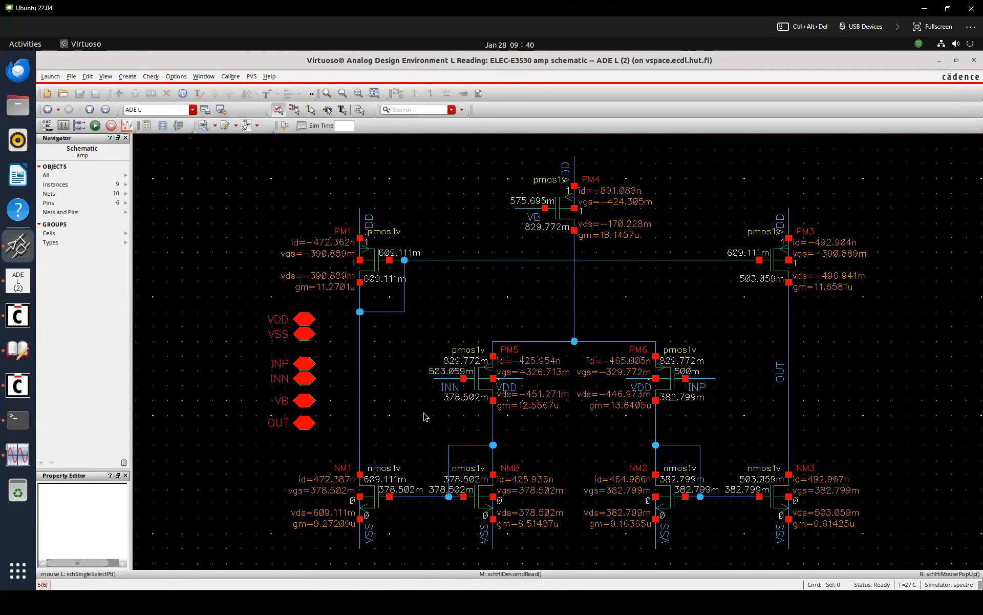
Highlight the drain nets of PM5 and PM6 and the gate-drain net of PM1 with net probes
{"action": "left_click", "coordinate": [493, 422]}
{"action": "key", "text": "9"}
{"action": "left_click", "coordinate": [570, 433]}
{"action": "left_click", "coordinate": [655, 421]}
{"action": "key", "text": "9"}
{"action": "left_click", "coordinate": [473, 241]}
{"action": "left_click", "coordinate": [472, 261]}
{"action": "key", "text": "9"}
{"action": "left_click", "coordinate": [504, 305]}
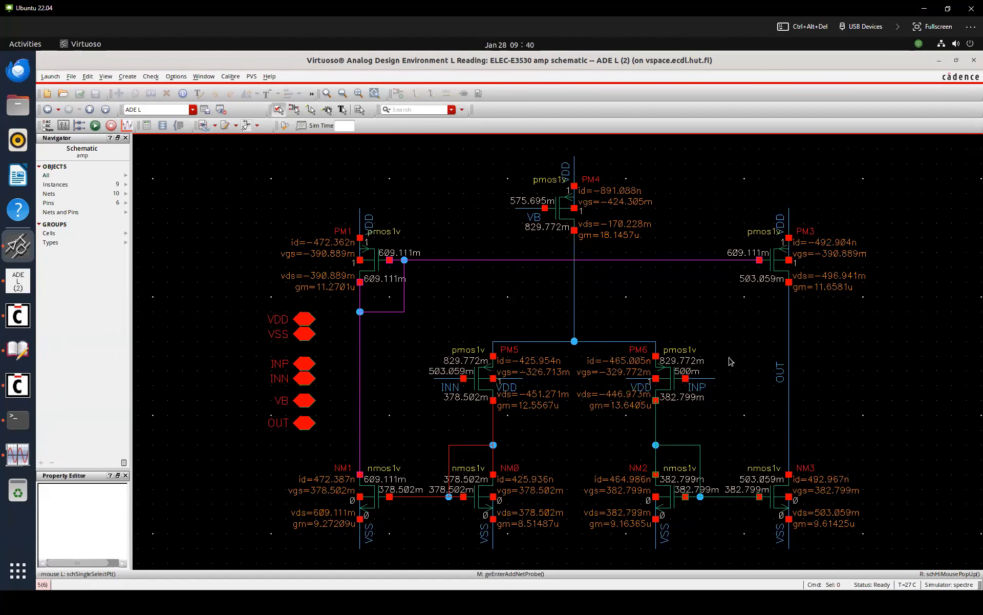
Draw freehand signal-path arrows from input transistors PM5 and PM6 toward the OUT branch
{"action": "mouse_move", "coordinate": [485, 411]}
{"action": "left_mouse_down"}
{"action": "mouse_move", "coordinate": [539, 275]}
{"action": "mouse_move", "coordinate": [739, 331]}
{"action": "mouse_move", "coordinate": [714, 332]}
{"action": "left_mouse_up"}
{"action": "mouse_move", "coordinate": [689, 392]}
{"action": "left_mouse_down"}
{"action": "mouse_move", "coordinate": [733, 436]}
{"action": "mouse_move", "coordinate": [767, 406]}
{"action": "left_mouse_up"}
{"action": "mouse_move", "coordinate": [756, 416]}
{"action": "left_mouse_down"}
{"action": "mouse_move", "coordinate": [764, 406]}
{"action": "mouse_move", "coordinate": [773, 416]}
{"action": "left_mouse_up"}
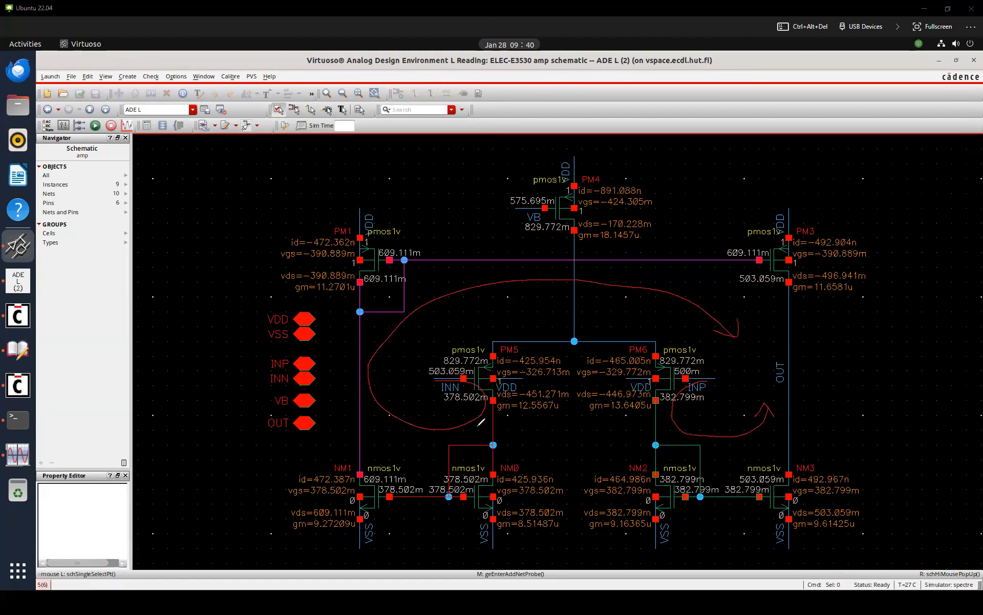
Write 1/gm beside the diode-connected nodes of NM0, NM2 and PM1
{"action": "left_click_drag", "start_coordinate": [516, 428], "coordinate": [516, 441]}
{"action": "left_click_drag", "start_coordinate": [536, 419], "coordinate": [513, 452]}
{"action": "mouse_move", "coordinate": [532, 444]}
{"action": "left_mouse_down"}
{"action": "mouse_move", "coordinate": [531, 466]}
{"action": "mouse_move", "coordinate": [546, 451]}
{"action": "mouse_move", "coordinate": [551, 458]}
{"action": "left_mouse_up"}
{"action": "left_click_drag", "start_coordinate": [613, 419], "coordinate": [602, 454]}
{"action": "left_click_drag", "start_coordinate": [626, 442], "coordinate": [614, 479]}
{"action": "left_click_drag", "start_coordinate": [627, 460], "coordinate": [646, 456]}
{"action": "left_click_drag", "start_coordinate": [421, 276], "coordinate": [424, 287]}
{"action": "mouse_move", "coordinate": [432, 264]}
{"action": "left_mouse_down"}
{"action": "mouse_move", "coordinate": [411, 296]}
{"action": "mouse_move", "coordinate": [419, 303]}
{"action": "mouse_move", "coordinate": [441, 292]}
{"action": "left_mouse_up"}
Draw an arrow pointing at the OUT net and write ro1 || ro2 and 1/gds1 || 1/gds2 beside it
{"action": "mouse_move", "coordinate": [849, 357]}
{"action": "left_mouse_down"}
{"action": "mouse_move", "coordinate": [807, 361]}
{"action": "mouse_move", "coordinate": [818, 366]}
{"action": "left_mouse_up"}
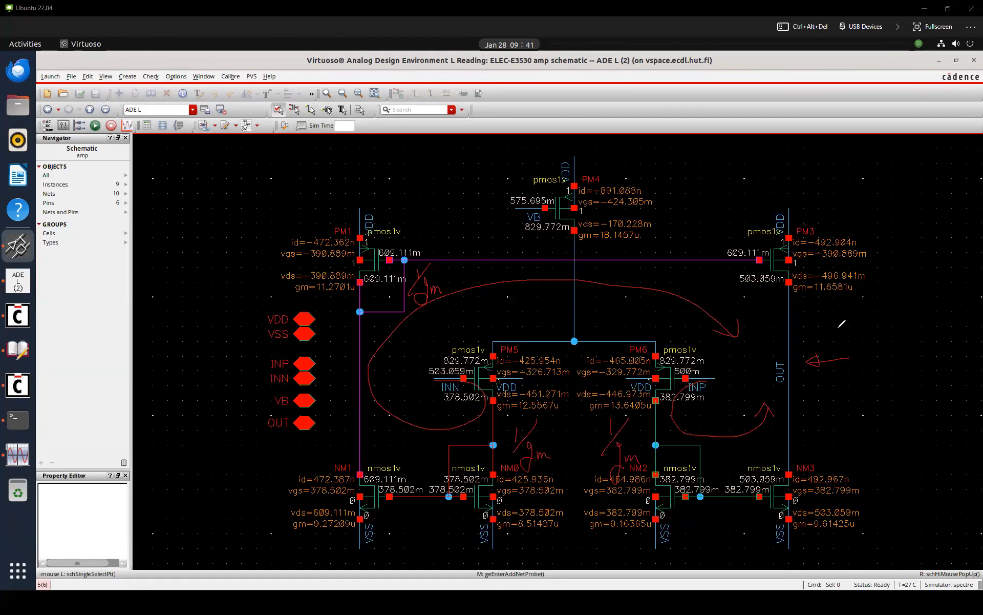
{"action": "mouse_move", "coordinate": [809, 306]}
{"action": "left_mouse_down"}
{"action": "mouse_move", "coordinate": [827, 301]}
{"action": "mouse_move", "coordinate": [822, 319]}
{"action": "left_mouse_up"}
{"action": "mouse_move", "coordinate": [827, 317]}
{"action": "left_mouse_down"}
{"action": "mouse_move", "coordinate": [828, 325]}
{"action": "mouse_move", "coordinate": [851, 321]}
{"action": "left_mouse_up"}
{"action": "mouse_move", "coordinate": [857, 305]}
{"action": "left_mouse_down"}
{"action": "mouse_move", "coordinate": [857, 322]}
{"action": "mouse_move", "coordinate": [888, 308]}
{"action": "mouse_move", "coordinate": [886, 321]}
{"action": "left_mouse_up"}
{"action": "left_click_drag", "start_coordinate": [895, 319], "coordinate": [908, 325]}
{"action": "mouse_move", "coordinate": [807, 391]}
{"action": "left_mouse_down"}
{"action": "mouse_move", "coordinate": [855, 388]}
{"action": "mouse_move", "coordinate": [836, 387]}
{"action": "mouse_move", "coordinate": [819, 425]}
{"action": "mouse_move", "coordinate": [864, 397]}
{"action": "left_mouse_up"}
{"action": "mouse_move", "coordinate": [869, 381]}
{"action": "left_mouse_down"}
{"action": "mouse_move", "coordinate": [870, 398]}
{"action": "mouse_move", "coordinate": [909, 394]}
{"action": "mouse_move", "coordinate": [889, 386]}
{"action": "left_mouse_up"}
{"action": "mouse_move", "coordinate": [885, 396]}
{"action": "left_mouse_down"}
{"action": "mouse_move", "coordinate": [873, 429]}
{"action": "mouse_move", "coordinate": [902, 401]}
{"action": "mouse_move", "coordinate": [905, 423]}
{"action": "mouse_move", "coordinate": [926, 423]}
{"action": "left_mouse_up"}
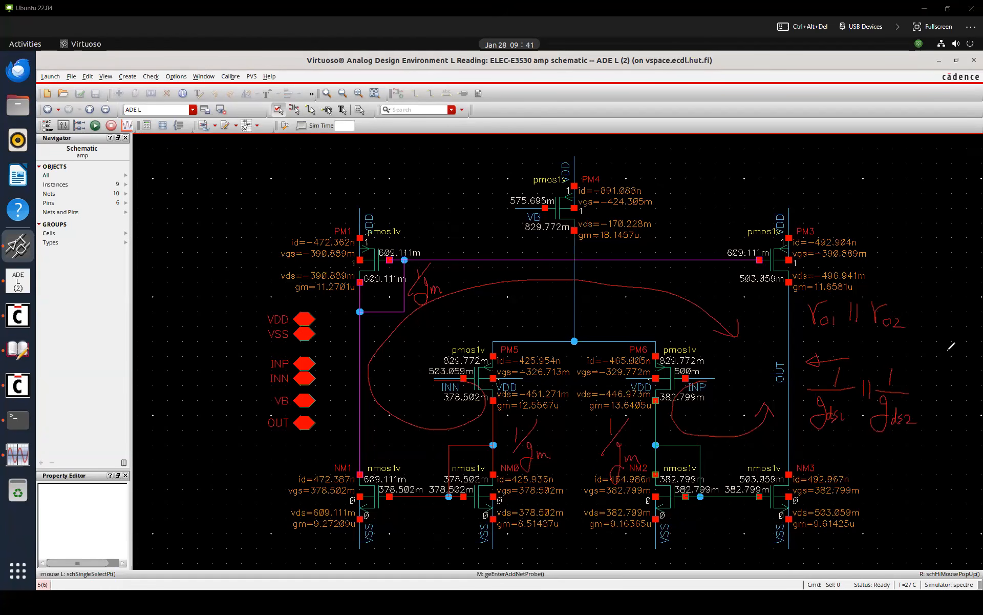
Write the conditions gm ro >> 1 and ro >> 1/gm in the empty area beside PM1
{"action": "mouse_move", "coordinate": [181, 166]}
{"action": "left_mouse_down"}
{"action": "mouse_move", "coordinate": [184, 213]}
{"action": "mouse_move", "coordinate": [200, 188]}
{"action": "mouse_move", "coordinate": [210, 193]}
{"action": "mouse_move", "coordinate": [217, 166]}
{"action": "mouse_move", "coordinate": [239, 185]}
{"action": "mouse_move", "coordinate": [281, 185]}
{"action": "left_mouse_up"}
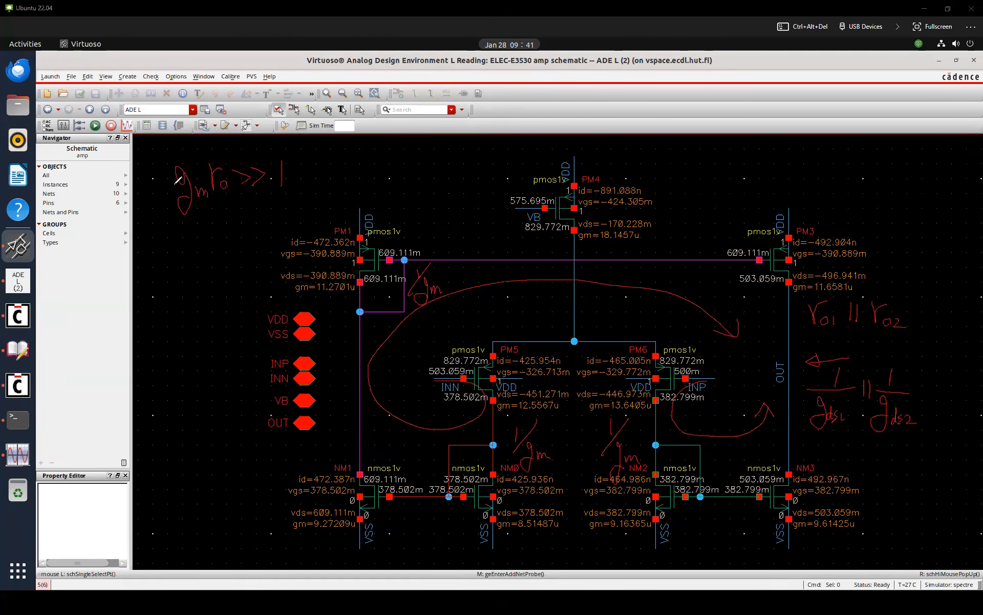
{"action": "mouse_move", "coordinate": [178, 239]}
{"action": "left_mouse_down"}
{"action": "mouse_move", "coordinate": [188, 237]}
{"action": "mouse_move", "coordinate": [199, 261]}
{"action": "left_mouse_up"}
{"action": "mouse_move", "coordinate": [203, 242]}
{"action": "left_mouse_down"}
{"action": "mouse_move", "coordinate": [203, 254]}
{"action": "mouse_move", "coordinate": [259, 245]}
{"action": "mouse_move", "coordinate": [237, 239]}
{"action": "mouse_move", "coordinate": [235, 288]}
{"action": "mouse_move", "coordinate": [256, 261]}
{"action": "mouse_move", "coordinate": [259, 274]}
{"action": "left_mouse_up"}
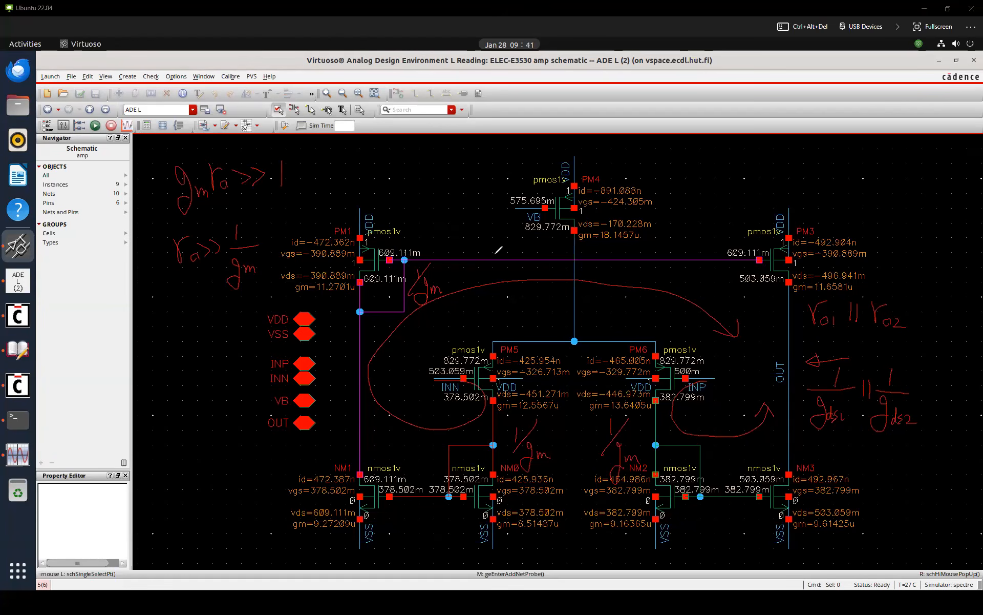
Circle the diode-connected nodes of PM1, NM0 and NM2 and the OUT node in blue
{"action": "mouse_move", "coordinate": [405, 297]}
{"action": "left_mouse_down"}
{"action": "mouse_move", "coordinate": [390, 322]}
{"action": "mouse_move", "coordinate": [406, 318]}
{"action": "left_mouse_up"}
{"action": "left_click_drag", "start_coordinate": [449, 431], "coordinate": [456, 445]}
{"action": "mouse_move", "coordinate": [695, 430]}
{"action": "left_mouse_down"}
{"action": "mouse_move", "coordinate": [691, 452]}
{"action": "mouse_move", "coordinate": [707, 435]}
{"action": "left_mouse_up"}
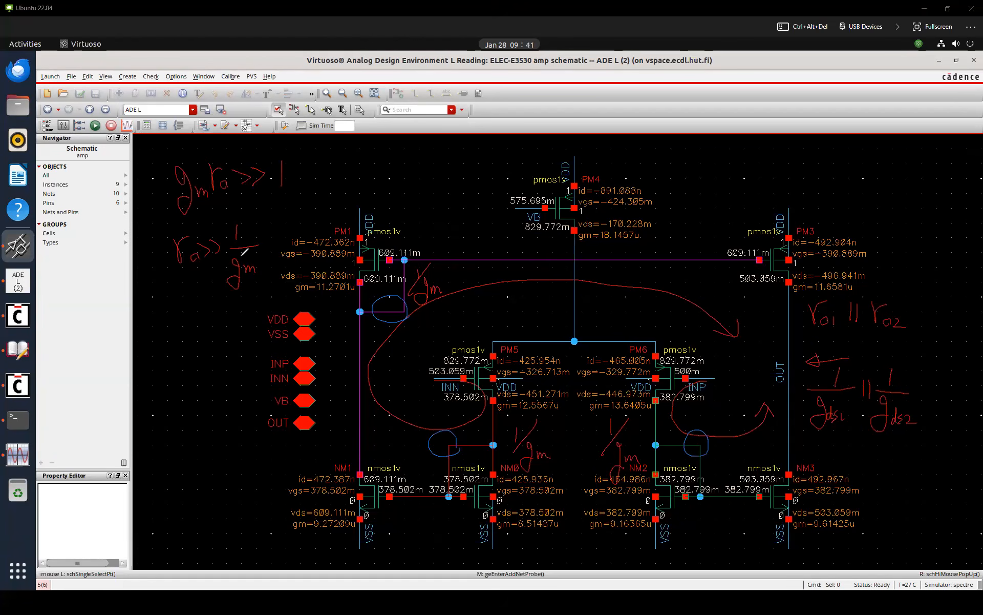
{"action": "left_click_drag", "start_coordinate": [800, 374], "coordinate": [796, 380]}
Write the pole frequency formula w = 1/RC in blue beside PM4 and mark up the output node
{"action": "mouse_move", "coordinate": [748, 164]}
{"action": "left_mouse_down"}
{"action": "mouse_move", "coordinate": [640, 169]}
{"action": "mouse_move", "coordinate": [662, 154]}
{"action": "mouse_move", "coordinate": [677, 162]}
{"action": "left_mouse_up"}
{"action": "mouse_move", "coordinate": [665, 168]}
{"action": "left_mouse_down"}
{"action": "mouse_move", "coordinate": [703, 164]}
{"action": "mouse_move", "coordinate": [711, 193]}
{"action": "mouse_move", "coordinate": [731, 191]}
{"action": "left_mouse_up"}
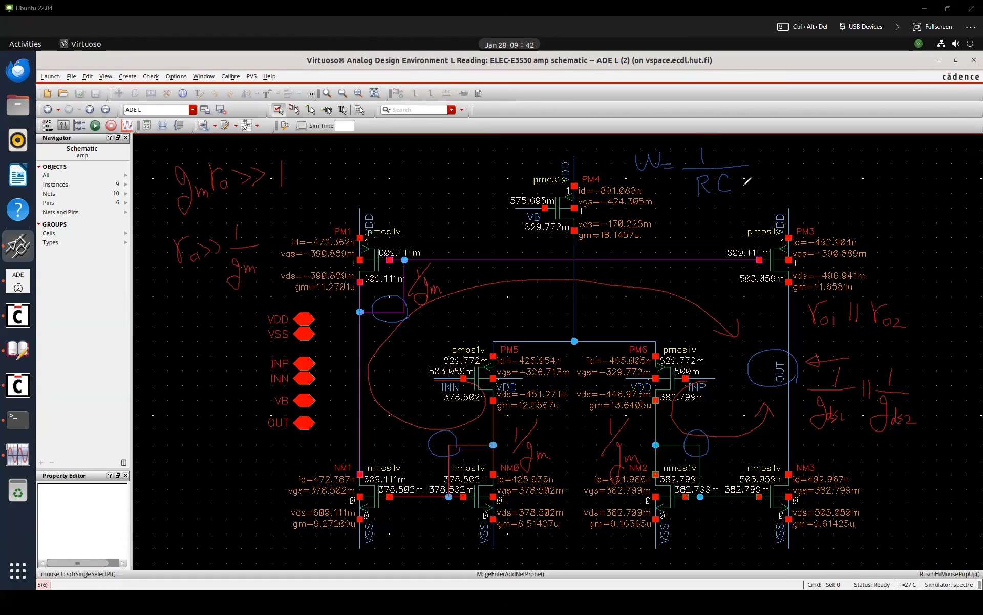
{"action": "mouse_move", "coordinate": [767, 325]}
{"action": "left_mouse_down"}
{"action": "mouse_move", "coordinate": [774, 358]}
{"action": "mouse_move", "coordinate": [776, 346]}
{"action": "left_mouse_up"}
{"action": "left_click_drag", "start_coordinate": [738, 176], "coordinate": [734, 195]}
Clear the freehand annotations and bring the loop gain and phase plot to the front
{"action": "key", "text": "Escape"}
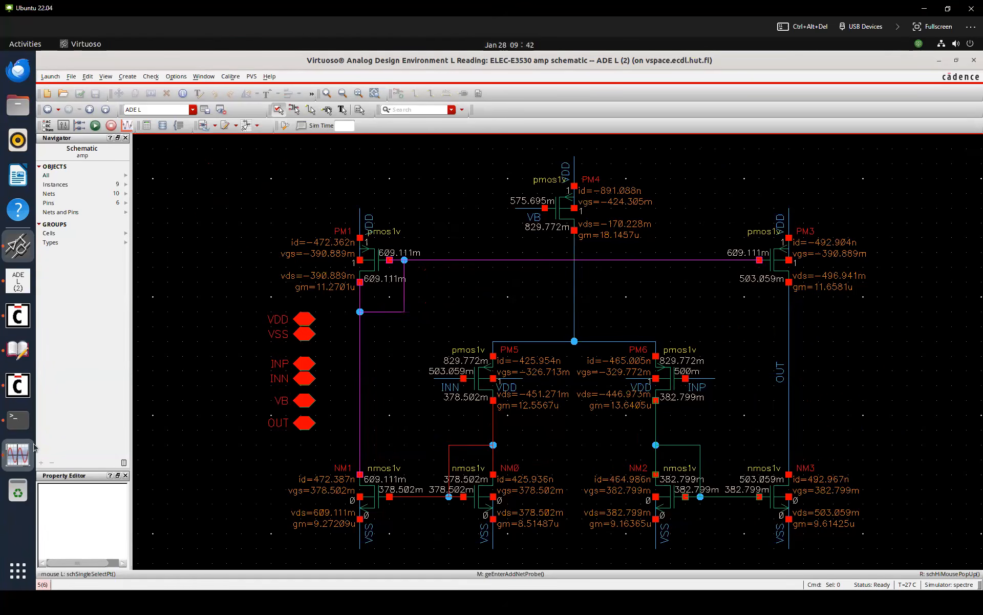
{"action": "left_click", "coordinate": [31, 451]}
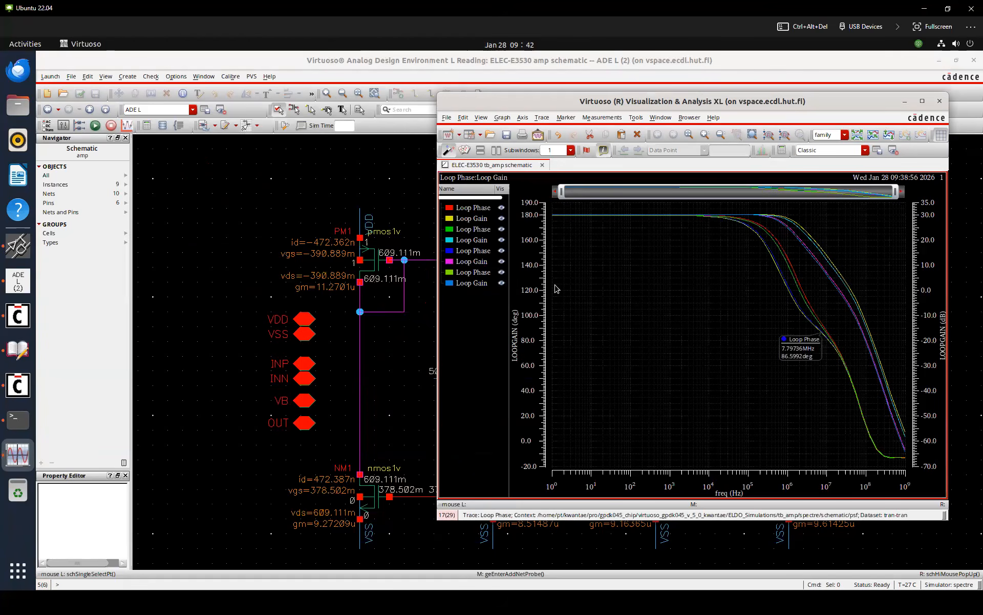
Move the four Loop Gain traces into their own strip above the Loop Phase traces
{"action": "left_click", "coordinate": [481, 218]}
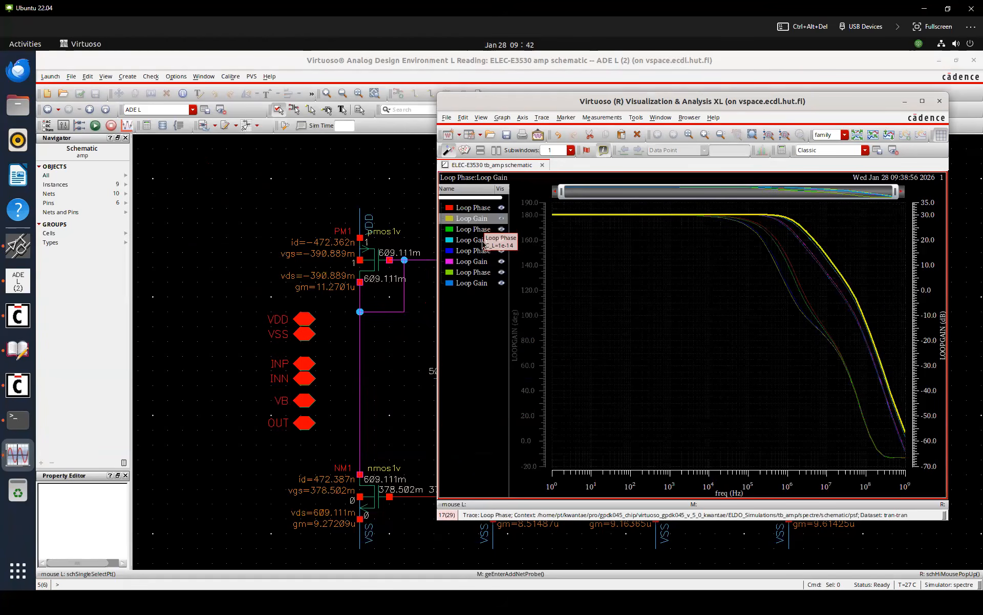
{"action": "left_click", "coordinate": [482, 239], "text": "ctrl"}
{"action": "left_click", "coordinate": [481, 261], "text": "ctrl"}
{"action": "left_click_drag", "start_coordinate": [485, 287], "coordinate": [483, 204], "text": "ctrl"}
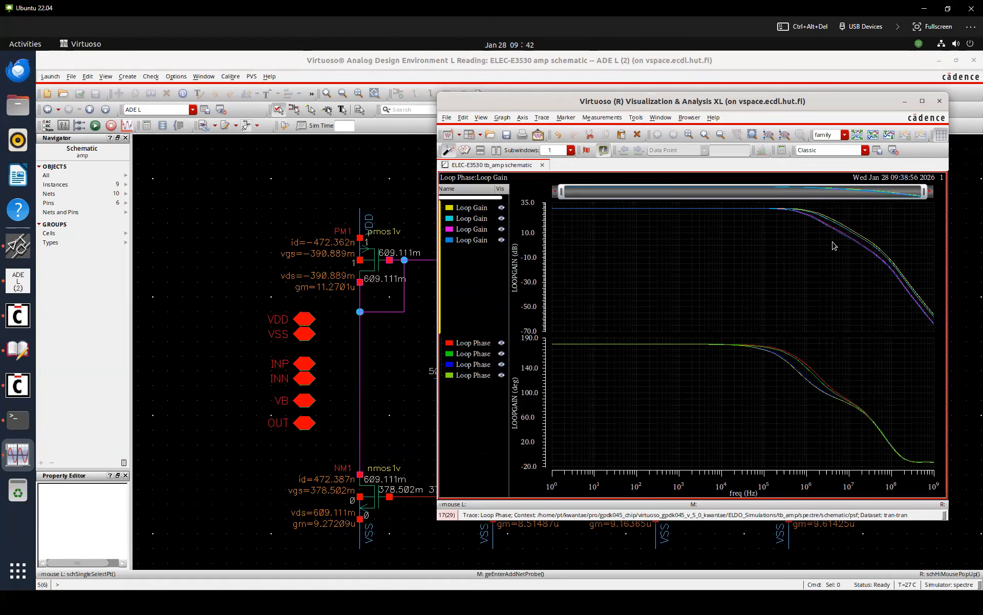
Place a horizontal marker at 0 dB on the Loop Gain strip and examine the frequencies where each trace crosses it
{"action": "key", "text": "h"}
{"action": "left_click_drag", "start_coordinate": [834, 244], "coordinate": [834, 244]}
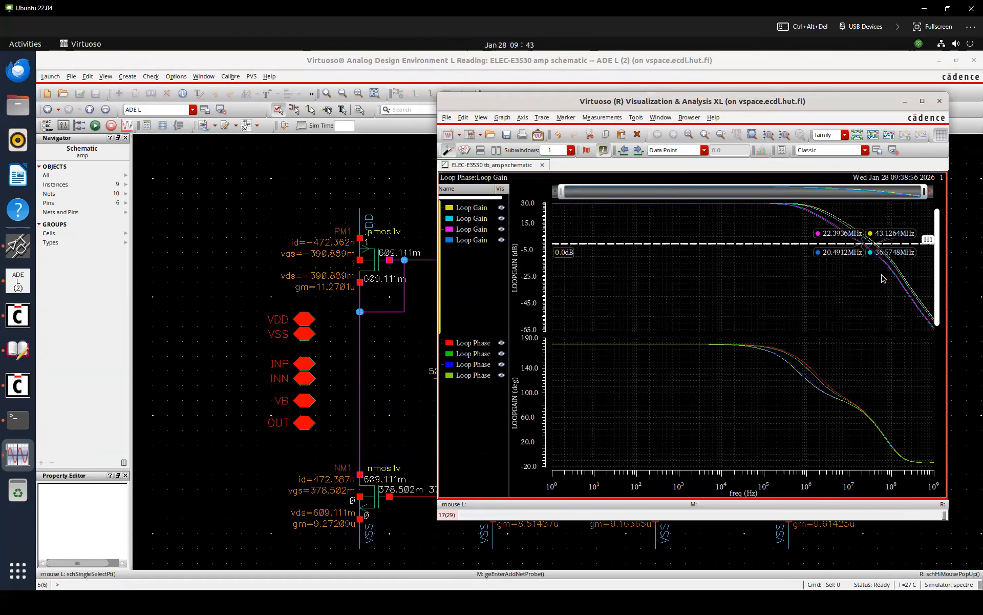
{"action": "scroll", "coordinate": [899, 252], "scroll_direction": "up", "scroll_amount": 6}
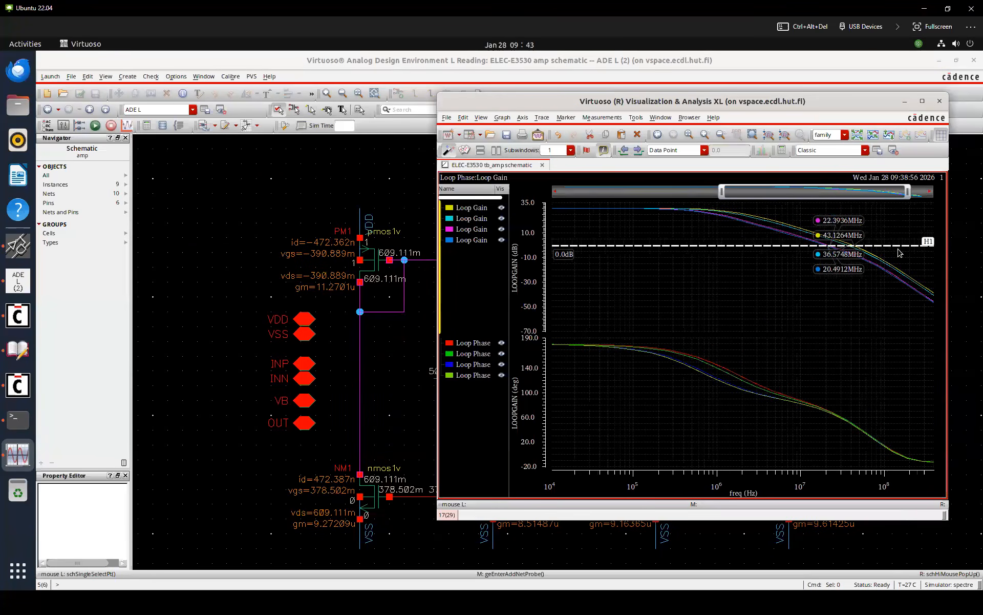
{"action": "scroll", "coordinate": [899, 252], "scroll_direction": "up", "scroll_amount": 1}
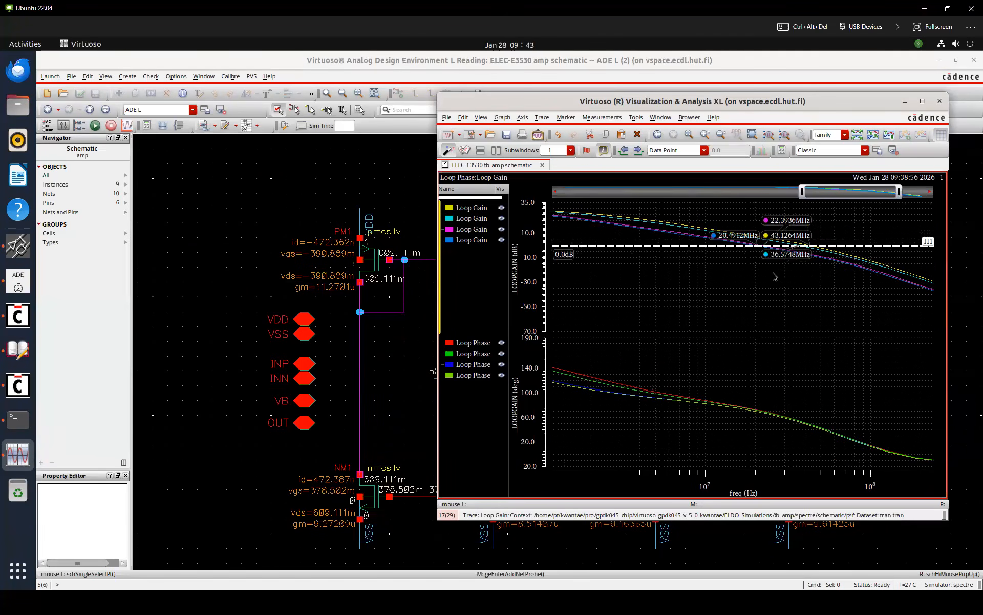
{"action": "mouse_move", "coordinate": [510, 249]}
{"action": "left_mouse_down"}
{"action": "mouse_move", "coordinate": [546, 249]}
{"action": "mouse_move", "coordinate": [525, 249]}
{"action": "left_mouse_up"}
{"action": "left_click", "coordinate": [790, 286]}
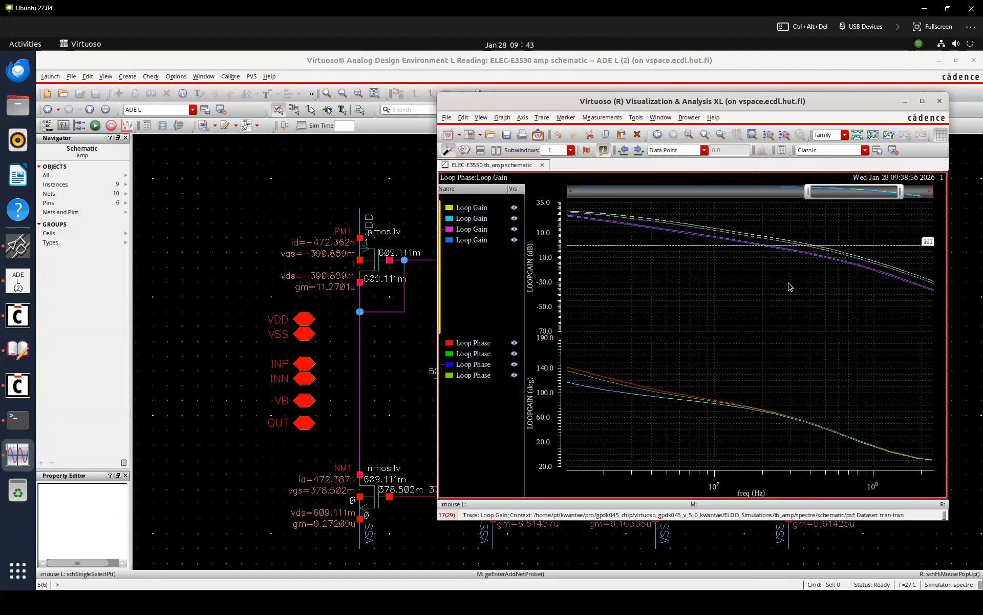
{"action": "left_click", "coordinate": [704, 244]}
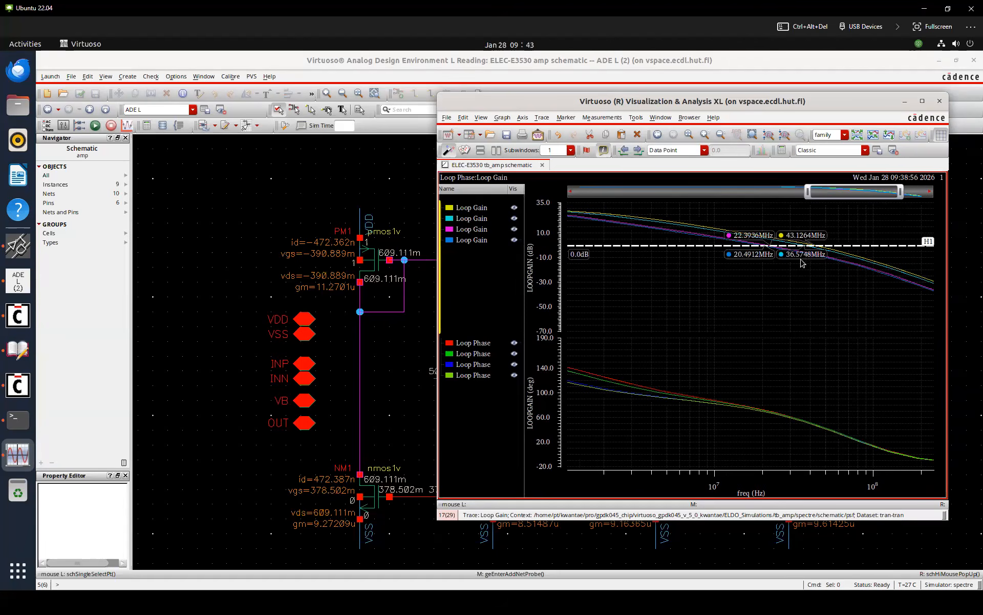
{"action": "left_click", "coordinate": [769, 269]}
Place a vertical marker at about 21.5 MHz across both strips, then shift it to a slightly lower frequency
{"action": "mouse_move", "coordinate": [768, 251]}
{"action": "key", "text": "v"}
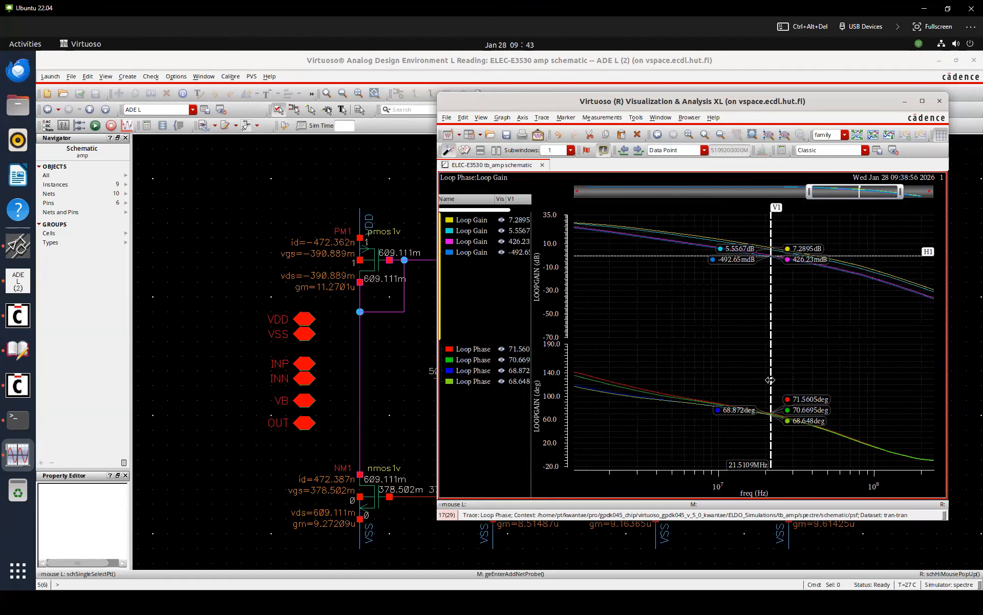
{"action": "mouse_move", "coordinate": [770, 379]}
{"action": "left_mouse_down"}
{"action": "mouse_move", "coordinate": [822, 375]}
{"action": "mouse_move", "coordinate": [763, 374]}
{"action": "left_mouse_up"}
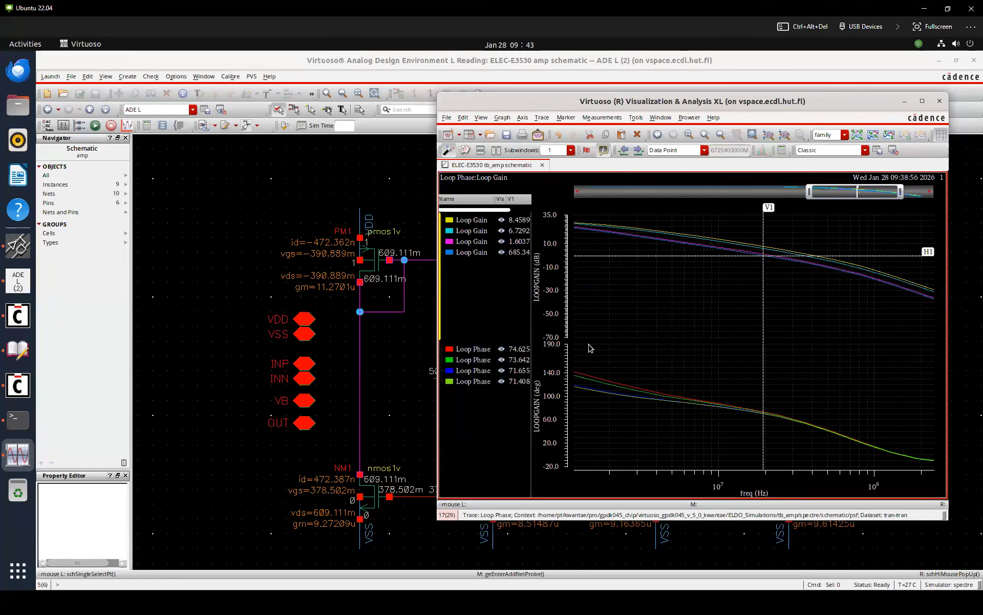
{"action": "left_click", "coordinate": [618, 331]}
Switch to Shortcuts.txt in Notepad and add H as "Horizontal line marker" under the waveform viewer shortcuts
{"action": "key", "text": "super"}
{"action": "left_click", "coordinate": [661, 602]}
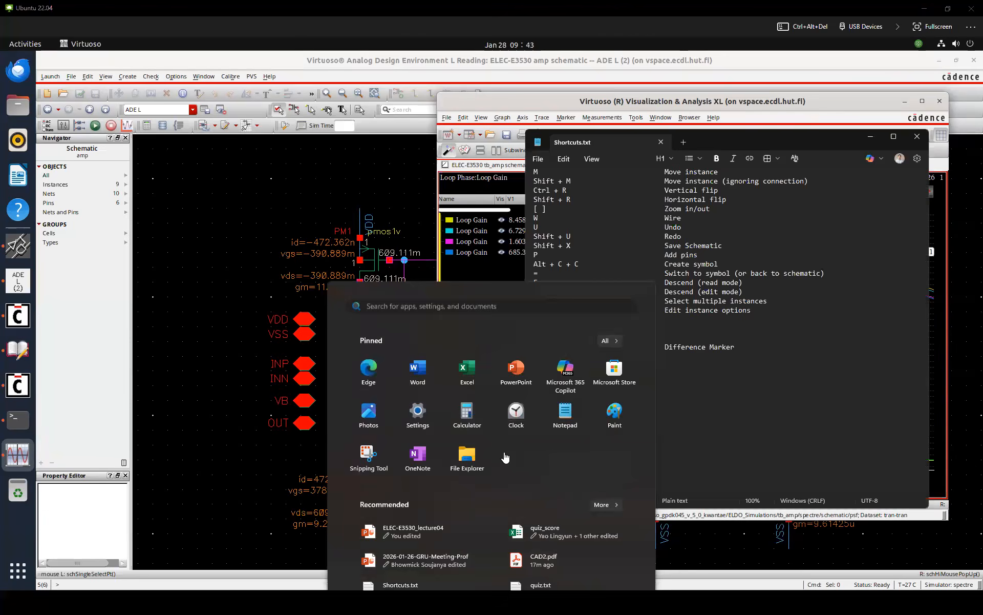
{"action": "left_click", "coordinate": [681, 360]}
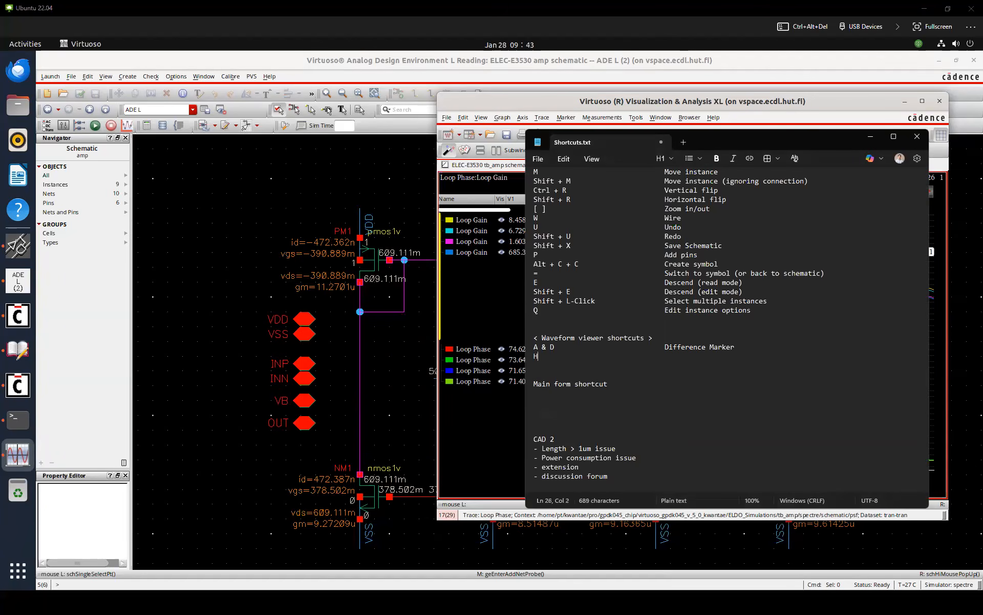
{"action": "type", "text": "Horizontal line marker"}
{"action": "key", "text": "Return"}
Add V as "Vertical line marker" to the waveform viewer shortcuts, save the notes and return to the plot window
{"action": "type", "text": "V\t\t\t\tVertical ine"}
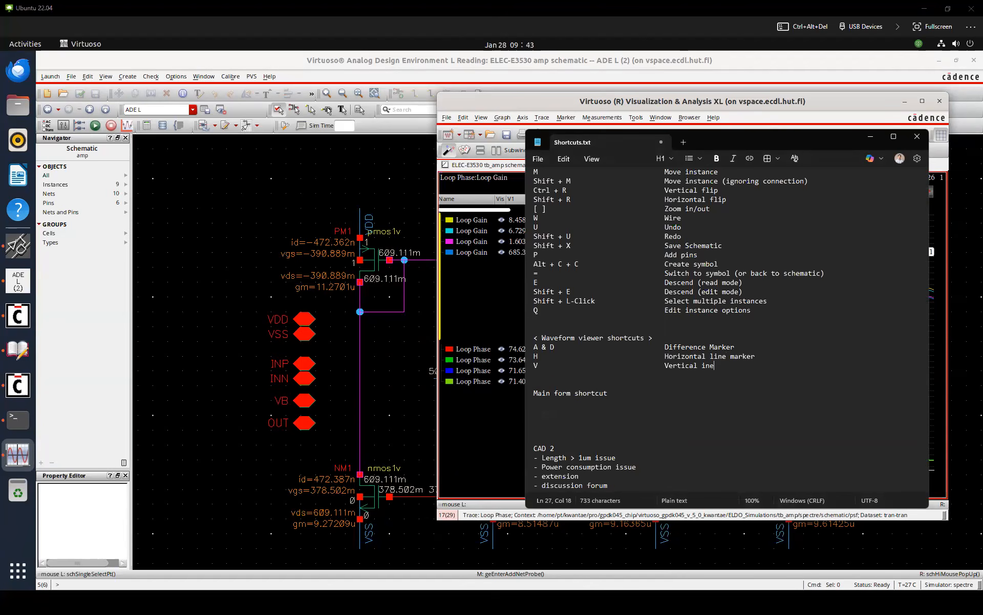
{"action": "key", "text": "BackSpace"}
{"action": "key", "text": "BackSpace"}
{"action": "type", "text": "line marker"}
{"action": "key", "text": "ctrl+s"}
{"action": "left_click", "coordinate": [684, 101]}
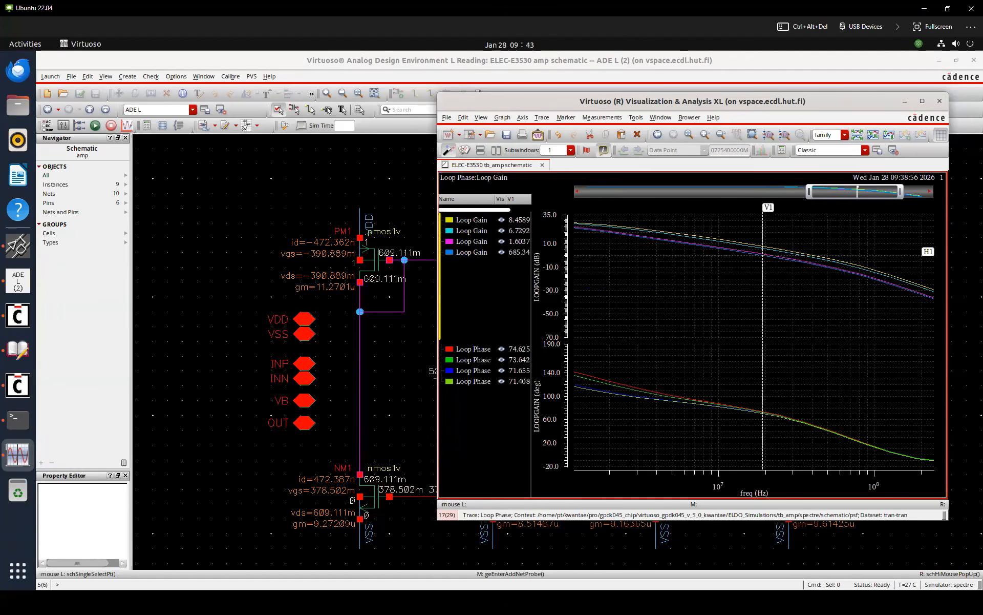
Switch to the Word report and review the DC input range target in the Final Specification Summary table
{"action": "key", "text": "super"}
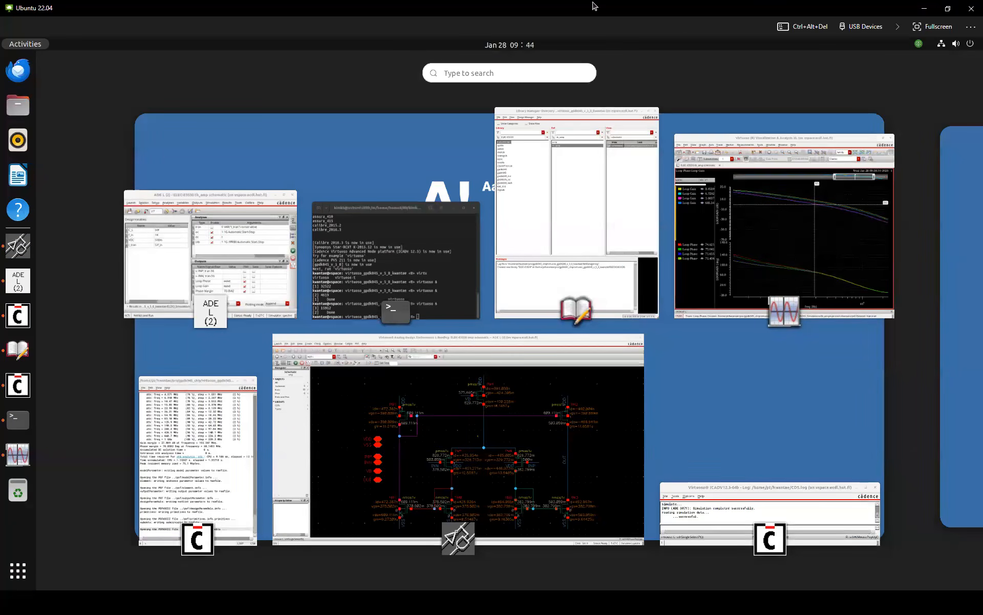
{"action": "key", "text": "super"}
{"action": "key", "text": "super"}
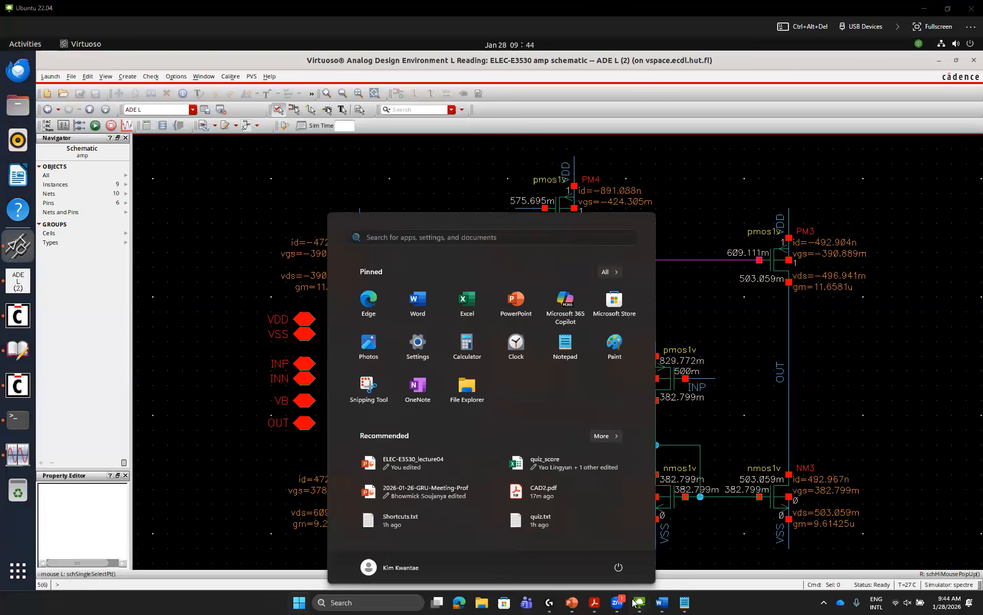
{"action": "mouse_move", "coordinate": [662, 603]}
{"action": "left_click", "coordinate": [684, 558]}
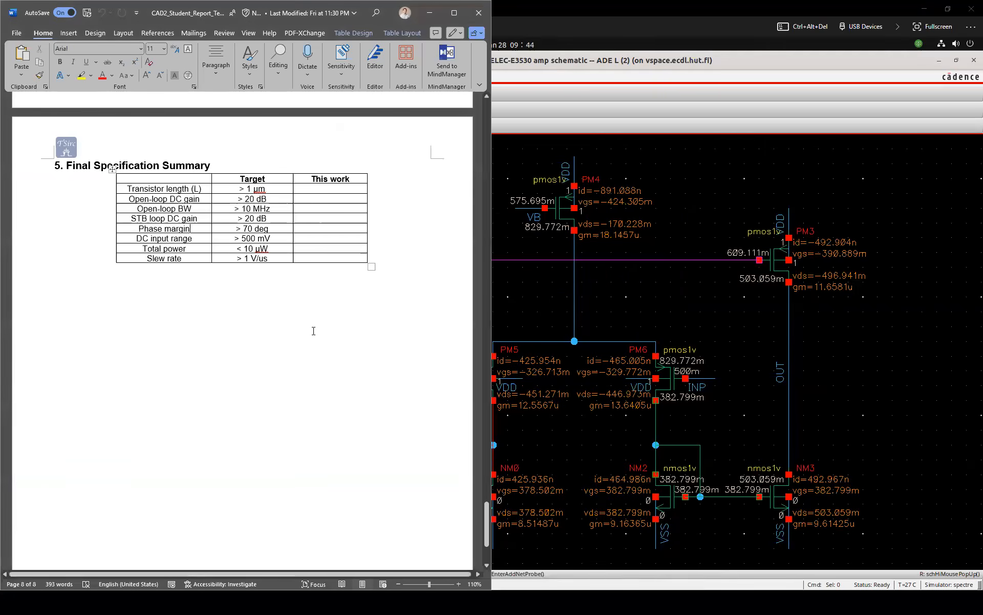
{"action": "left_click_drag", "start_coordinate": [164, 238], "coordinate": [188, 243]}
{"action": "left_click", "coordinate": [175, 241]}
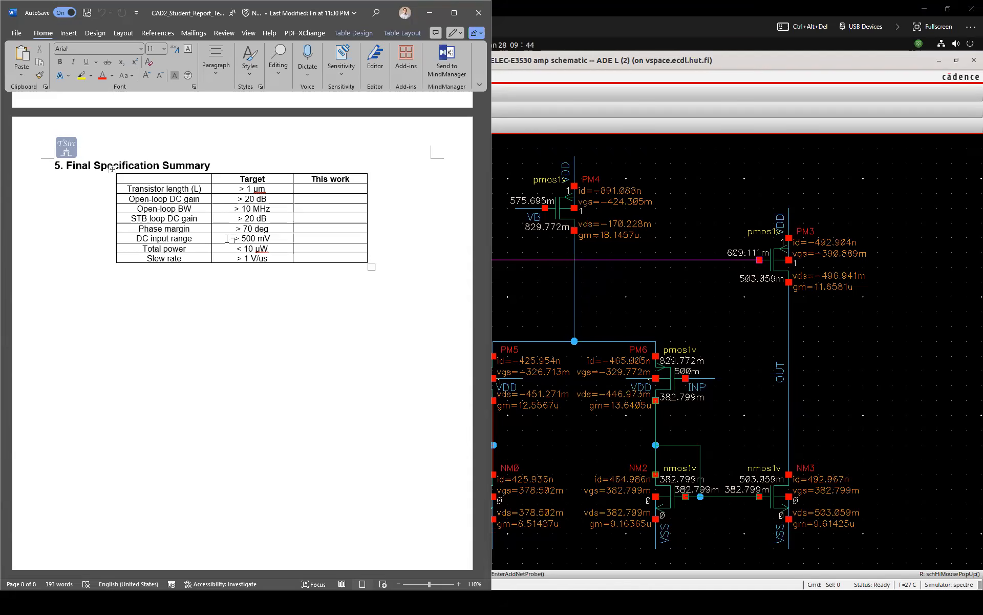
Return from the amp schematic to the tb_amp testbench and open a Parametric Analysis from its ADE L session
{"action": "left_click", "coordinate": [522, 290]}
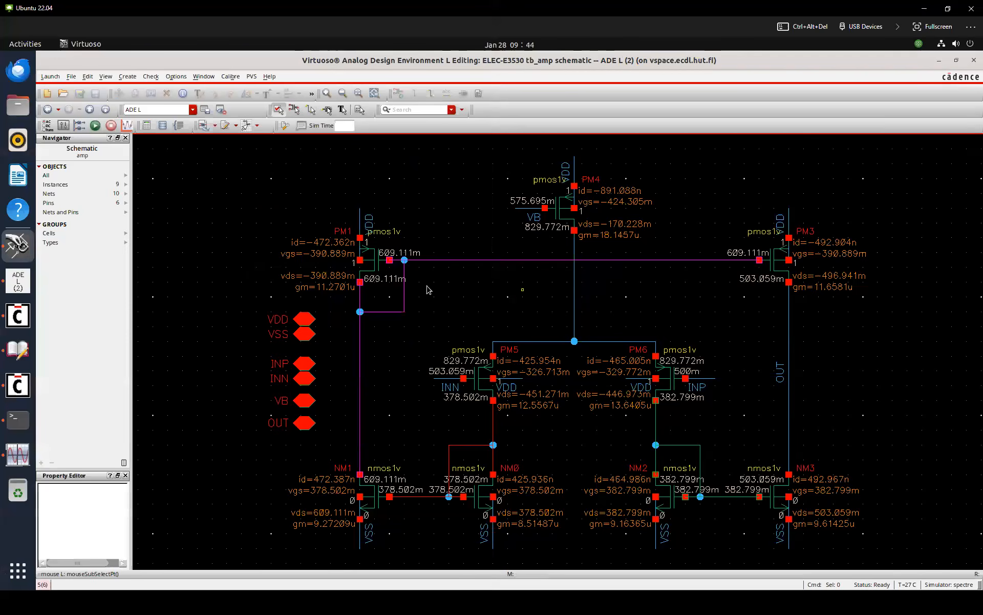
{"action": "key", "text": "ctrl+e"}
{"action": "left_click", "coordinate": [24, 290]}
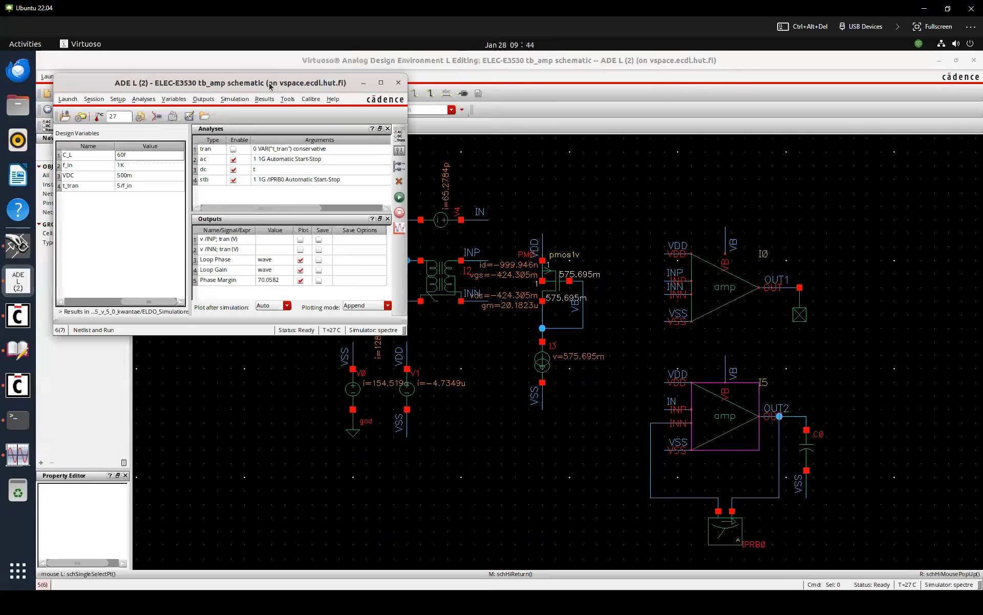
{"action": "left_click", "coordinate": [291, 100]}
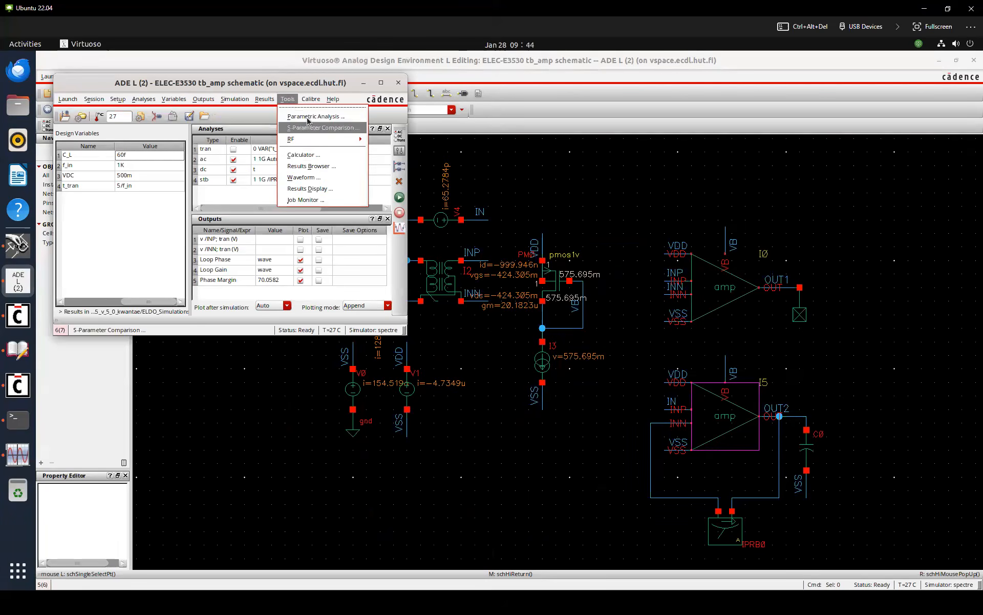
{"action": "left_click", "coordinate": [309, 117]}
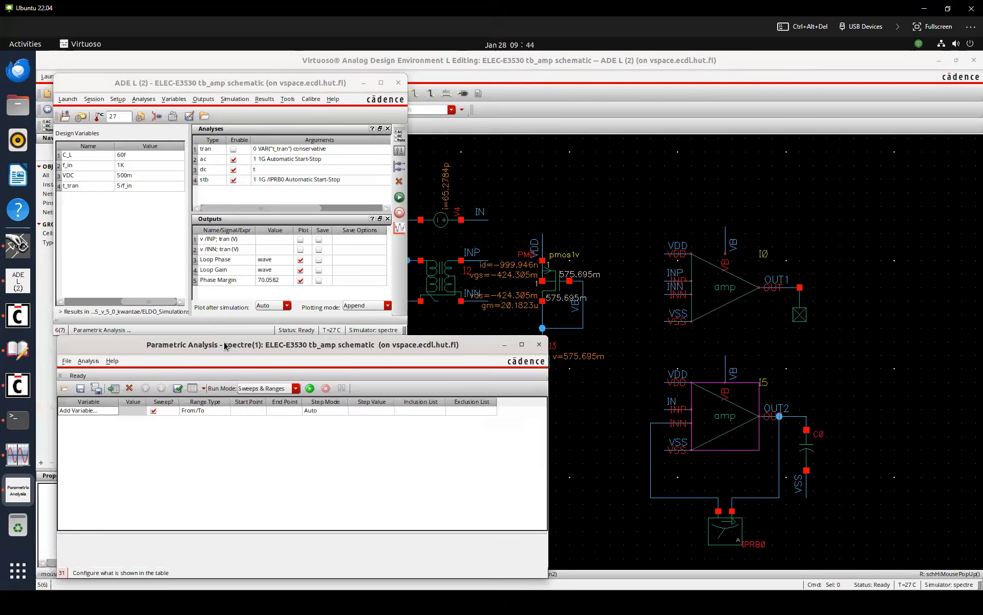
Add VDC as the parametric sweep variable with a range from 0 to 1
{"action": "left_click_drag", "start_coordinate": [224, 346], "coordinate": [272, 317]}
{"action": "left_click", "coordinate": [148, 381]}
{"action": "left_click", "coordinate": [162, 381]}
{"action": "left_click", "coordinate": [158, 402]}
{"action": "left_click", "coordinate": [289, 393]}
{"action": "type", "text": "10"}
{"action": "key", "text": "BackSpace"}
{"action": "key", "text": "BackSpace"}
{"action": "type", "text": "0"}
{"action": "key", "text": "Return"}
{"action": "key", "text": "Right"}
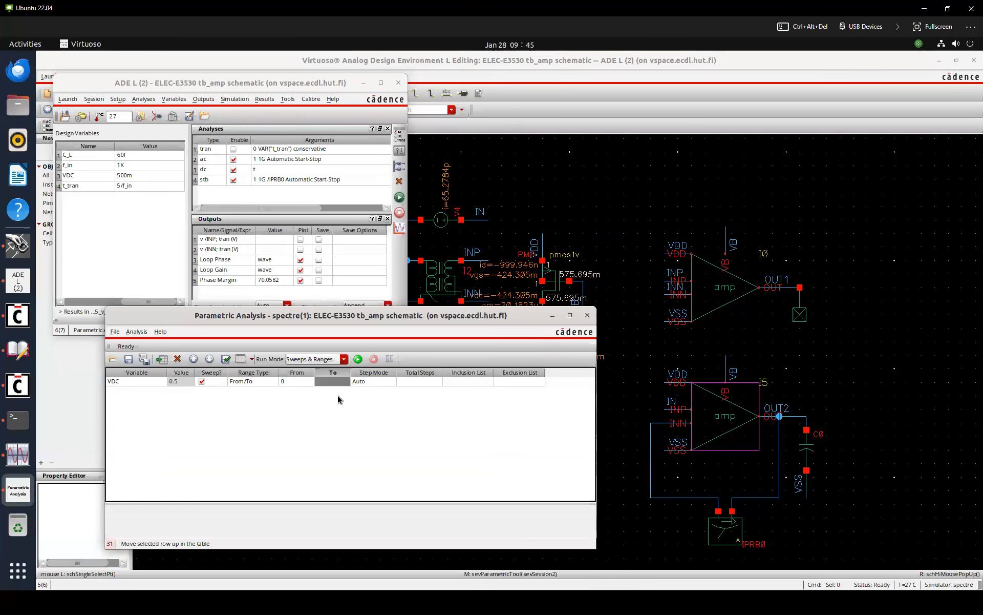
{"action": "type", "text": "1"}
{"action": "key", "text": "Return"}
Set the VDC sweep's total steps to 10 and run the parametric analysis
{"action": "key", "text": "Left"}
{"action": "key", "text": "Right"}
{"action": "key", "text": "Right"}
{"action": "key", "text": "Right"}
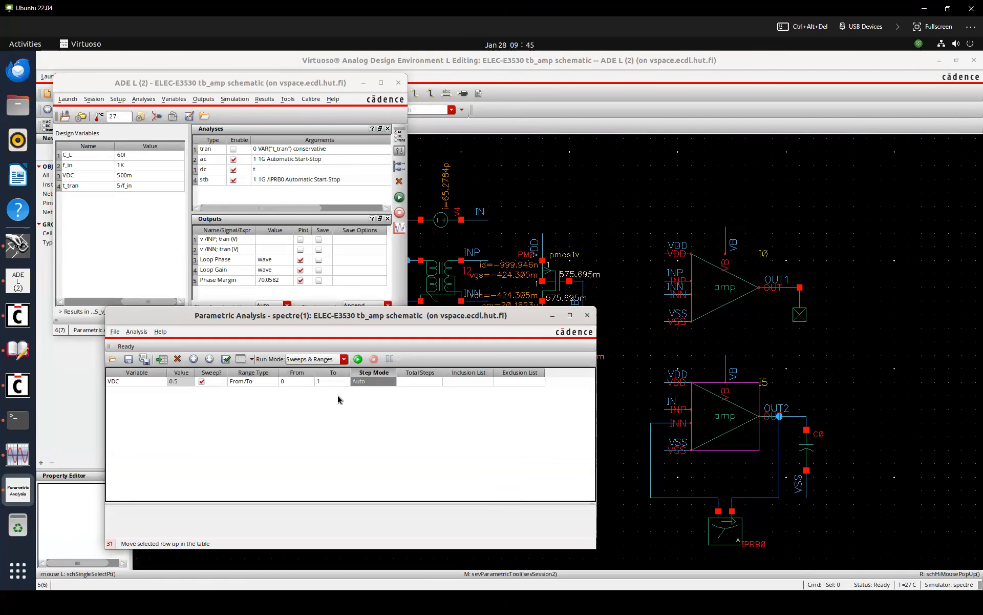
{"action": "type", "text": "1"}
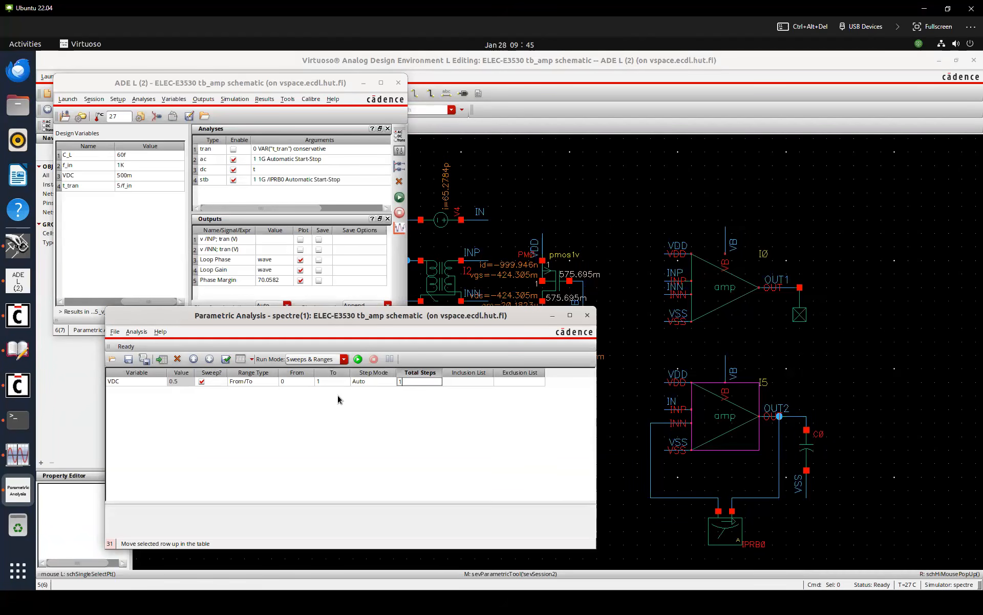
{"action": "type", "text": "0"}
{"action": "left_click", "coordinate": [318, 414]}
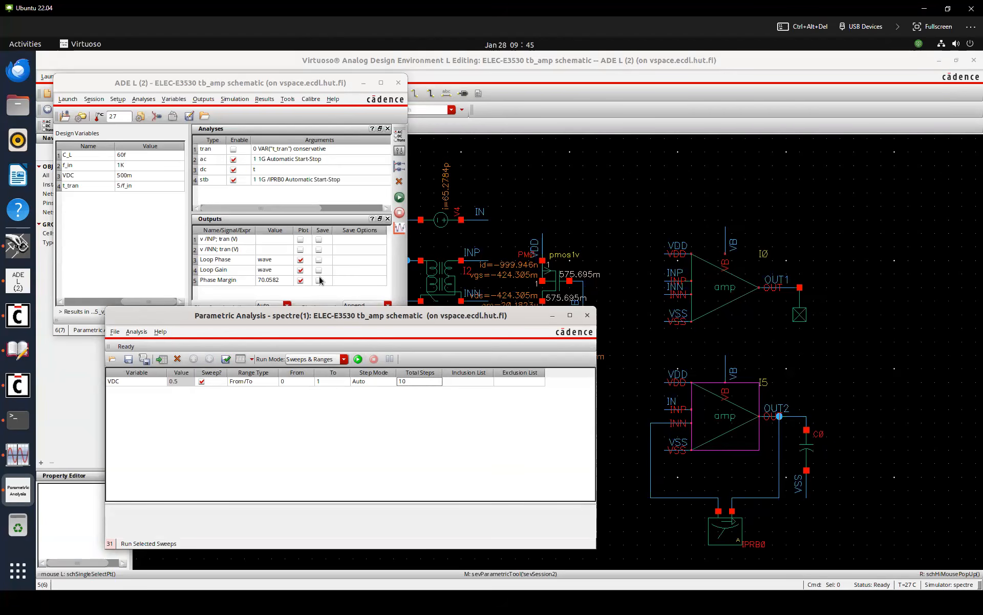
{"action": "left_click", "coordinate": [358, 360]}
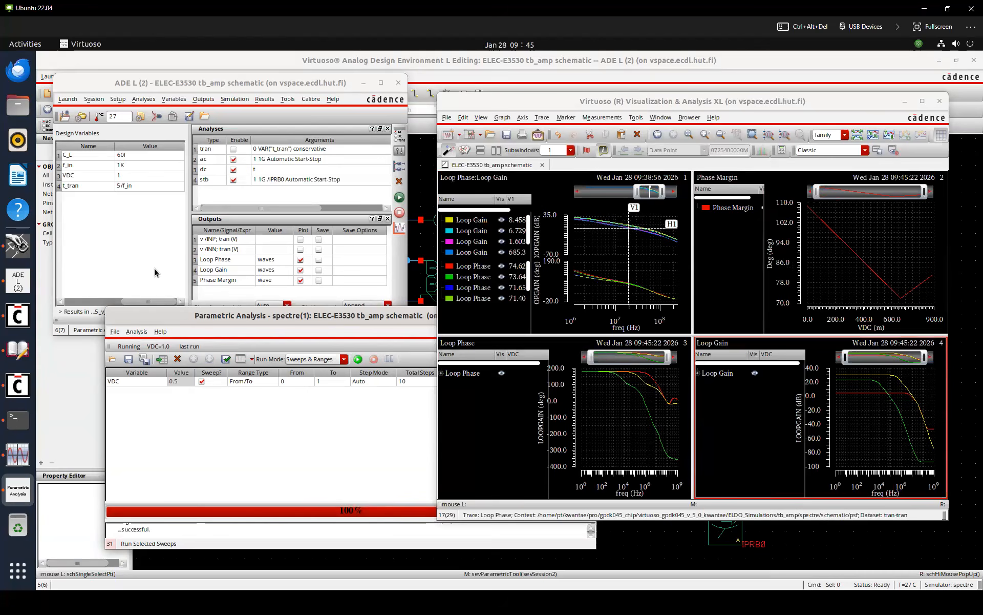
Set the plotting mode to Replace, replot the outputs and display the Phase Margin trace as discrete points
{"action": "left_click", "coordinate": [357, 306]}
{"action": "left_click", "coordinate": [366, 322]}
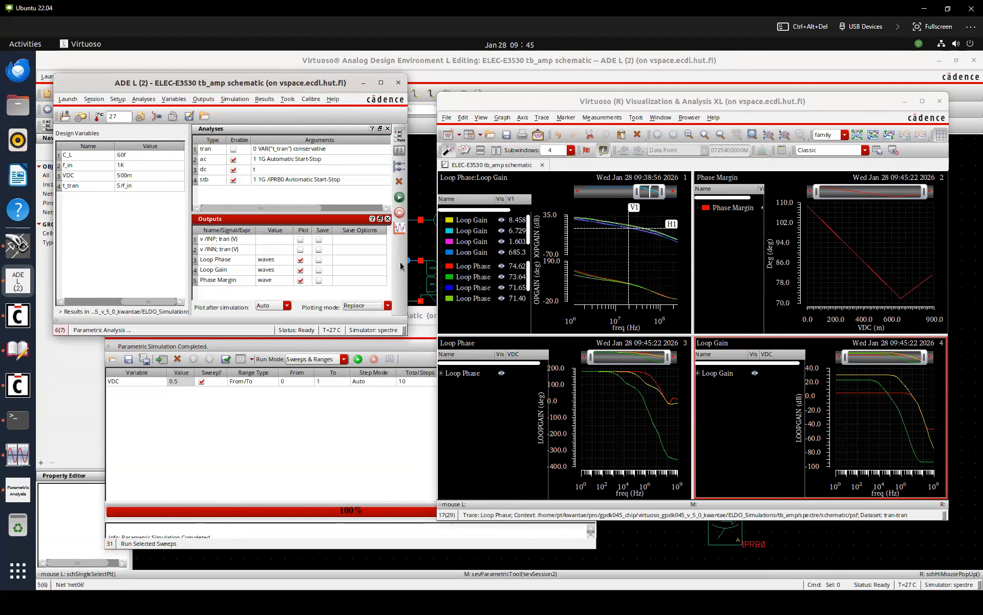
{"action": "left_click", "coordinate": [400, 228]}
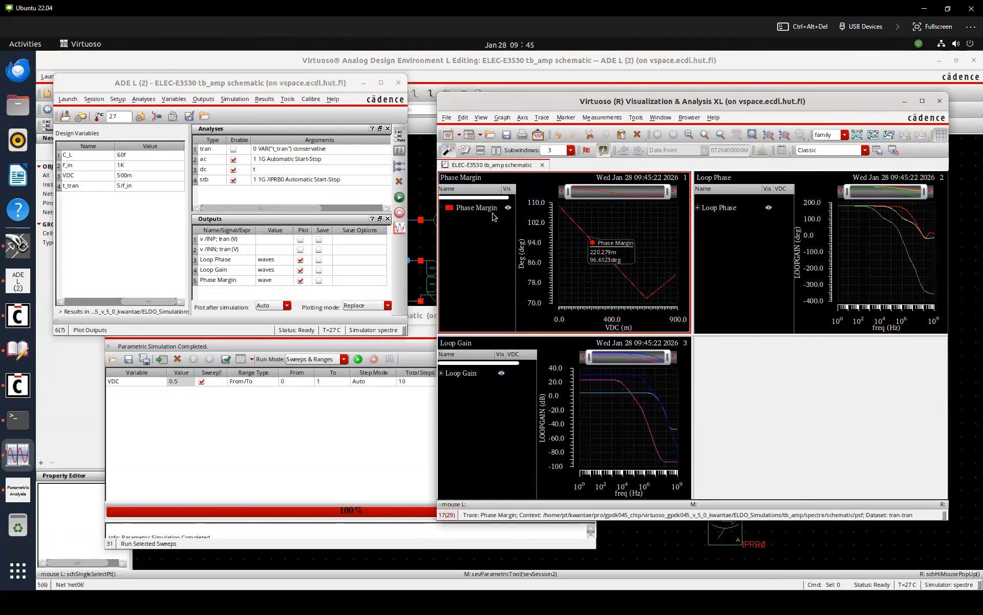
{"action": "right_click", "coordinate": [489, 208]}
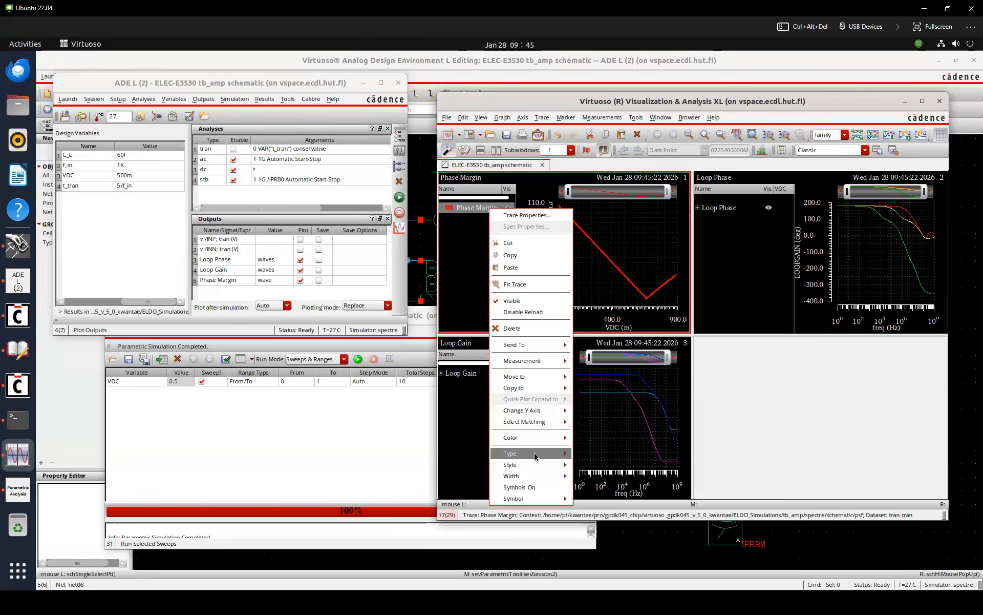
{"action": "left_click", "coordinate": [593, 467]}
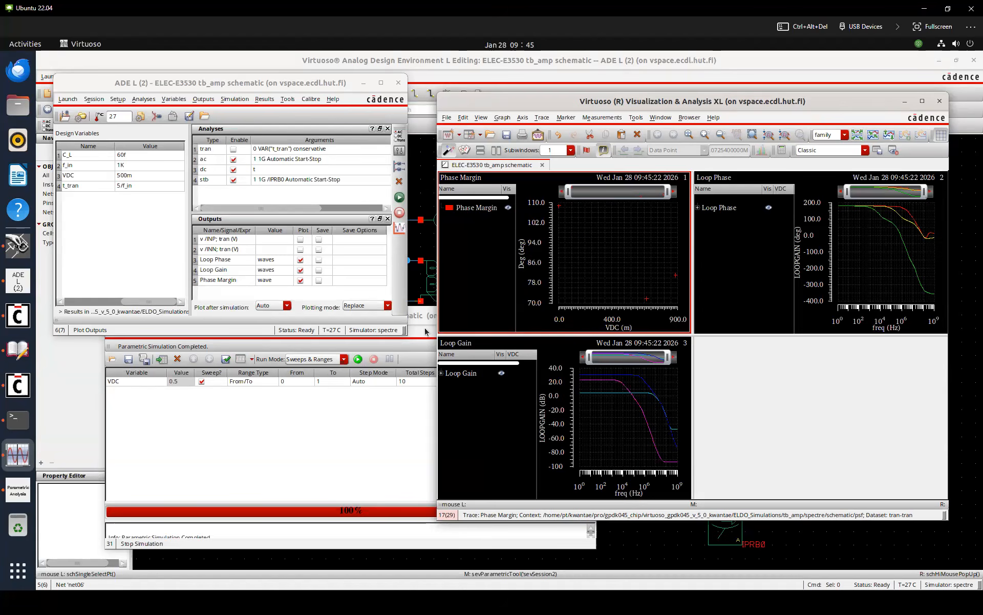
Check the VDC sweep settings, run the parametric analysis again and select the new Phase Margin trace
{"action": "left_click", "coordinate": [201, 395]}
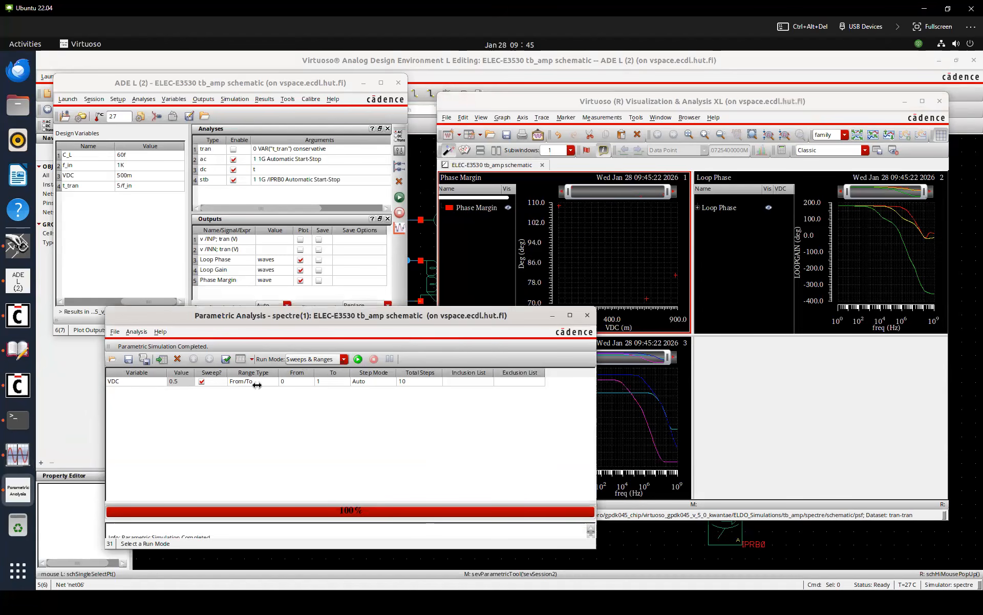
{"action": "left_click", "coordinate": [573, 218]}
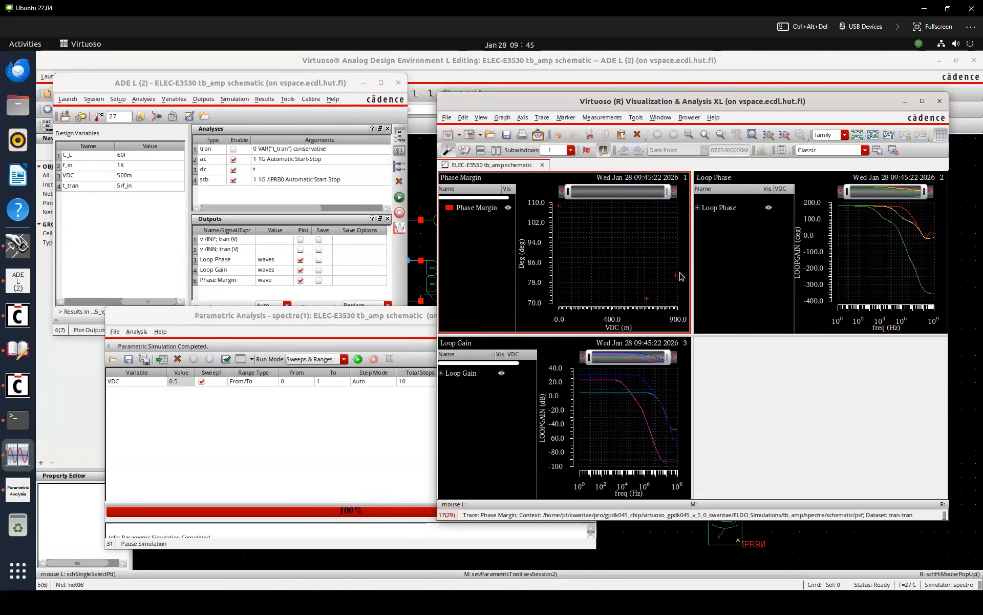
{"action": "left_click", "coordinate": [389, 398]}
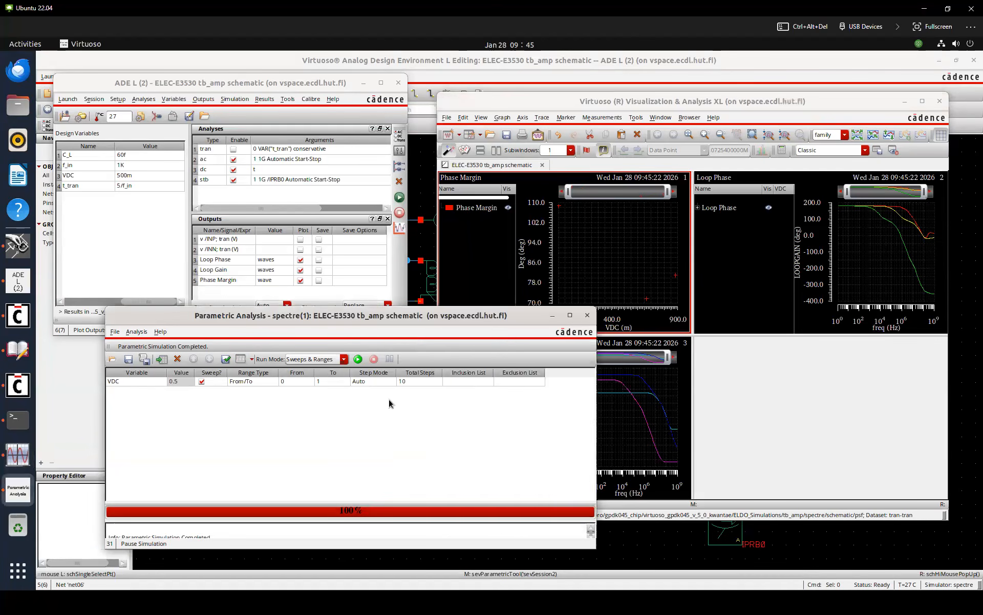
{"action": "left_click", "coordinate": [358, 359]}
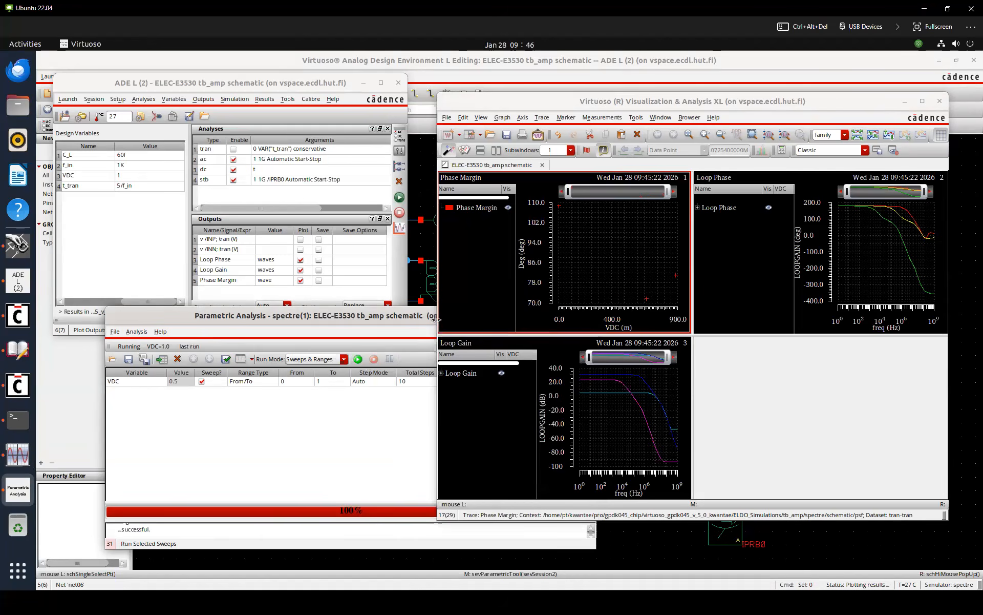
{"action": "left_click", "coordinate": [478, 207]}
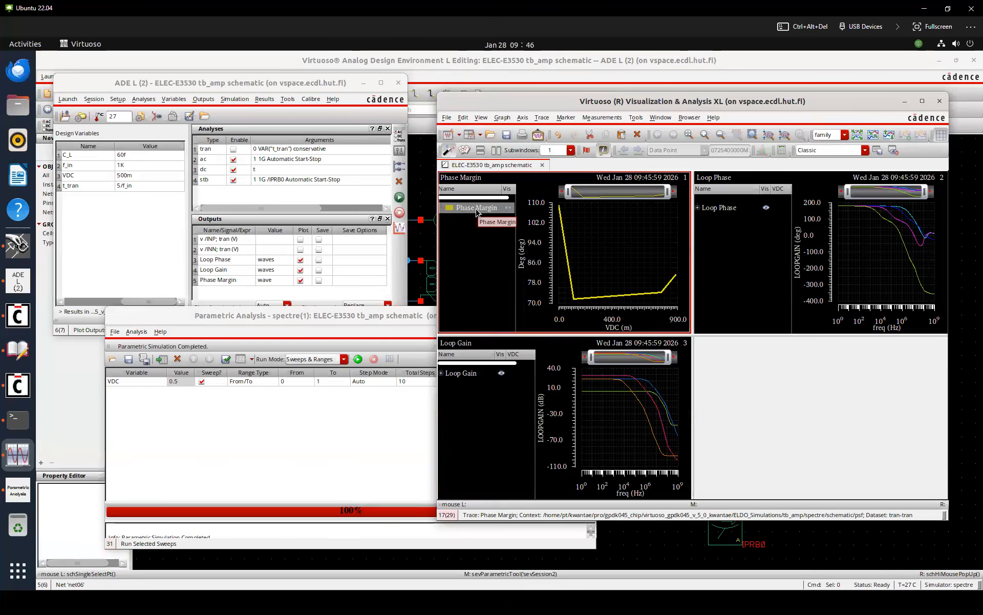
Display the new Phase Margin trace as discrete points and maximize the graph window
{"action": "right_click", "coordinate": [478, 208]}
{"action": "mouse_move", "coordinate": [511, 454]}
{"action": "left_click", "coordinate": [578, 465]}
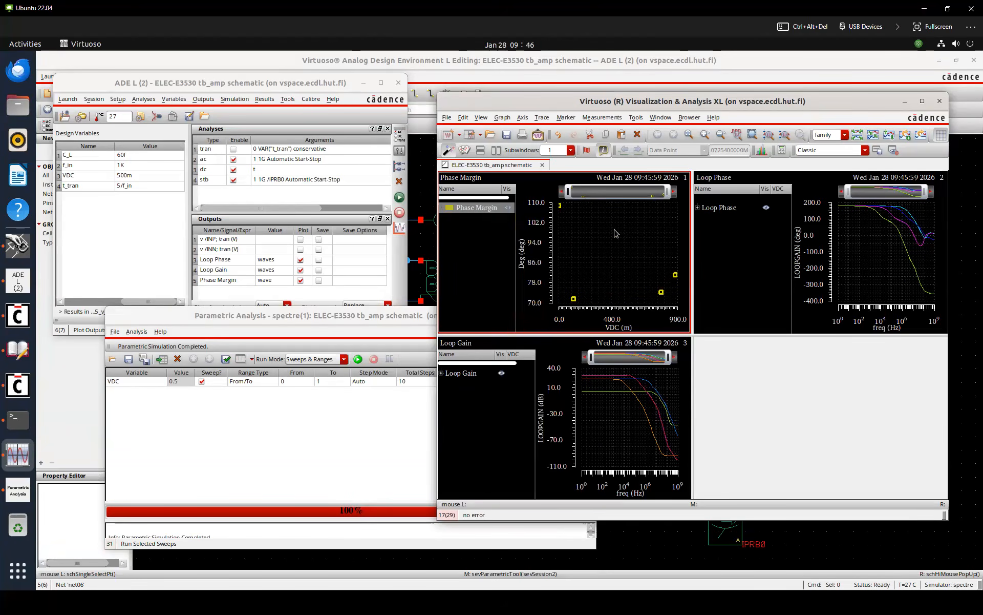
{"action": "left_click", "coordinate": [614, 230]}
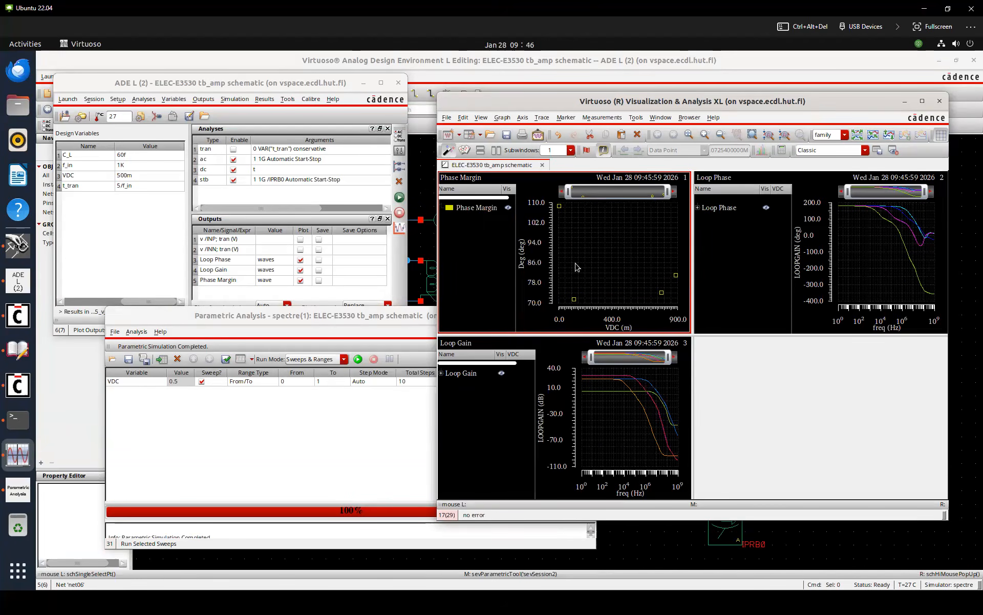
{"action": "left_click", "coordinate": [922, 101]}
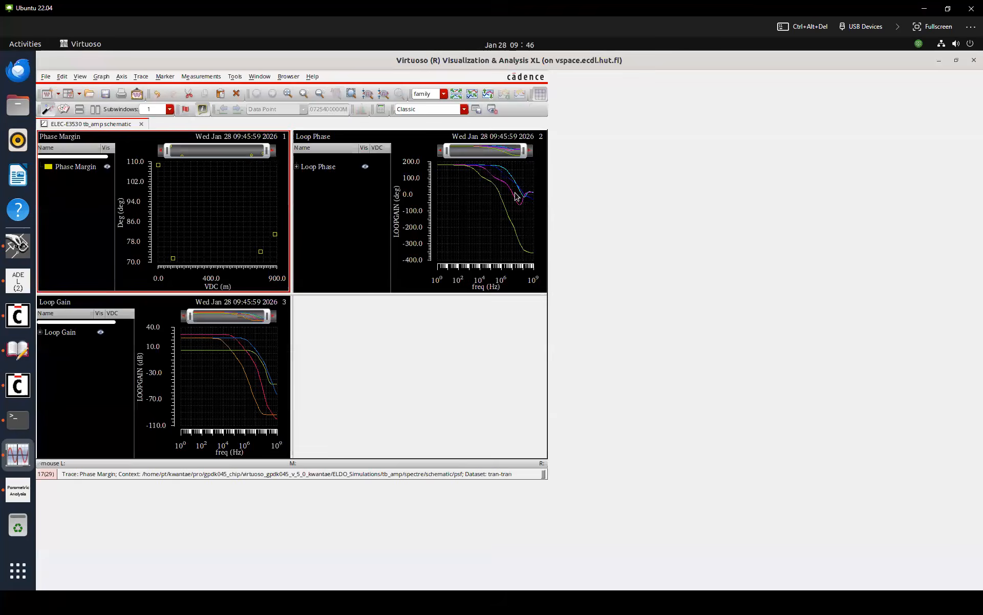
Delete the Phase Margin subwindow, keeping the Loop Phase and Loop Gain plots
{"action": "left_click", "coordinate": [538, 204]}
{"action": "left_click", "coordinate": [332, 224]}
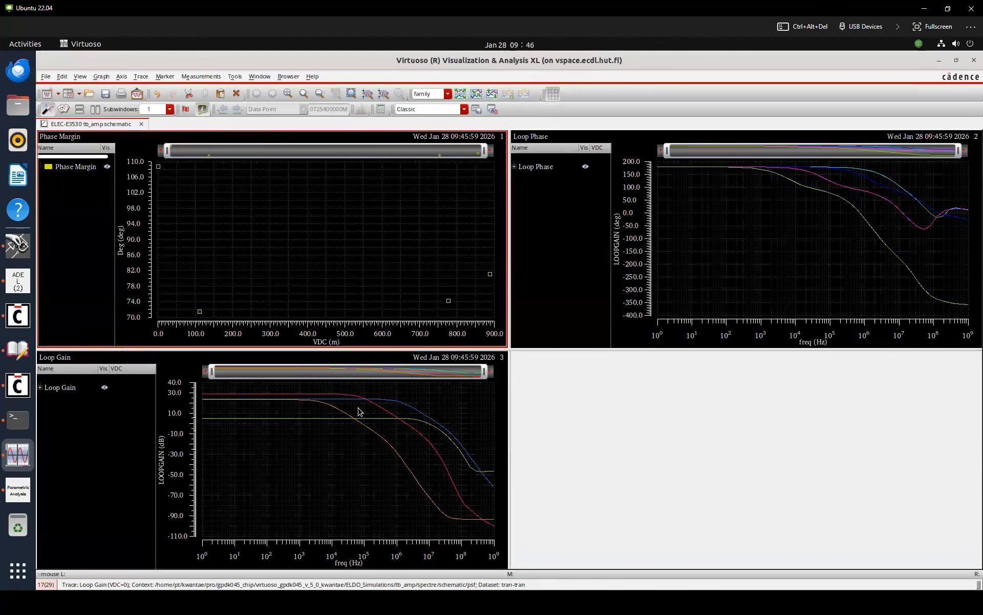
{"action": "key", "text": "Delete"}
{"action": "left_click", "coordinate": [496, 339]}
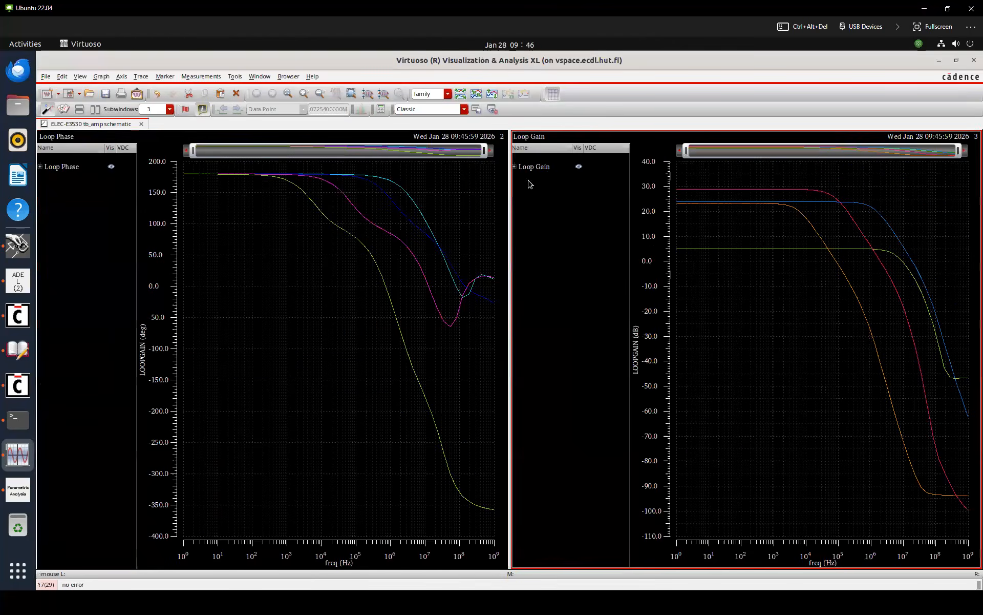
Expand the Loop Gain family, inspect its VDC = 0 trace and delete that trace
{"action": "left_click", "coordinate": [515, 166]}
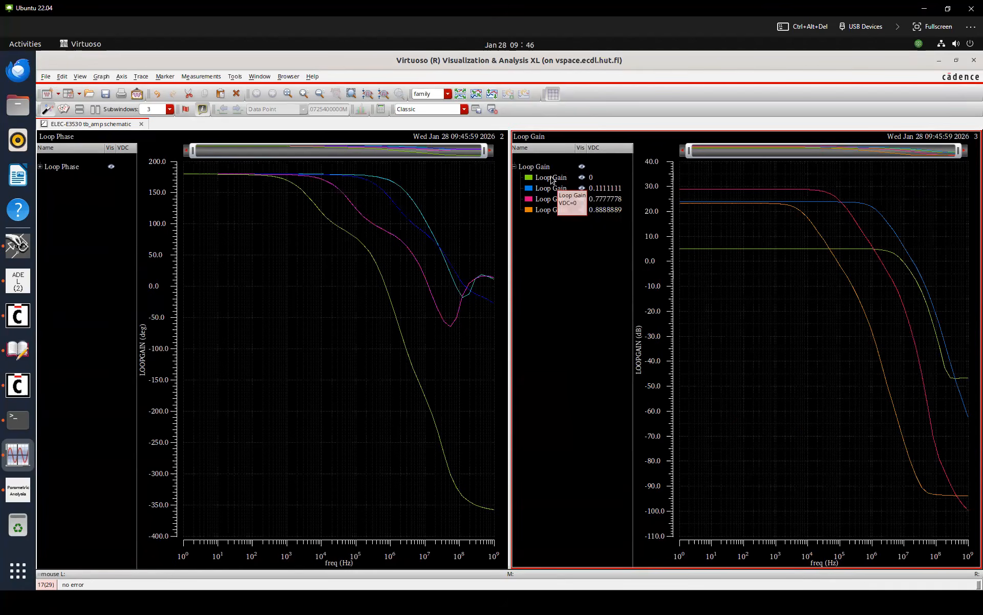
{"action": "left_click", "coordinate": [599, 179]}
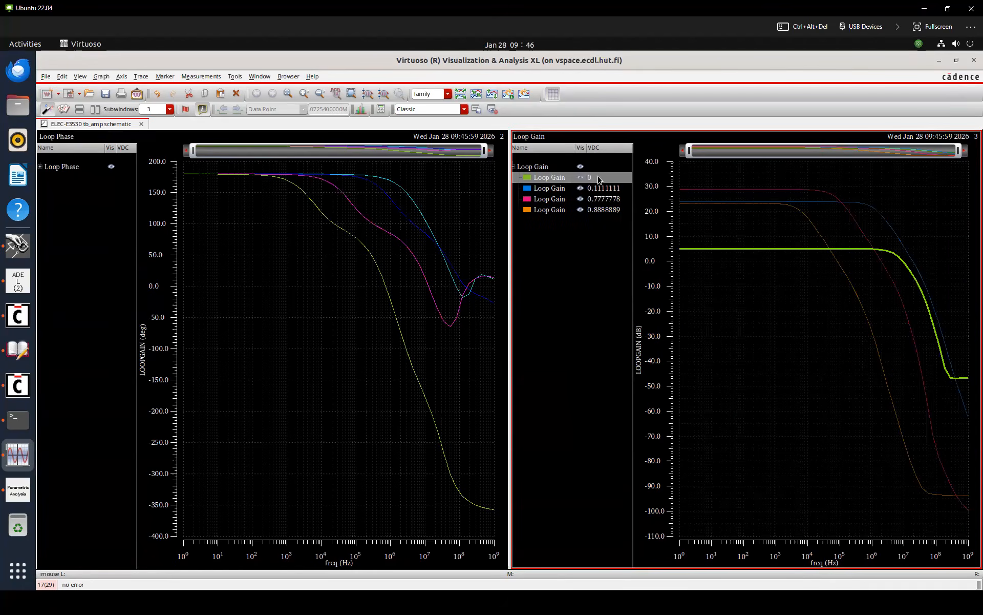
{"action": "left_click", "coordinate": [700, 259]}
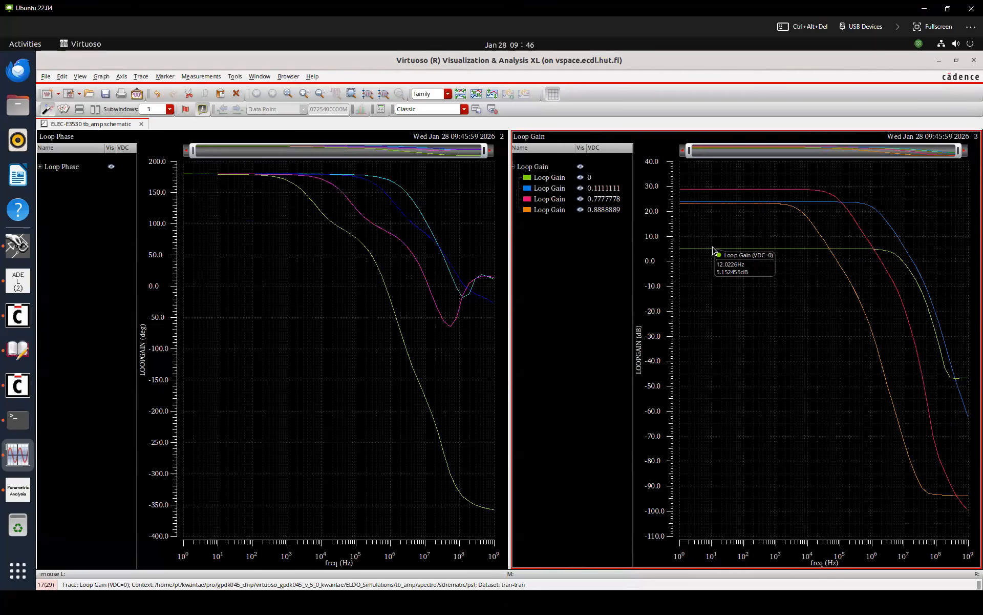
{"action": "left_click", "coordinate": [562, 179]}
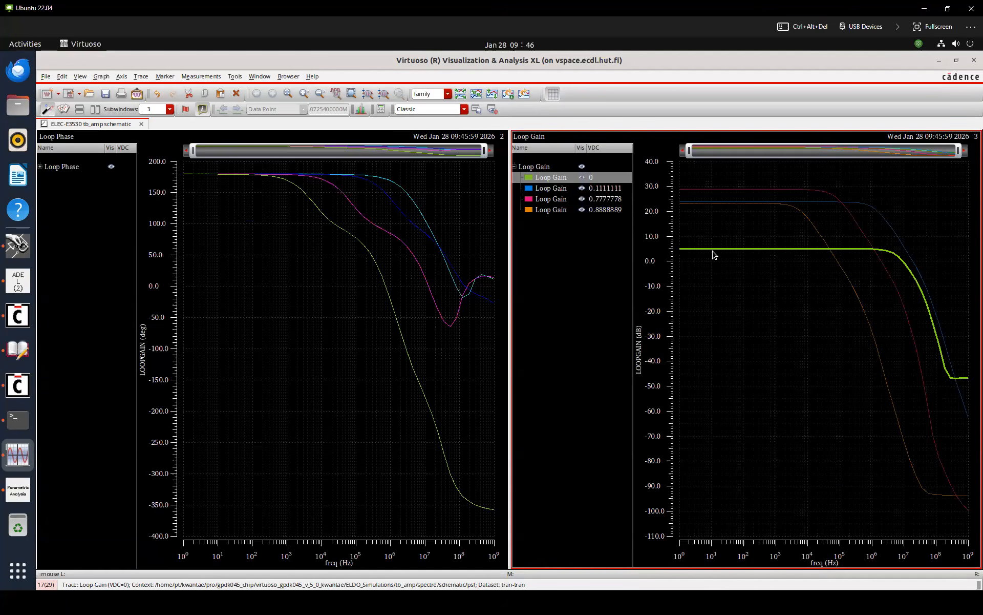
{"action": "key", "text": "Delete"}
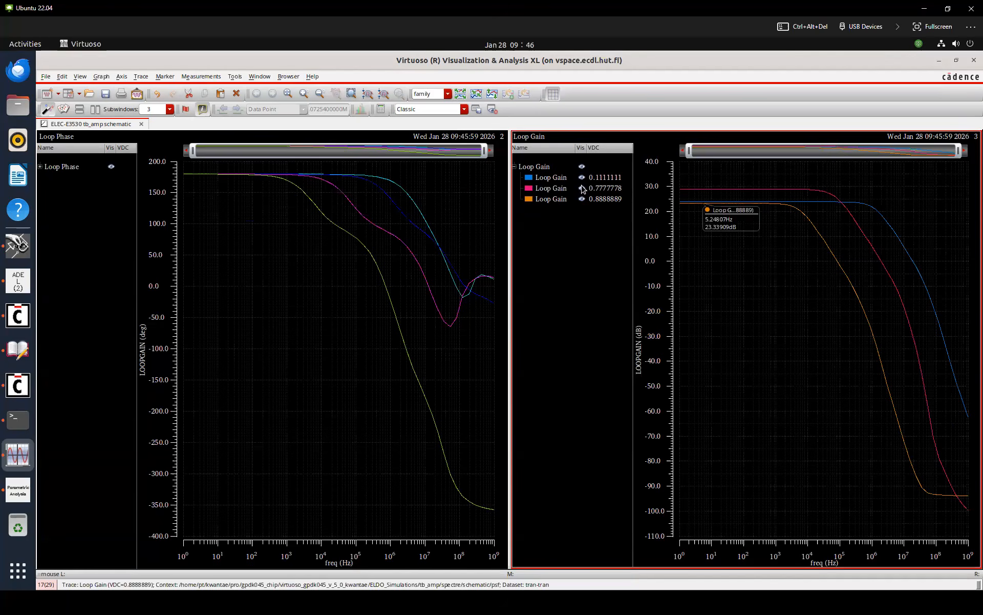
Highlight the remaining Loop Gain traces one by one and compare their low-frequency gain across VDC values
{"action": "left_click", "coordinate": [606, 179]}
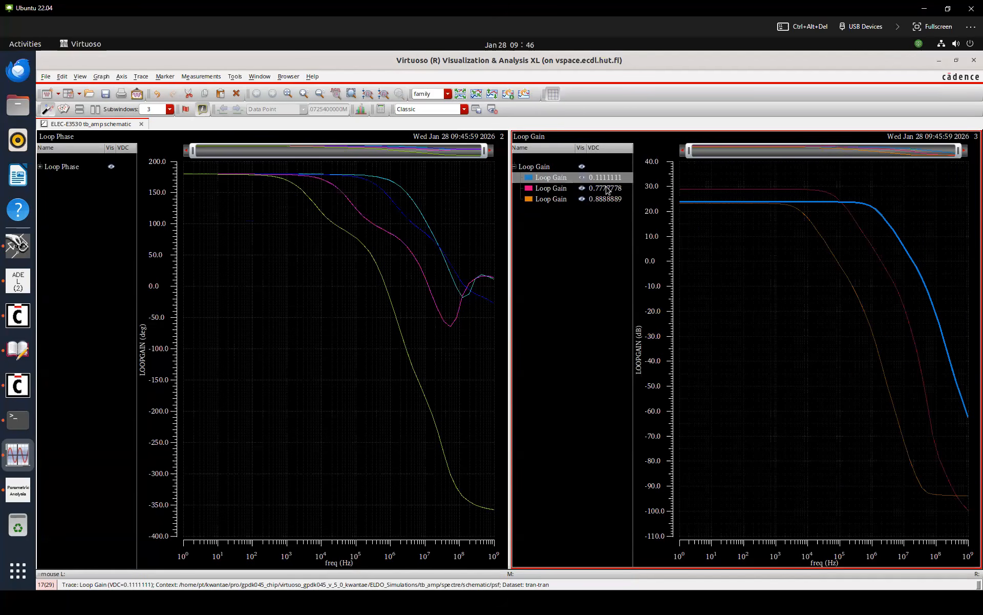
{"action": "left_click", "coordinate": [605, 188]}
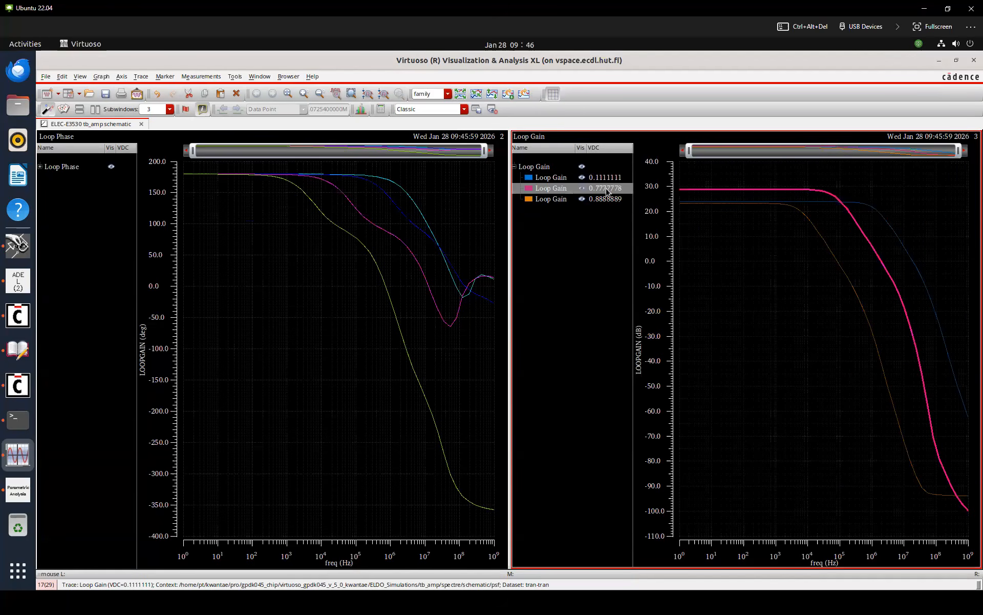
{"action": "left_click", "coordinate": [607, 200]}
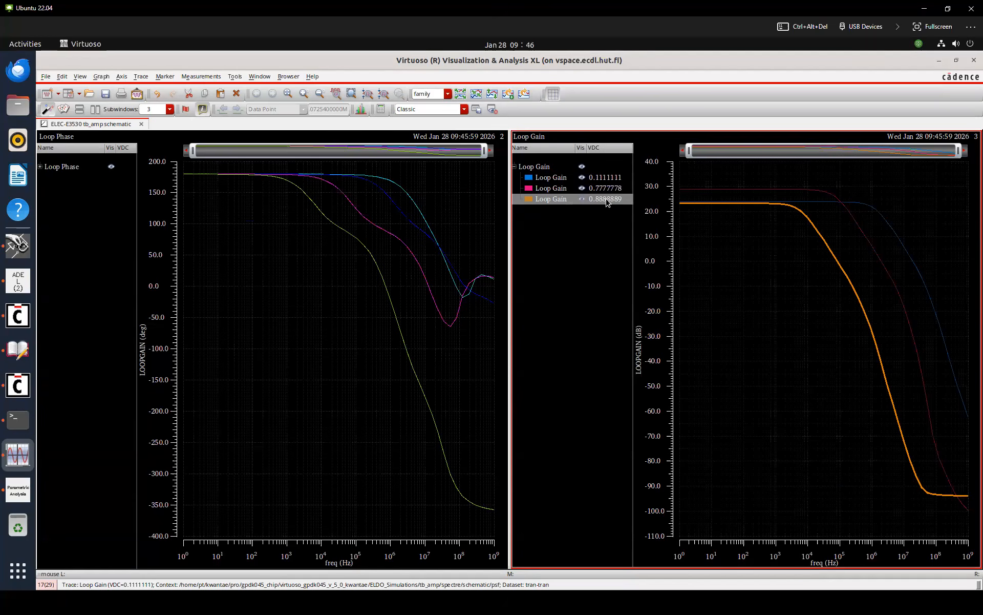
{"action": "left_click", "coordinate": [709, 223]}
{"action": "mouse_move", "coordinate": [708, 205]}
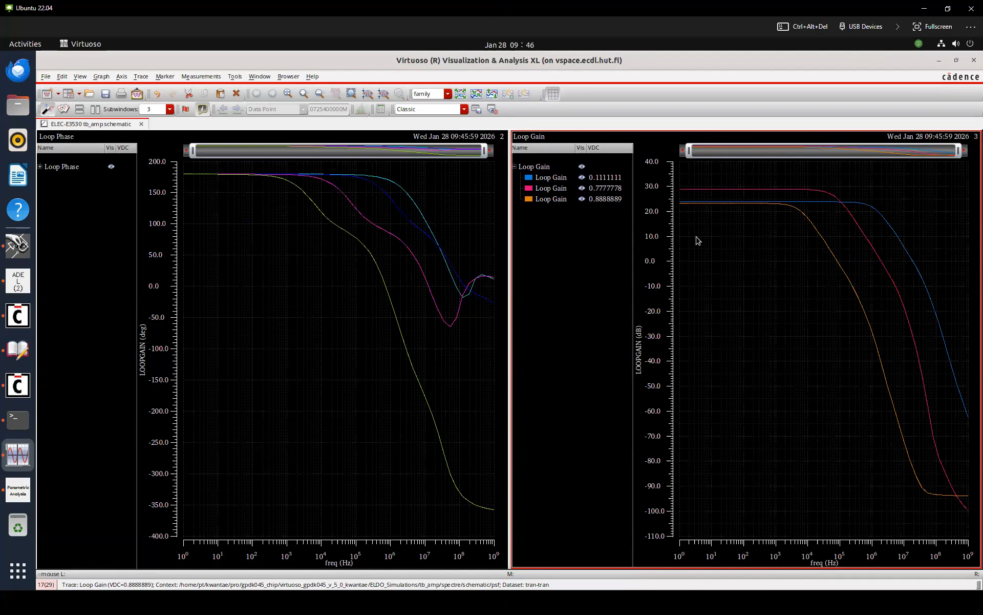
Set the VDC sweep's start value to 0.1 and run the parametric analysis
{"action": "left_click", "coordinate": [18, 490]}
{"action": "left_click", "coordinate": [300, 382]}
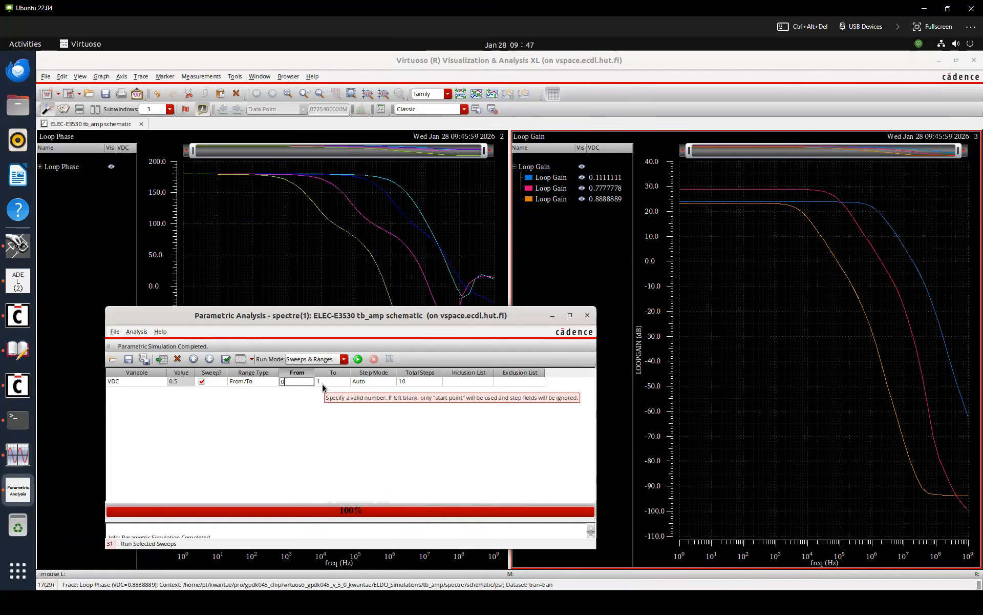
{"action": "key", "text": "Return"}
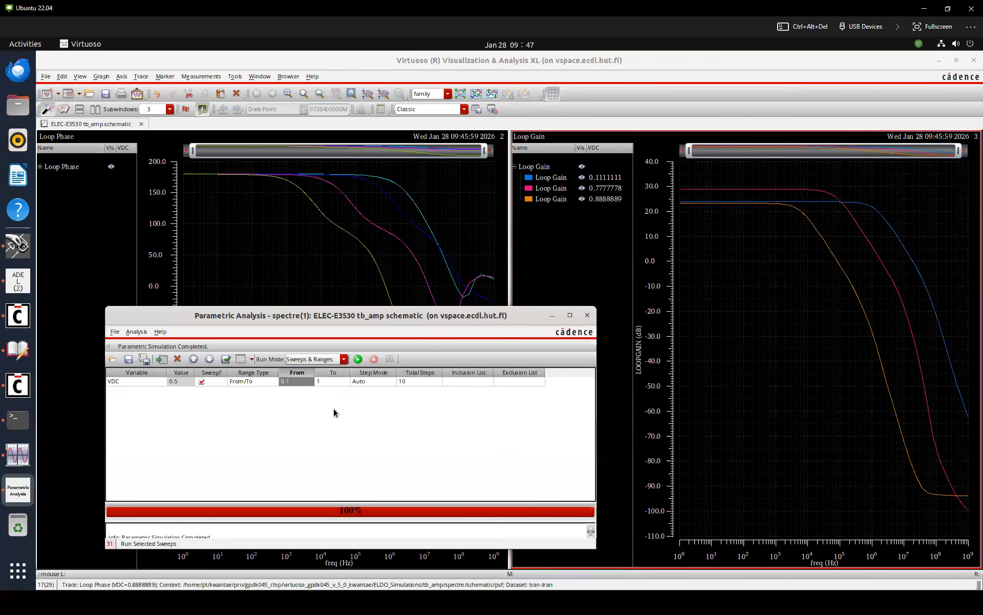
{"action": "left_click", "coordinate": [330, 401]}
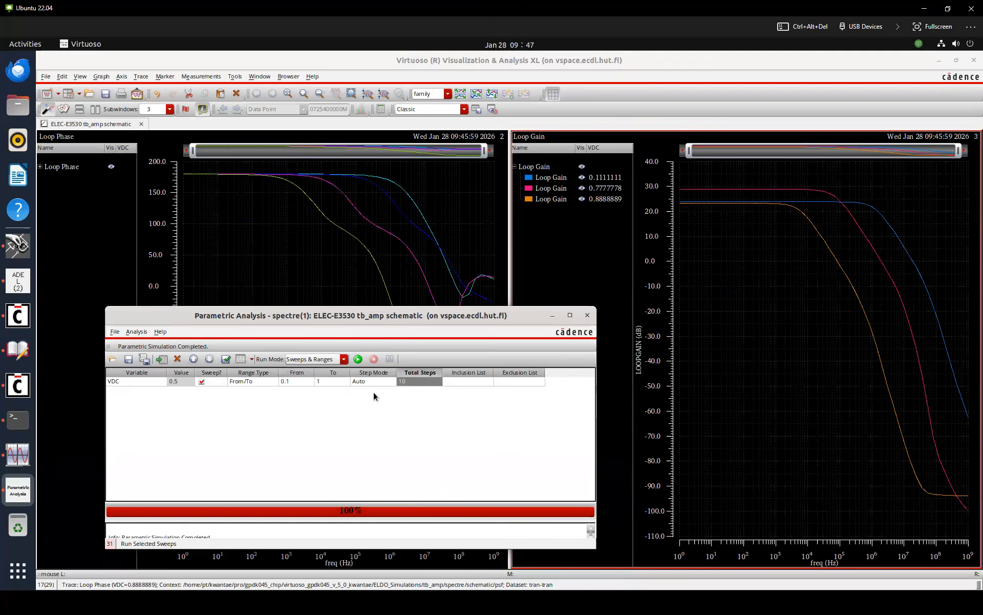
{"action": "left_click", "coordinate": [358, 358]}
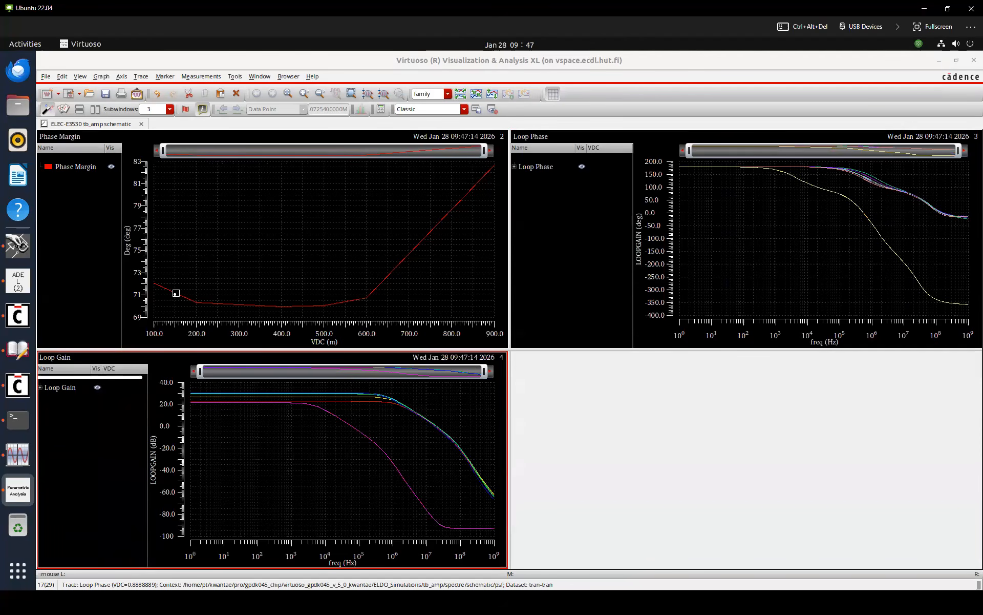
Display the Phase Margin trace of the 0.1 to 1 sweep as discrete points
{"action": "left_click", "coordinate": [175, 294]}
{"action": "right_click", "coordinate": [175, 296]}
{"action": "mouse_move", "coordinate": [233, 297]}
{"action": "left_click", "coordinate": [276, 309]}
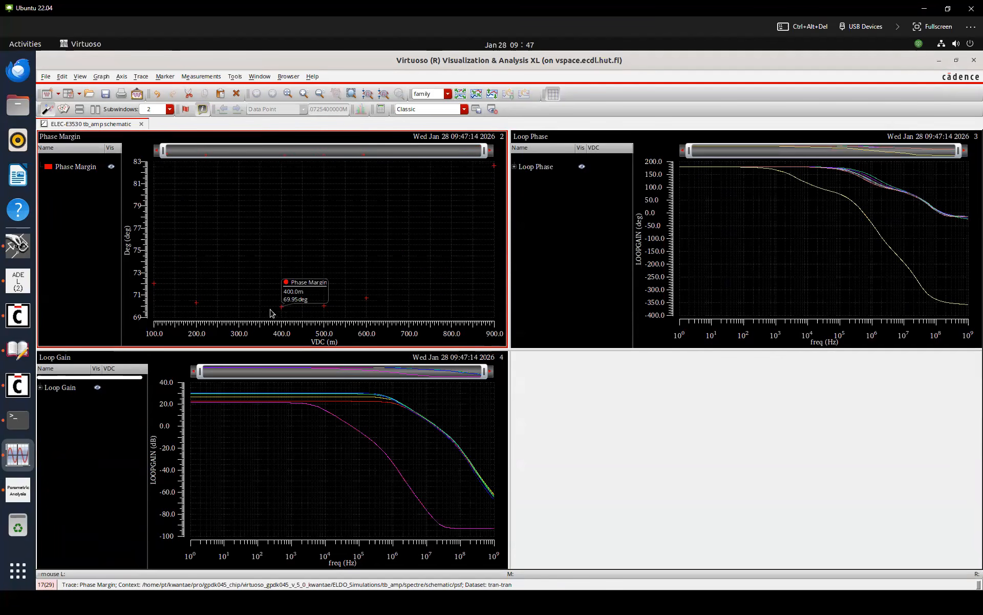
Delete the Loop Phase subwindow, leaving the Phase Margin and Loop Gain plots
{"action": "left_click", "coordinate": [98, 421]}
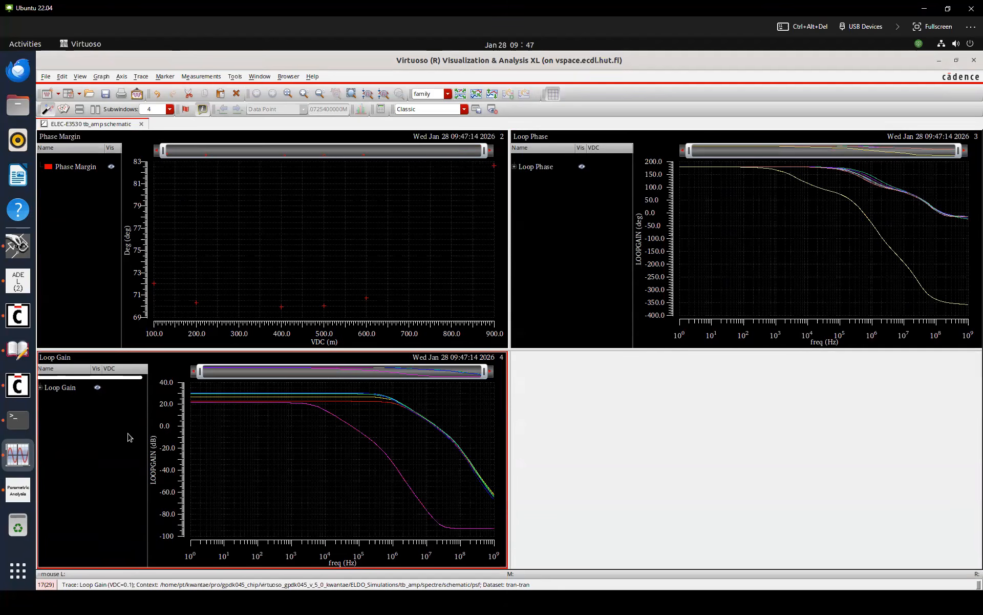
{"action": "left_click", "coordinate": [600, 259]}
{"action": "key", "text": "Delete"}
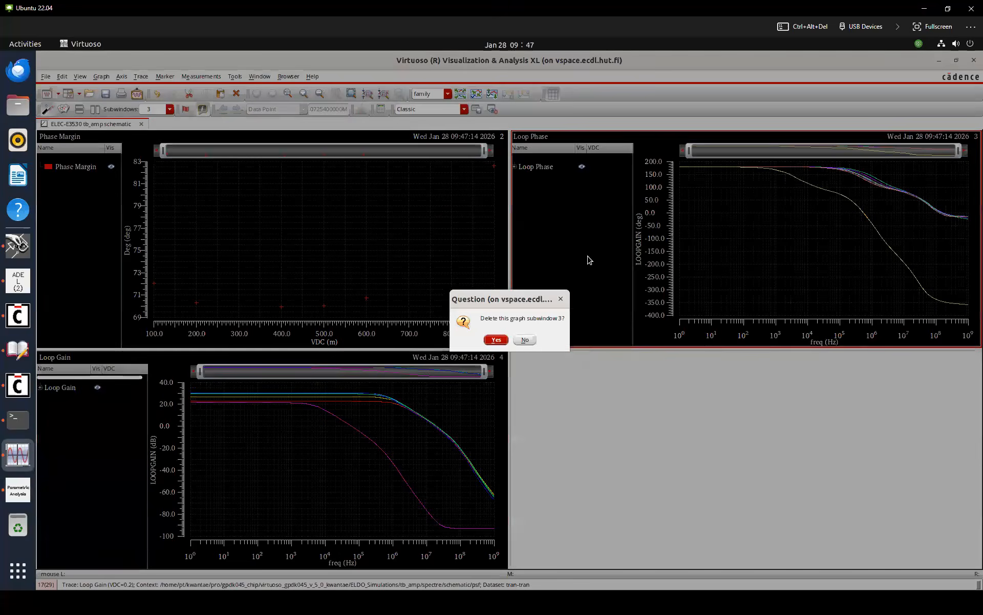
{"action": "key", "text": "Return"}
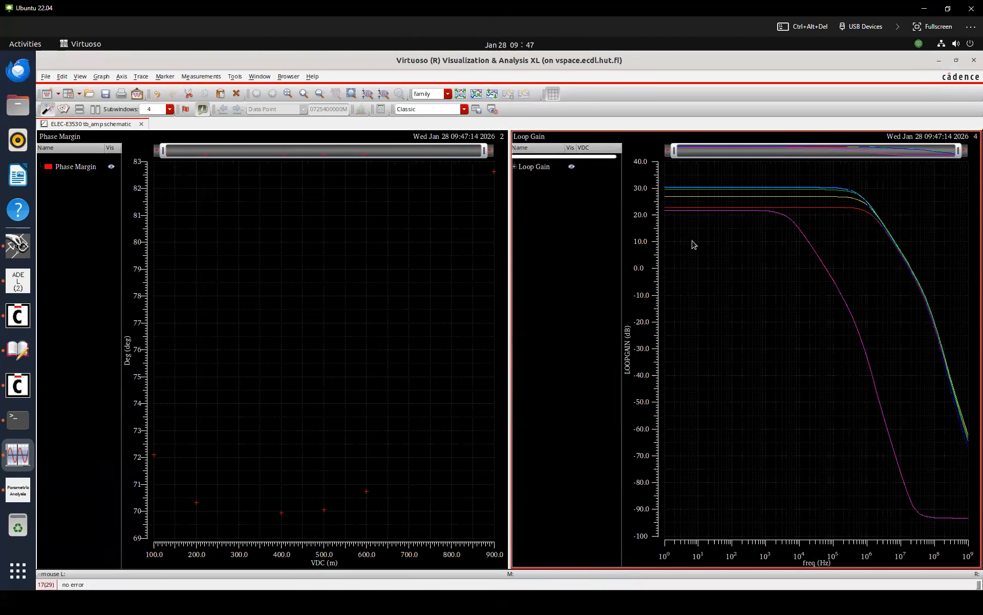
Expand the Loop Gain family and examine the traces for VDC 0.1 to 0.9 along with the Phase Margin points
{"action": "left_click", "coordinate": [514, 167]}
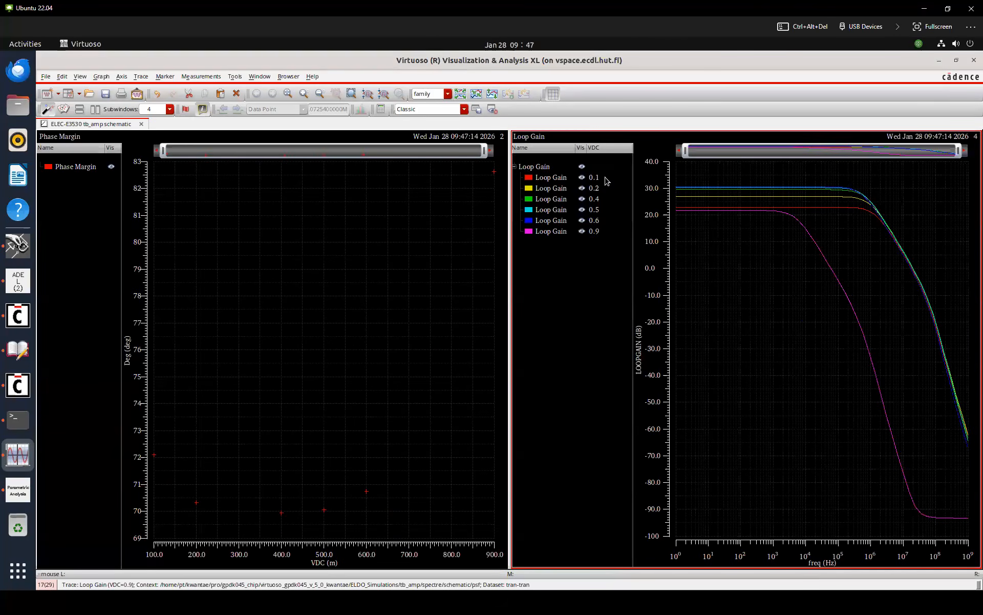
{"action": "left_click", "coordinate": [608, 179]}
{"action": "left_click", "coordinate": [607, 187]}
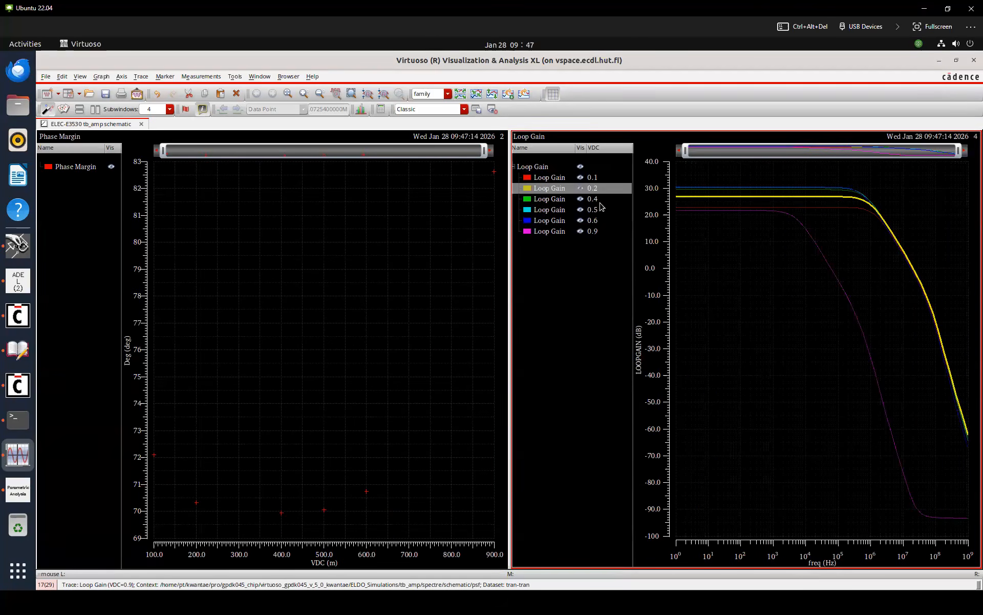
{"action": "left_click", "coordinate": [605, 199]}
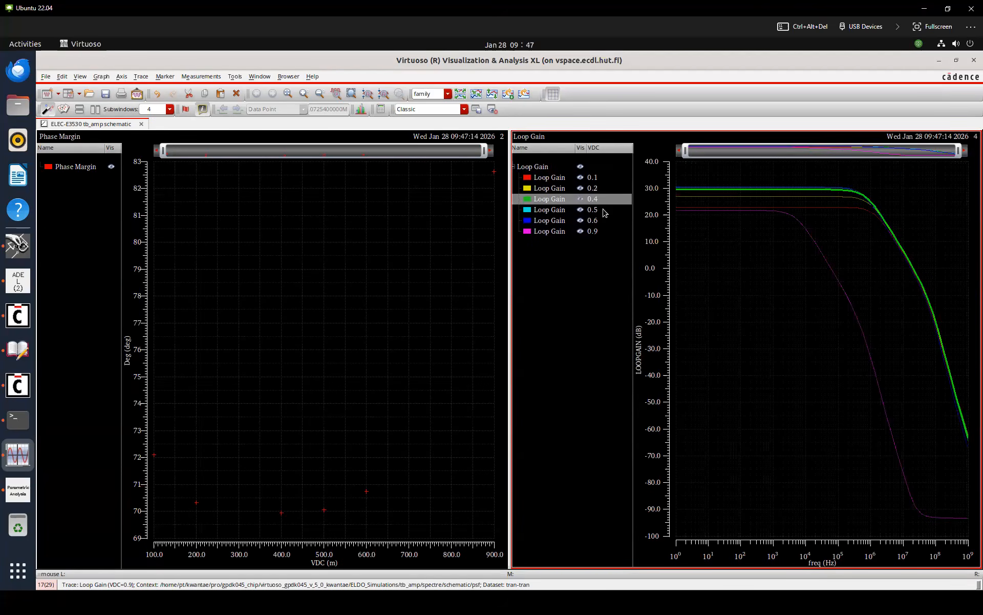
{"action": "left_click", "coordinate": [606, 210]}
{"action": "left_click", "coordinate": [606, 221]}
{"action": "left_click", "coordinate": [606, 231]}
{"action": "left_click", "coordinate": [707, 234]}
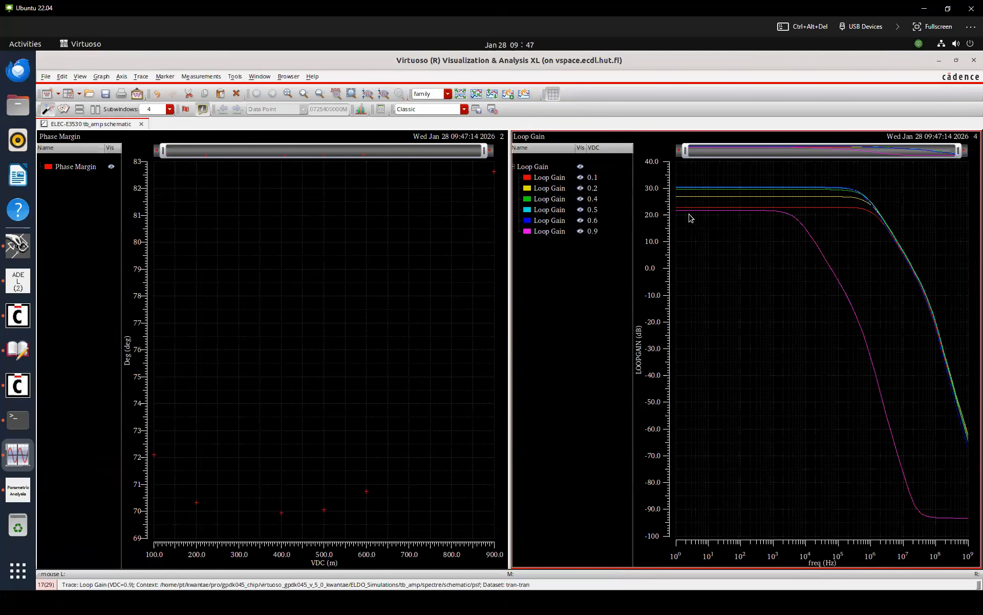
{"action": "mouse_move", "coordinate": [694, 216]}
{"action": "left_click", "coordinate": [309, 398]}
{"action": "mouse_move", "coordinate": [281, 519]}
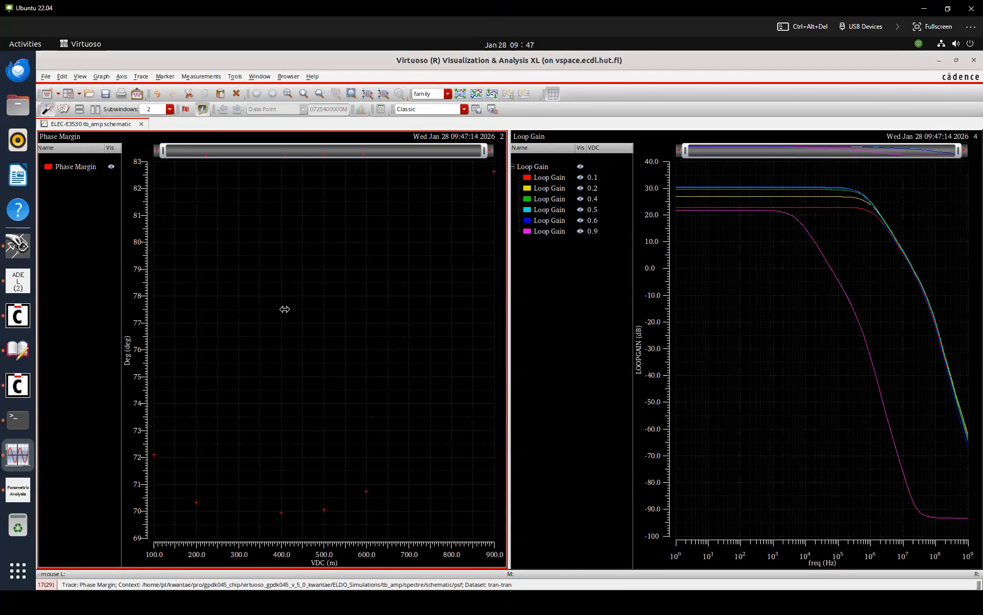
Set the design variables C_L to 65f and VDC to 400m, run the simulation and check the Phase Margin output
{"action": "left_click", "coordinate": [16, 283]}
{"action": "double_click", "coordinate": [127, 156]}
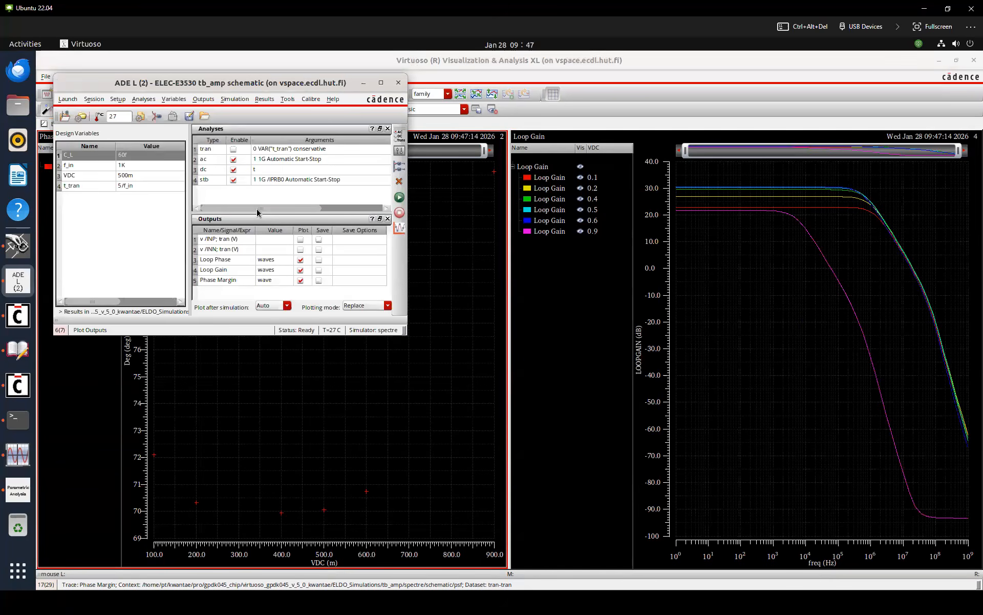
{"action": "type", "text": "65f"}
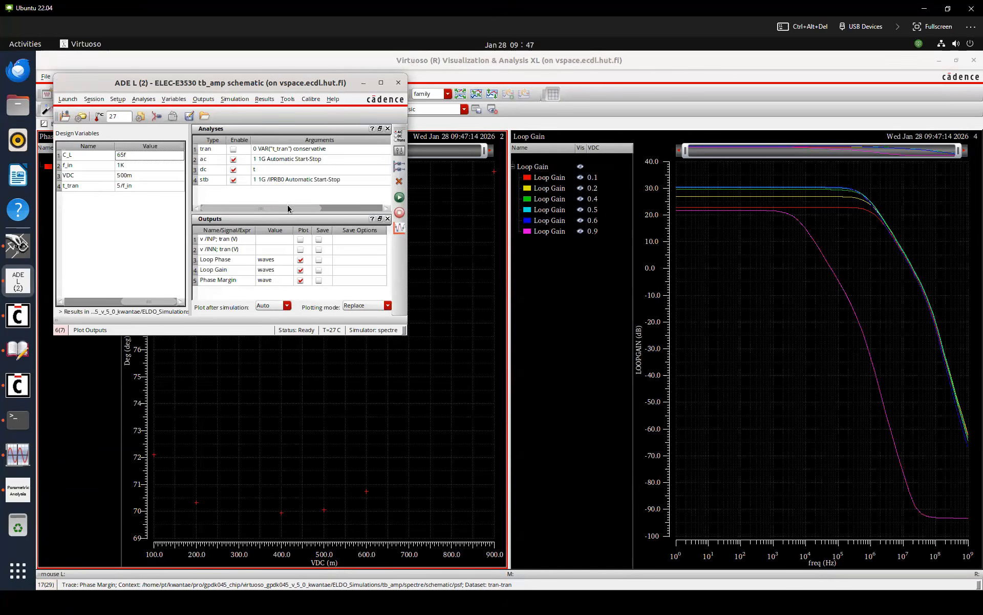
{"action": "double_click", "coordinate": [144, 176]}
{"action": "type", "text": "400m"}
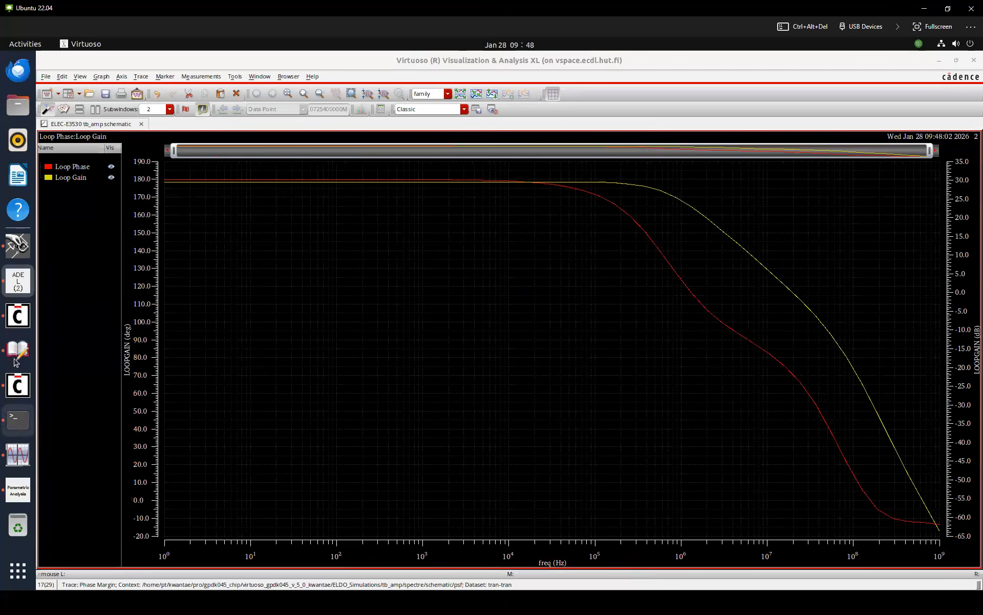
{"action": "left_click", "coordinate": [19, 282]}
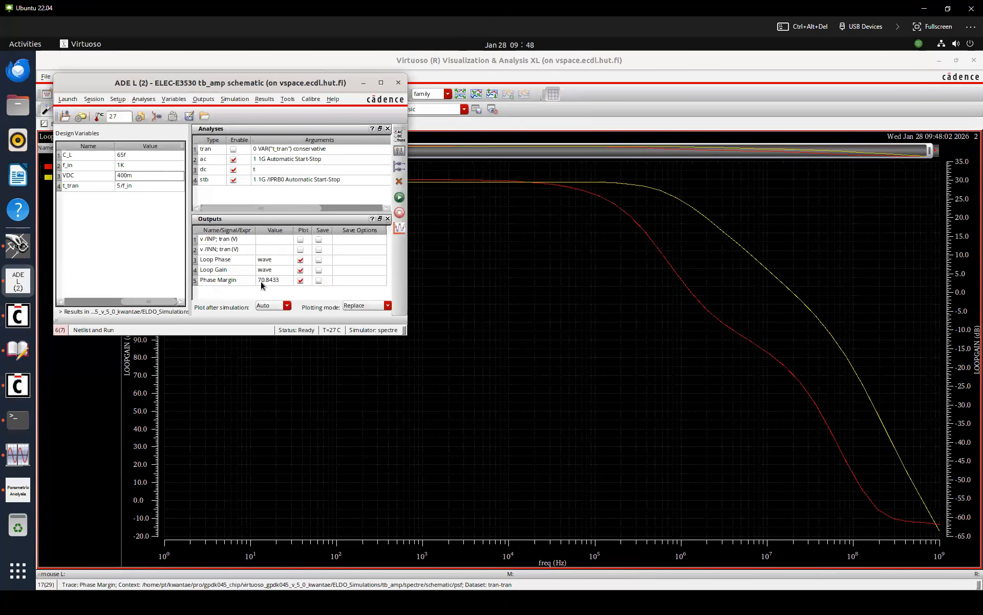
Set the VDC sweep's end value to 0.9 and total steps to 9, and run the parametric analysis
{"action": "left_click", "coordinate": [18, 490]}
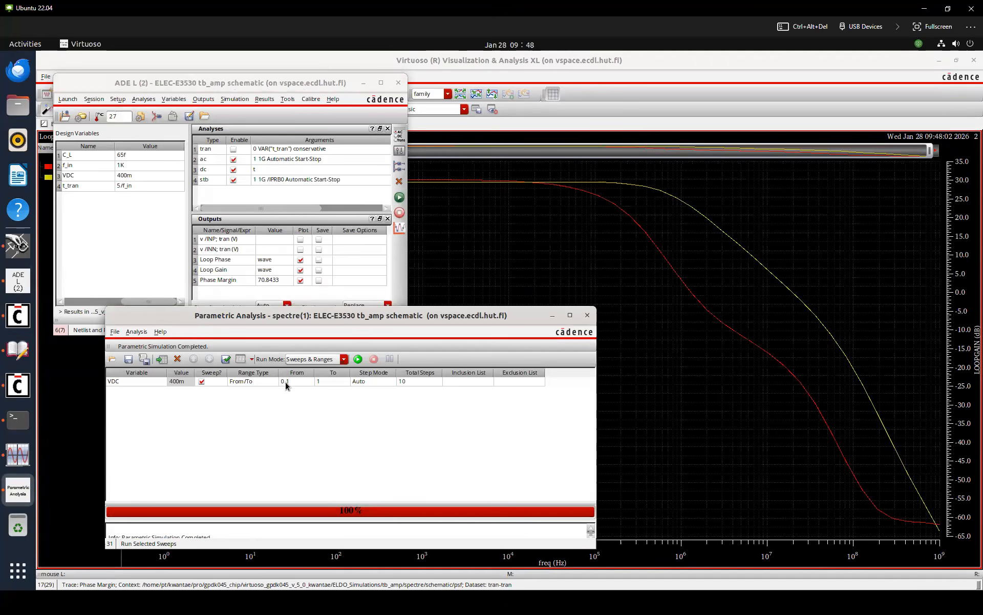
{"action": "left_click", "coordinate": [323, 380]}
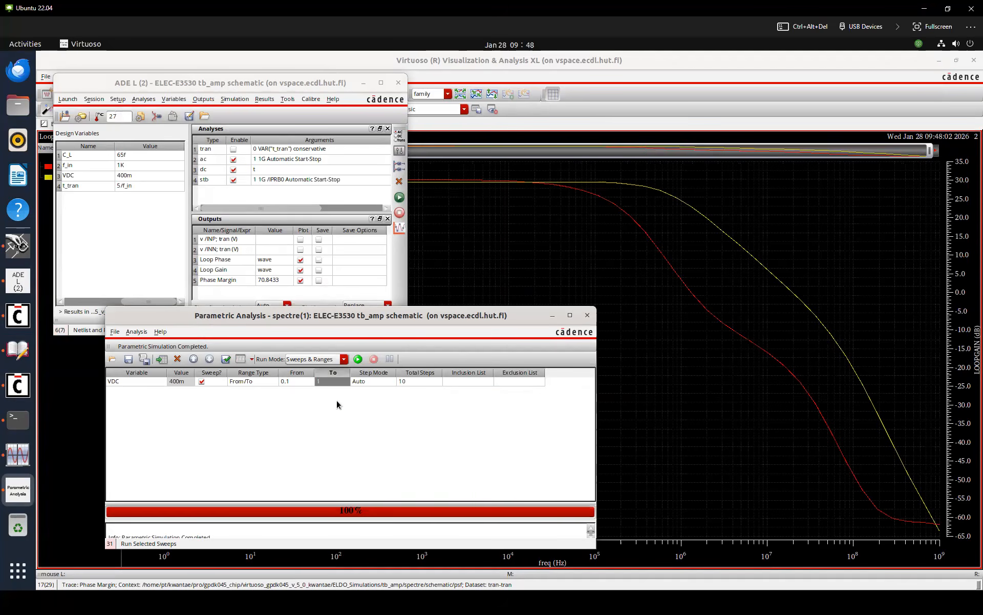
{"action": "type", "text": "0.9"}
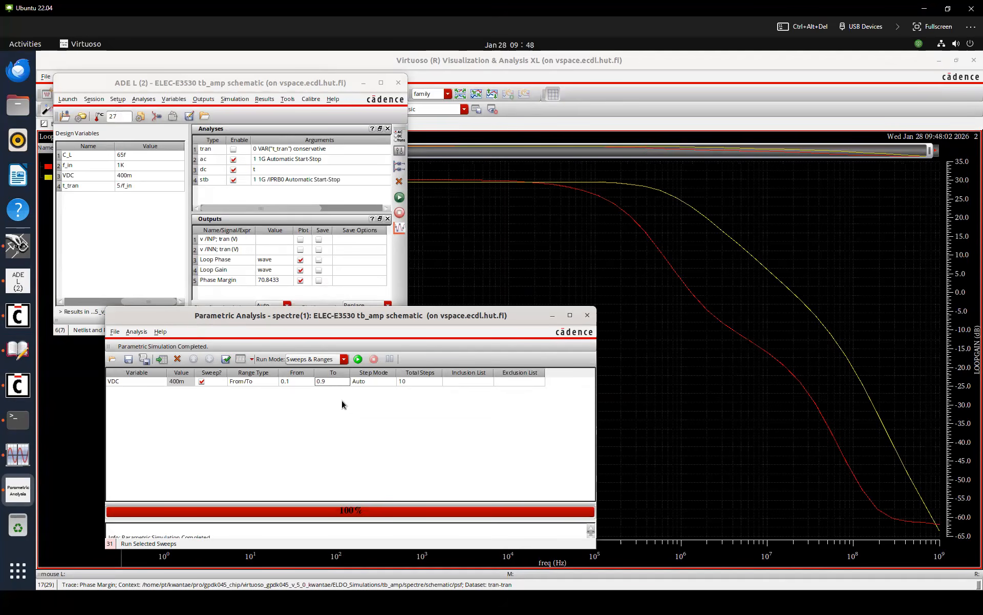
{"action": "left_click", "coordinate": [415, 381]}
{"action": "type", "text": "9"}
{"action": "left_click", "coordinate": [358, 358]}
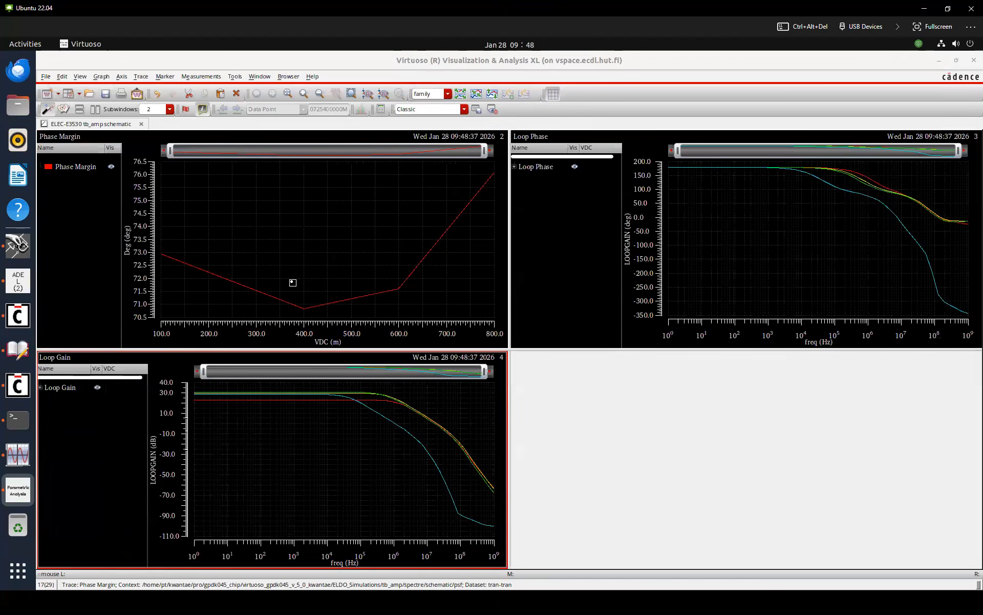
Delete the Loop Phase subwindow and display the Phase Margin trace as points
{"action": "left_click", "coordinate": [563, 258]}
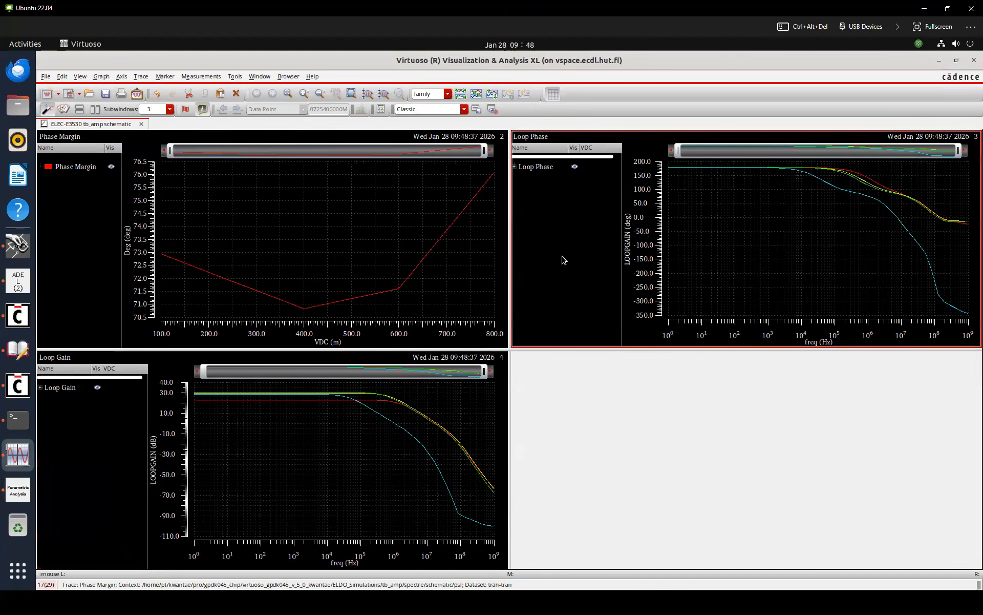
{"action": "key", "text": "Delete"}
{"action": "key", "text": "Return"}
{"action": "left_click", "coordinate": [192, 323]}
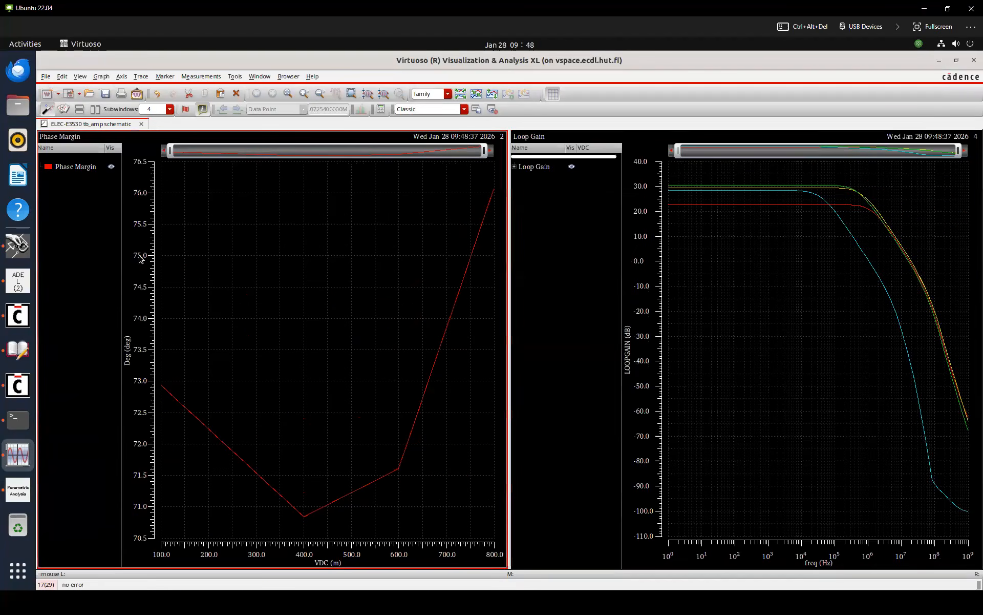
{"action": "right_click", "coordinate": [87, 168]}
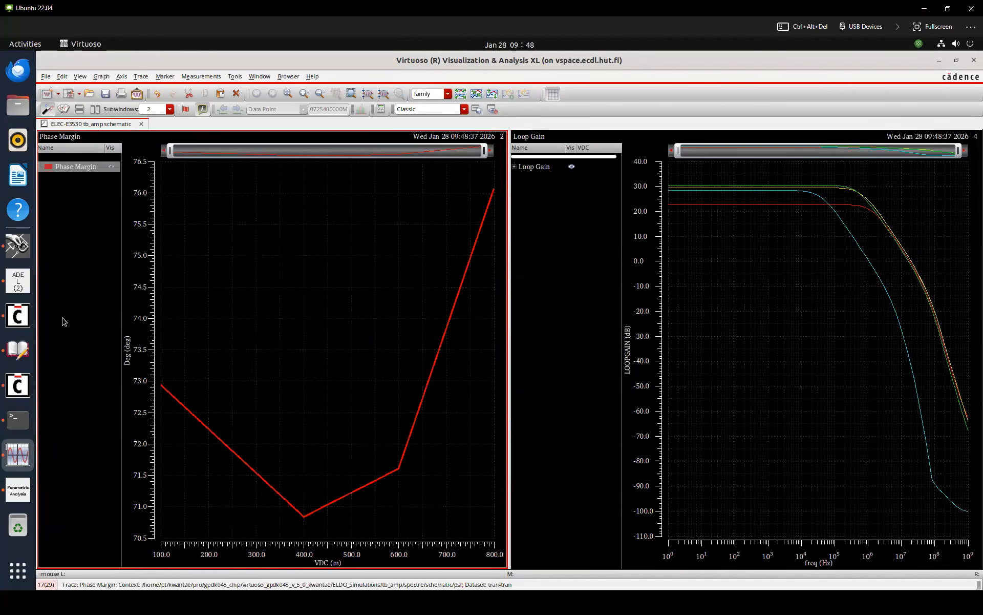
{"action": "mouse_move", "coordinate": [134, 413]}
{"action": "left_click", "coordinate": [192, 424]}
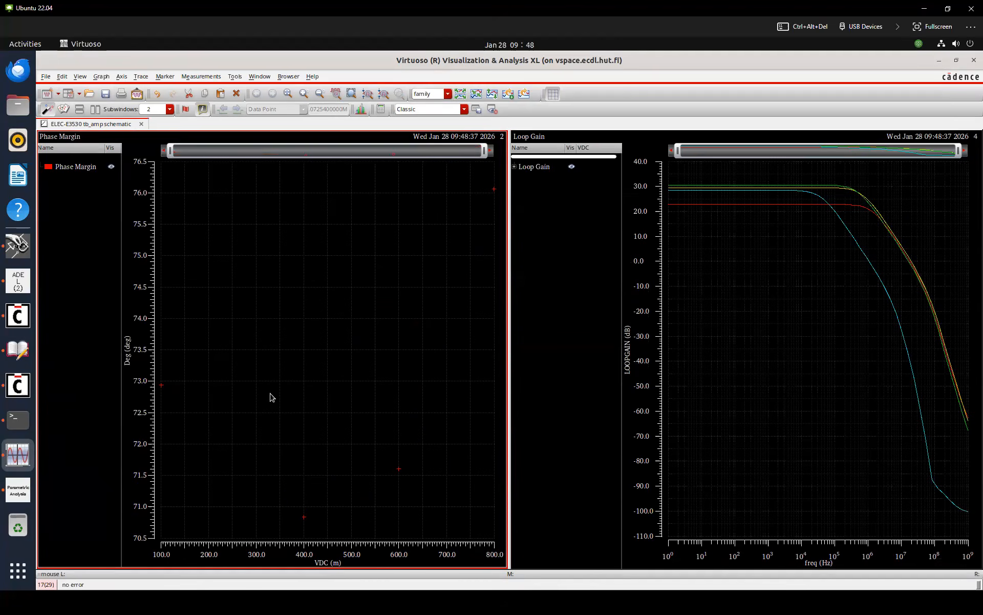
Expand the Loop Gain family and compare its VDC traces with the open-loop BW target in the Word report's Final Specification Summary
{"action": "left_click", "coordinate": [515, 167]}
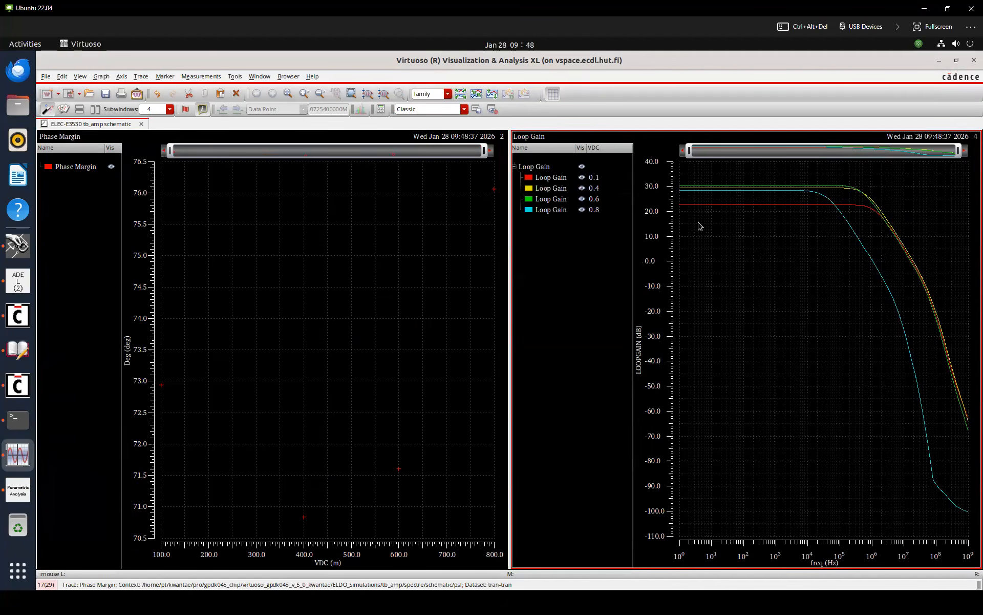
{"action": "mouse_move", "coordinate": [690, 202]}
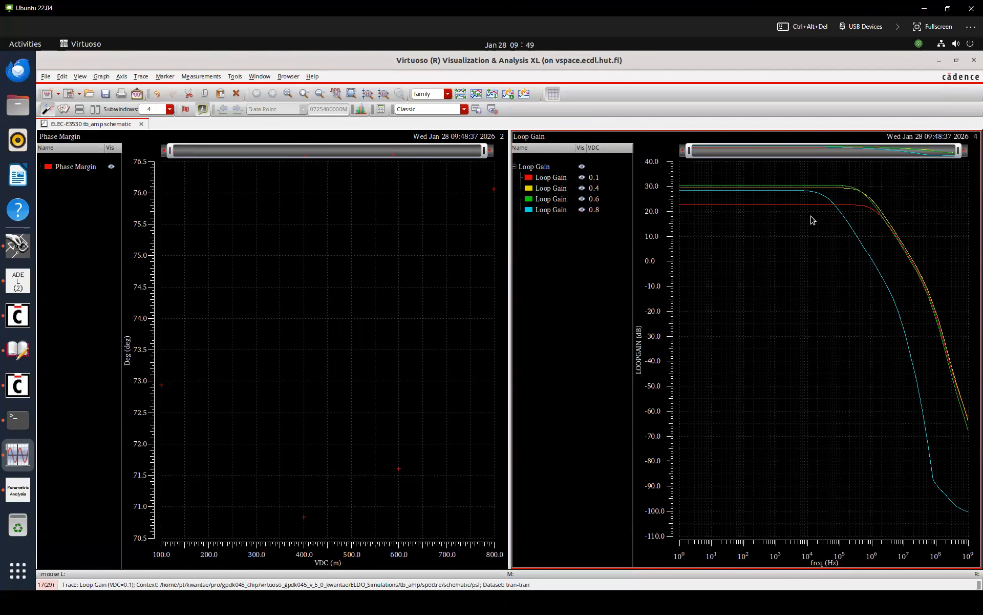
{"action": "key", "text": "super"}
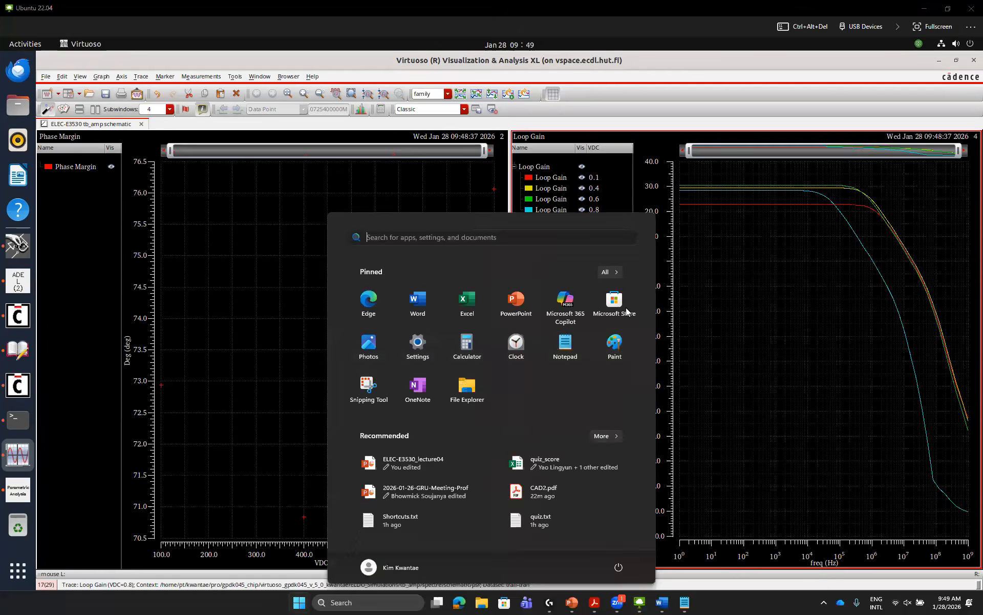
{"action": "left_click", "coordinate": [662, 602]}
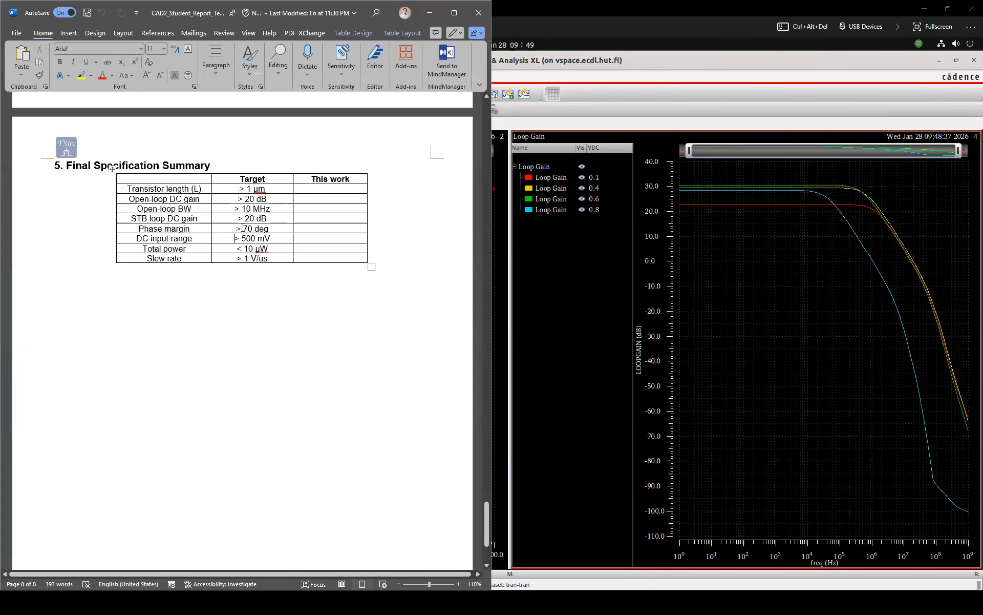
{"action": "left_click_drag", "start_coordinate": [193, 209], "coordinate": [271, 210]}
{"action": "left_click", "coordinate": [135, 208]}
{"action": "left_click", "coordinate": [269, 211]}
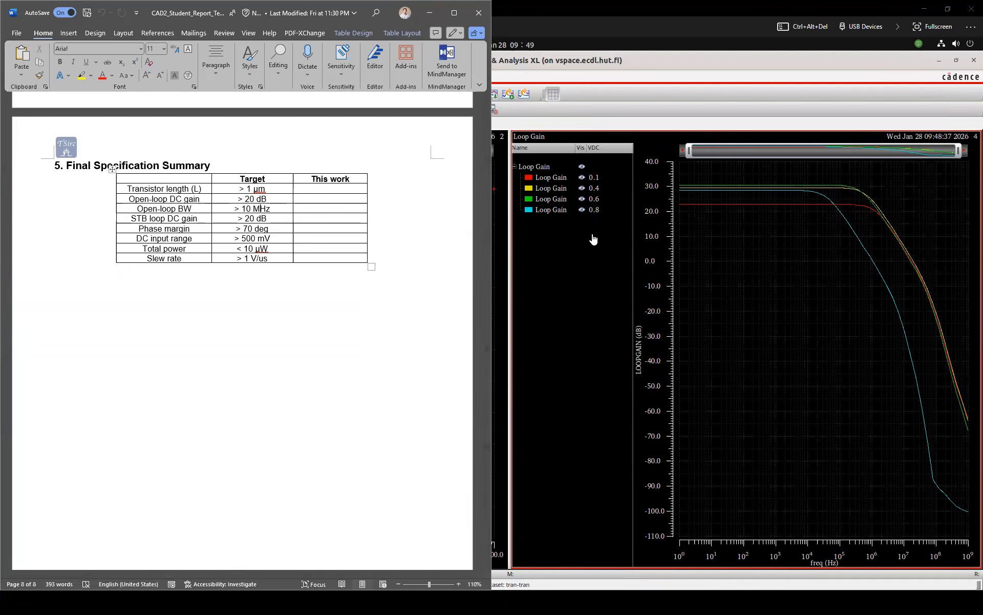
{"action": "left_click", "coordinate": [745, 239]}
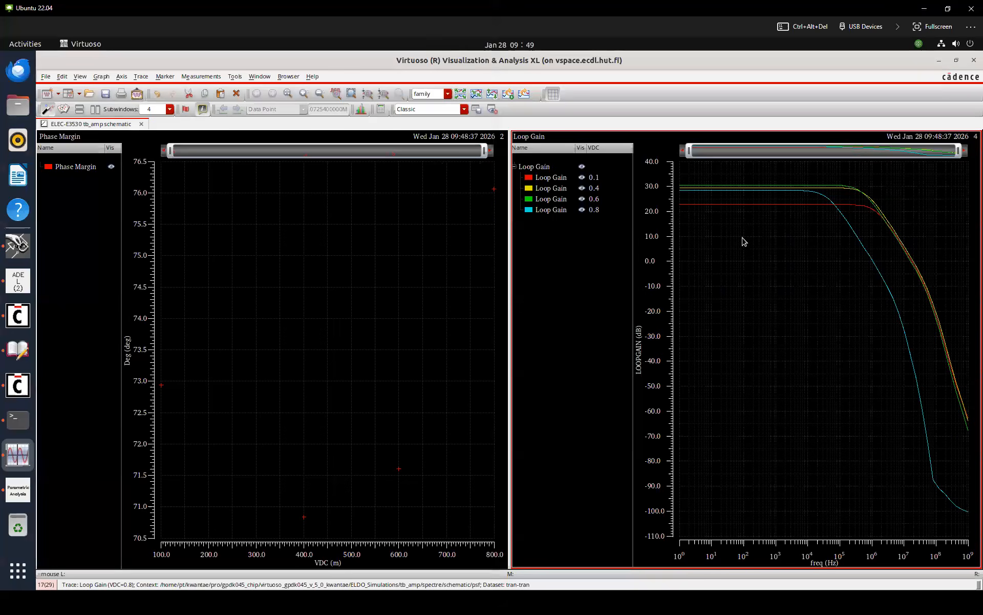
Place a horizontal marker near 0 dB on the Loop Gain plot and delete the VDC 0.8 trace
{"action": "key", "text": "h"}
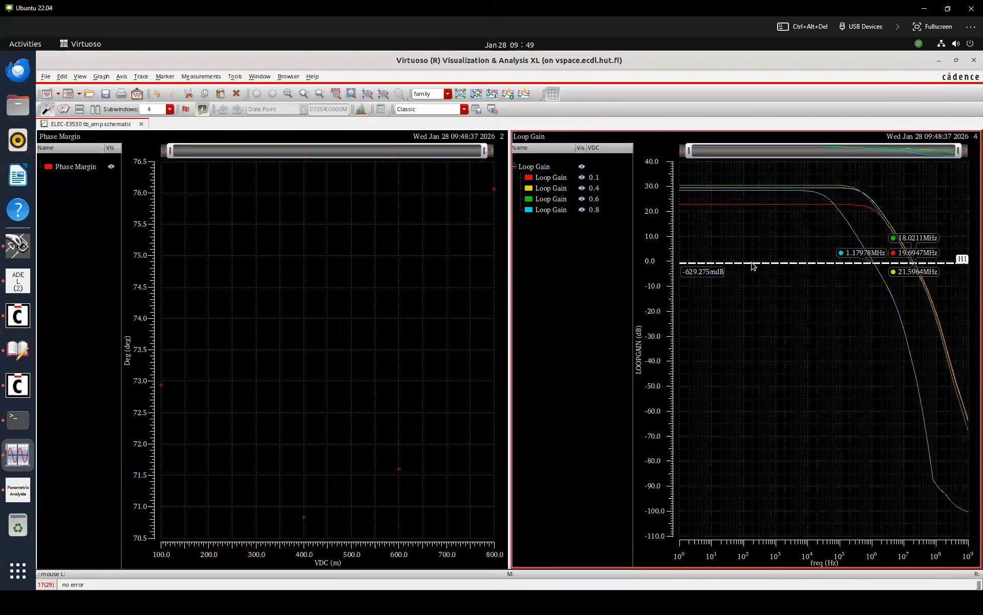
{"action": "left_click_drag", "start_coordinate": [751, 261], "coordinate": [750, 261]}
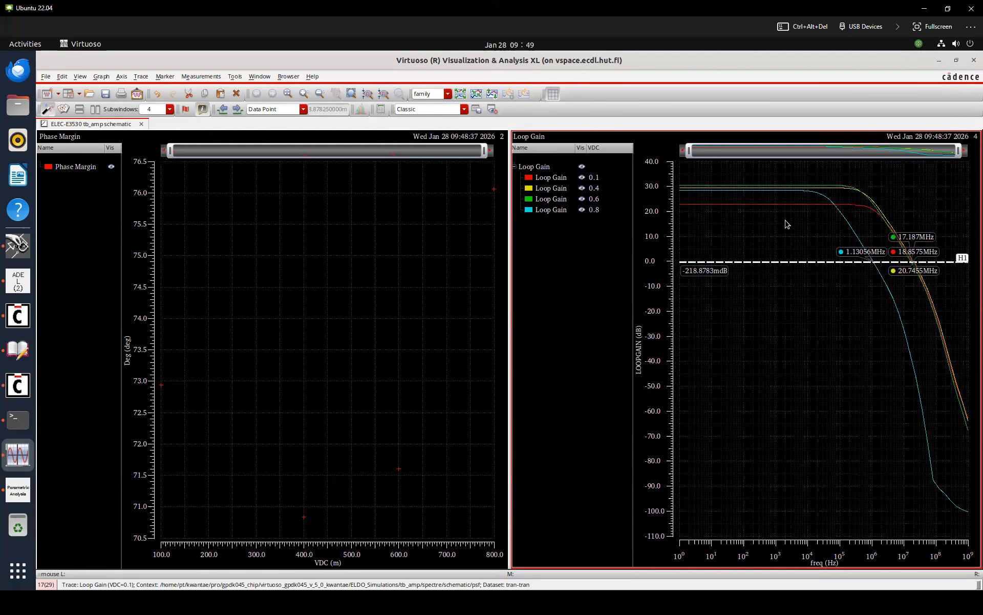
{"action": "left_click", "coordinate": [562, 209]}
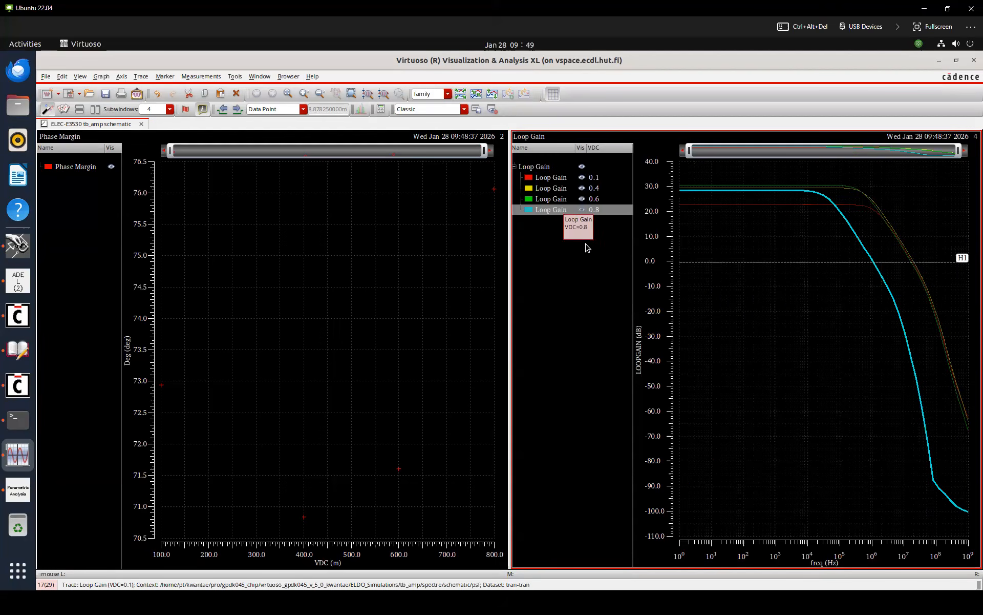
{"action": "key", "text": "Delete"}
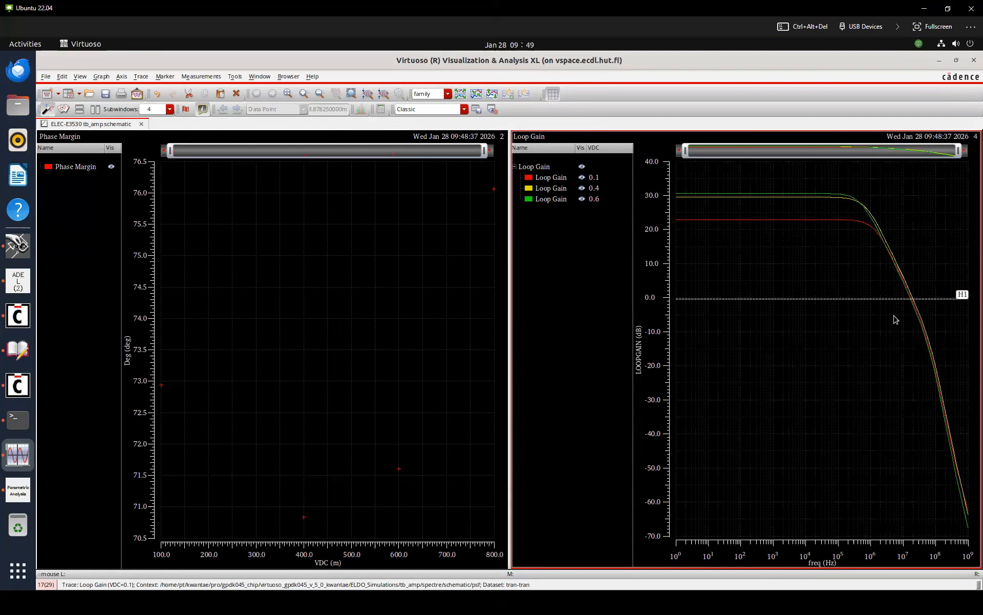
{"action": "left_click", "coordinate": [881, 299]}
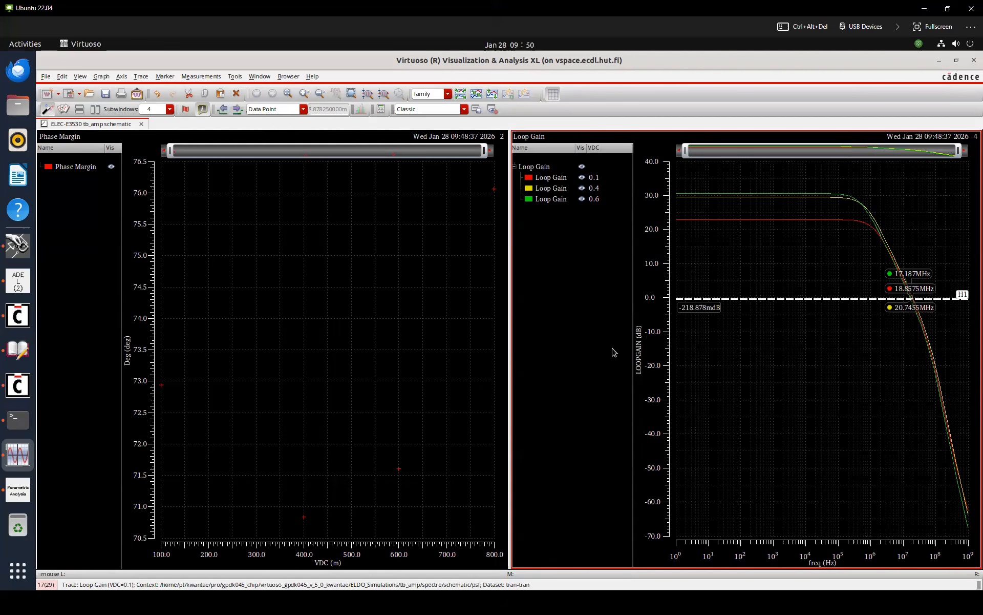
Check the STB loop DC gain target in the Word report's Final Specification Summary table
{"action": "key", "text": "super"}
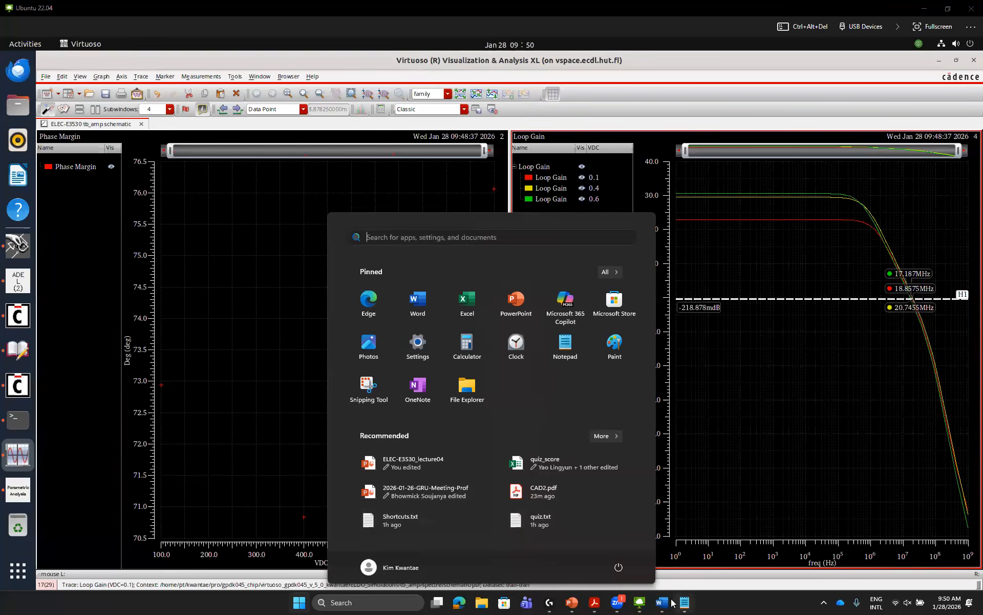
{"action": "key", "text": "alt+Tab"}
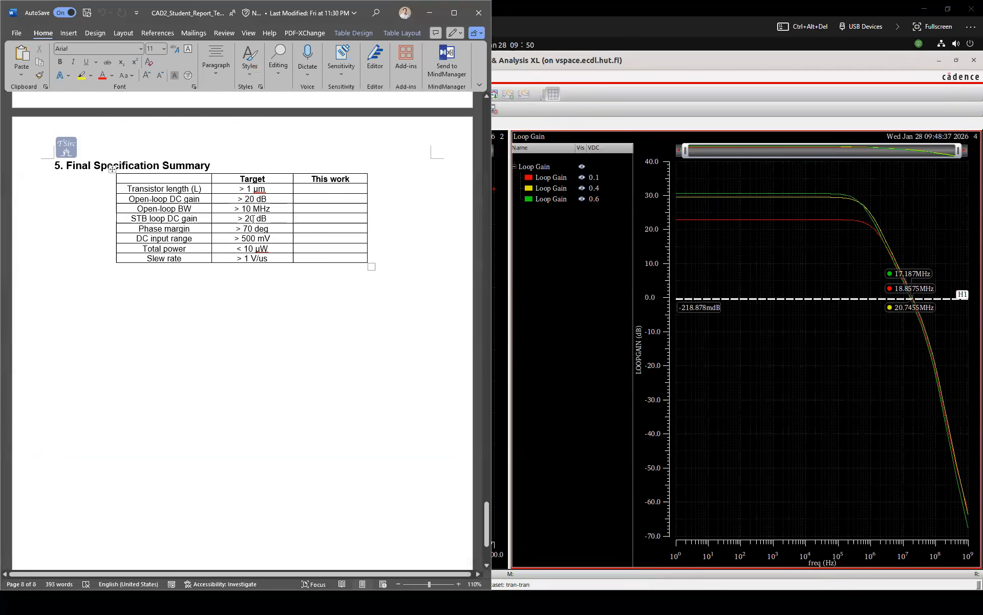
{"action": "left_click", "coordinate": [550, 293]}
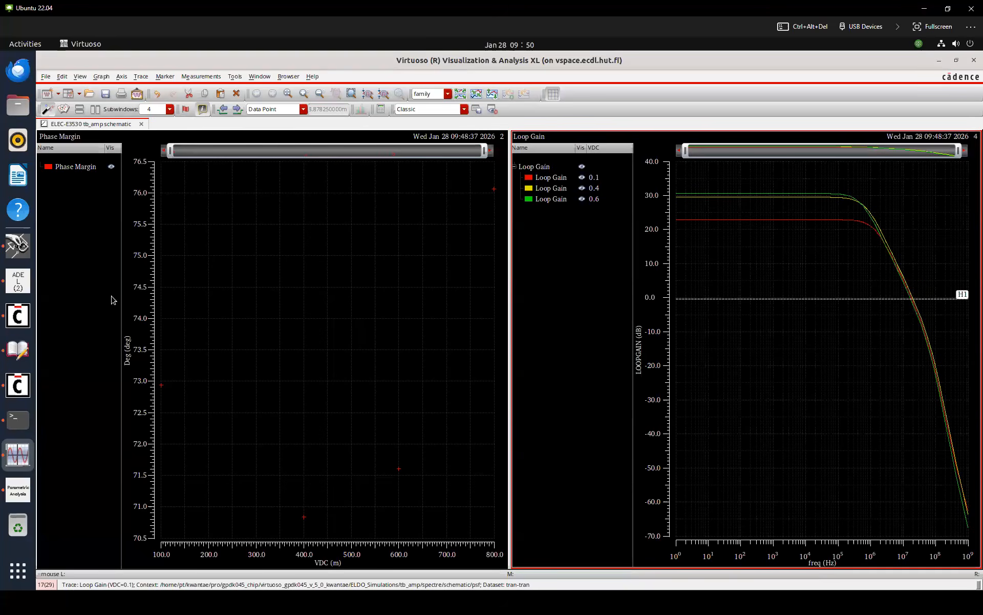
Set the VDC sweep's end value to 0.6 and total steps to 6, and run the parametric analysis
{"action": "left_click", "coordinate": [18, 490]}
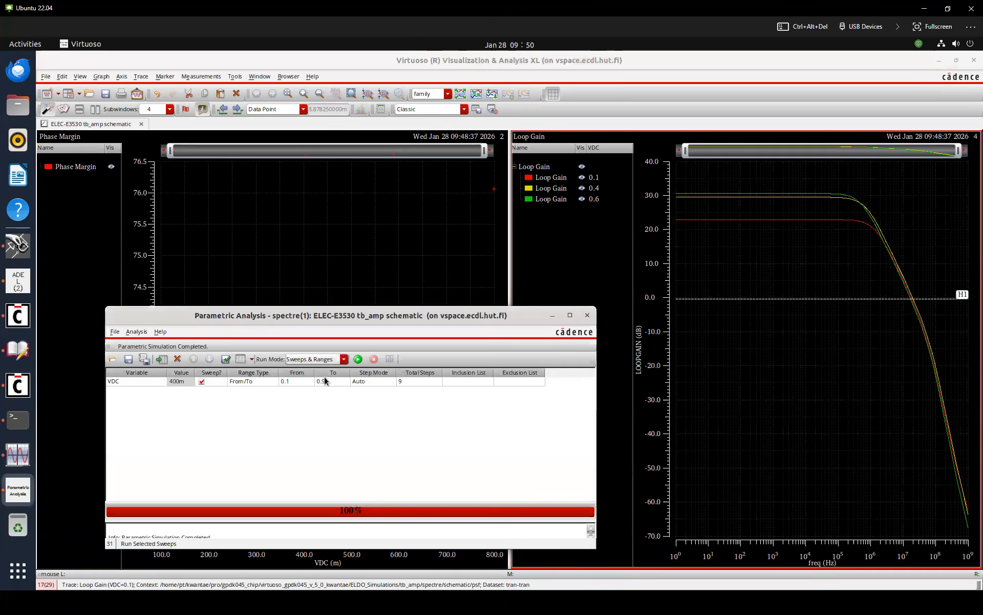
{"action": "double_click", "coordinate": [326, 382]}
{"action": "type", "text": "0.6"}
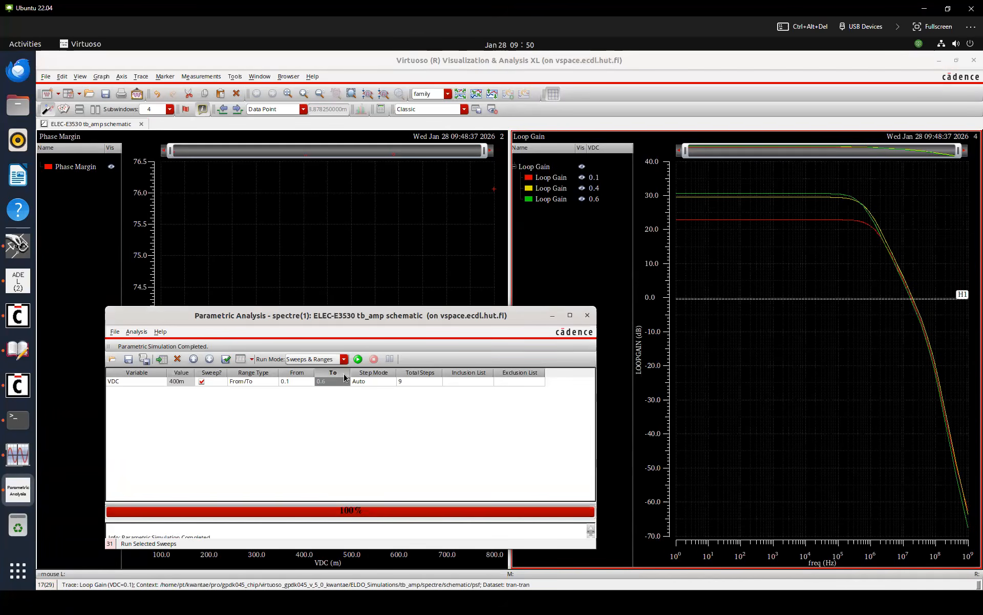
{"action": "key", "text": "Tab"}
{"action": "left_click", "coordinate": [362, 360]}
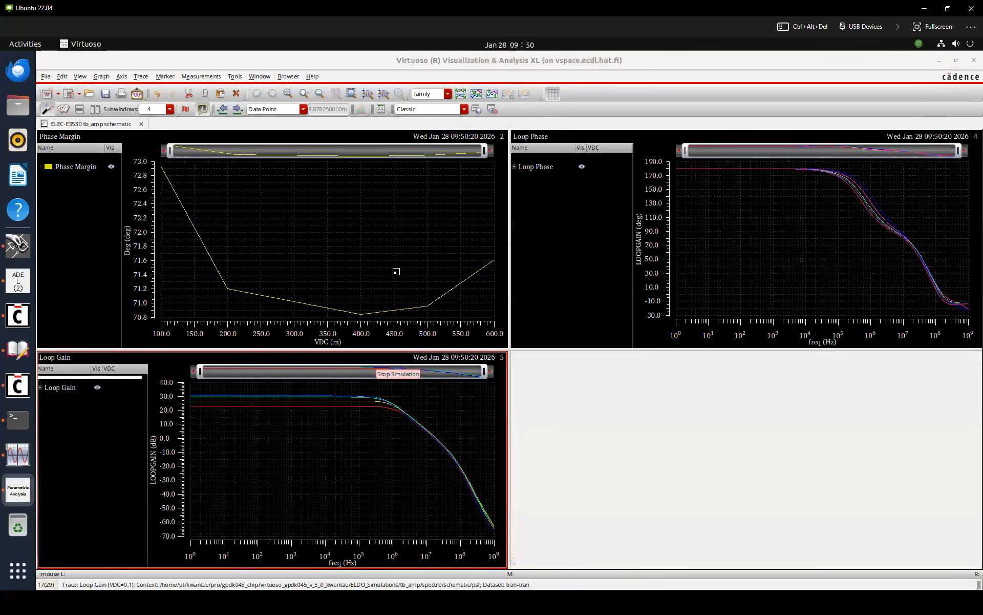
Display the new Phase Margin trace as points and delete the Loop Phase subwindow
{"action": "left_click", "coordinate": [82, 170]}
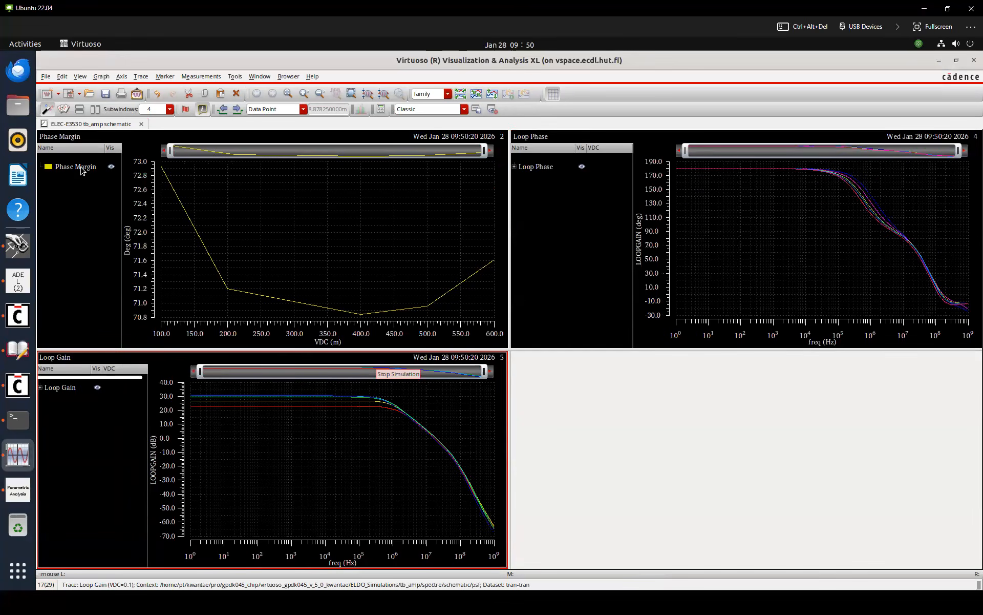
{"action": "right_click", "coordinate": [82, 171]}
{"action": "mouse_move", "coordinate": [118, 413]}
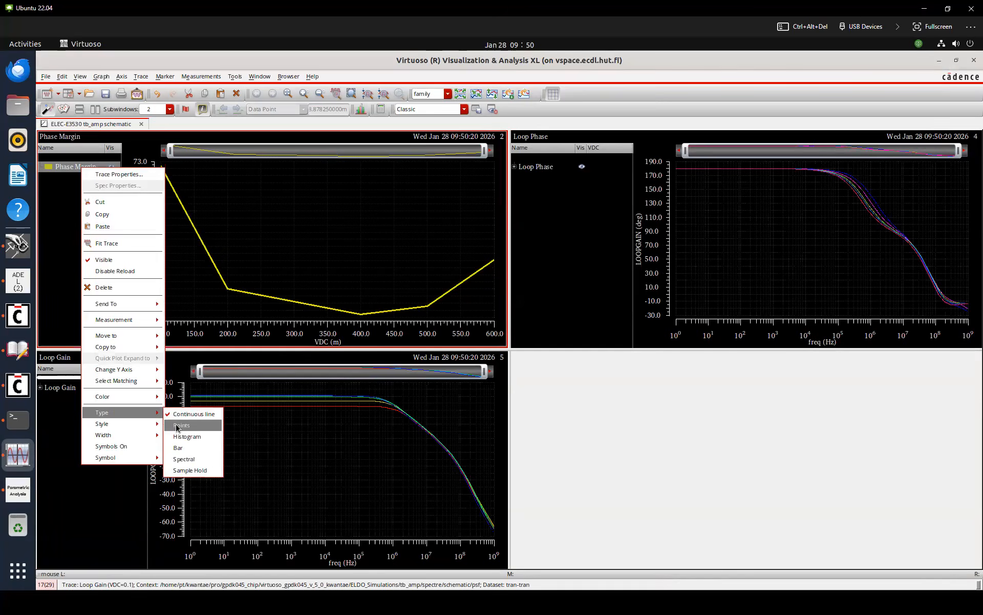
{"action": "left_click", "coordinate": [178, 426]}
{"action": "left_click", "coordinate": [574, 255]}
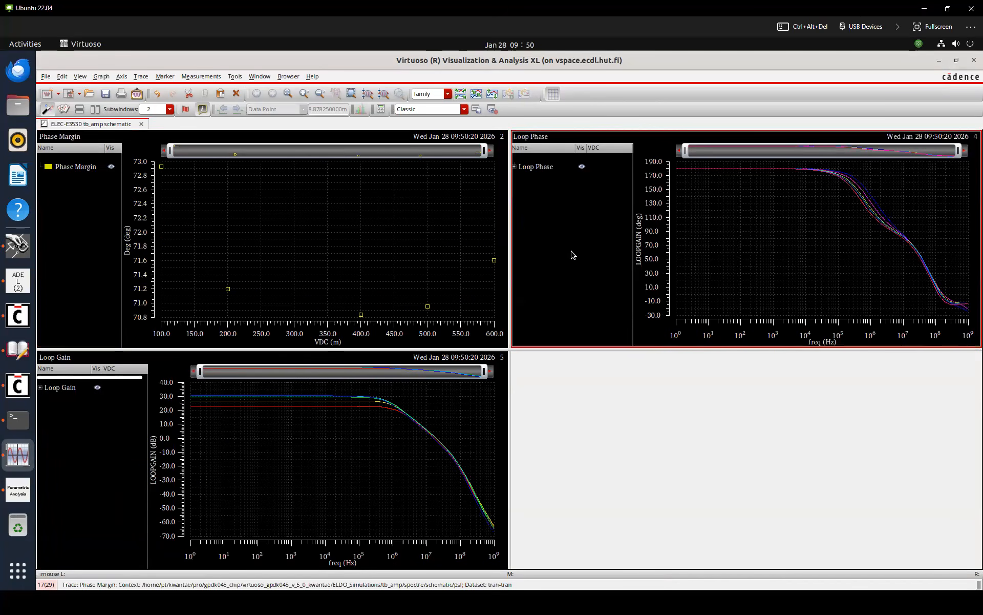
{"action": "key", "text": "Delete"}
{"action": "key", "text": "Return"}
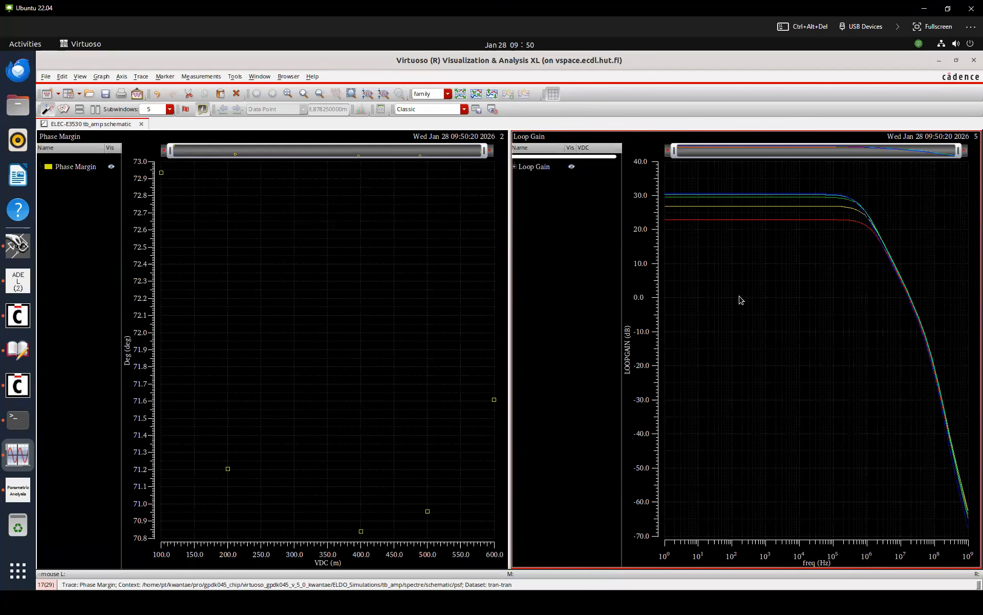
Place a horizontal marker at 0 dB on the new Loop Gain plot to read the unity-gain frequencies
{"action": "key", "text": "h"}
{"action": "left_click_drag", "start_coordinate": [741, 297], "coordinate": [741, 298]}
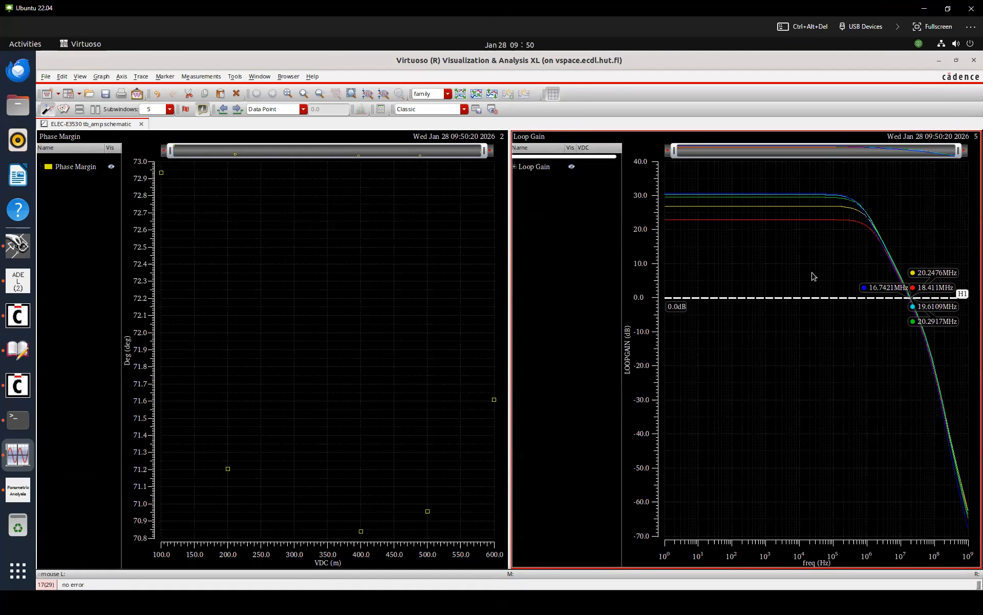
{"action": "left_click", "coordinate": [699, 237]}
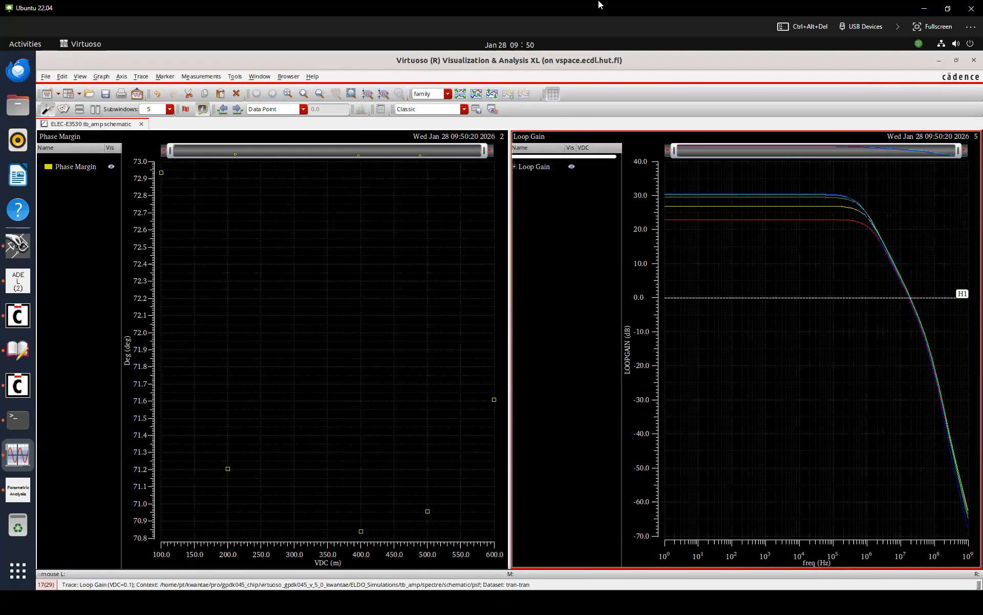
Review the remaining targets, including total power, in the Word report's specification table, and close the Virtuoso waveform window
{"action": "key", "text": "super"}
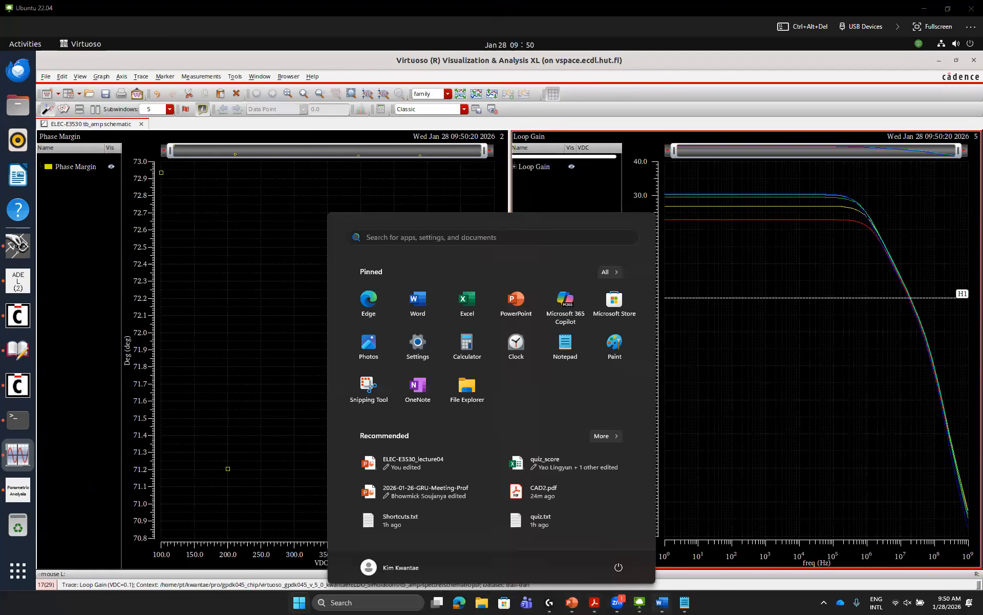
{"action": "left_click", "coordinate": [669, 600]}
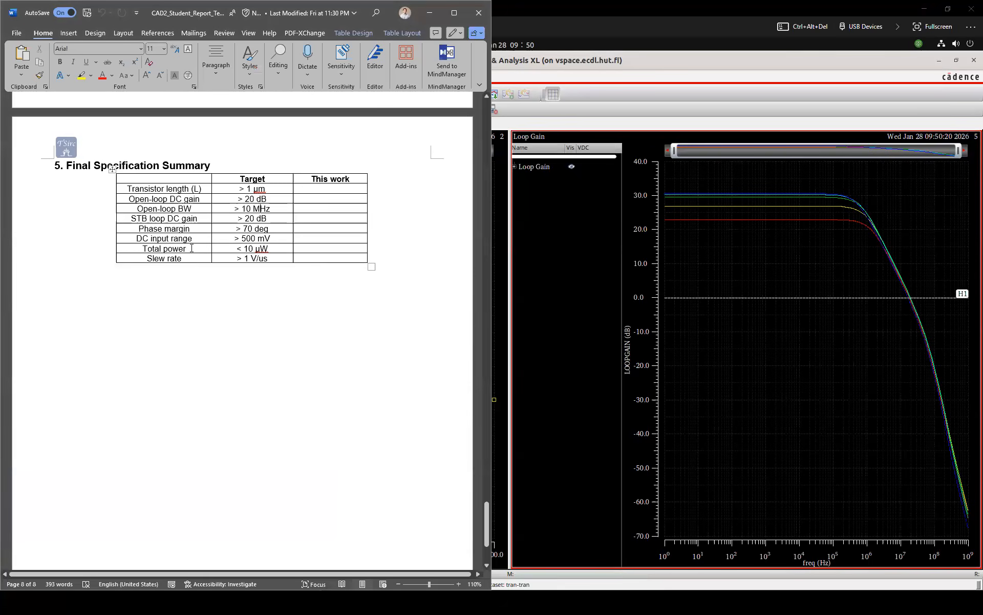
{"action": "left_click", "coordinate": [723, 279]}
{"action": "key", "text": "ctrl+w"}
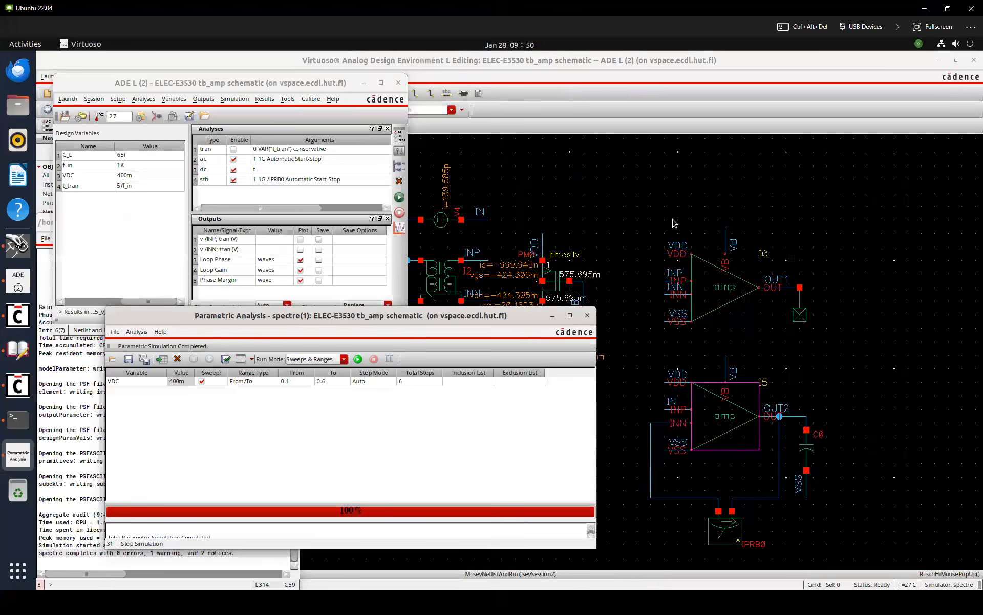
Print the DC operating point of the supply source V1 in the tb_amp schematic and examine its annotated current
{"action": "left_click", "coordinate": [658, 204]}
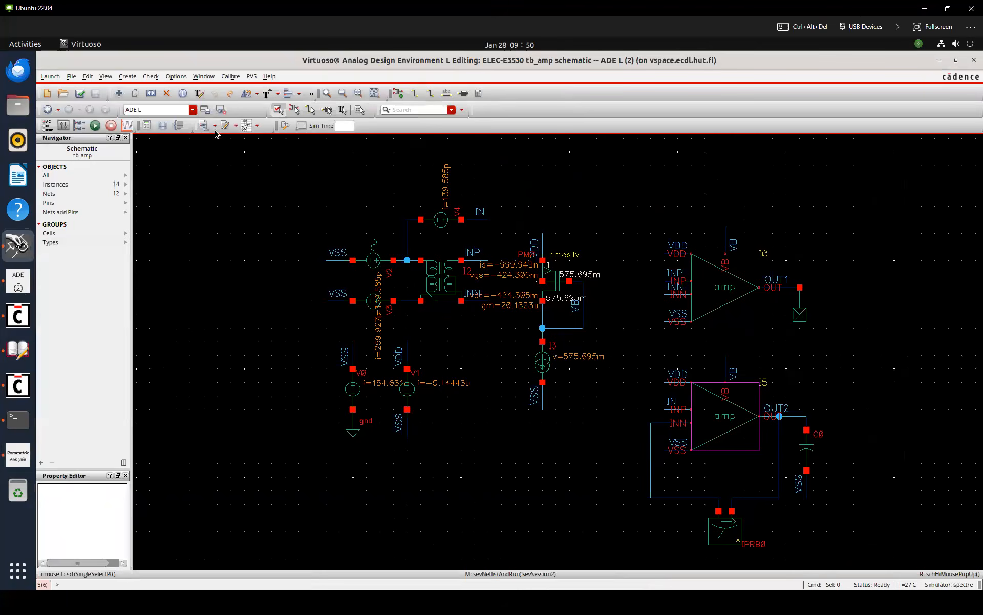
{"action": "left_click", "coordinate": [236, 126]}
{"action": "left_click", "coordinate": [237, 152]}
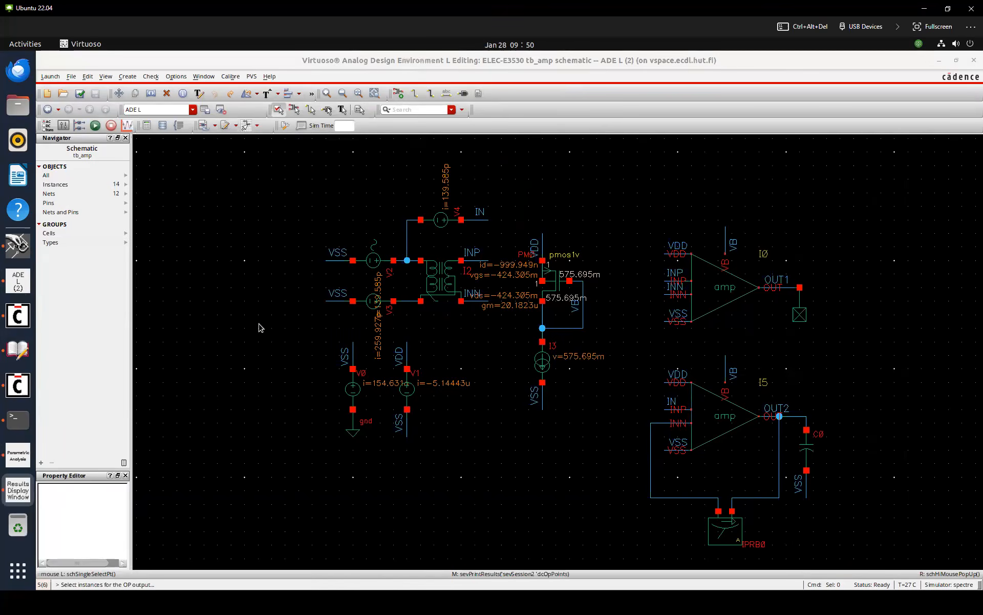
{"action": "left_click", "coordinate": [410, 395]}
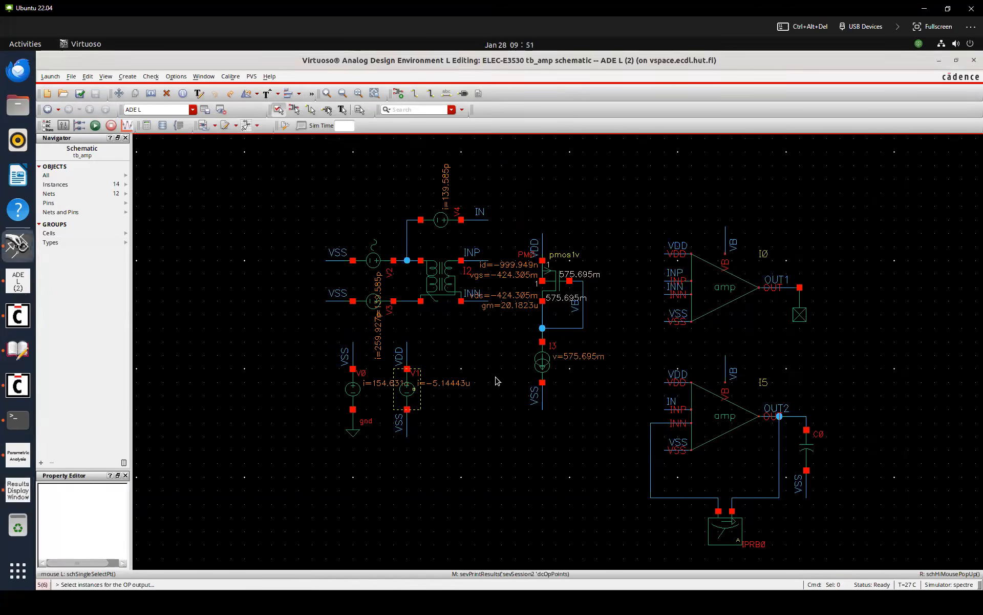
{"action": "left_click", "coordinate": [454, 392]}
{"action": "key", "text": "Escape"}
{"action": "scroll", "coordinate": [428, 403], "scroll_direction": "up", "scroll_amount": 1}
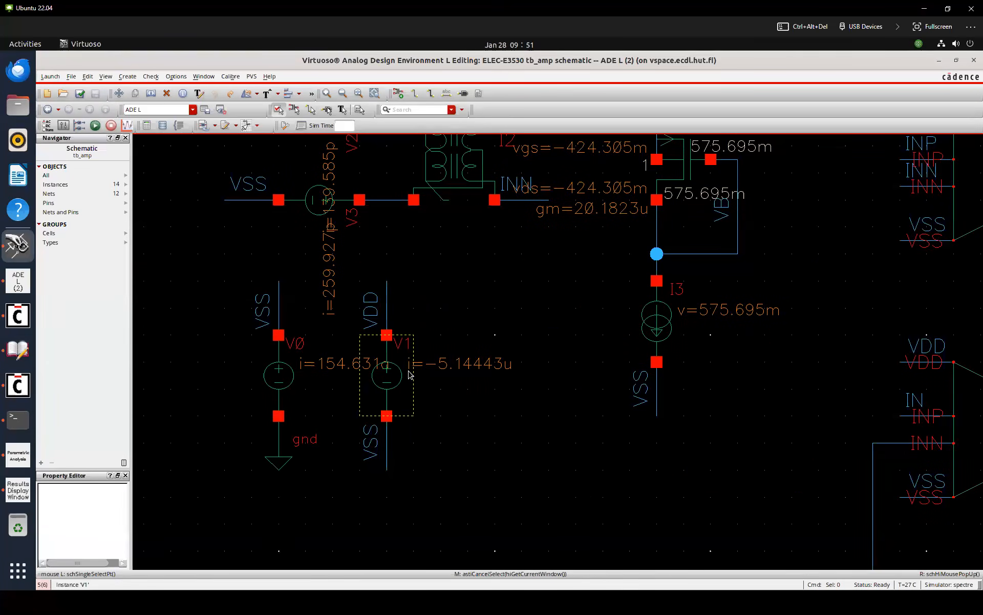
{"action": "key", "text": "f"}
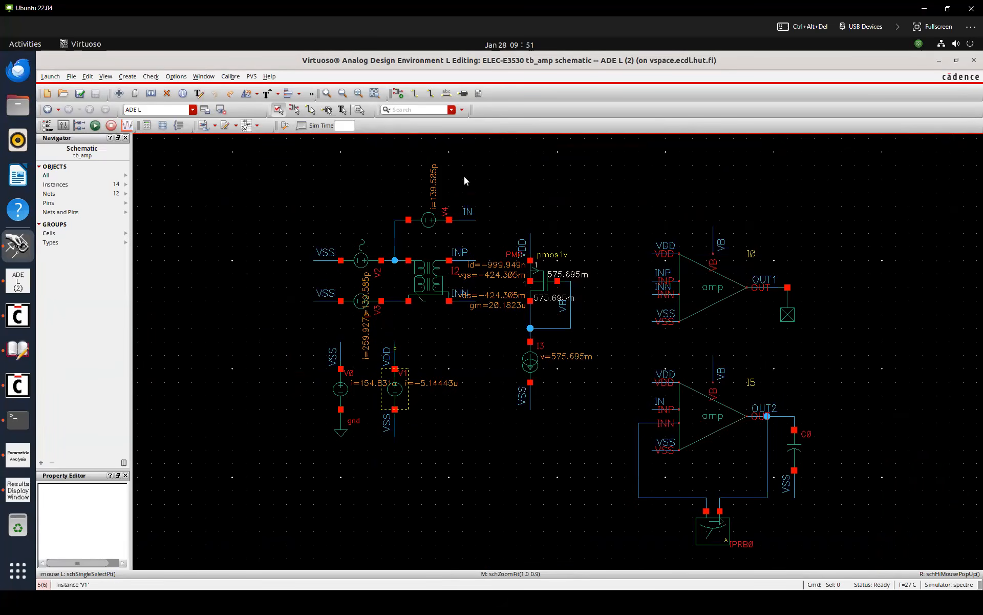
Compare V1's swept DC operating point results with the total power target in the Word report's specification table and close the results window
{"action": "left_click_drag", "start_coordinate": [397, 400], "coordinate": [449, 367]}
{"action": "left_click", "coordinate": [20, 492]}
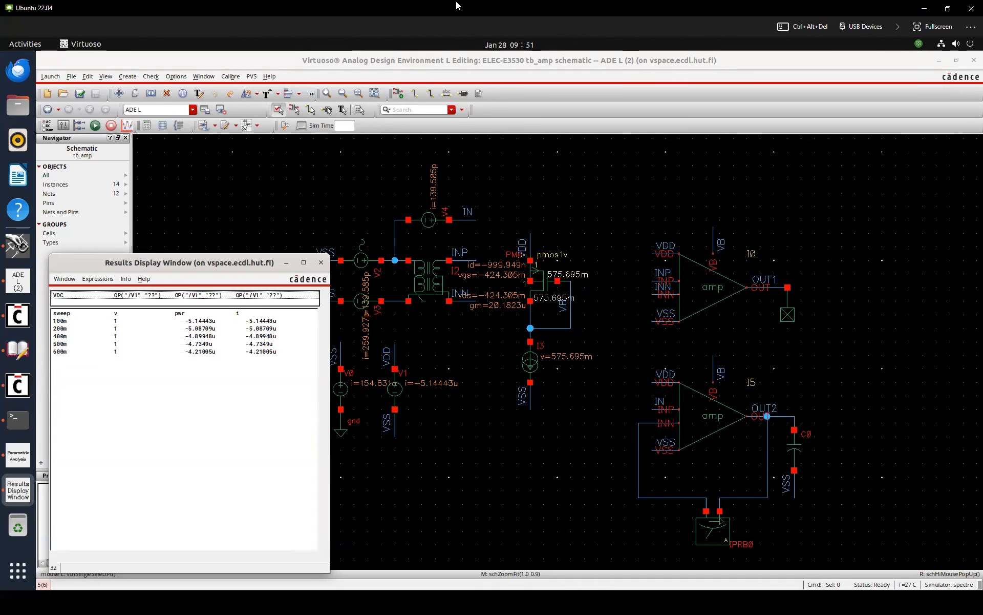
{"action": "left_click", "coordinate": [656, 600]}
{"action": "left_click_drag", "start_coordinate": [270, 249], "coordinate": [236, 245]}
{"action": "left_click", "coordinate": [236, 247]}
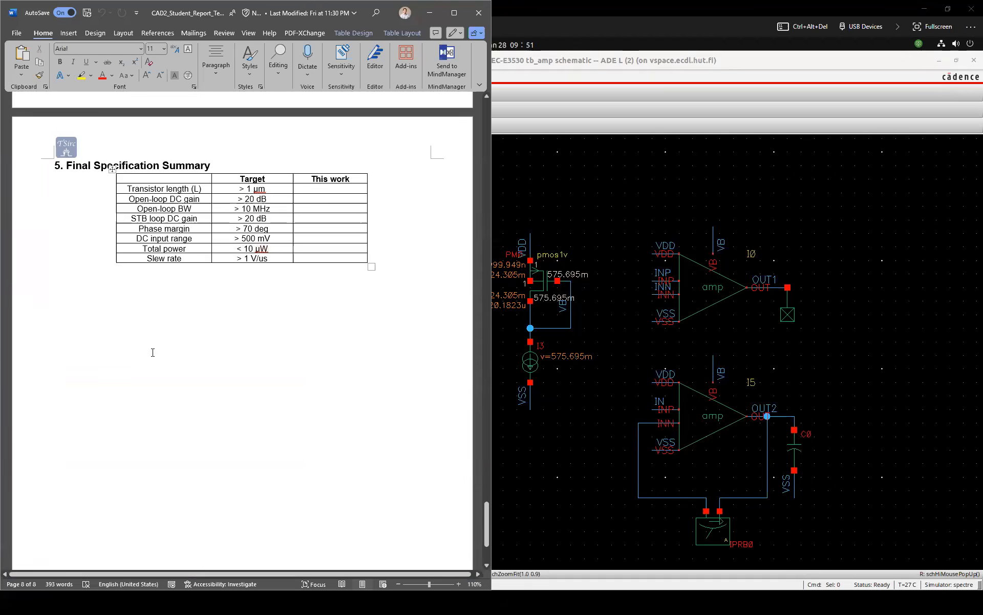
{"action": "left_click", "coordinate": [544, 3]}
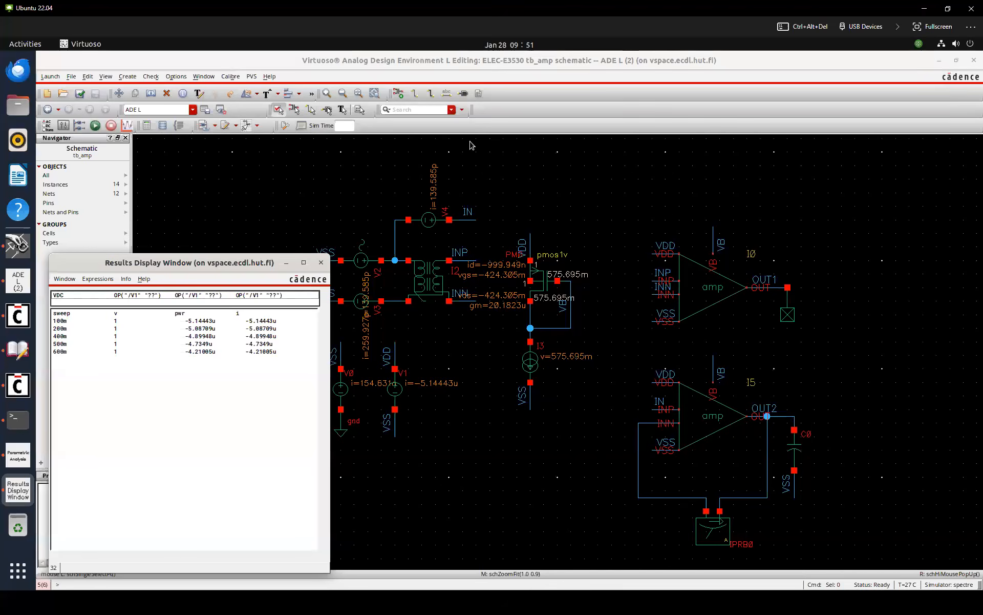
{"action": "key", "text": "ctrl+w"}
Start adding a new instance to the tb_amp schematic, choosing the vpulse cell from analogLib
{"action": "key", "text": "Up"}
{"action": "key", "text": "i"}
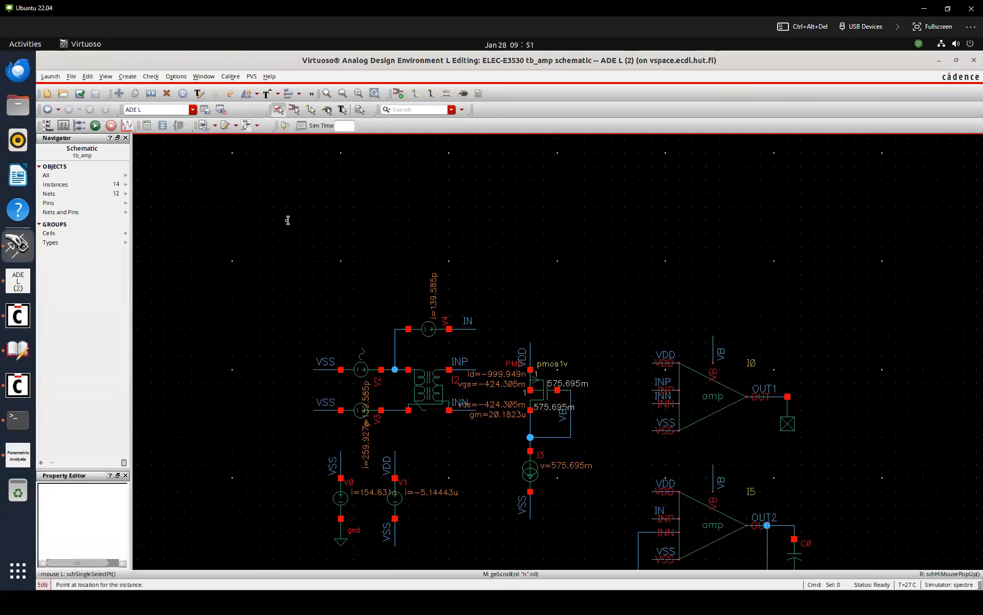
{"action": "double_click", "coordinate": [215, 95]}
{"action": "type", "text": "vsp"}
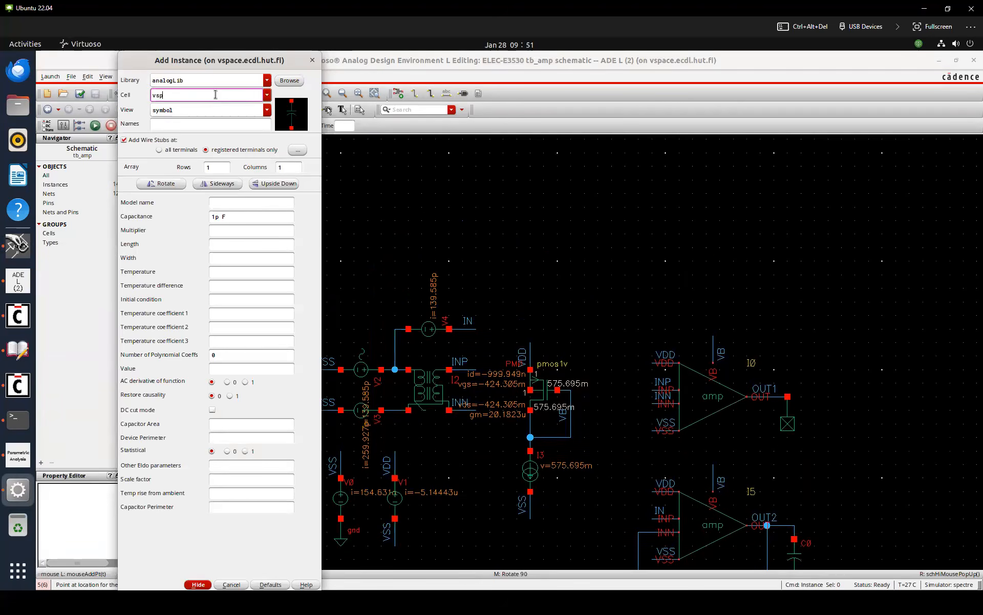
{"action": "key", "text": "BackSpace"}
{"action": "key", "text": "BackSpace"}
{"action": "key", "text": "BackSpace"}
{"action": "type", "text": "pulse"}
{"action": "key", "text": "Tab"}
Set the pulse source to Voltage 1 of 0.1 V, Voltage 2 of 0.6 V, and rise and fall times of 1n
{"action": "left_click", "coordinate": [243, 243]}
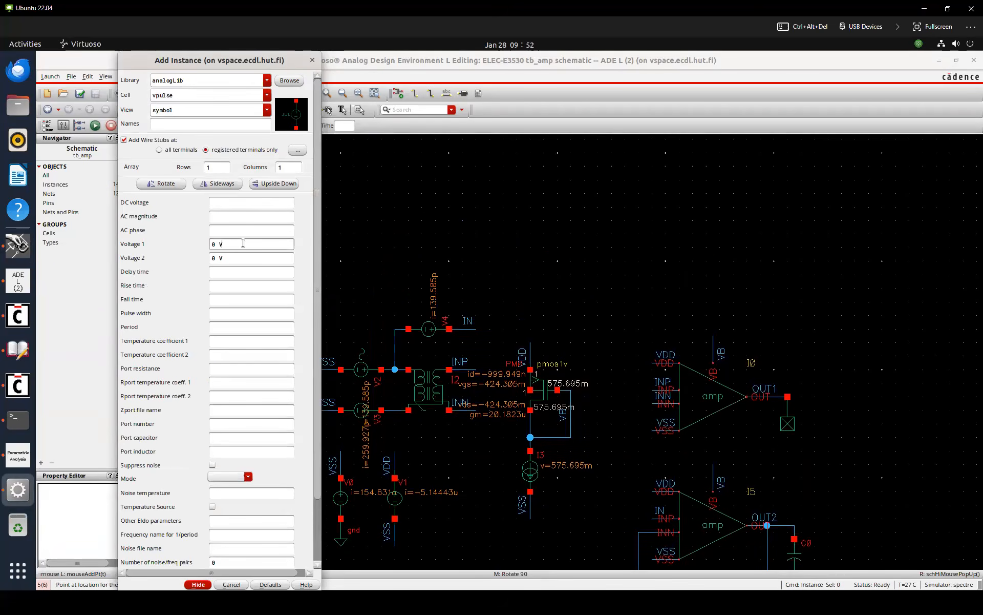
{"action": "type", "text": "0.1"}
{"action": "key", "text": "Tab"}
{"action": "type", "text": "0."}
{"action": "key", "text": "Tab"}
{"action": "key", "text": "Tab"}
{"action": "type", "text": "1n"}
{"action": "key", "text": "Tab"}
{"action": "type", "text": "1n"}
{"action": "key", "text": "Tab"}
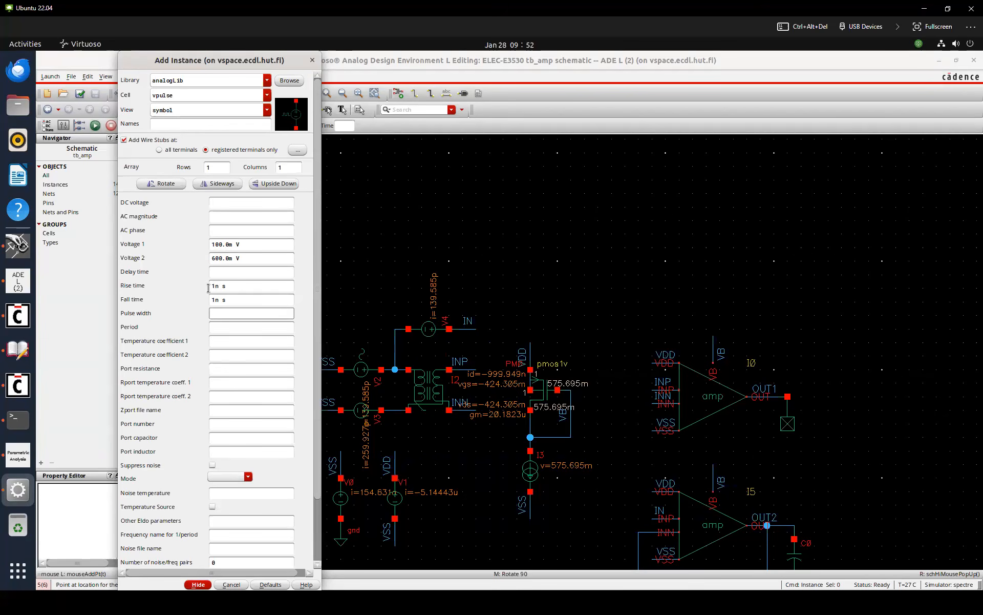
{"action": "key", "text": "Tab"}
{"action": "key", "text": "Return"}
Place the rotated pulse source above V4 and wire its input side to the node shared with V4 and V2
{"action": "left_click", "coordinate": [381, 228]}
{"action": "key", "text": "Escape"}
{"action": "left_click_drag", "start_coordinate": [382, 247], "coordinate": [429, 278]}
{"action": "key", "text": "r"}
{"action": "left_click", "coordinate": [369, 309]}
{"action": "key", "text": "w"}
{"action": "key", "text": "Escape"}
{"action": "key", "text": "w"}
{"action": "left_click", "coordinate": [407, 275]}
{"action": "key", "text": "Escape"}
Copy the IN net label onto the output wire of the new pulse source
{"action": "left_click_drag", "start_coordinate": [469, 330], "coordinate": [468, 276], "text": "shift"}
{"action": "double_click", "coordinate": [470, 268]}
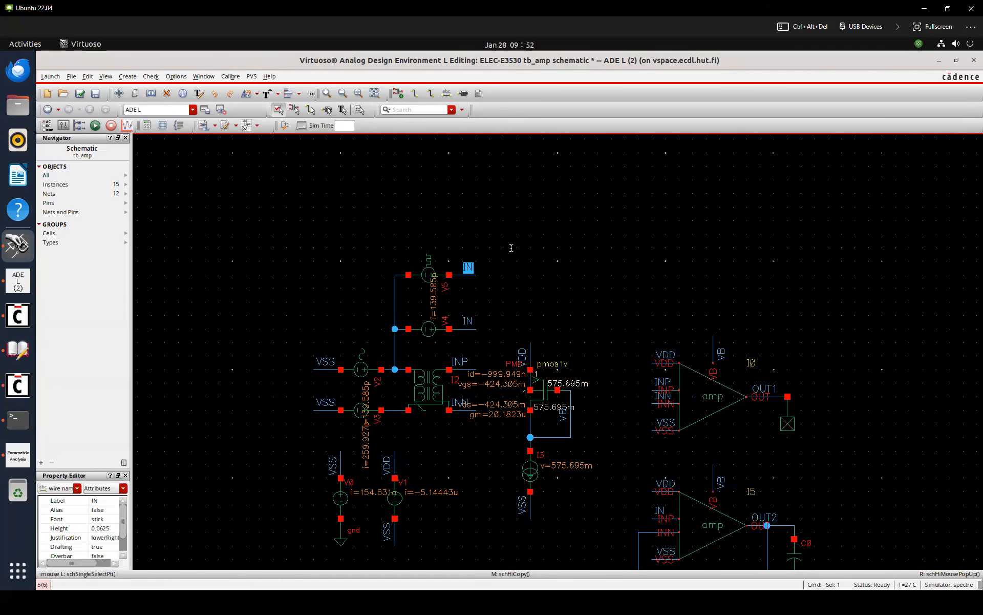
{"action": "key", "text": "Return"}
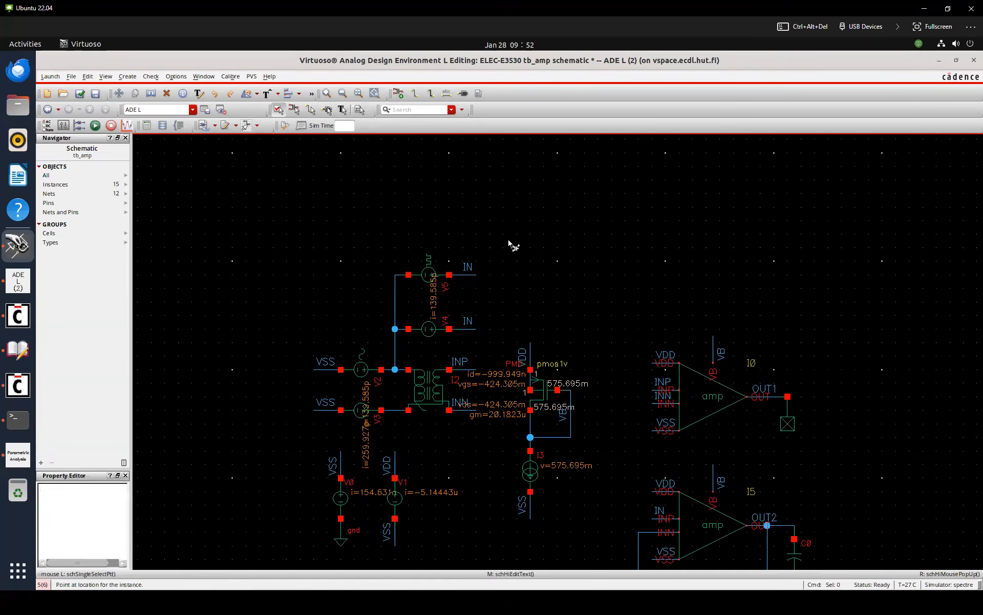
Copy the no-connect symbol from OUT1 to V4's output, remove V4's IN label, and check and save the schematic
{"action": "key", "text": "i"}
{"action": "key", "text": "Escape"}
{"action": "key", "text": "c"}
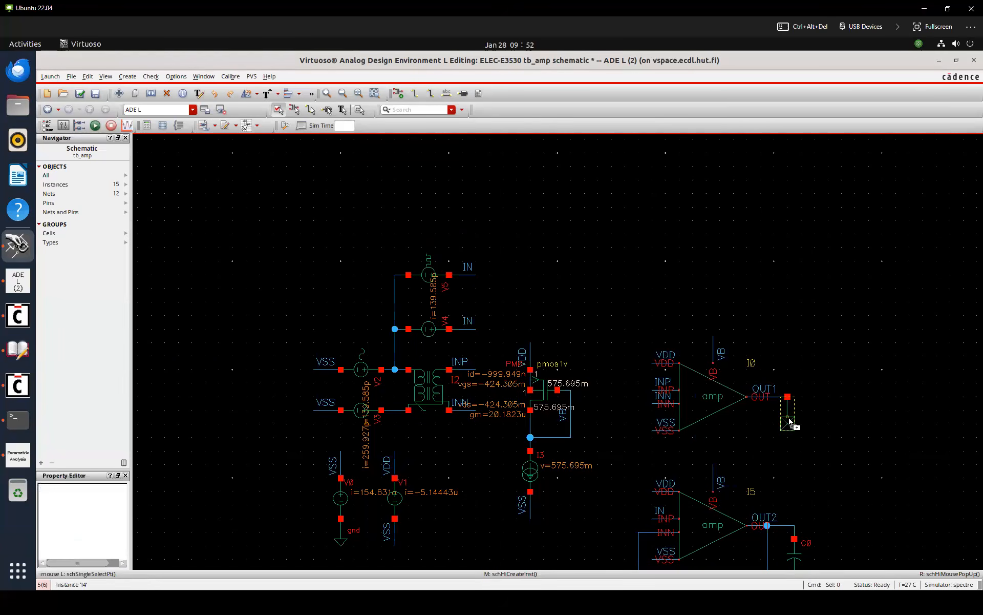
{"action": "left_click", "coordinate": [787, 416]}
{"action": "left_click", "coordinate": [504, 310]}
{"action": "key", "text": "Escape"}
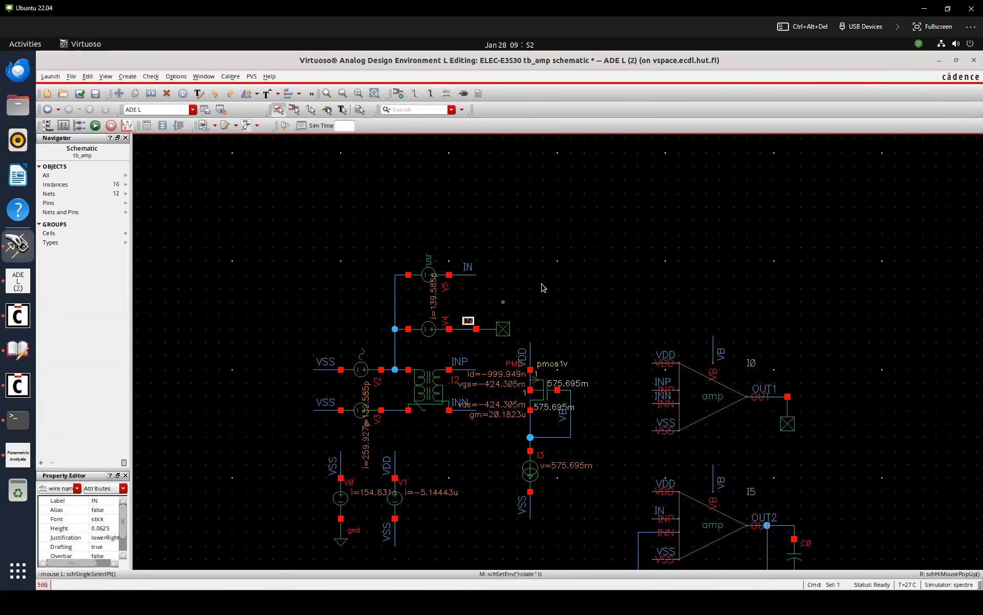
{"action": "key", "text": "f"}
{"action": "key", "text": "shift+x"}
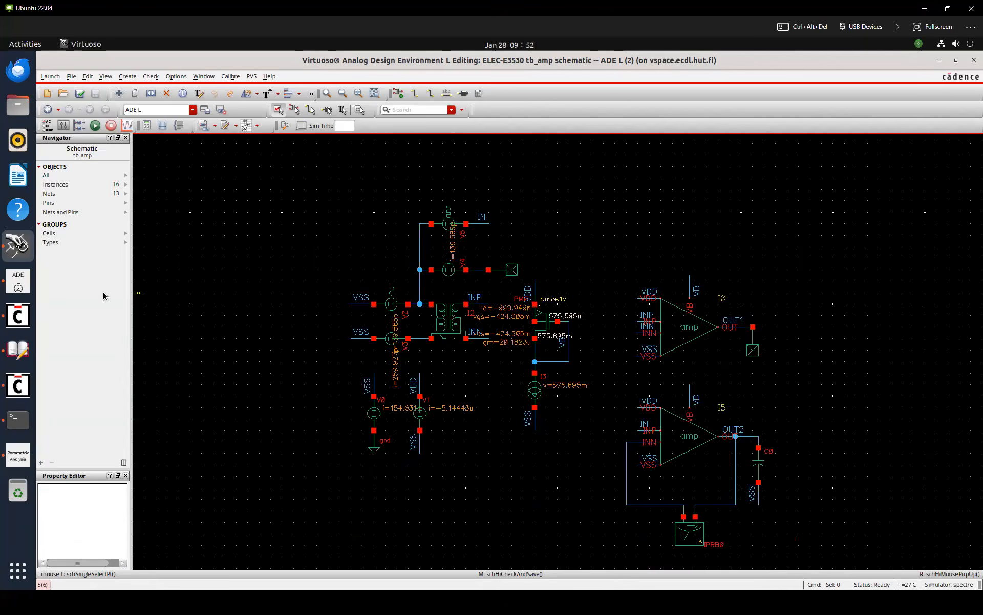
Enable only the tran analysis in ADE L, disabling ac, dc and stb, and run the simulation
{"action": "left_click", "coordinate": [18, 281]}
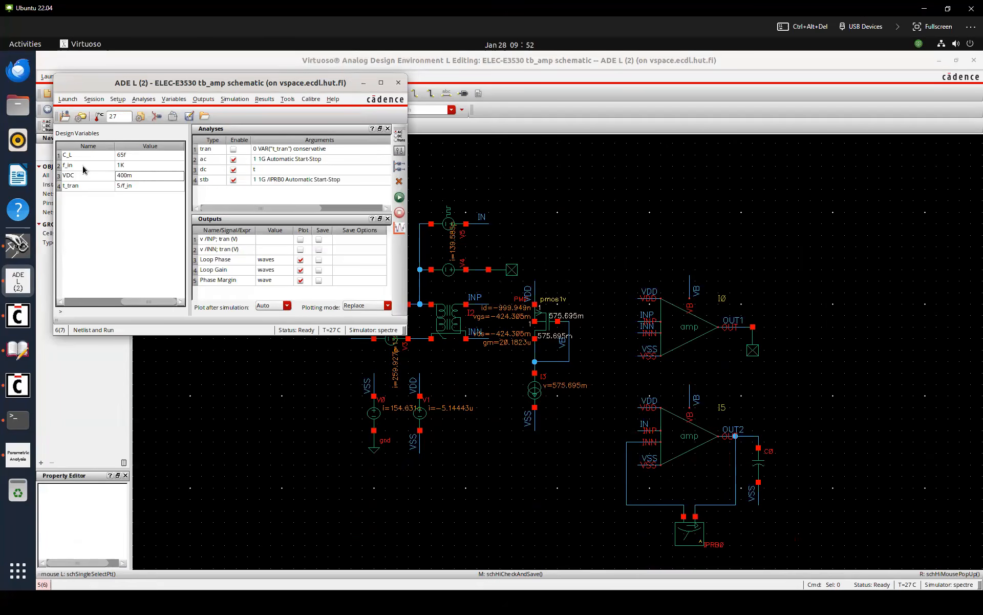
{"action": "left_click_drag", "start_coordinate": [190, 189], "coordinate": [194, 189]}
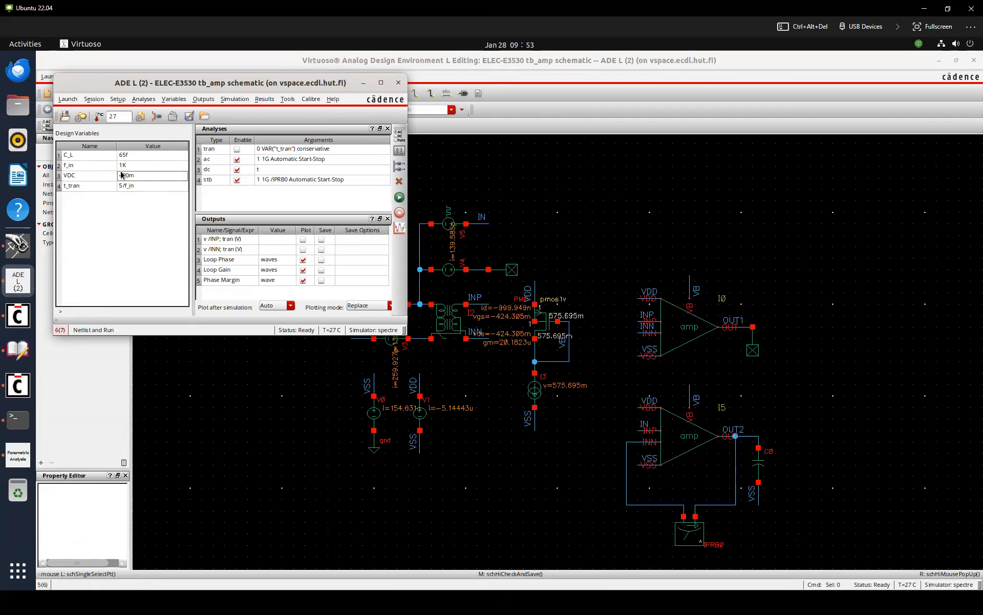
{"action": "left_click", "coordinate": [236, 149]}
{"action": "left_click", "coordinate": [237, 160]}
{"action": "left_click", "coordinate": [237, 170]}
{"action": "left_click", "coordinate": [237, 179]}
{"action": "left_click", "coordinate": [482, 180]}
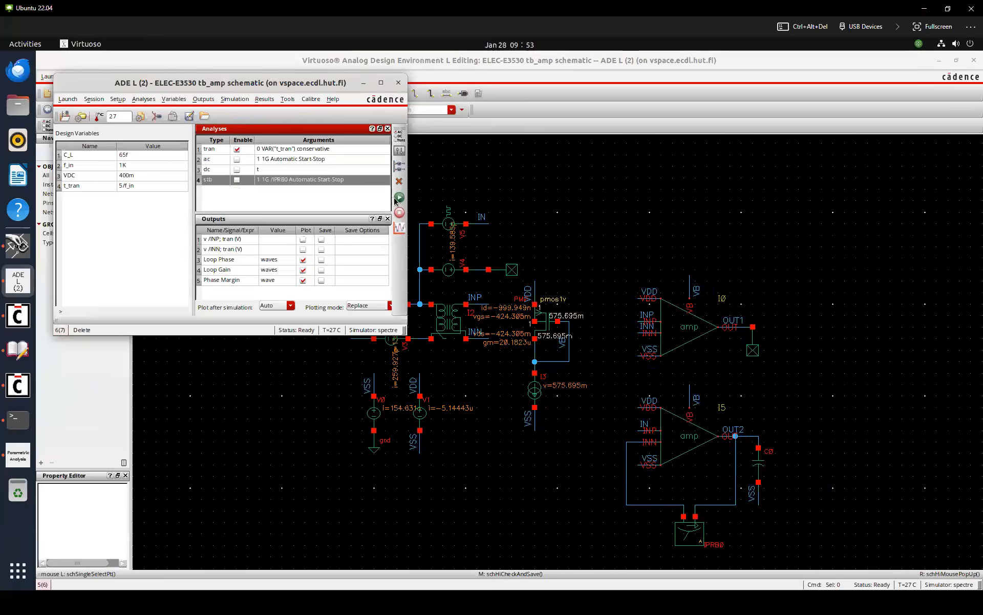
{"action": "left_click", "coordinate": [397, 198]}
Turn off plotting of the Loop Phase, Loop Gain and Phase Margin outputs
{"action": "left_click", "coordinate": [302, 260]}
{"action": "left_click", "coordinate": [302, 270]}
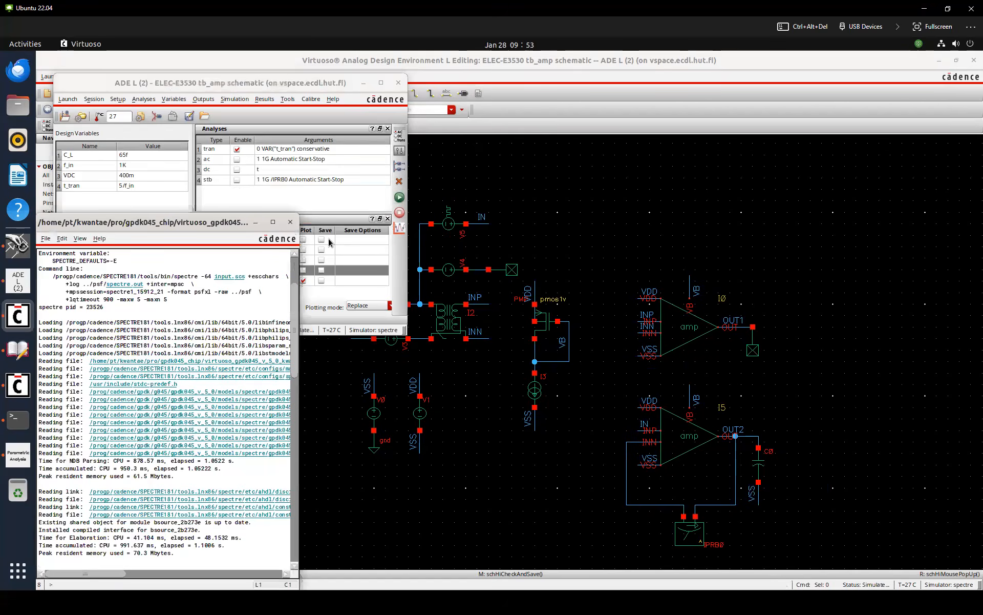
{"action": "left_click", "coordinate": [304, 280]}
Plot the transient voltages of the IN and OUT2 nets together from the tb_amp schematic
{"action": "left_click", "coordinate": [505, 195]}
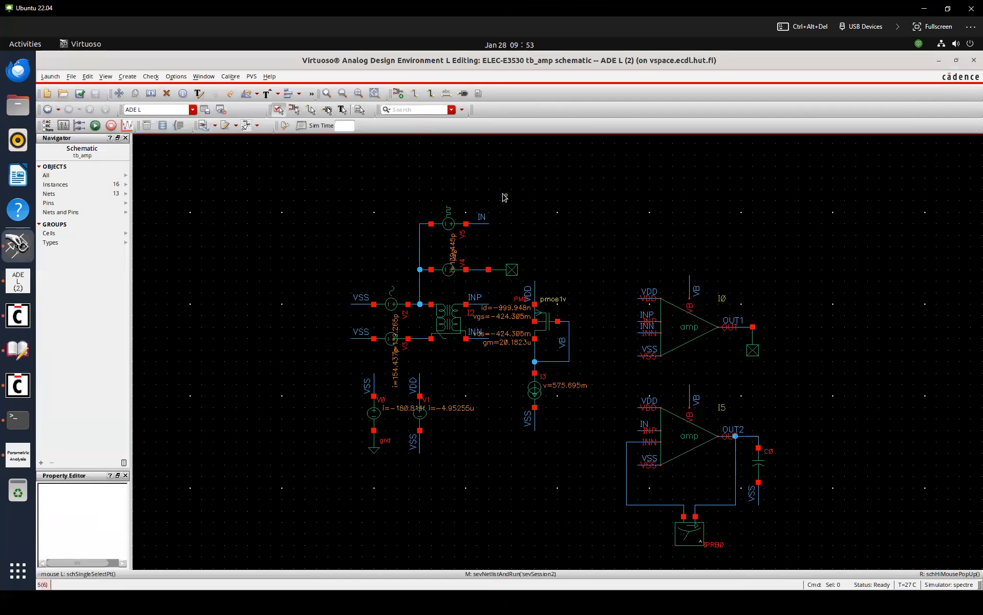
{"action": "left_click", "coordinate": [126, 125]}
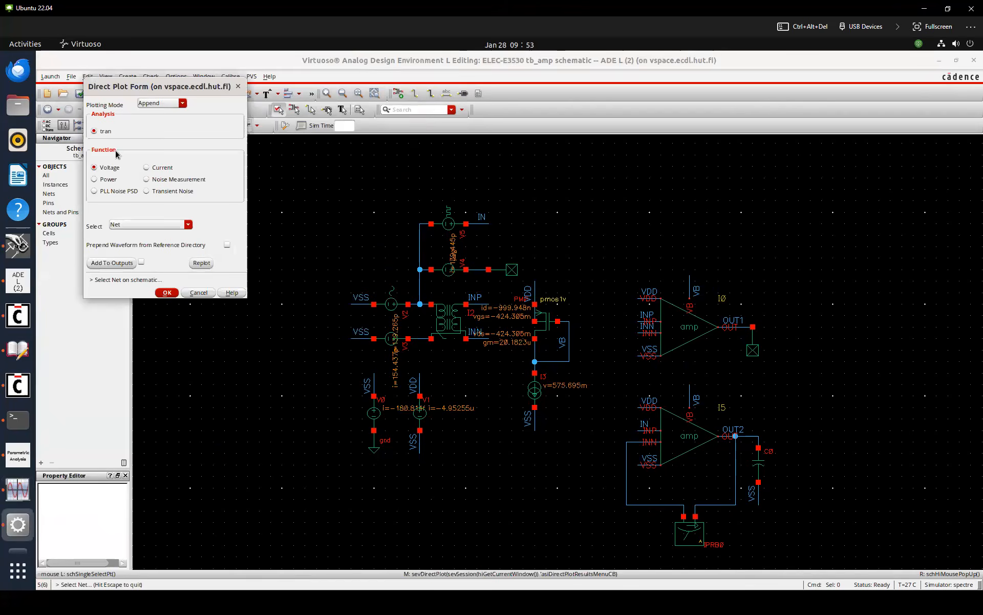
{"action": "left_click", "coordinate": [483, 221]}
{"action": "left_click_drag", "start_coordinate": [490, 109], "coordinate": [762, 95]}
{"action": "mouse_move", "coordinate": [522, 224]}
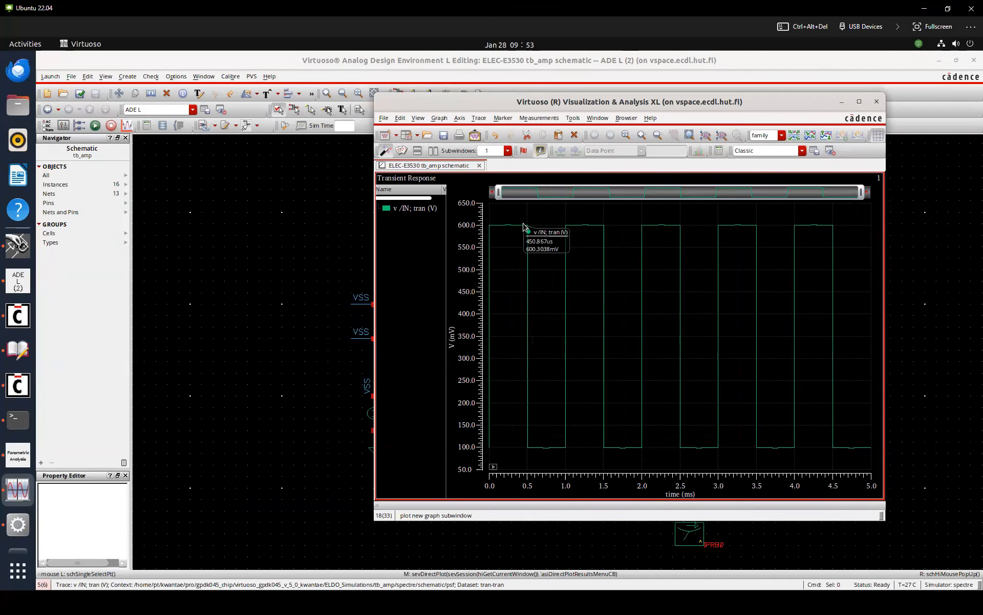
{"action": "mouse_move", "coordinate": [545, 446]}
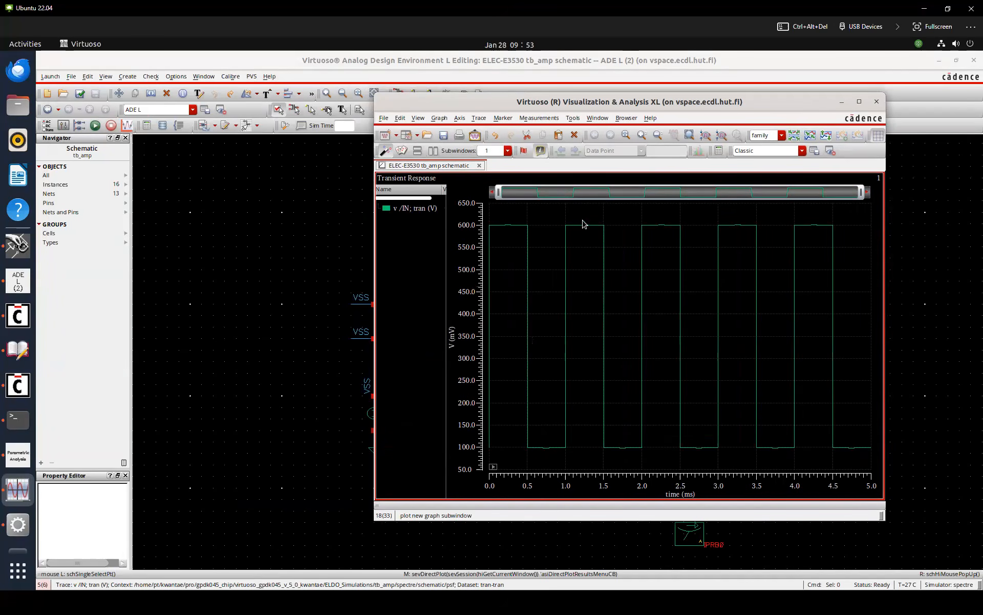
{"action": "left_click_drag", "start_coordinate": [483, 105], "coordinate": [219, 103]}
{"action": "left_click", "coordinate": [740, 436]}
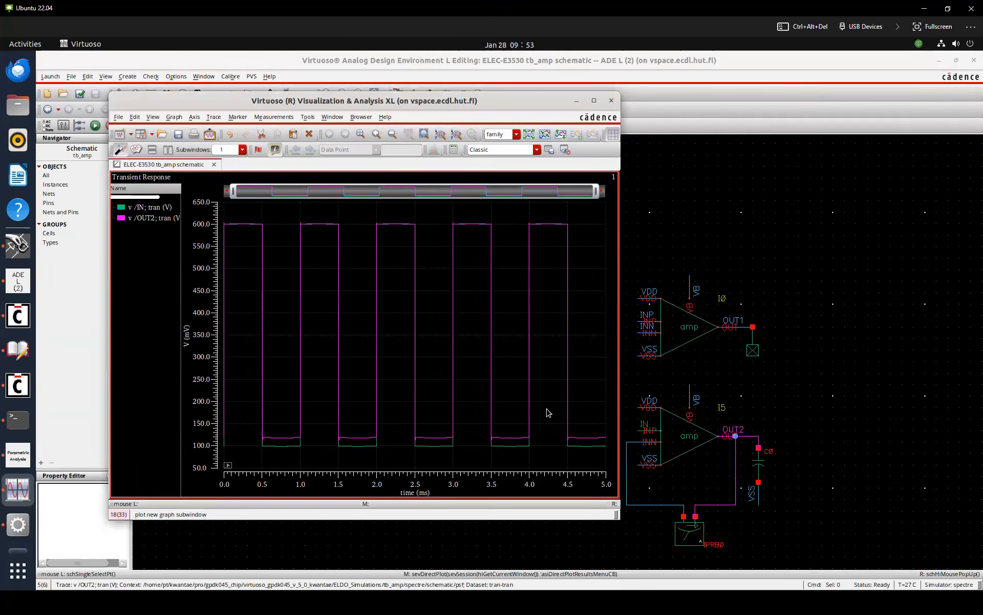
Examine how the OUT2 waveform follows IN at the low input level in the transient plot
{"action": "right_click", "coordinate": [630, 418]}
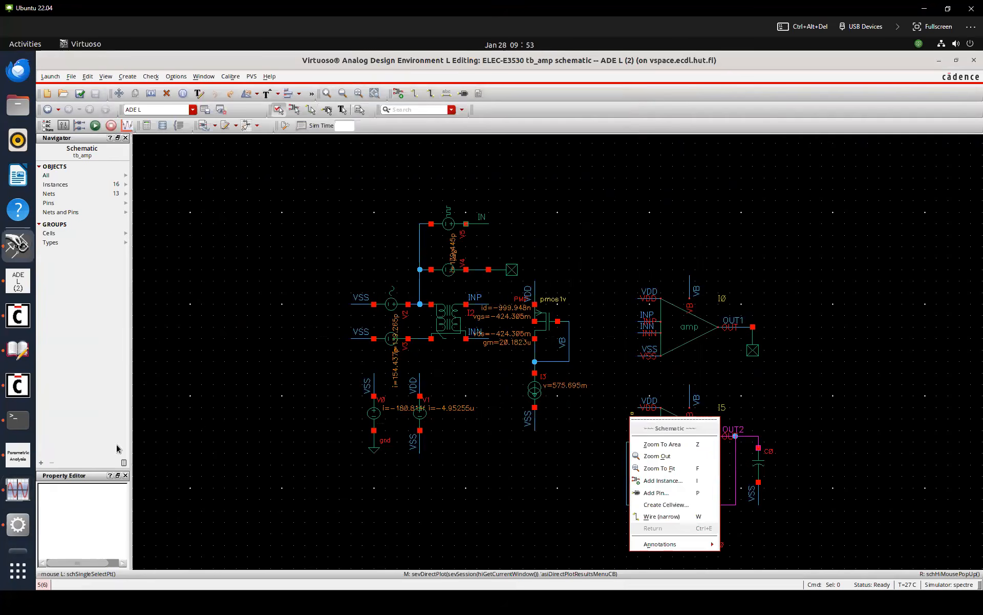
{"action": "left_click", "coordinate": [55, 473]}
{"action": "left_click", "coordinate": [19, 489]}
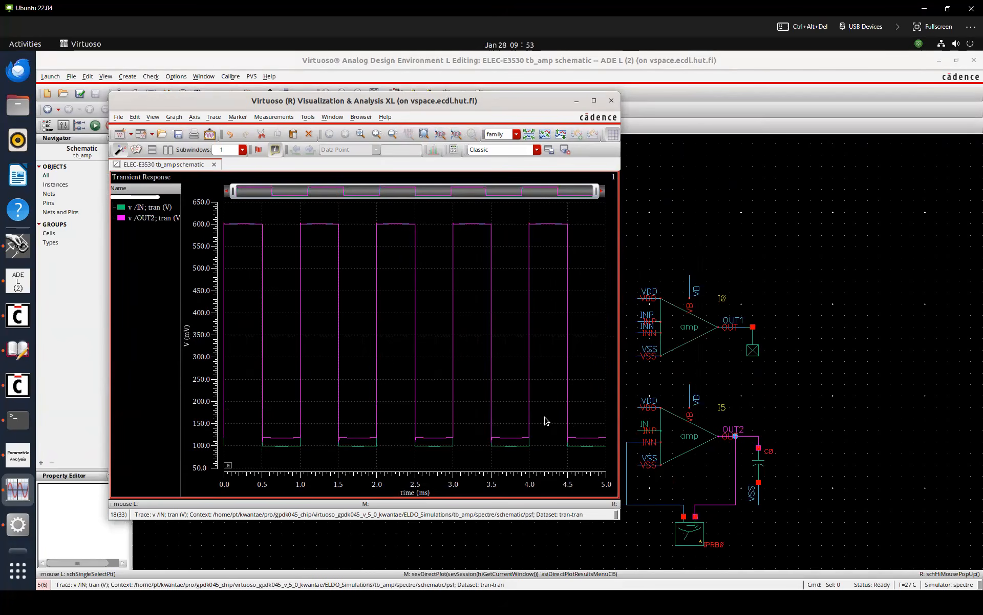
{"action": "mouse_move", "coordinate": [515, 447]}
Descend read-only into amplifier instance I5 and compare its annotated operating points with the transient waveforms
{"action": "left_click", "coordinate": [734, 403]}
{"action": "left_click", "coordinate": [725, 411]}
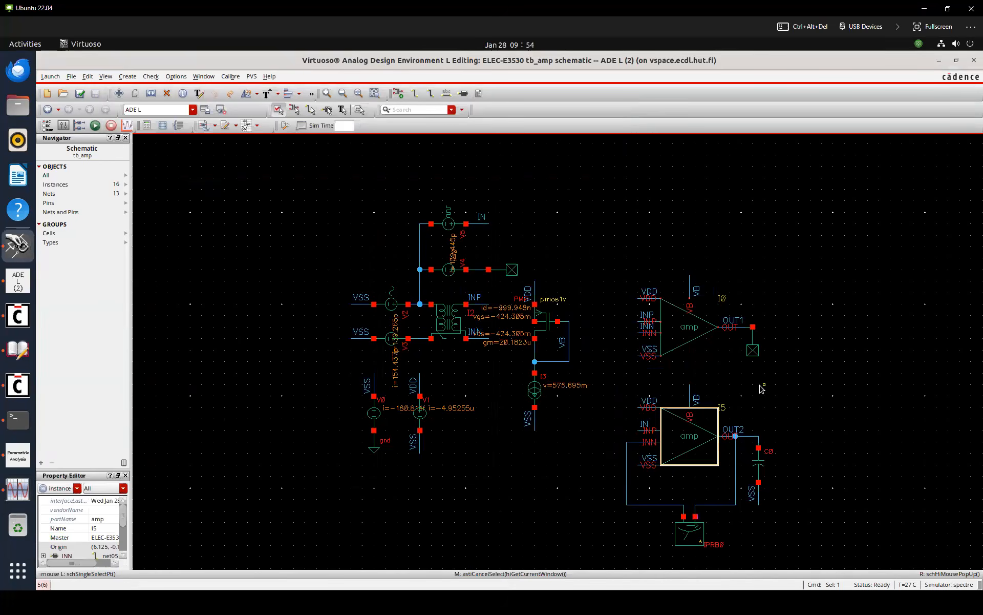
{"action": "key", "text": "e"}
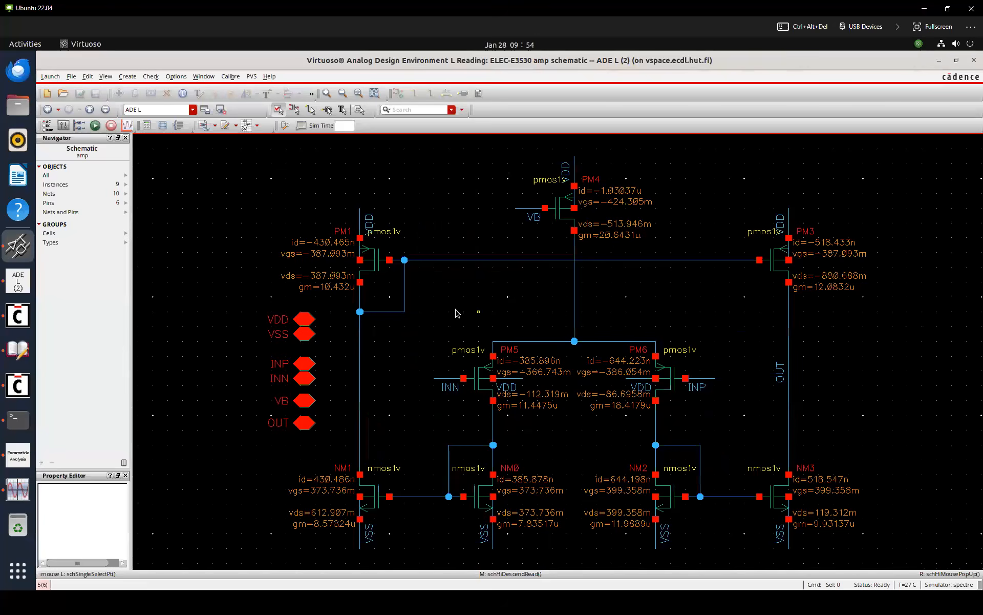
{"action": "left_click", "coordinate": [18, 489]}
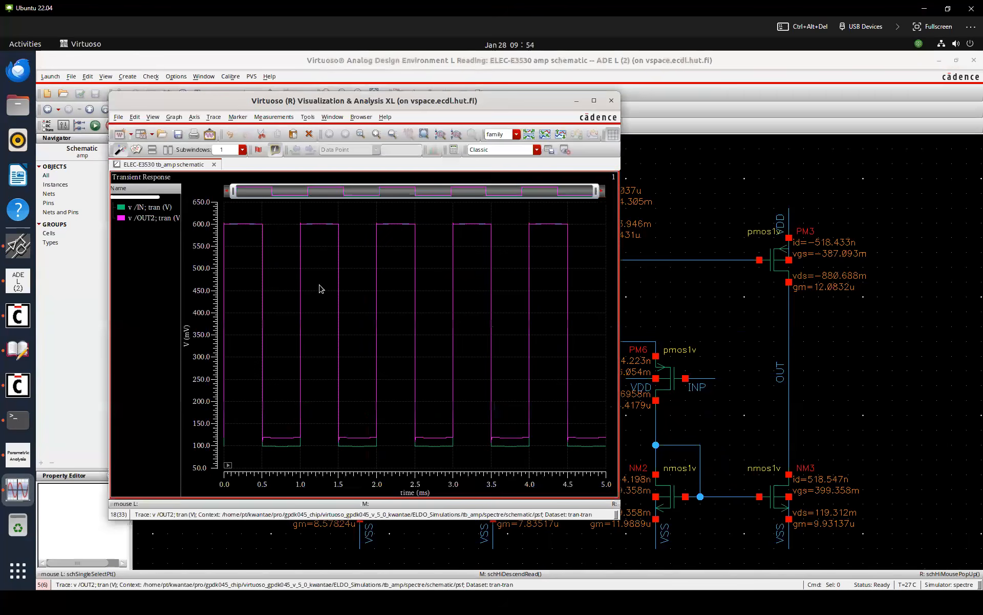
{"action": "mouse_move", "coordinate": [363, 444]}
{"action": "left_click", "coordinate": [664, 292]}
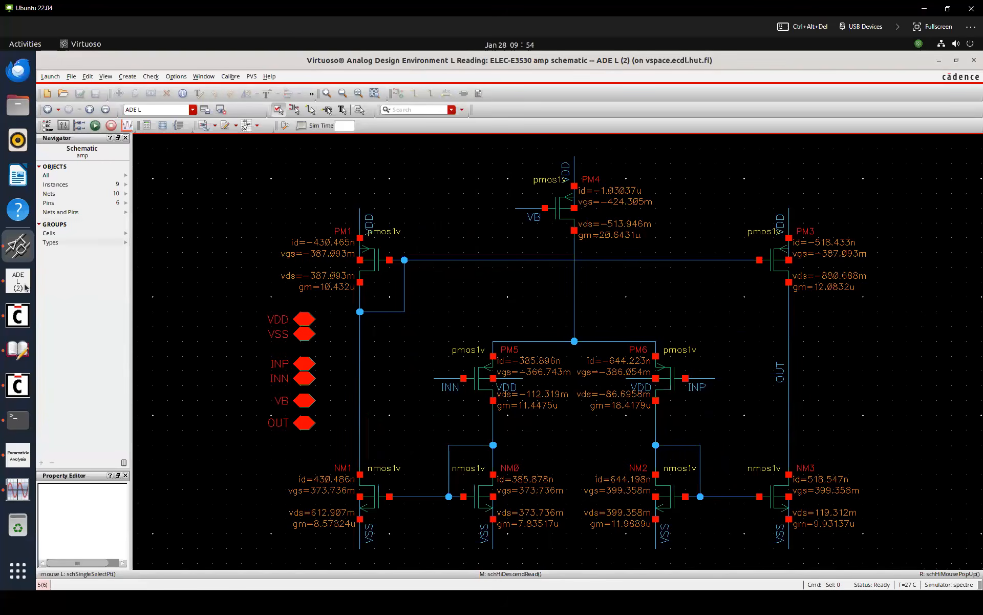
Enable the dc analysis alongside tran, rerun the simulation to annotate the amp's node voltages, and return to the waveform window
{"action": "left_click", "coordinate": [18, 281]}
{"action": "left_click", "coordinate": [236, 169]}
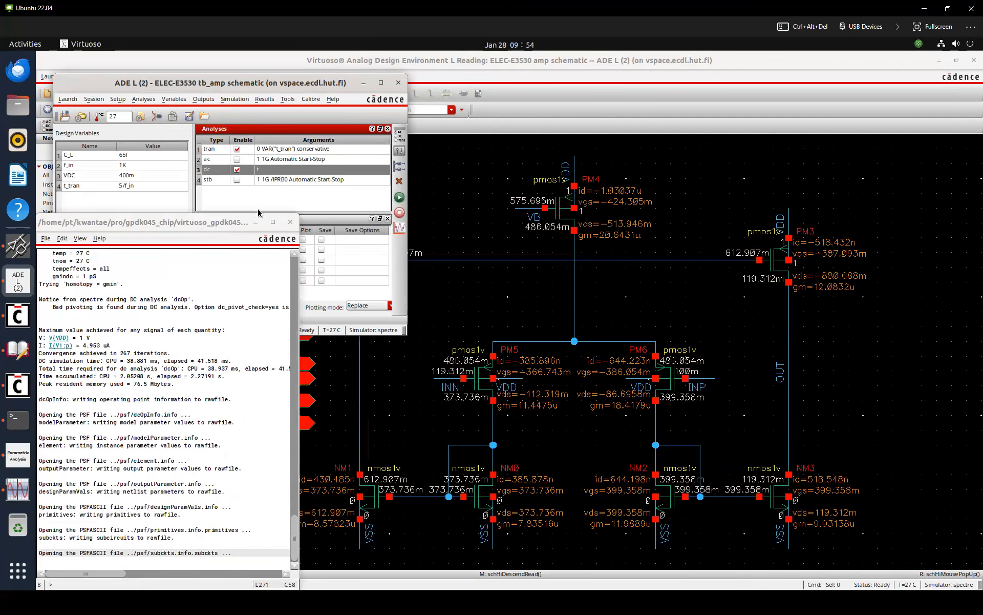
{"action": "left_click", "coordinate": [419, 227]}
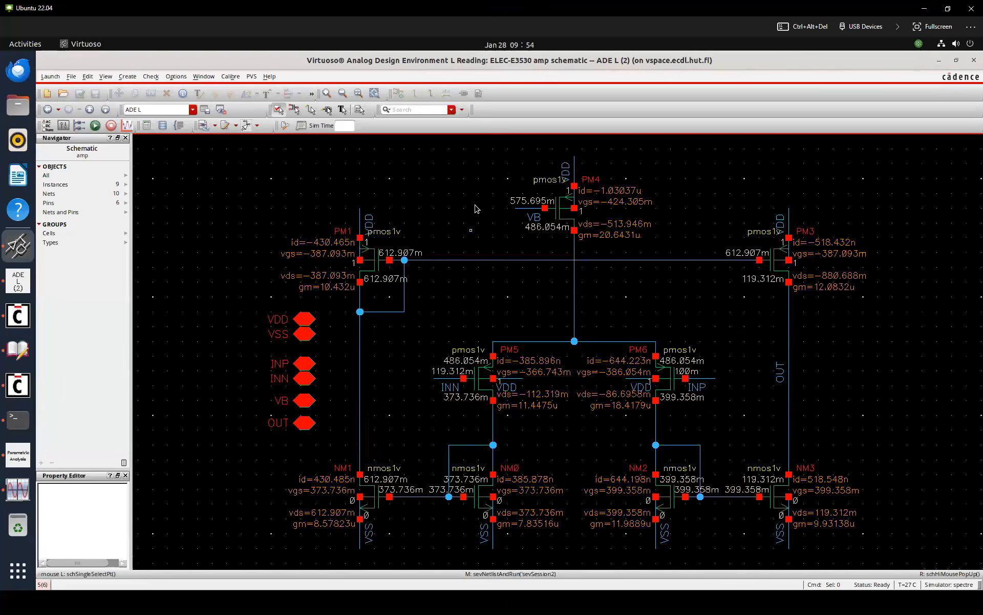
{"action": "left_click", "coordinate": [18, 489]}
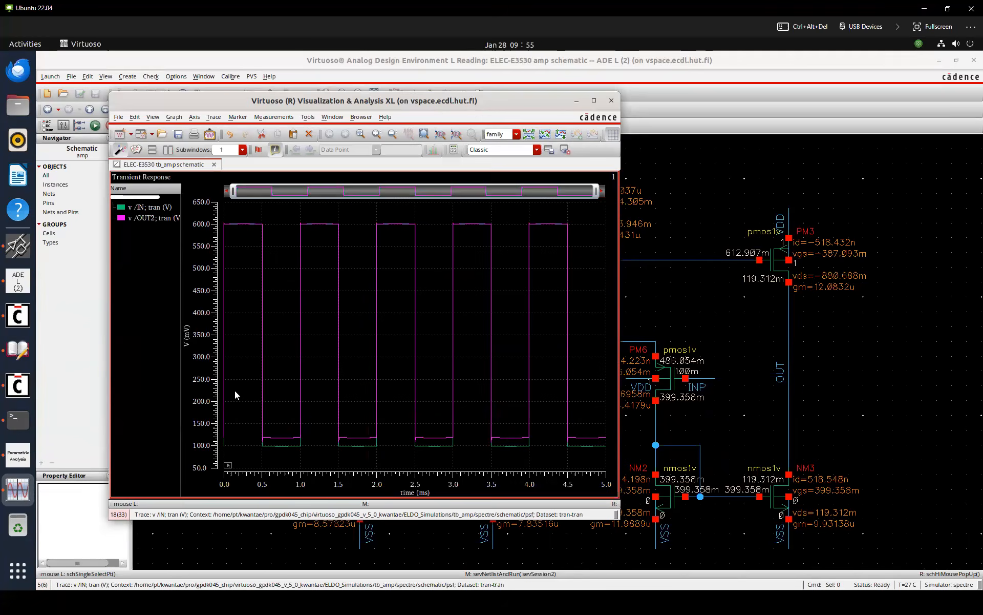
Switch to Shortcuts.txt in Notepad and add the entry "Shift + Scroll" with "Horizontal zoom" below the vertical line marker
{"action": "left_click", "coordinate": [622, 540]}
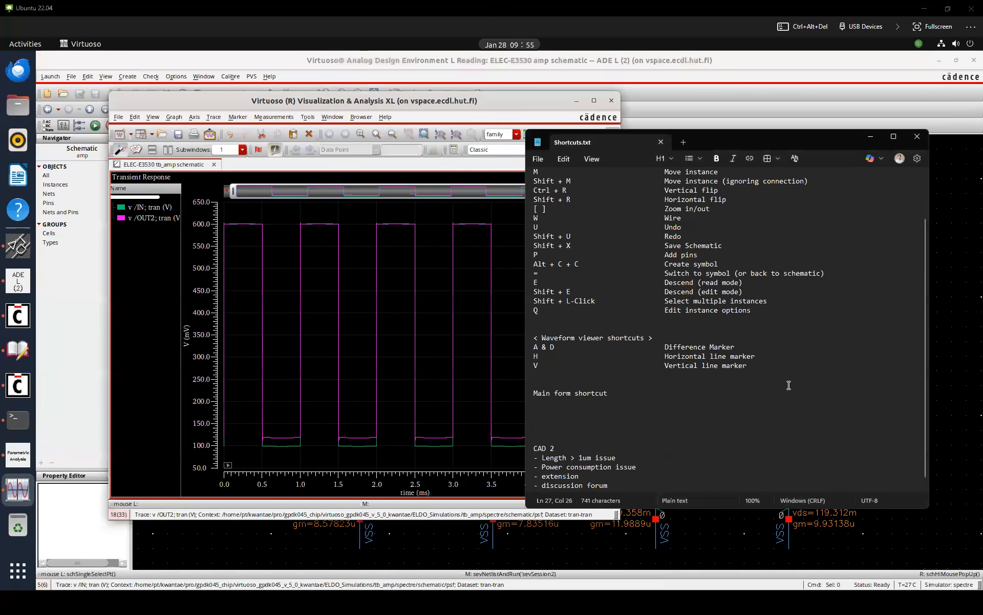
{"action": "key", "text": "Return"}
{"action": "type", "text": "Shift + Sc"}
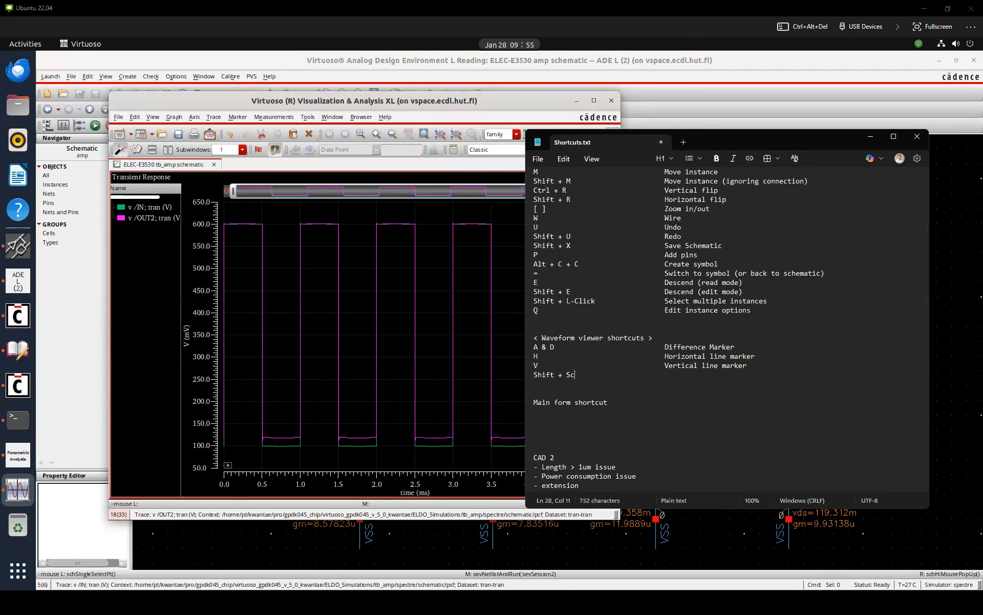
{"action": "type", "text": "roll\t\t\tHorizontal zoom"}
Duplicate the new shortcut line and change the copy to "Ctrl + Scroll" with "Vertical zoom"
{"action": "key", "text": "shift+Home"}
{"action": "key", "text": "ctrl+c"}
{"action": "key", "text": "End"}
{"action": "key", "text": "Return"}
{"action": "key", "text": "ctrl+v"}
{"action": "key", "text": "Home"}
{"action": "key", "text": "shift+Right"}
{"action": "key", "text": "shift+Right"}
{"action": "key", "text": "shift+Right"}
{"action": "key", "text": "shift+Right"}
{"action": "key", "text": "shift+Right"}
{"action": "type", "text": "Ctrl"}
{"action": "key", "text": "End"}
{"action": "key", "text": "Left"}
{"action": "key", "text": "Left"}
{"action": "key", "text": "Left"}
{"action": "key", "text": "Left"}
{"action": "key", "text": "Left"}
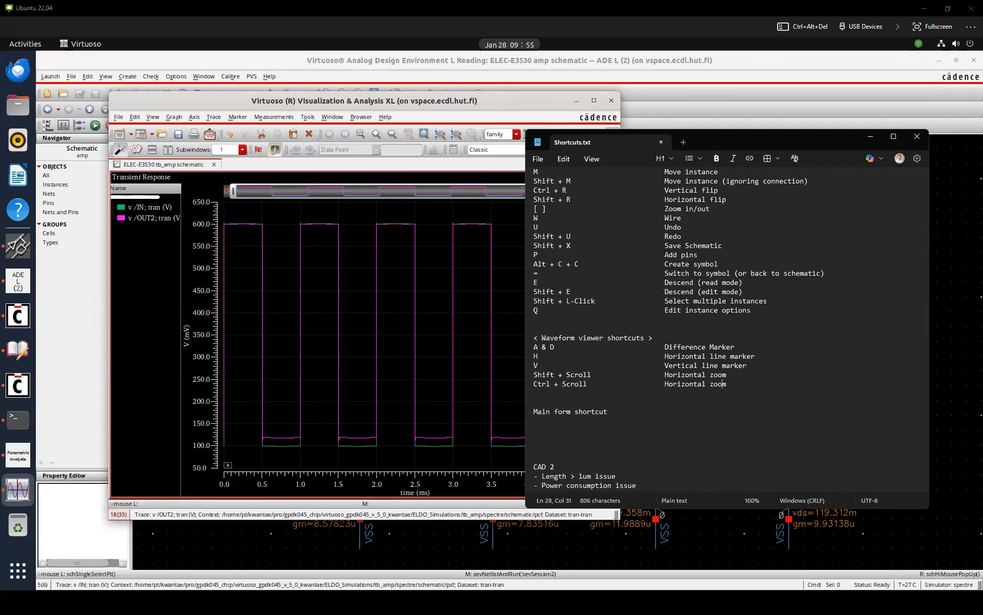
{"action": "key", "text": "shift+Left"}
{"action": "key", "text": "shift+Left"}
{"action": "key", "text": "shift+Left"}
{"action": "key", "text": "shift+Left"}
{"action": "key", "text": "shift+Left"}
{"action": "key", "text": "shift+Left"}
{"action": "key", "text": "shift+Left"}
{"action": "key", "text": "shift+Left"}
{"action": "key", "text": "shift+Left"}
{"action": "key", "text": "shift+Left"}
{"action": "type", "text": "Vertical"}
Add "X + R-Drag" under the horizontal zoom entry and "V + R-Drag" under the vertical one, and return to the waveform window
{"action": "key", "text": "Return"}
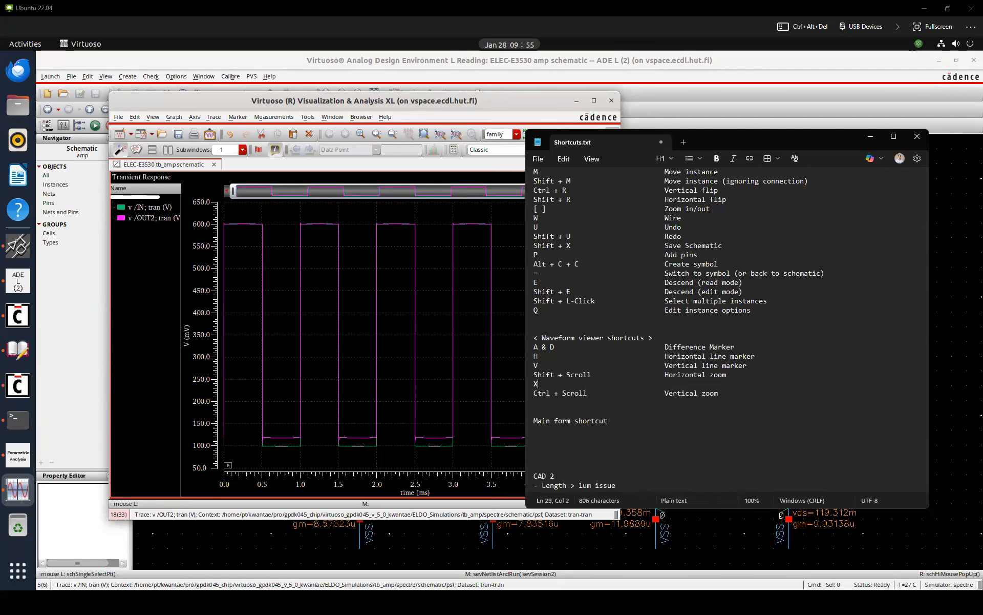
{"action": "type", "text": "X + R-Drag"}
{"action": "key", "text": "Down"}
{"action": "type", "text": "V + R-Drag"}
{"action": "left_click", "coordinate": [284, 325]}
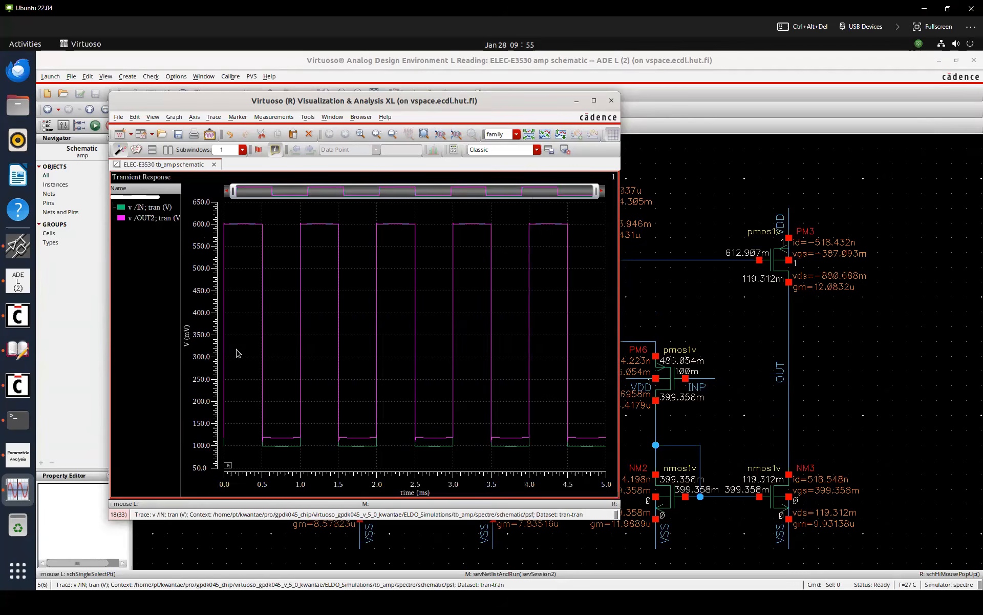
Zoom the transient plot in on the first rising edge and a falling edge, fit it, and check the voltage-axis zoom
{"action": "key", "text": "x"}
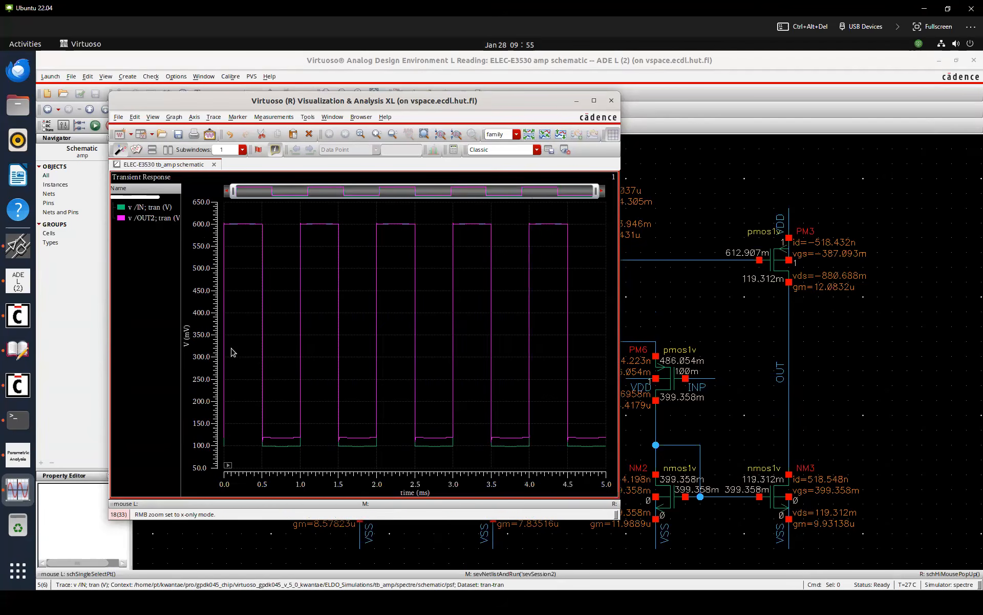
{"action": "right_click_drag", "start_coordinate": [231, 348], "coordinate": [198, 349]}
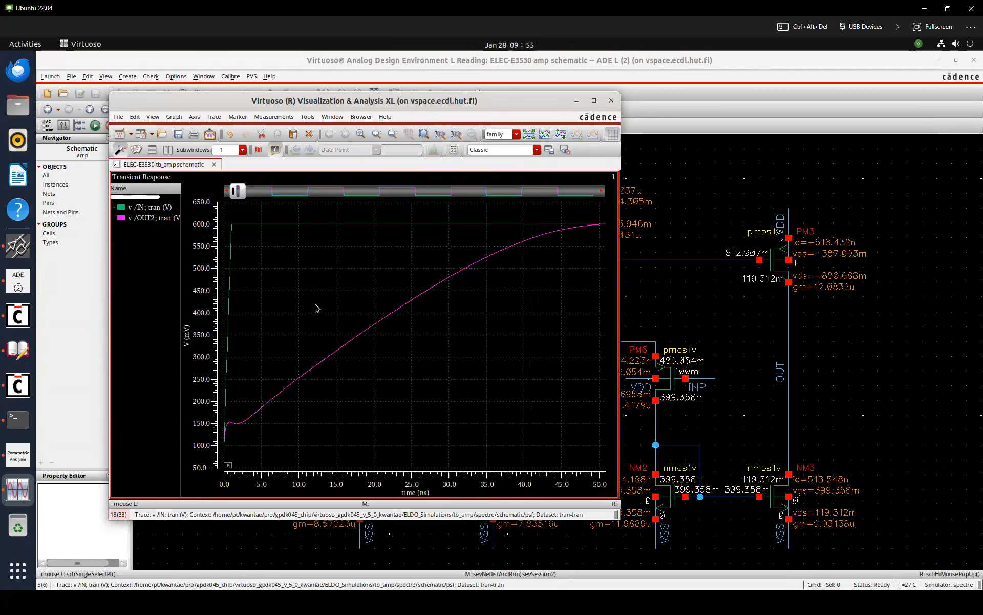
{"action": "key", "text": "f"}
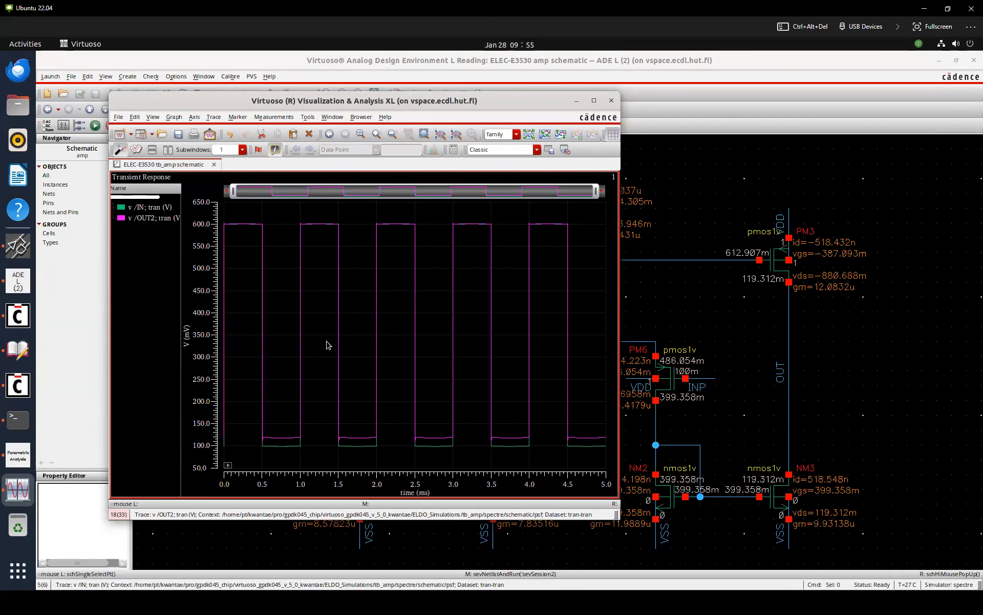
{"action": "scroll", "coordinate": [336, 352], "scroll_direction": "up", "scroll_amount": 3, "text": "ctrl"}
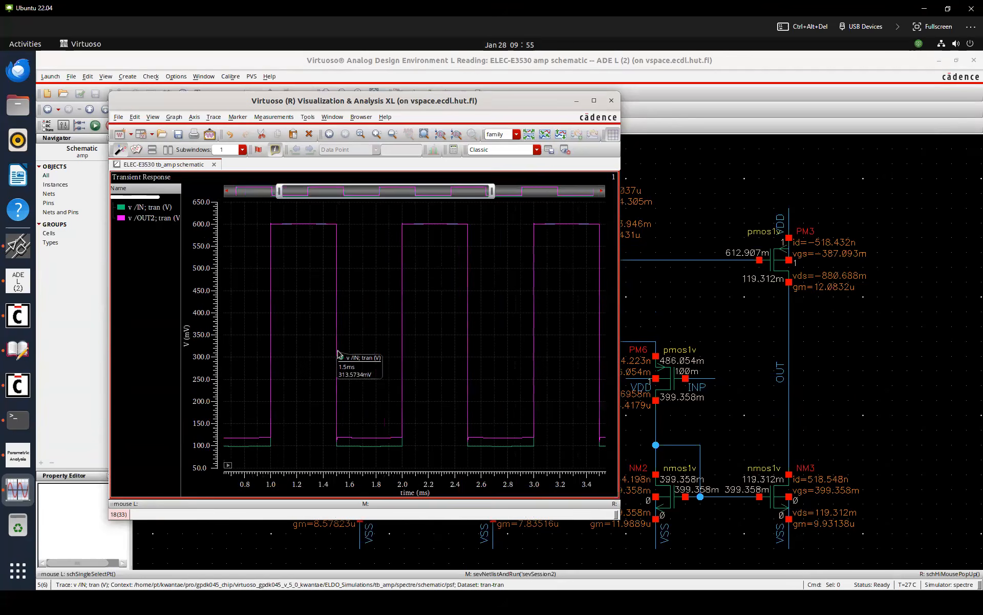
{"action": "scroll", "coordinate": [337, 354], "scroll_direction": "up", "scroll_amount": 7, "text": "ctrl"}
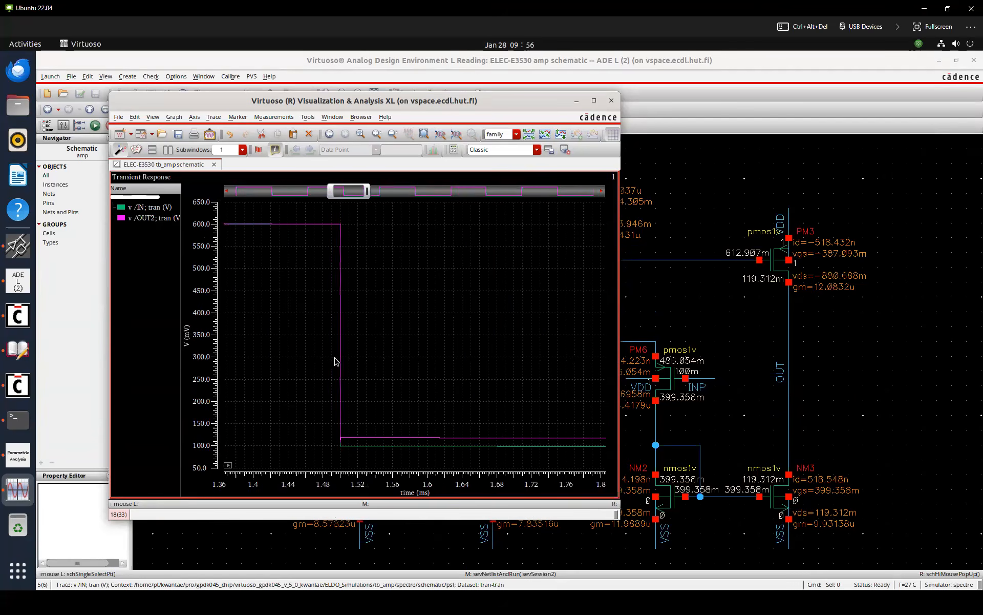
{"action": "key", "text": "f"}
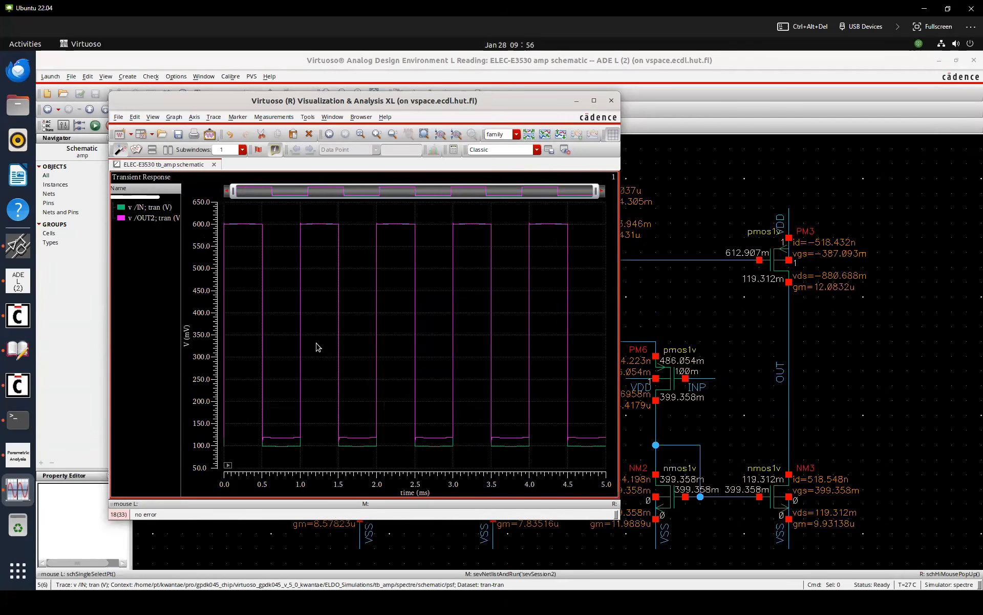
{"action": "scroll", "coordinate": [317, 347], "scroll_direction": "up", "scroll_amount": 8, "text": "shift"}
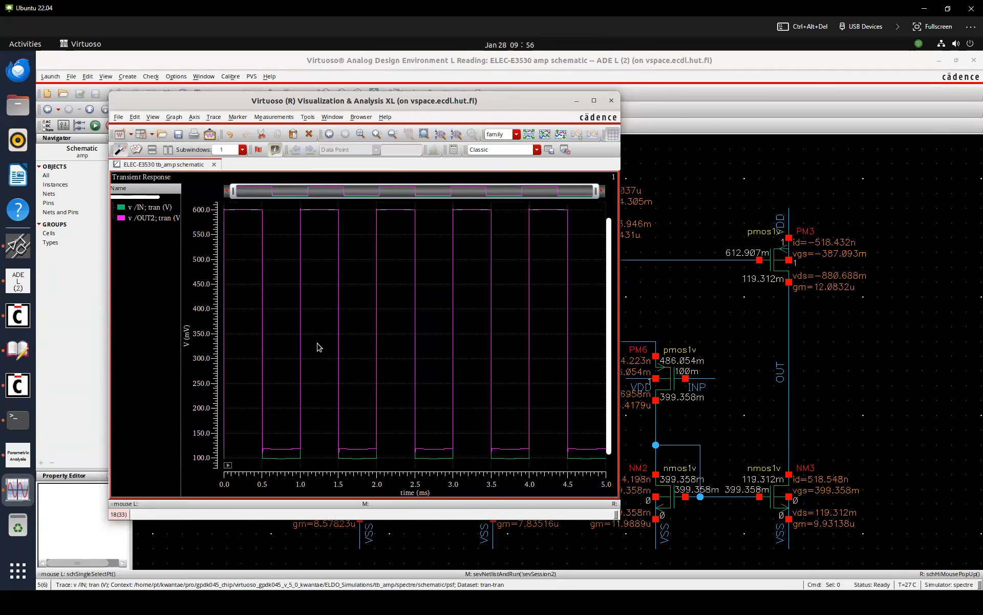
{"action": "key", "text": "f"}
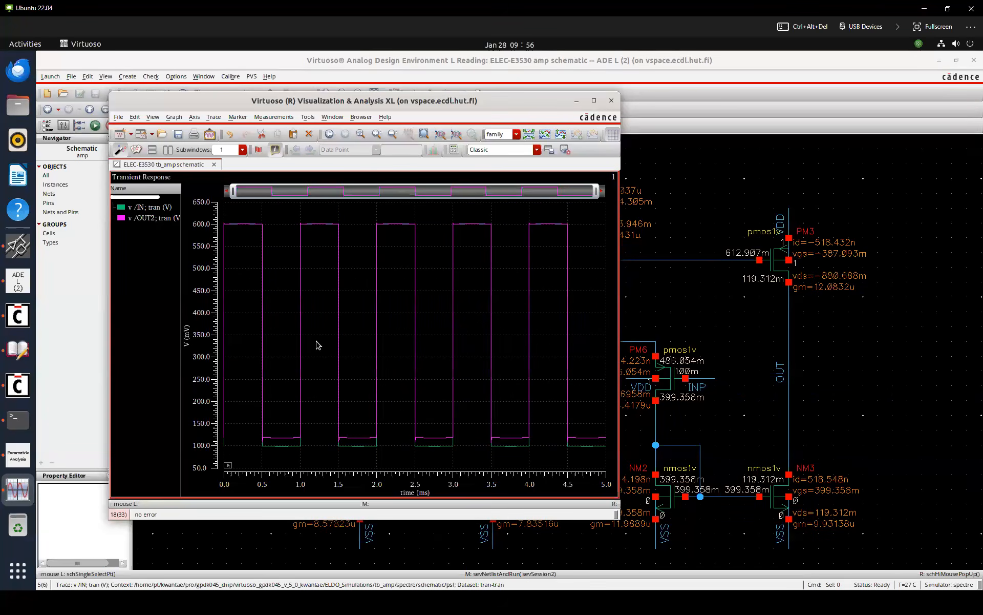
Try to zoom the transient plot along the voltage axis only
{"action": "key", "text": "v"}
{"action": "key", "text": "v"}
{"action": "right_click", "coordinate": [317, 343]}
{"action": "left_click", "coordinate": [315, 331]}
{"action": "left_click", "coordinate": [332, 336]}
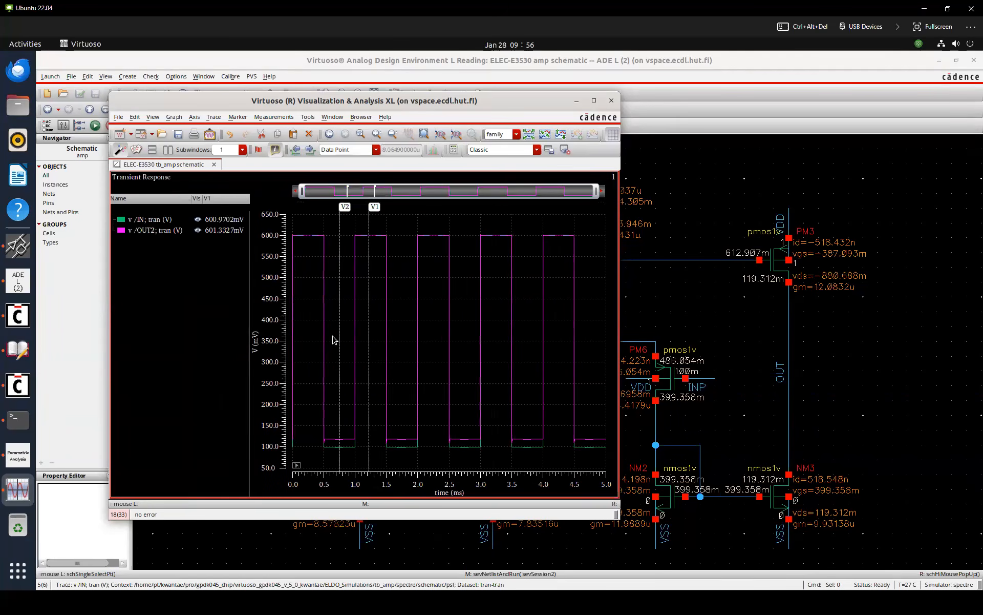
{"action": "left_click", "coordinate": [407, 325]}
{"action": "right_click_drag", "start_coordinate": [405, 339], "coordinate": [399, 298]}
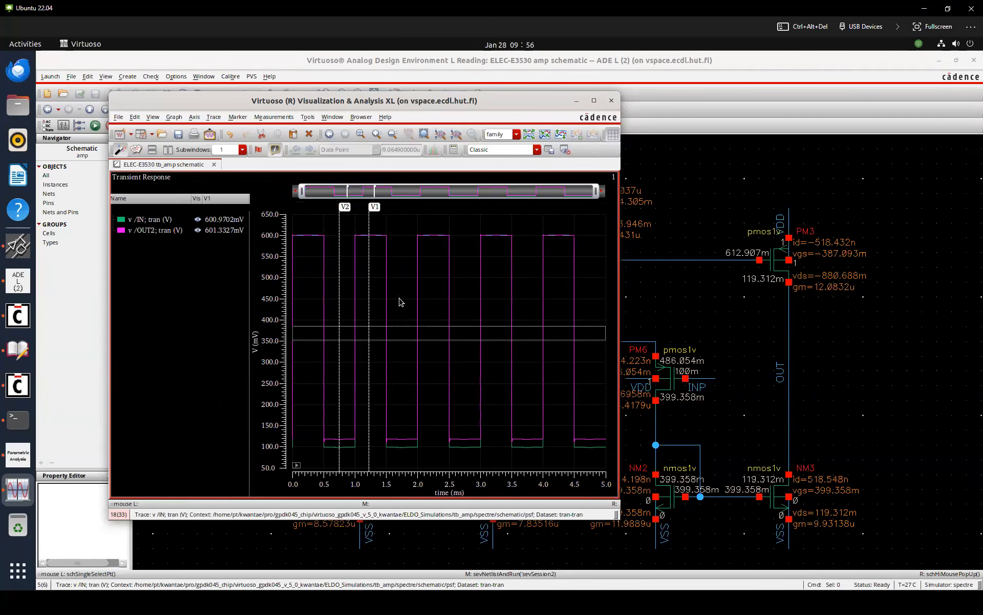
{"action": "key", "text": "f"}
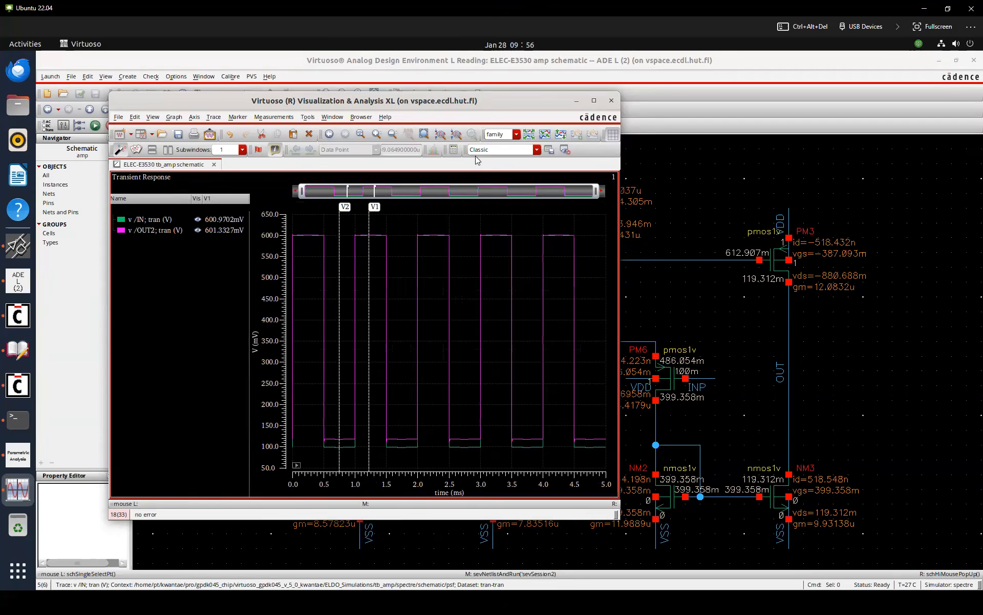
In Shortcuts.txt in Notepad, change the vertical zoom's drag entry to "Ctrl + R-Drag"
{"action": "left_click", "coordinate": [672, 598]}
{"action": "key", "text": "BackSpace"}
{"action": "type", "text": "Ctrl + R-Drag"}
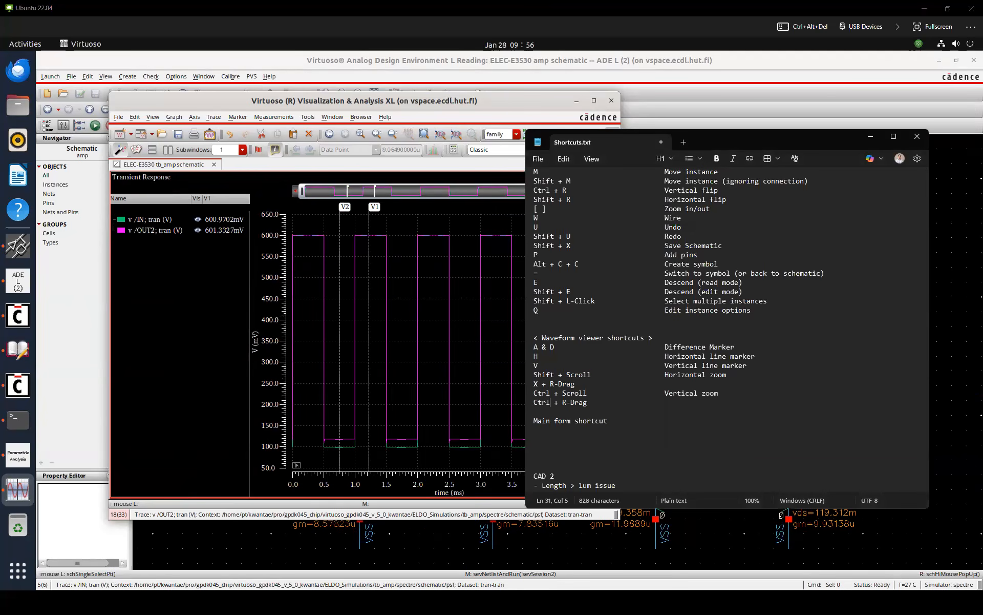
Return to the waveform window and delete both vertical markers from the transient plot
{"action": "left_click", "coordinate": [382, 222]}
{"action": "left_click", "coordinate": [368, 221]}
{"action": "key", "text": "Delete"}
{"action": "left_click", "coordinate": [338, 221]}
{"action": "key", "text": "Delete"}
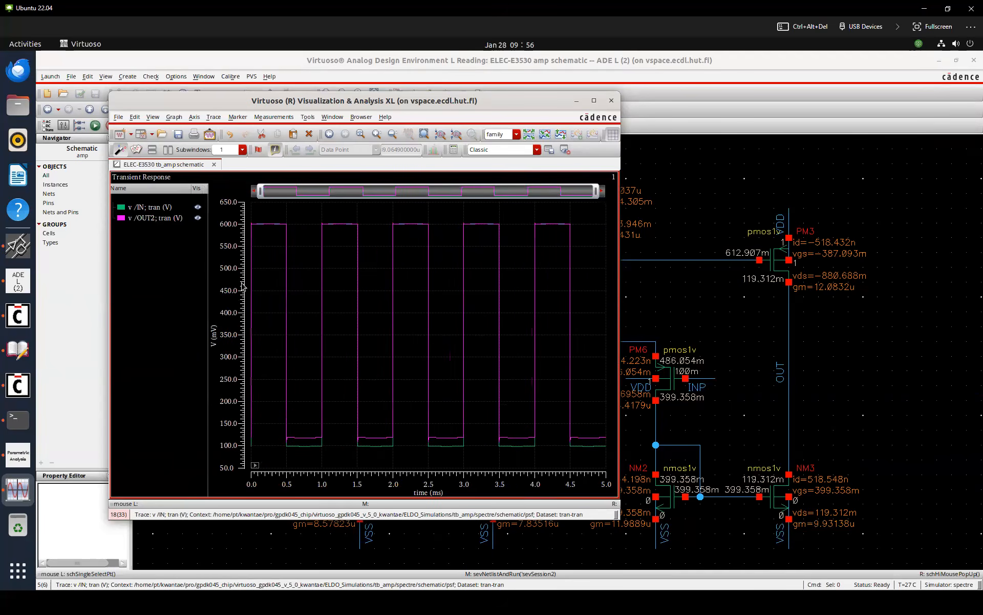
Put a point marker on the /IN trace at 0 s, 100 mV and examine the first rising edge closely
{"action": "right_click_drag", "start_coordinate": [255, 285], "coordinate": [217, 300], "text": "ctrl"}
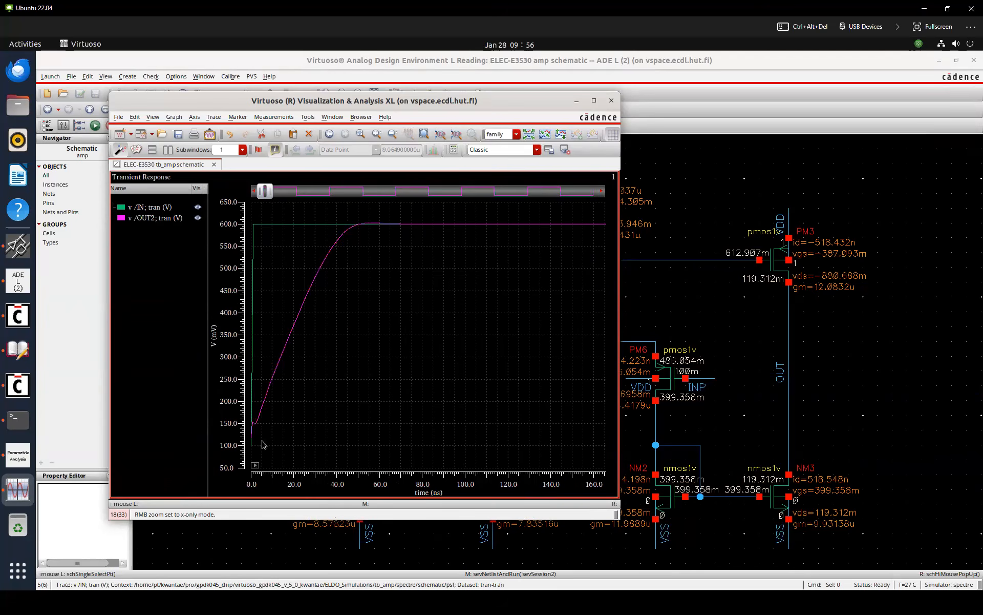
{"action": "mouse_move", "coordinate": [255, 451]}
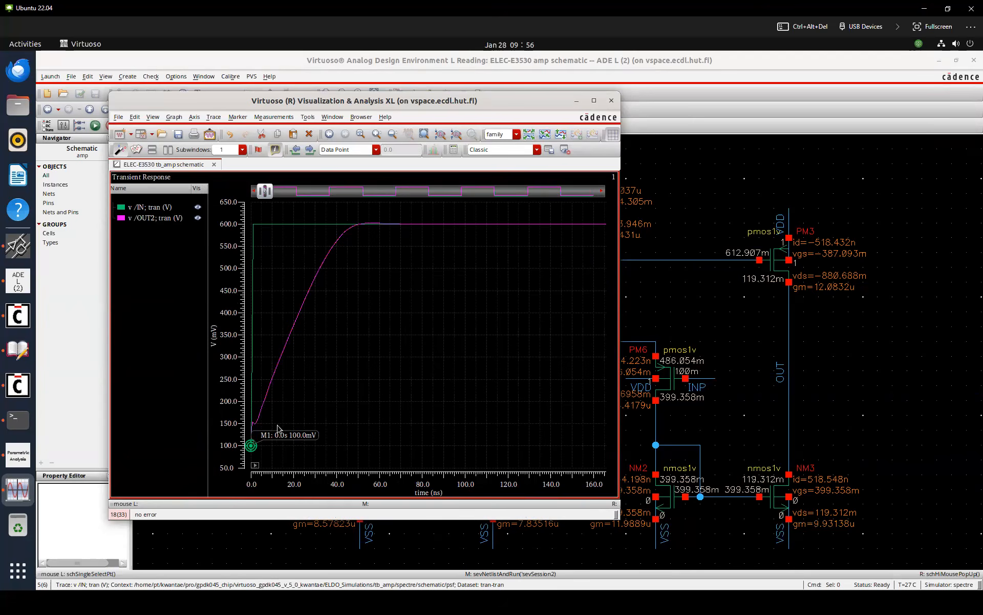
{"action": "key", "text": "x"}
{"action": "right_click_drag", "start_coordinate": [237, 434], "coordinate": [275, 437]}
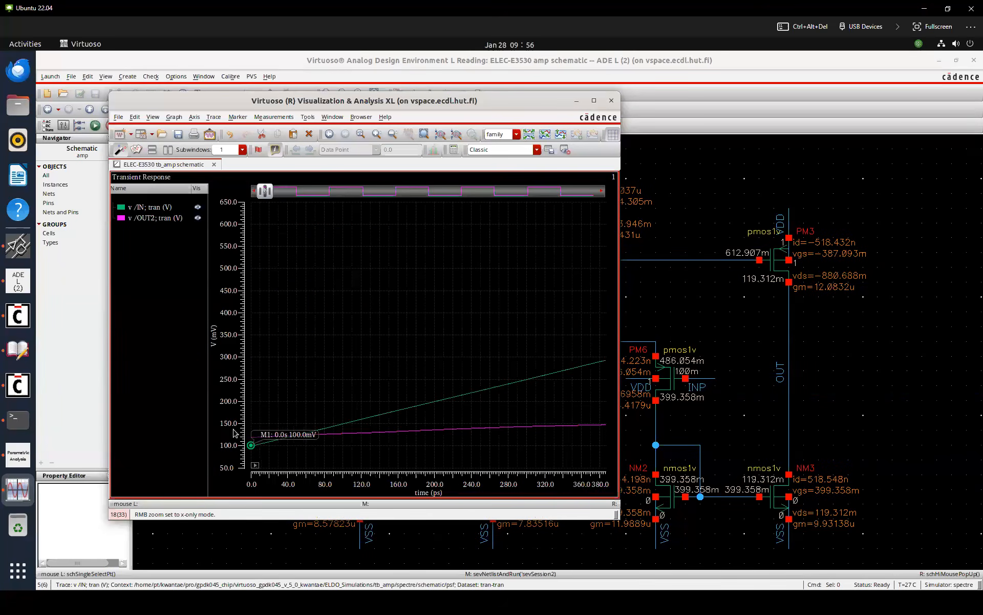
{"action": "scroll", "coordinate": [276, 389], "scroll_direction": "down", "scroll_amount": 11}
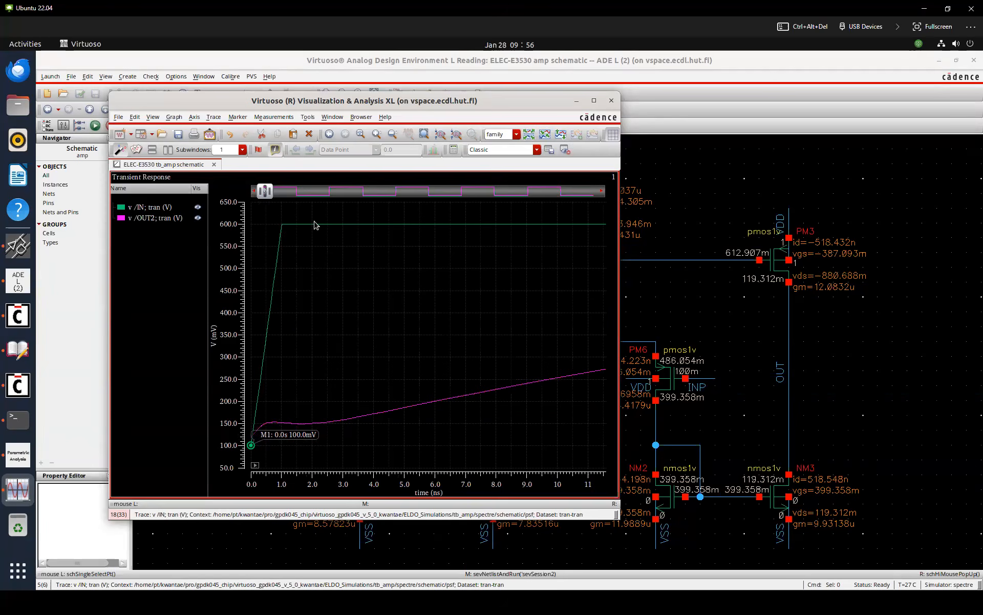
{"action": "mouse_move", "coordinate": [251, 446]}
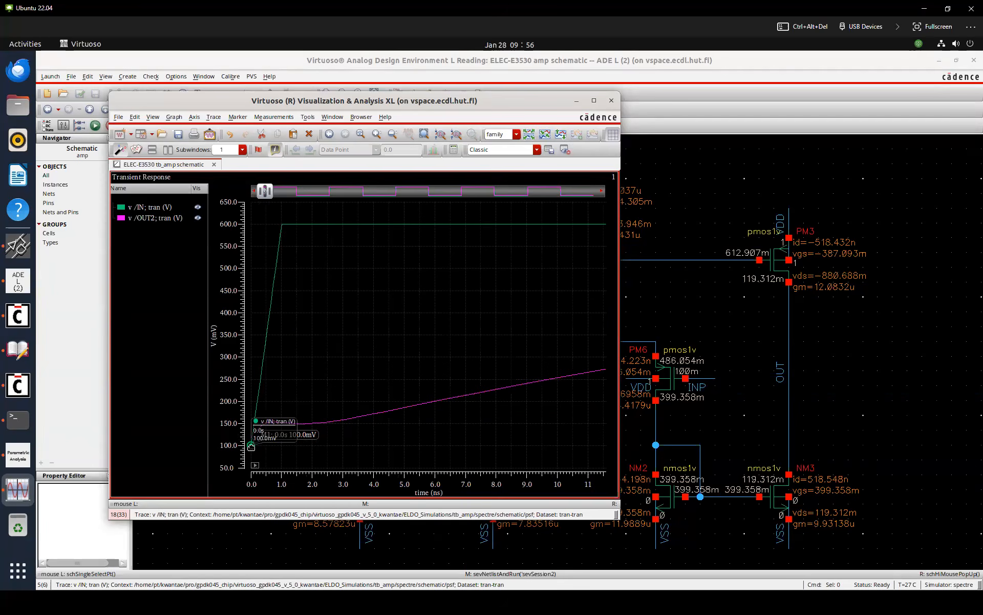
Bring up the amp schematic and compare the annotated drain voltages of PM1 and PM3
{"action": "left_click", "coordinate": [688, 328]}
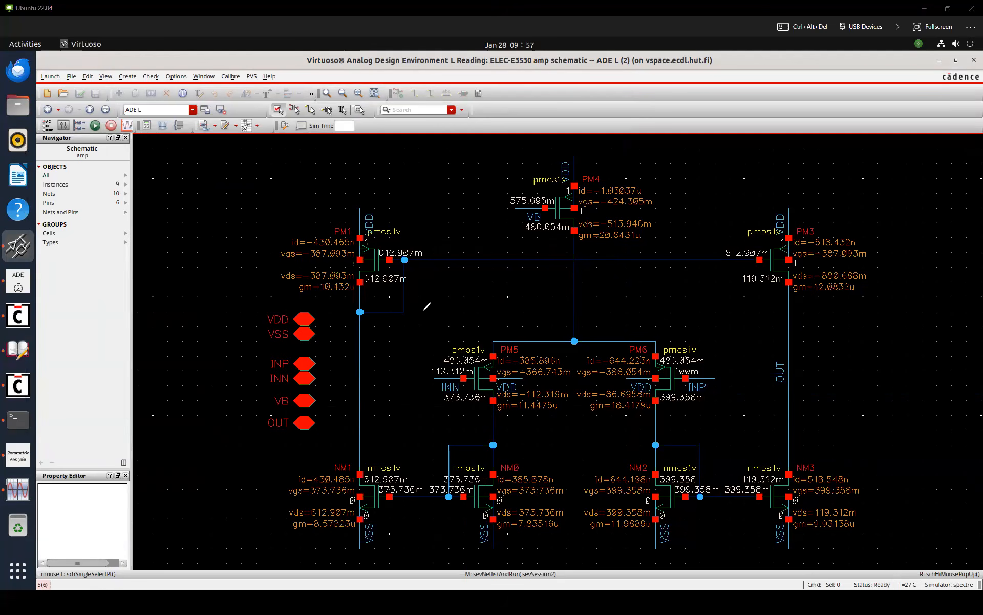
{"action": "left_click_drag", "start_coordinate": [425, 306], "coordinate": [776, 302]}
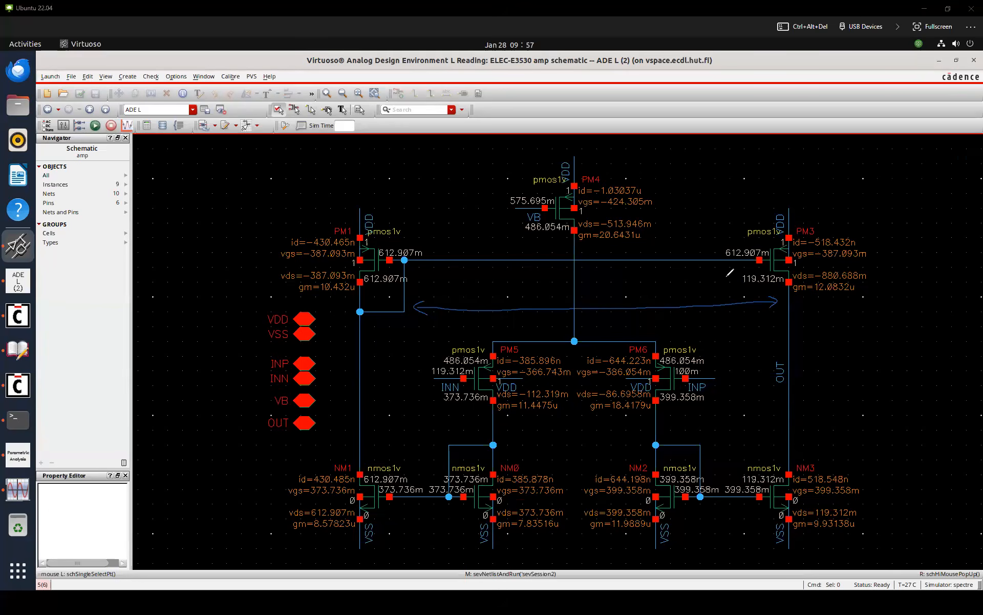
{"action": "mouse_move", "coordinate": [788, 284]}
{"action": "left_mouse_down"}
{"action": "mouse_move", "coordinate": [763, 291]}
{"action": "mouse_move", "coordinate": [727, 274]}
{"action": "mouse_move", "coordinate": [797, 268]}
{"action": "left_mouse_up"}
{"action": "mouse_move", "coordinate": [377, 291]}
{"action": "left_mouse_down"}
{"action": "mouse_move", "coordinate": [359, 270]}
{"action": "mouse_move", "coordinate": [410, 267]}
{"action": "mouse_move", "coordinate": [419, 283]}
{"action": "left_mouse_up"}
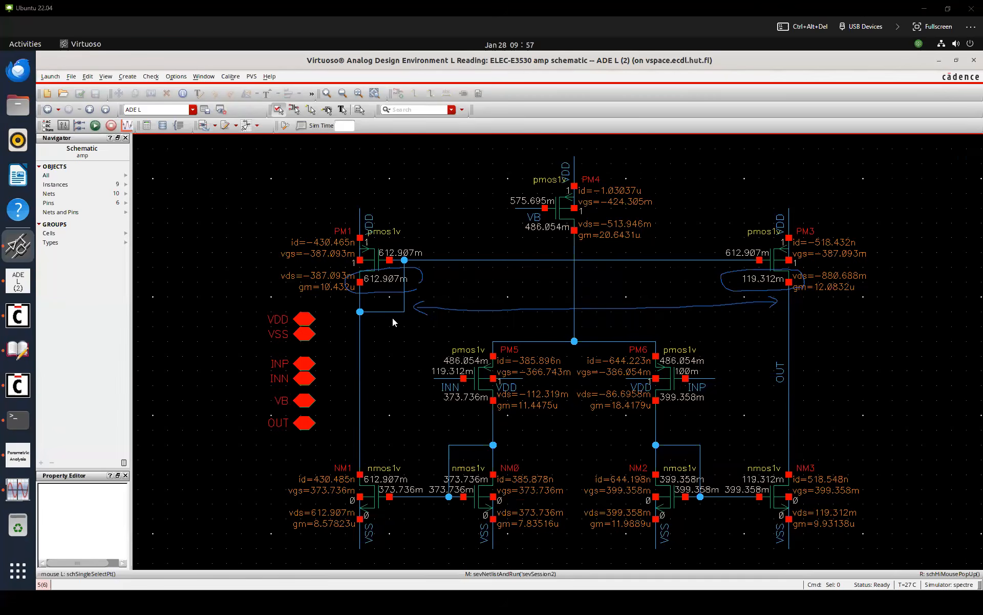
{"action": "left_click", "coordinate": [385, 278]}
{"action": "key", "text": "c"}
{"action": "key", "text": "Escape"}
{"action": "left_click", "coordinate": [522, 306]}
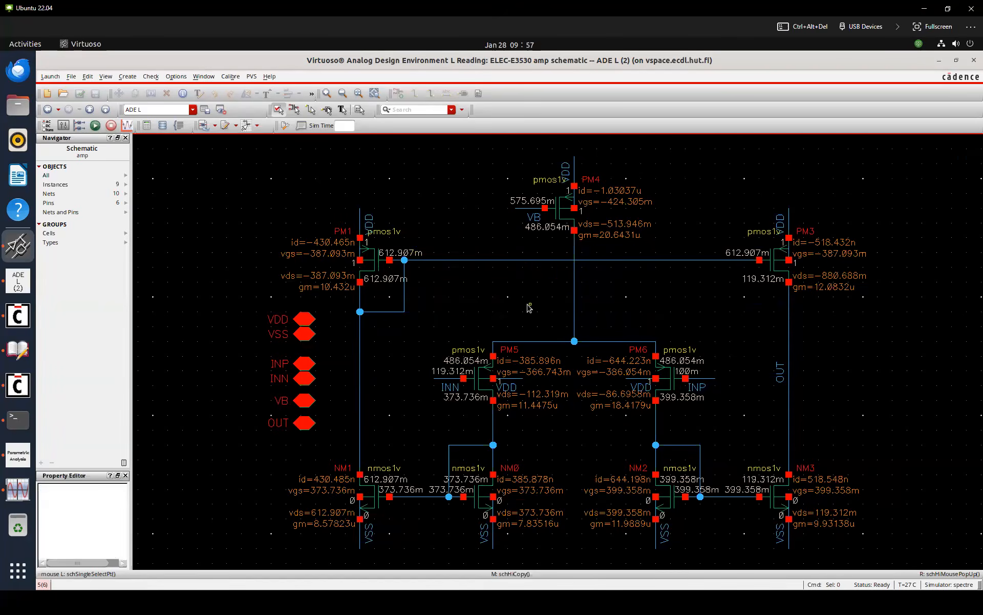
Close the amp symbol view and switch the amp schematic from read-only to edit mode
{"action": "key", "text": "alt+f"}
{"action": "key", "text": "2"}
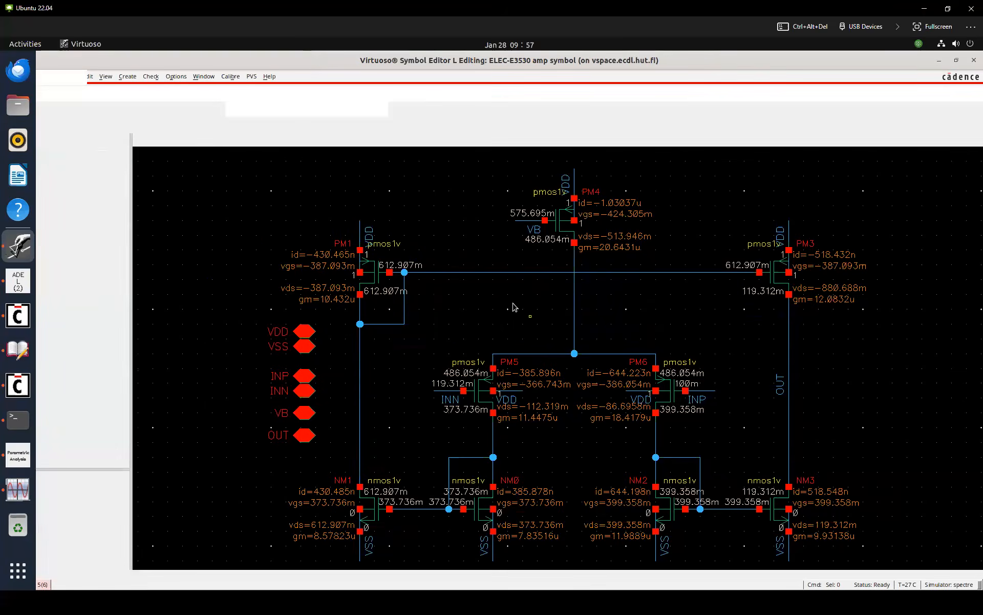
{"action": "left_click", "coordinate": [513, 307]}
{"action": "left_click", "coordinate": [657, 277]}
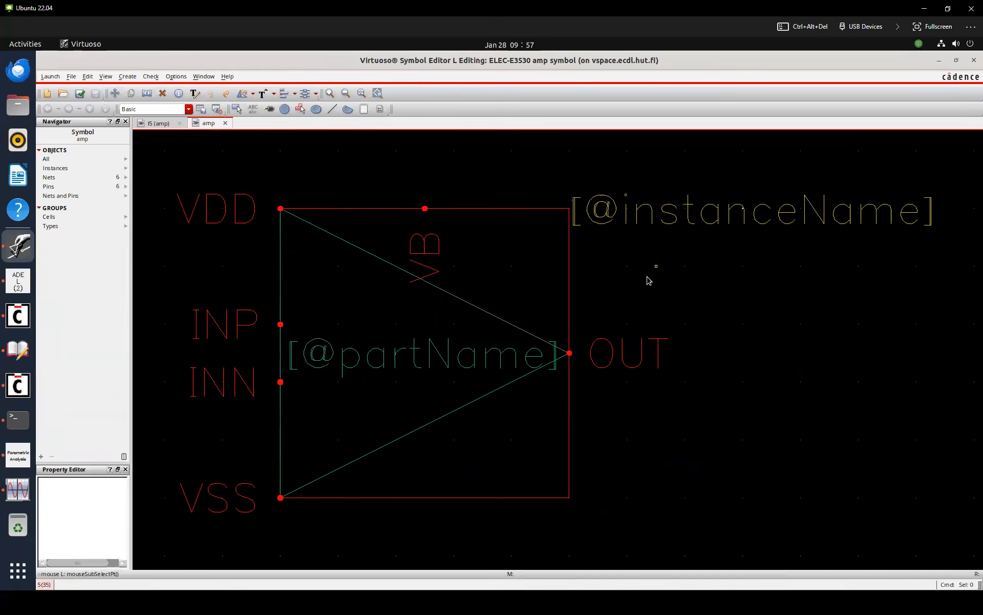
{"action": "key", "text": "alt+f"}
{"action": "key", "text": "e"}
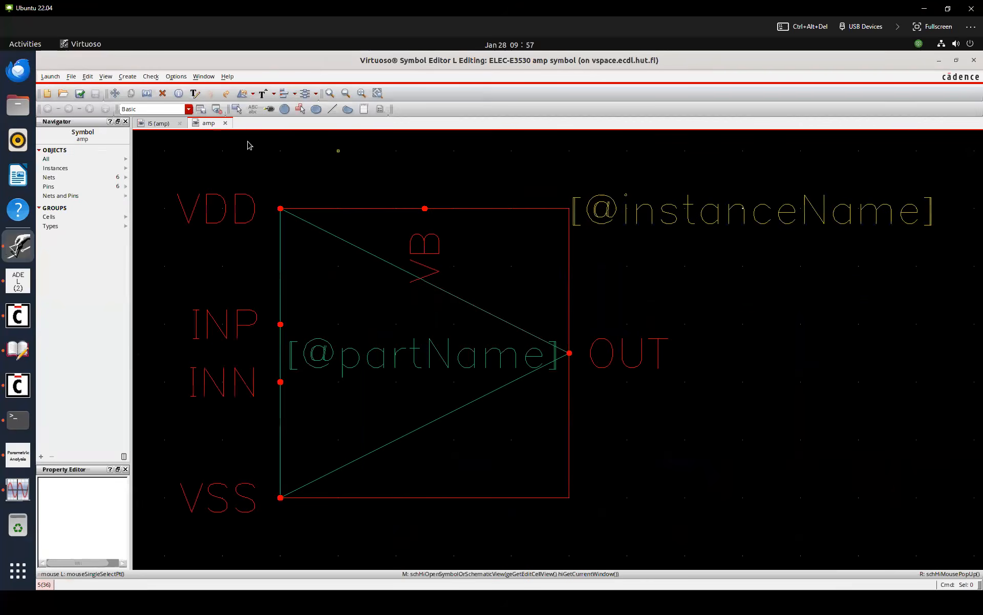
{"action": "left_click", "coordinate": [226, 123]}
{"action": "key", "text": "alt+f"}
{"action": "key", "text": "m"}
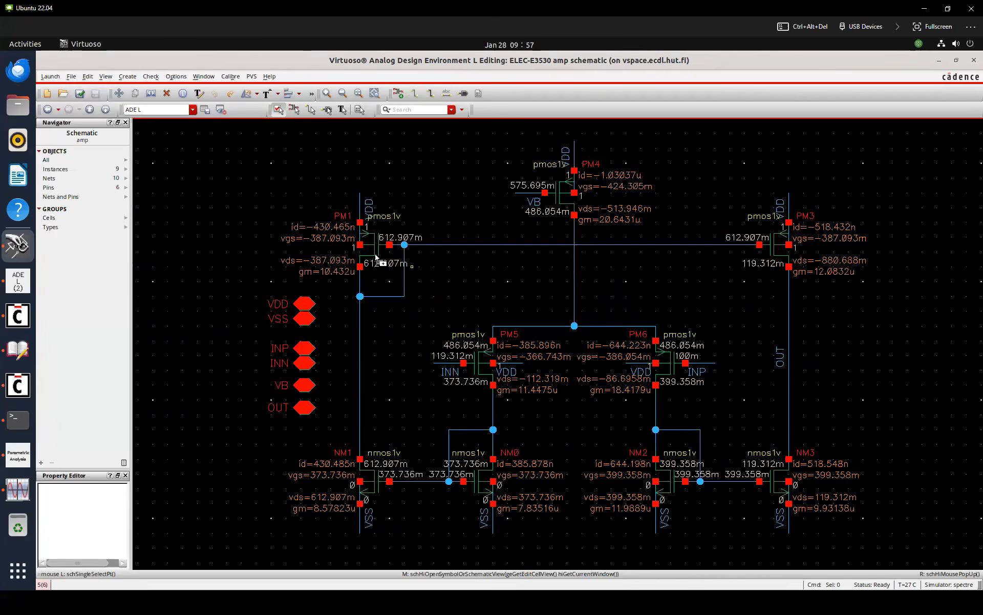
Copy transistor PM1 twice, placing one copy below PM1 and the other below PM3 on the OUT branch
{"action": "key", "text": "f"}
{"action": "left_click", "coordinate": [375, 251]}
{"action": "key", "text": "c"}
{"action": "left_click", "coordinate": [379, 350]}
{"action": "left_click", "coordinate": [392, 361]}
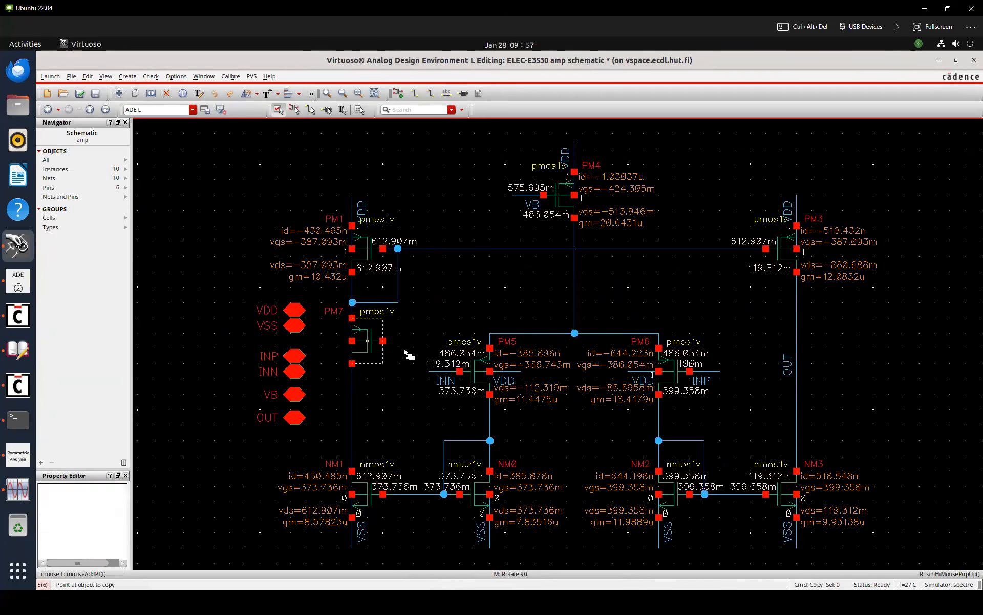
{"action": "left_click", "coordinate": [781, 341]}
{"action": "key", "text": "Escape"}
Wire the gate of the copy below PM1 to its drain and to the gate of the copy below PM3
{"action": "key", "text": "w"}
{"action": "left_click", "coordinate": [400, 341]}
{"action": "left_click", "coordinate": [353, 394]}
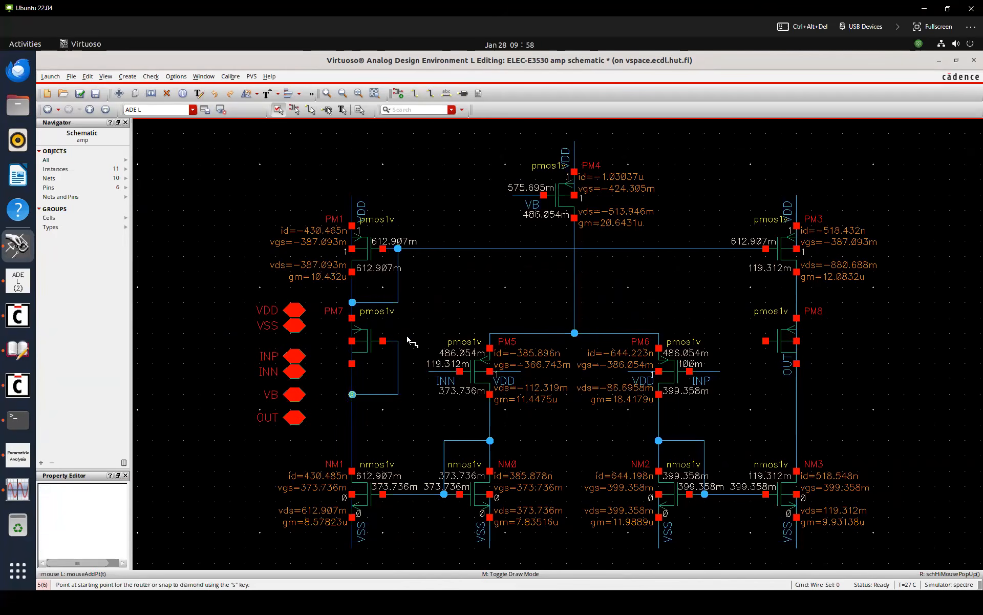
{"action": "left_click", "coordinate": [413, 349]}
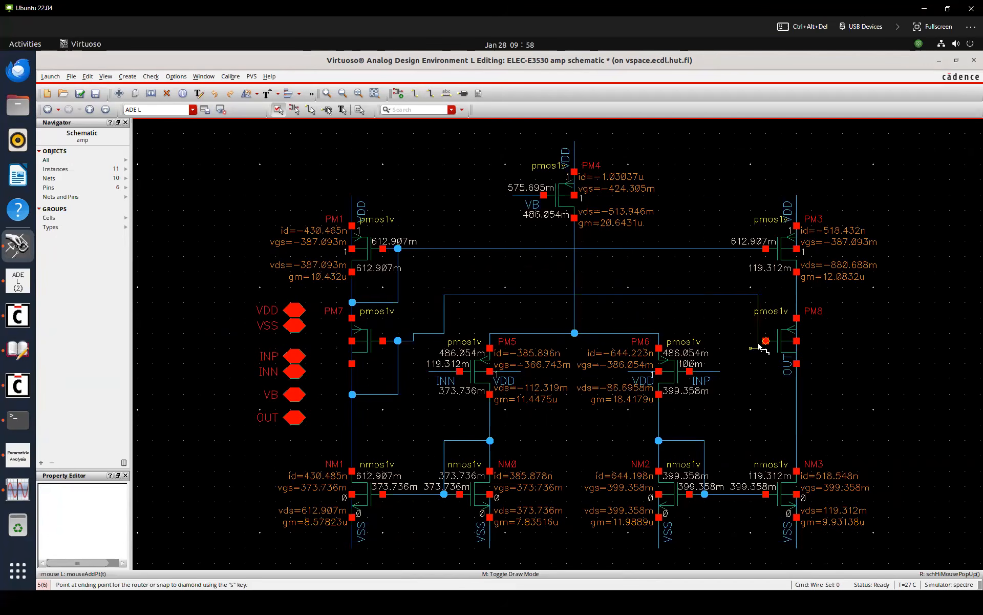
{"action": "left_click", "coordinate": [777, 344]}
{"action": "key", "text": "Escape"}
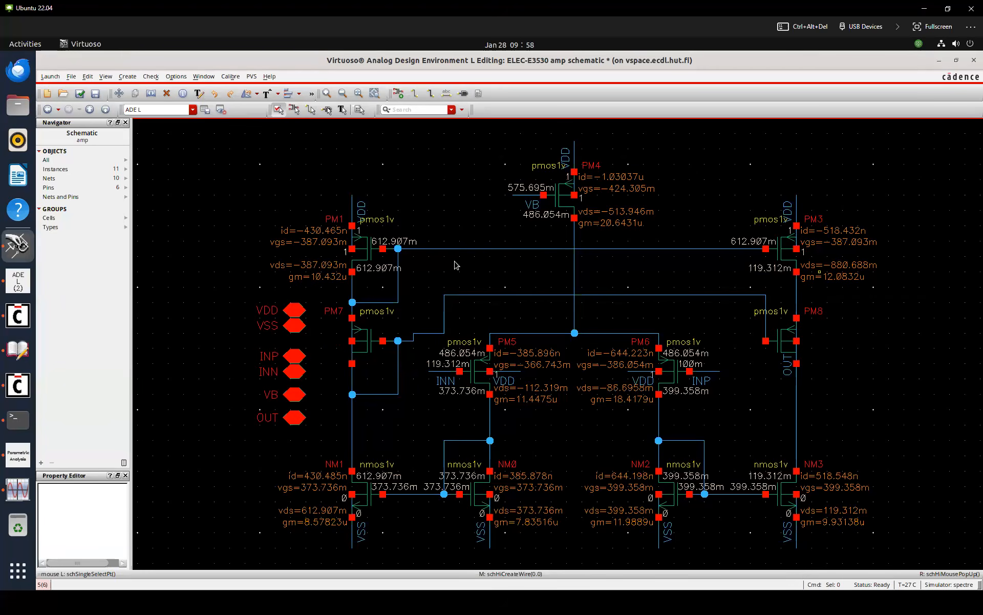
Undo the added gate wiring and both PMOS copies in the amp schematic
{"action": "key", "text": "u"}
{"action": "key", "text": "u"}
{"action": "key", "text": "u"}
{"action": "key", "text": "u"}
{"action": "key", "text": "u"}
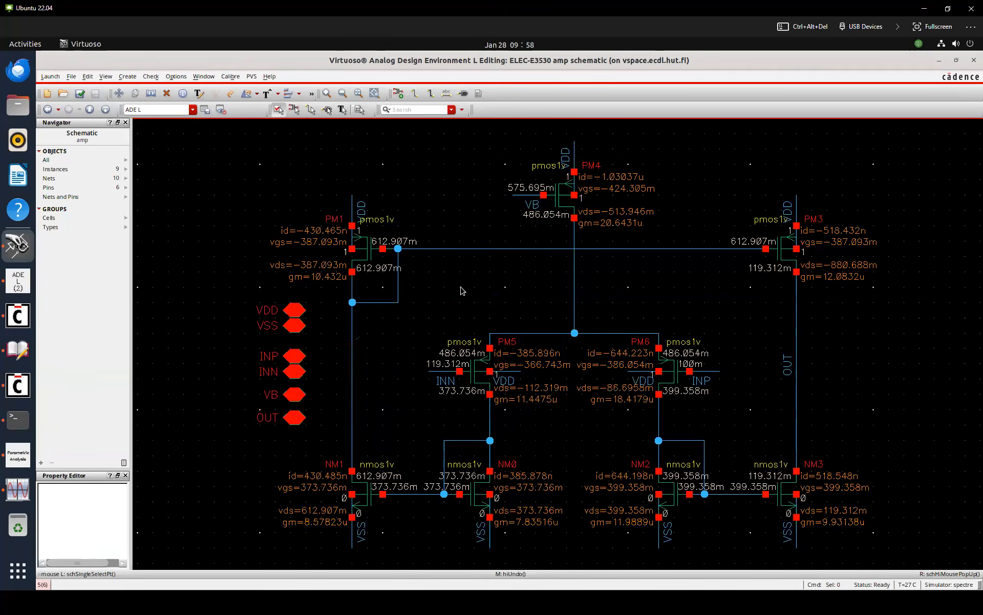
Fit the full transient response in the waveform window, inspect the high and low levels of OUT2, and return to the amp schematic
{"action": "left_click", "coordinate": [21, 489]}
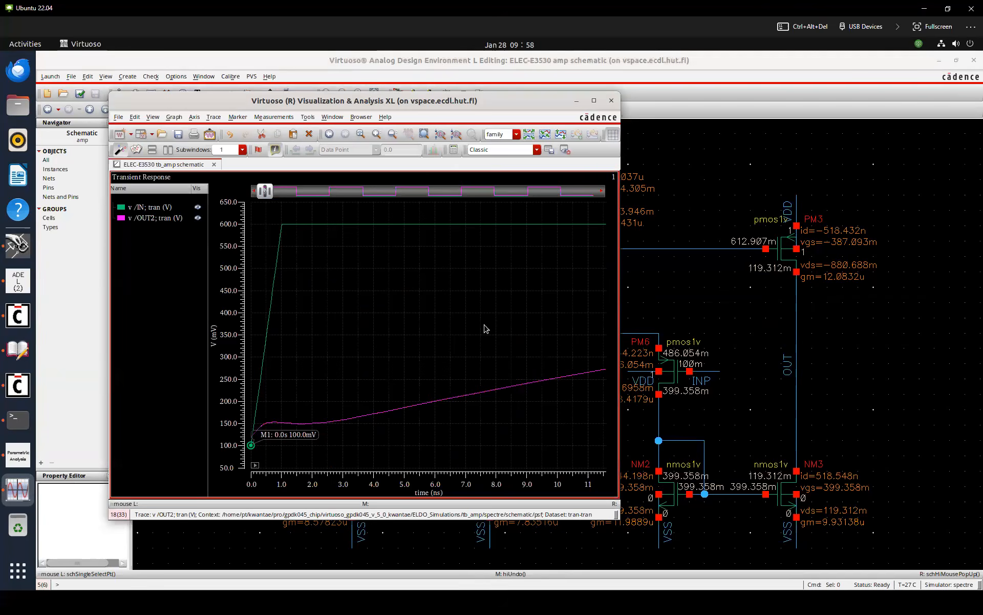
{"action": "key", "text": "f"}
{"action": "mouse_move", "coordinate": [444, 450]}
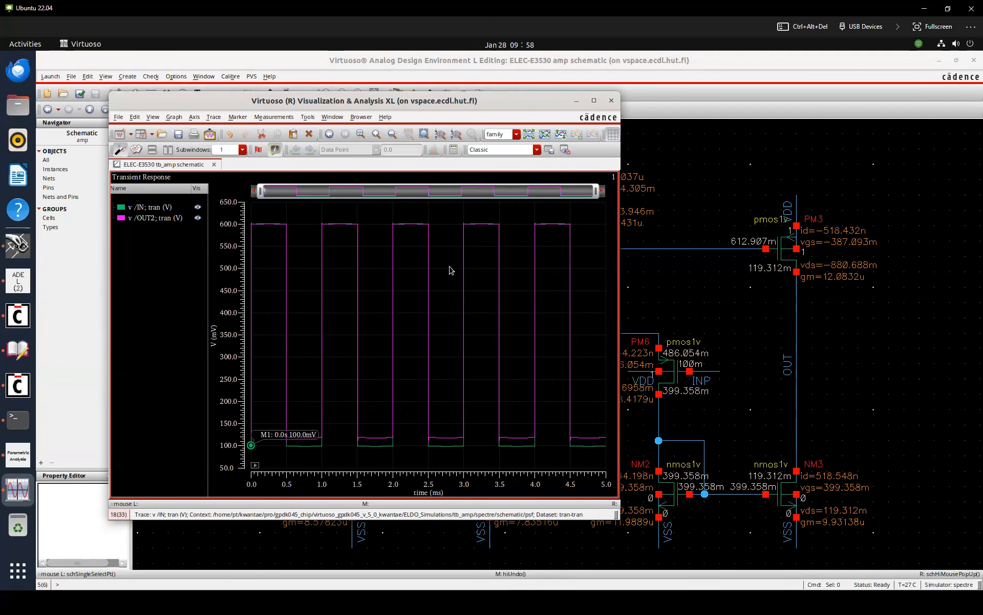
{"action": "mouse_move", "coordinate": [418, 226]}
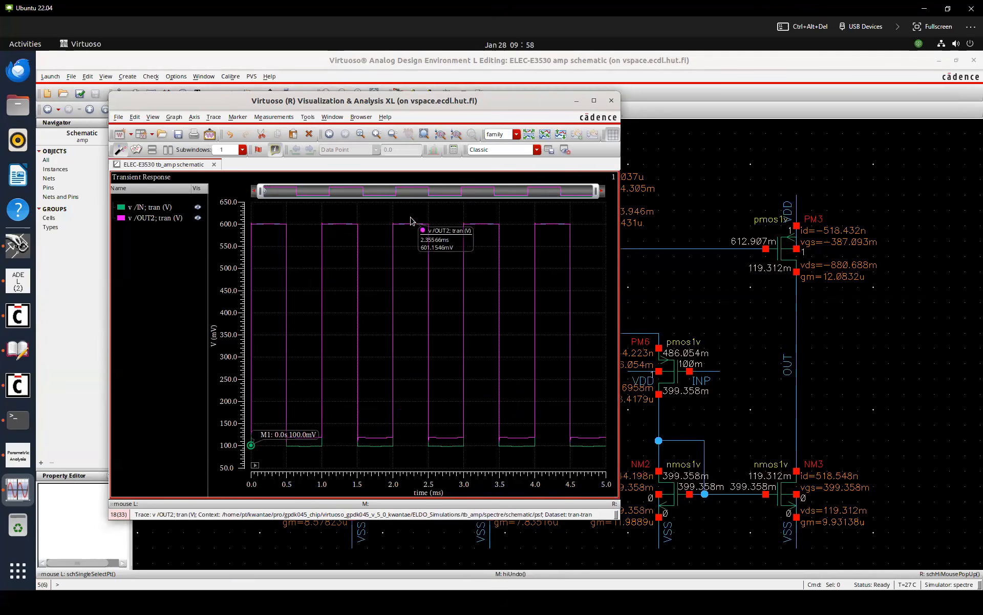
{"action": "left_click", "coordinate": [659, 275]}
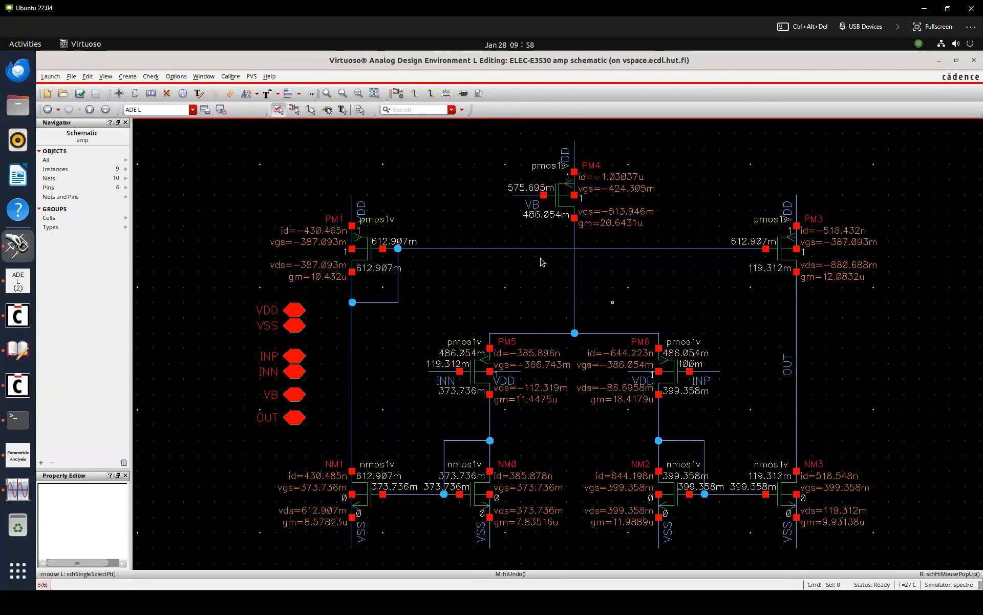
{"action": "mouse_move", "coordinate": [725, 342]}
{"action": "left_mouse_down"}
{"action": "mouse_move", "coordinate": [713, 361]}
{"action": "mouse_move", "coordinate": [747, 350]}
{"action": "left_mouse_up"}
{"action": "mouse_move", "coordinate": [757, 355]}
{"action": "left_mouse_down"}
{"action": "mouse_move", "coordinate": [826, 367]}
{"action": "mouse_move", "coordinate": [825, 355]}
{"action": "mouse_move", "coordinate": [839, 367]}
{"action": "left_mouse_up"}
{"action": "left_click_drag", "start_coordinate": [843, 361], "coordinate": [874, 349]}
{"action": "left_click_drag", "start_coordinate": [772, 351], "coordinate": [783, 349]}
{"action": "left_click_drag", "start_coordinate": [785, 348], "coordinate": [803, 351]}
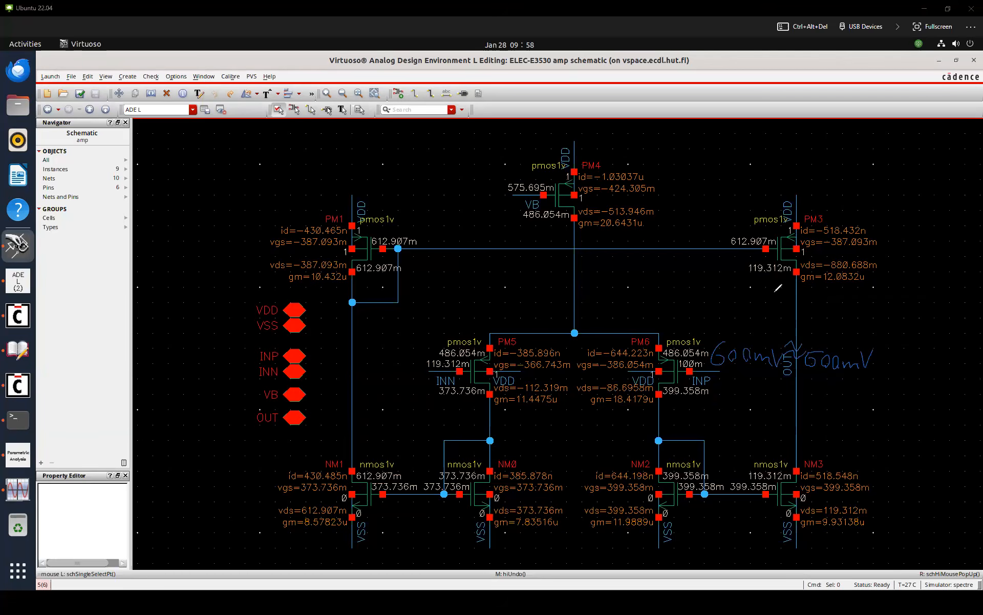
{"action": "left_click_drag", "start_coordinate": [774, 292], "coordinate": [414, 295]}
{"action": "left_click_drag", "start_coordinate": [428, 288], "coordinate": [429, 298]}
{"action": "left_click_drag", "start_coordinate": [764, 286], "coordinate": [764, 299]}
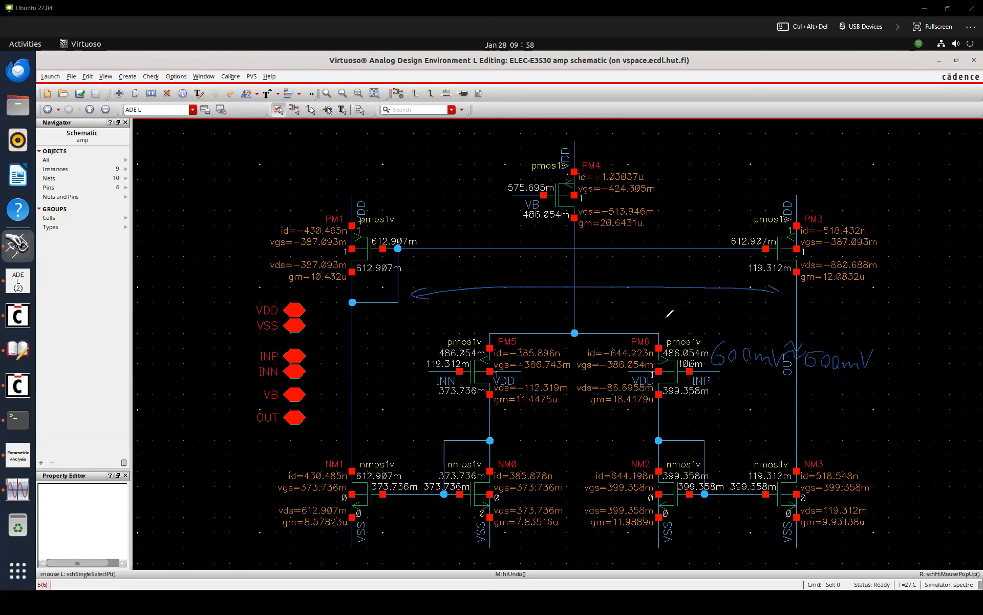
{"action": "left_click_drag", "start_coordinate": [352, 277], "coordinate": [408, 275]}
Switch to the transient waveform window and delete marker M1 from the IN trace
{"action": "left_click", "coordinate": [17, 489]}
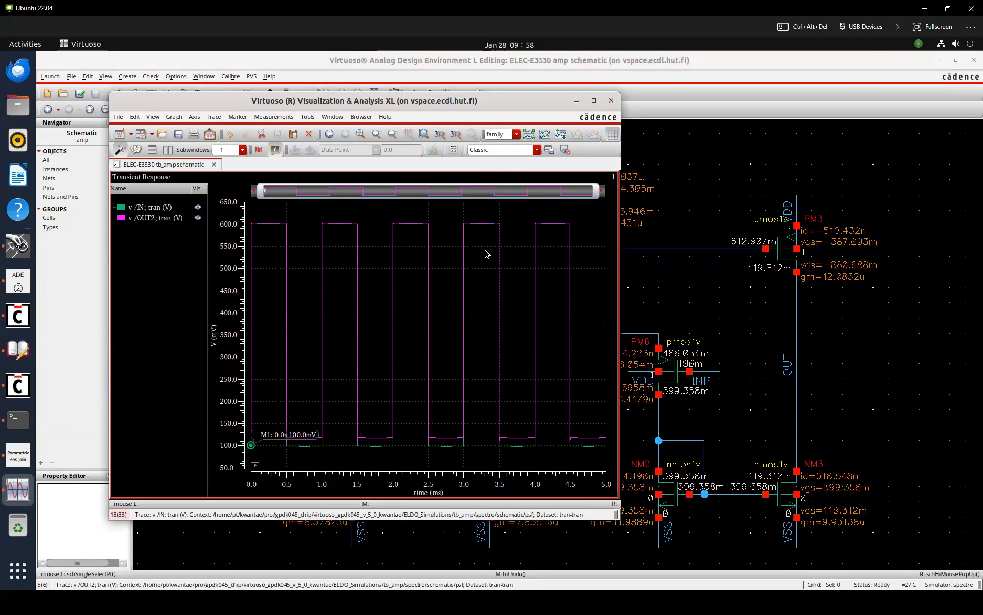
{"action": "left_click", "coordinate": [252, 445]}
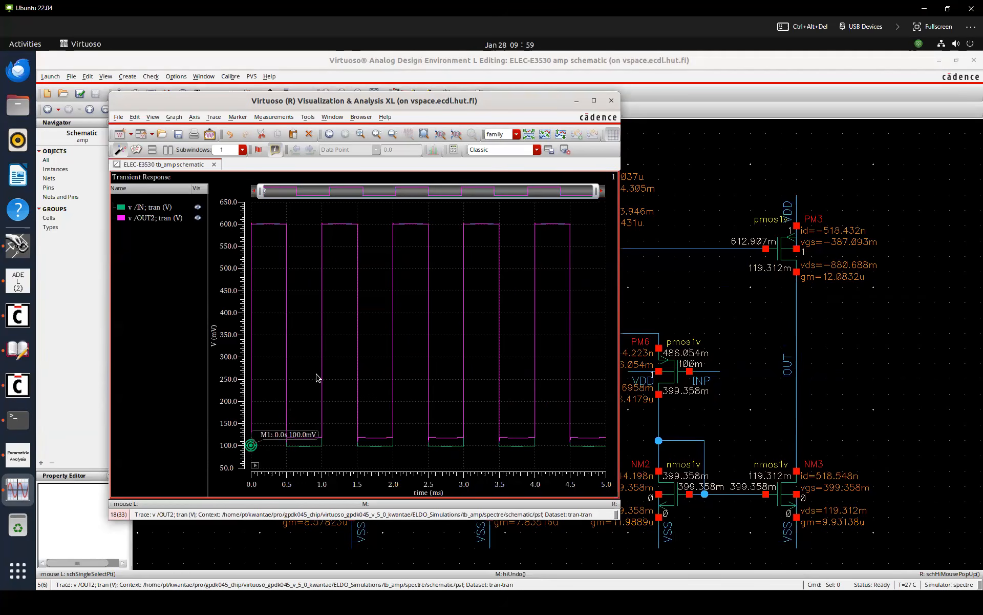
{"action": "key", "text": "Delete"}
Measure the slope of OUT2's rising edge near 1 ms with A and B delta markers
{"action": "right_click_drag", "start_coordinate": [318, 369], "coordinate": [419, 360]}
{"action": "right_click_drag", "start_coordinate": [360, 366], "coordinate": [496, 362]}
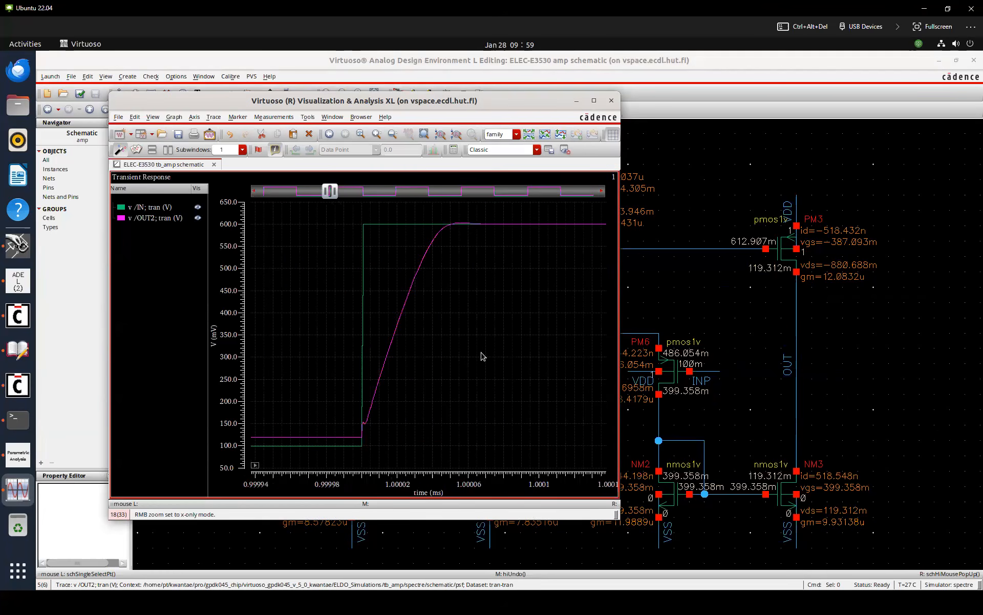
{"action": "scroll", "coordinate": [482, 351], "scroll_direction": "down", "scroll_amount": 2}
{"action": "scroll", "coordinate": [417, 355], "scroll_direction": "up", "scroll_amount": 4}
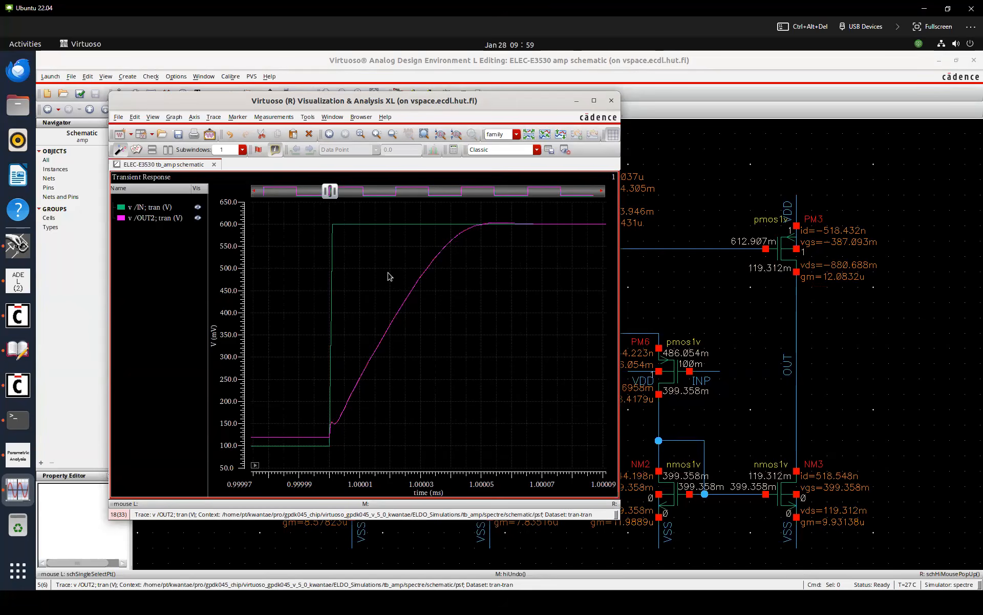
{"action": "mouse_move", "coordinate": [365, 373]}
{"action": "key", "text": "a"}
{"action": "key", "text": "b"}
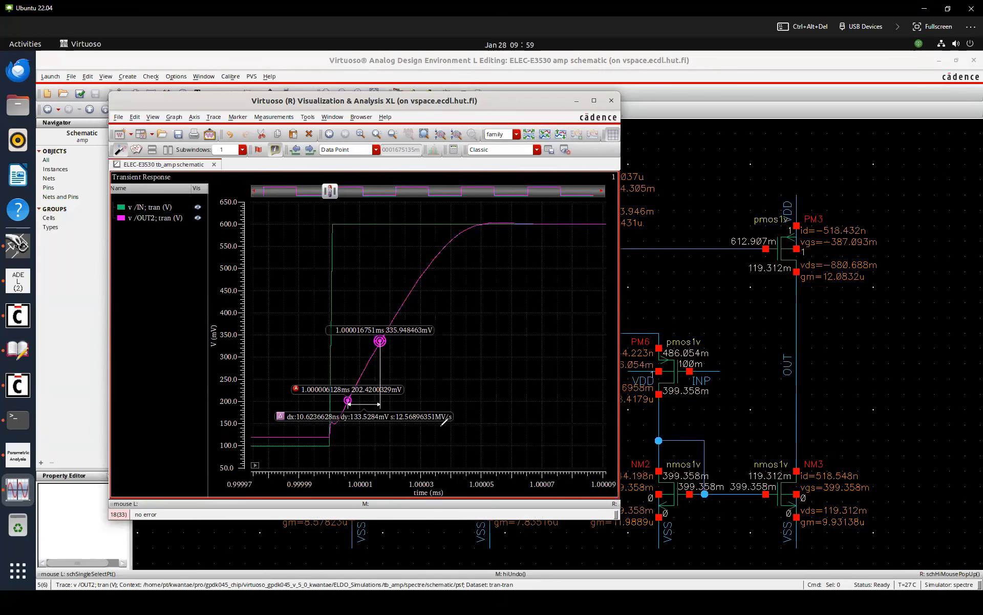
{"action": "right_click_drag", "start_coordinate": [427, 394], "coordinate": [460, 380]}
{"action": "mouse_move", "coordinate": [469, 376]}
{"action": "left_mouse_down"}
{"action": "mouse_move", "coordinate": [470, 390]}
{"action": "mouse_move", "coordinate": [492, 380]}
{"action": "mouse_move", "coordinate": [487, 429]}
{"action": "mouse_move", "coordinate": [524, 407]}
{"action": "left_mouse_up"}
{"action": "left_click_drag", "start_coordinate": [538, 412], "coordinate": [532, 421]}
{"action": "mouse_move", "coordinate": [540, 391]}
{"action": "left_mouse_down"}
{"action": "mouse_move", "coordinate": [519, 434]}
{"action": "mouse_move", "coordinate": [488, 451]}
{"action": "mouse_move", "coordinate": [505, 470]}
{"action": "mouse_move", "coordinate": [524, 463]}
{"action": "left_mouse_up"}
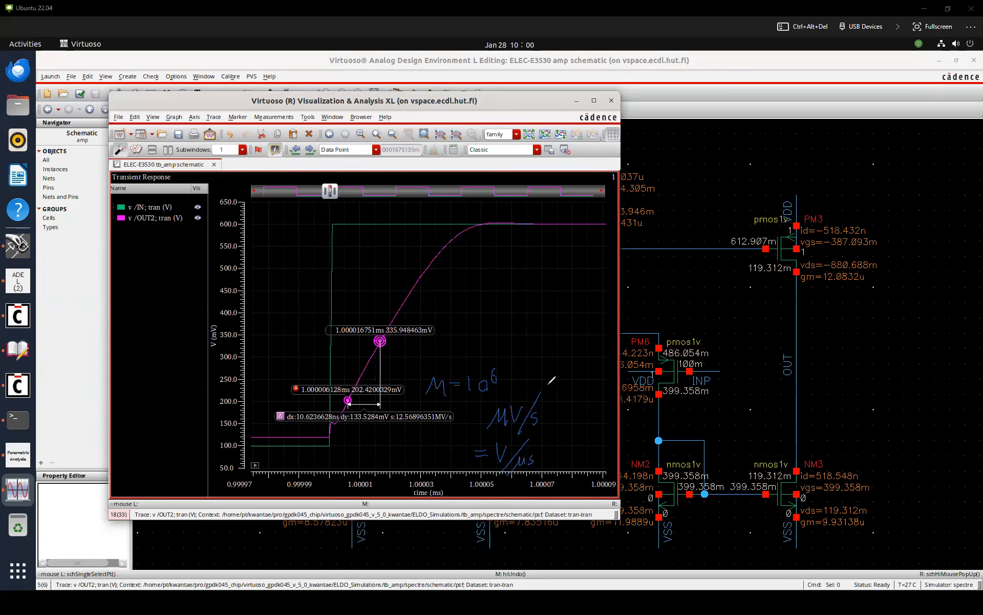
{"action": "mouse_move", "coordinate": [447, 355]}
{"action": "left_mouse_down"}
{"action": "mouse_move", "coordinate": [465, 336]}
{"action": "mouse_move", "coordinate": [474, 340]}
{"action": "left_mouse_up"}
{"action": "left_click_drag", "start_coordinate": [478, 334], "coordinate": [495, 342]}
{"action": "mouse_move", "coordinate": [513, 321]}
{"action": "left_mouse_down"}
{"action": "mouse_move", "coordinate": [507, 328]}
{"action": "mouse_move", "coordinate": [527, 319]}
{"action": "left_mouse_up"}
{"action": "key", "text": "Escape"}
Measure the slope of OUT2's falling edge near 1.5 ms with marker A and a delta marker
{"action": "scroll", "coordinate": [498, 334], "scroll_direction": "down", "scroll_amount": 5}
{"action": "key", "text": "f"}
{"action": "right_click_drag", "start_coordinate": [365, 329], "coordinate": [348, 327]}
{"action": "right_click_drag", "start_coordinate": [451, 330], "coordinate": [439, 325]}
{"action": "mouse_move", "coordinate": [514, 330]}
{"action": "right_mouse_down"}
{"action": "mouse_move", "coordinate": [543, 332]}
{"action": "mouse_move", "coordinate": [400, 328]}
{"action": "right_mouse_up"}
{"action": "right_click_drag", "start_coordinate": [475, 330], "coordinate": [306, 338]}
{"action": "right_click_drag", "start_coordinate": [395, 341], "coordinate": [527, 309]}
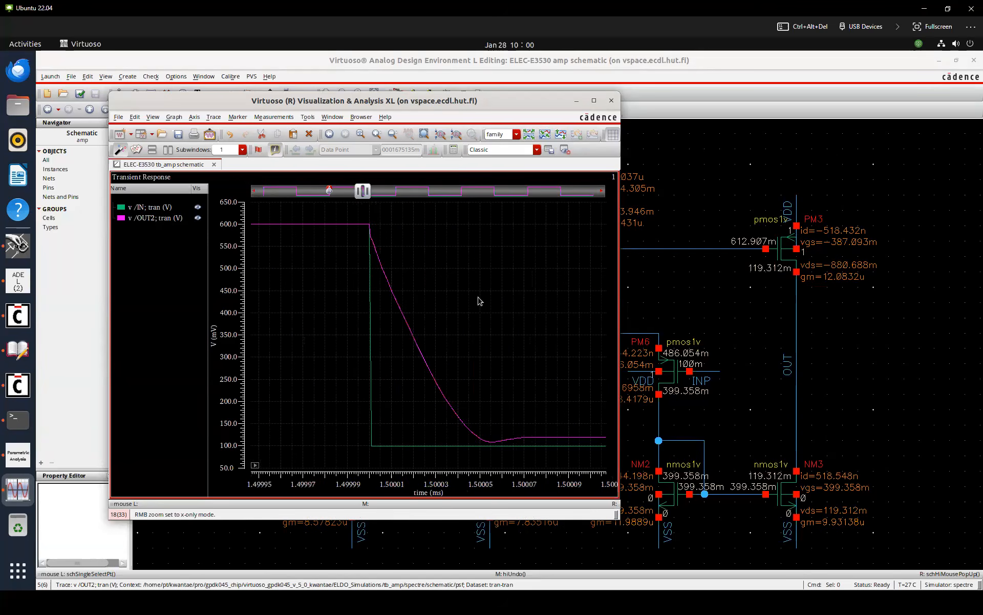
{"action": "key", "text": "a"}
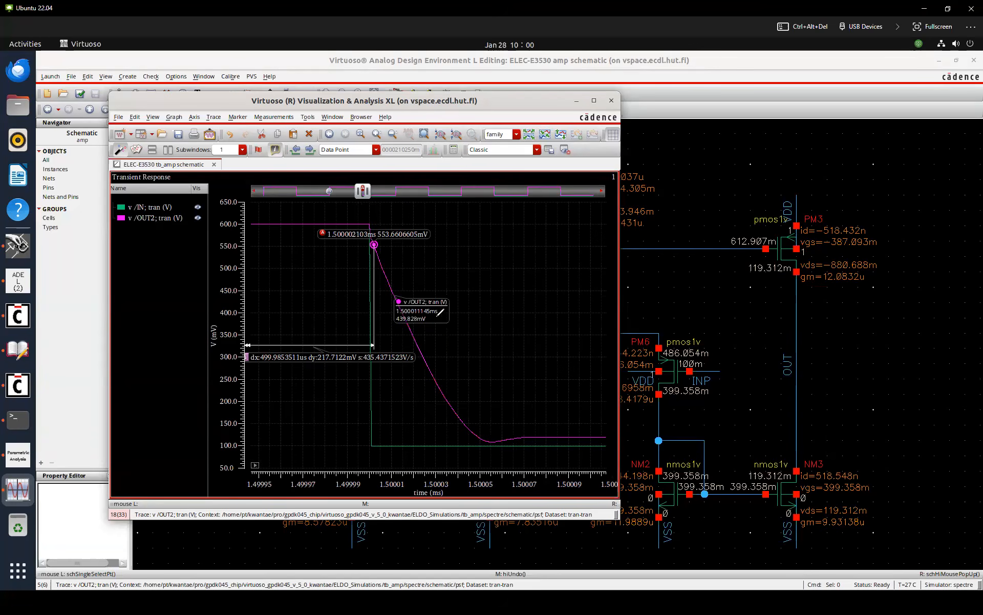
{"action": "left_click_drag", "start_coordinate": [380, 385], "coordinate": [353, 415]}
{"action": "mouse_move", "coordinate": [409, 353]}
{"action": "left_mouse_down"}
{"action": "mouse_move", "coordinate": [376, 383]}
{"action": "mouse_move", "coordinate": [389, 384]}
{"action": "left_mouse_up"}
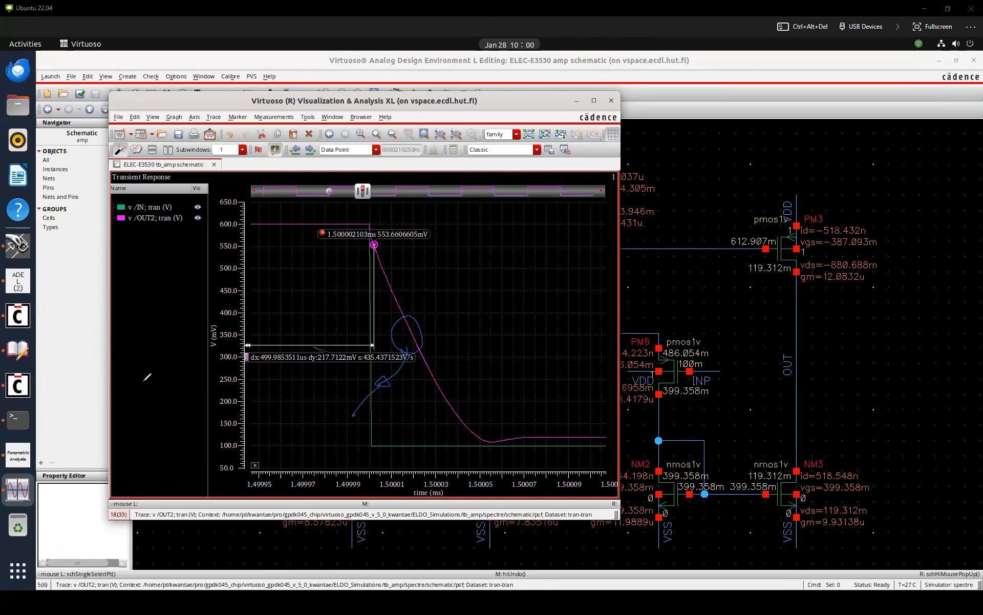
{"action": "key", "text": "Escape"}
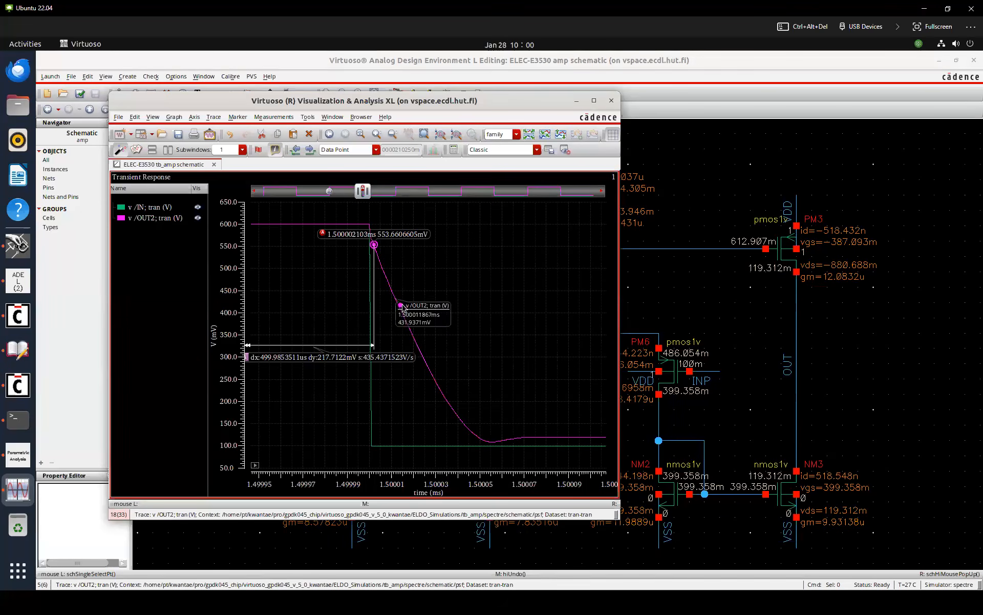
{"action": "key", "text": "d"}
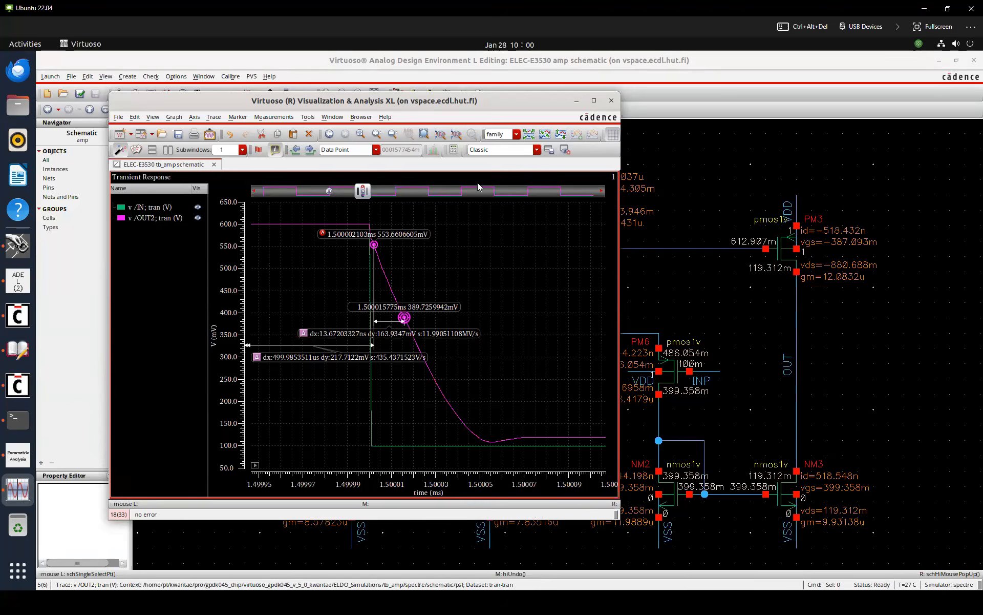
Switch to the Word report, check the slew rate target in the Final Specification Summary, and go back to the Introduction section
{"action": "left_click", "coordinate": [665, 599]}
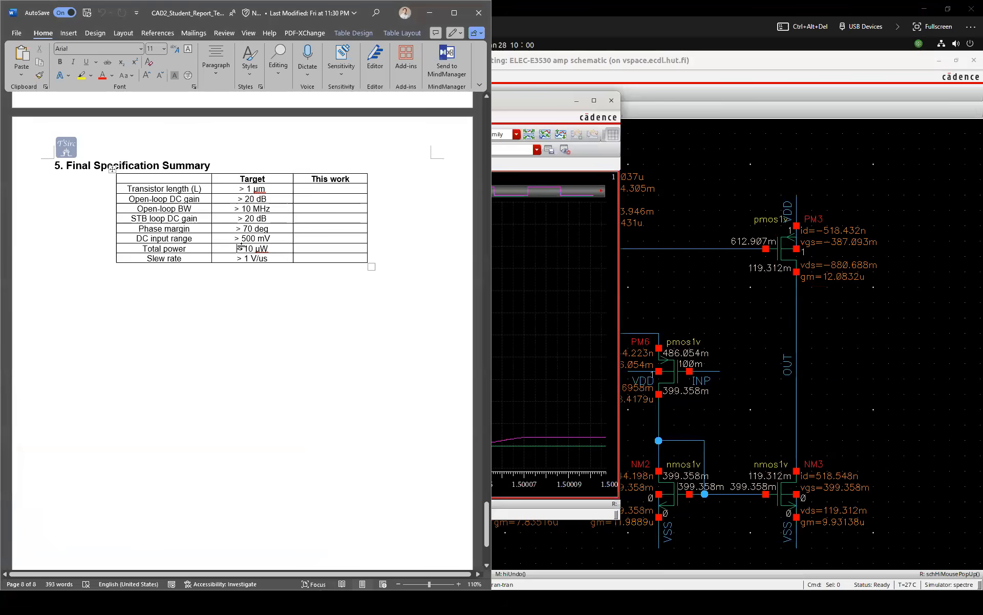
{"action": "left_click", "coordinate": [271, 258]}
{"action": "left_click_drag", "start_coordinate": [485, 529], "coordinate": [486, 181]}
{"action": "scroll", "coordinate": [238, 221], "scroll_direction": "down", "scroll_amount": 1}
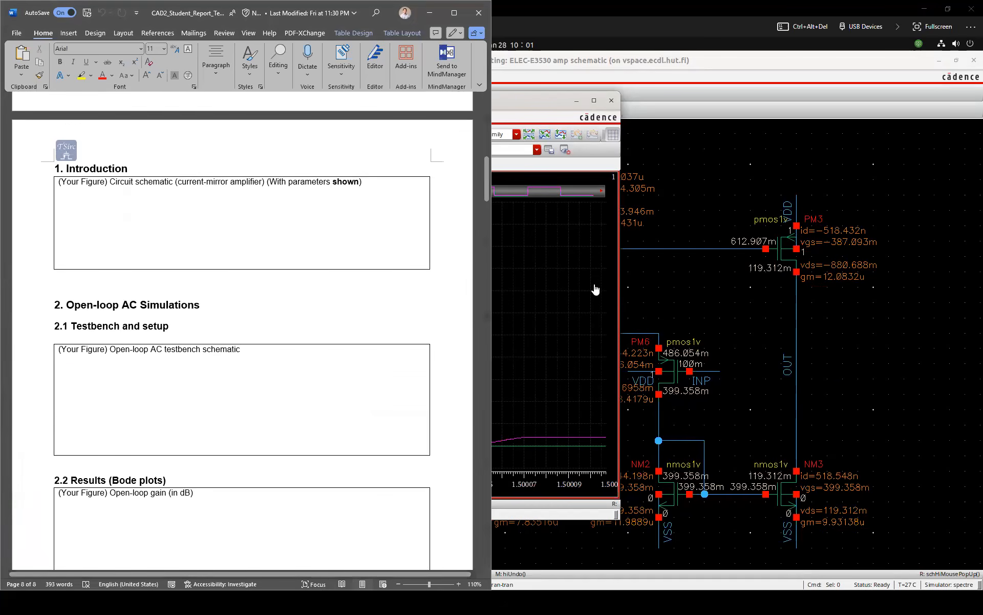
Switch to Virtuoso, reopen the amp schematic read-only from the tb_amp testbench, and annotate its devices with component parameters
{"action": "left_click", "coordinate": [648, 285]}
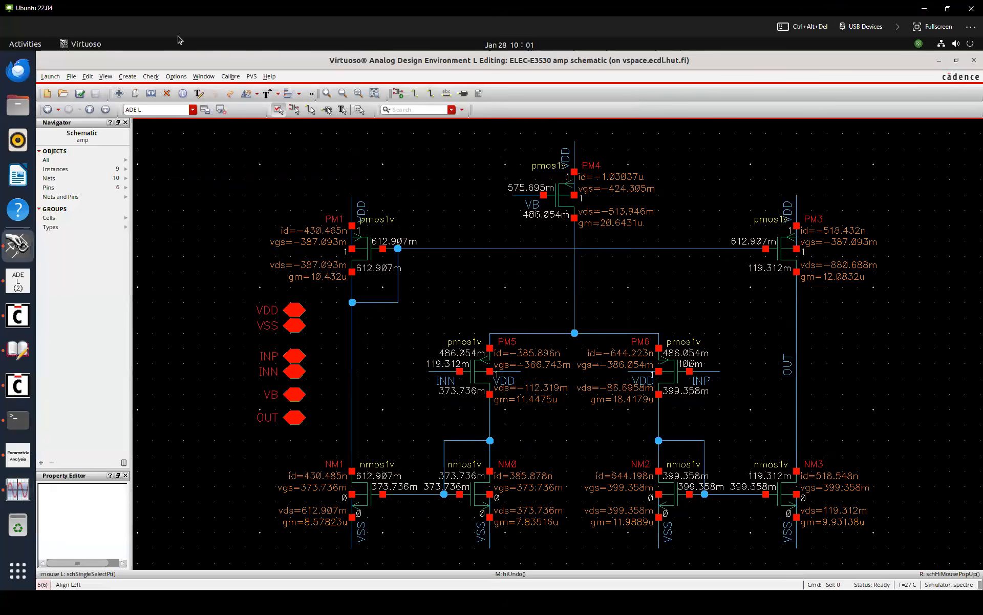
{"action": "key", "text": "ctrl+e"}
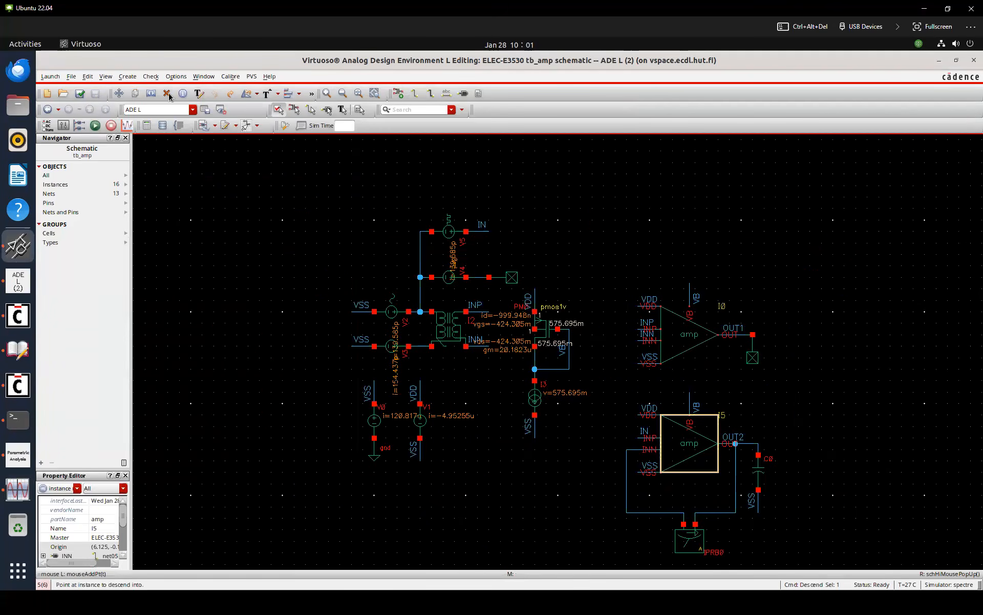
{"action": "left_click", "coordinate": [214, 126]}
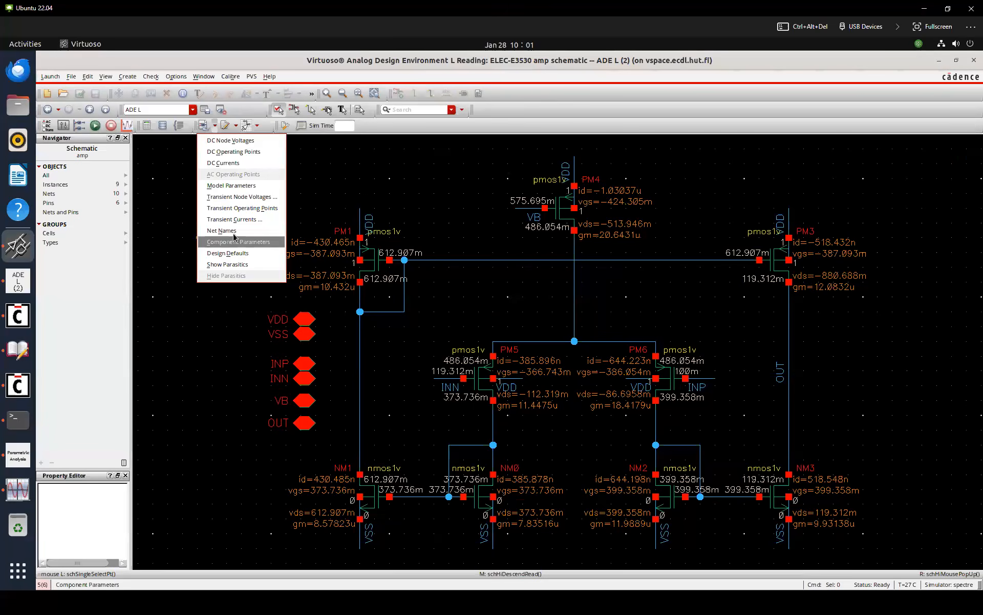
{"action": "left_click", "coordinate": [214, 242]}
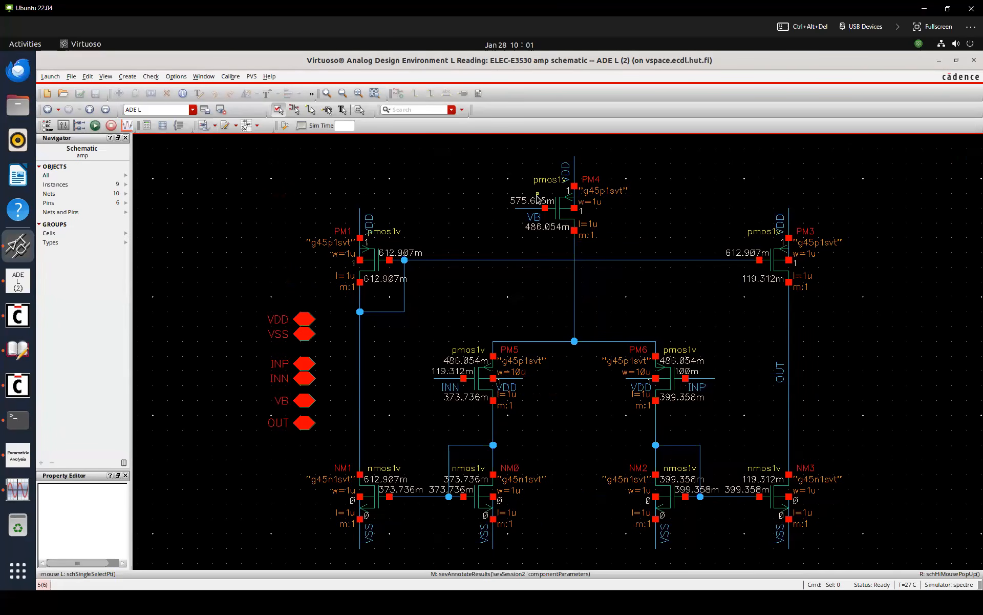
{"action": "key", "text": "i"}
{"action": "key", "text": "super"}
{"action": "key", "text": "super"}
{"action": "left_click", "coordinate": [677, 415]}
{"action": "key", "text": "super"}
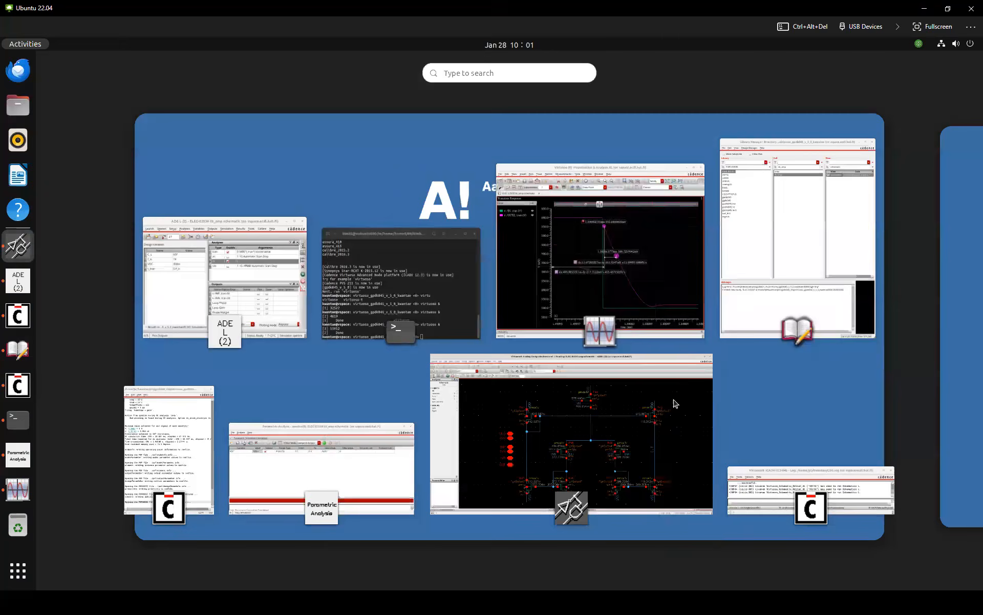
{"action": "key", "text": "super"}
{"action": "key", "text": "super"}
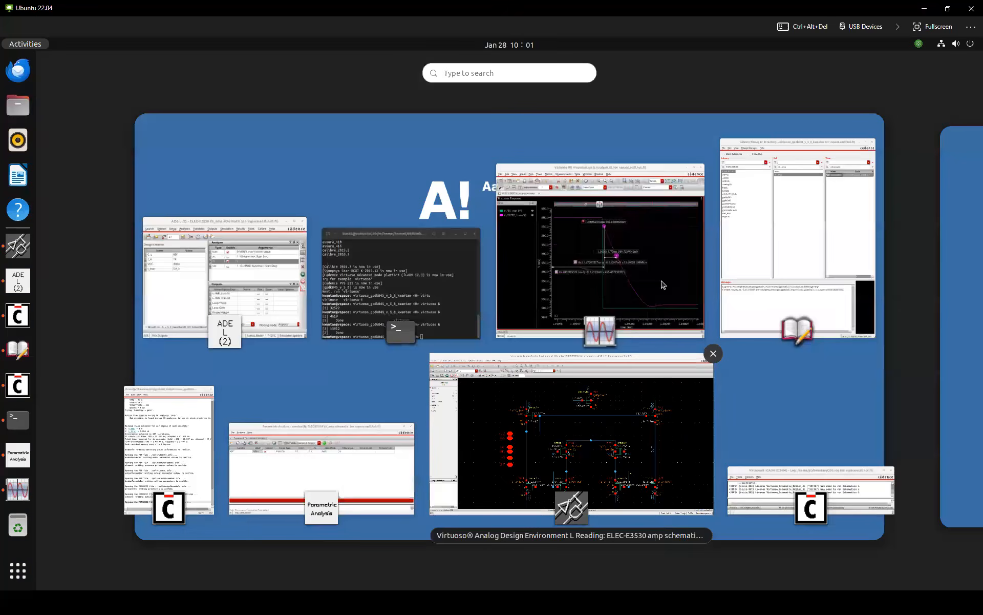
{"action": "key", "text": "super"}
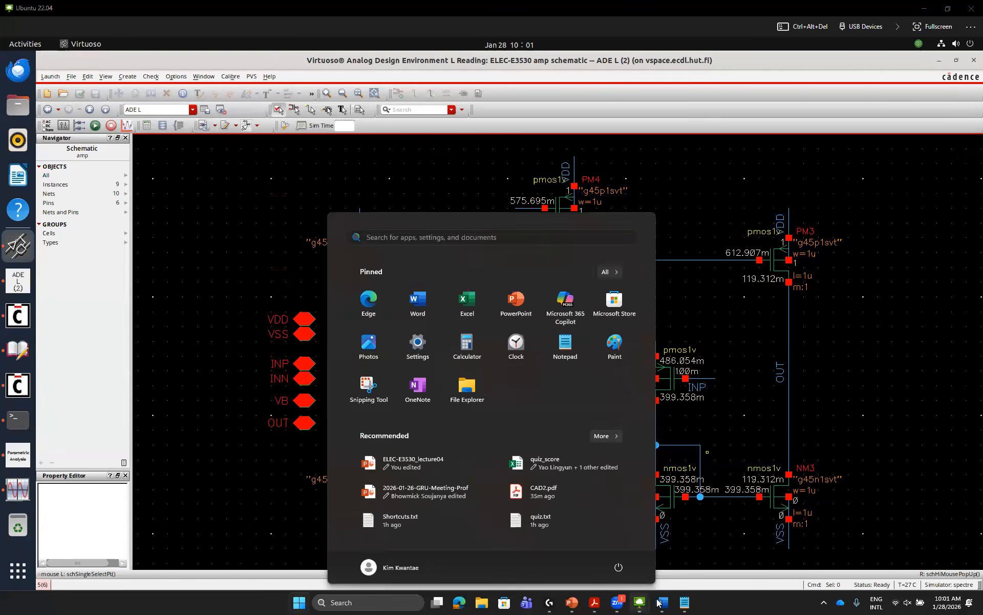
Switch to the Word report, review its required figures from the introduction to the sine-wave input and output, and return to the maximized virtual machine
{"action": "left_click", "coordinate": [659, 603]}
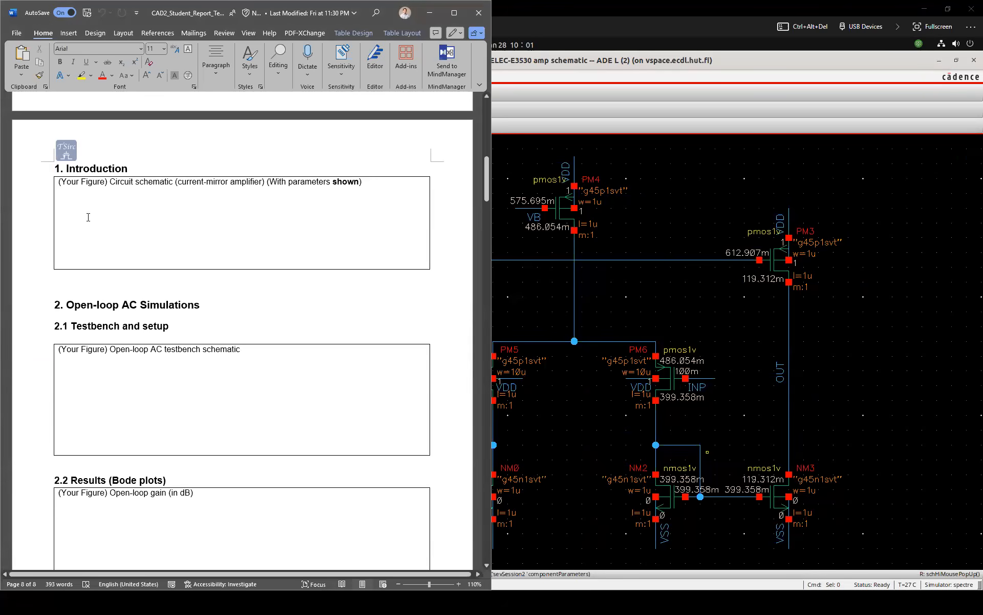
{"action": "scroll", "coordinate": [182, 222], "scroll_direction": "down", "scroll_amount": 5}
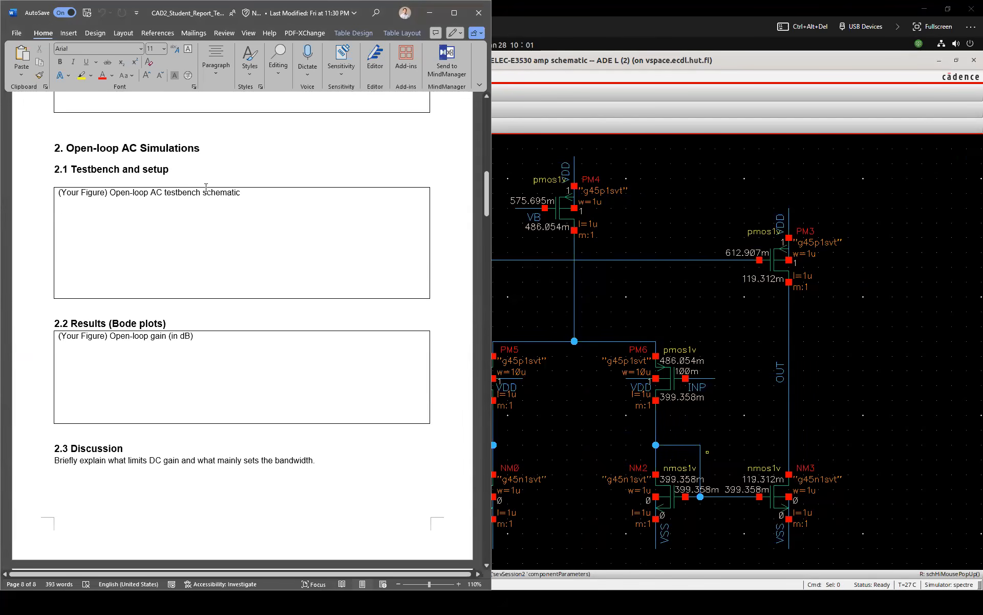
{"action": "scroll", "coordinate": [210, 191], "scroll_direction": "down", "scroll_amount": 3}
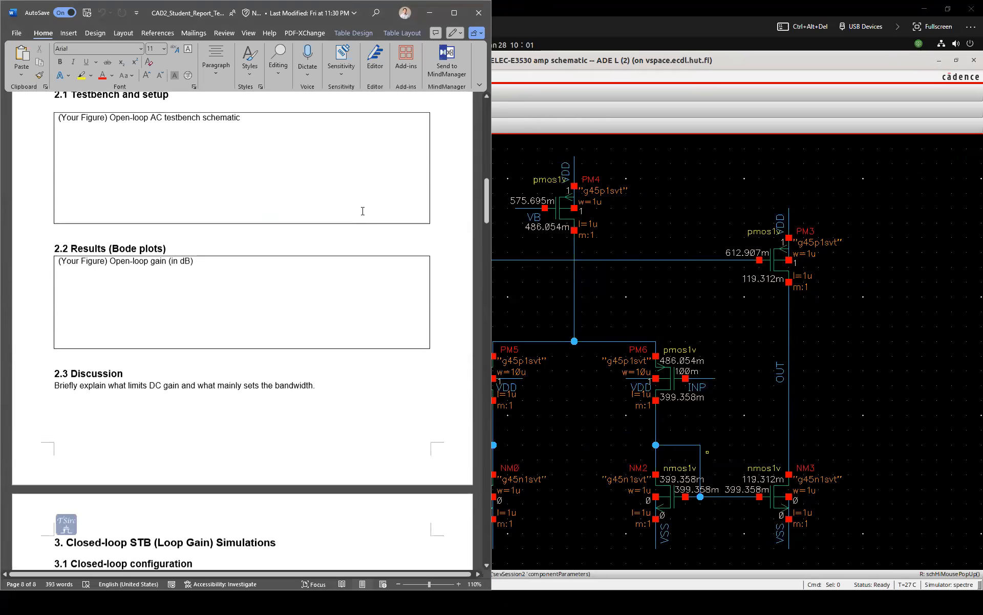
{"action": "left_click_drag", "start_coordinate": [488, 199], "coordinate": [451, 515]}
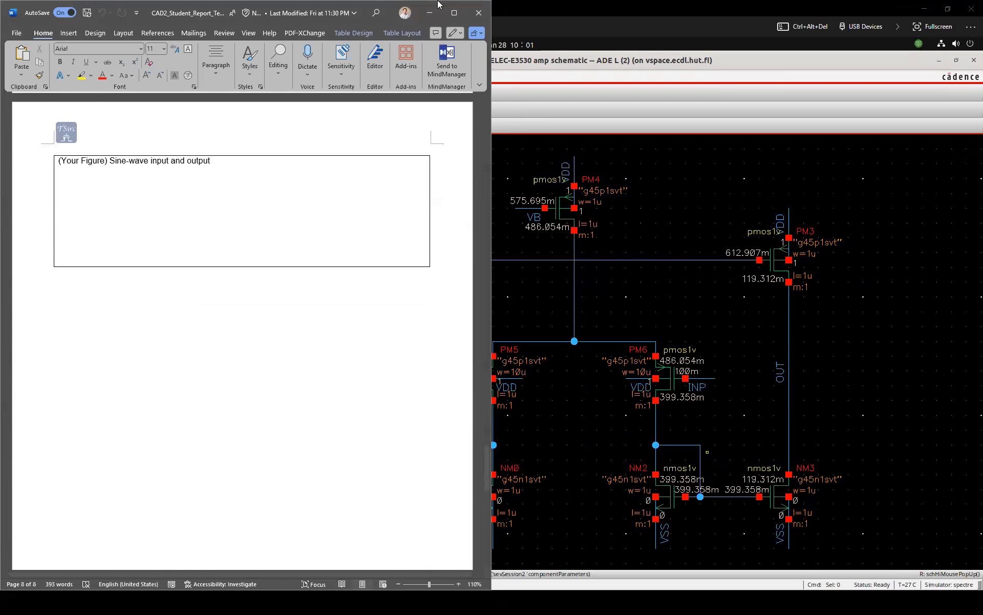
{"action": "double_click", "coordinate": [607, 6]}
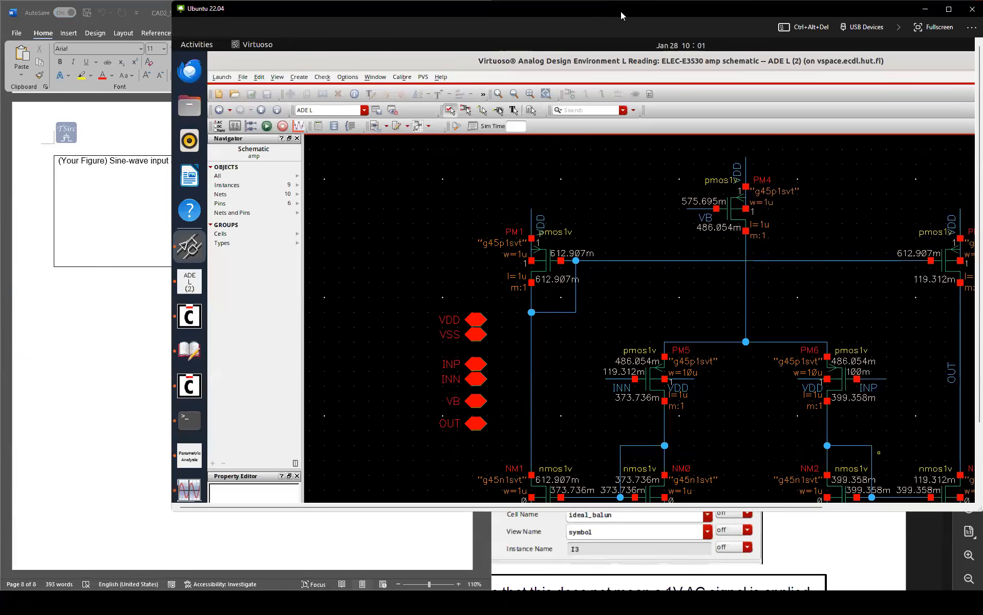
{"action": "left_click", "coordinate": [948, 9]}
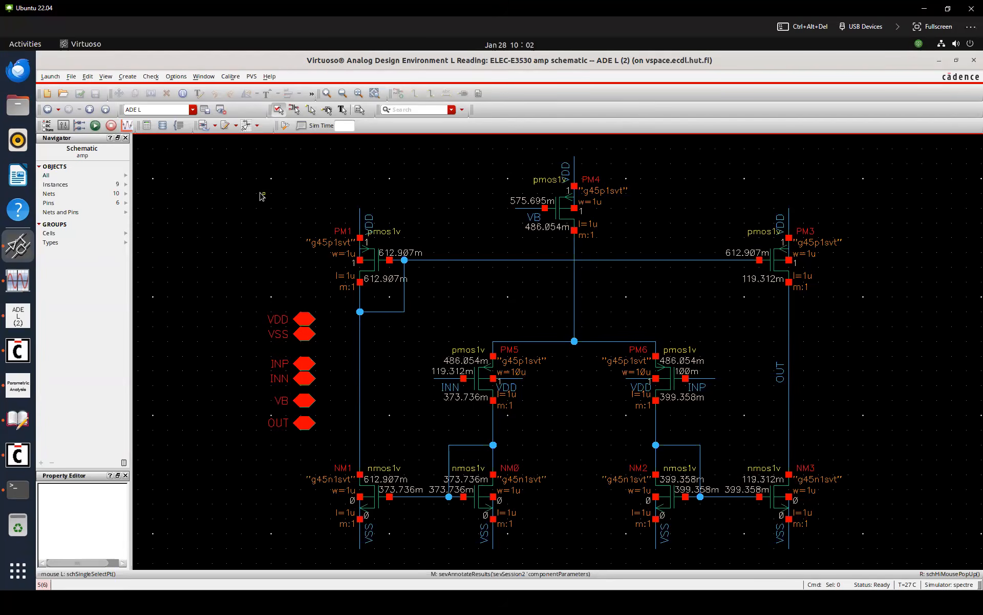
Return to the tb_amp schematic, close the transient waveform window, and leave the dc analysis disabled in ADE L
{"action": "key", "text": "ctrl+e"}
{"action": "key", "text": "f"}
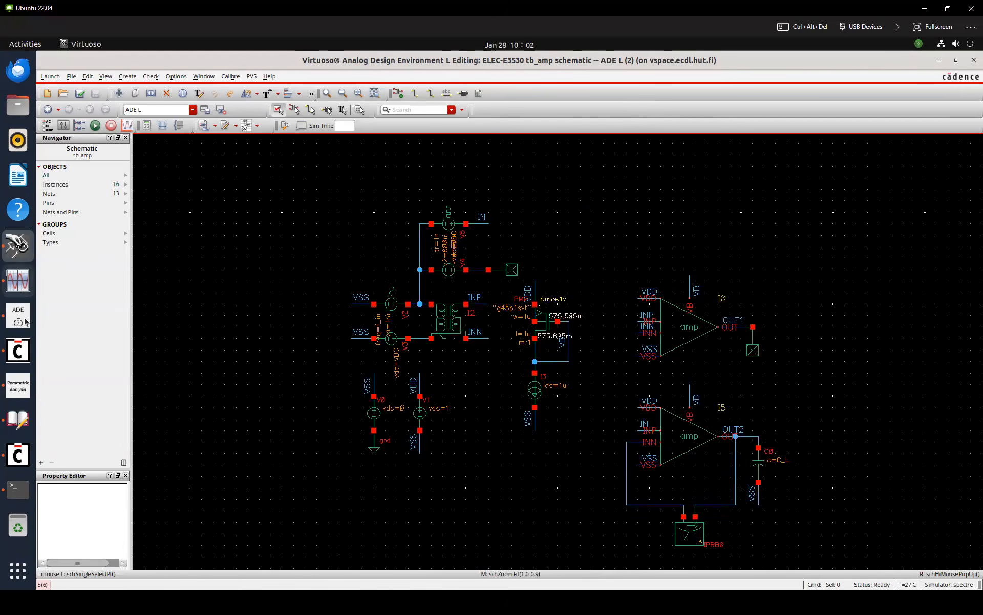
{"action": "left_click", "coordinate": [19, 282]}
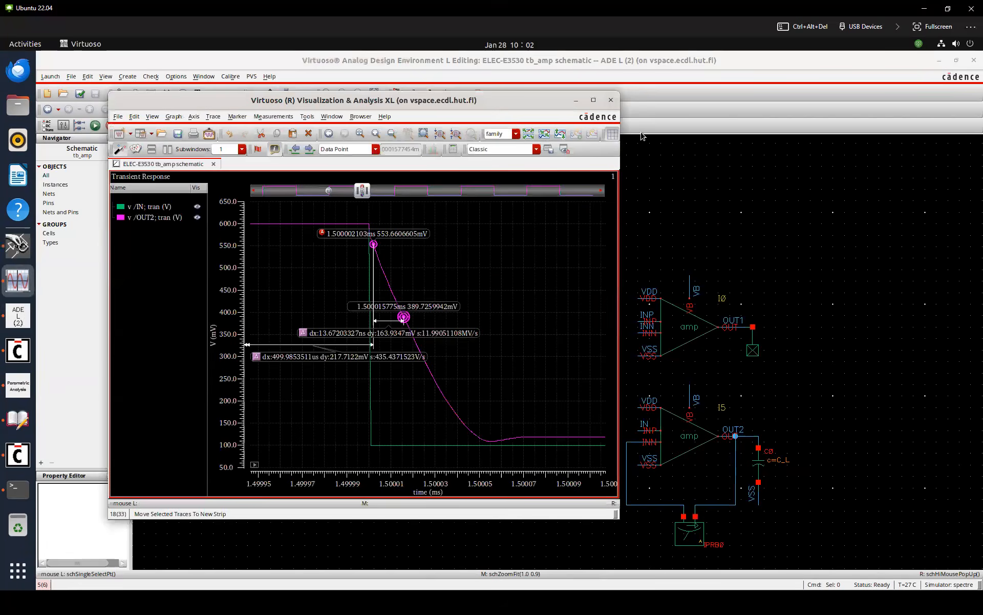
{"action": "left_click", "coordinate": [618, 99]}
{"action": "left_click", "coordinate": [17, 286]}
{"action": "left_click", "coordinate": [236, 169]}
{"action": "left_click", "coordinate": [236, 169]}
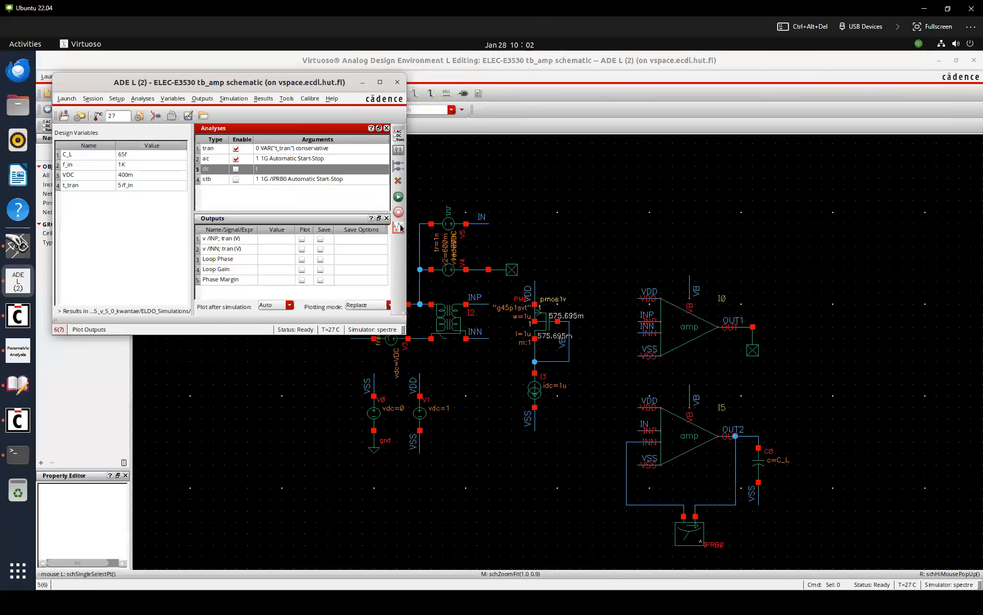
Copy the IN net label from the output wire of source V5 to that of V4 and delete the original label
{"action": "left_click_drag", "start_coordinate": [504, 208], "coordinate": [466, 236]}
{"action": "key", "text": "c"}
{"action": "left_click", "coordinate": [477, 223]}
{"action": "left_click", "coordinate": [477, 270]}
{"action": "left_click", "coordinate": [482, 218]}
{"action": "key", "text": "Delete"}
Move the noConn instance from V4's output to V5's output wire, and check and save the testbench
{"action": "left_click", "coordinate": [513, 269]}
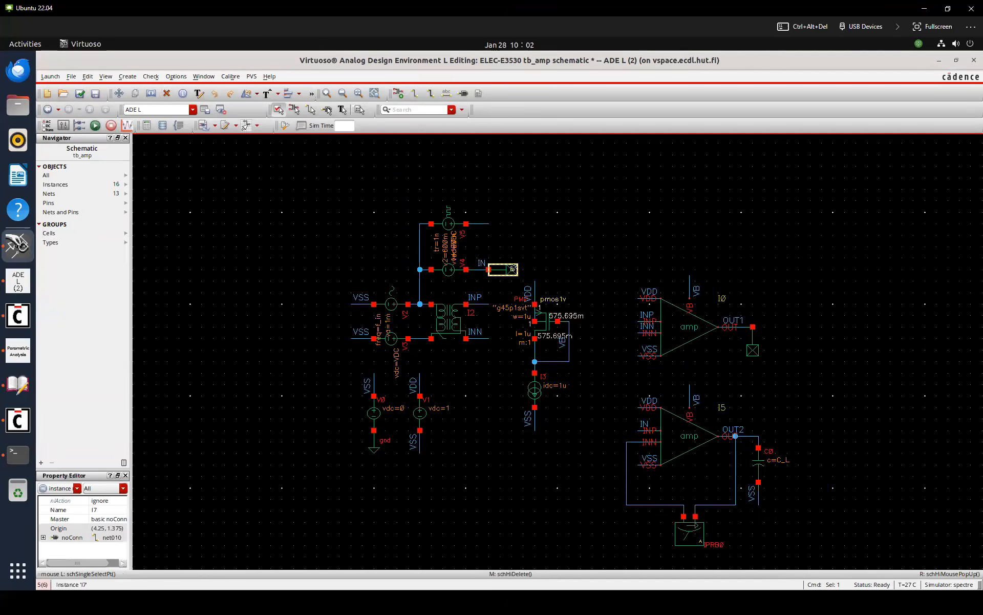
{"action": "left_click_drag", "start_coordinate": [514, 270], "coordinate": [512, 224]}
{"action": "left_click", "coordinate": [579, 213]}
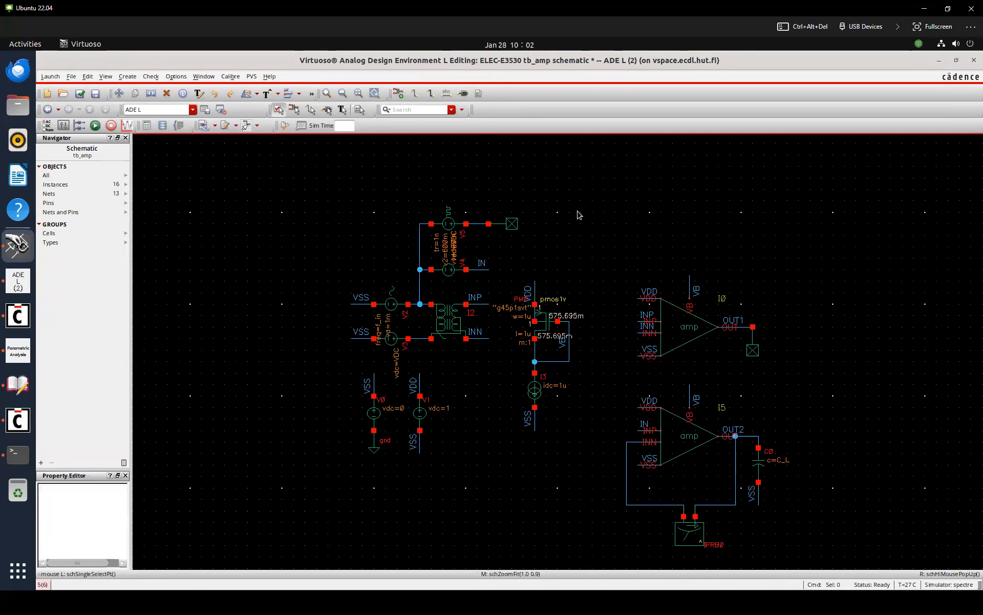
{"action": "key", "text": "shift+x"}
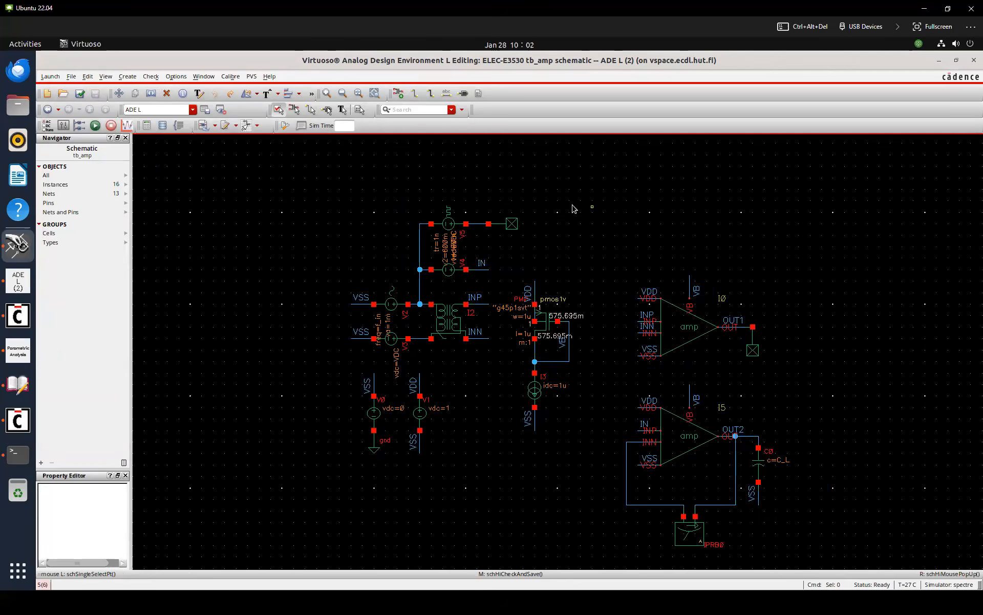
Rerun the simulation and plot the AC dB20 voltage of the closed-loop amplifier's OUT2 net
{"action": "left_click", "coordinate": [22, 286]}
{"action": "left_click", "coordinate": [462, 174]}
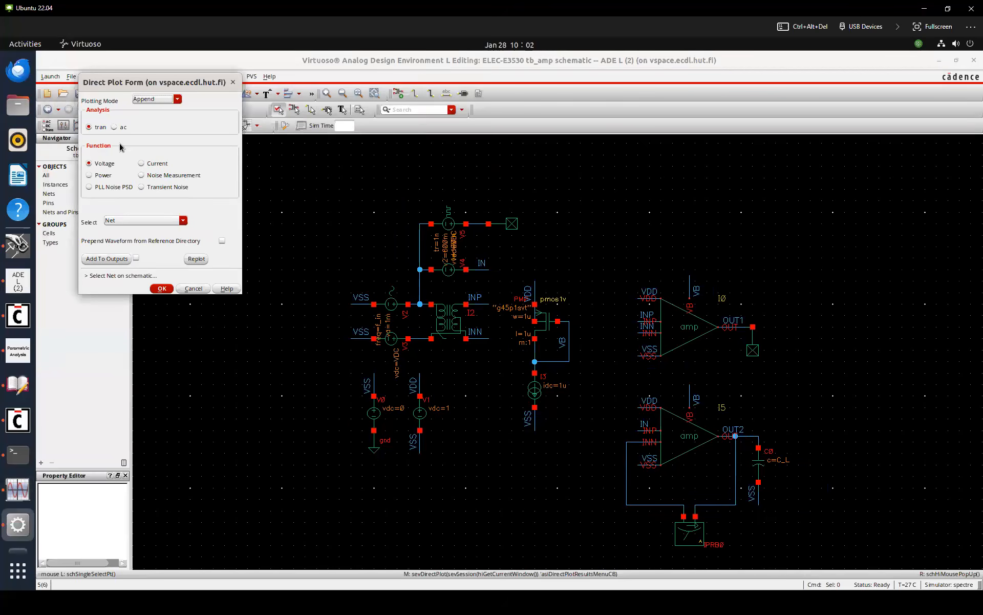
{"action": "left_click", "coordinate": [115, 127]}
{"action": "left_click", "coordinate": [99, 255]}
{"action": "left_click", "coordinate": [737, 433]}
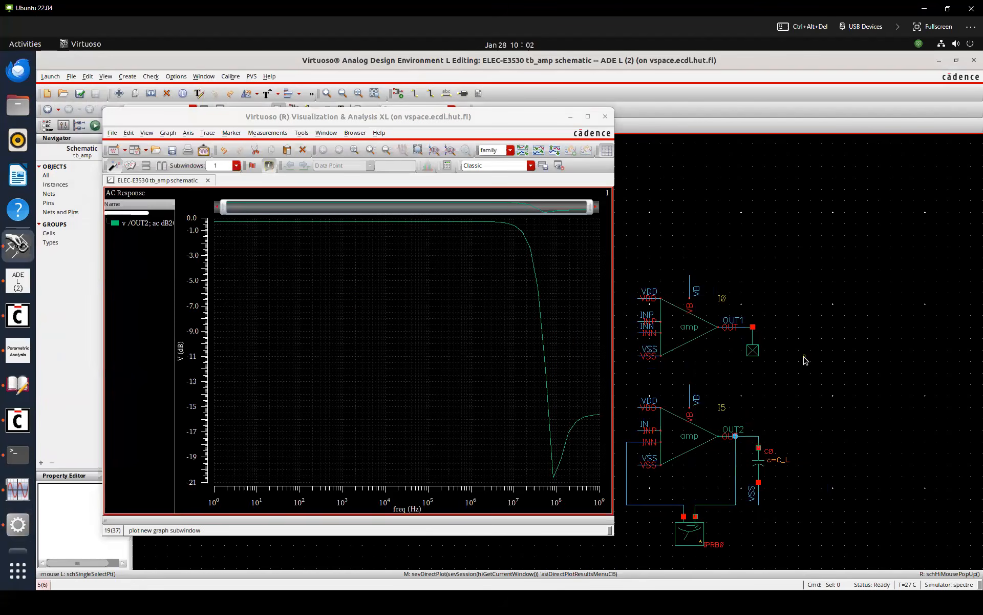
{"action": "left_click", "coordinate": [429, 339]}
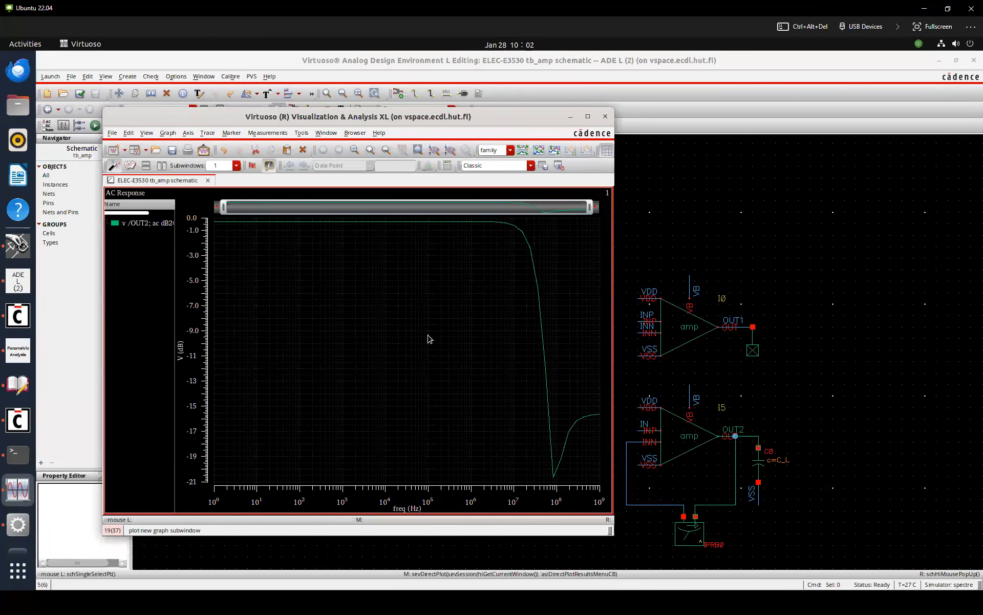
Set the ac analysis frequency sweep from 1k to 10G in ADE L and rerun the simulation
{"action": "left_click", "coordinate": [18, 280]}
{"action": "left_click", "coordinate": [269, 159]}
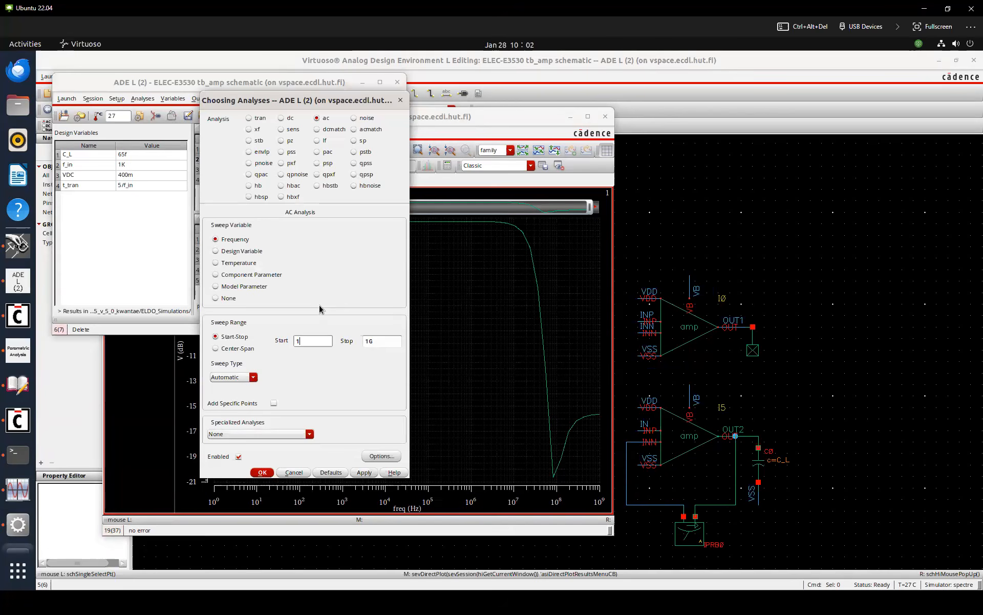
{"action": "type", "text": "k"}
{"action": "key", "text": "Tab"}
{"action": "key", "text": "Left"}
{"action": "type", "text": "0"}
{"action": "key", "text": "Return"}
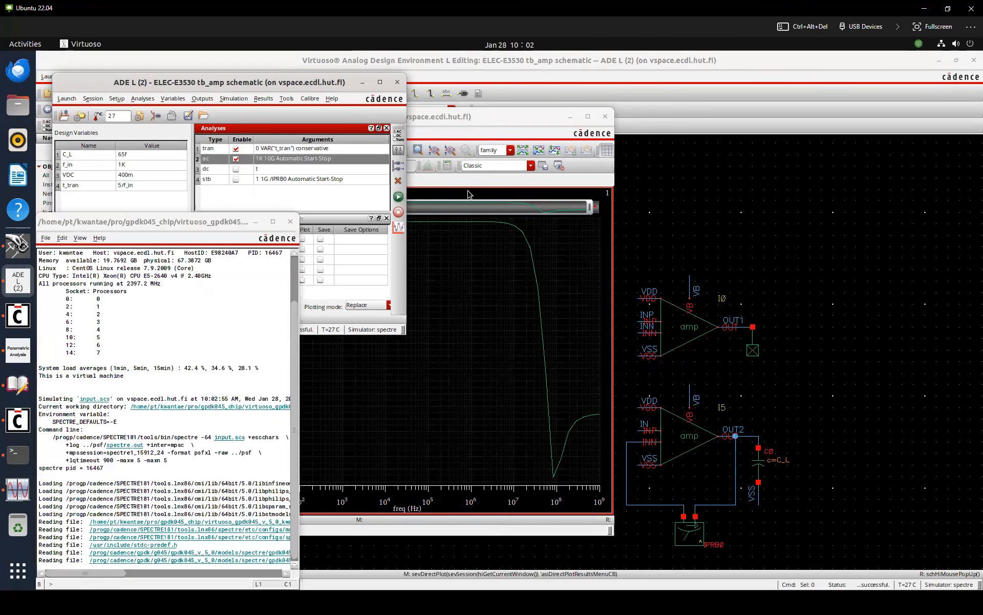
Plot OUT2's AC dB20 response from the extended sweep and delete the earlier OUT2 trace from the graph
{"action": "left_click", "coordinate": [661, 200]}
{"action": "key", "text": "F6"}
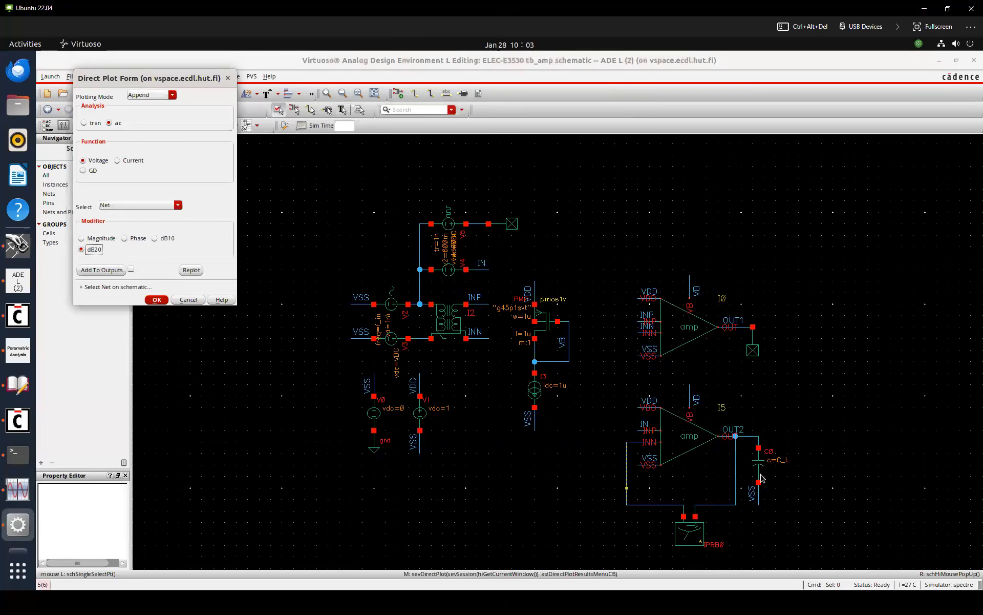
{"action": "left_click", "coordinate": [735, 437]}
{"action": "key", "text": "Escape"}
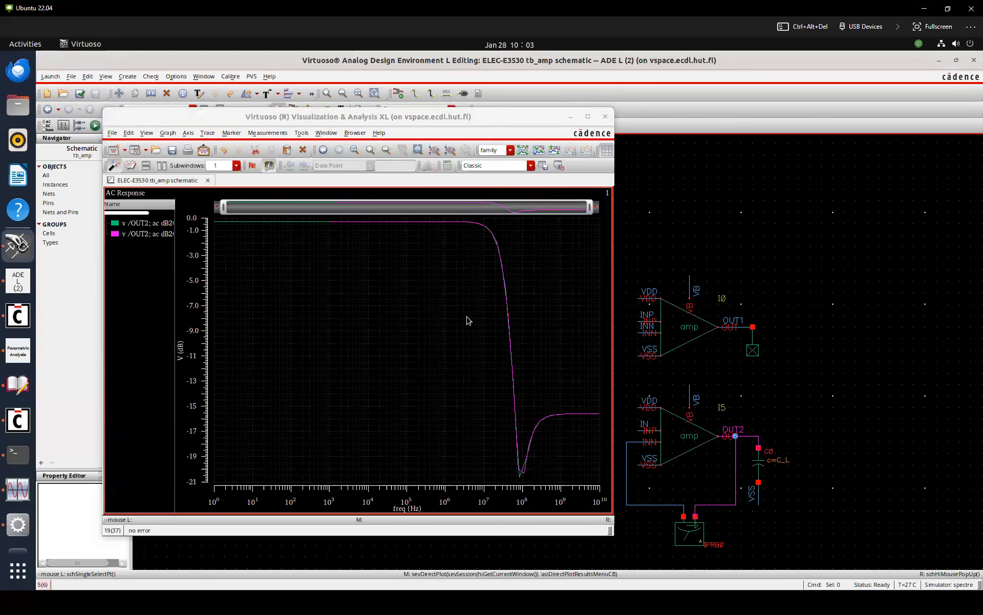
{"action": "left_click", "coordinate": [154, 225]}
{"action": "key", "text": "Delete"}
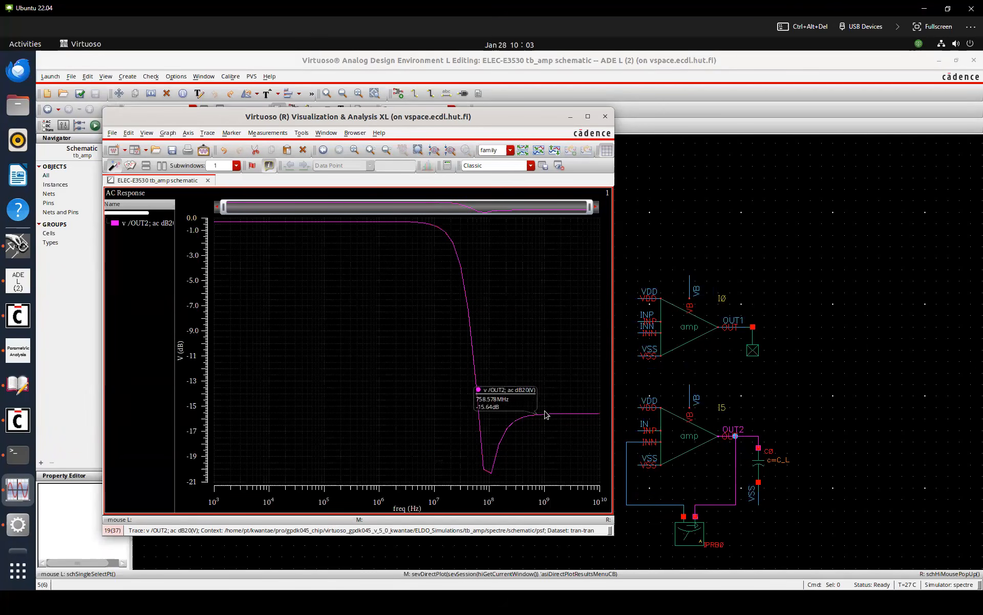
{"action": "left_click", "coordinate": [578, 416]}
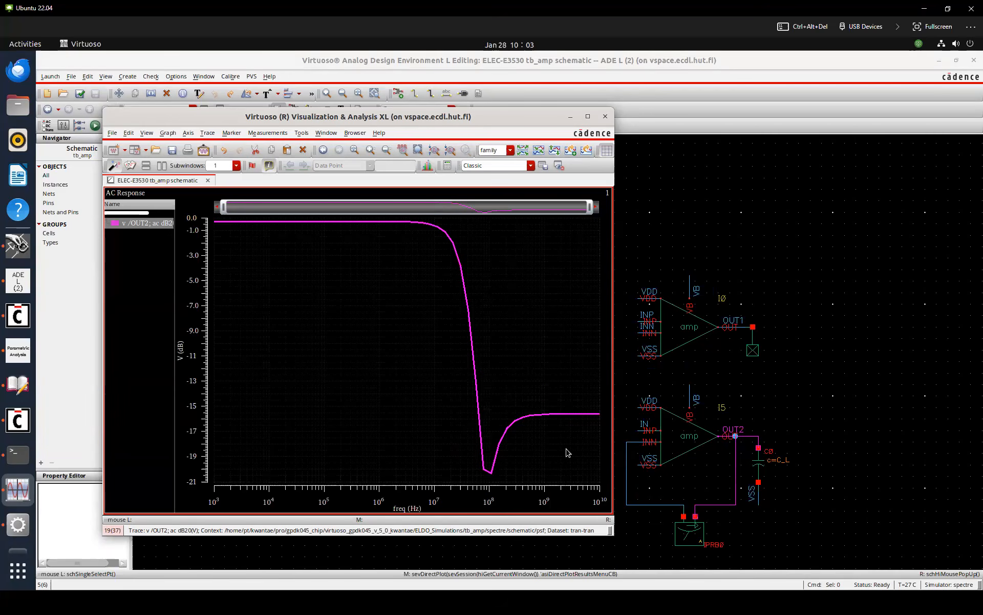
Sketch the expected continuous roll-off over OUT2's magnitude curve, add an arrow to its high-frequency plateau, and clear the marks
{"action": "left_click_drag", "start_coordinate": [464, 368], "coordinate": [542, 609]}
{"action": "left_click_drag", "start_coordinate": [472, 391], "coordinate": [522, 589]}
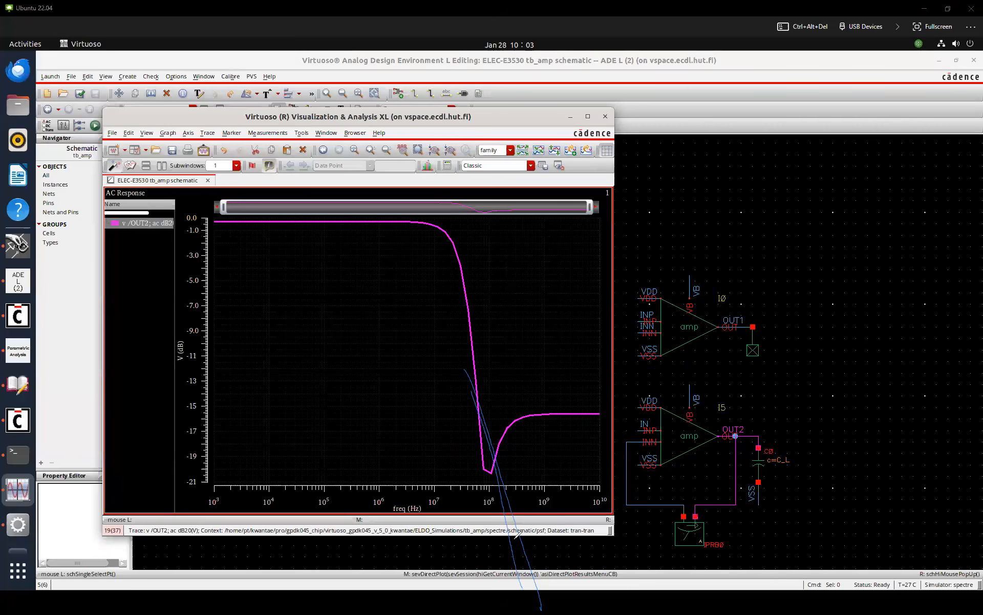
{"action": "left_click_drag", "start_coordinate": [457, 361], "coordinate": [509, 520]}
{"action": "mouse_move", "coordinate": [523, 550]}
{"action": "left_mouse_down"}
{"action": "mouse_move", "coordinate": [524, 489]}
{"action": "mouse_move", "coordinate": [585, 428]}
{"action": "left_mouse_up"}
{"action": "mouse_move", "coordinate": [570, 427]}
{"action": "left_mouse_down"}
{"action": "mouse_move", "coordinate": [587, 425]}
{"action": "mouse_move", "coordinate": [574, 430]}
{"action": "left_mouse_up"}
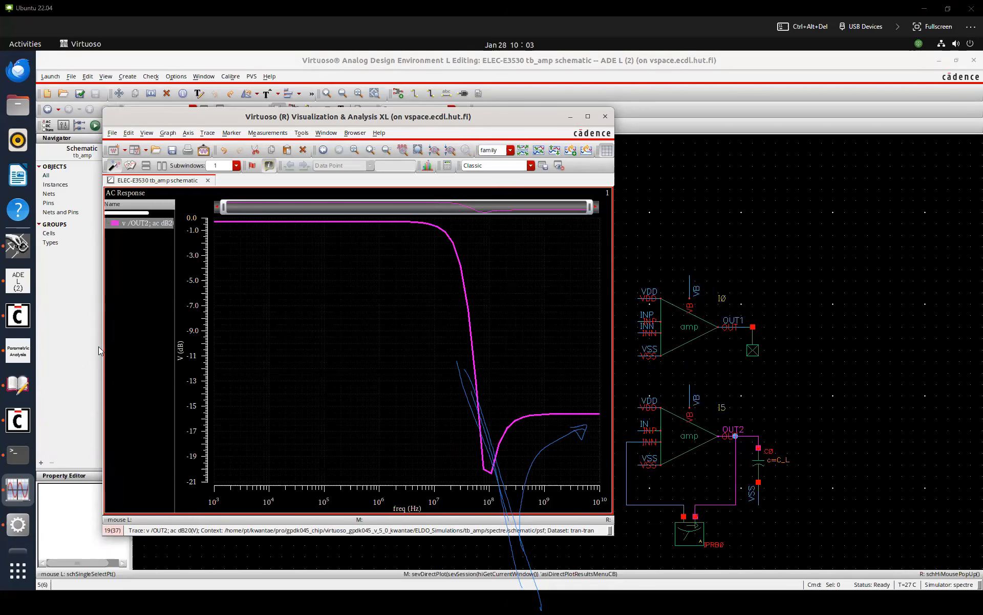
{"action": "key", "text": "Escape"}
Descend into the closed-loop amplifier instance I5 to show its amp schematic
{"action": "left_click", "coordinate": [713, 420]}
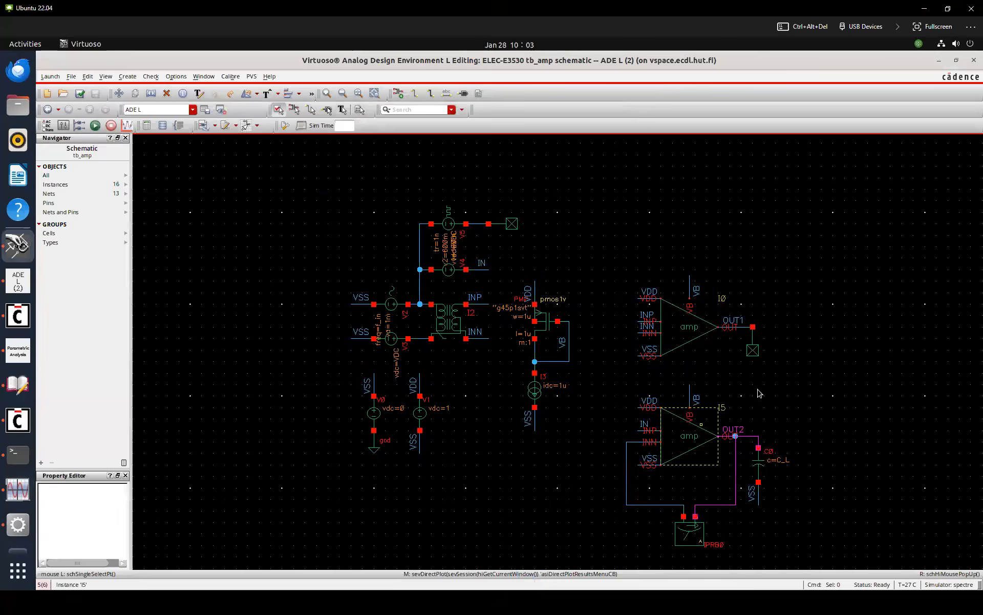
{"action": "key", "text": "e"}
{"action": "left_click", "coordinate": [752, 402]}
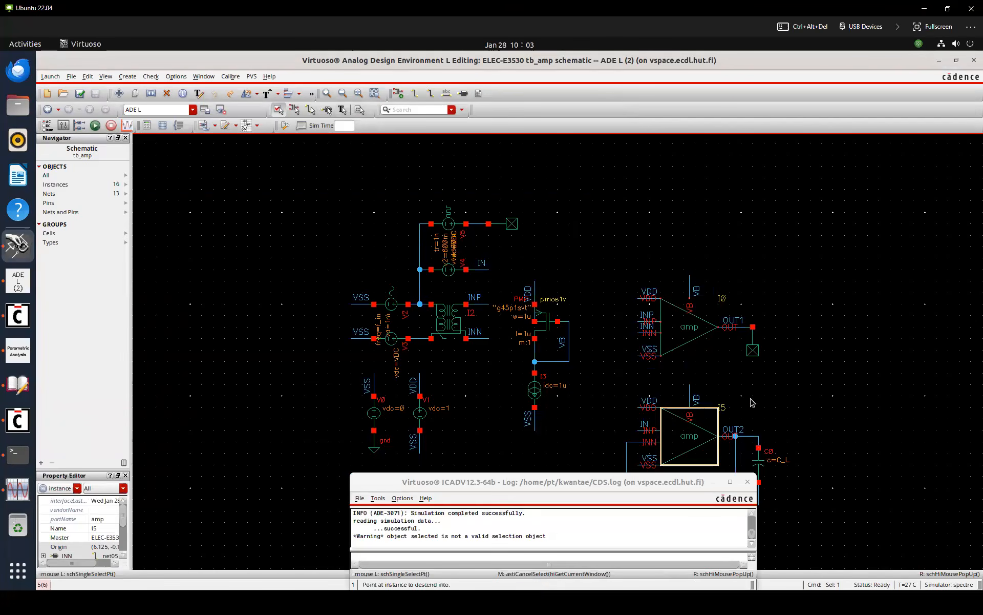
{"action": "key", "text": "Return"}
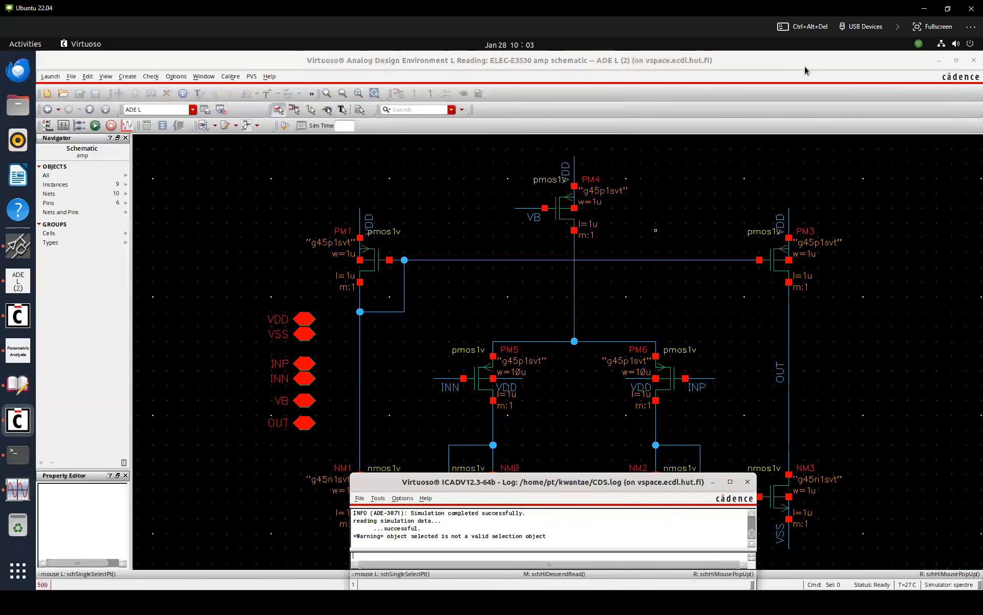
{"action": "left_click", "coordinate": [584, 220]}
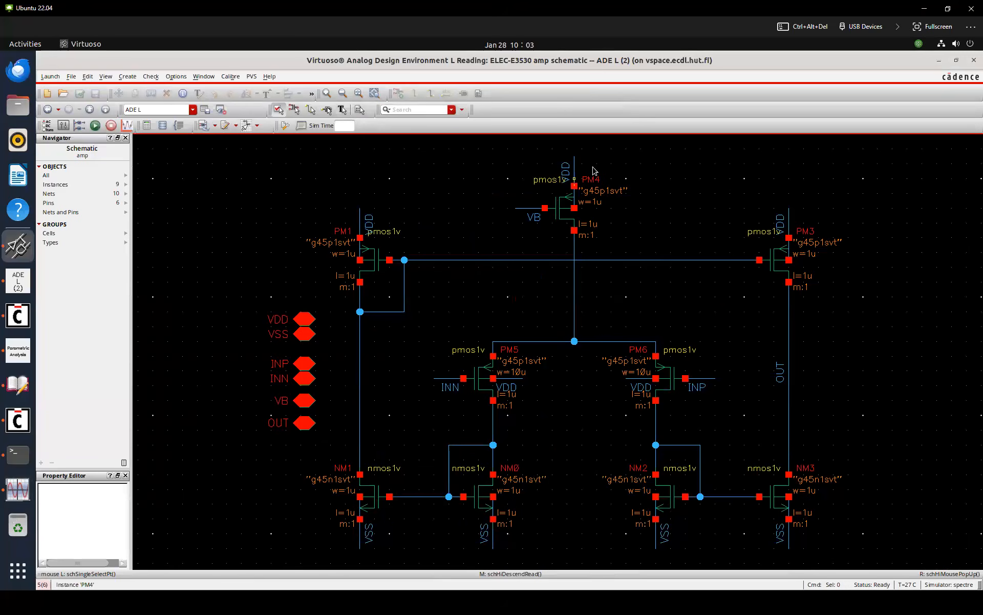
Plot the AC phase of the amplifier's OUT net alongside its magnitude response
{"action": "left_click", "coordinate": [18, 489]}
{"action": "left_click", "coordinate": [679, 228]}
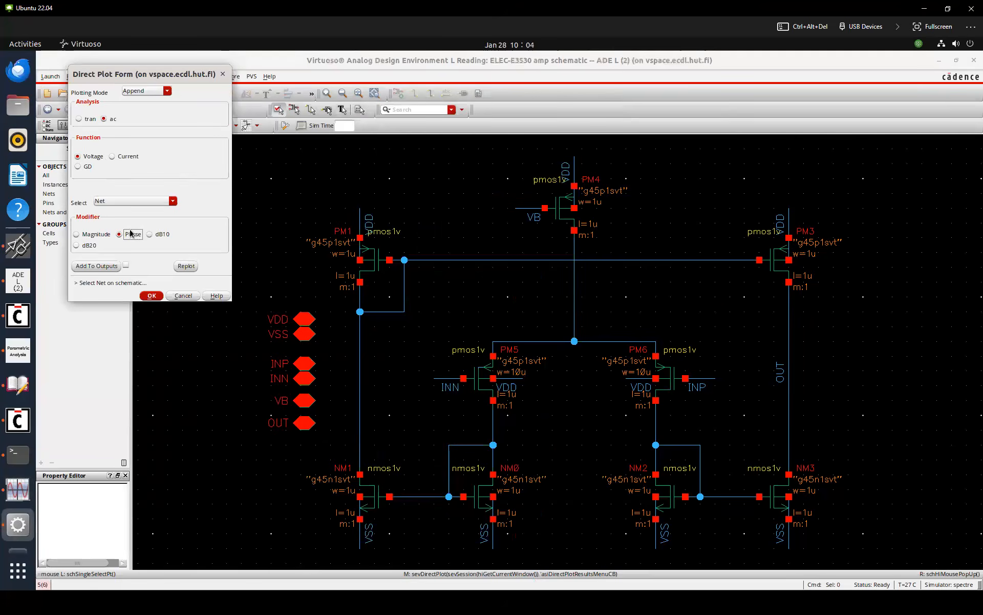
{"action": "left_click", "coordinate": [782, 364]}
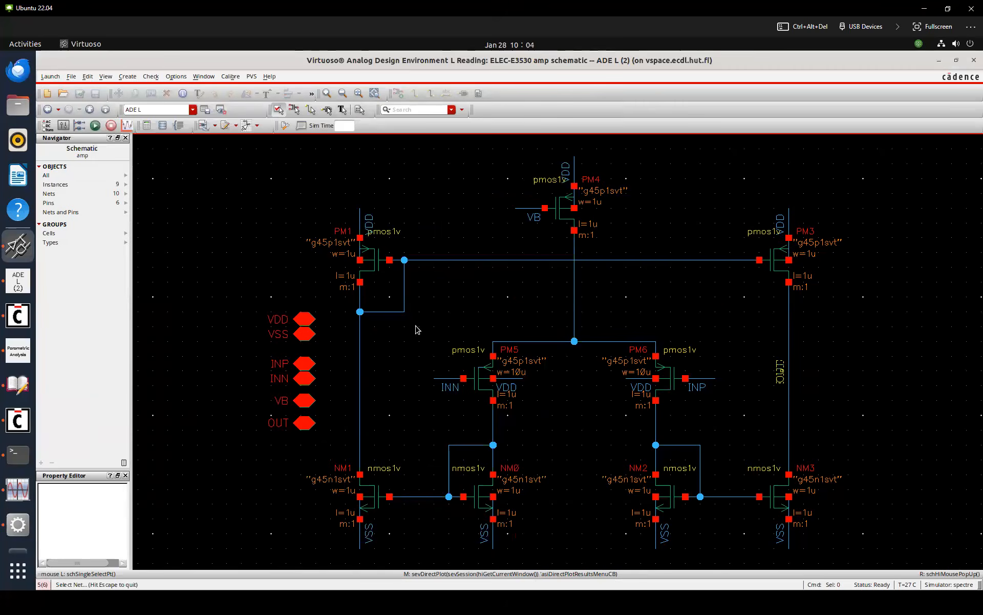
{"action": "mouse_move", "coordinate": [146, 234]}
{"action": "left_mouse_down"}
{"action": "mouse_move", "coordinate": [152, 483]}
{"action": "mouse_move", "coordinate": [419, 325]}
{"action": "left_mouse_up"}
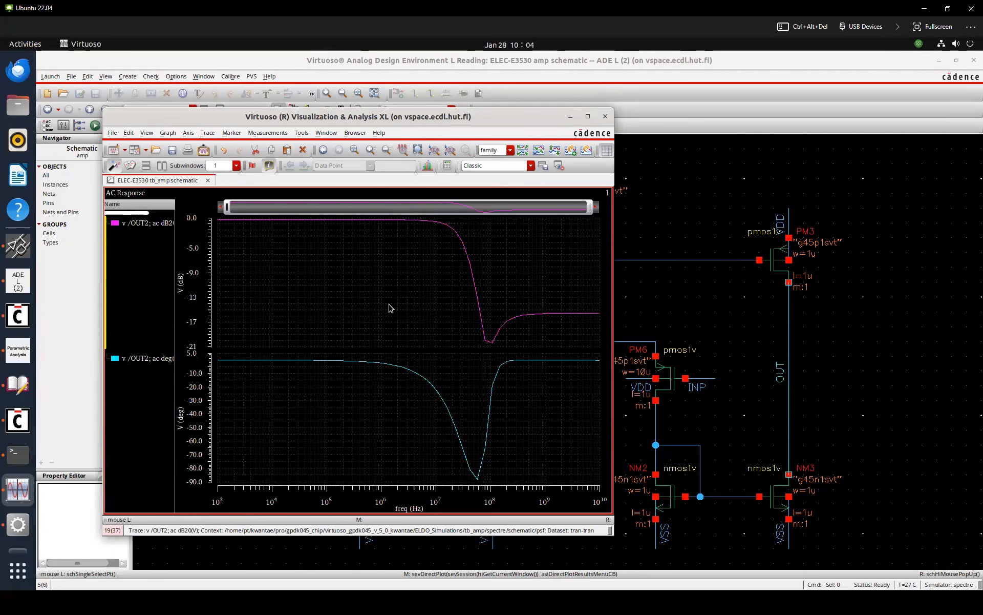
Annotate the phase curve with an expected fall from 0 to -180 and a returning arrow, mark the magnitude curve, and return to the schematic
{"action": "mouse_move", "coordinate": [254, 360]}
{"action": "left_mouse_down"}
{"action": "mouse_move", "coordinate": [389, 365]}
{"action": "mouse_move", "coordinate": [441, 400]}
{"action": "mouse_move", "coordinate": [480, 489]}
{"action": "mouse_move", "coordinate": [514, 511]}
{"action": "mouse_move", "coordinate": [648, 539]}
{"action": "mouse_move", "coordinate": [687, 537]}
{"action": "left_mouse_up"}
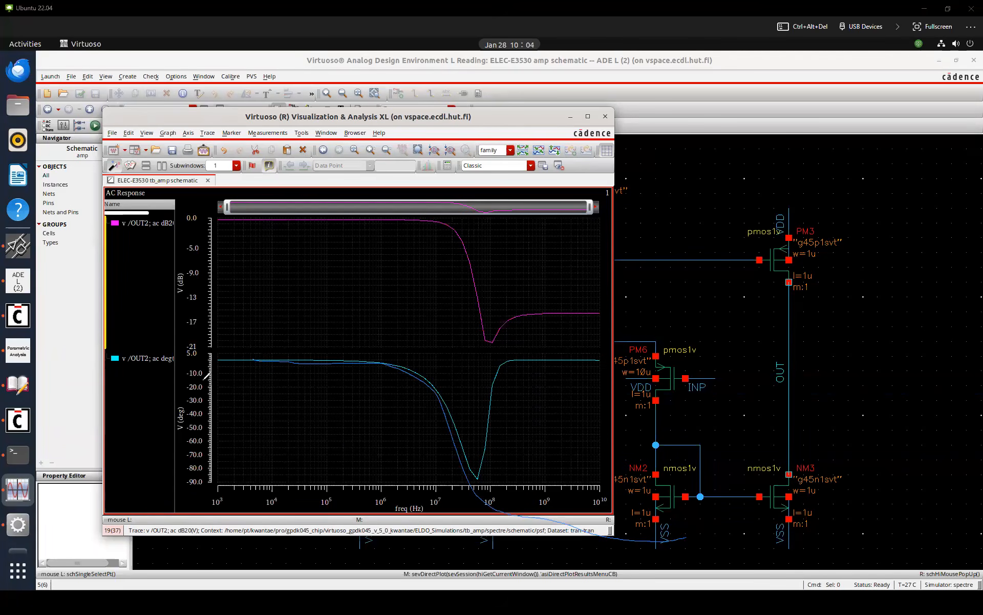
{"action": "mouse_move", "coordinate": [228, 368]}
{"action": "left_mouse_down"}
{"action": "mouse_move", "coordinate": [224, 380]}
{"action": "mouse_move", "coordinate": [232, 377]}
{"action": "left_mouse_up"}
{"action": "mouse_move", "coordinate": [675, 553]}
{"action": "left_mouse_down"}
{"action": "mouse_move", "coordinate": [703, 562]}
{"action": "mouse_move", "coordinate": [717, 545]}
{"action": "left_mouse_up"}
{"action": "mouse_move", "coordinate": [469, 480]}
{"action": "left_mouse_down"}
{"action": "mouse_move", "coordinate": [543, 378]}
{"action": "mouse_move", "coordinate": [566, 369]}
{"action": "mouse_move", "coordinate": [559, 378]}
{"action": "left_mouse_up"}
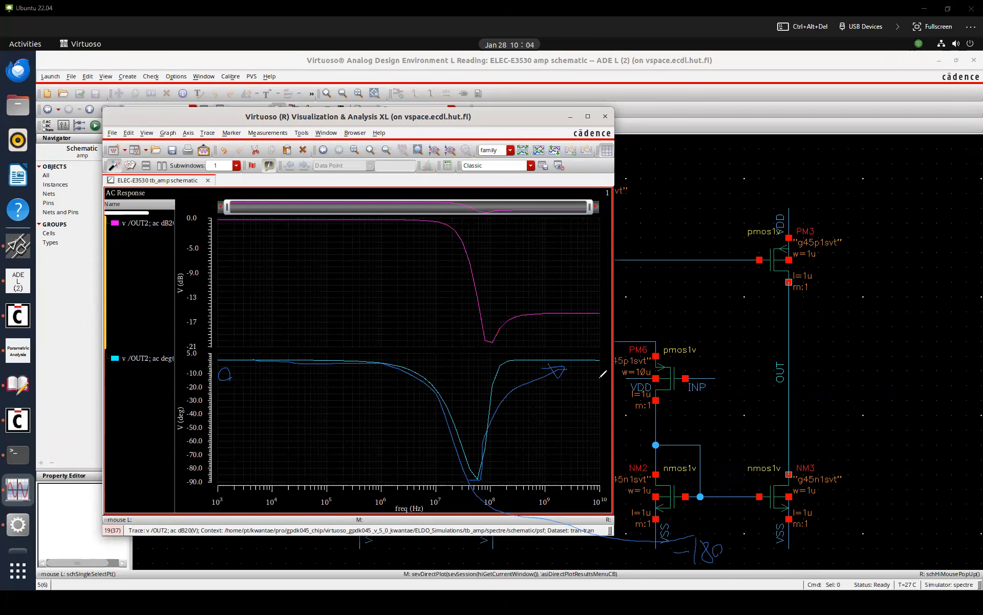
{"action": "mouse_move", "coordinate": [459, 265]}
{"action": "left_mouse_down"}
{"action": "mouse_move", "coordinate": [492, 331]}
{"action": "mouse_move", "coordinate": [536, 308]}
{"action": "left_mouse_up"}
{"action": "mouse_move", "coordinate": [446, 236]}
{"action": "left_mouse_down"}
{"action": "mouse_move", "coordinate": [461, 243]}
{"action": "mouse_move", "coordinate": [481, 234]}
{"action": "left_mouse_up"}
{"action": "left_click", "coordinate": [670, 297]}
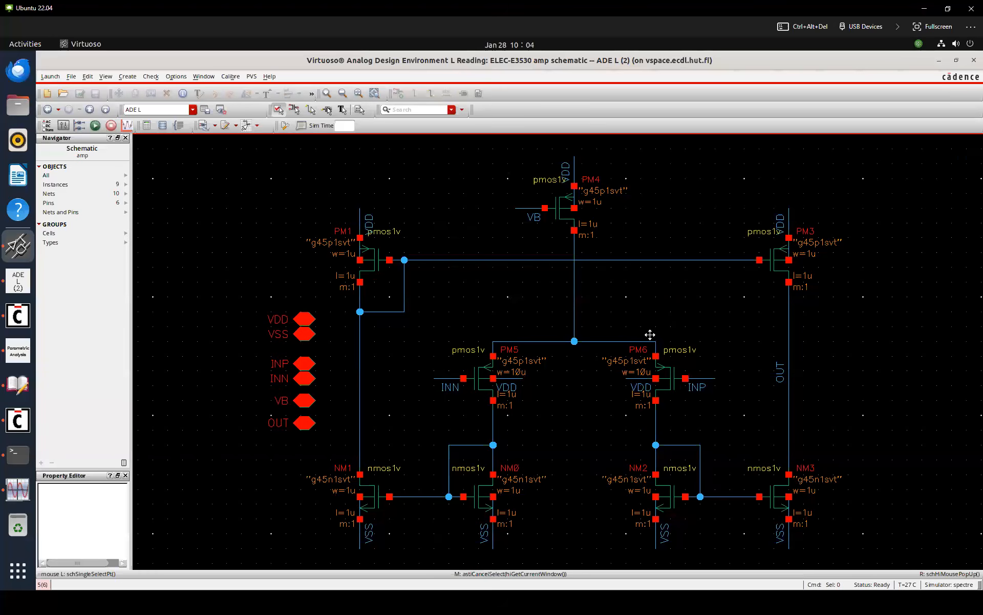
Mark INN, INP and the feedback path from OUT on the amp schematic, and sketch the input-pair parasitic capacitors and the load capacitor
{"action": "mouse_move", "coordinate": [696, 391]}
{"action": "left_mouse_down"}
{"action": "mouse_move", "coordinate": [711, 380]}
{"action": "mouse_move", "coordinate": [691, 372]}
{"action": "left_mouse_up"}
{"action": "mouse_move", "coordinate": [432, 373]}
{"action": "left_mouse_down"}
{"action": "mouse_move", "coordinate": [435, 395]}
{"action": "mouse_move", "coordinate": [459, 370]}
{"action": "left_mouse_up"}
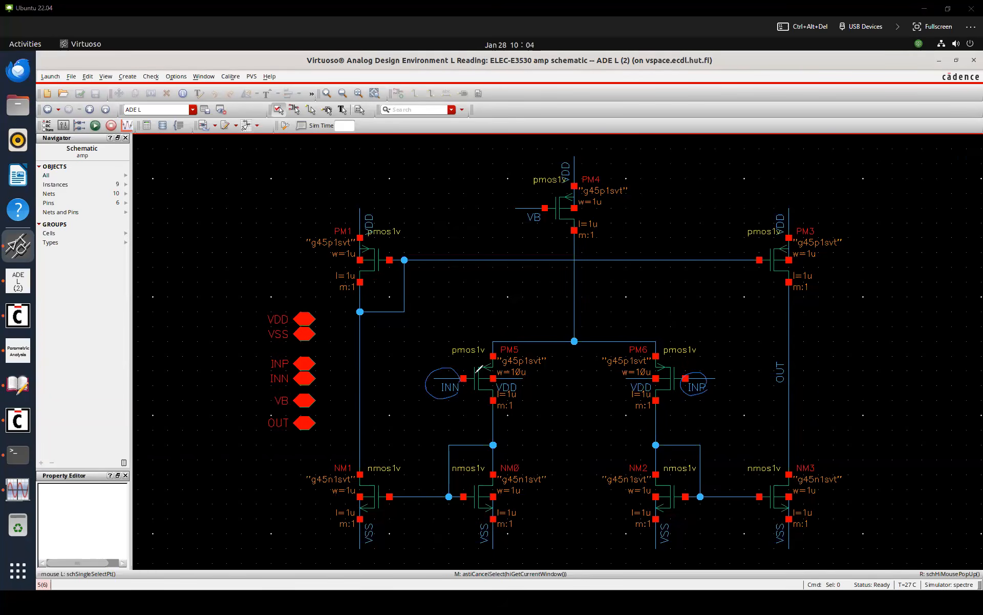
{"action": "mouse_move", "coordinate": [436, 395]}
{"action": "left_mouse_down"}
{"action": "mouse_move", "coordinate": [639, 414]}
{"action": "mouse_move", "coordinate": [783, 402]}
{"action": "mouse_move", "coordinate": [789, 390]}
{"action": "left_mouse_up"}
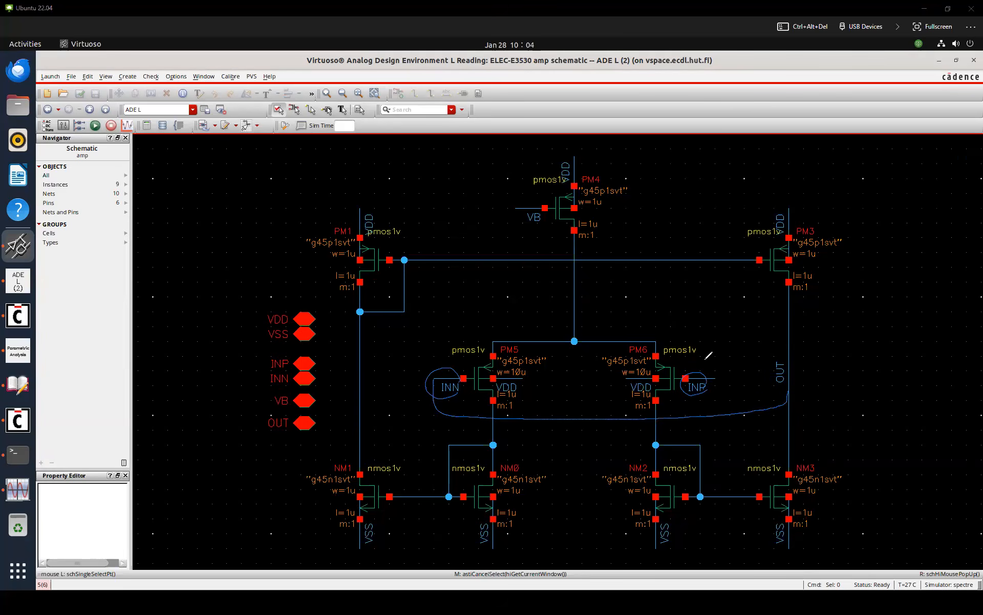
{"action": "mouse_move", "coordinate": [708, 364]}
{"action": "left_mouse_down"}
{"action": "mouse_move", "coordinate": [697, 341]}
{"action": "mouse_move", "coordinate": [687, 345]}
{"action": "mouse_move", "coordinate": [694, 331]}
{"action": "mouse_move", "coordinate": [648, 328]}
{"action": "left_mouse_up"}
{"action": "mouse_move", "coordinate": [470, 321]}
{"action": "left_mouse_down"}
{"action": "mouse_move", "coordinate": [454, 353]}
{"action": "mouse_move", "coordinate": [464, 338]}
{"action": "left_mouse_up"}
{"action": "mouse_move", "coordinate": [481, 320]}
{"action": "left_mouse_down"}
{"action": "mouse_move", "coordinate": [470, 337]}
{"action": "mouse_move", "coordinate": [515, 335]}
{"action": "left_mouse_up"}
{"action": "mouse_move", "coordinate": [666, 344]}
{"action": "left_mouse_down"}
{"action": "mouse_move", "coordinate": [512, 339]}
{"action": "mouse_move", "coordinate": [459, 358]}
{"action": "mouse_move", "coordinate": [472, 410]}
{"action": "mouse_move", "coordinate": [783, 392]}
{"action": "mouse_move", "coordinate": [844, 402]}
{"action": "mouse_move", "coordinate": [848, 413]}
{"action": "left_mouse_up"}
{"action": "left_click_drag", "start_coordinate": [852, 403], "coordinate": [881, 411]}
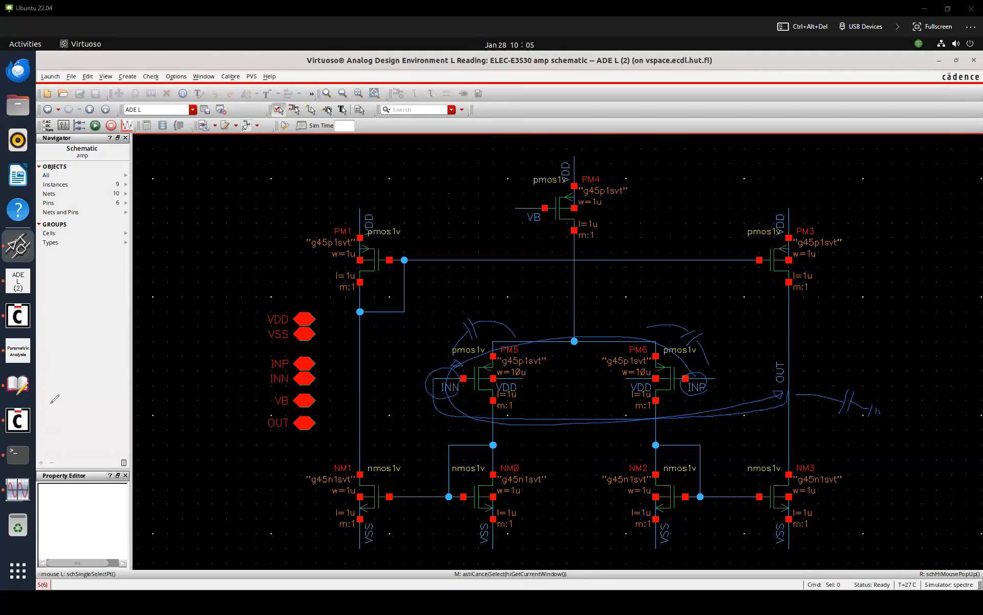
Check the high-frequency plateau of OUT2's magnitude curve, and make the read-only amp schematic editable
{"action": "left_click", "coordinate": [18, 489]}
{"action": "mouse_move", "coordinate": [584, 315]}
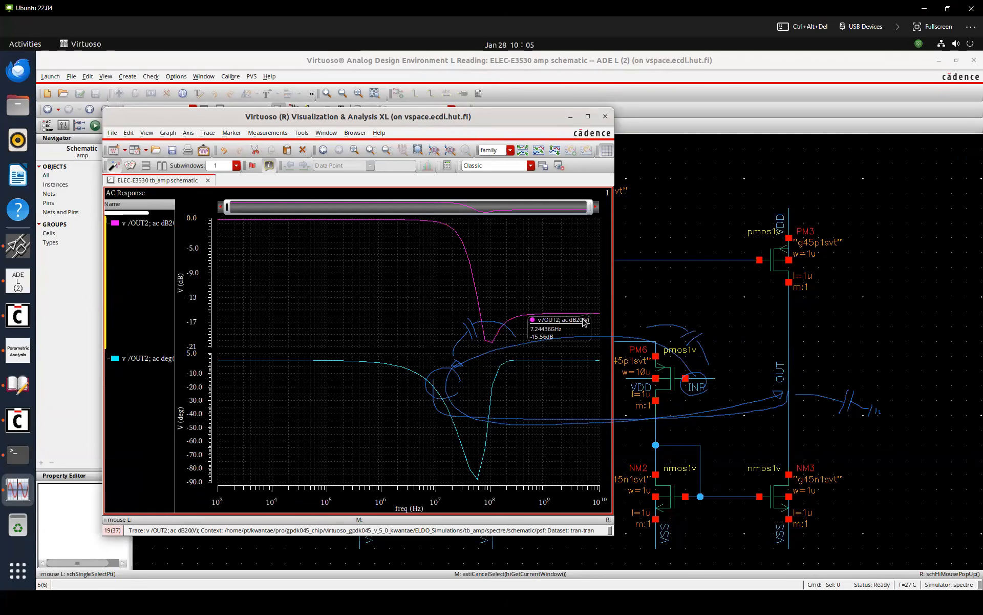
{"action": "left_click", "coordinate": [661, 292]}
{"action": "key", "text": "i"}
{"action": "key", "text": "Escape"}
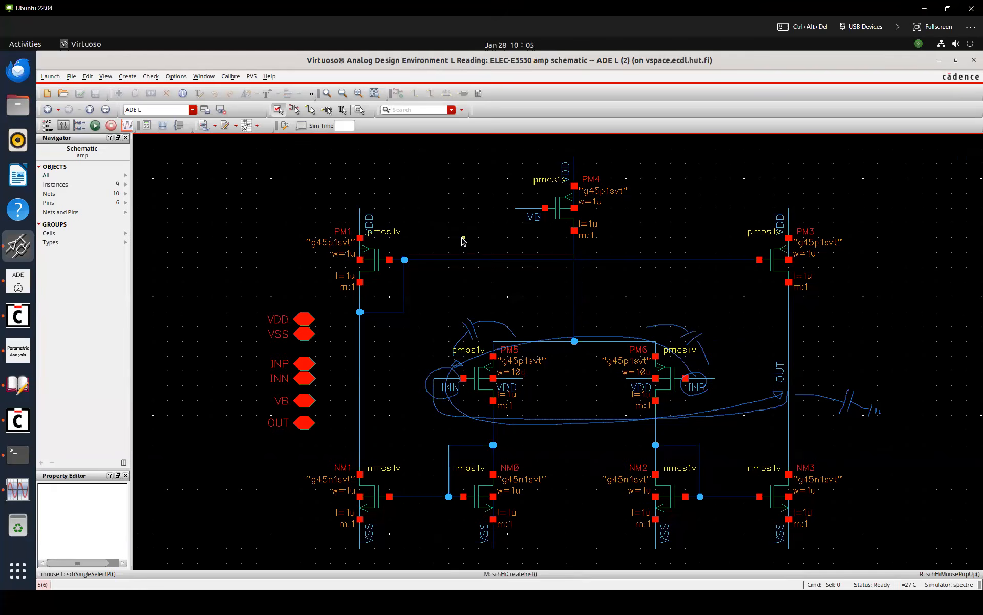
{"action": "key", "text": "alt+f"}
{"action": "key", "text": "m"}
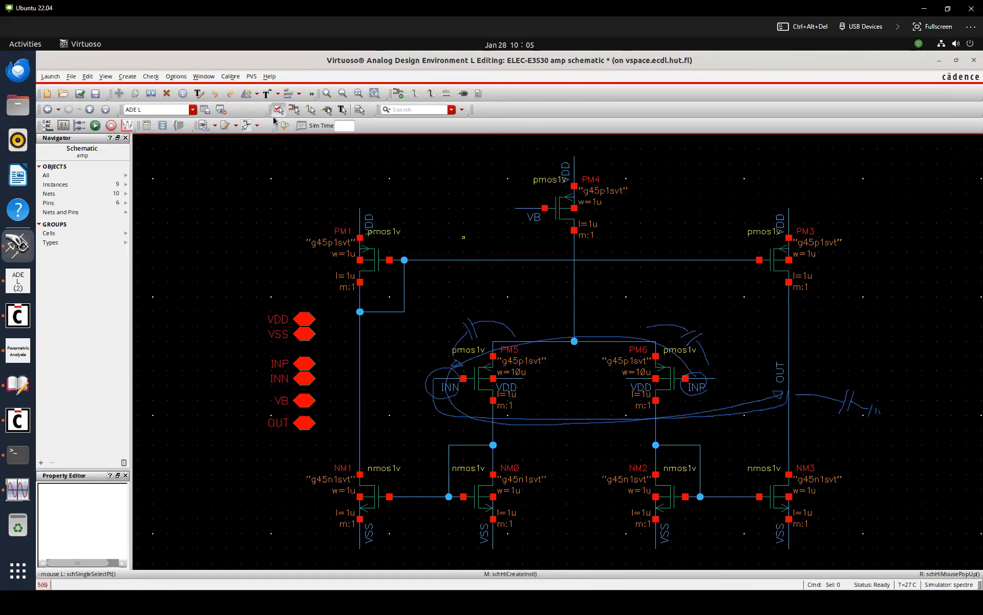
Place an analogLib cap instance with a capacitance of 10f above transistor PM6
{"action": "key", "text": "i"}
{"action": "double_click", "coordinate": [201, 93]}
{"action": "type", "text": "cap"}
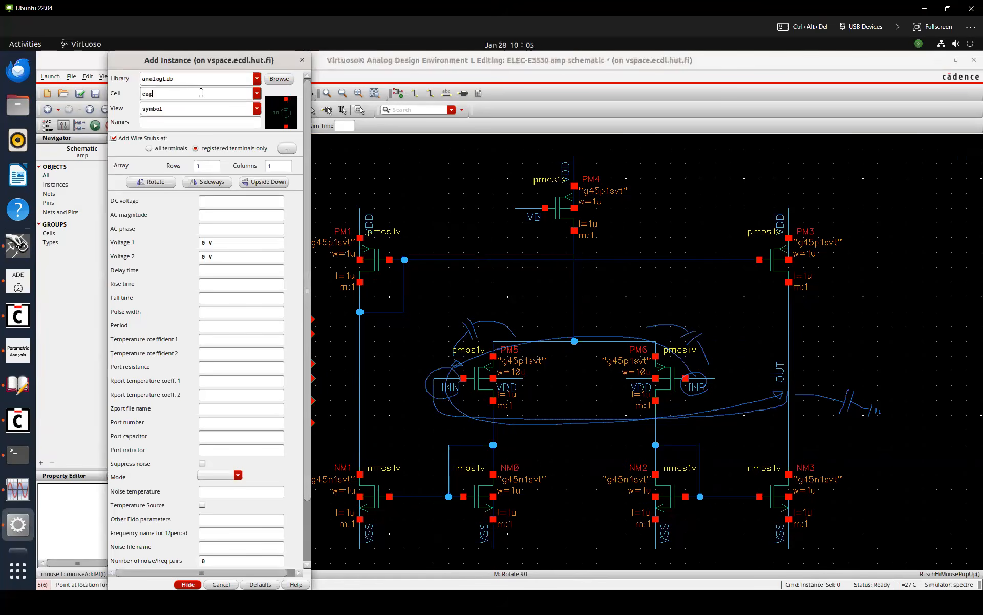
{"action": "key", "text": "Tab"}
{"action": "left_click", "coordinate": [220, 217]}
{"action": "type", "text": "1p"}
{"action": "key", "text": "Tab"}
{"action": "left_click", "coordinate": [672, 320]}
{"action": "key", "text": "Escape"}
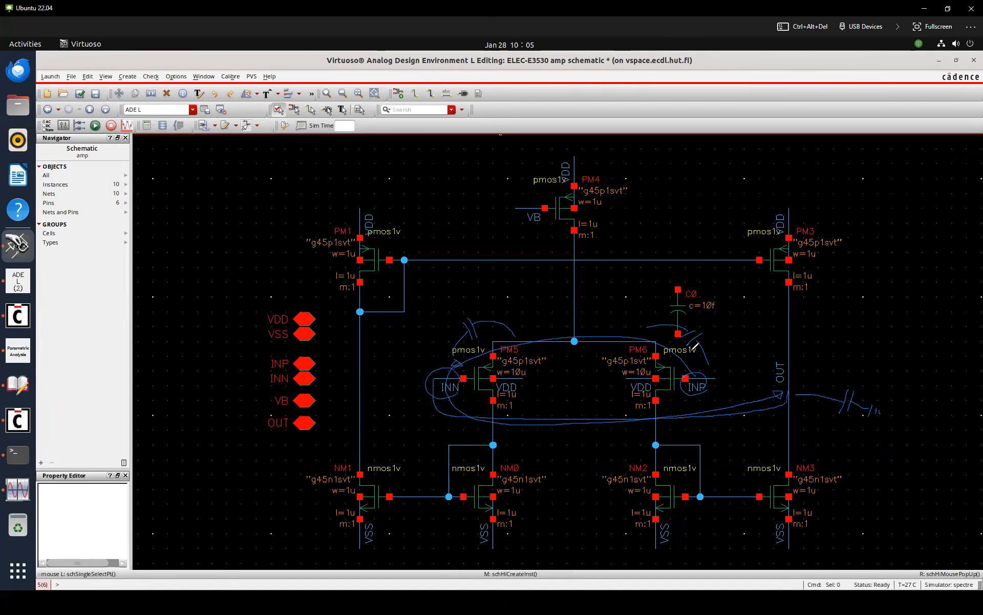
Move the new capacitor above INP, wire it between INP and the input pair's common source node, and check and save the schematic
{"action": "left_click_drag", "start_coordinate": [675, 323], "coordinate": [698, 339]}
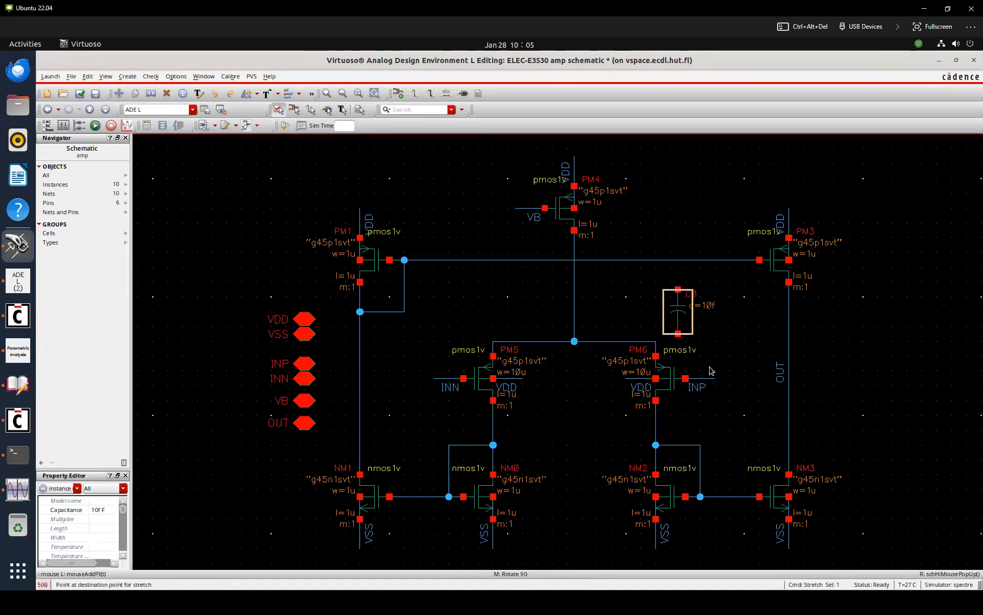
{"action": "key", "text": "w"}
{"action": "left_click", "coordinate": [701, 349]}
{"action": "left_click", "coordinate": [675, 365]}
{"action": "left_click", "coordinate": [619, 340]}
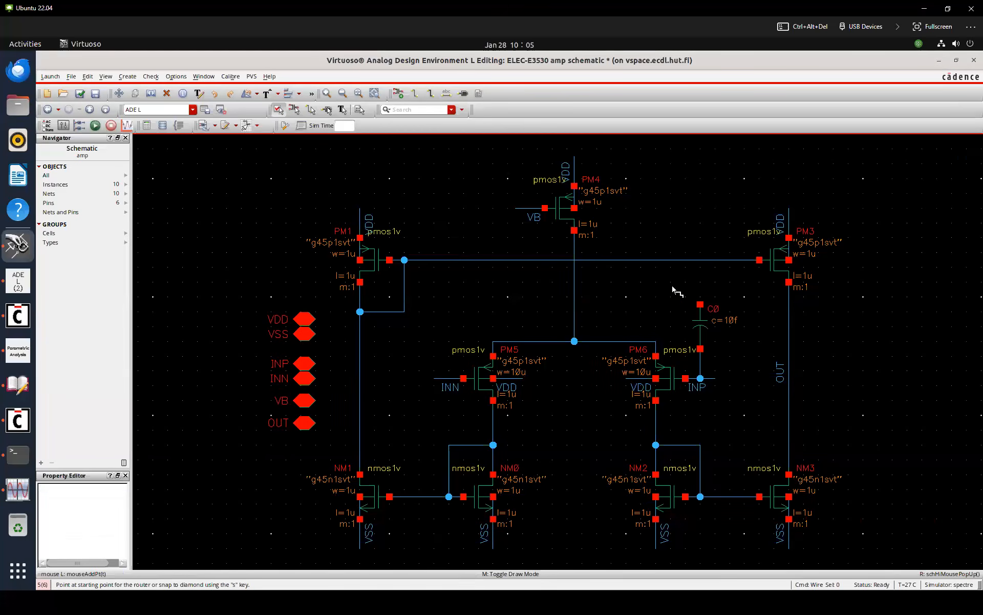
{"action": "left_click", "coordinate": [701, 305]}
{"action": "key", "text": "Escape"}
{"action": "key", "text": "shift+x"}
Set the ADE L plotting mode to Append and rerun the simulation
{"action": "left_click", "coordinate": [19, 292]}
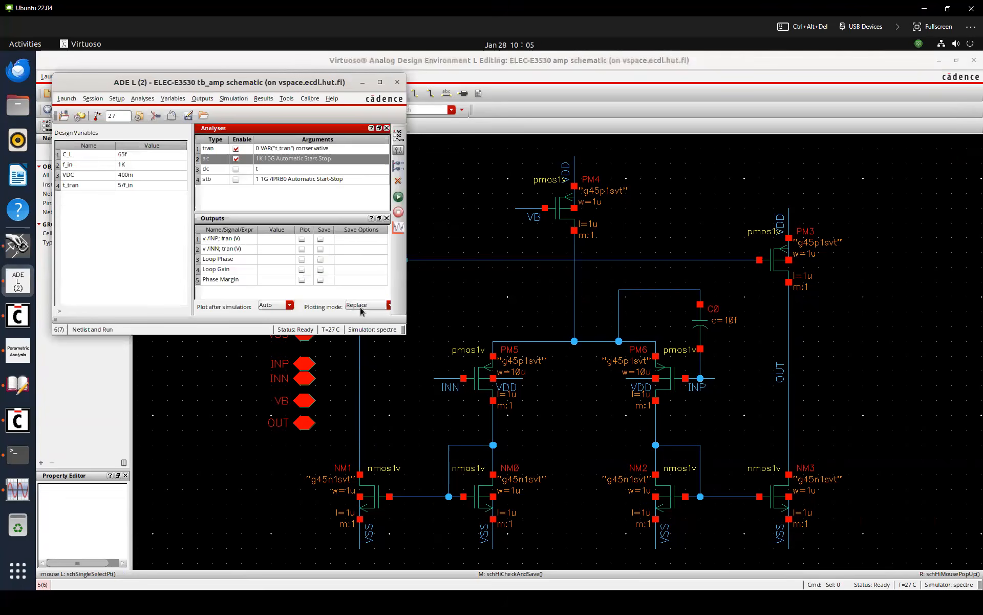
{"action": "left_click", "coordinate": [358, 306]}
{"action": "left_click", "coordinate": [357, 272]}
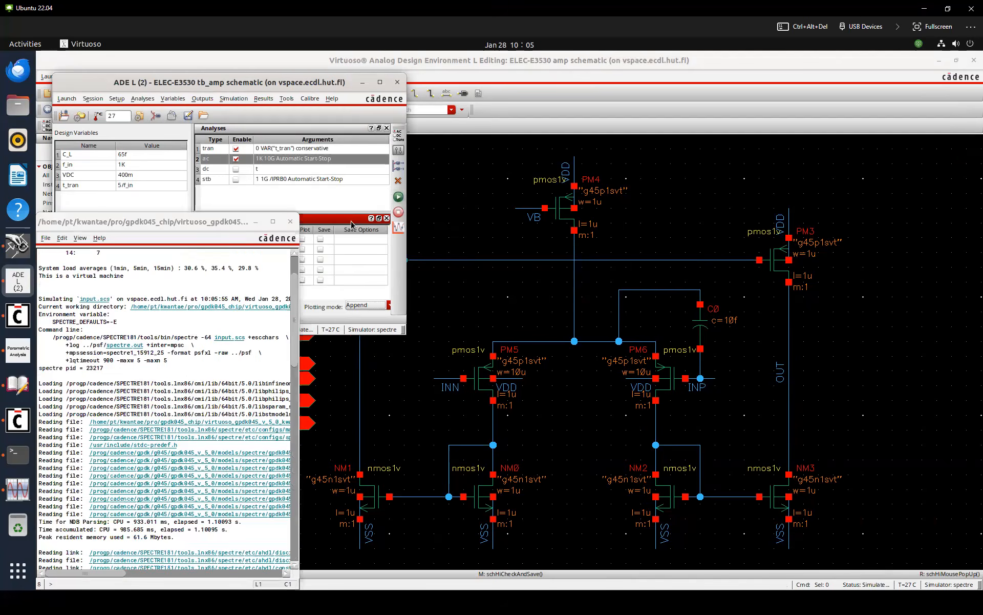
Plot the AC dB20 response of the amplifier's OUT net with the added capacitor onto the existing graph
{"action": "left_click", "coordinate": [475, 226]}
{"action": "key", "text": "F5"}
{"action": "left_click", "coordinate": [71, 240]}
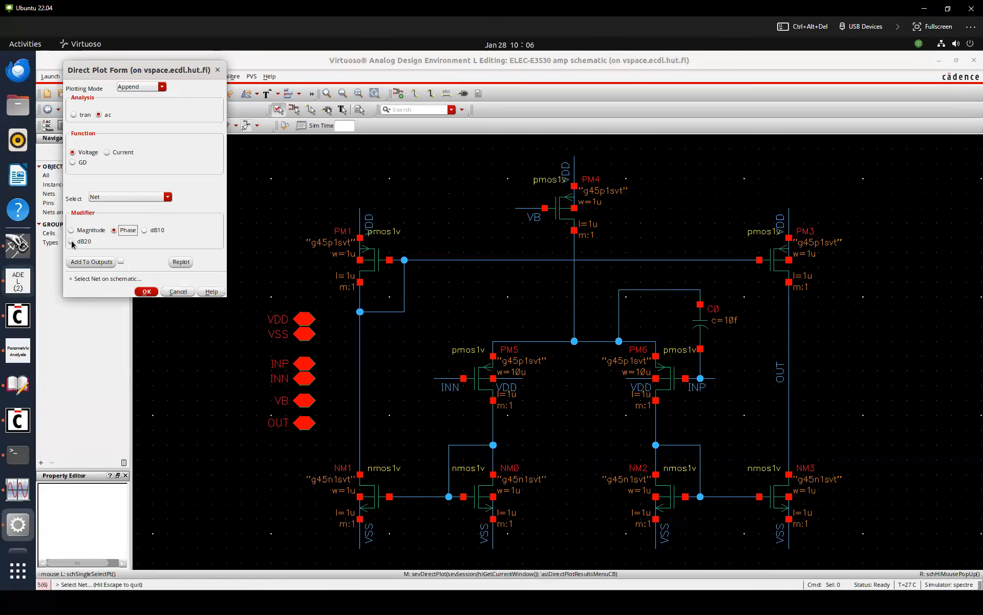
{"action": "left_click", "coordinate": [788, 375]}
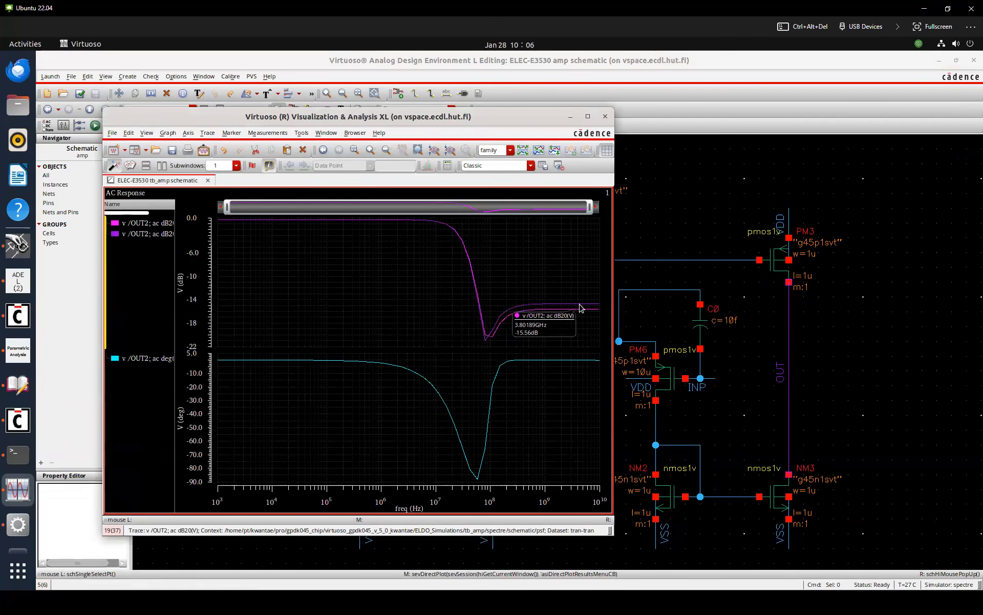
Compare the high-frequency levels of the two OUT2 magnitude traces and return to the amp schematic
{"action": "left_click", "coordinate": [581, 312]}
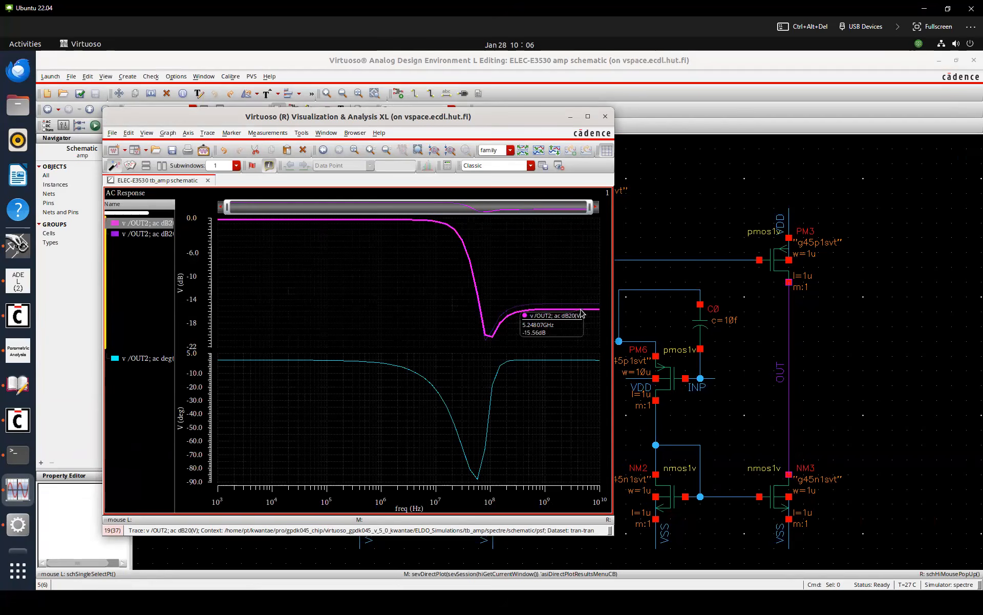
{"action": "left_click", "coordinate": [583, 306]}
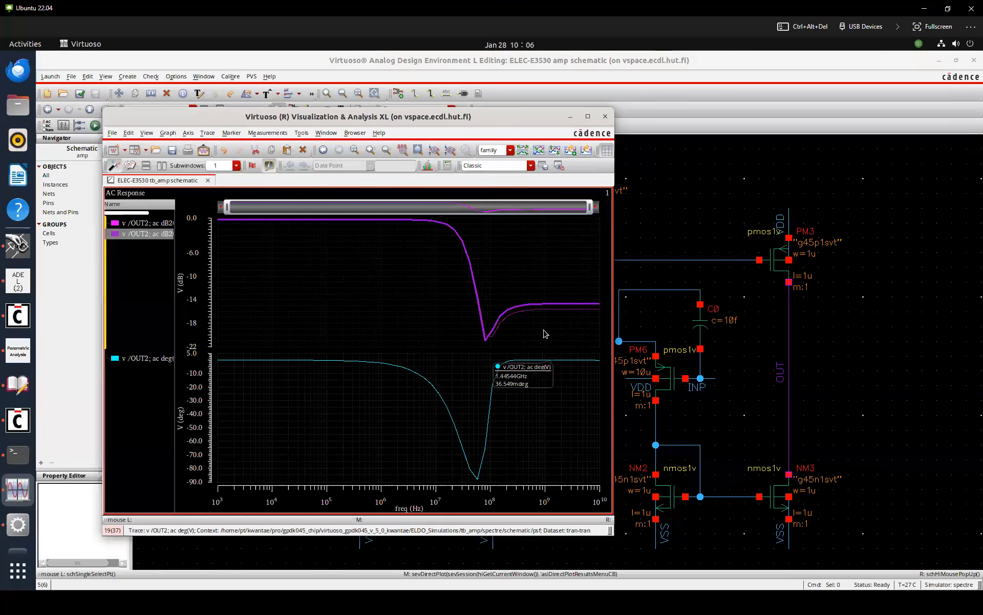
{"action": "left_click", "coordinate": [562, 326]}
{"action": "mouse_move", "coordinate": [573, 308]}
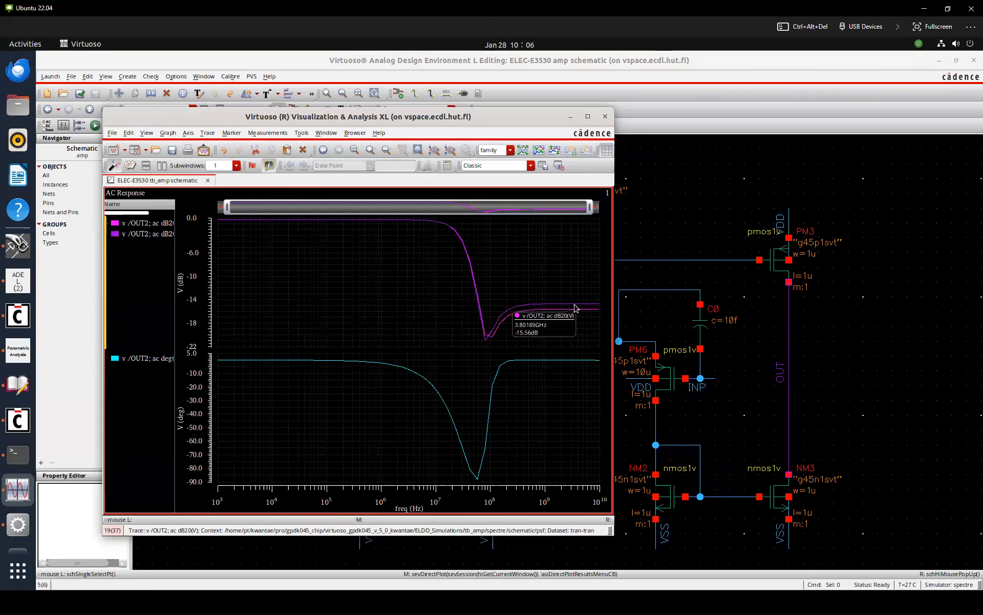
{"action": "left_click", "coordinate": [766, 355]}
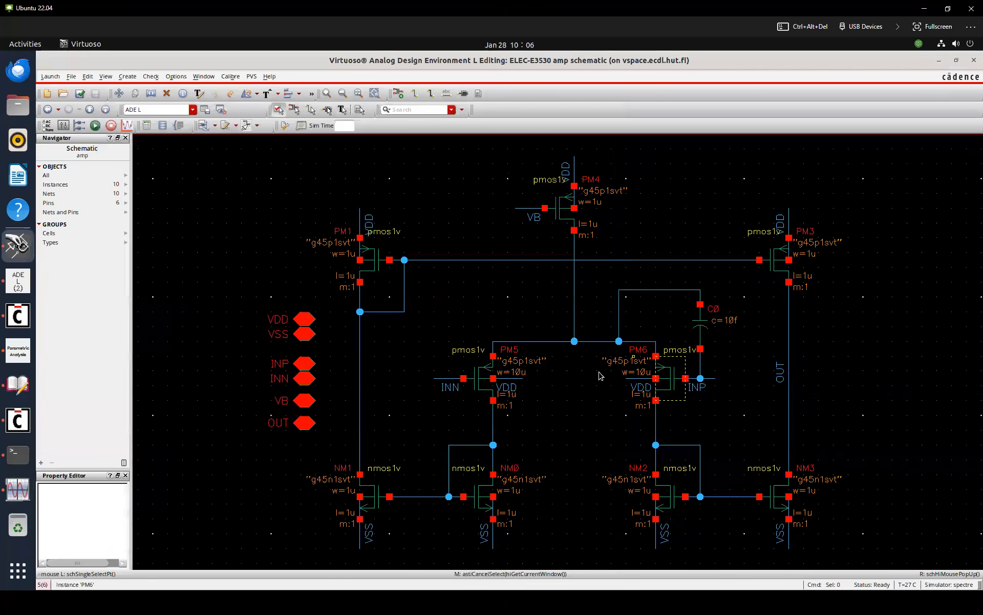